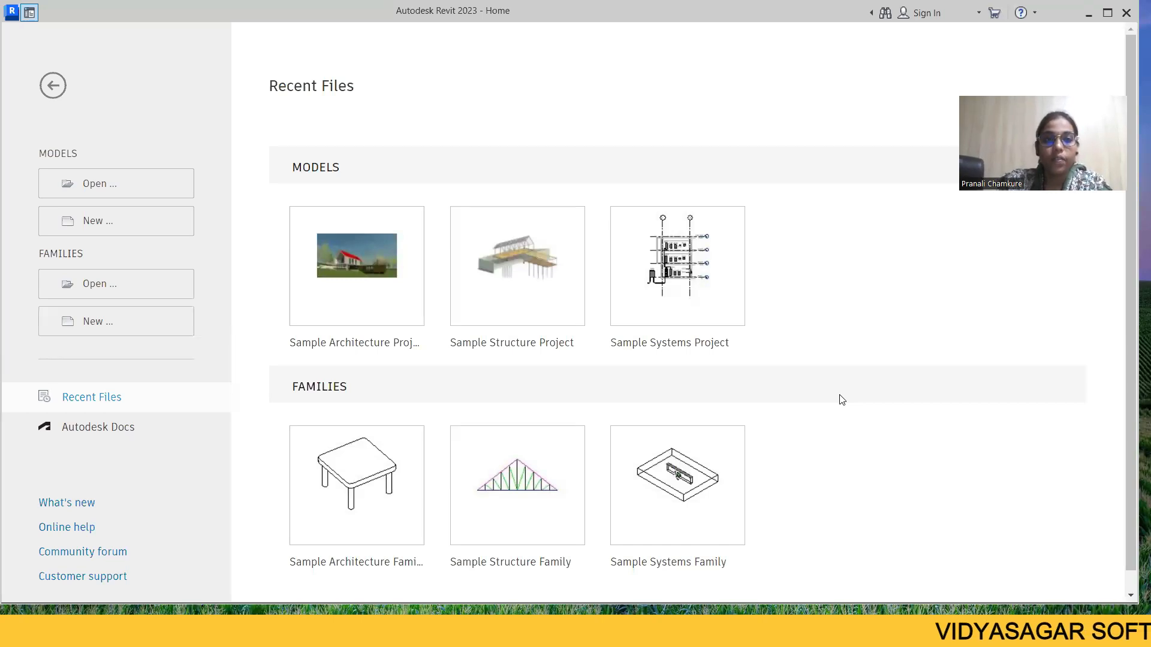
key("XF86AudioRaiseVolume")
key("XF86AudioRaiseVolume")
key("XF86AudioRaiseVolume")
key("XF86AudioRaiseVolume")
key("XF86AudioRaiseVolume")
key("XF86AudioRaiseVolume")
key("XF86AudioRaiseVolume")
key("XF86AudioRaiseVolume")
key("XF86AudioRaiseVolume")
key("XF86AudioRaiseVolume")
key("XF86AudioRaiseVolume")
key("XF86AudioRaiseVolume")
key("XF86AudioRaiseVolume")
key("XF86AudioRaiseVolume")
key("XF86AudioRaiseVolume")
key("XF86AudioRaiseVolume")
key("XF86AudioRaiseVolume")
key("XF86AudioRaiseVolume")
key("XF86AudioRaiseVolume")
key("XF86AudioRaiseVolume")
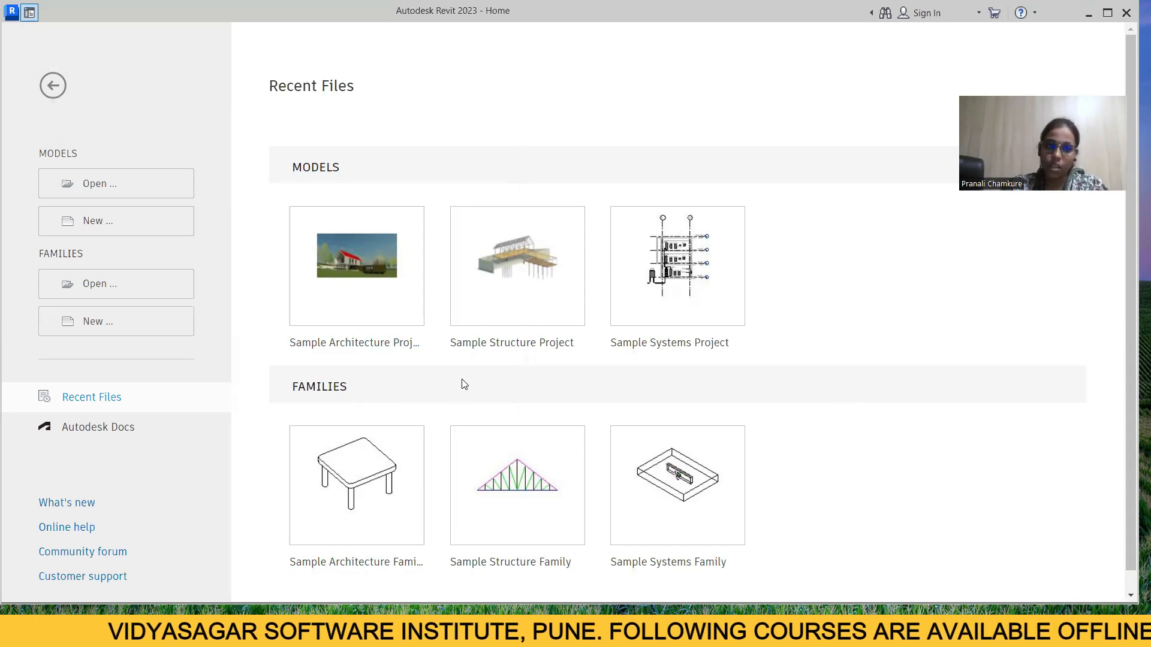
- Create a new project from the Imperial-Architectural Template and dock the Project Browser on the side opposite the Properties palette
left_click(171, 230)
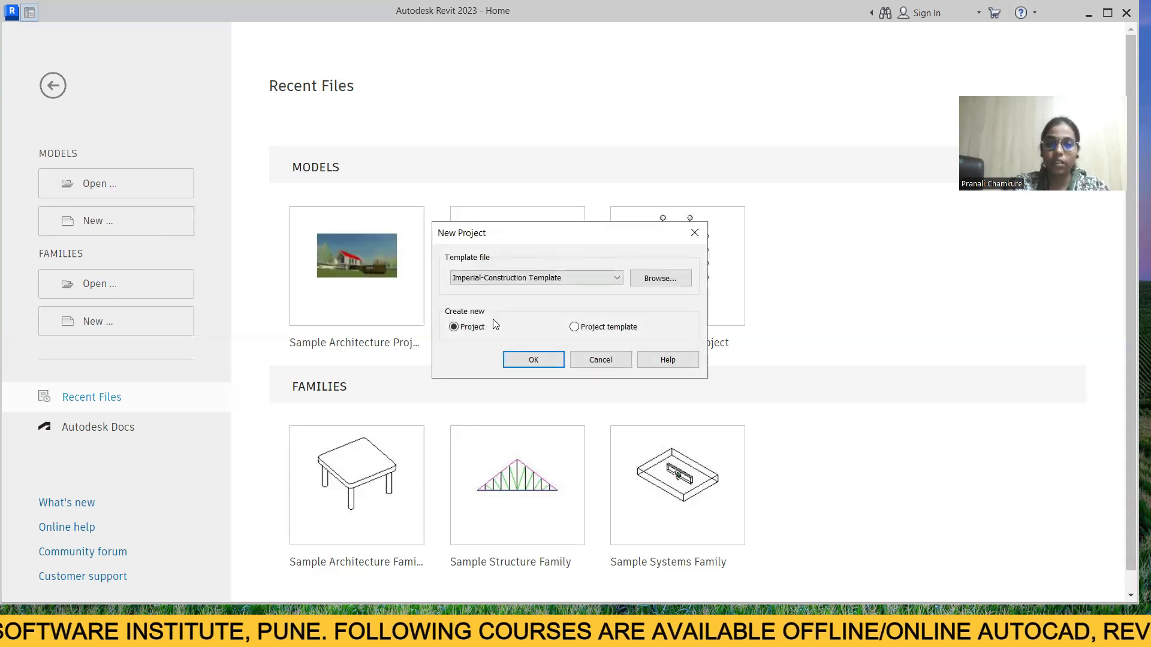
left_click(616, 279)
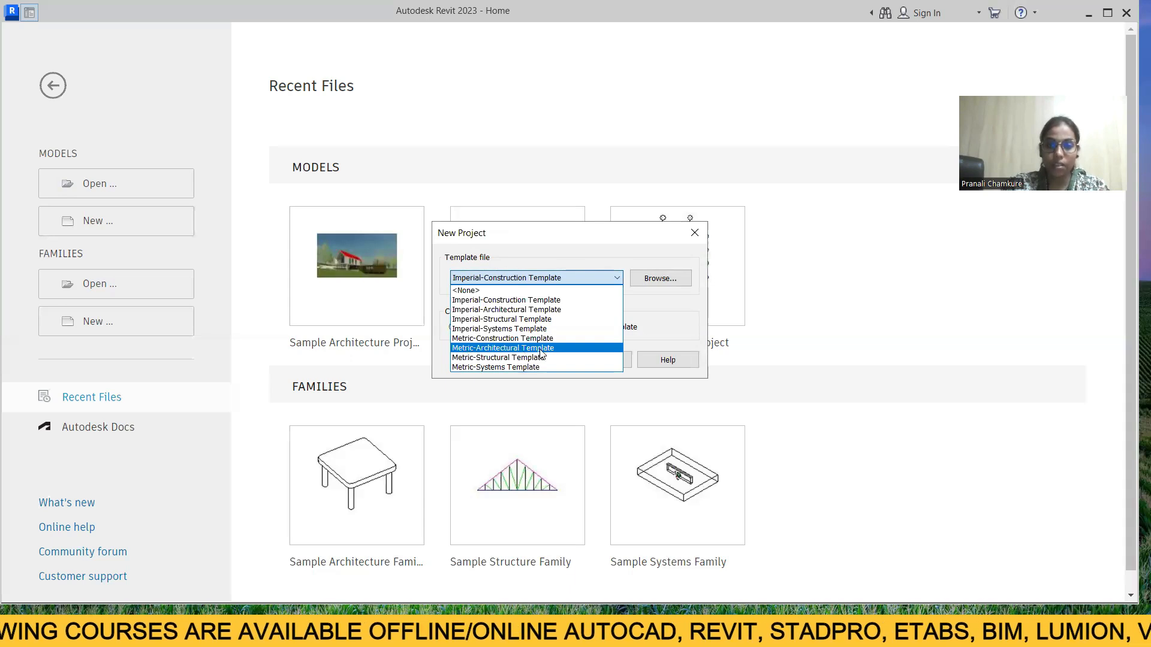
left_click(503, 310)
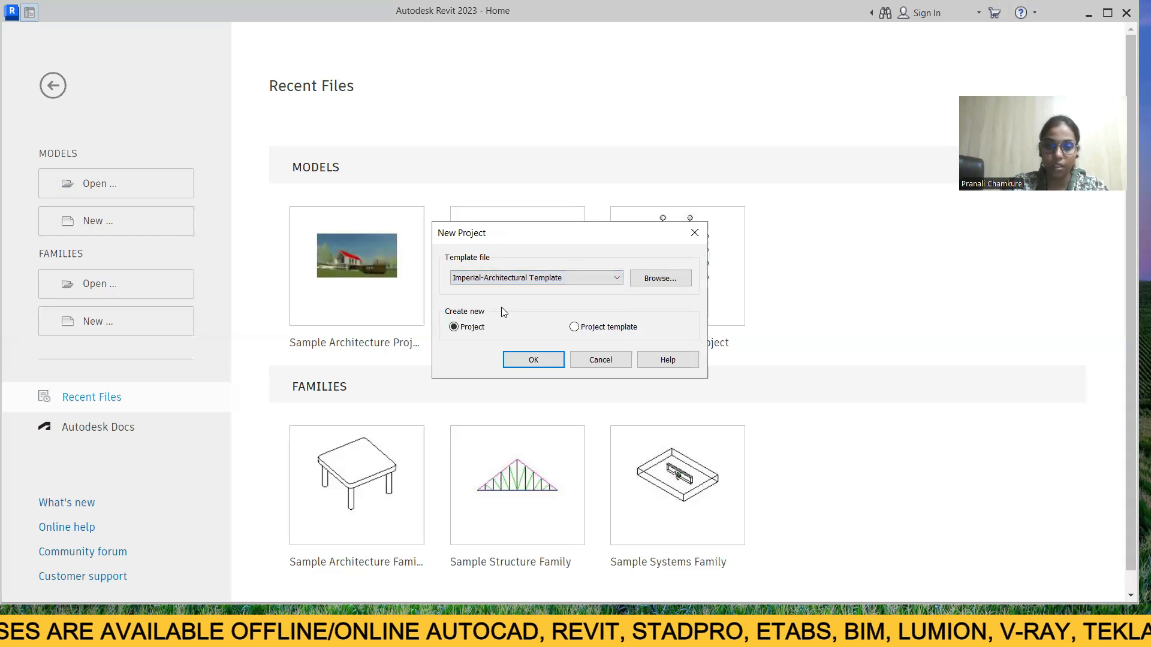
left_click(536, 363)
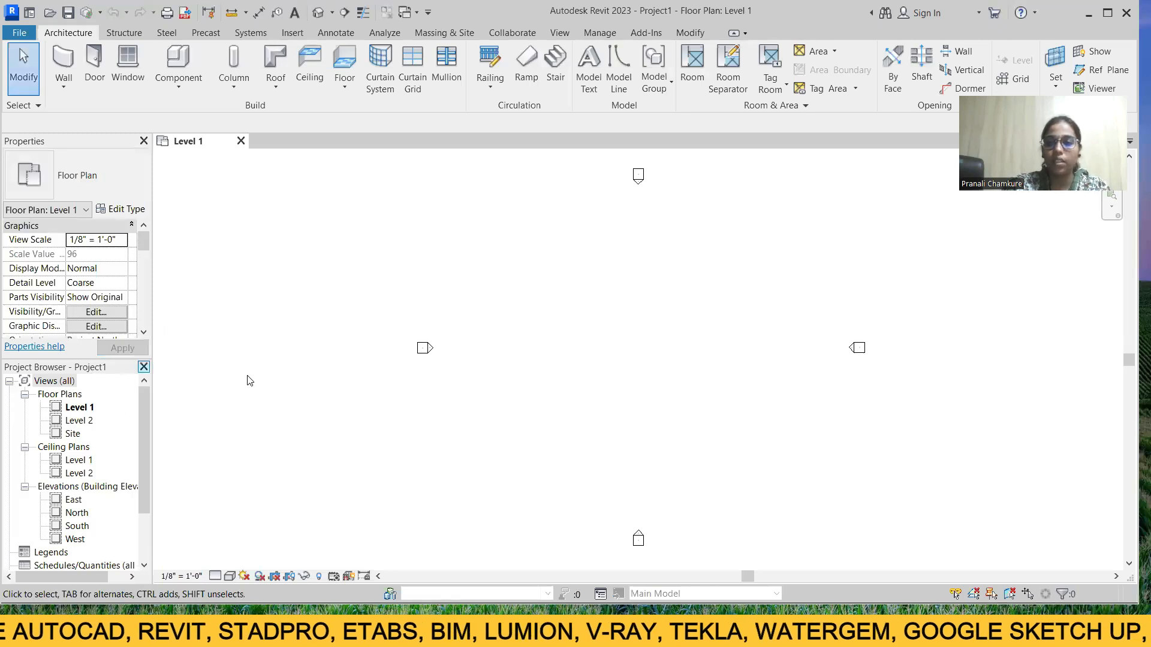
left_click_drag(250, 381, 1079, 258)
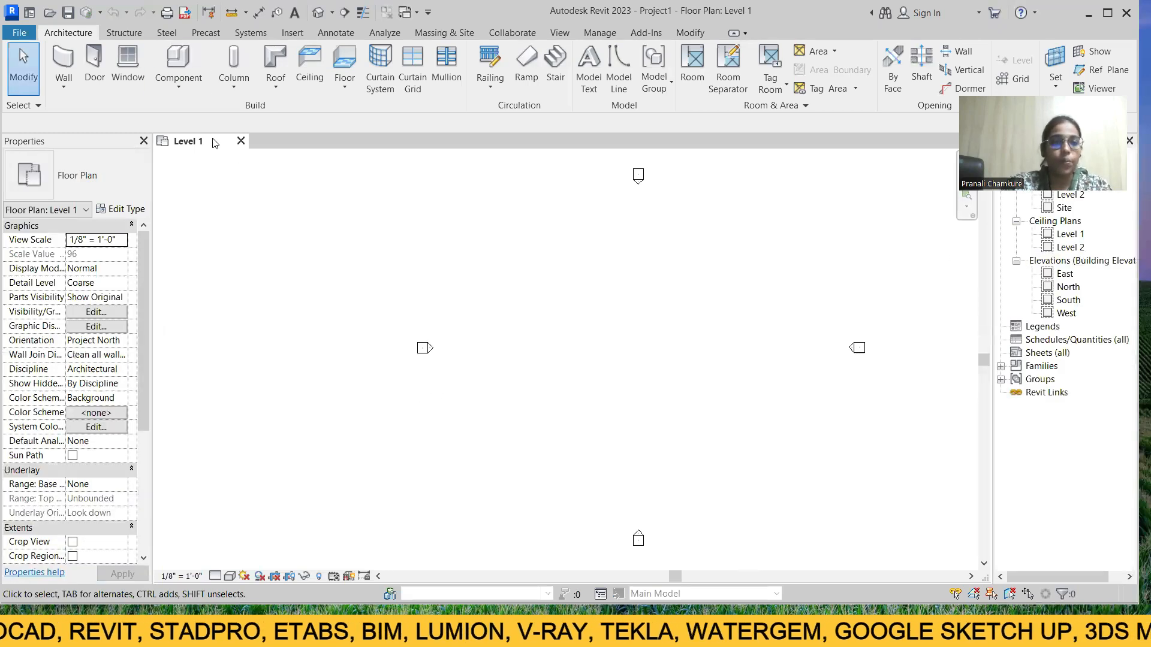
- Start an architectural wall and look through the available basic, curtain and stacked wall types
left_click(64, 88)
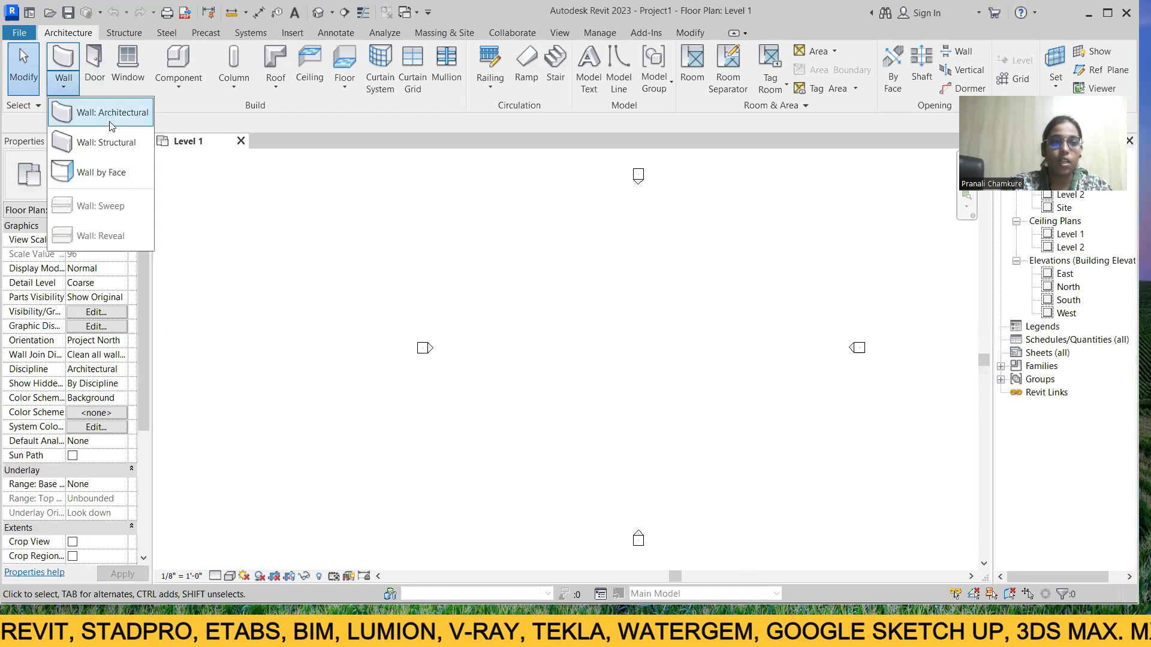
left_click(107, 113)
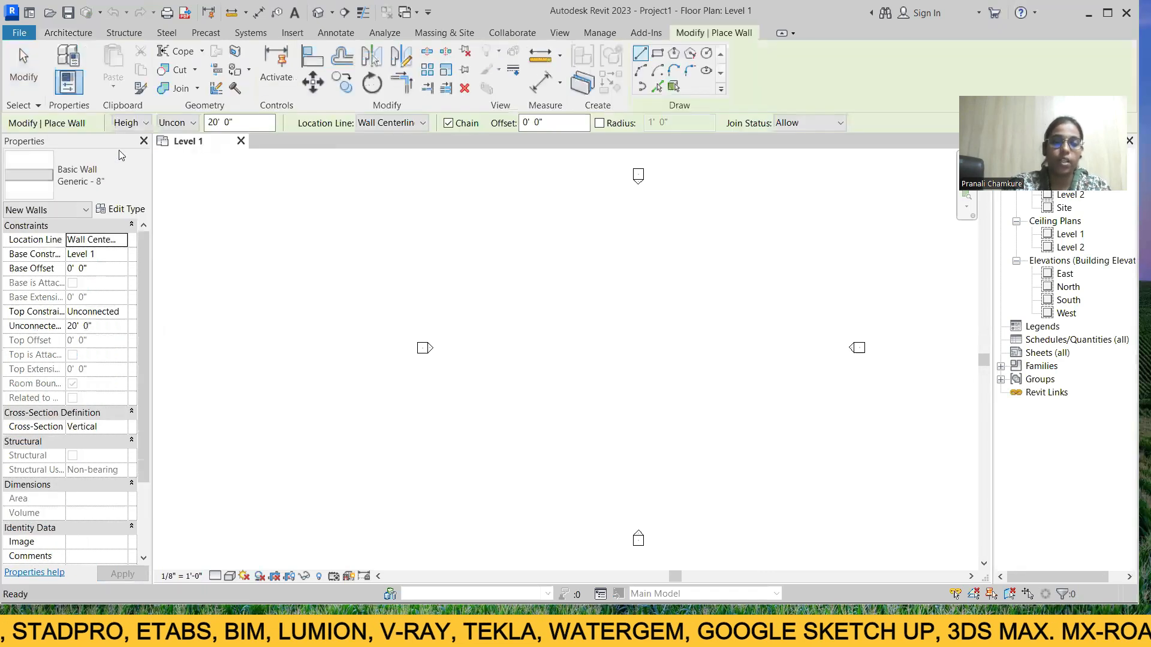
left_click(132, 182)
scroll(138, 292, "down", 1)
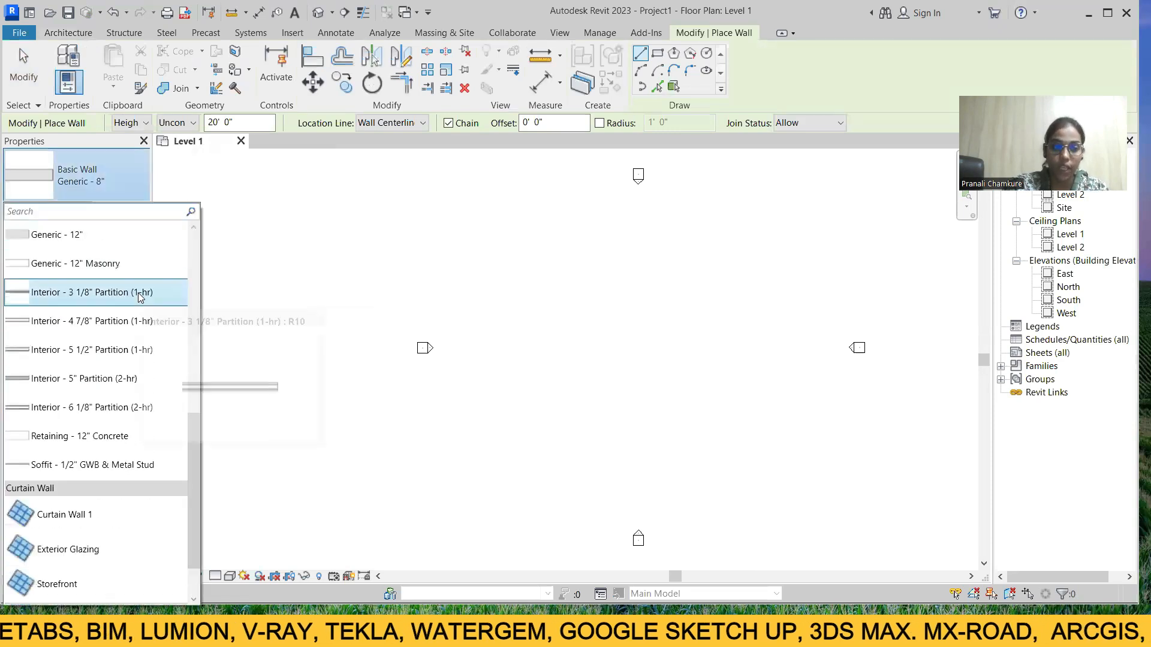
scroll(138, 293, "down", 1)
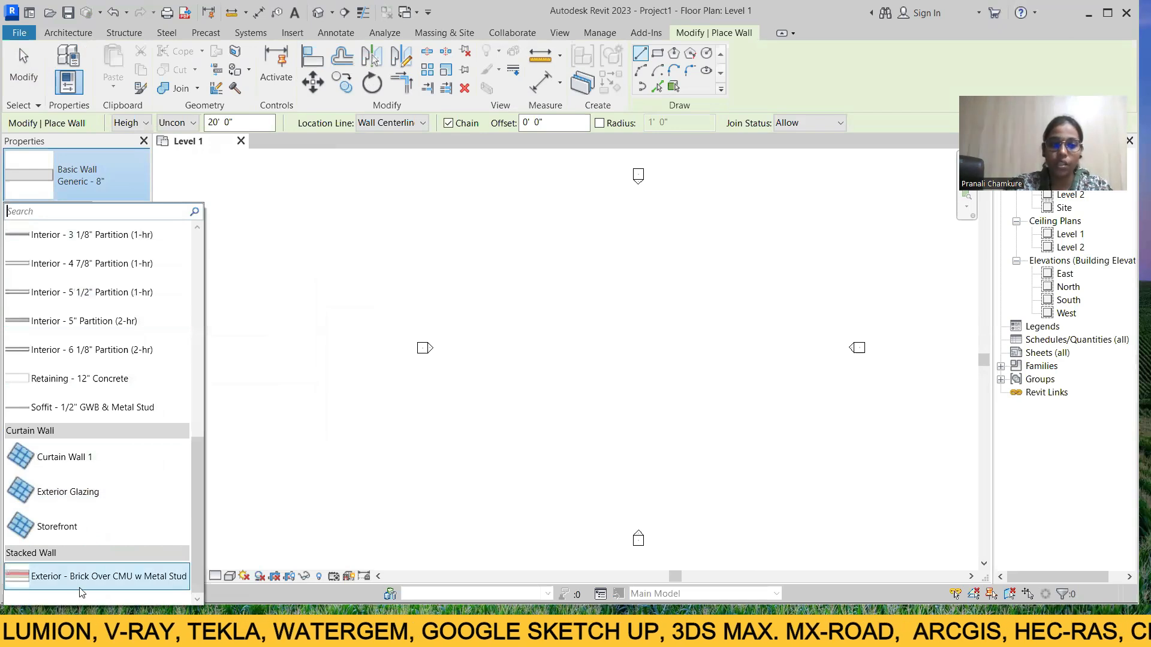
scroll(117, 354, "up", 2)
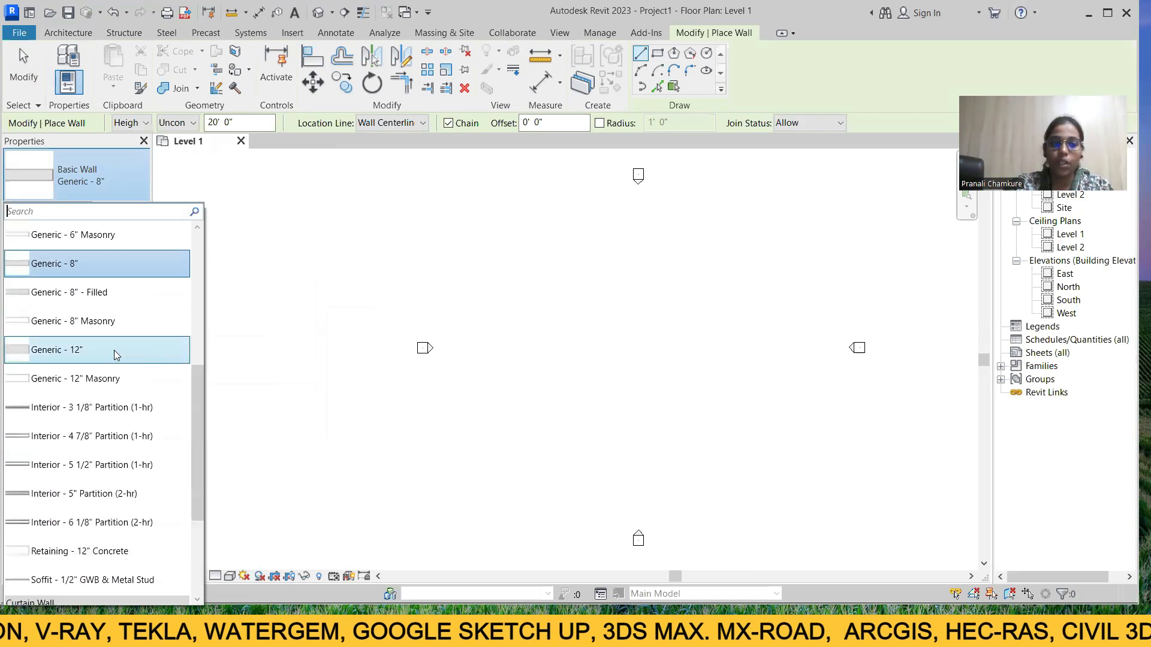
scroll(115, 354, "up", 3)
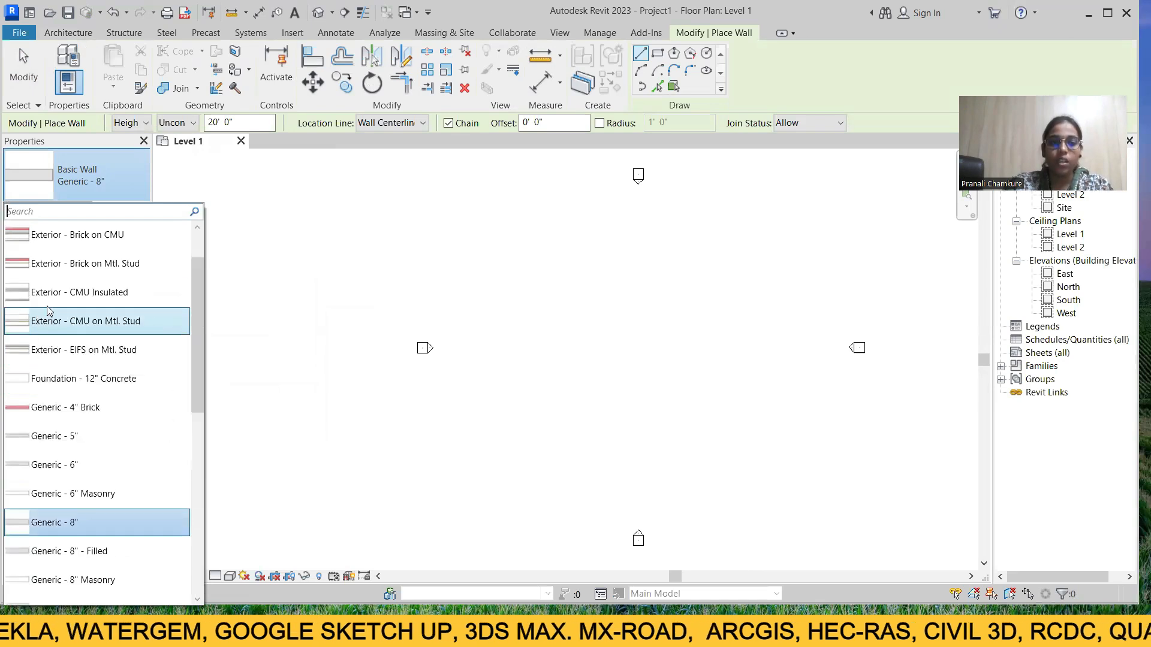
scroll(117, 318, "up", 1)
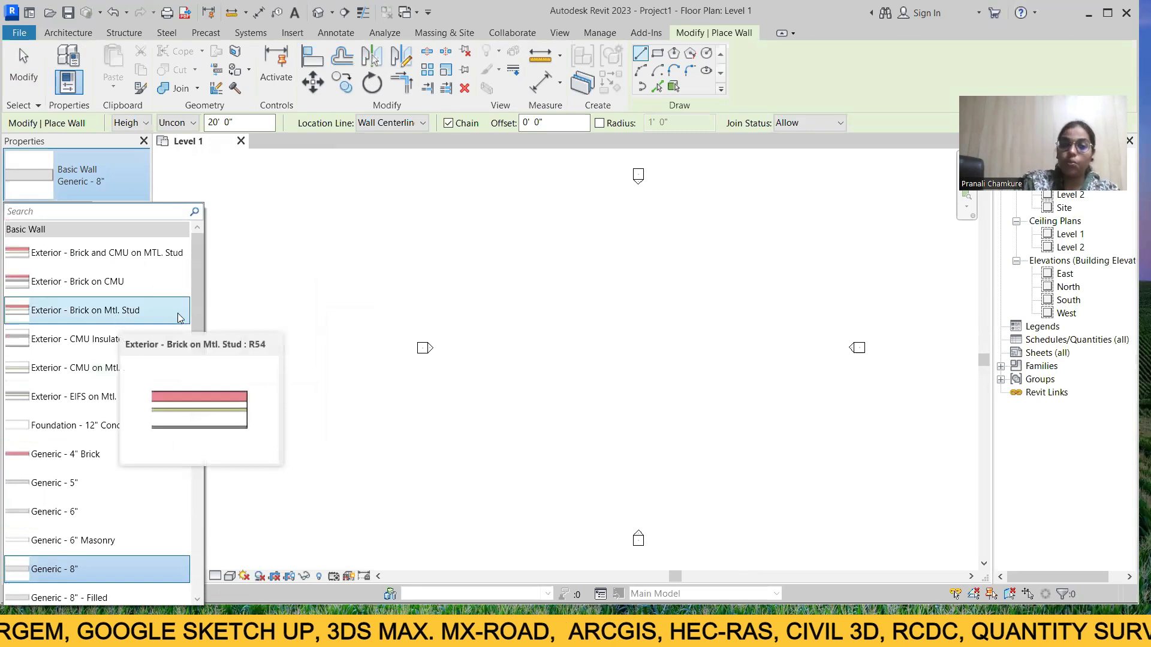
left_click(286, 291)
left_click(286, 290)
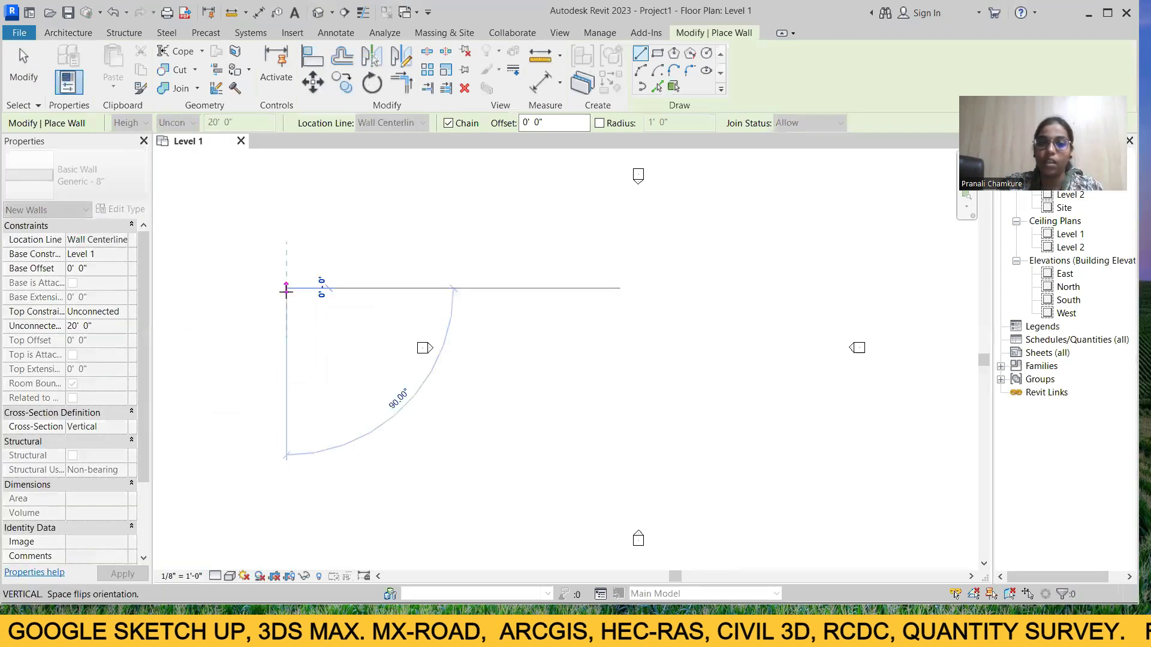
key("Escape")
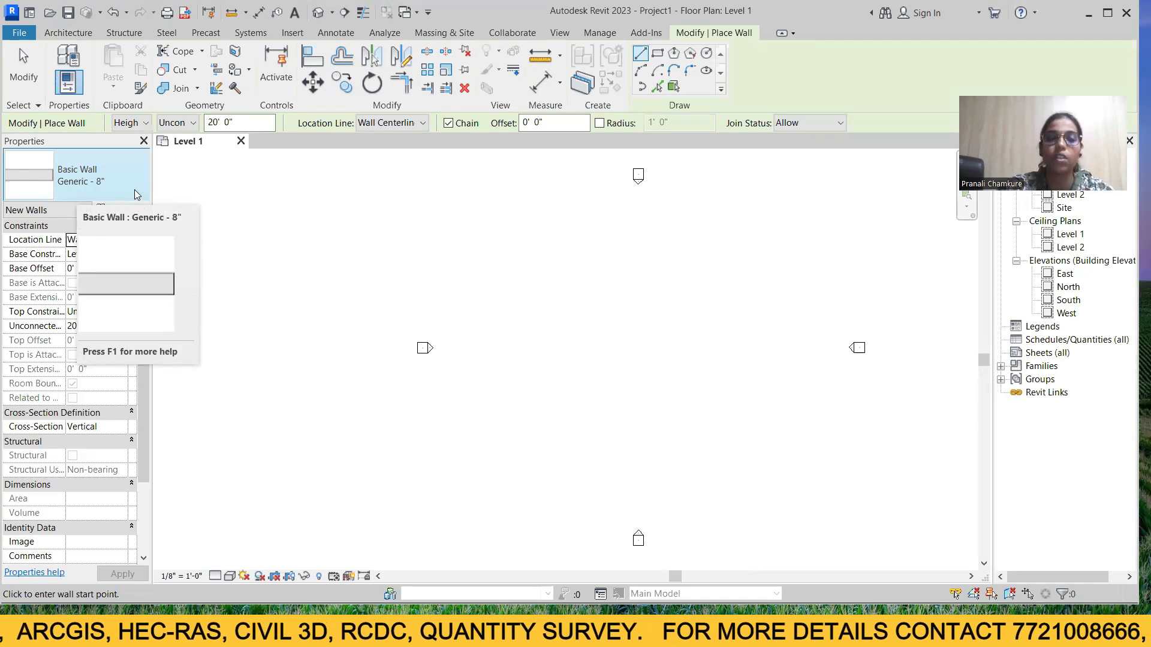
- Draw two connected Generic - 8" walls on Level 1, about 32' horizontally and 24' vertically, forming a corner between the elevation markers
left_click(514, 341)
left_click(599, 340)
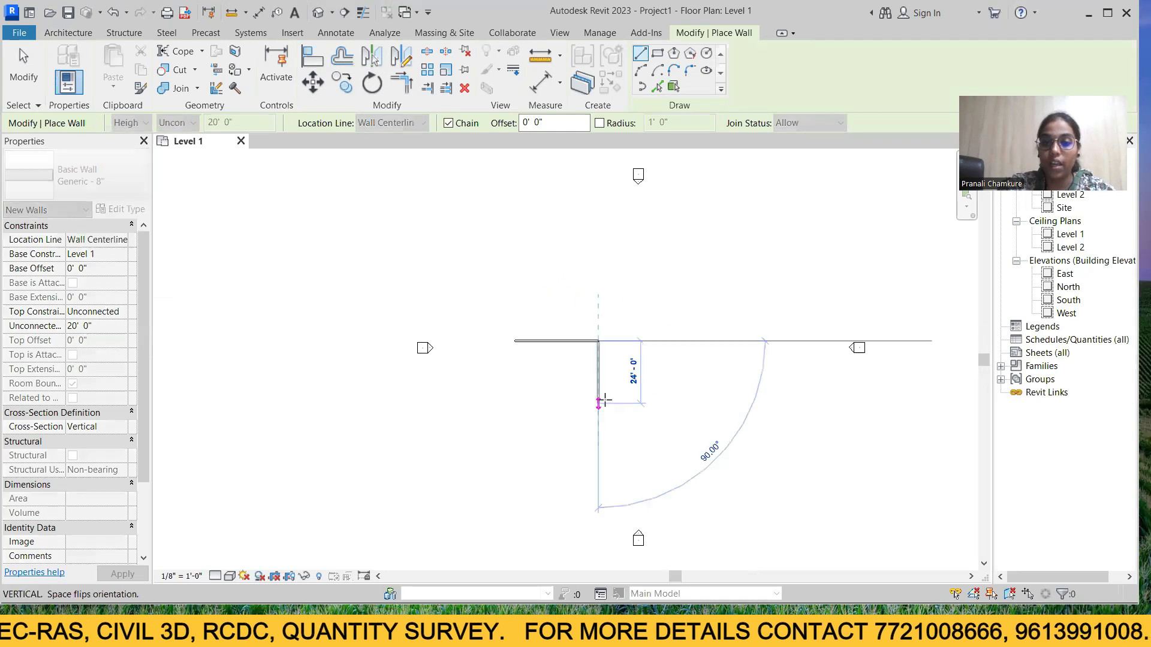
right_click(604, 403)
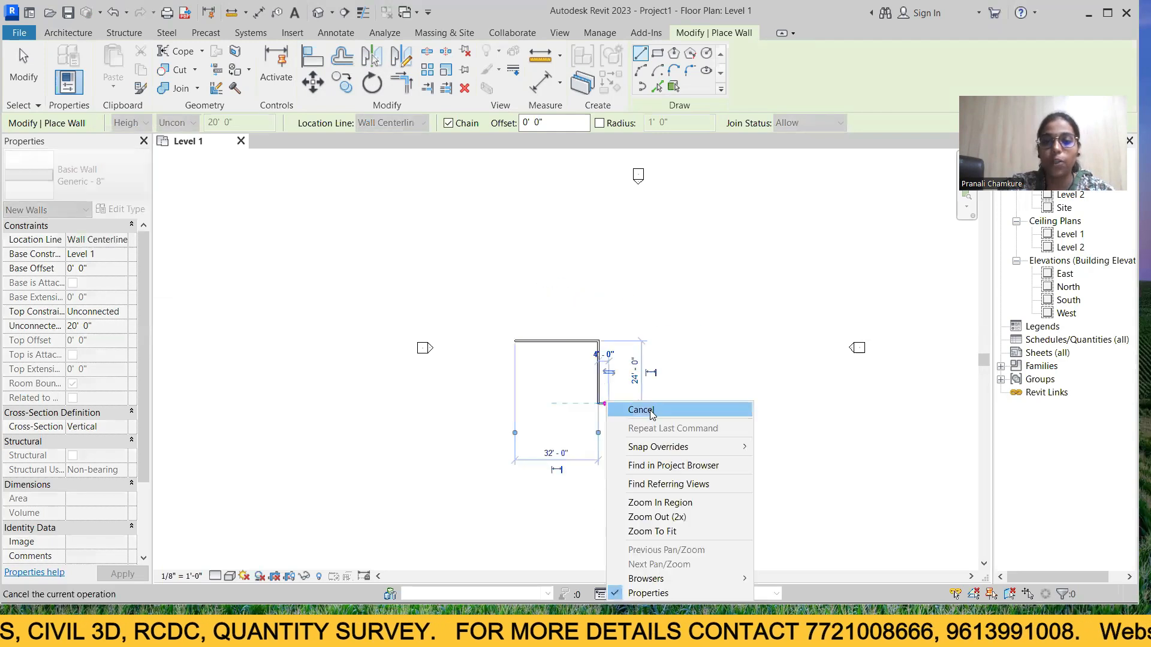
left_click(641, 410)
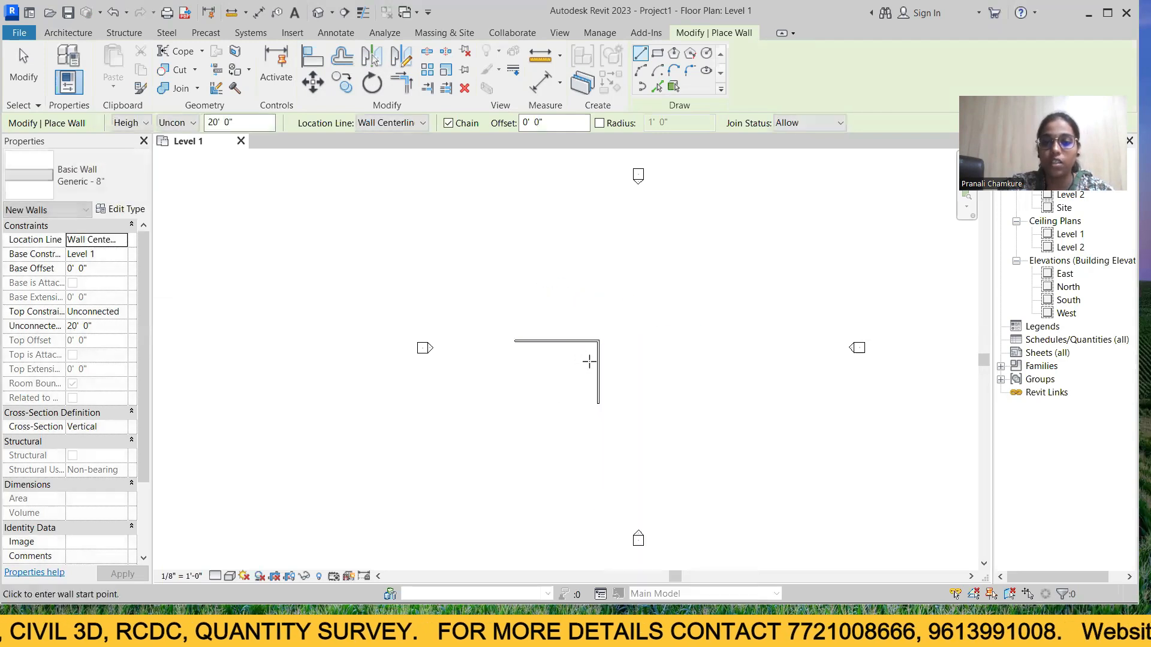
right_click(619, 350)
left_click(656, 358)
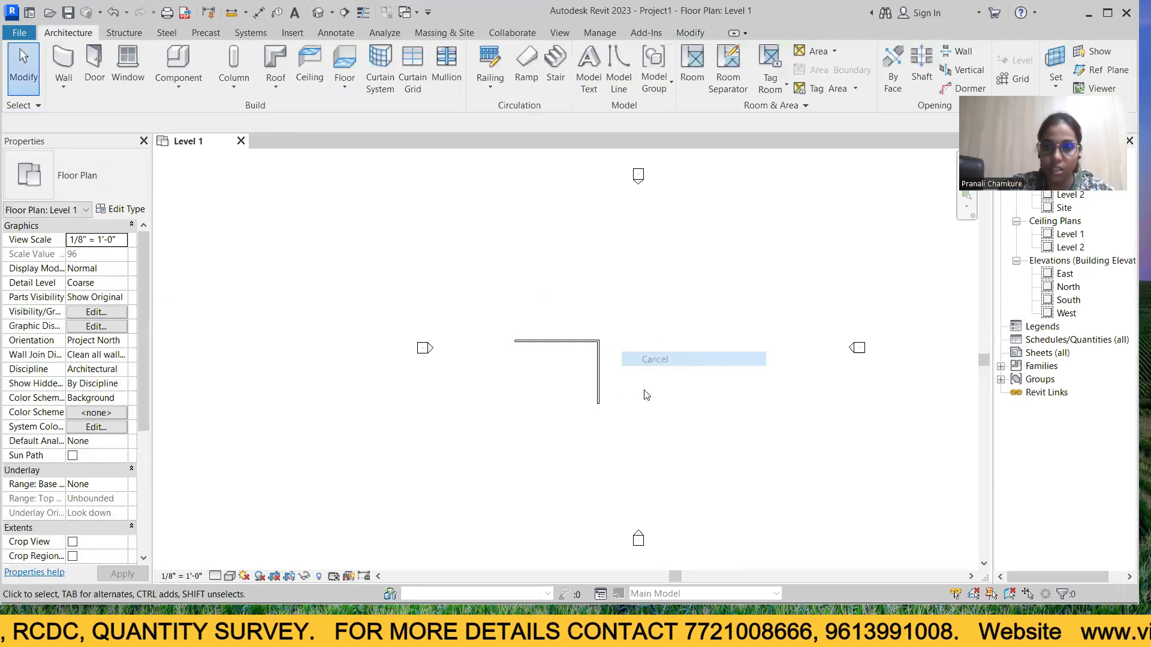
- Duplicate the vertical wall's type under the name 9" wall
left_click(599, 384)
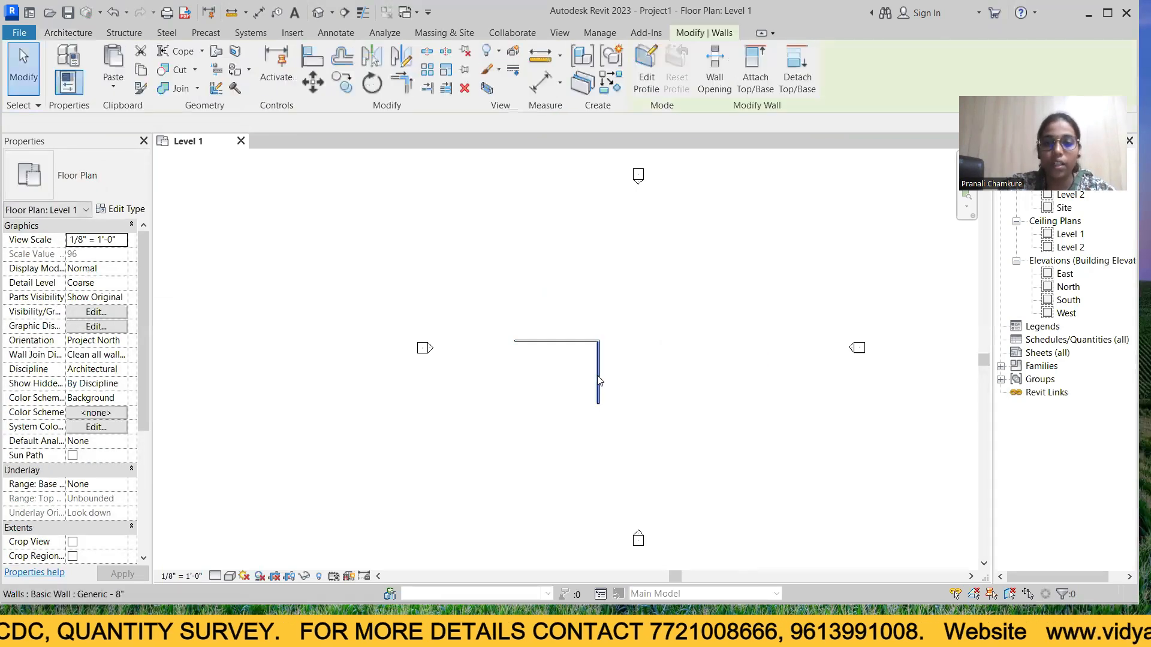
left_click(116, 212)
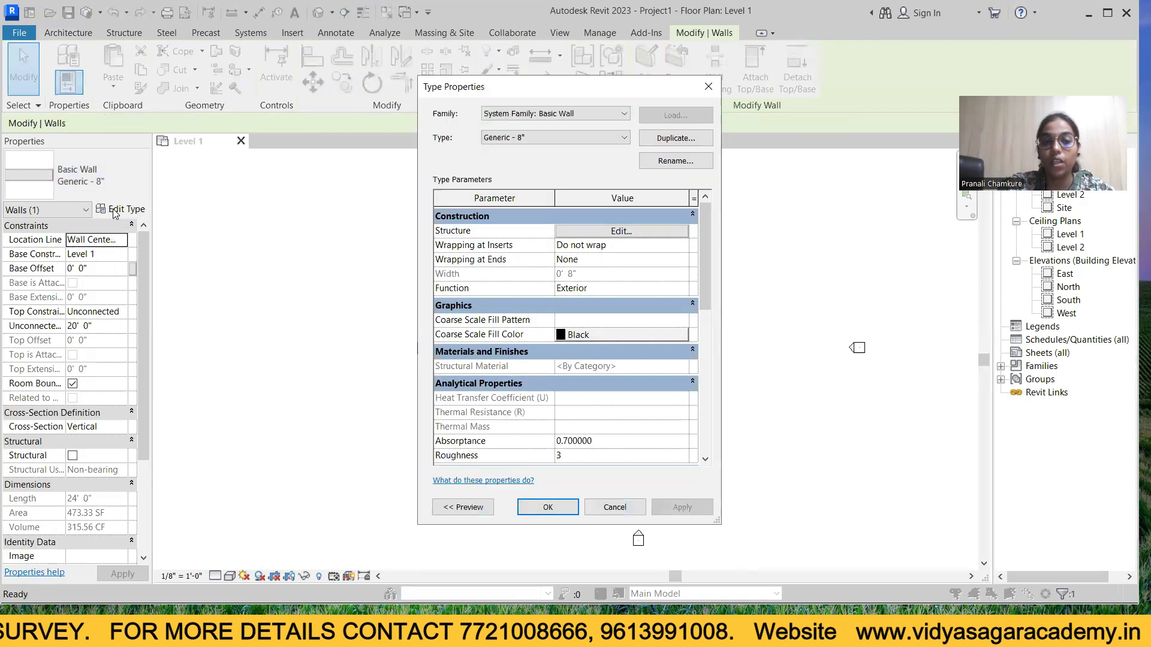
left_click(676, 138)
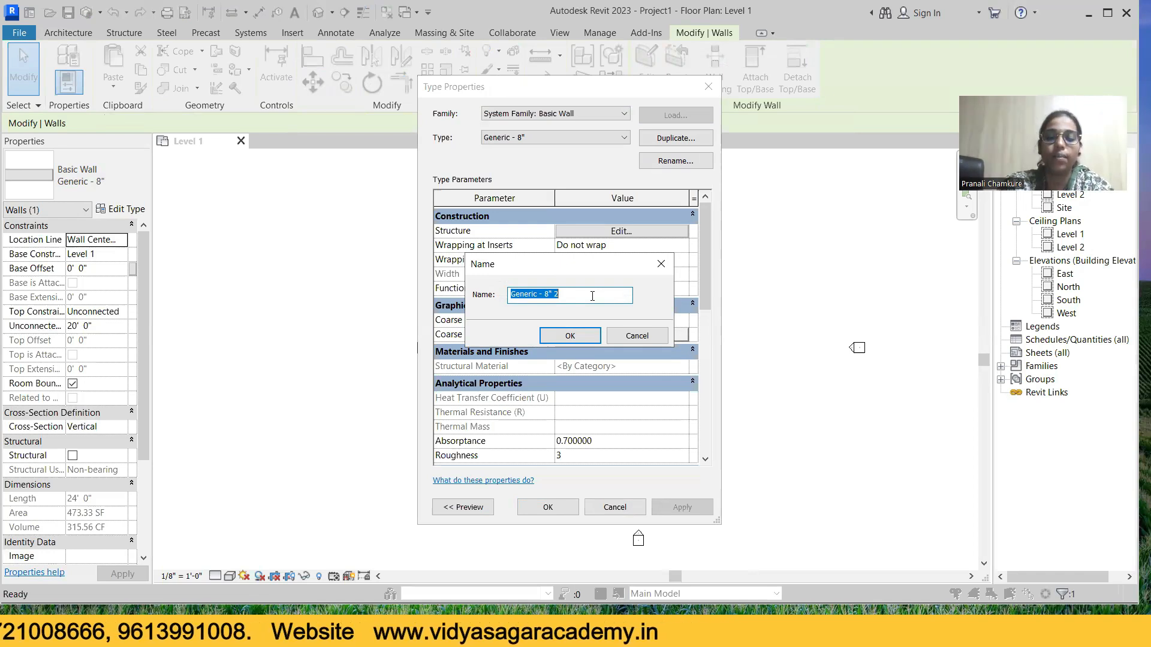
type("9\"")
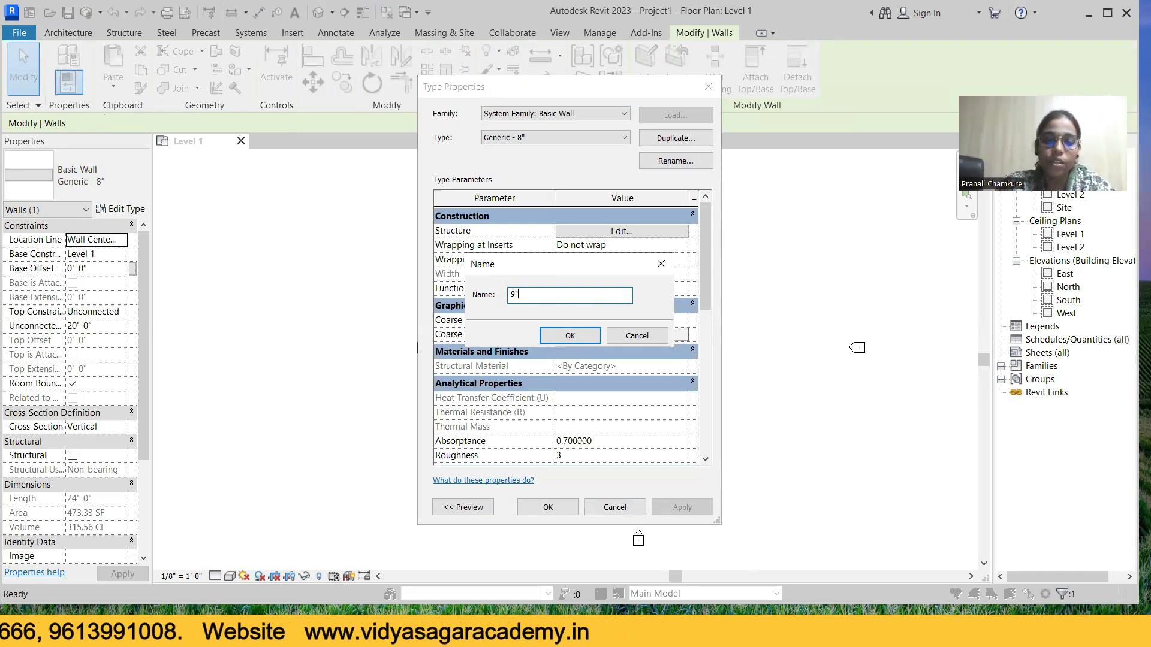
type(" wall")
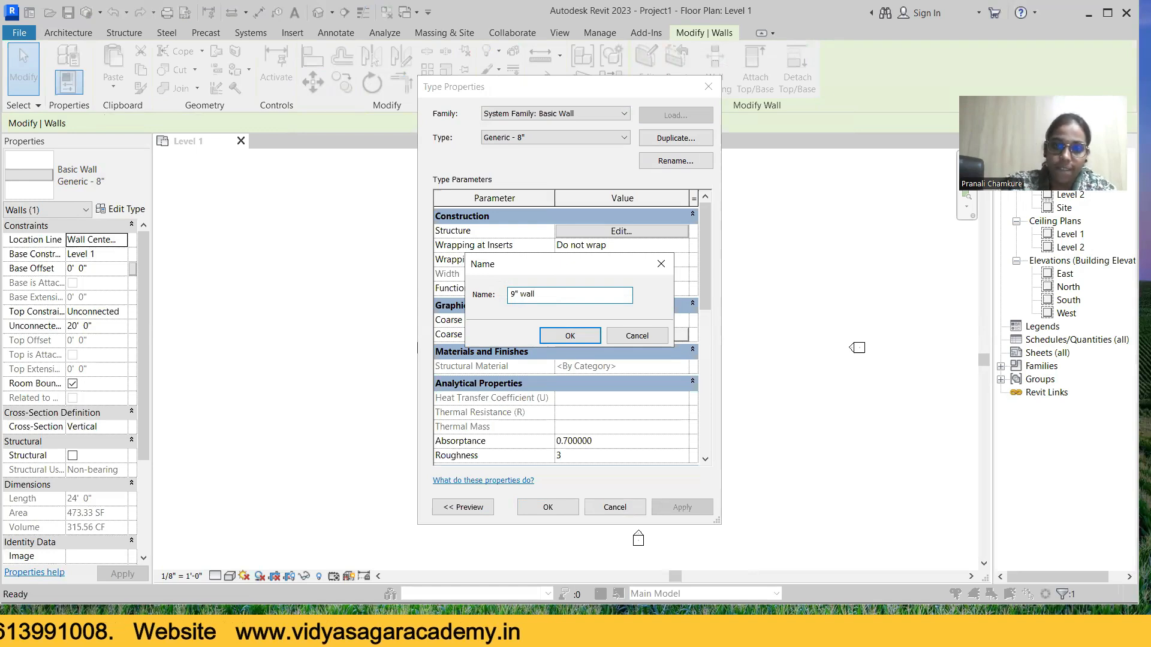
left_click(568, 334)
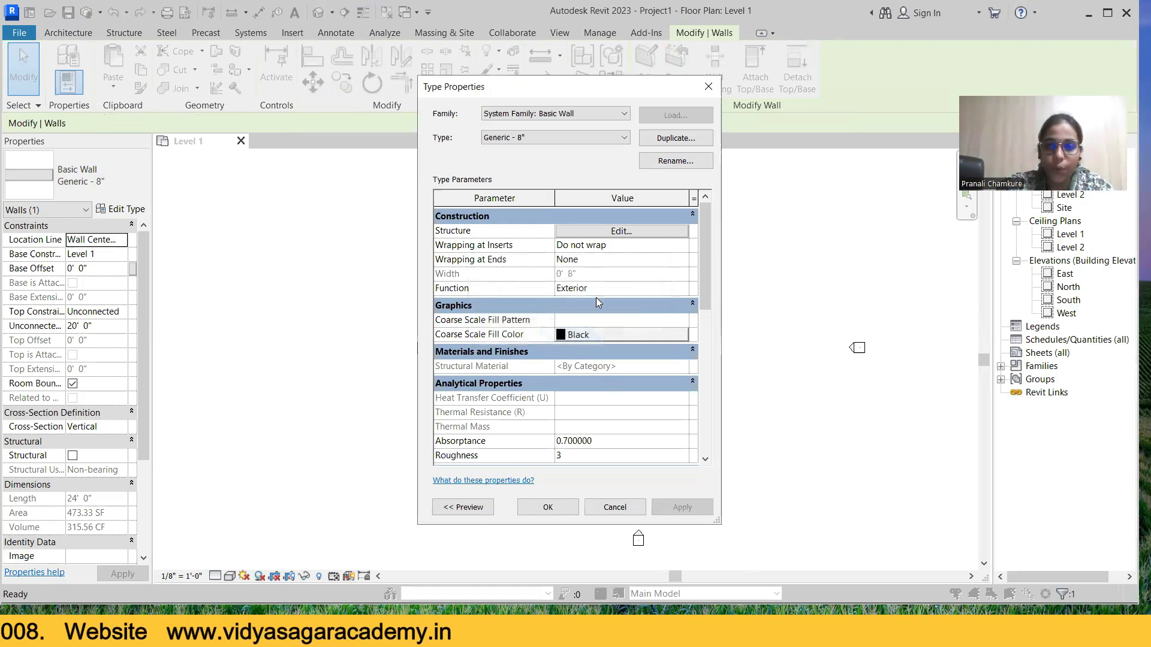
- Set the structure layer thickness of the 9" wall type to 9" and apply the type changes
left_click(636, 231)
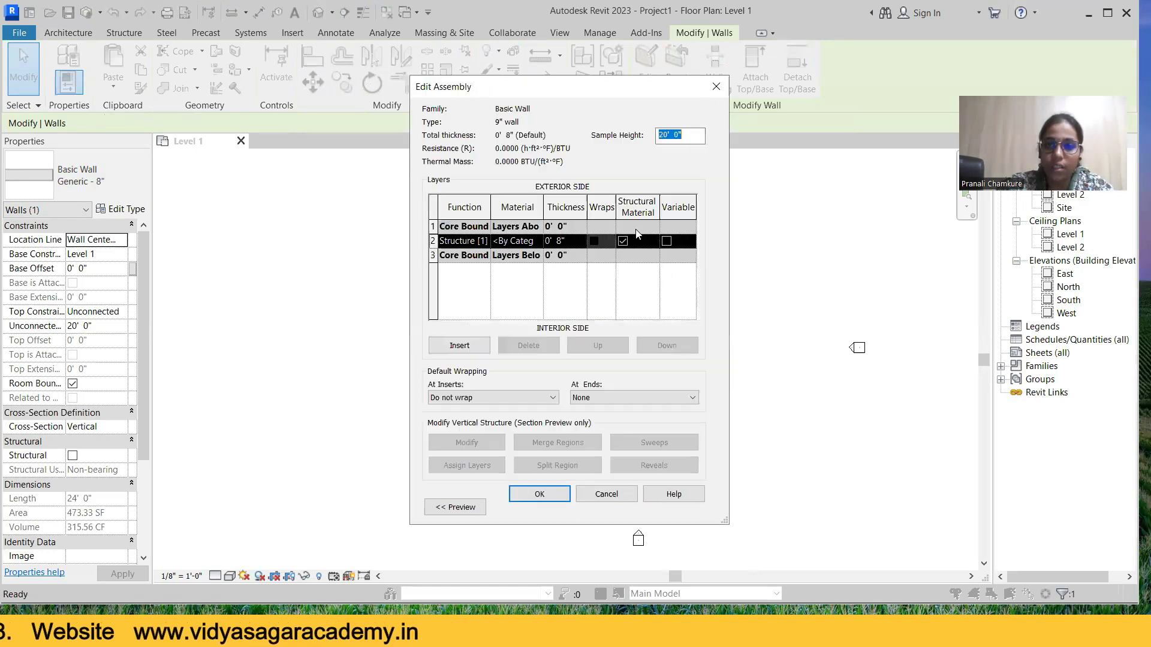
left_click(572, 241)
left_click_drag(572, 242, 538, 249)
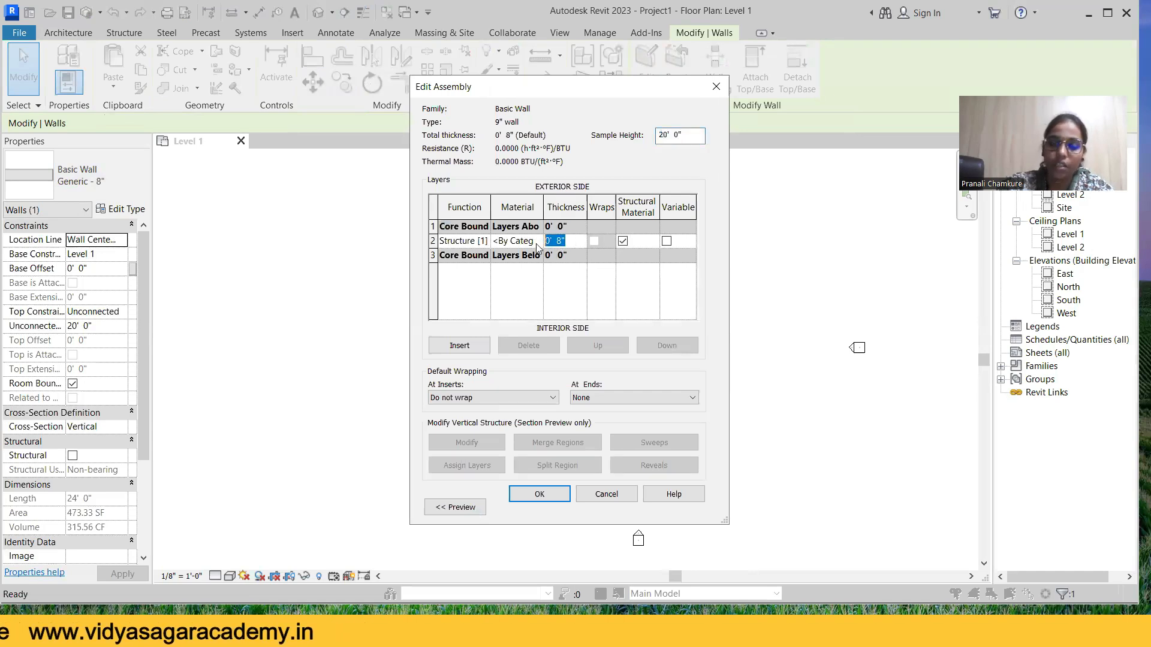
type("9\"")
key("Tab")
left_click(562, 503)
left_click(681, 507)
left_click(548, 507)
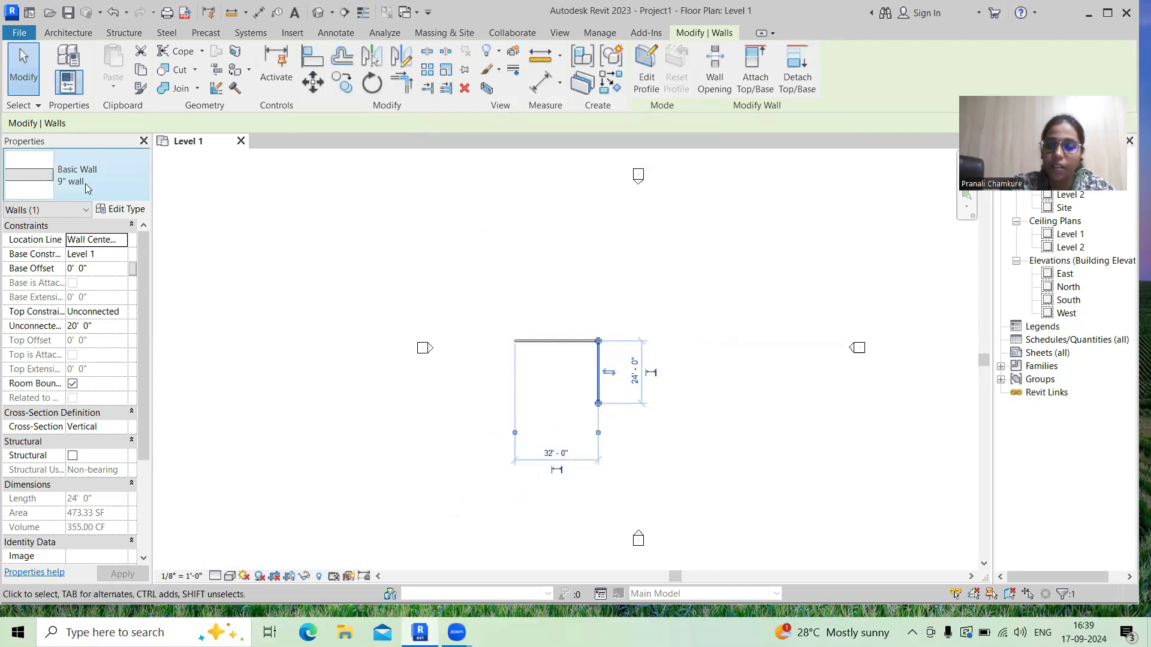
- Change the horizontal wall's type to 9" wall
left_click(555, 342)
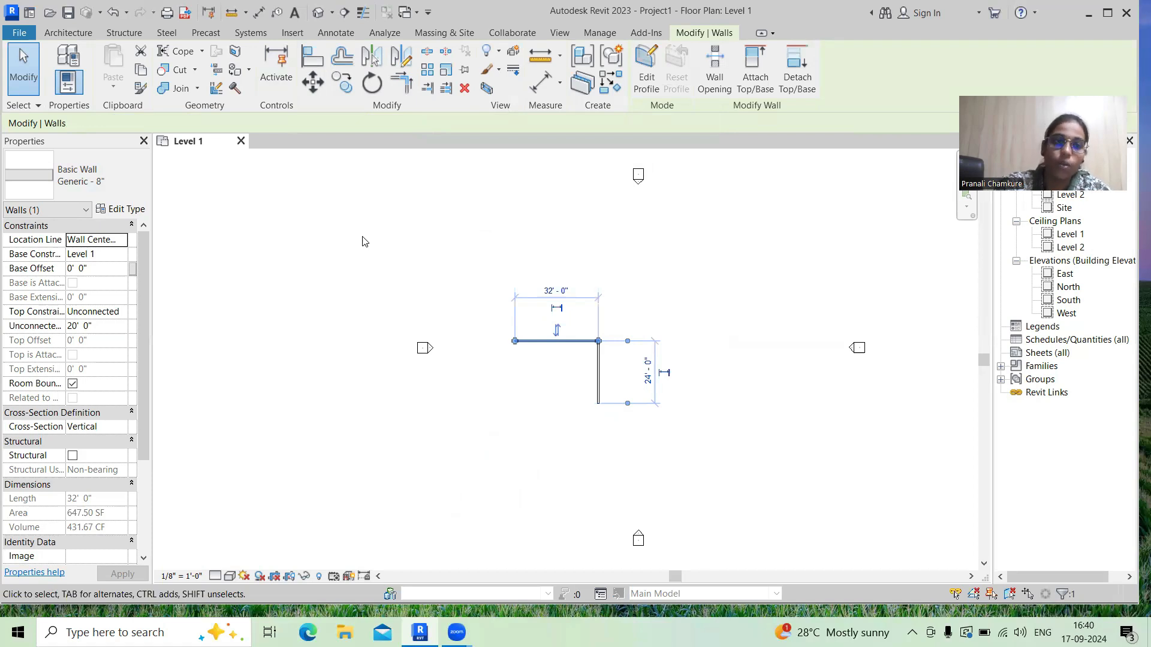
left_click(140, 178)
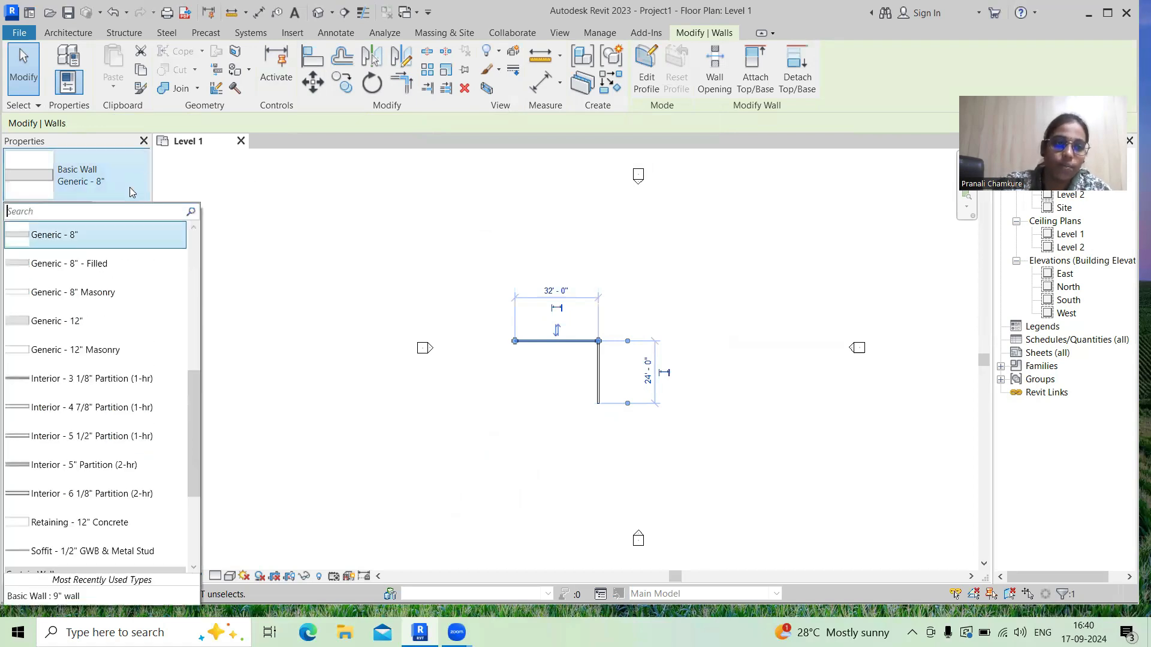
scroll(68, 331, "up", 5)
scroll(68, 331, "up", 1)
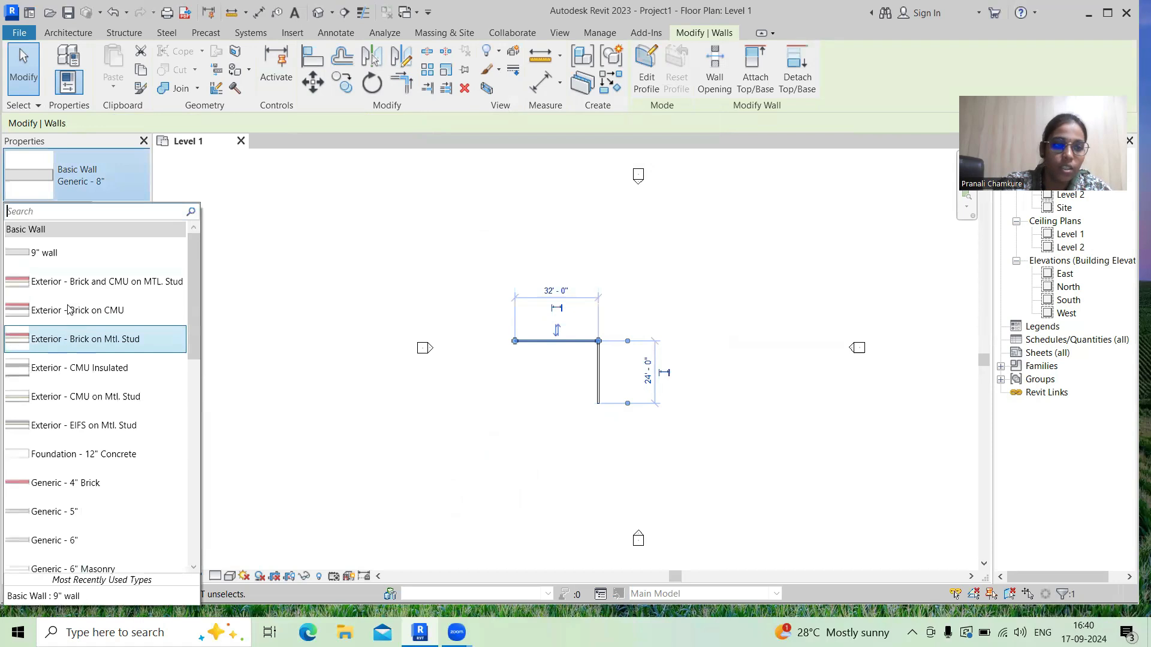
left_click(48, 262)
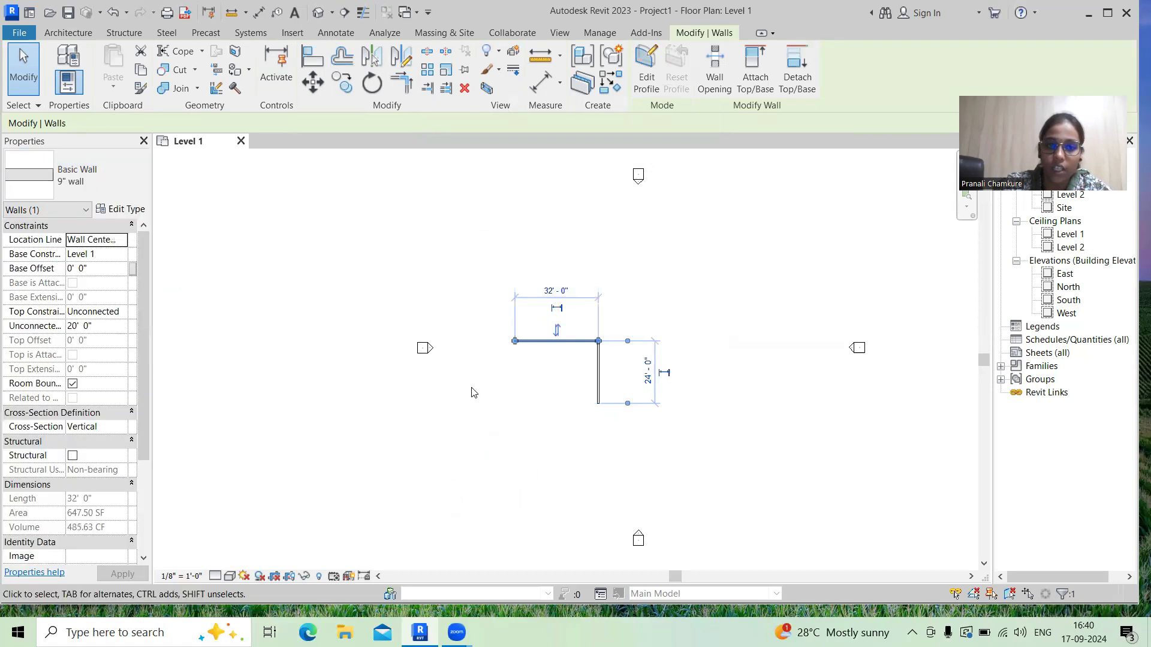
left_click(547, 362)
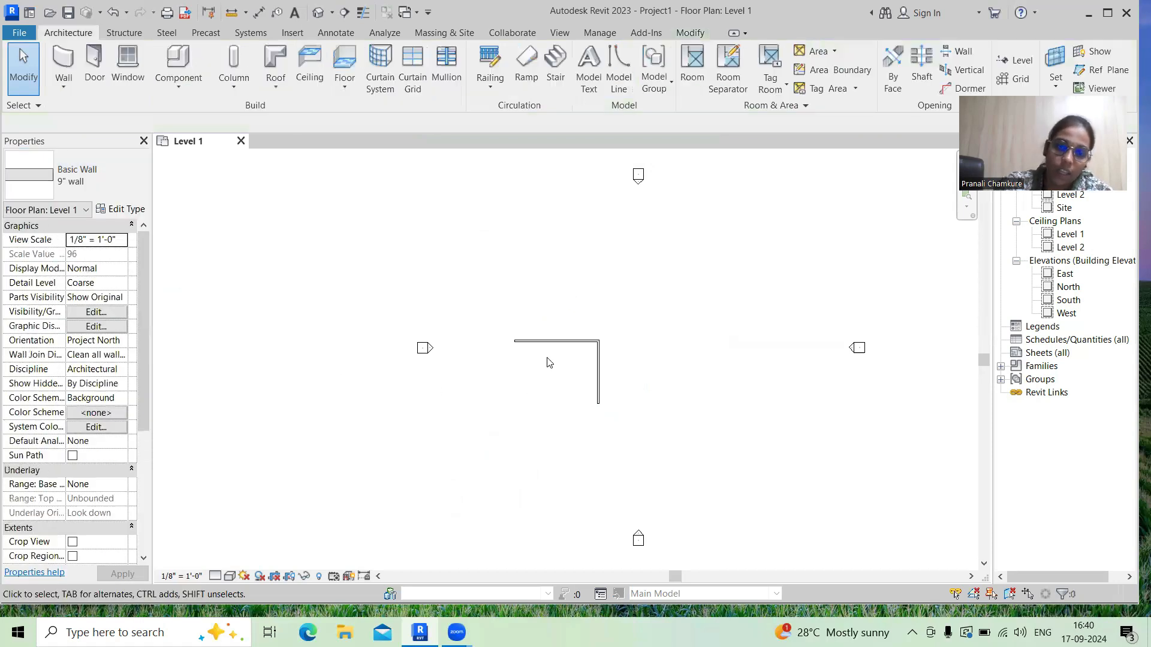
- Inspect the type assigned to the vertical wall and to the horizontal wall
left_click(598, 380)
left_click(573, 342)
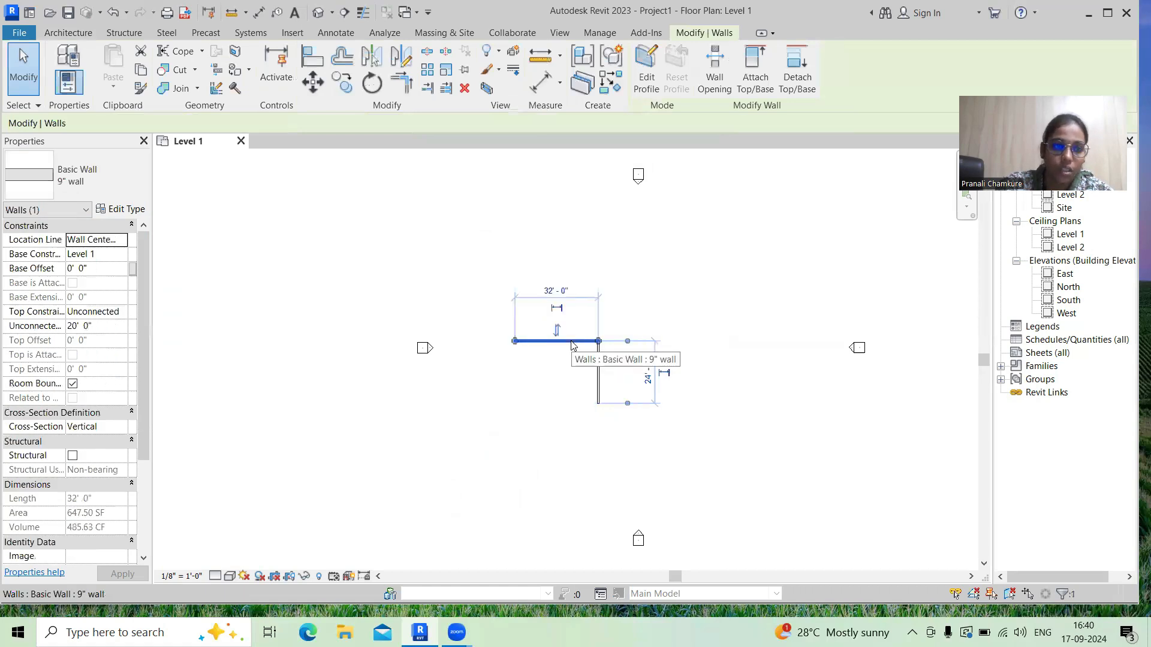
key("Escape")
- Delete both the horizontal and the vertical wall from the Level 1 plan
left_click_drag(647, 402, 500, 310)
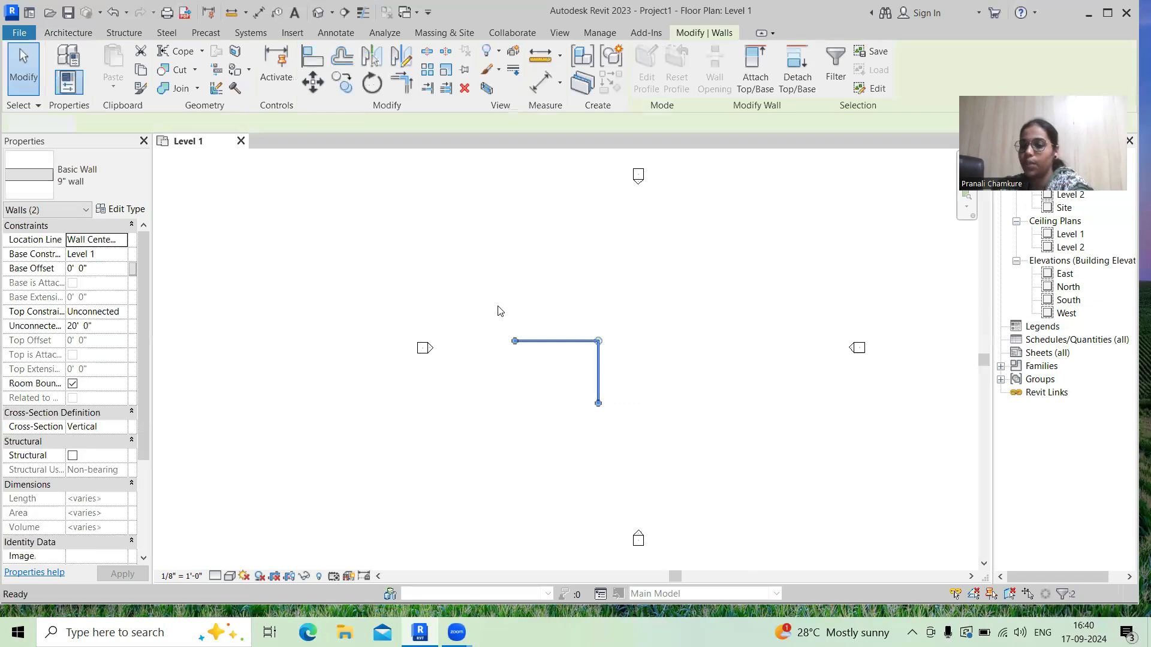
key("Delete")
middle_click_drag(600, 313, 529, 296)
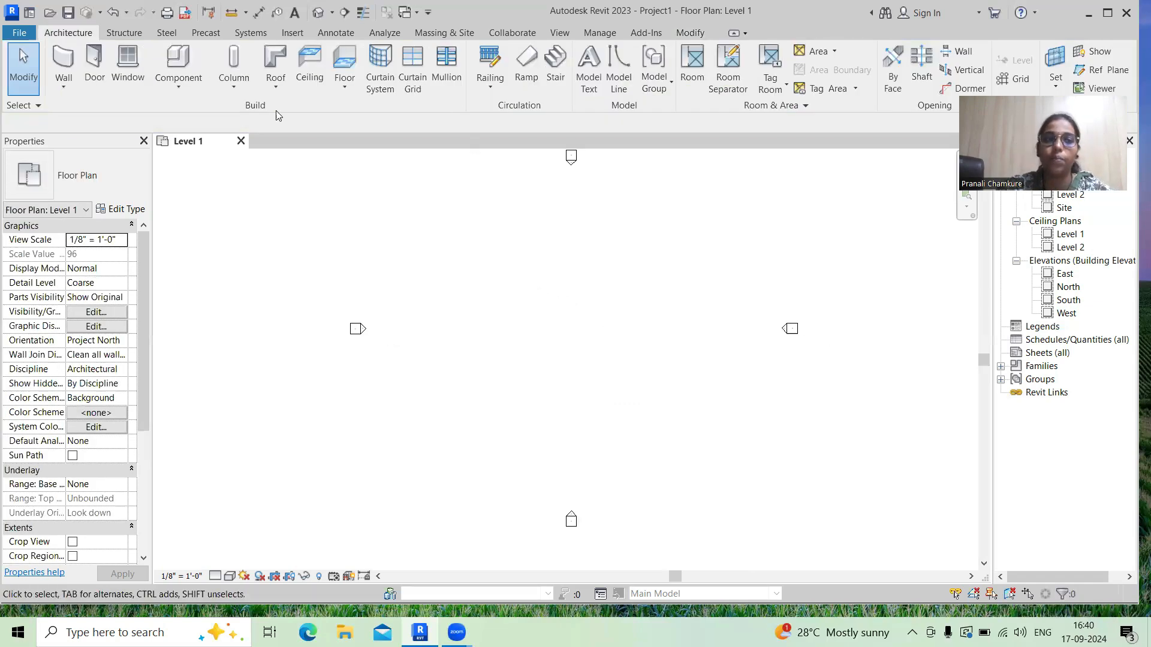
- Start a new architectural wall using the basic wall type Exterior - Brick and CMU on MTL. Stud
left_click(63, 89)
left_click(103, 114)
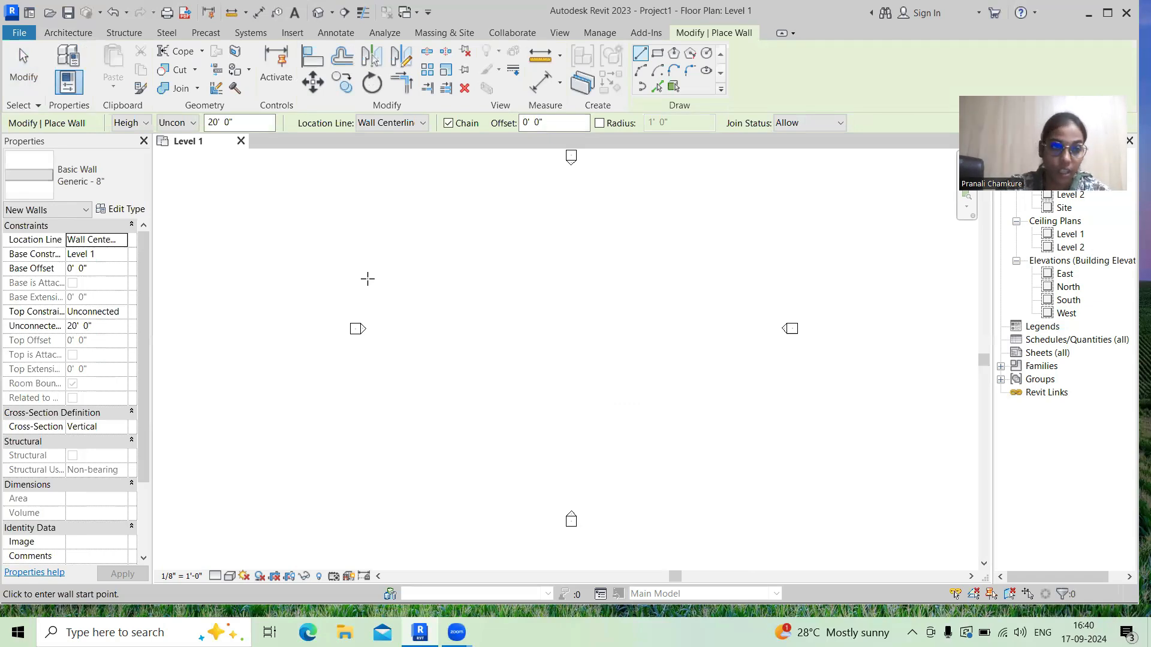
left_click(132, 211)
left_click(708, 88)
left_click(130, 175)
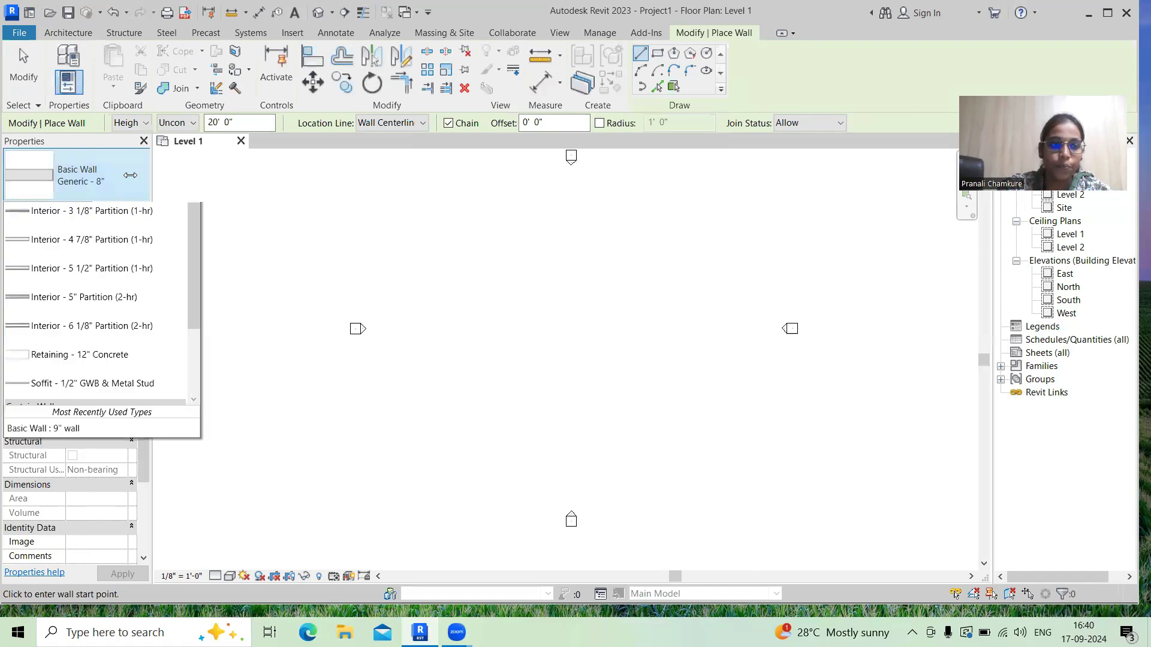
scroll(83, 390, "down", 3)
scroll(83, 390, "up", 8)
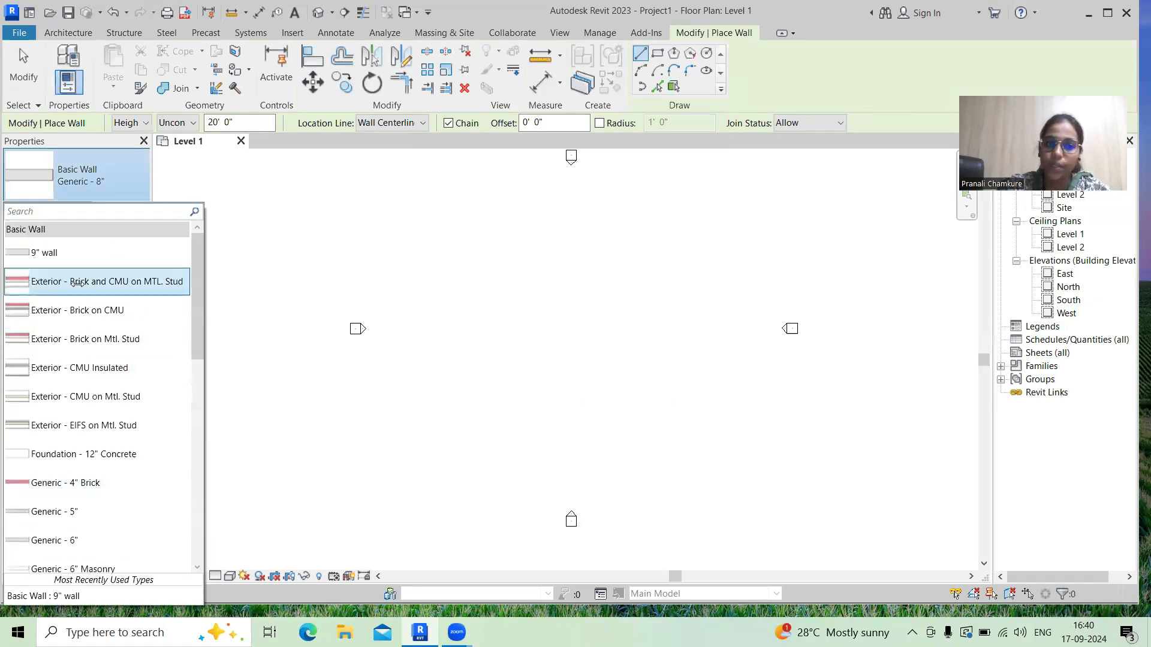
left_click(78, 283)
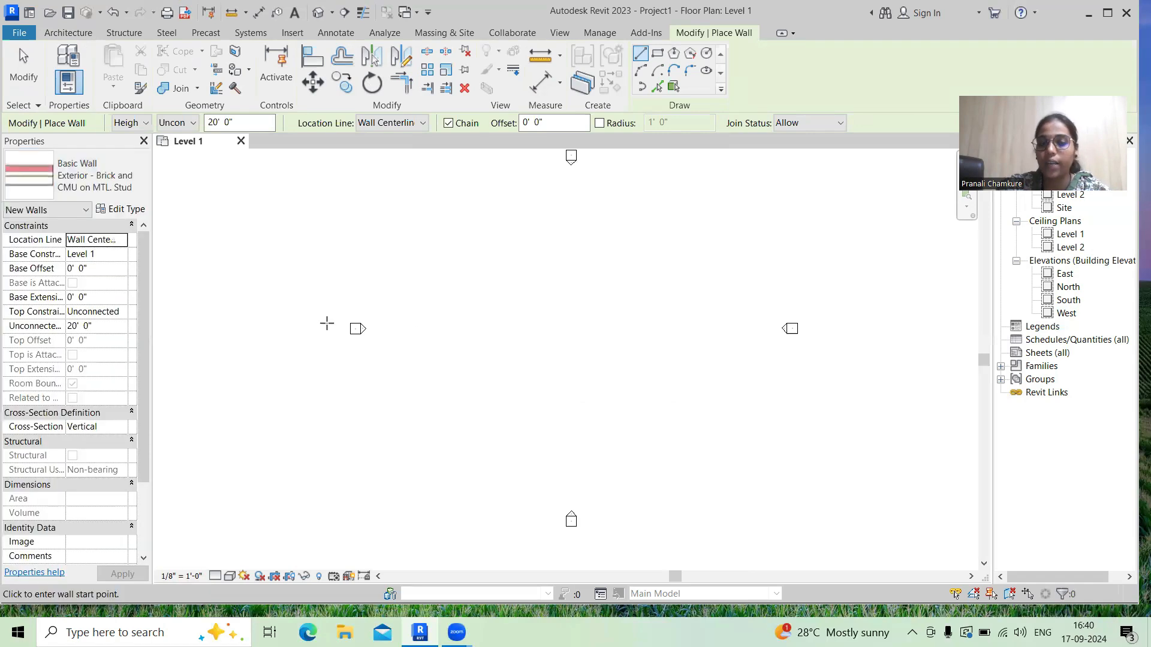
- Draw a stepped chain of three connected walls: a long horizontal one, a vertical one downward, and a short horizontal one
left_click(417, 321)
left_click(645, 324)
left_click(648, 427)
left_click(721, 424)
right_click(721, 424)
left_click(744, 217)
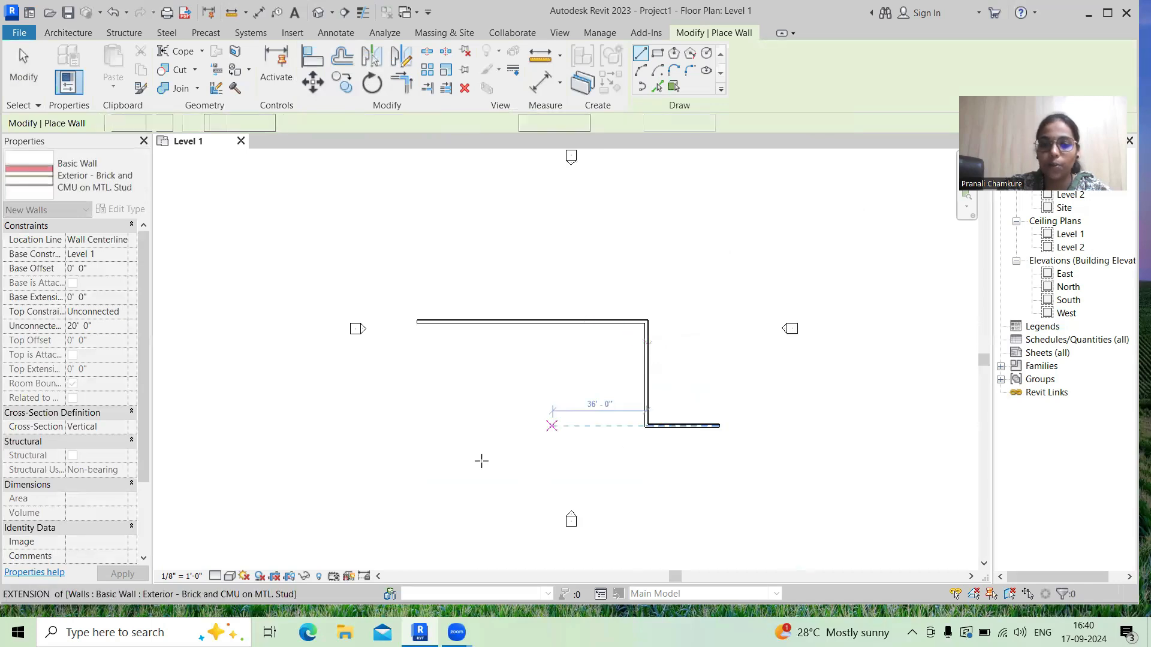
right_click(279, 464)
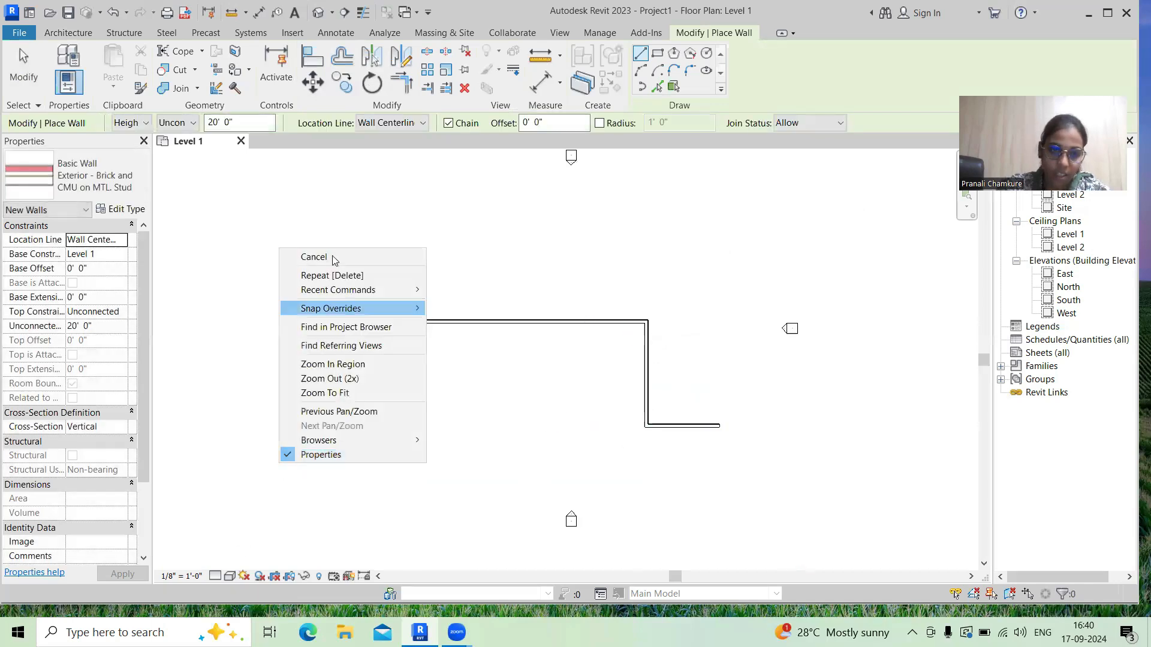
left_click(318, 257)
- Set the floor plan's detail level to Medium
left_click(228, 576)
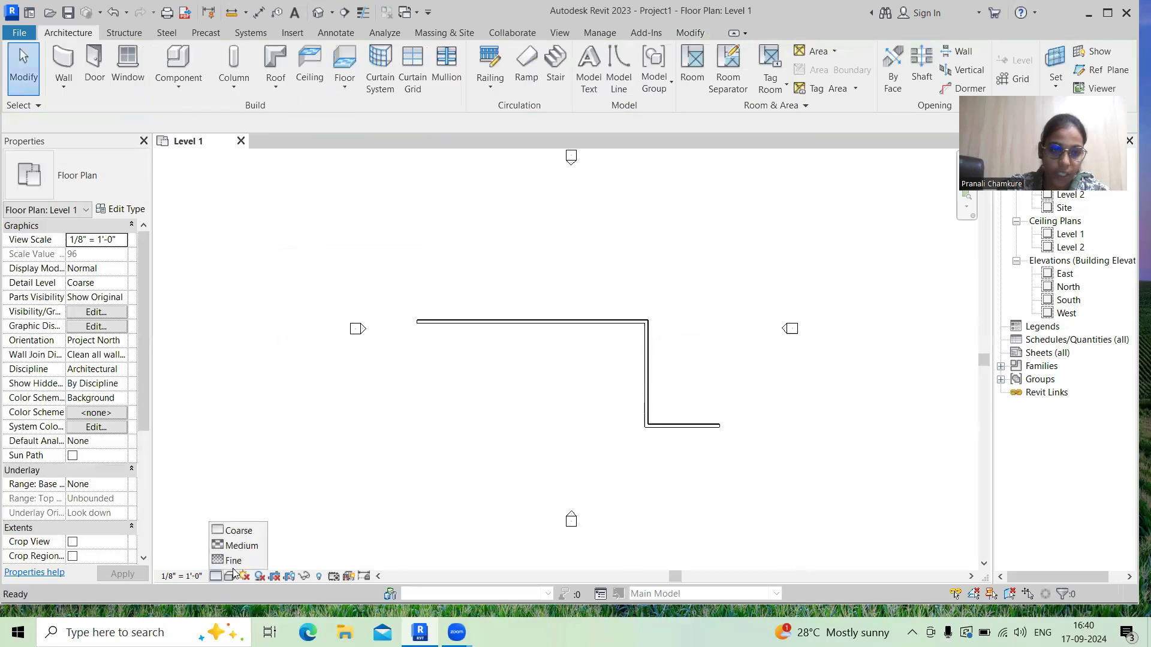
left_click(242, 548)
scroll(651, 327, "up", 5)
scroll(651, 327, "up", 2)
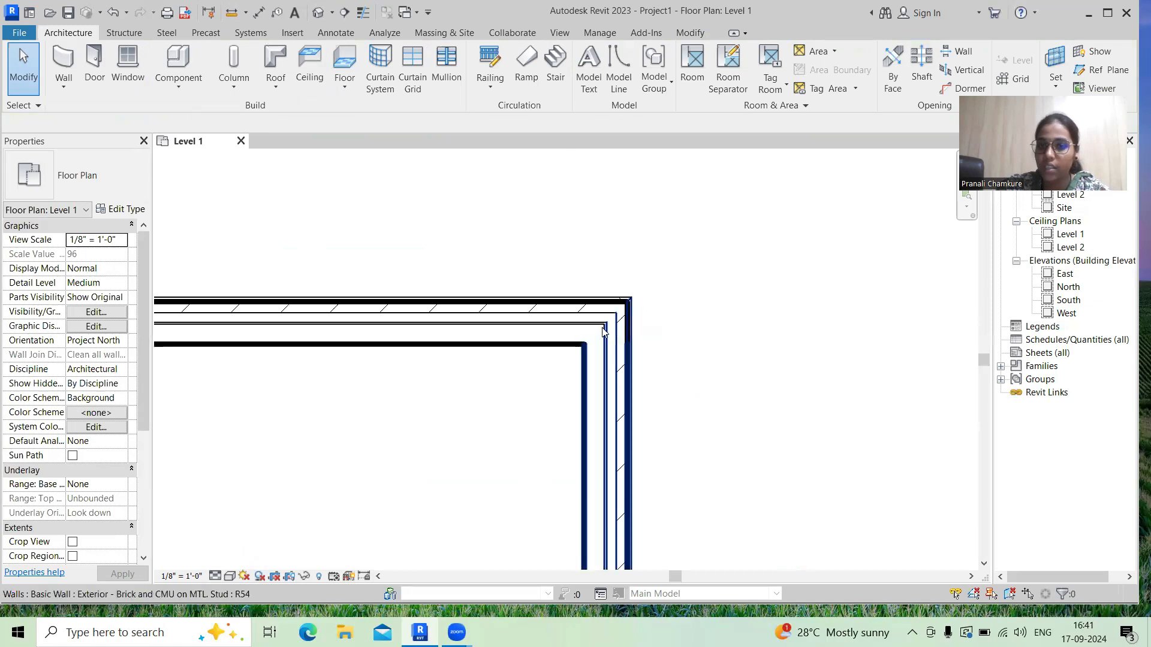
- Examine the layers of the brick and CMU wall along the upper horizontal wall and its corner
middle_click_drag(715, 335, 834, 252)
scroll(705, 345, "down", 3)
middle_click_drag(582, 349, 716, 342)
scroll(715, 343, "down", 1)
middle_click_drag(569, 339, 708, 325)
scroll(708, 325, "down", 1)
scroll(709, 329, "down", 1)
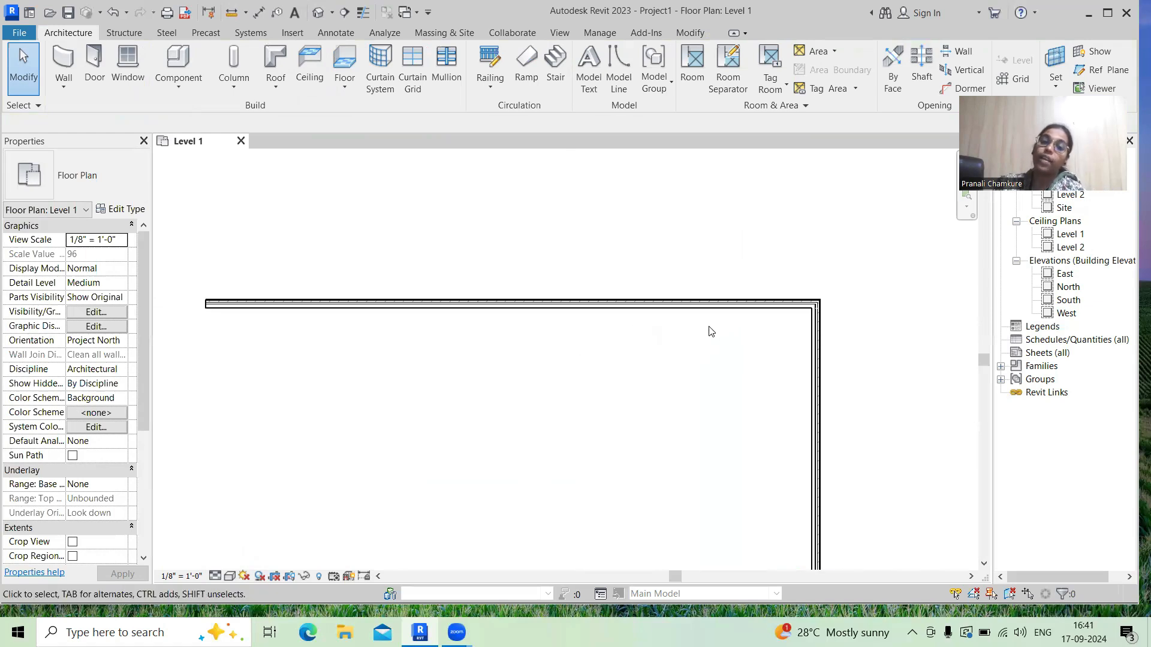
scroll(711, 332, "up", 4)
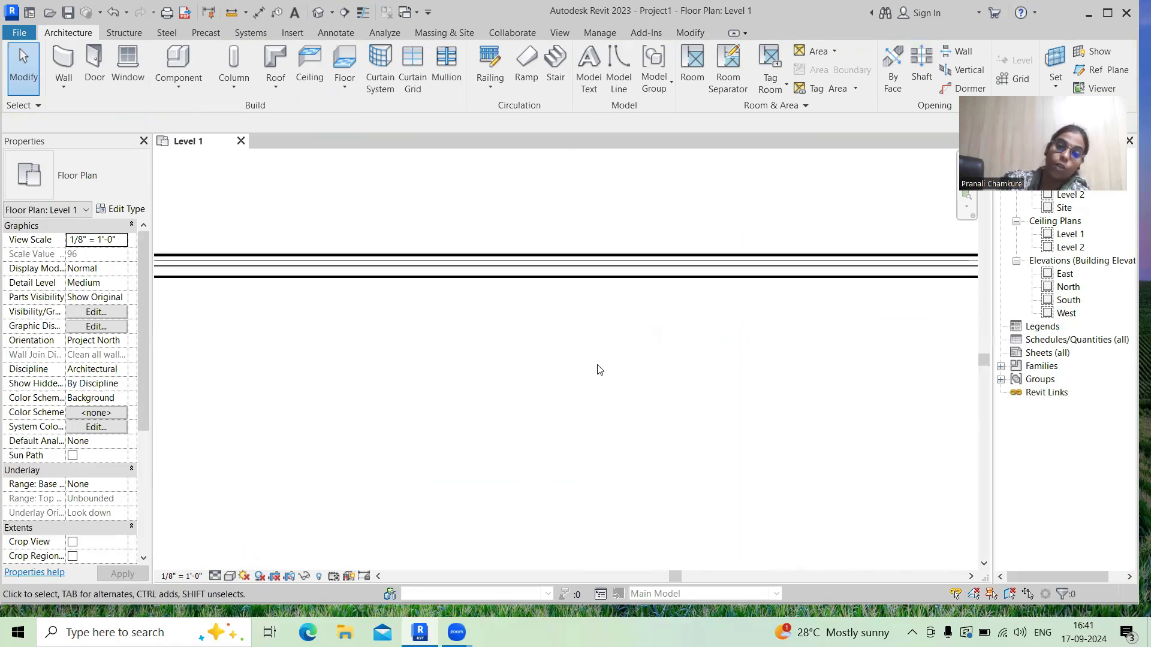
scroll(418, 262, "up", 2)
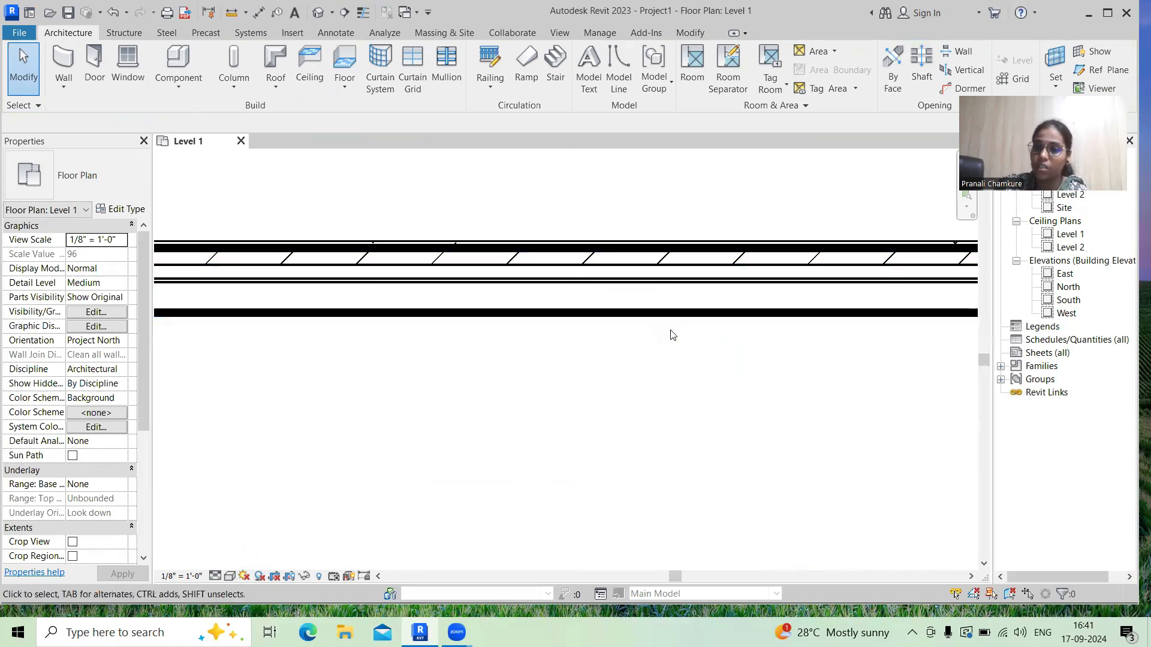
scroll(688, 275, "down", 3)
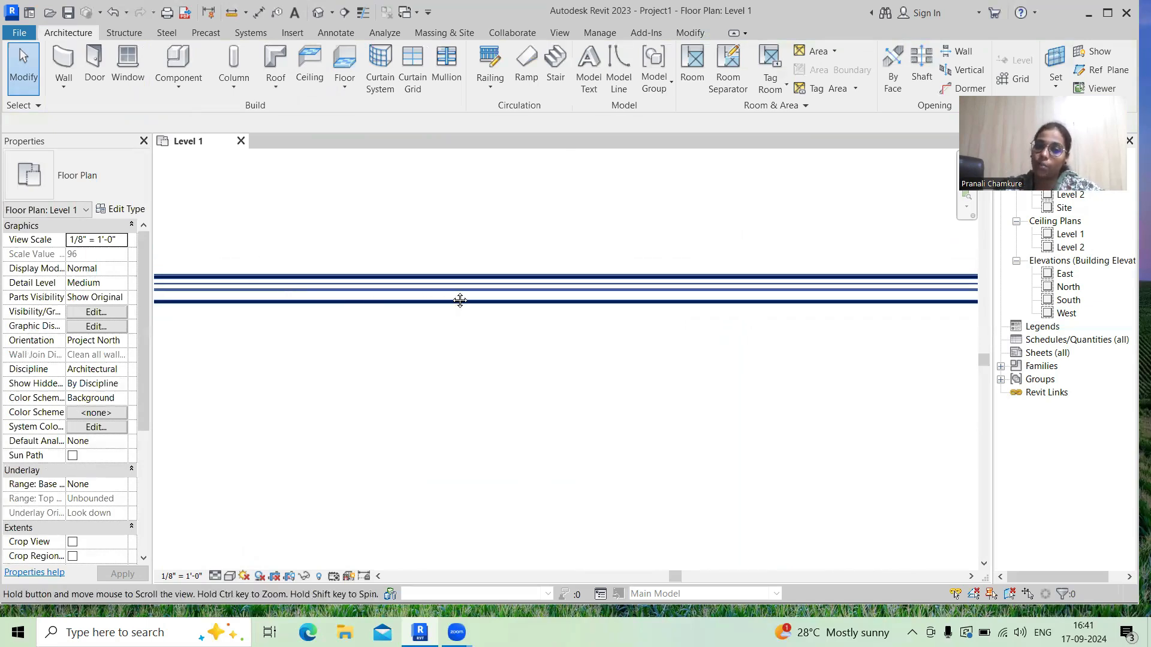
- Open the default 3D view and set its visual style to Realistic
left_click(316, 11)
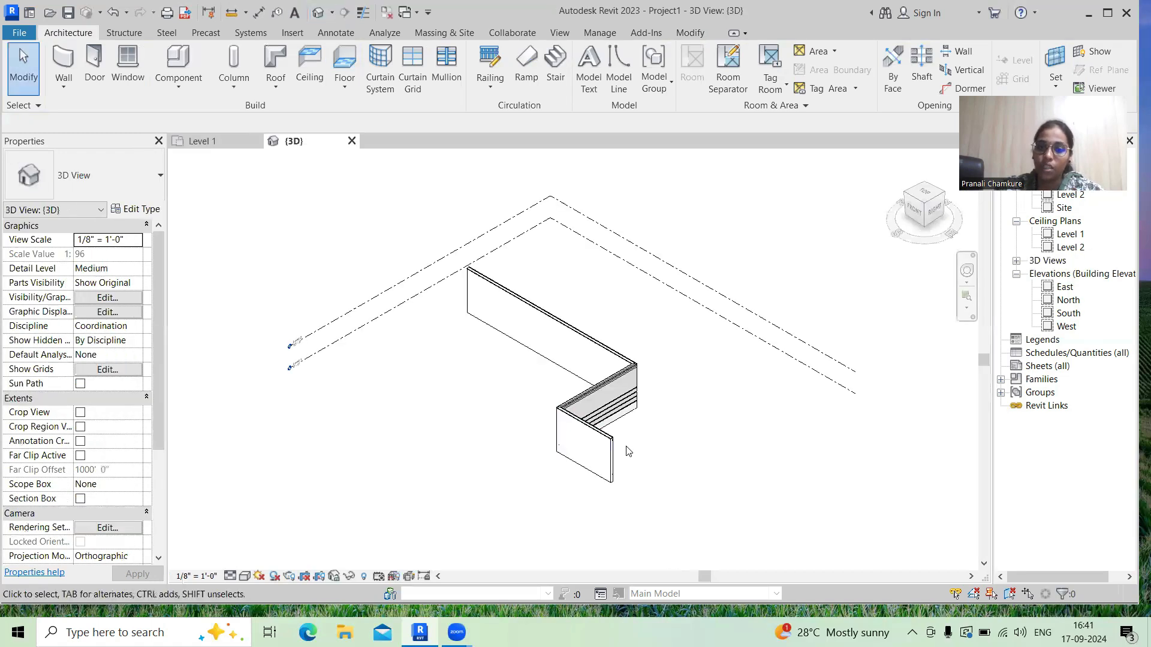
middle_click_drag(622, 478, 559, 427, "shift")
scroll(559, 427, "up", 2)
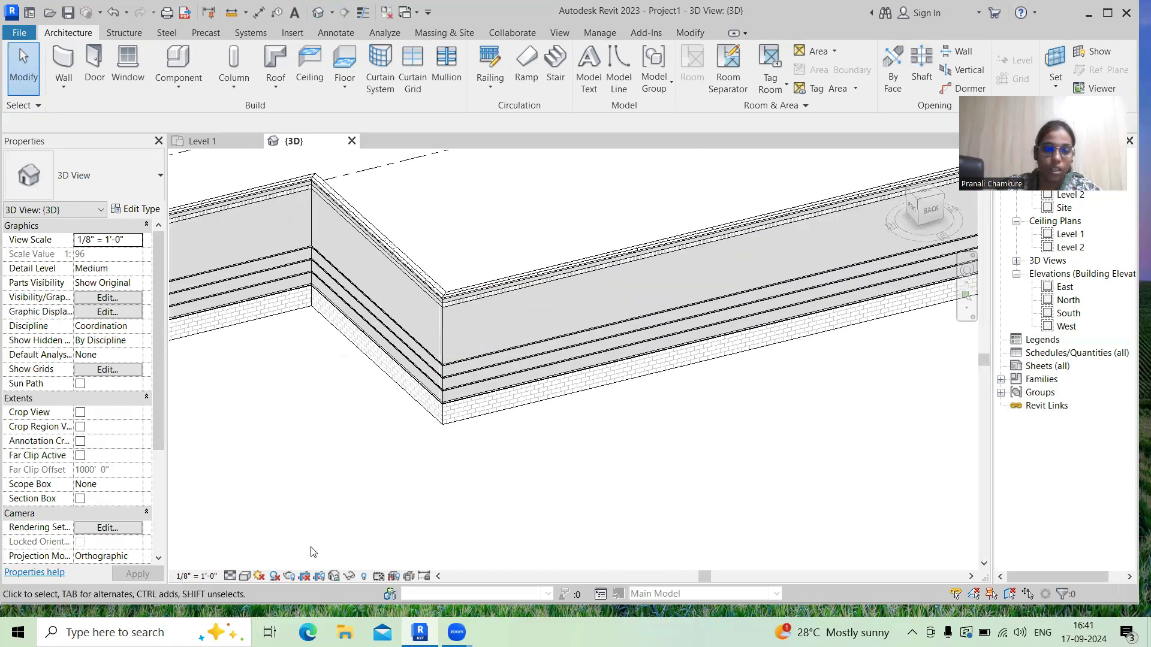
left_click(244, 576)
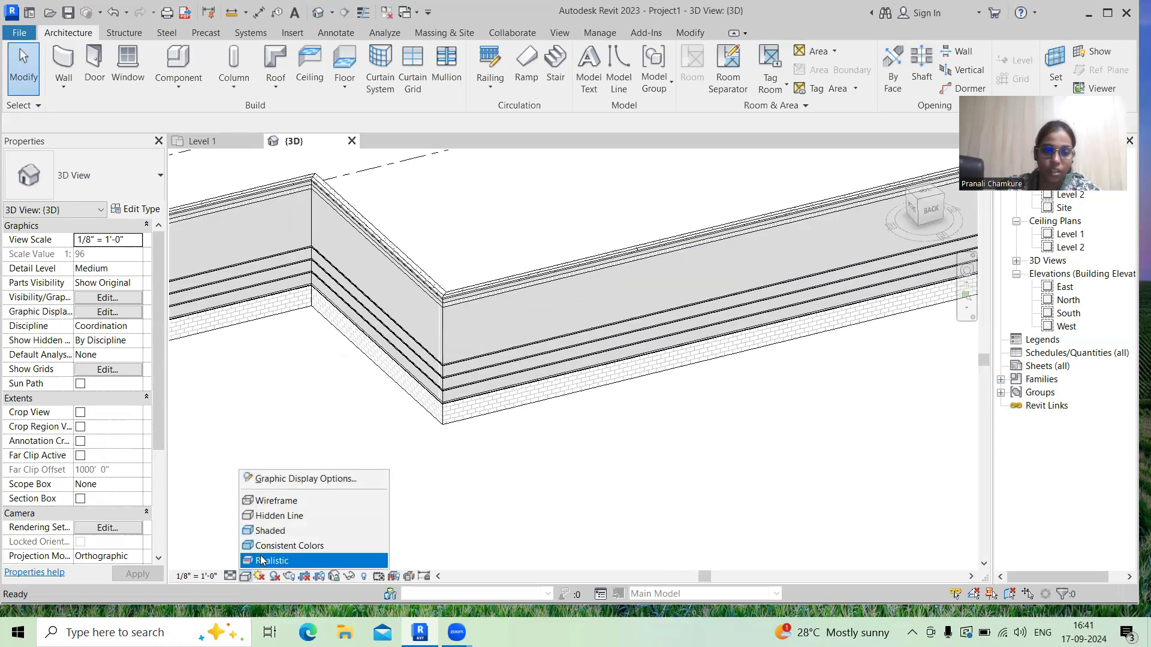
left_click(262, 561)
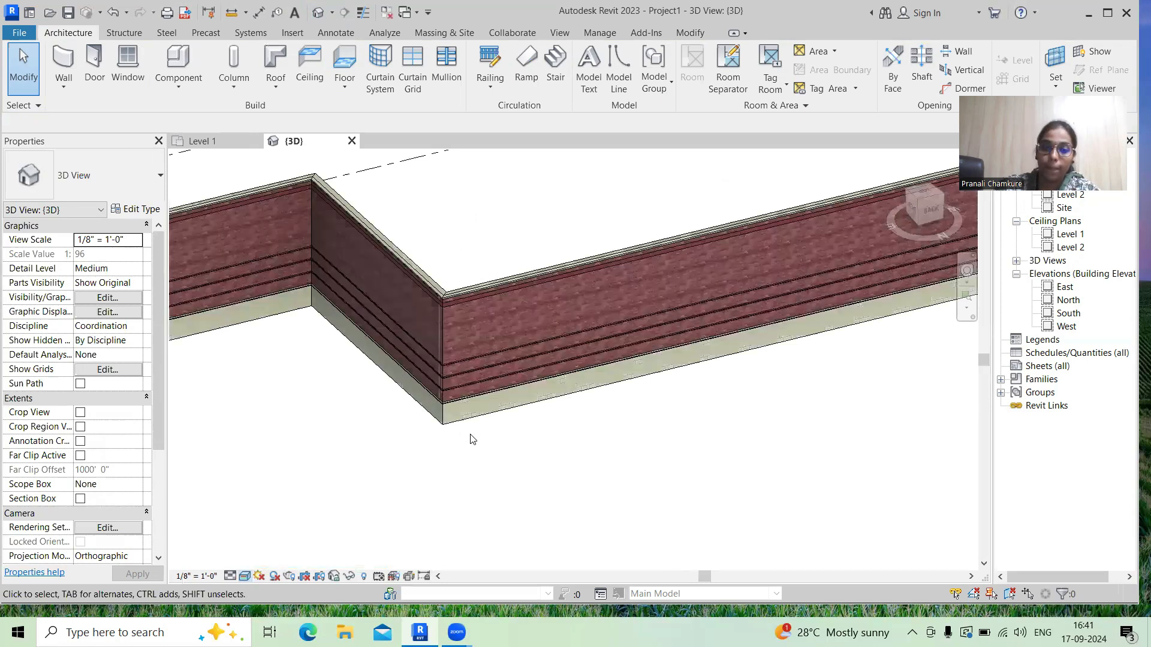
- Examine the brick faces, horizontal bands, base, top cap and inner side of the walls in 3D
scroll(453, 332, "up", 4)
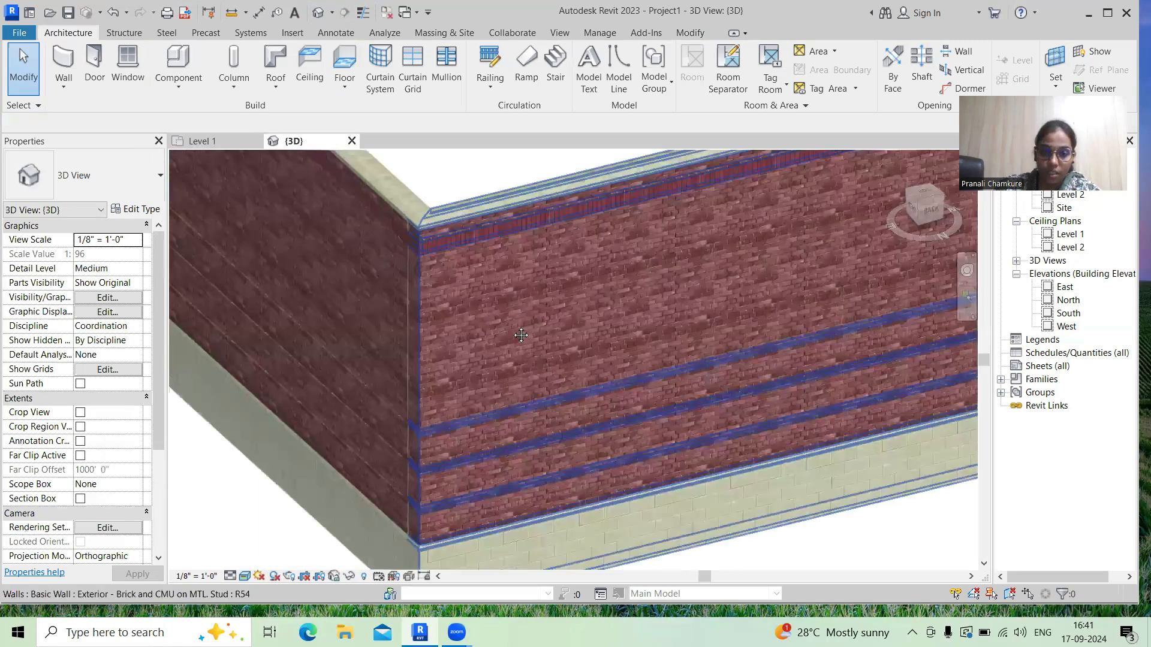
middle_click_drag(478, 401, 456, 371, "shift")
scroll(507, 380, "up", 3)
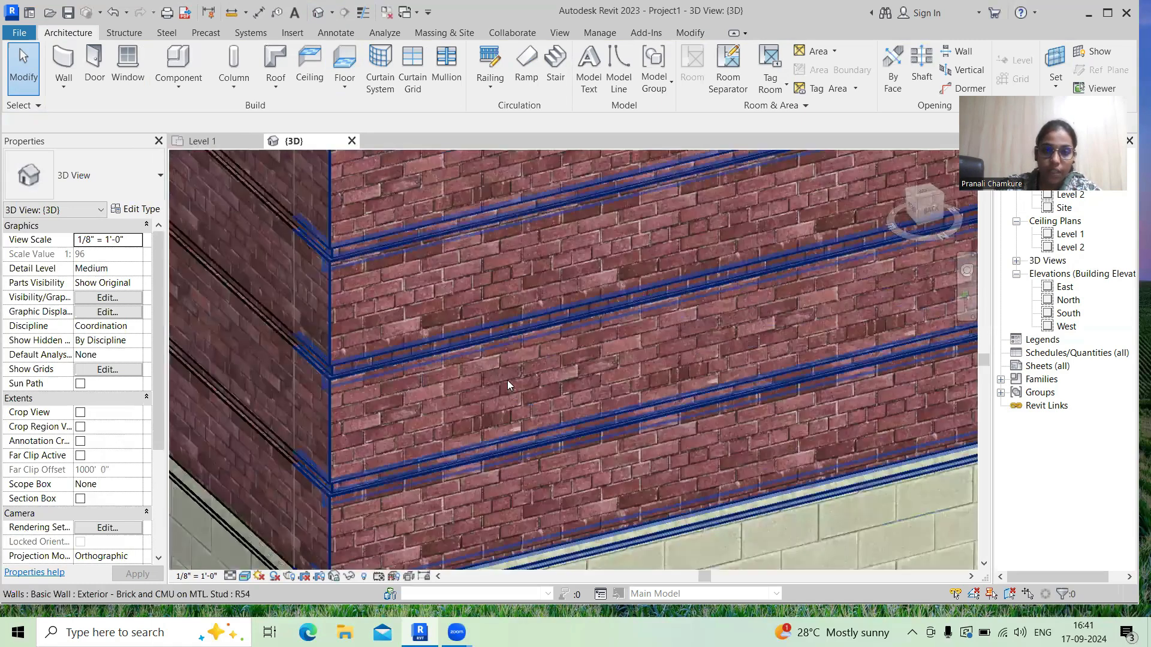
scroll(478, 464, "down", 5)
scroll(442, 322, "up", 2)
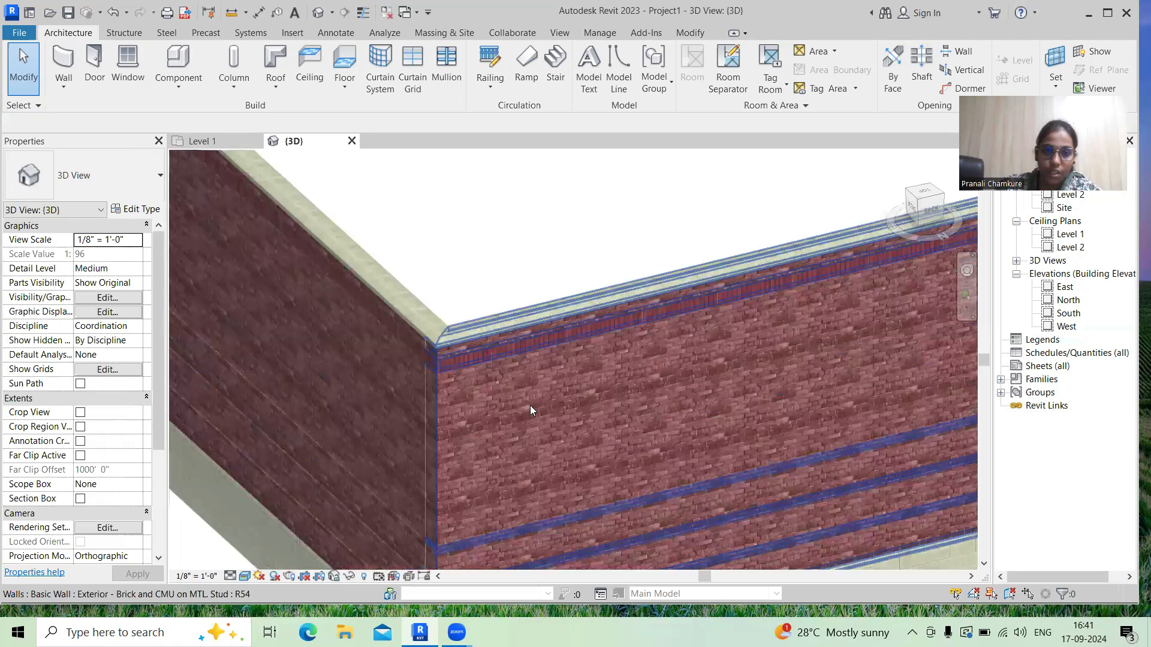
middle_click_drag(498, 347, 460, 419, "shift")
scroll(470, 409, "down", 5)
scroll(574, 197, "up", 2)
scroll(574, 197, "up", 2)
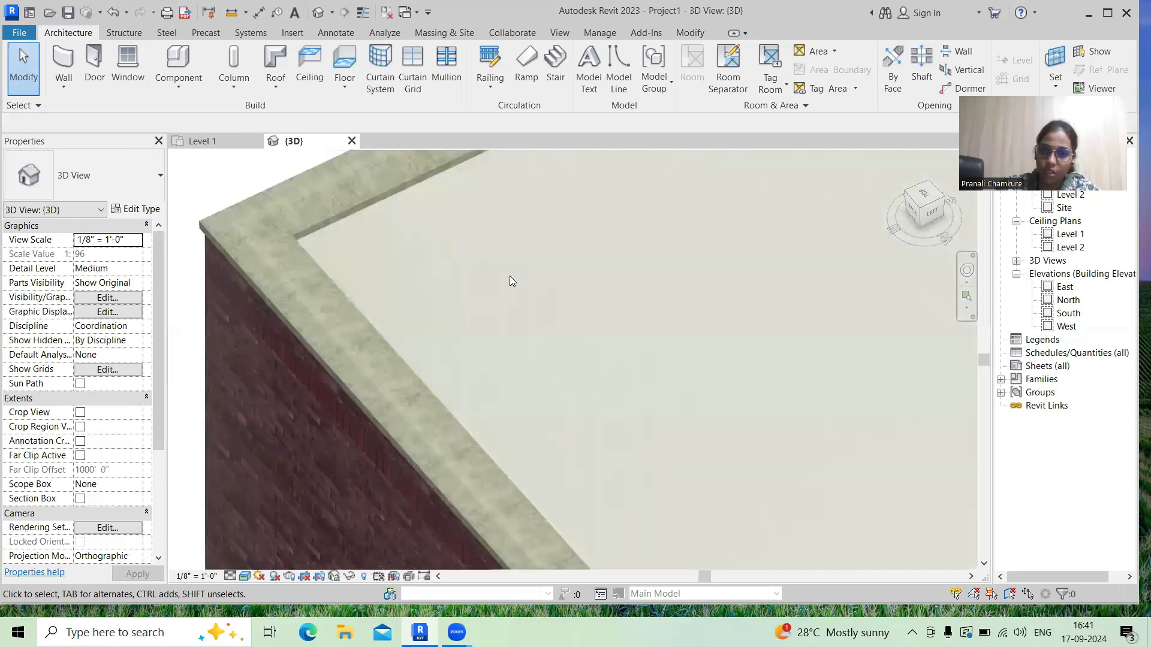
scroll(509, 277, "down", 4)
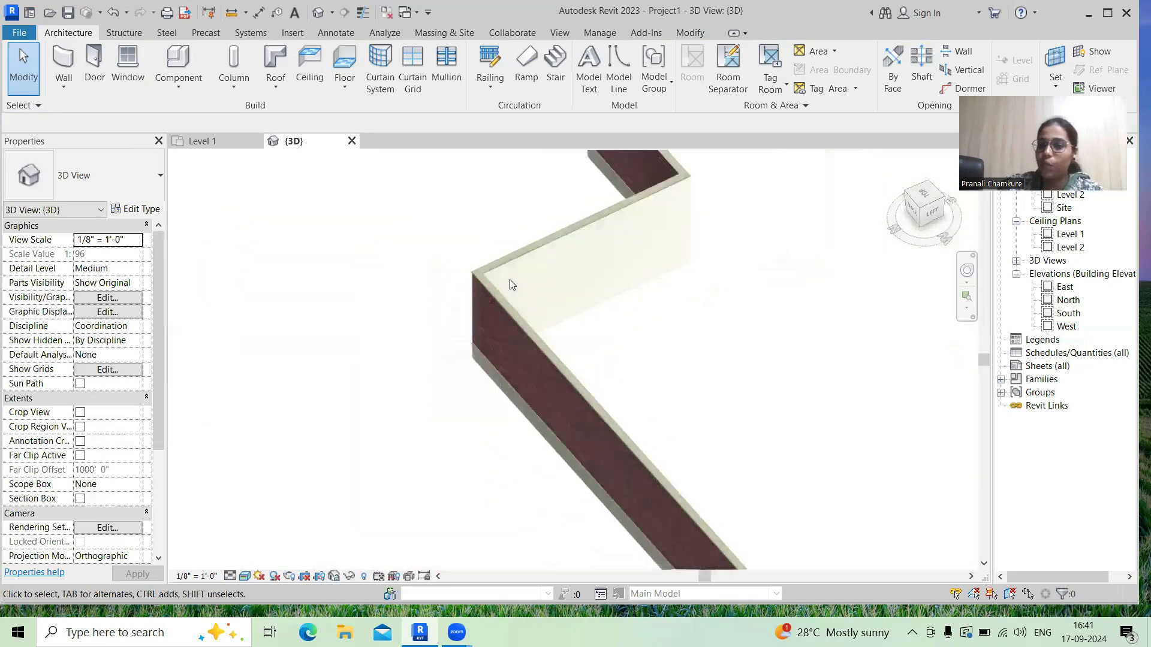
scroll(573, 329, "down", 5)
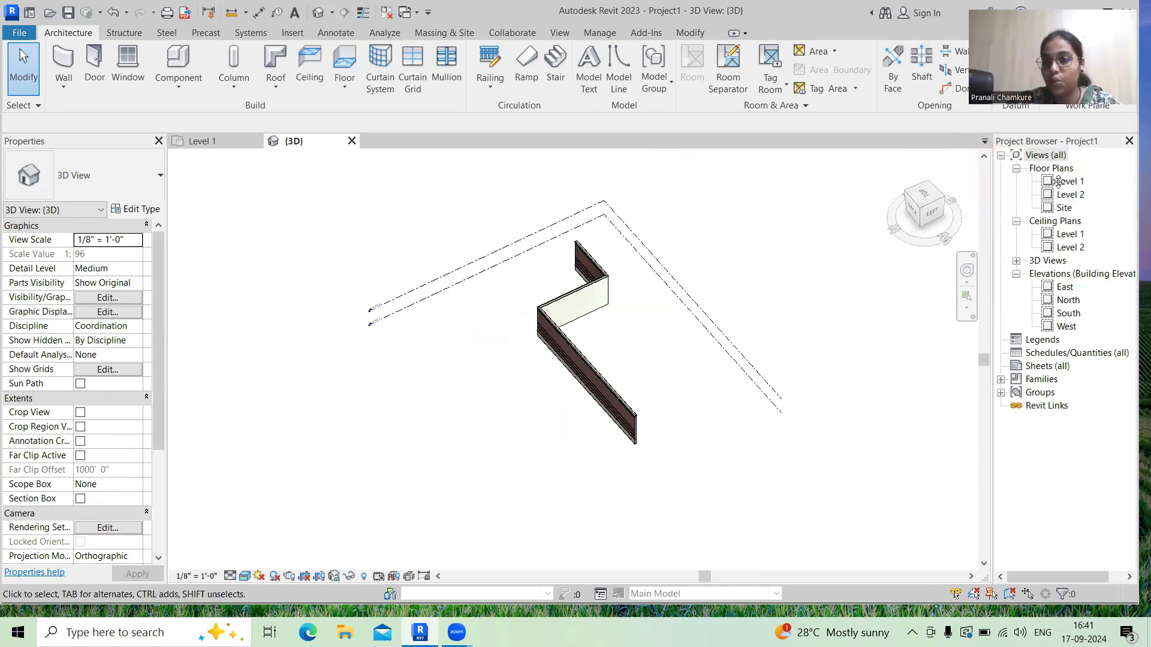
- Return to the Level 1 floor plan and start a new architectural wall using the 9" wall type
double_click(1069, 181)
scroll(652, 278, "down", 5)
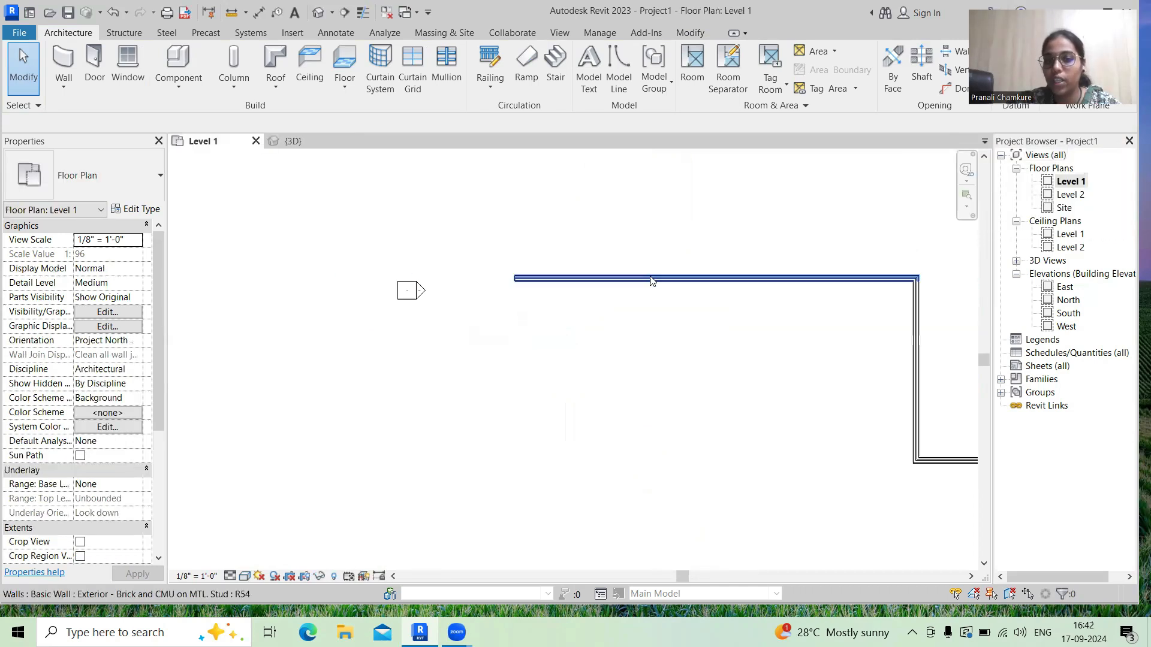
middle_click_drag(689, 344, 591, 408)
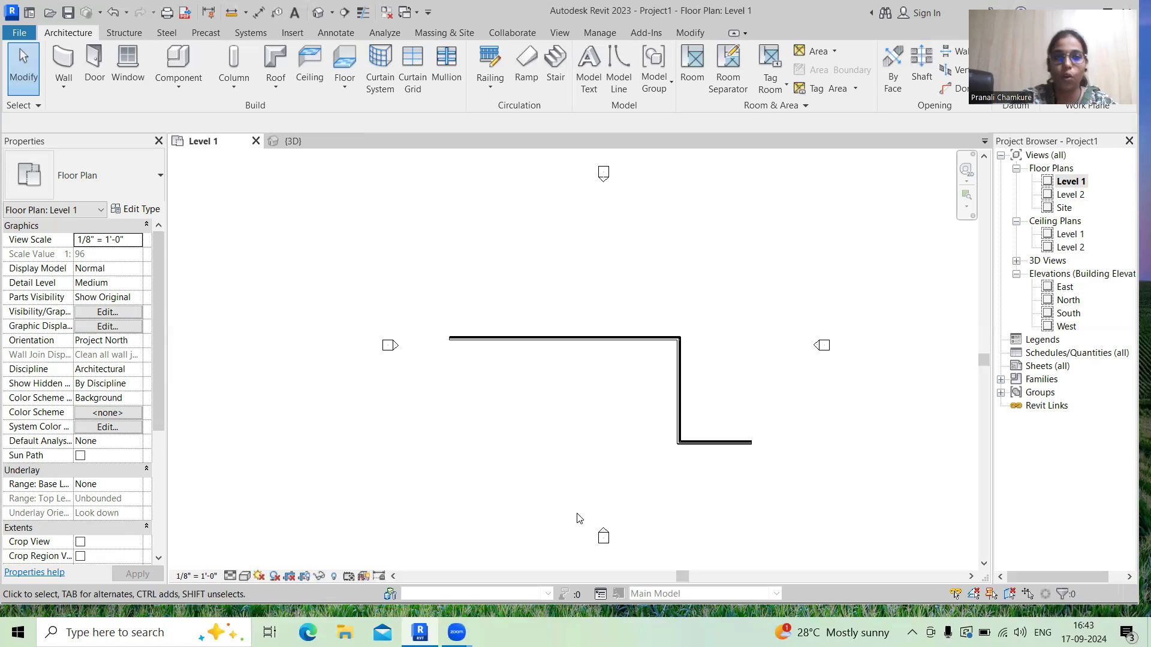
left_click(63, 90)
left_click(96, 113)
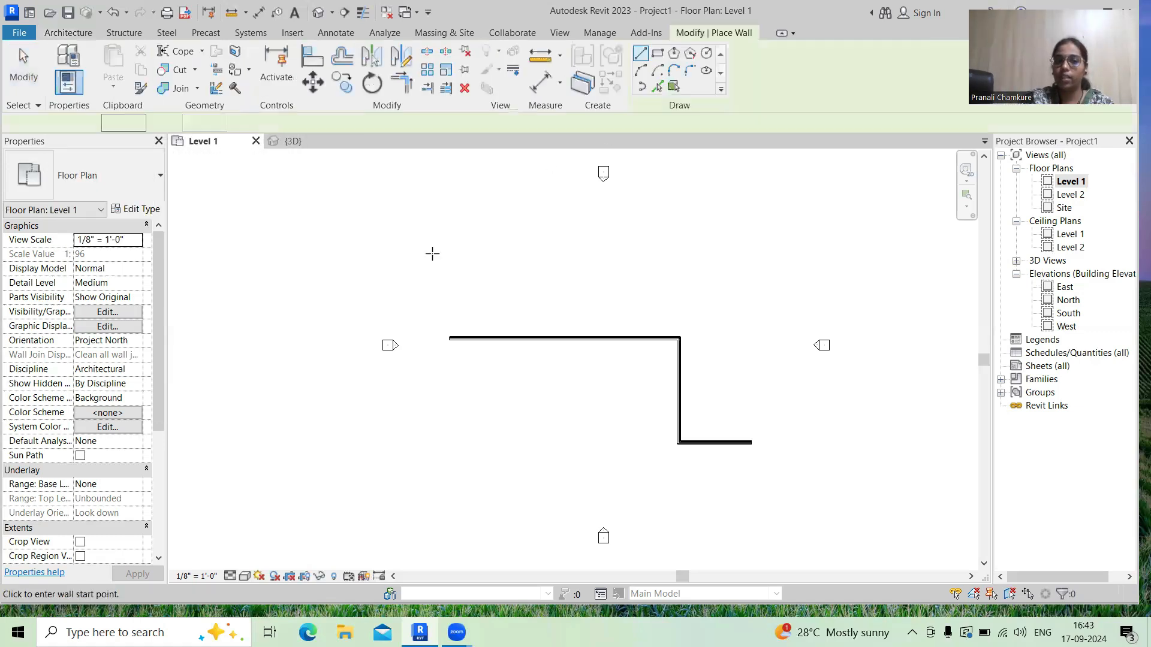
left_click(84, 176)
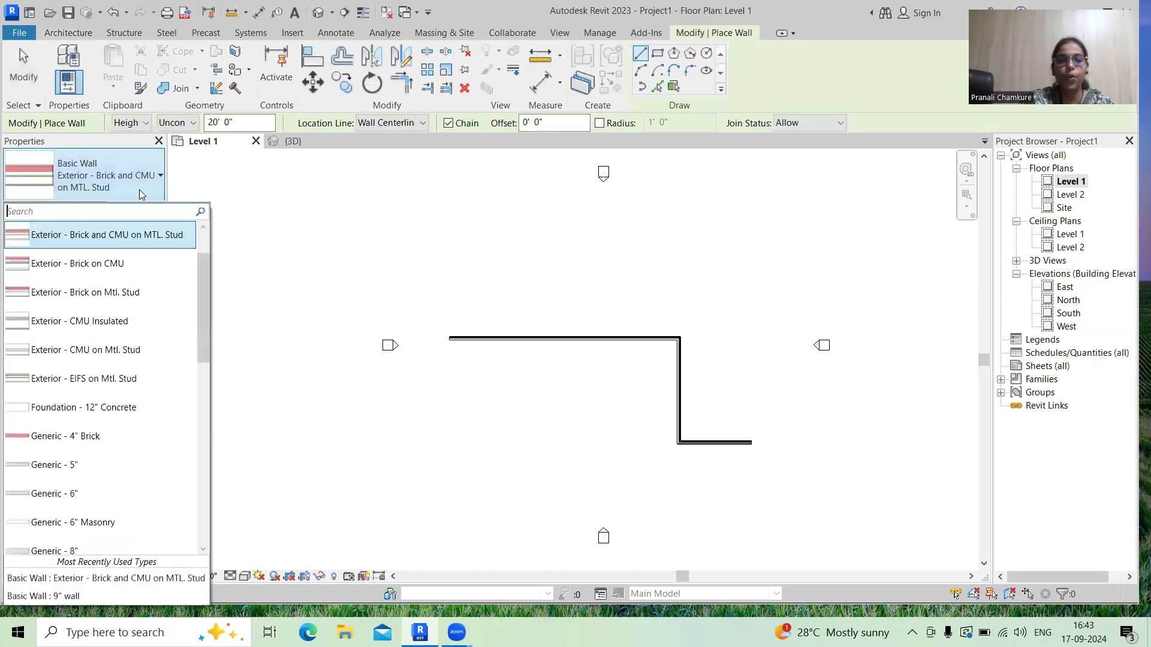
scroll(78, 340, "up", 2)
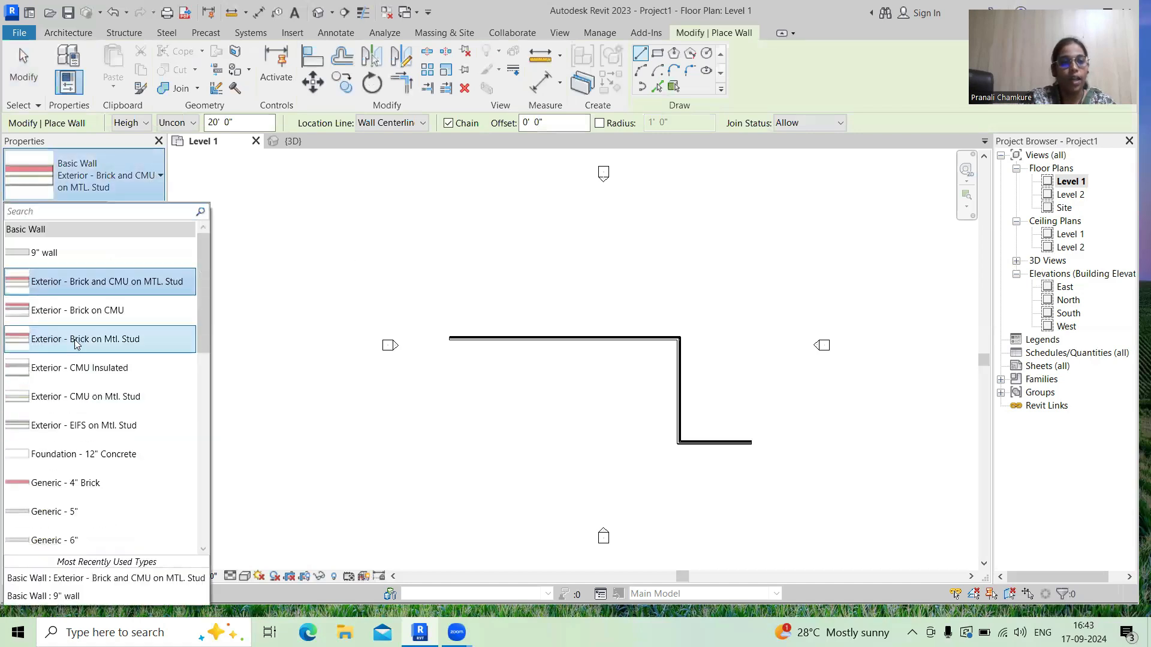
left_click(77, 257)
- Draw a horizontal 9" wall about 100' 6" long above the stepped walls, ending level with their far end
middle_click_drag(516, 321, 369, 376)
left_click(338, 364)
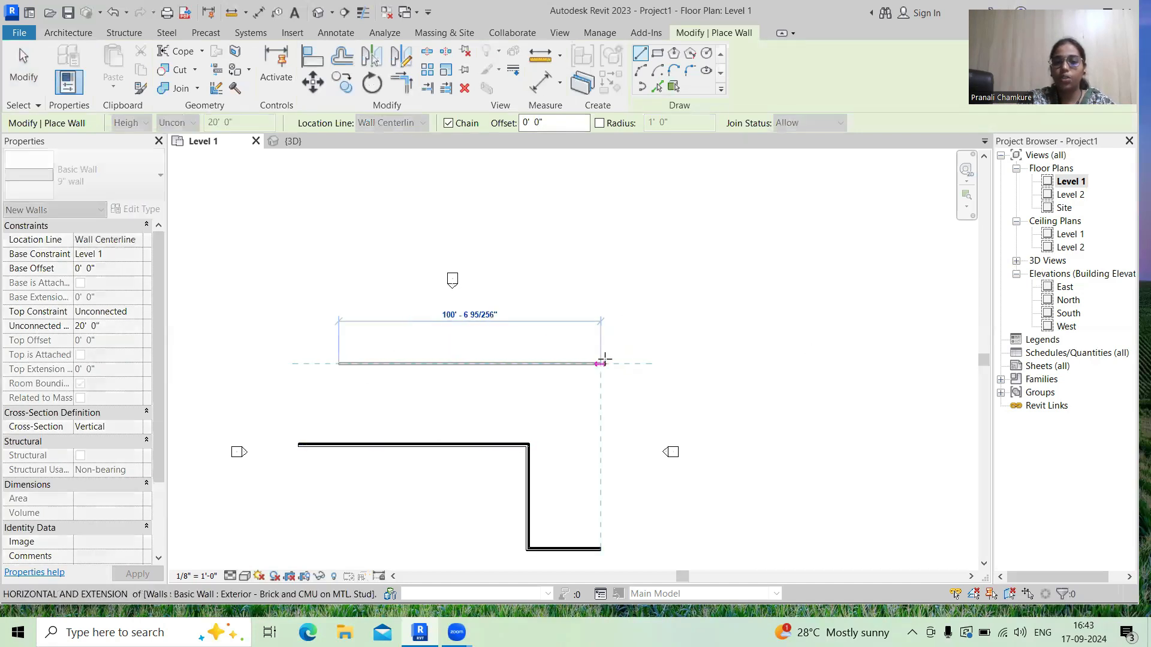
left_click(601, 363)
right_click(606, 361)
left_click(641, 372)
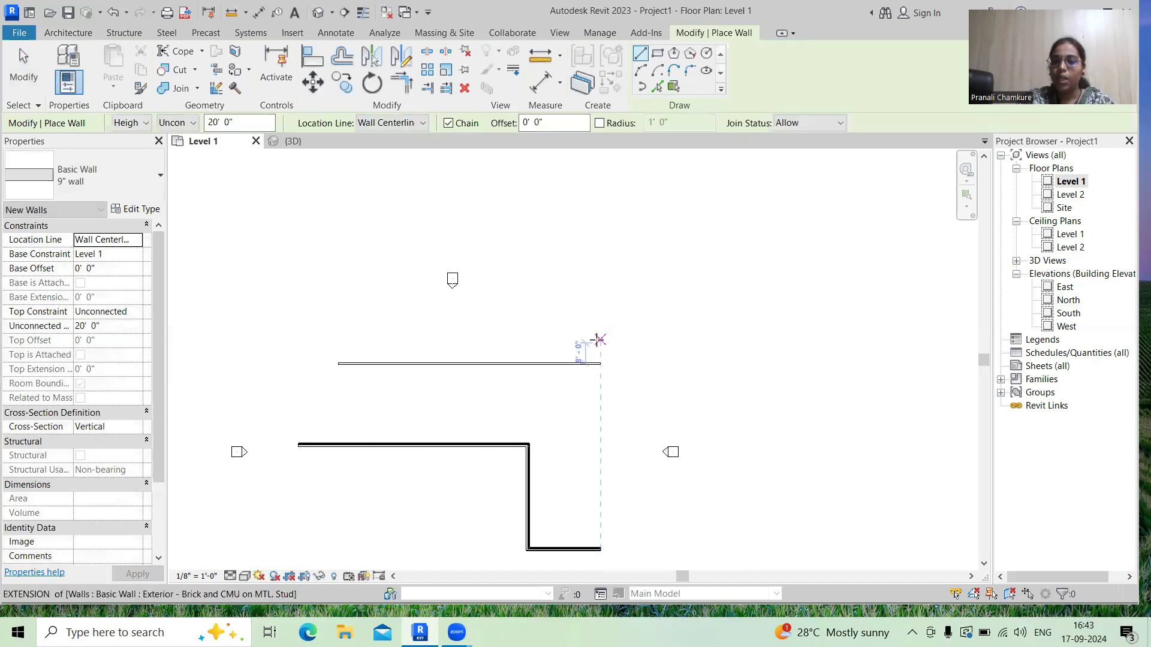
right_click(599, 341)
left_click(623, 349)
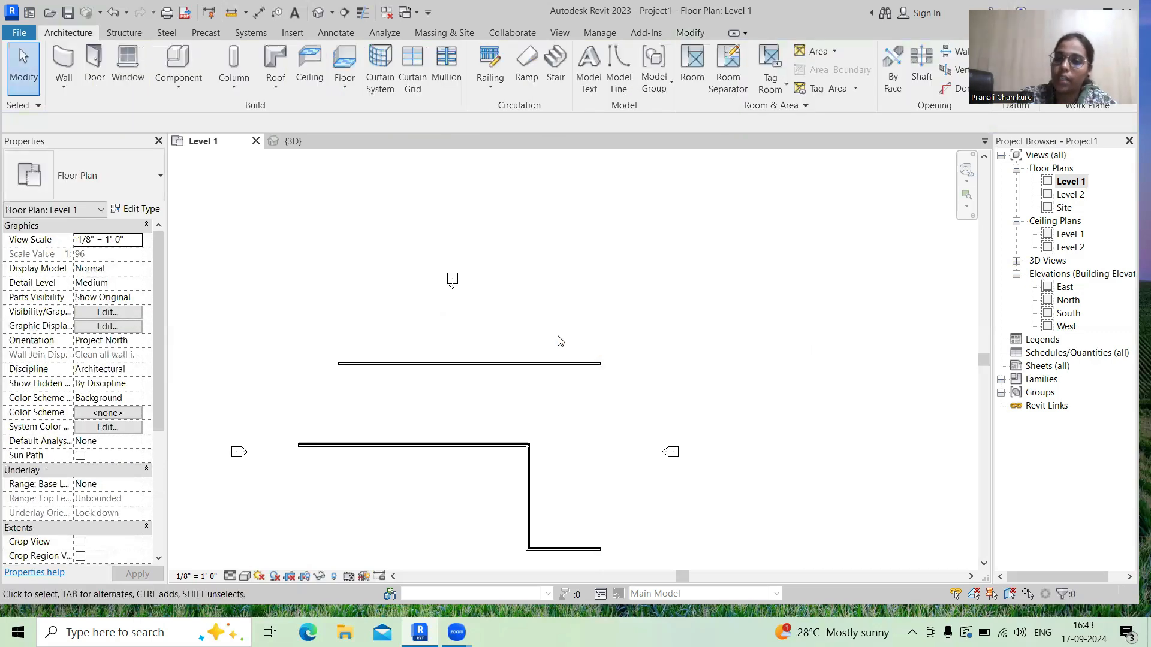
- Duplicate the 9" wall type of the horizontal wall above the stepped walls as a new type named "core wall"
left_click(514, 363)
left_click(135, 210)
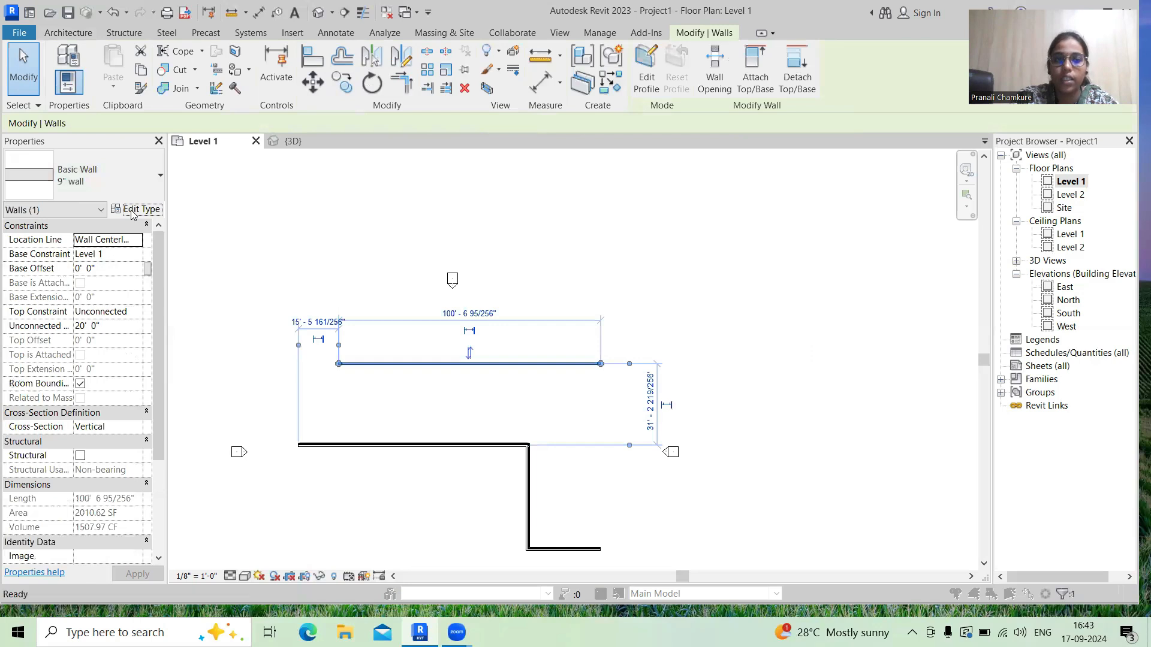
left_click(645, 136)
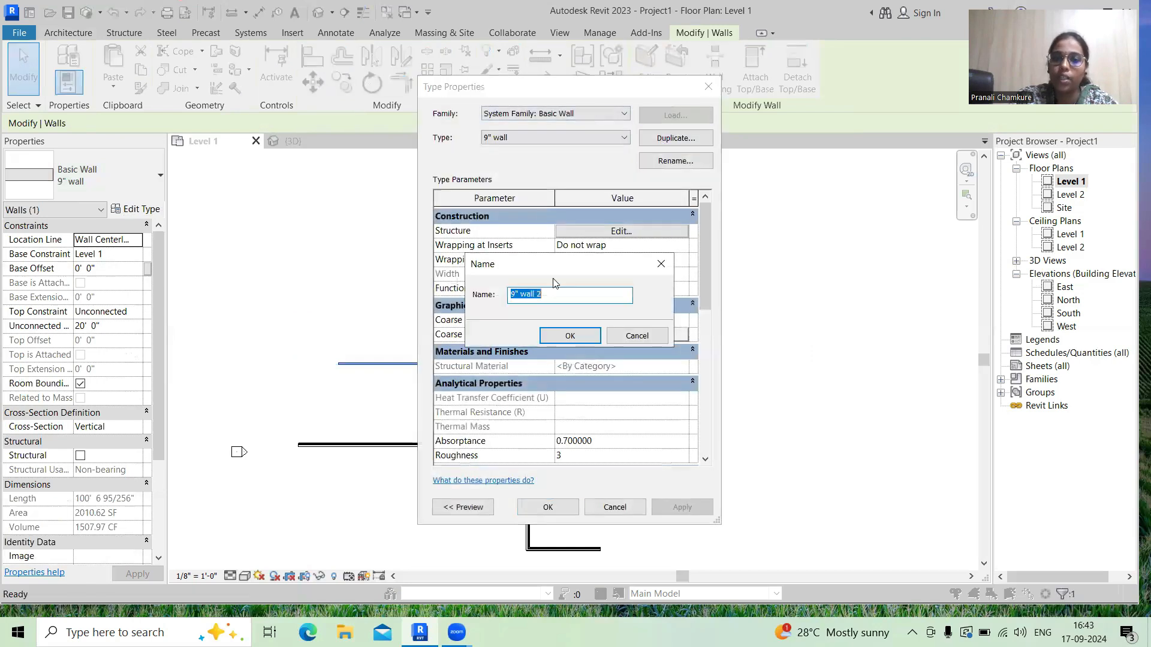
type("cor")
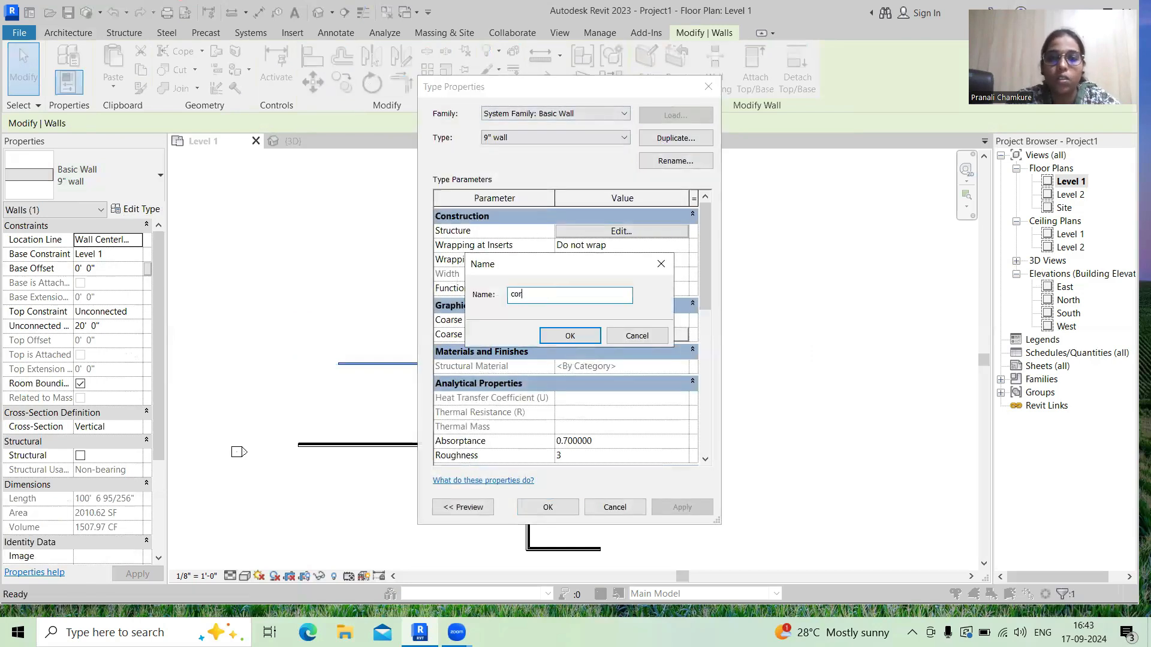
type("e wall")
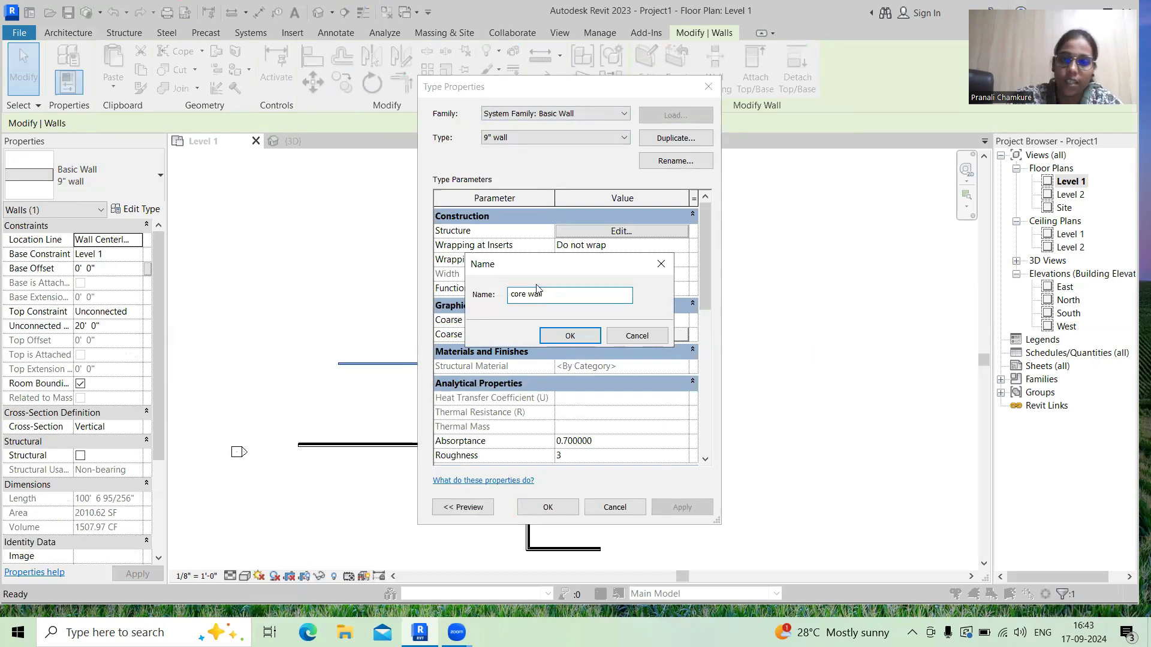
left_click(570, 336)
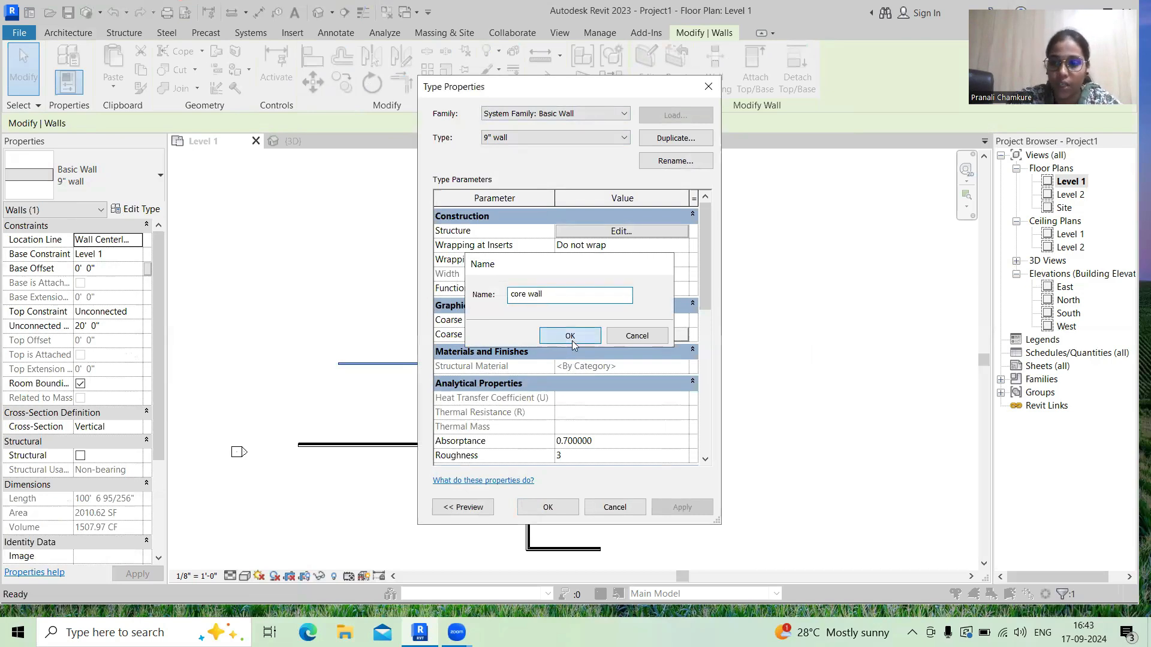
- Edit the core wall structure, setting the Structure [1] layer's thickness to 10" and showing the assembly preview
left_click(606, 231)
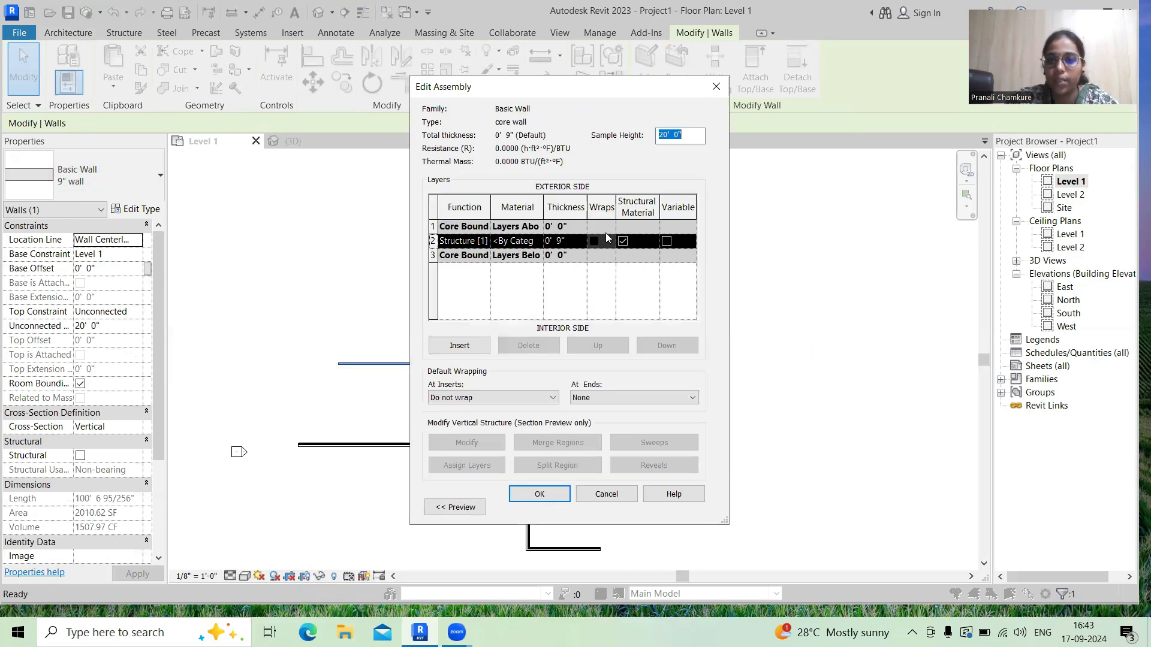
left_click(580, 242)
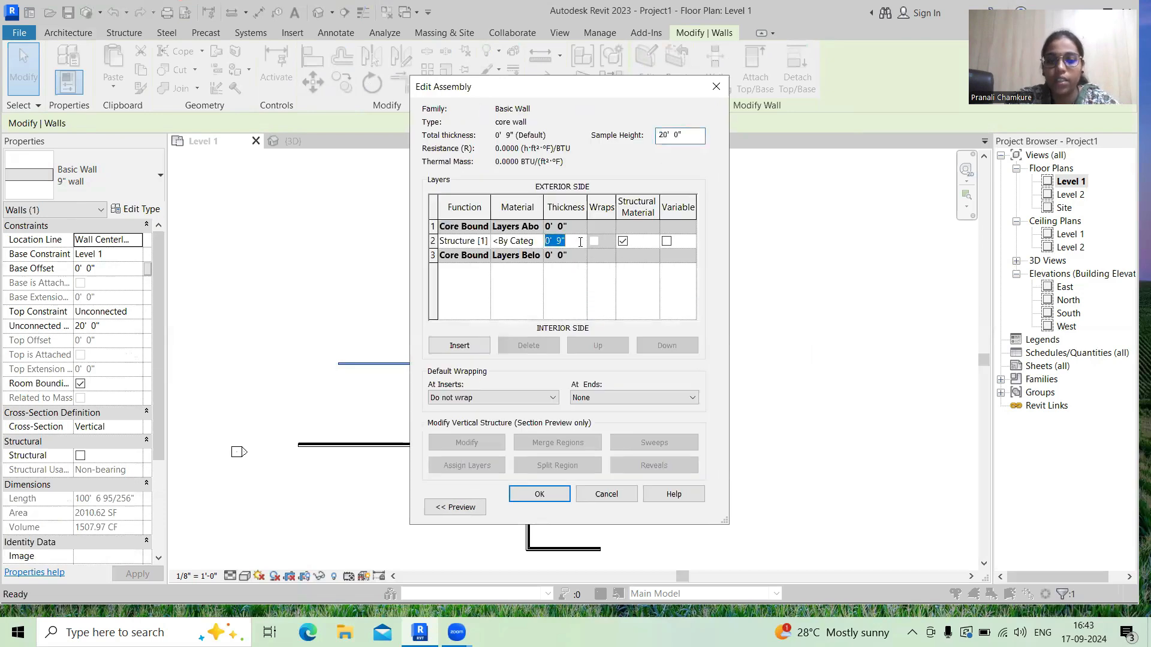
key("XF86AudioLowerVolume")
key("XF86AudioLowerVolume")
key("XF86AudioRaiseVolume")
key("XF86AudioRaiseVolume")
key("XF86AudioRaiseVolume")
key("XF86AudioRaiseVolume")
key("XF86AudioRaiseVolume")
key("XF86AudioRaiseVolume")
type("1")
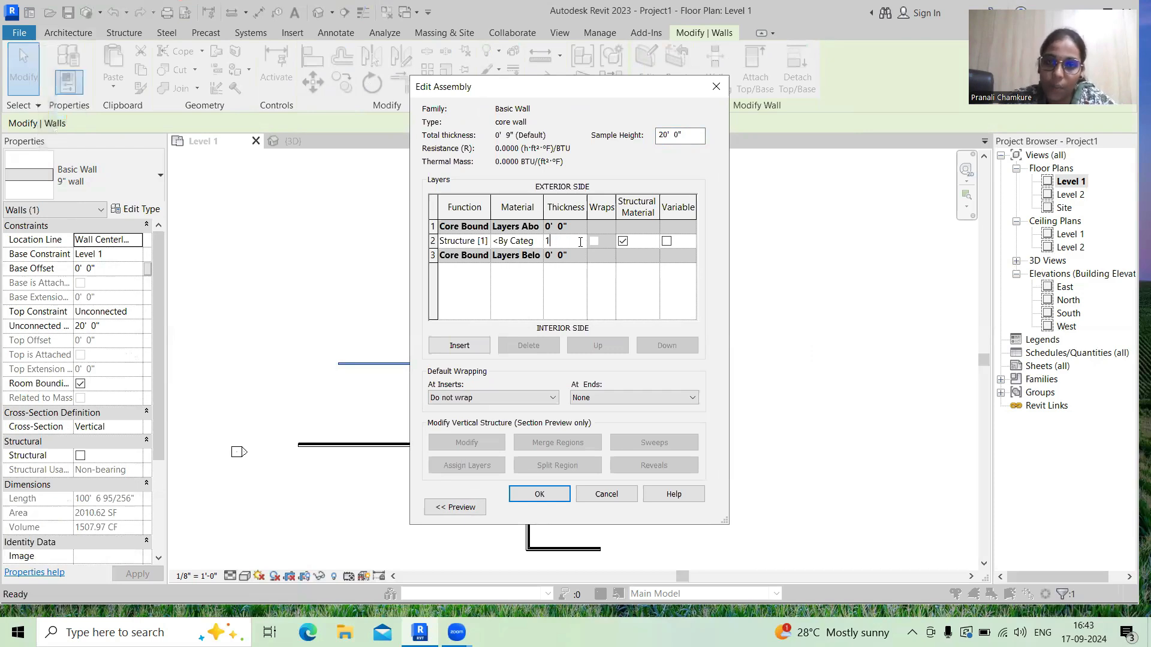
type("0")
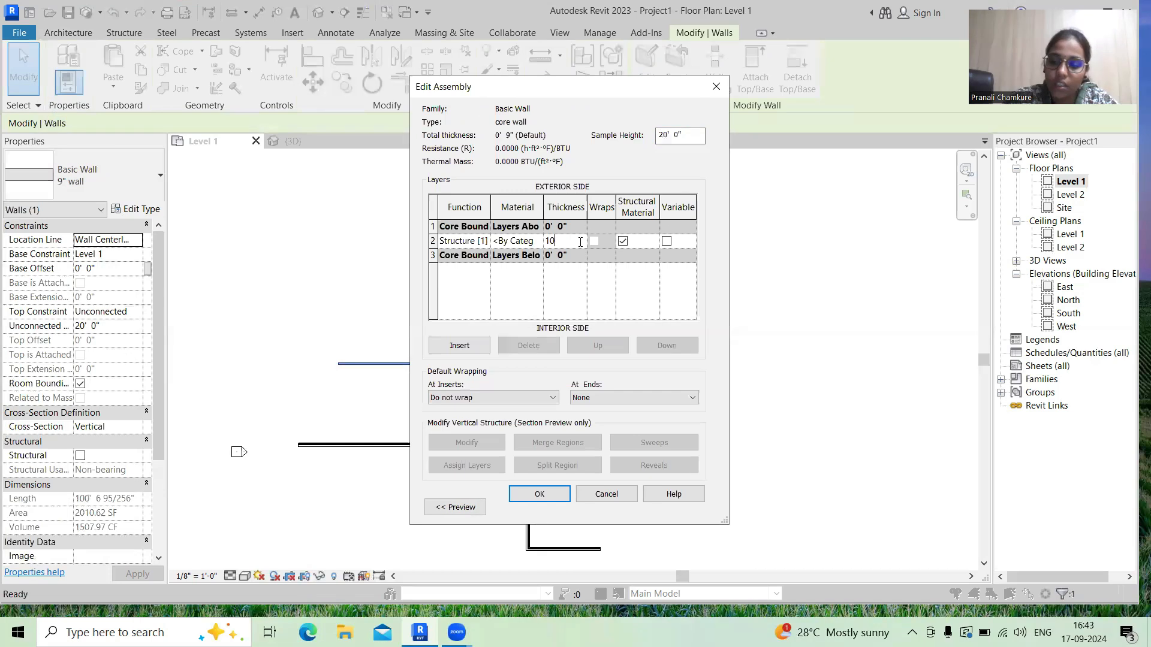
type("\"")
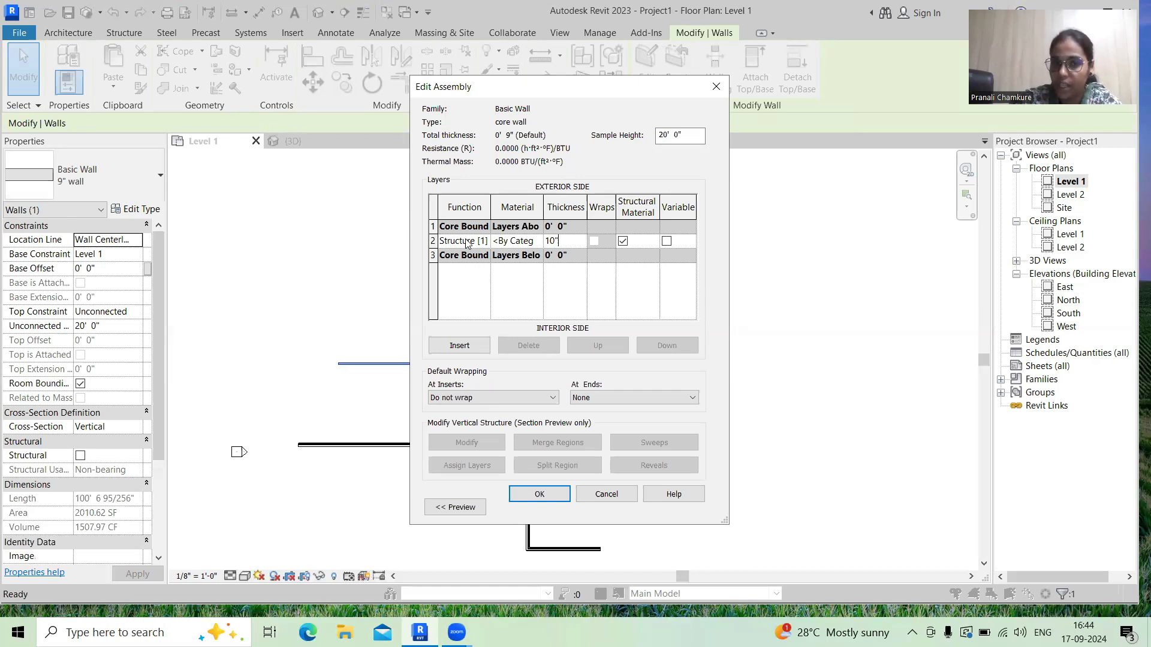
left_click(447, 508)
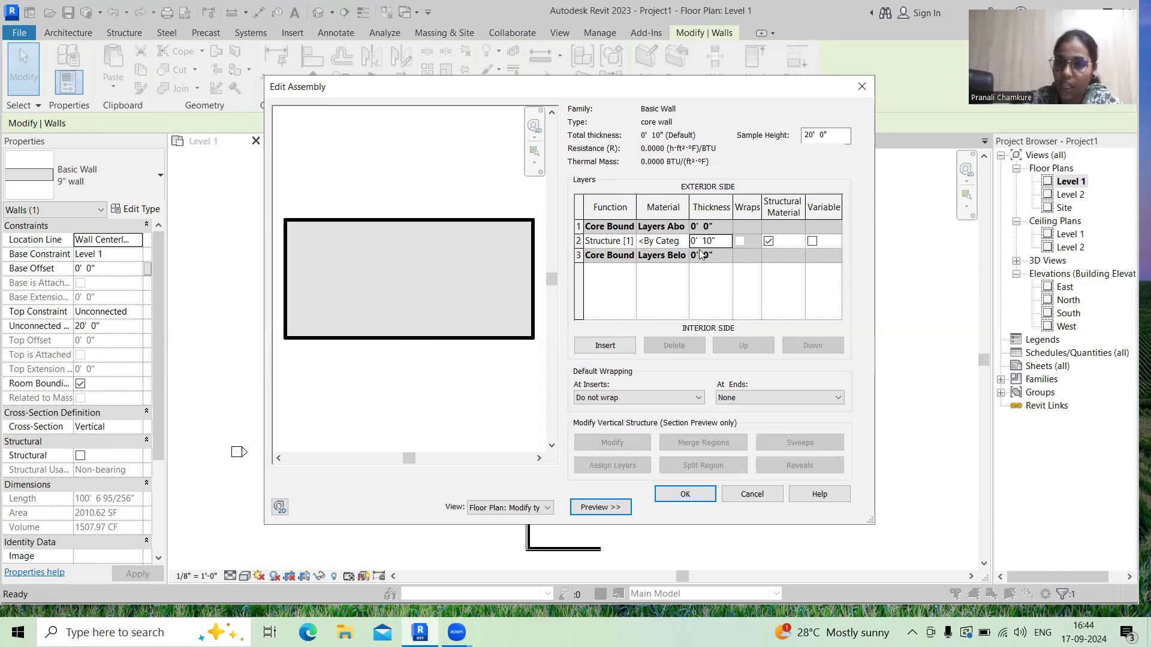
- Add a 2" layer on the exterior side outside the core boundary and set the core Structure [1] layer's thickness to 6"
left_click(603, 346)
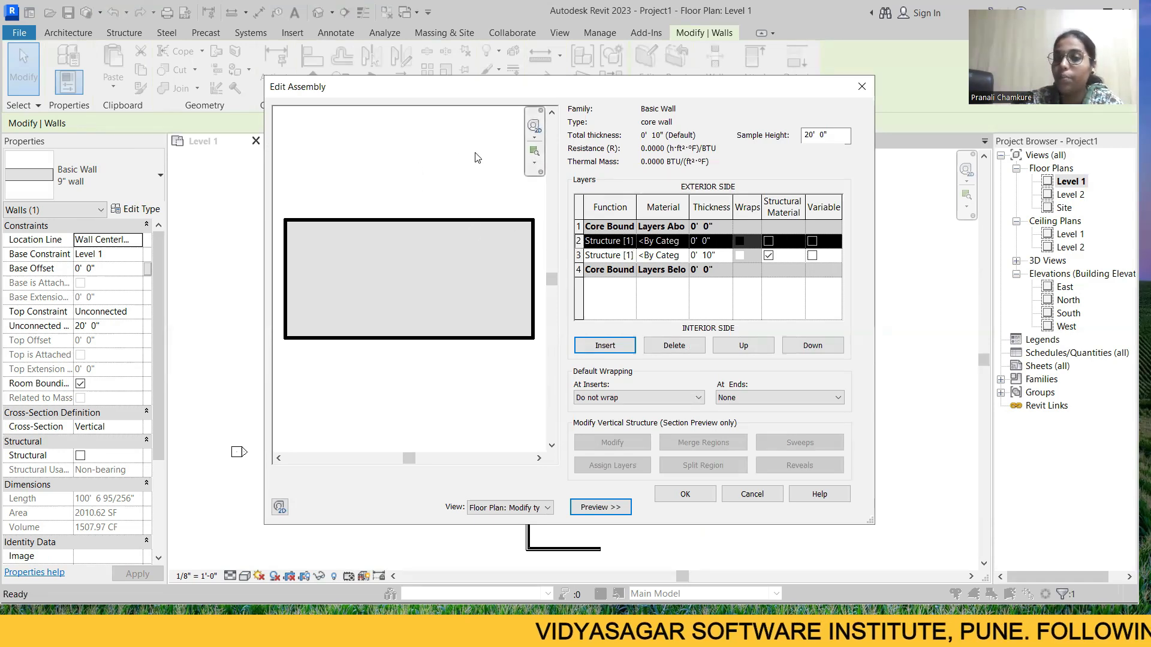
left_click(745, 348)
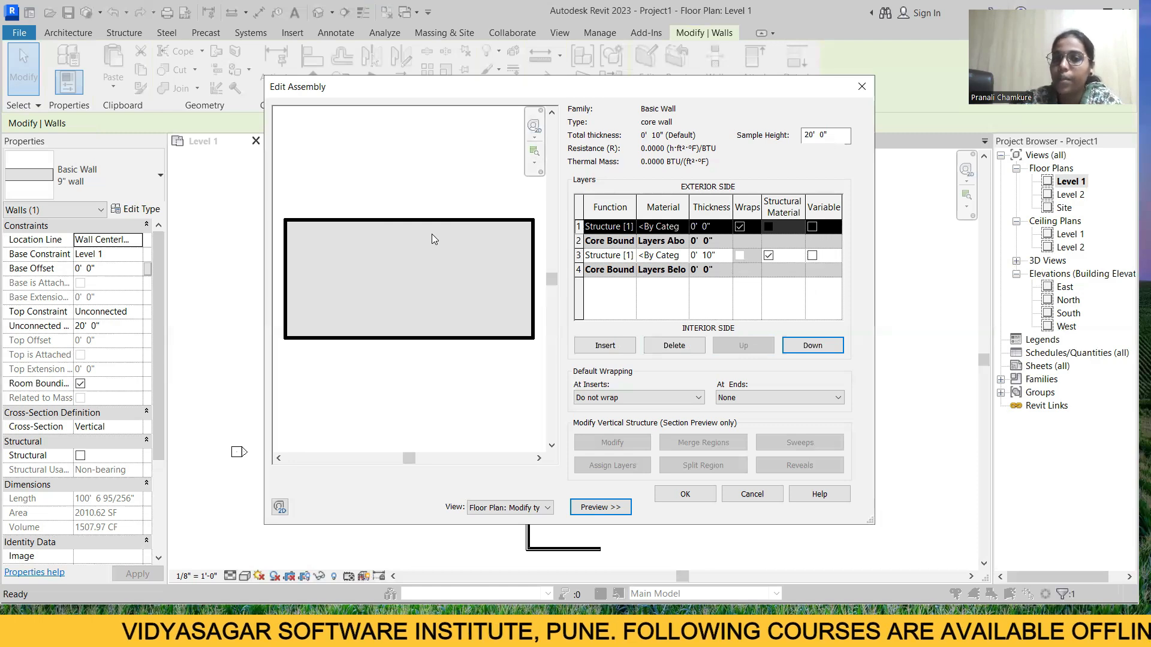
left_click(719, 231)
left_click_drag(718, 255, 686, 258)
type("6\"")
key("Tab")
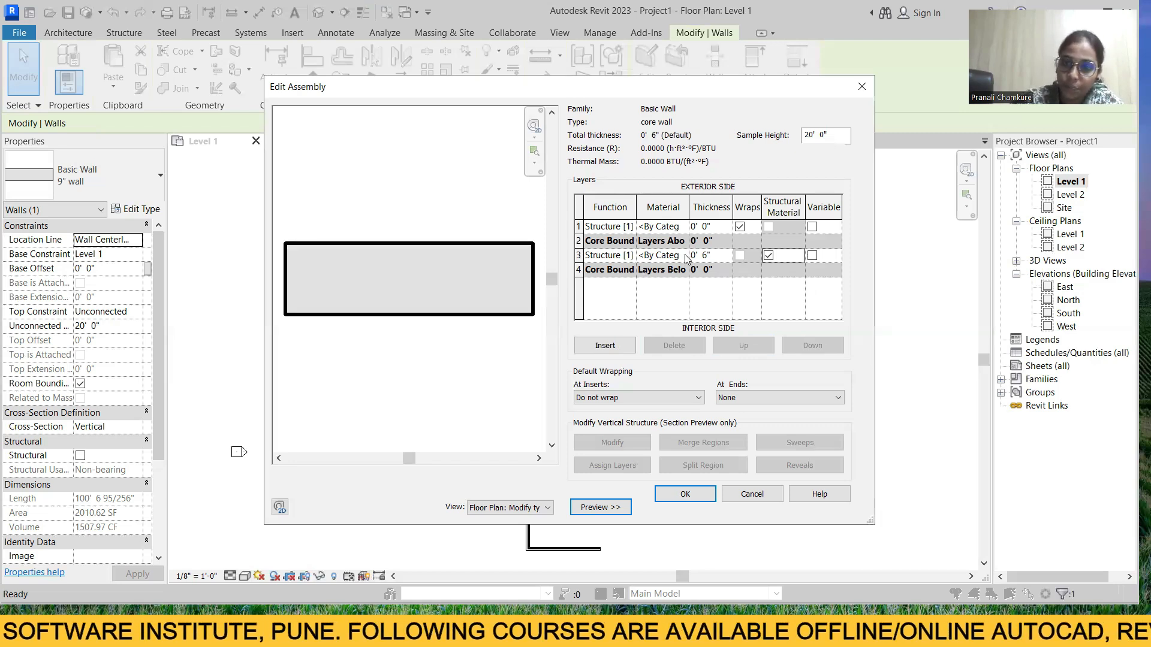
left_click(719, 226)
type("2\"")
key("Tab")
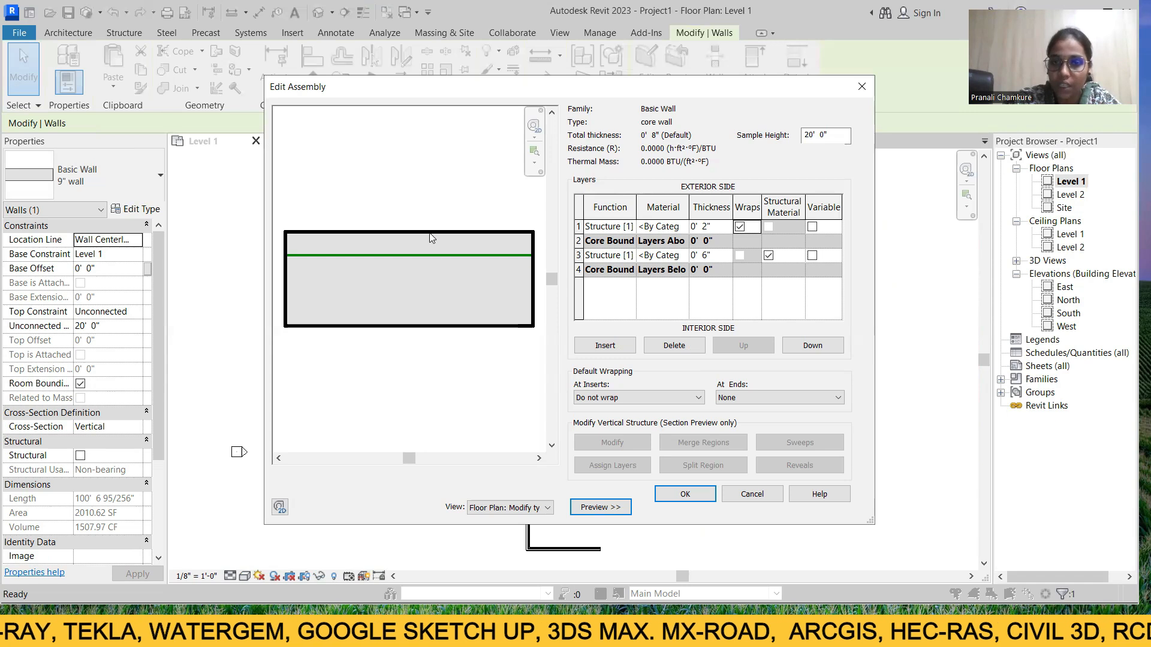
- Add another layer on the interior side, outside the lower core boundary, with a thickness of 2"
left_click(606, 346)
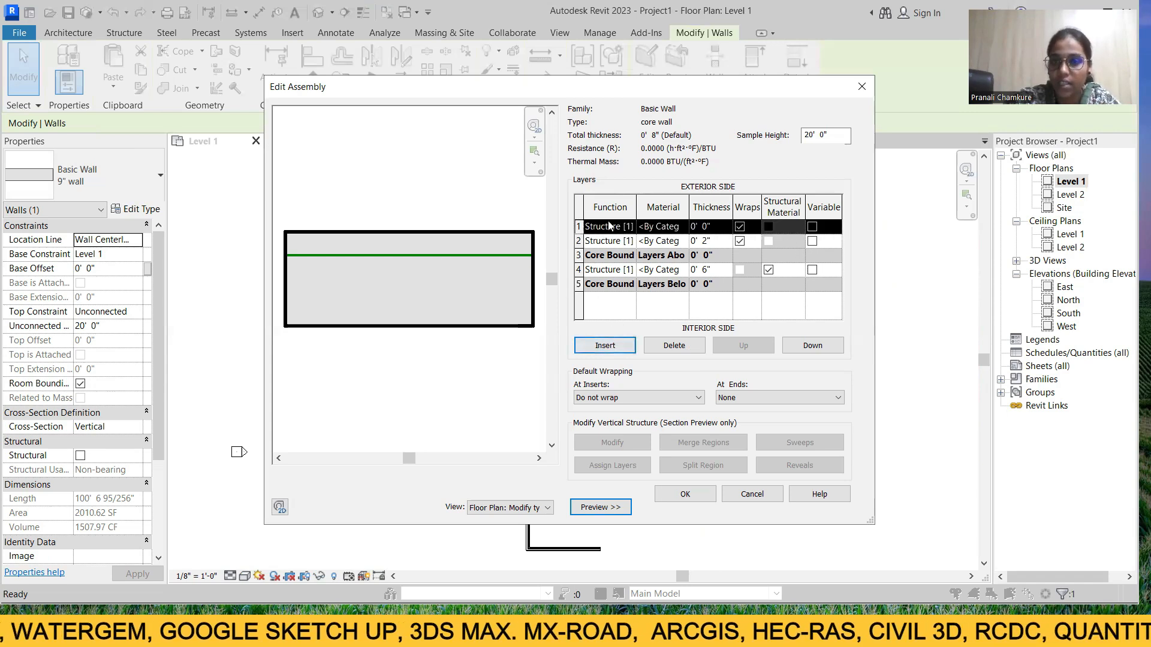
left_click(809, 348)
left_click(808, 348)
left_click(808, 347)
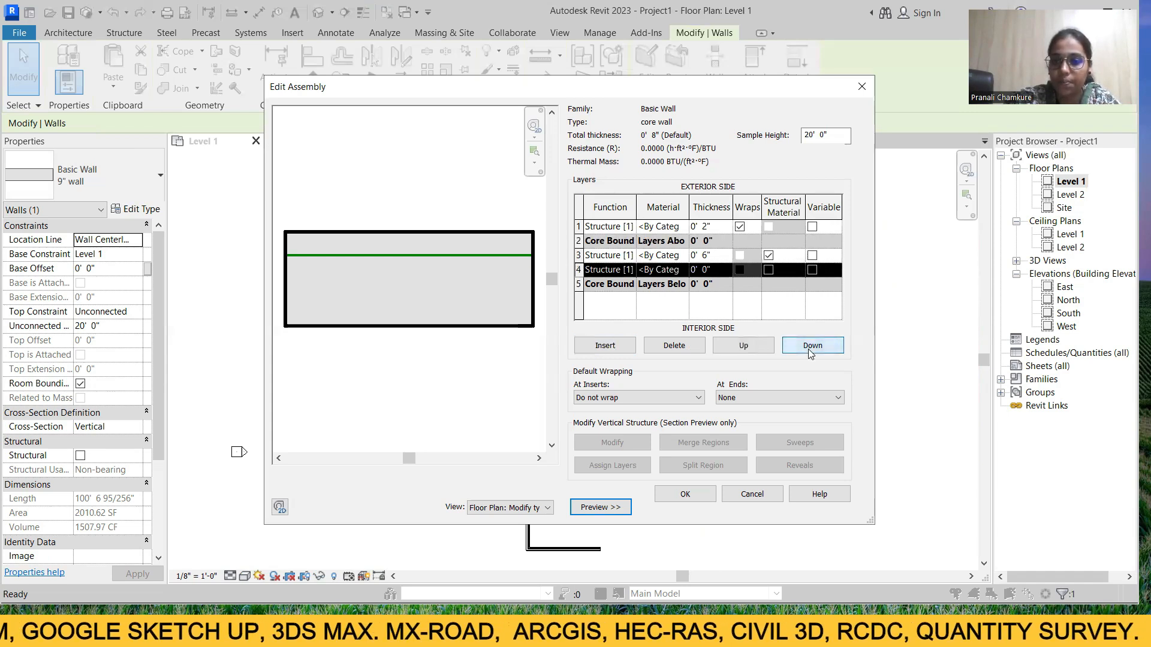
left_click(808, 348)
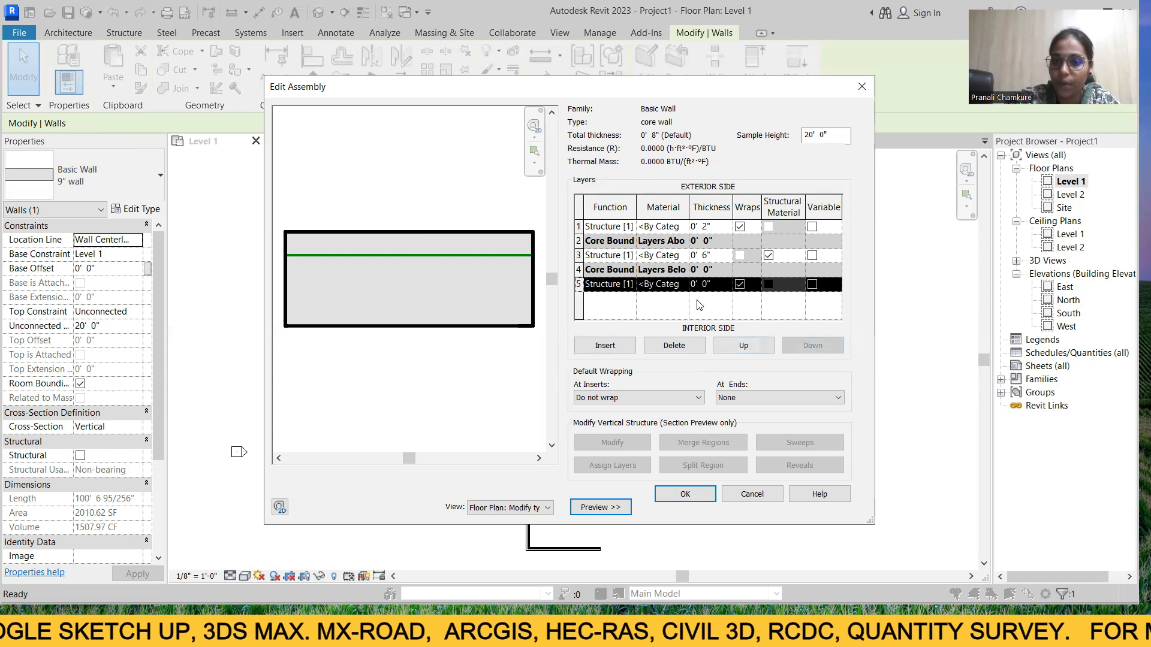
left_click(695, 284)
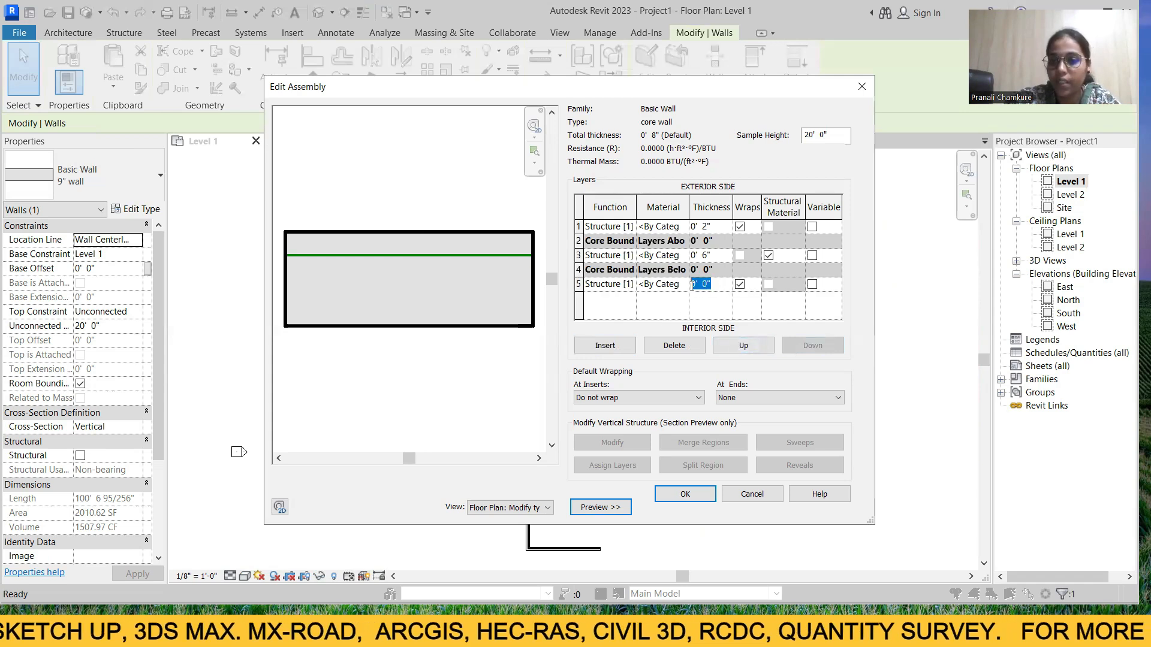
type("2\"")
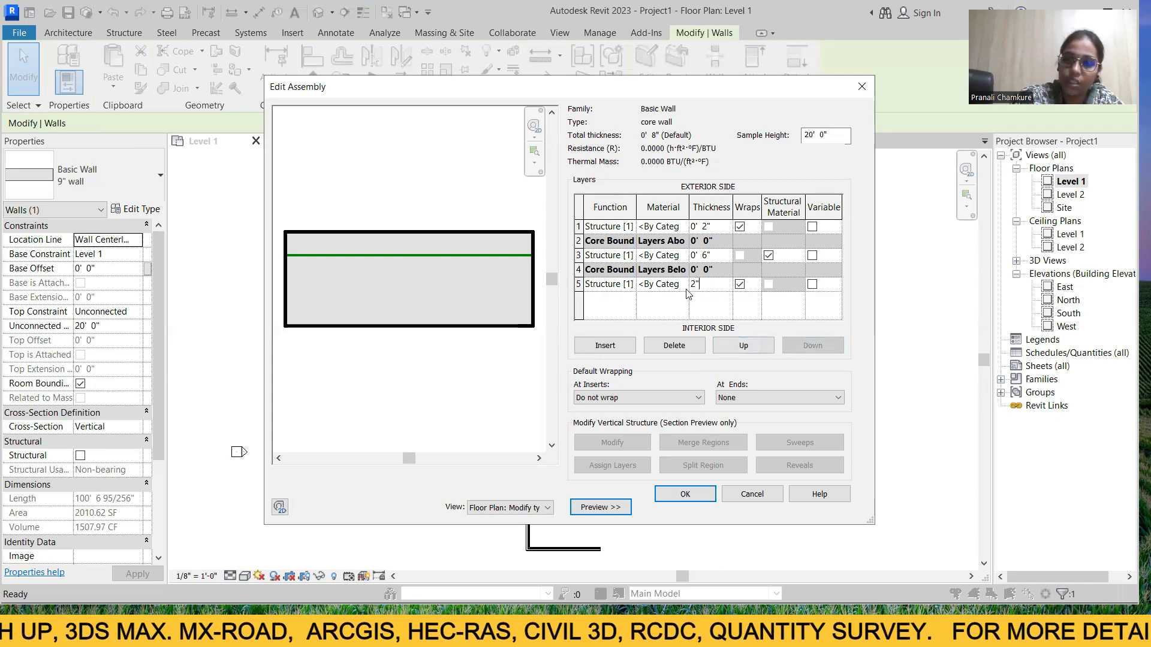
key("Tab")
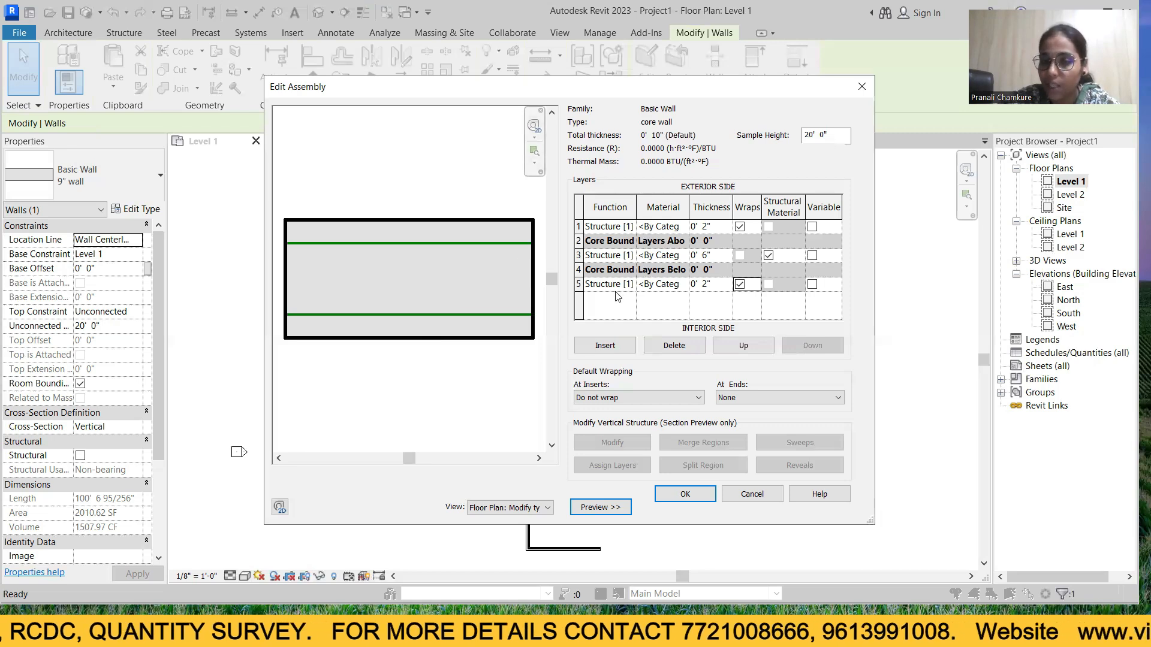
- Set the exterior layer's function to Finish 1 [4] and the interior layer's function to Finish 2 [5]
left_click(630, 226)
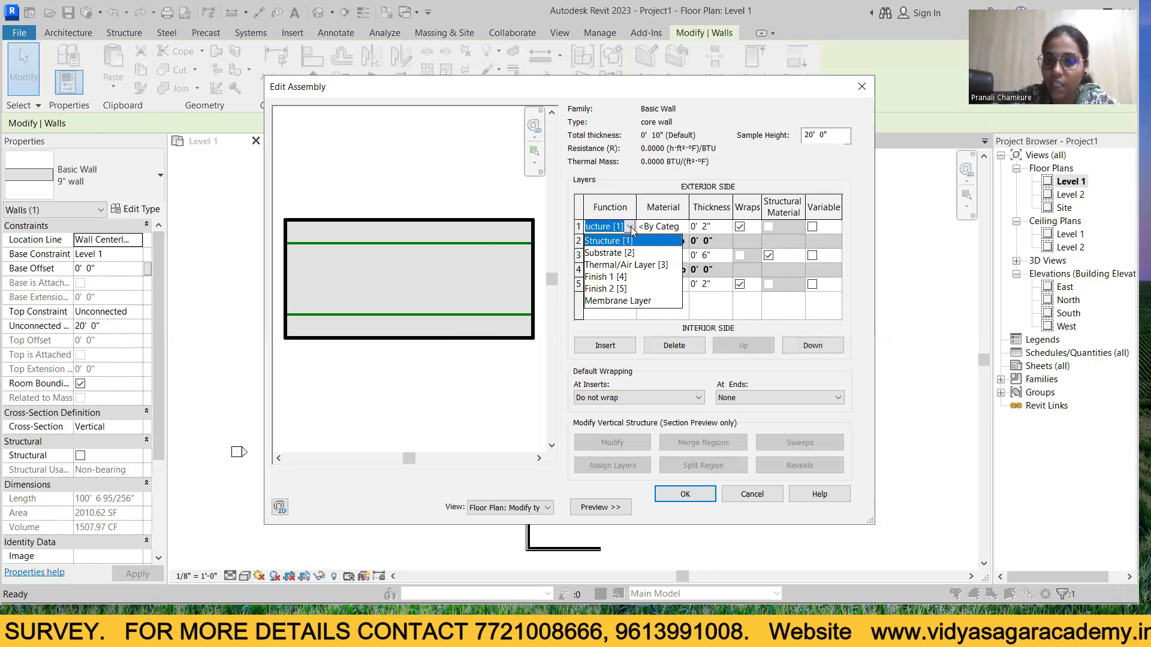
left_click(604, 278)
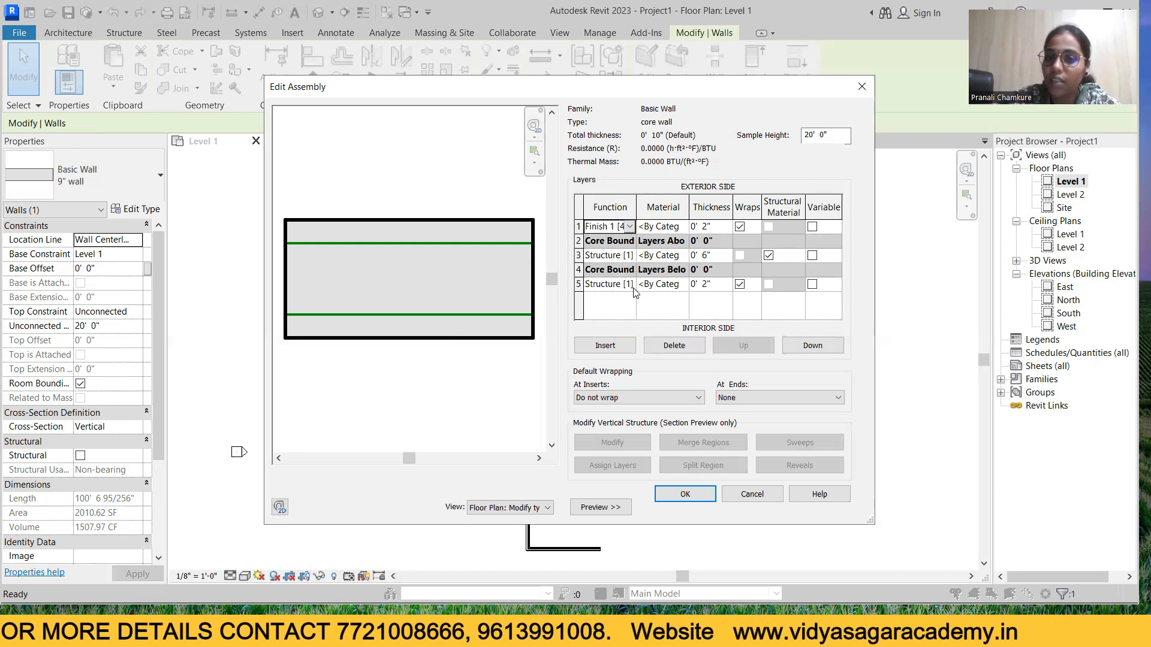
left_click(632, 290)
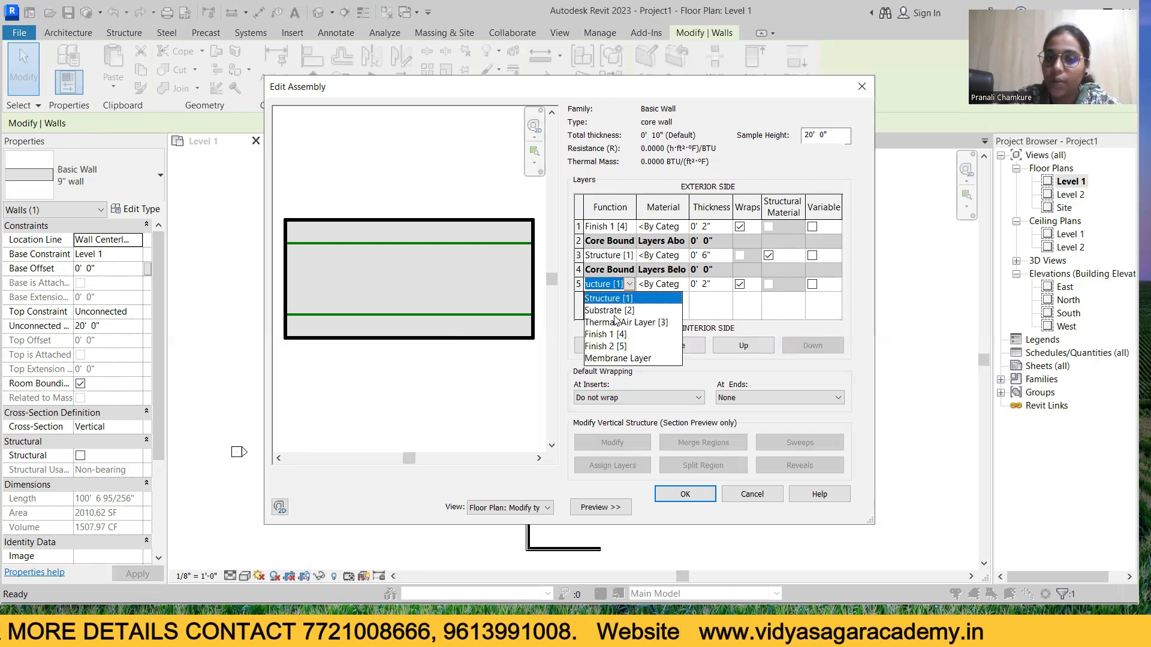
left_click(605, 346)
- Try Thermal/Air Layer [3] and Structure [1] as the exterior layer's function and restore Finish 1 [4]
left_click(624, 230)
left_click(630, 226)
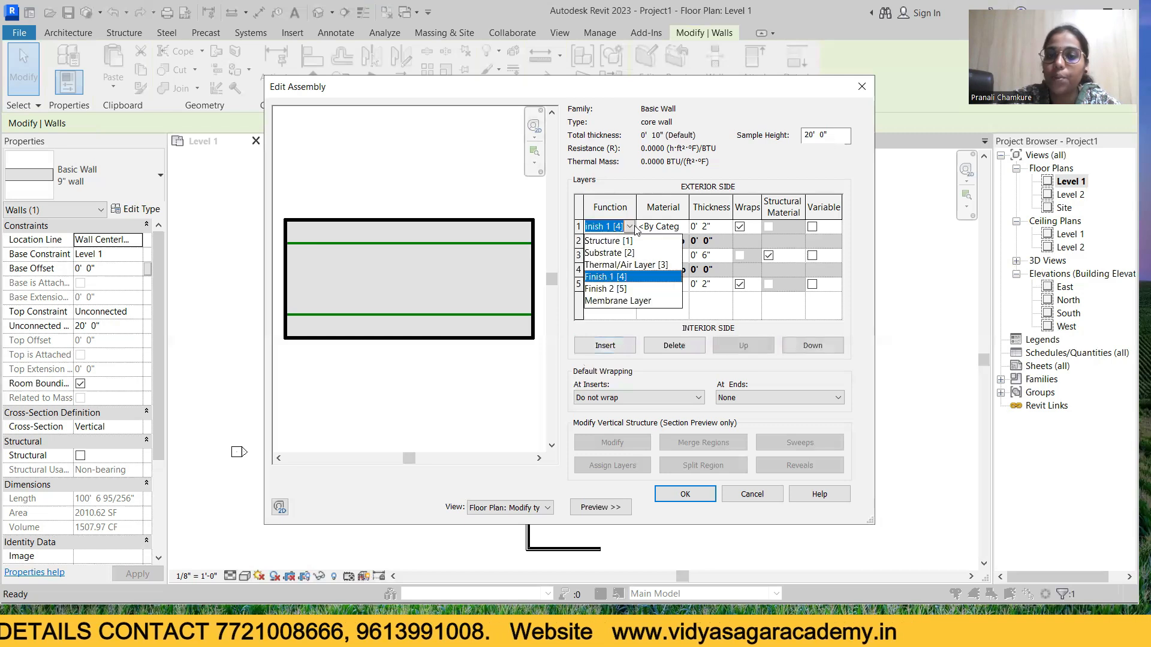
left_click(606, 268)
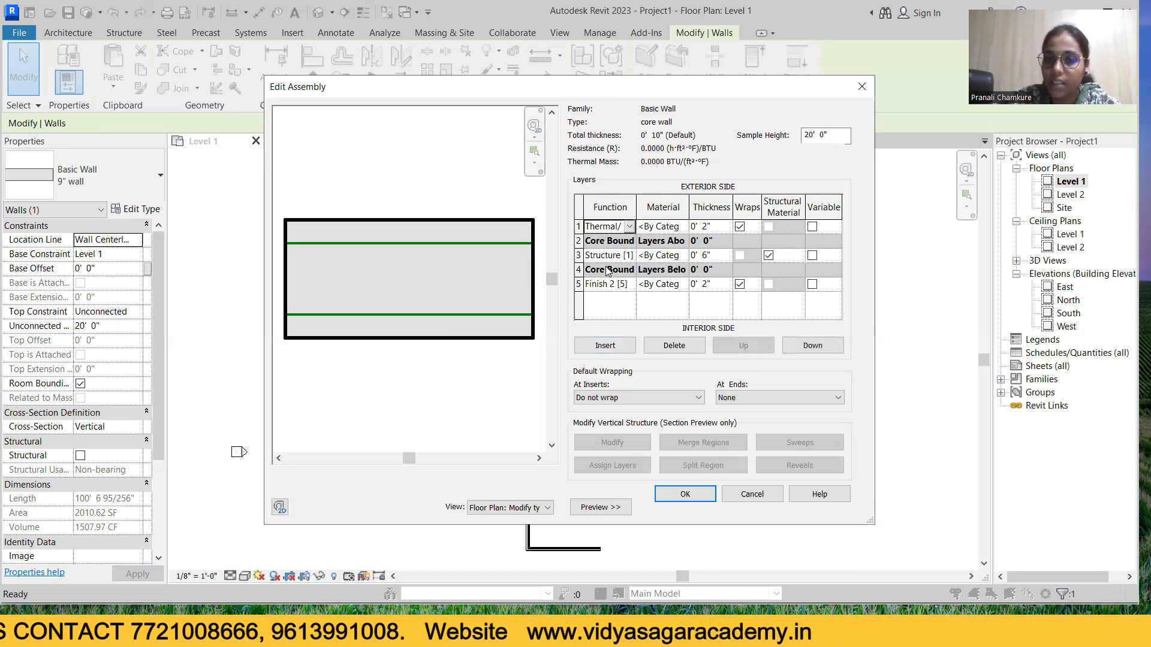
left_click(630, 227)
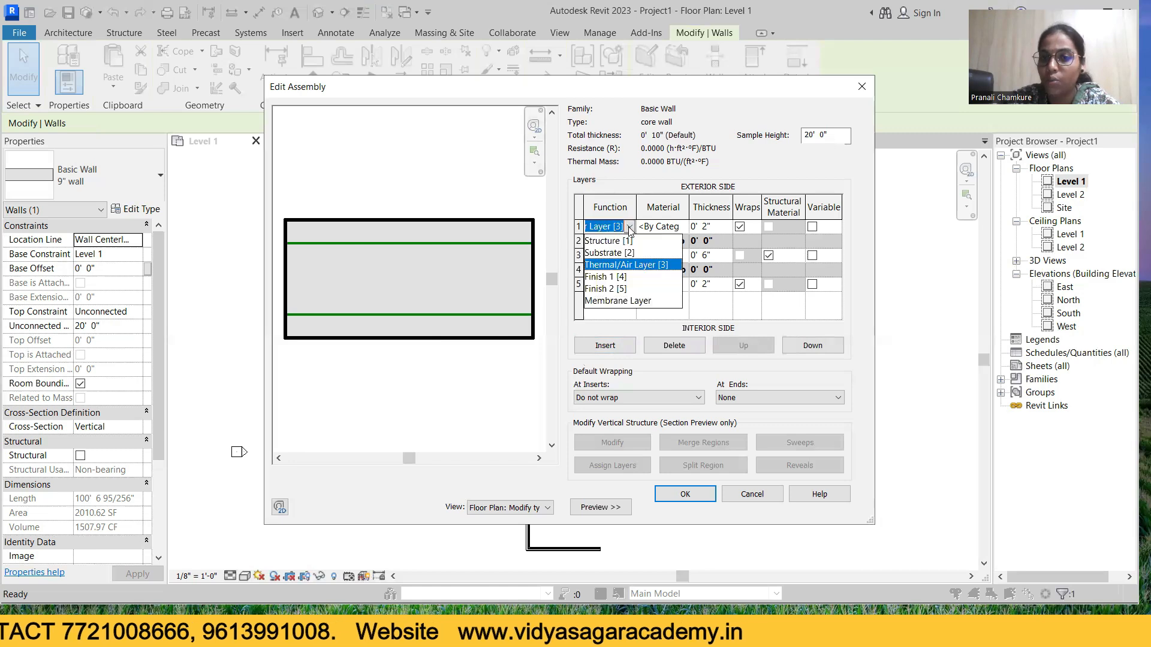
left_click(624, 243)
left_click(630, 227)
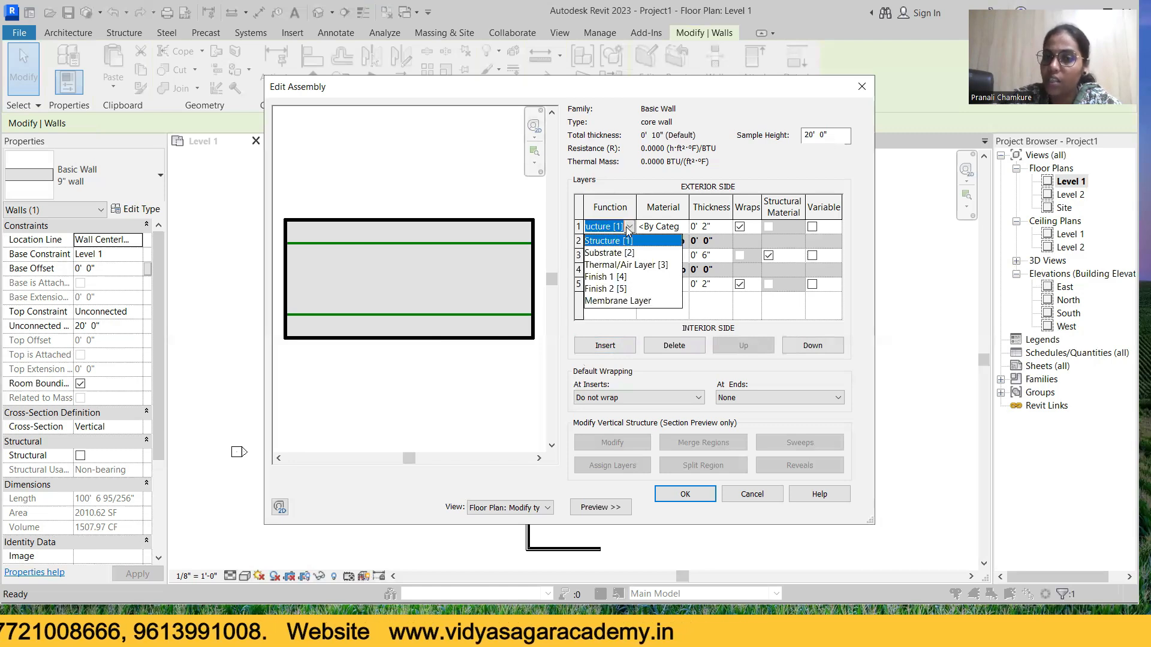
left_click(607, 278)
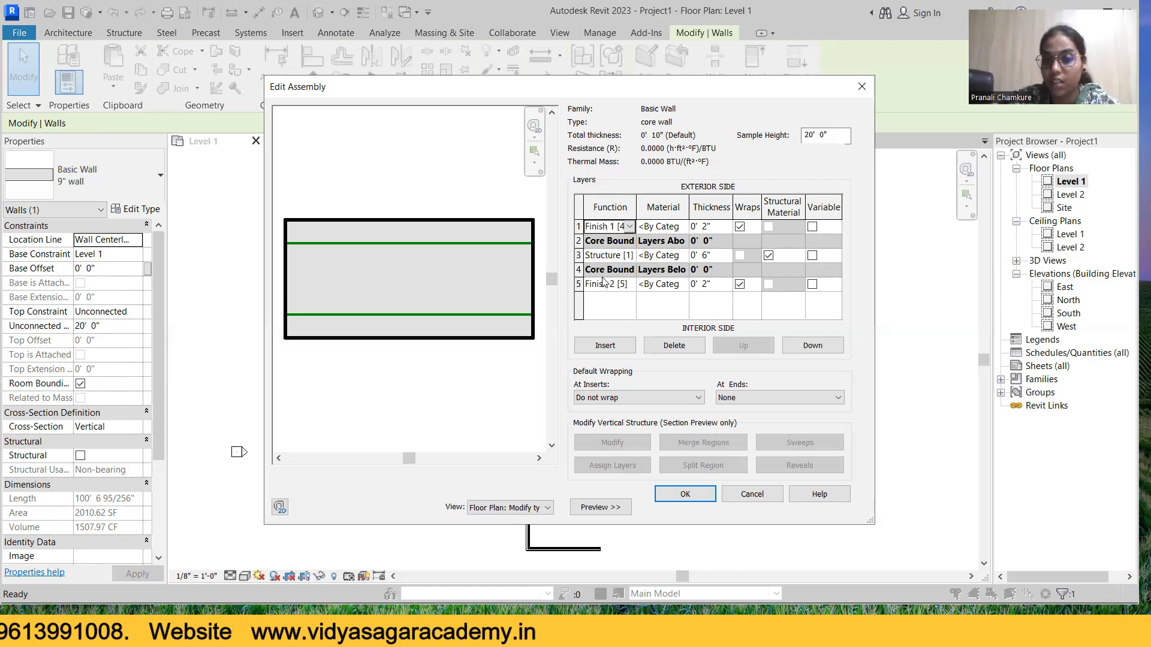
- Insert a 2" layer inside the core boundary, directly on the exterior side of the 6" structure layer
left_click(617, 345)
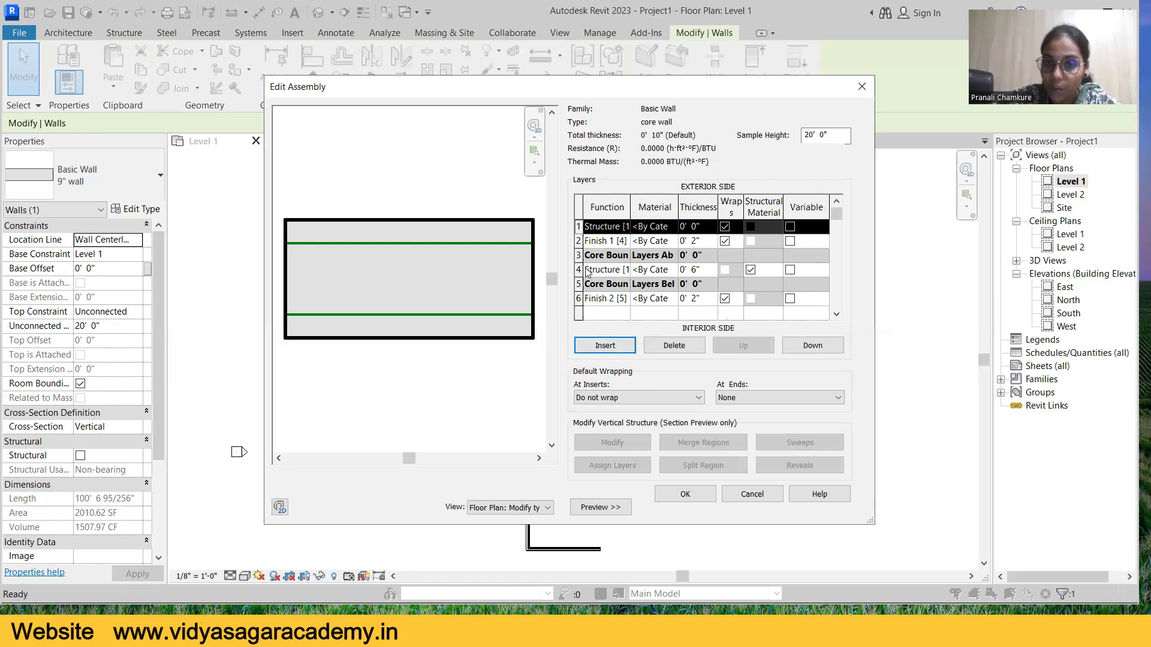
left_click(801, 346)
left_click(801, 346)
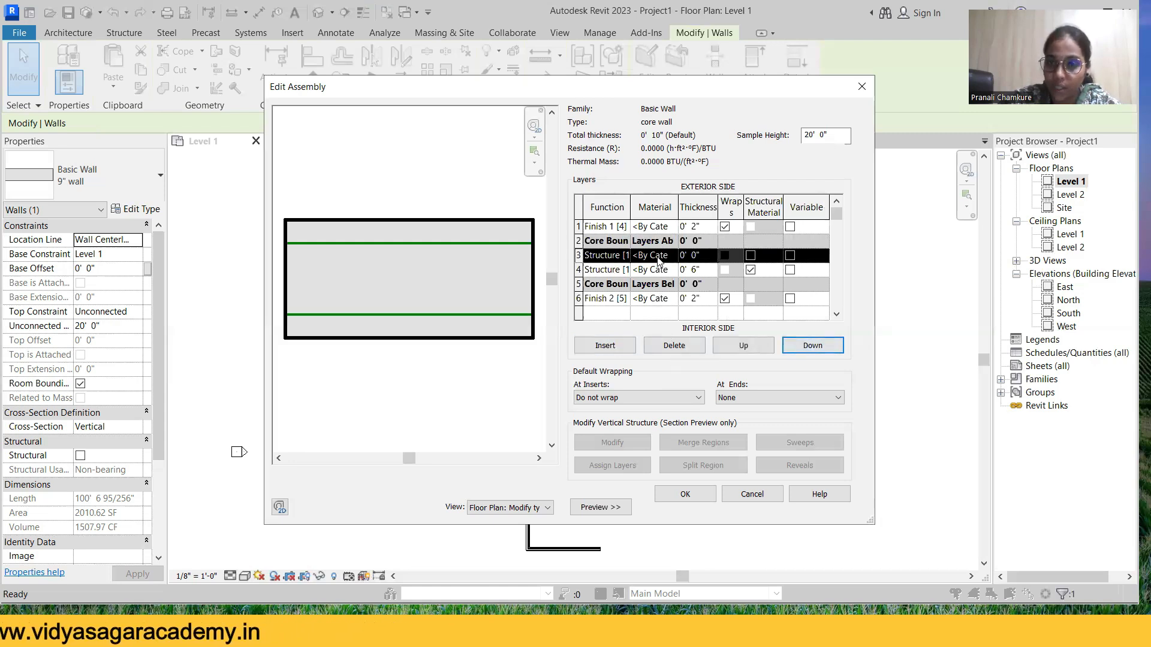
left_click(704, 256)
left_click_drag(704, 256, 677, 258)
type("2")
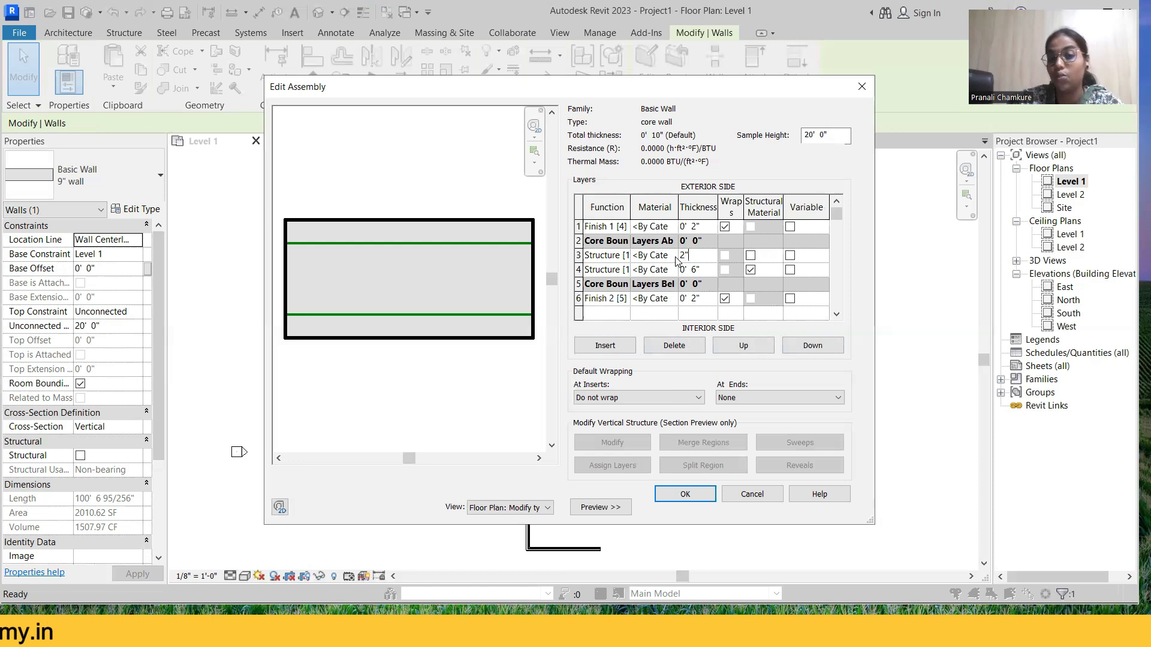
- Set the function of the new 2" layer inside the core boundary to Thermal/Air Layer [3]
left_click(620, 257)
left_click(624, 257)
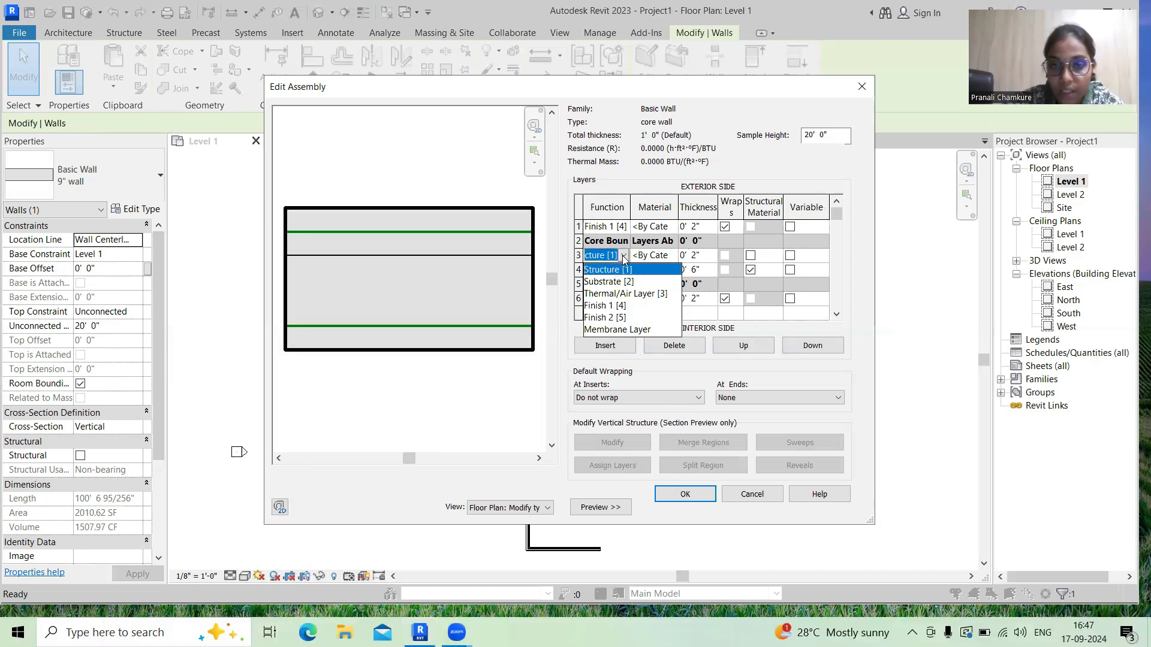
left_click(637, 295)
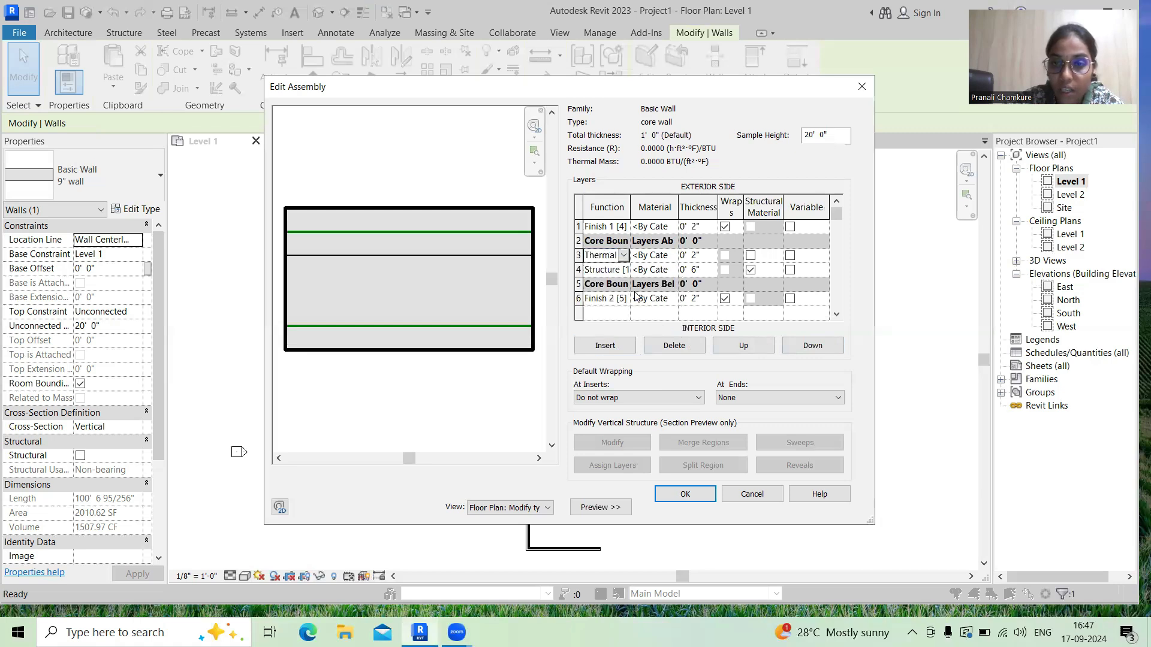
left_click(624, 256)
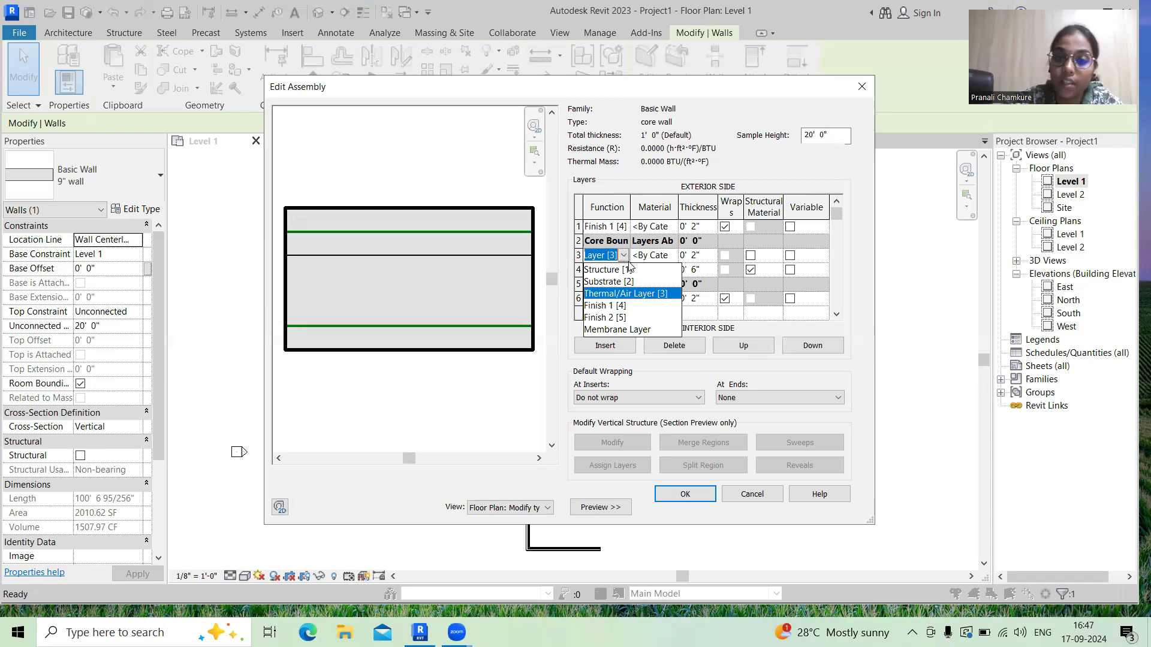
left_click(496, 390)
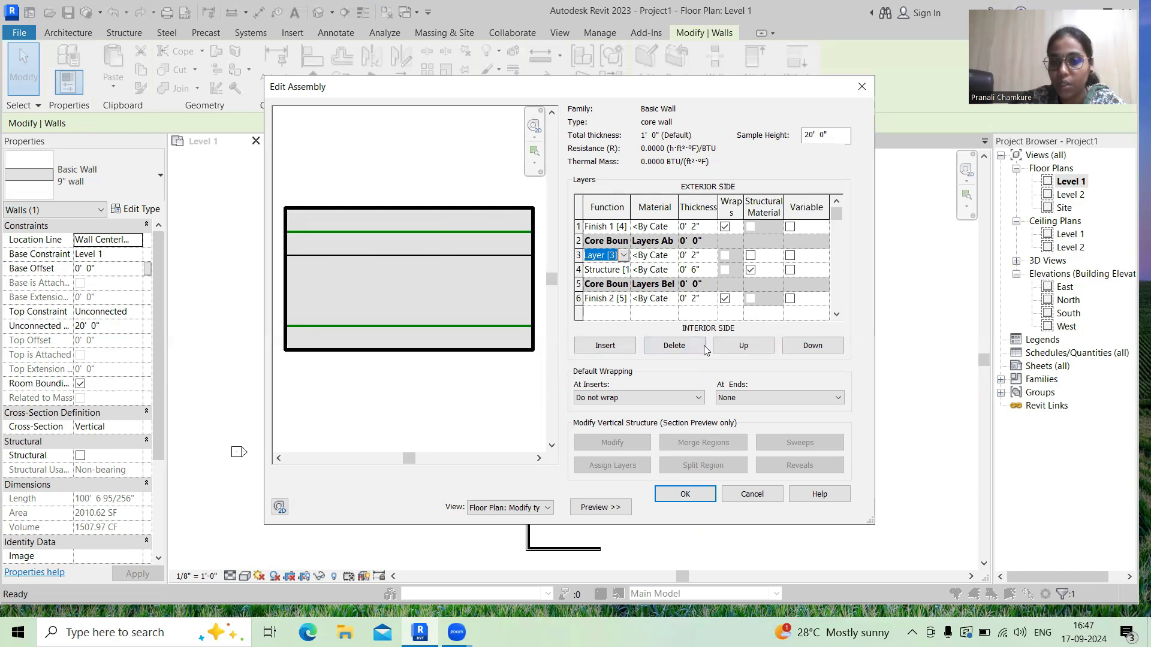
- Delete the 2" Thermal/Air layer from the core and apply the core wall type to the selected wall
left_click(670, 347)
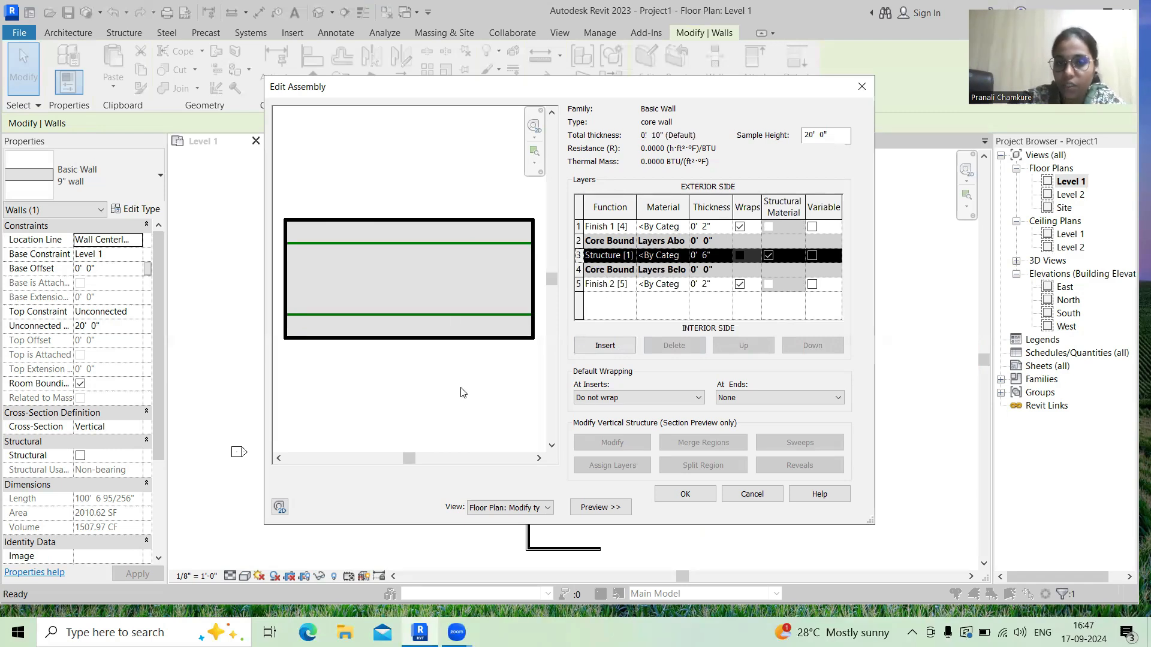
left_click(699, 495)
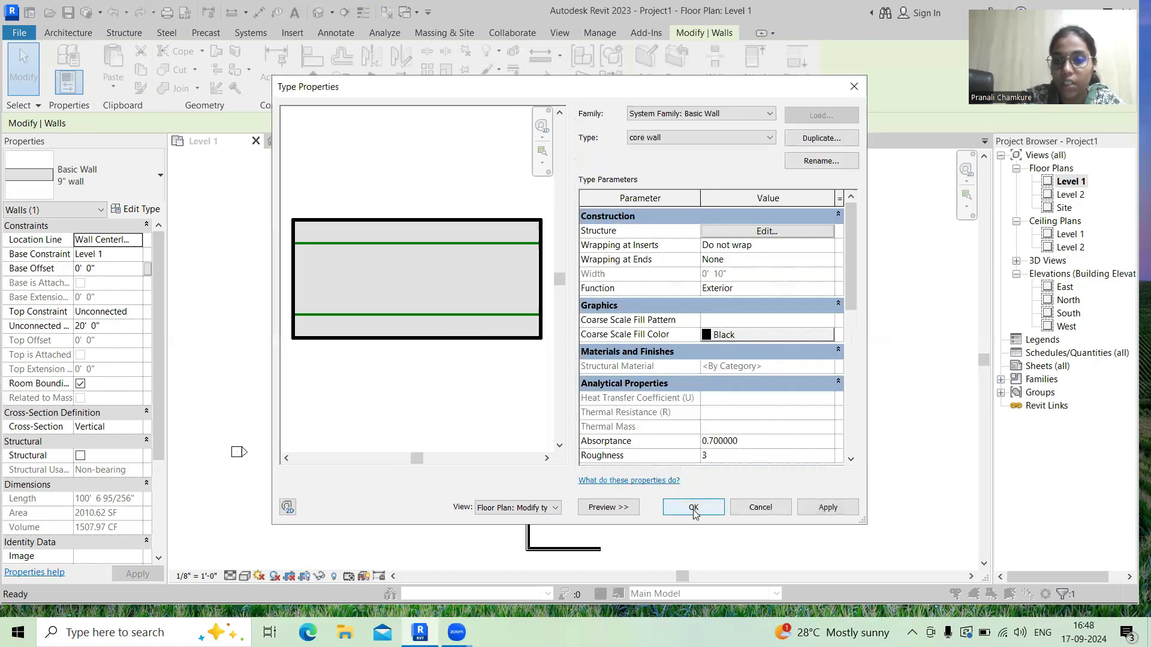
left_click(828, 507)
left_click(693, 507)
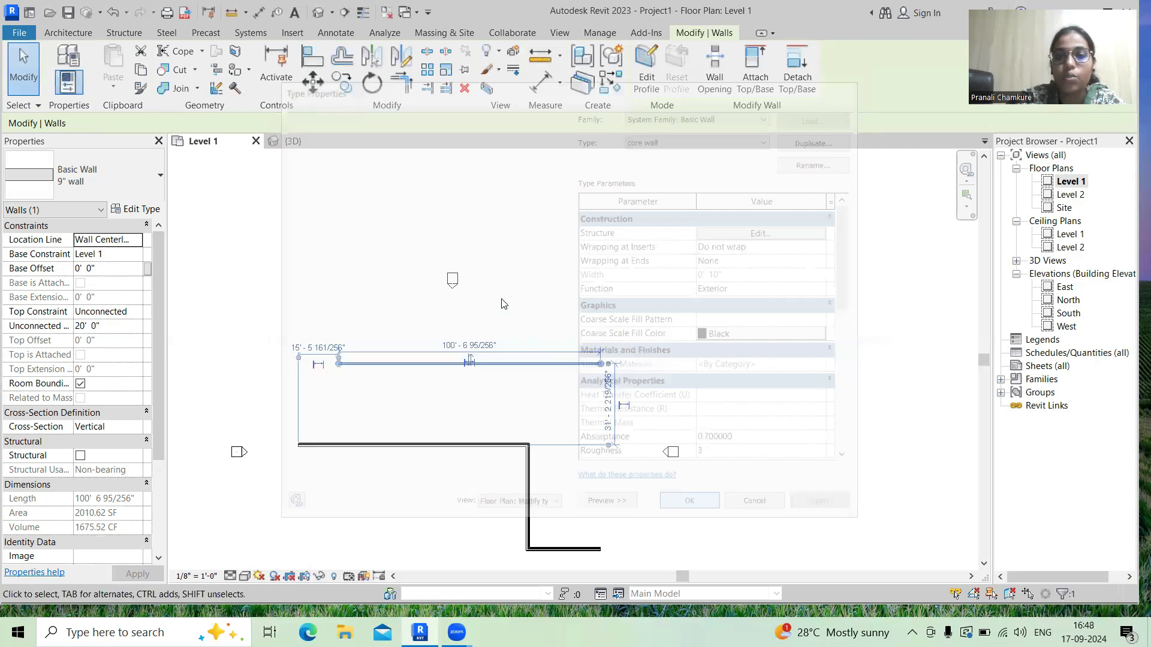
- Inspect the layer lines of the core wall up close in the Level 1 plan
scroll(355, 377, "up", 4)
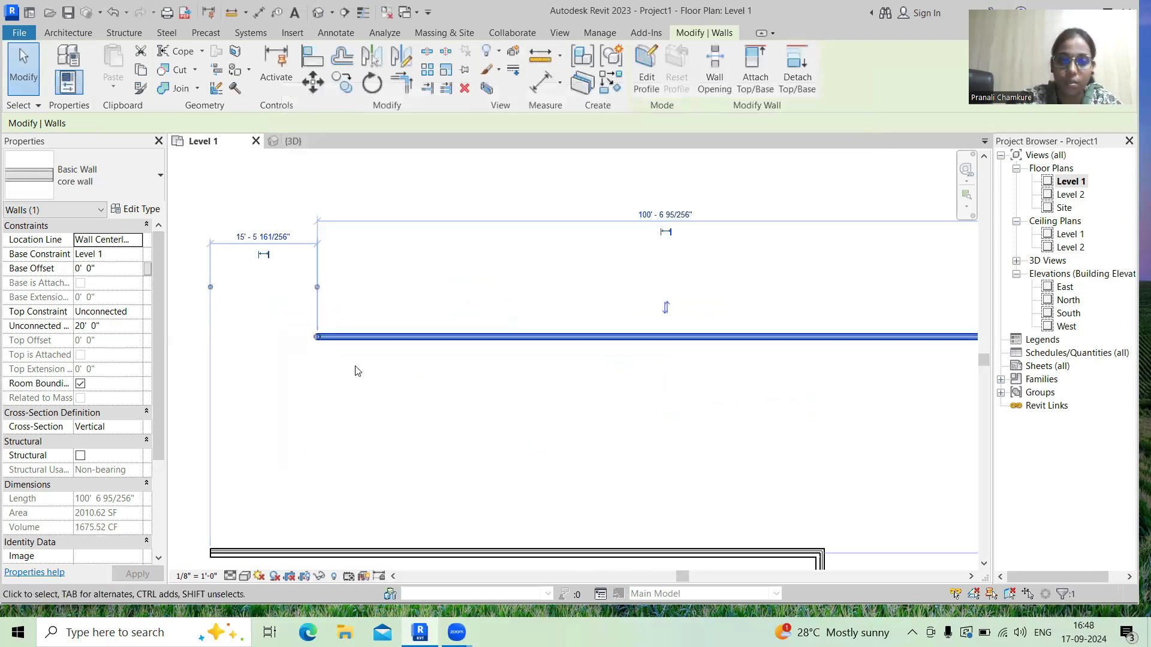
key("Escape")
scroll(304, 313, "up", 5)
scroll(316, 313, "up", 2)
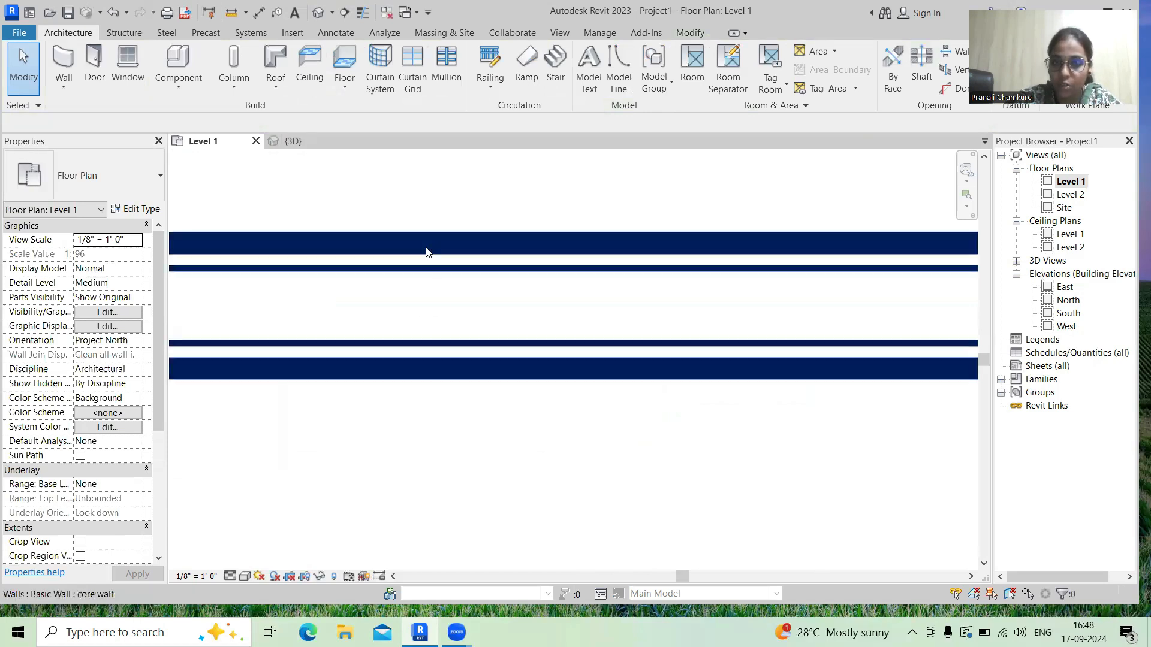
scroll(455, 305, "down", 3)
scroll(454, 305, "down", 4)
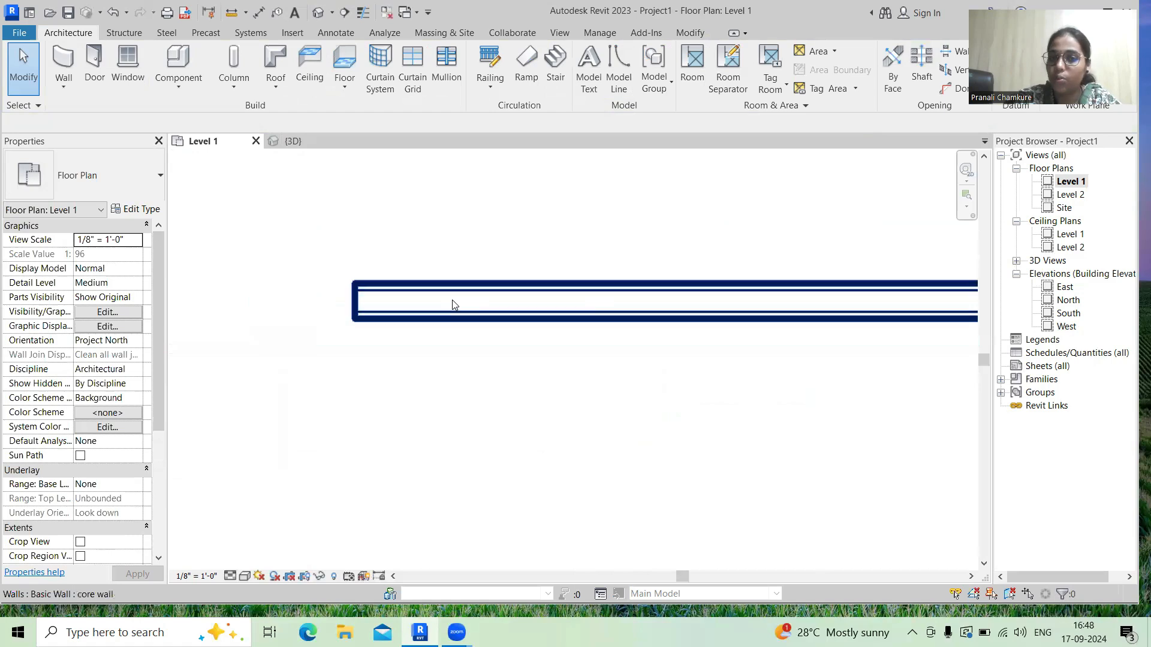
scroll(459, 351, "down", 3)
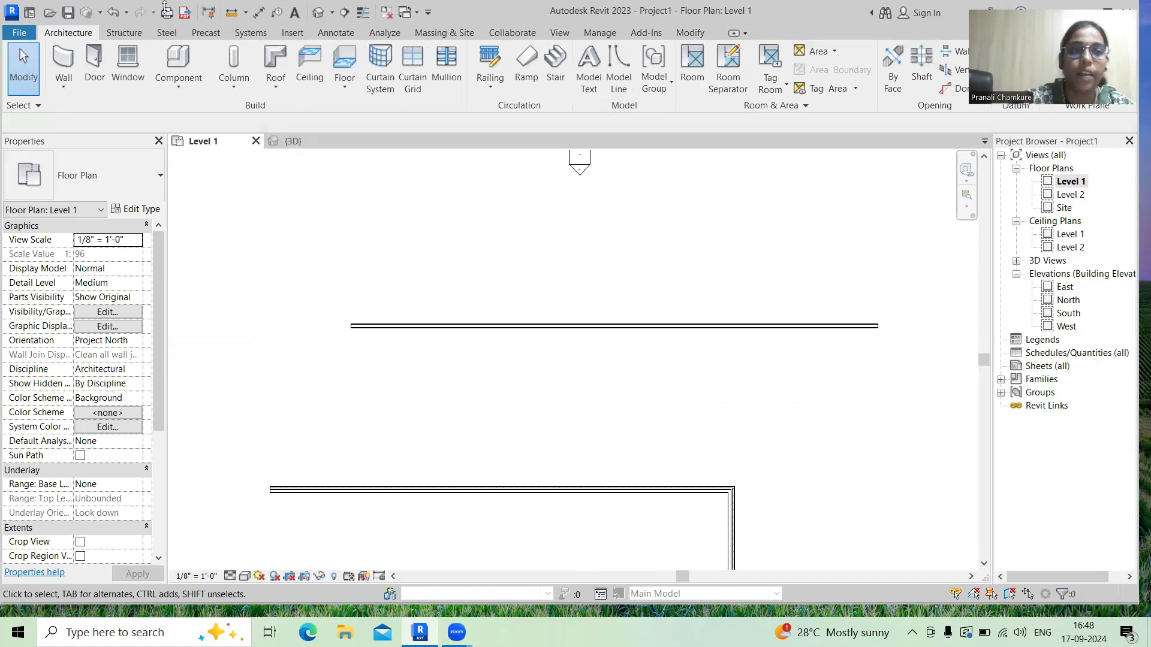
- Draw a horizontal 9" wall about 34' 6" long above the core wall in the Level 1 plan
left_click(62, 57)
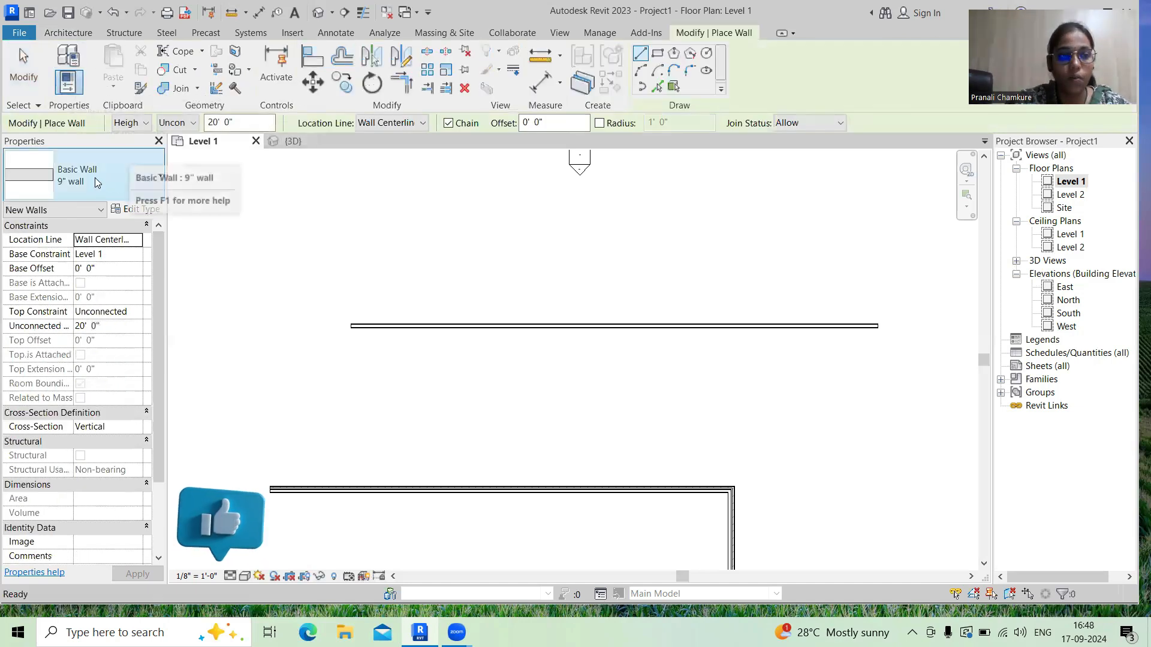
left_click(432, 240)
left_click(612, 241)
right_click(636, 265)
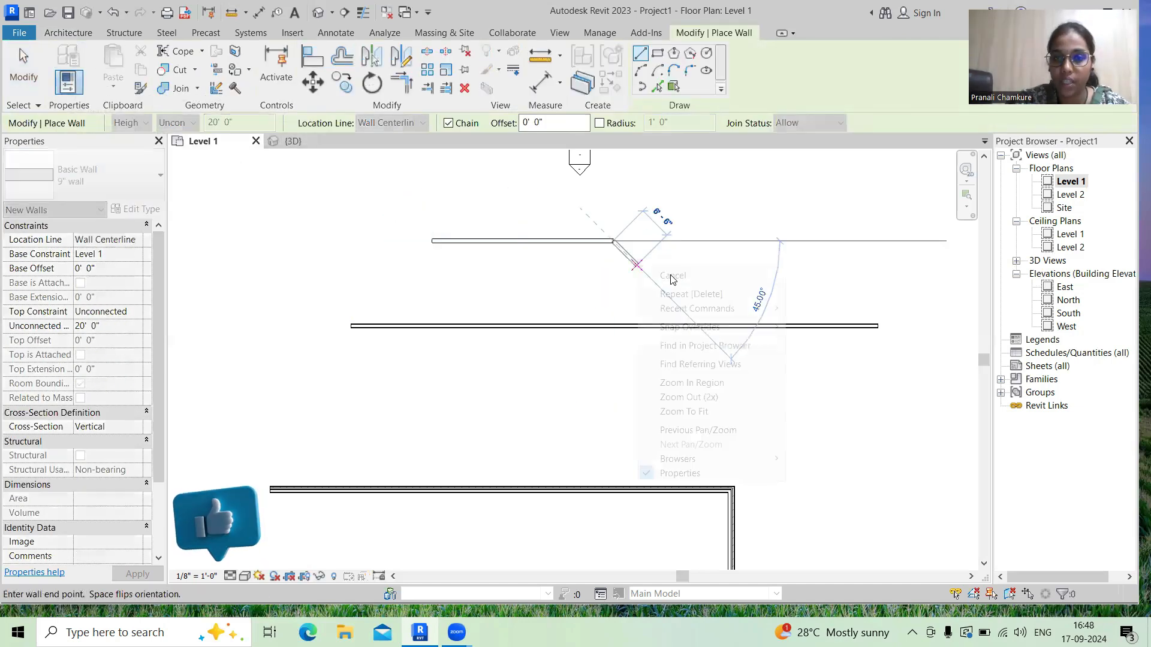
left_click(682, 276)
left_click(588, 241)
right_click(612, 199)
left_click(656, 216)
- Duplicate the short upper wall's type under the name "ce"
left_click(543, 241)
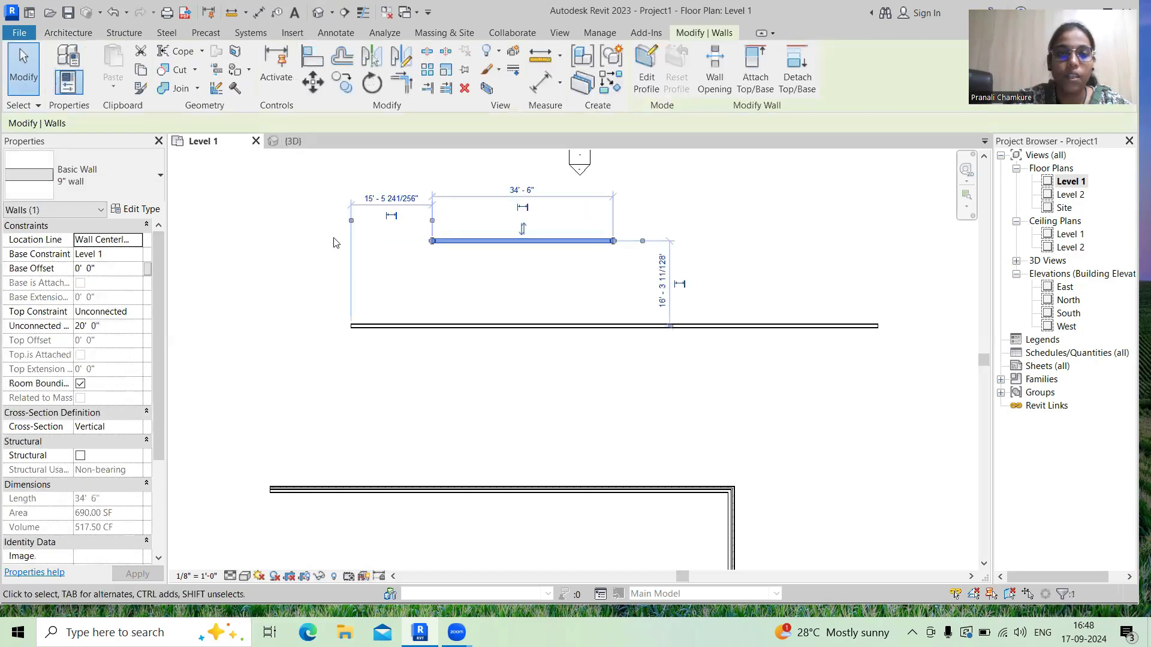
left_click(135, 210)
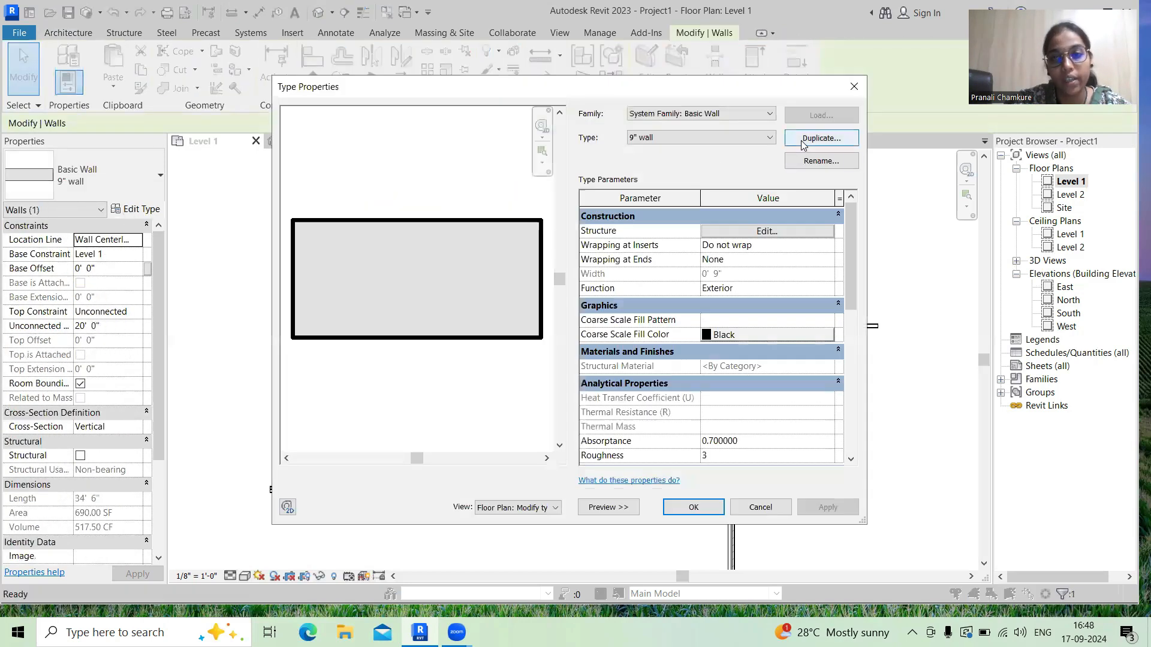
left_click(820, 139)
type("ce")
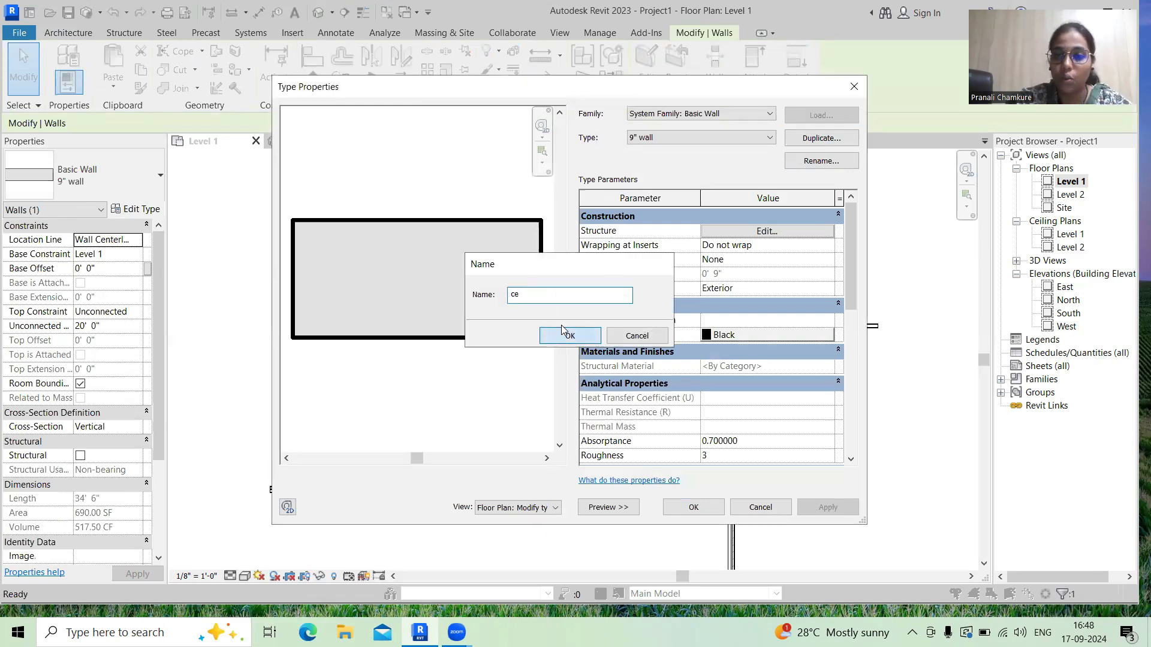
left_click(567, 335)
- Insert a layer in the ce wall's structure and place it on the exterior side, outside the core boundary
left_click(718, 231)
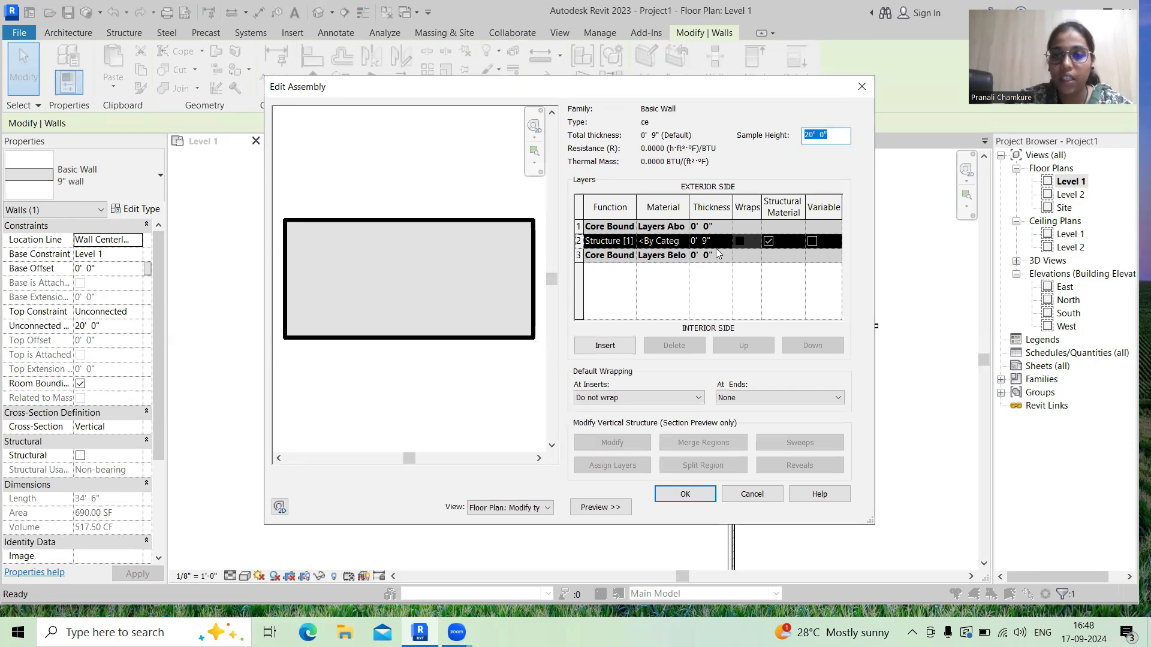
left_click(726, 241)
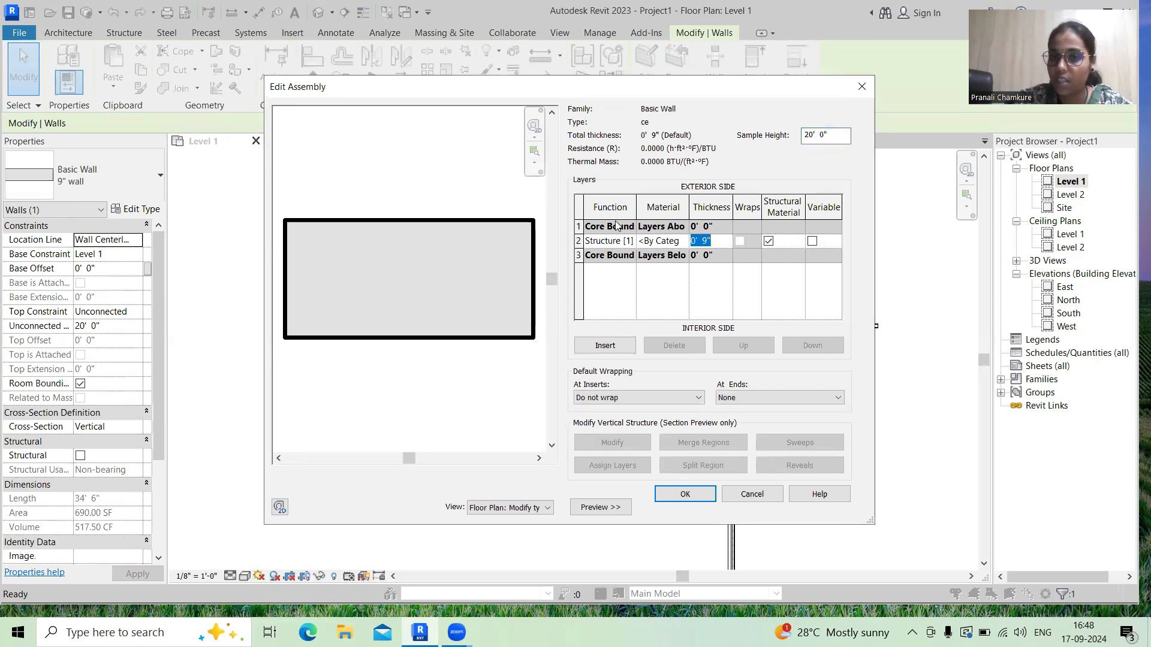
left_click(605, 346)
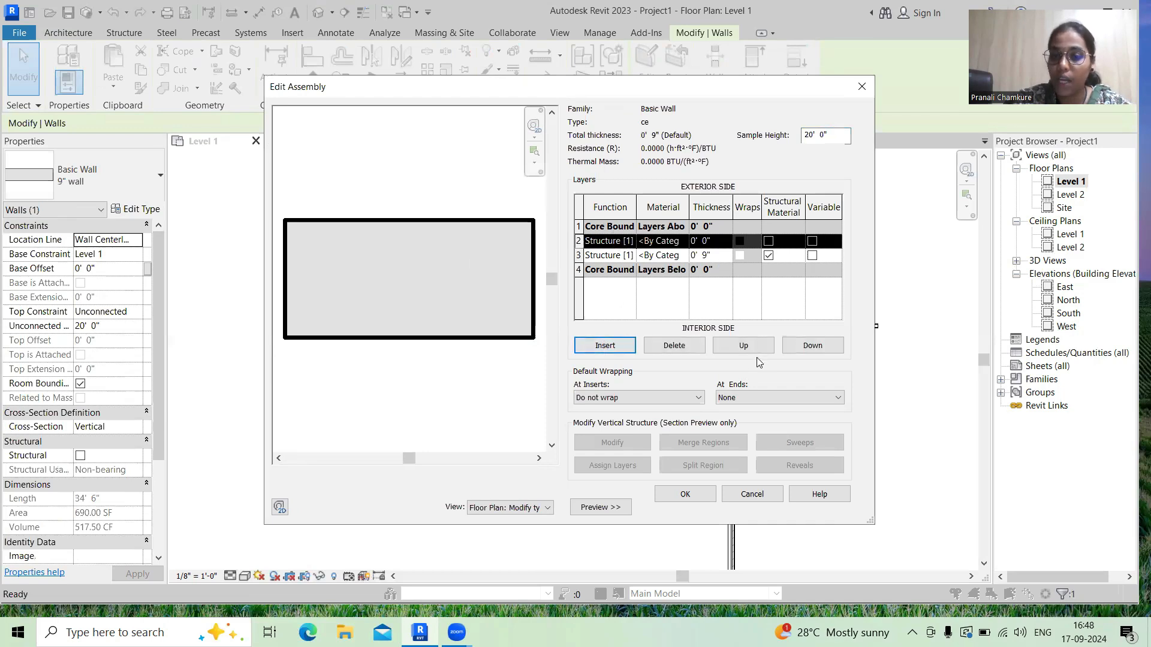
left_click(743, 346)
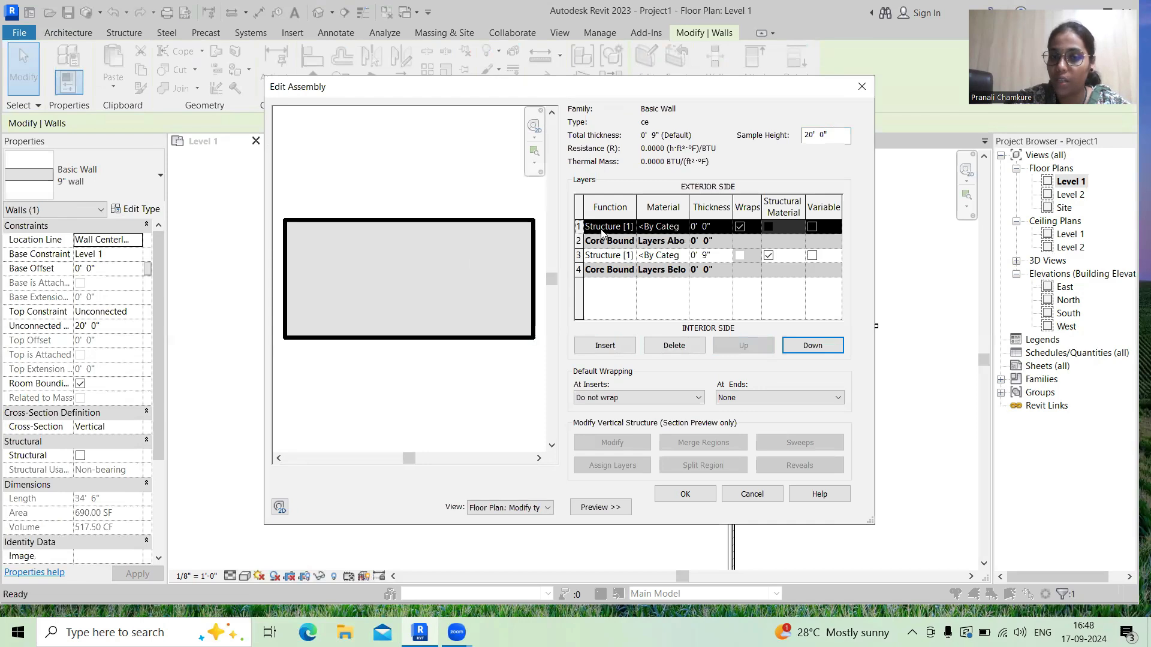
- Insert a second layer and place it on the interior side, outside the lower core boundary
left_click(616, 346)
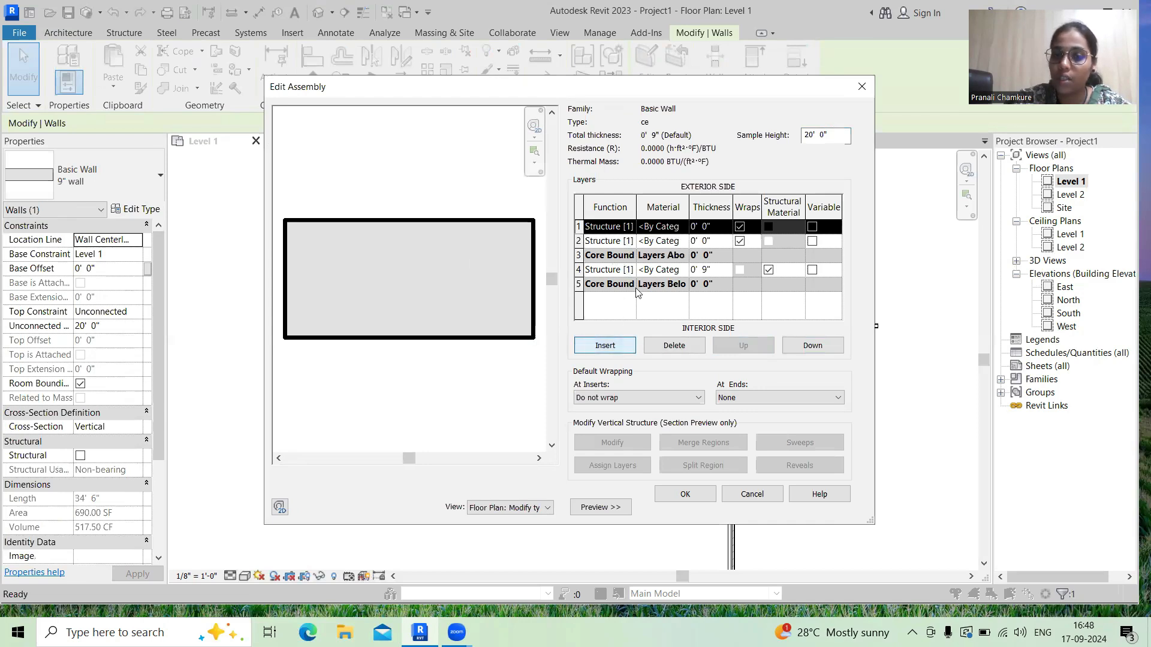
left_click(814, 349)
left_click(814, 349)
left_click(815, 351)
left_click(816, 353)
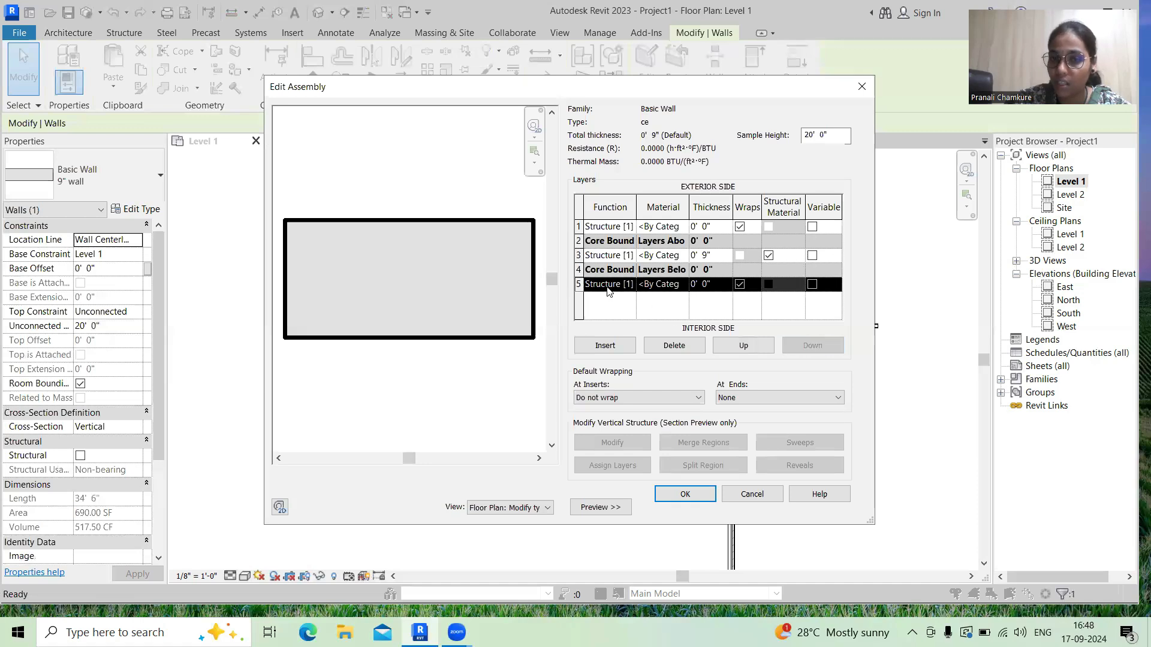
- Set the exterior layer's function to Substrate [2] and its thickness to 4"
left_click(630, 229)
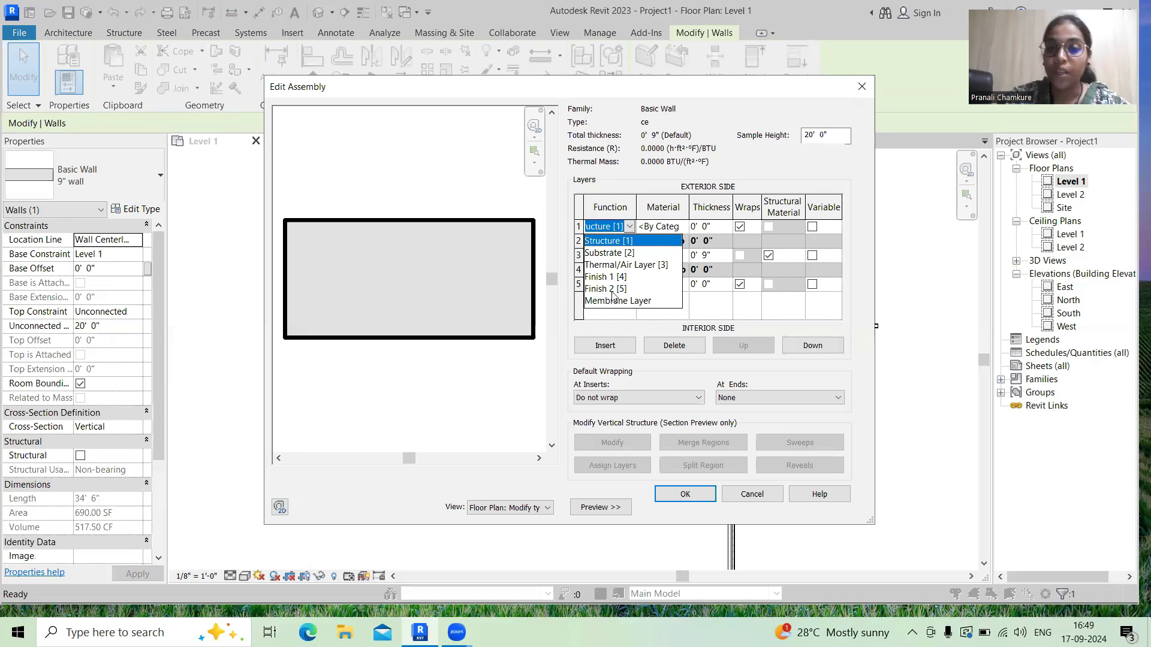
left_click(610, 253)
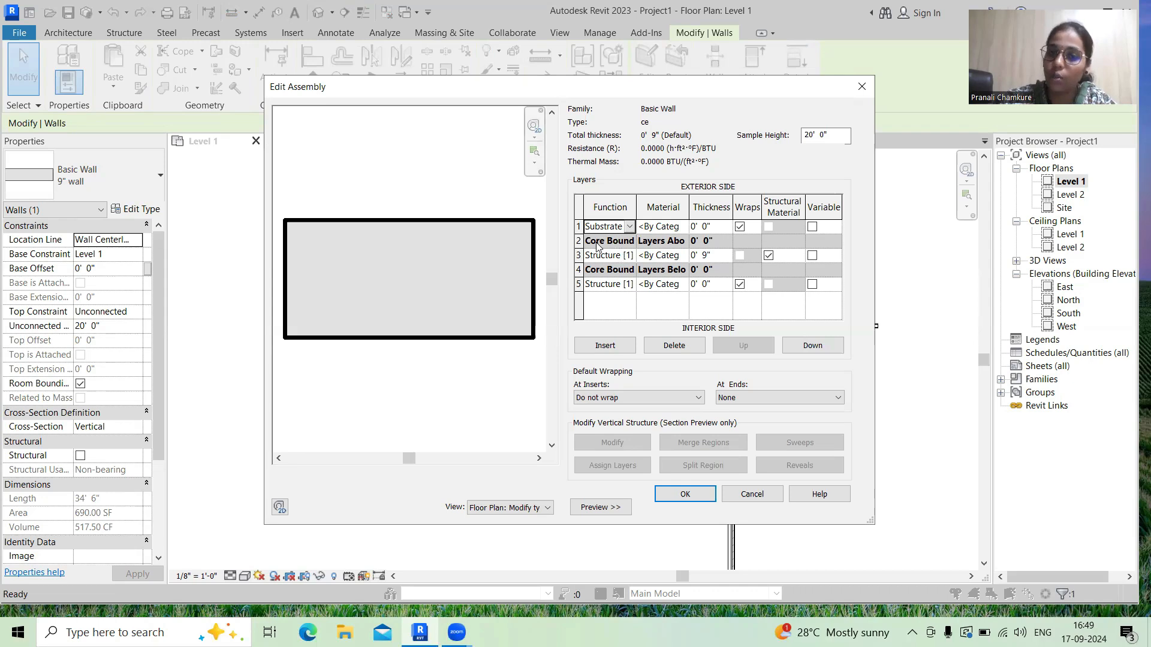
left_click(702, 227)
double_click(701, 227)
type("4")
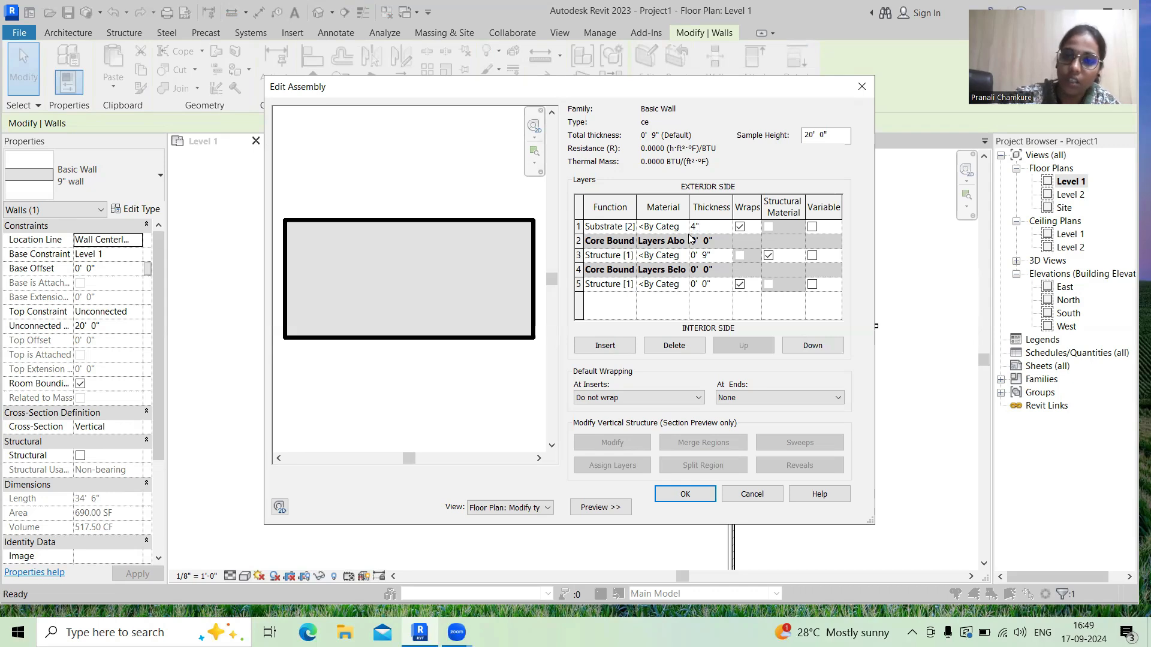
left_click(708, 284)
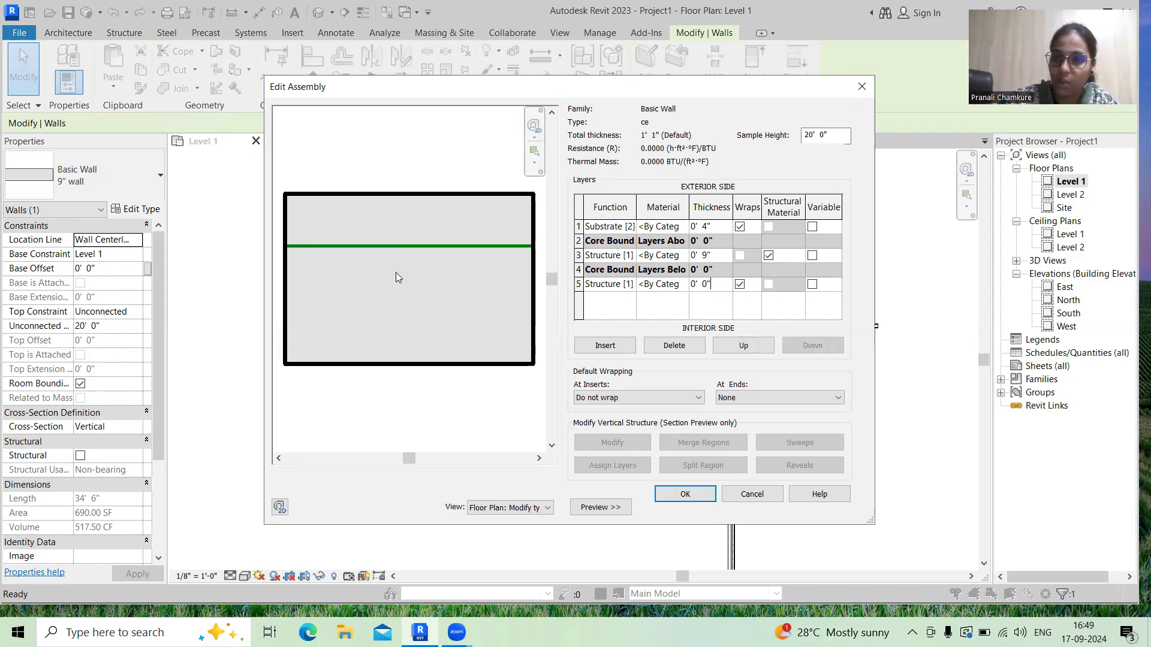
- Discard the assembly edits and the duplicated ce type, and deselect the wall
left_click(854, 89)
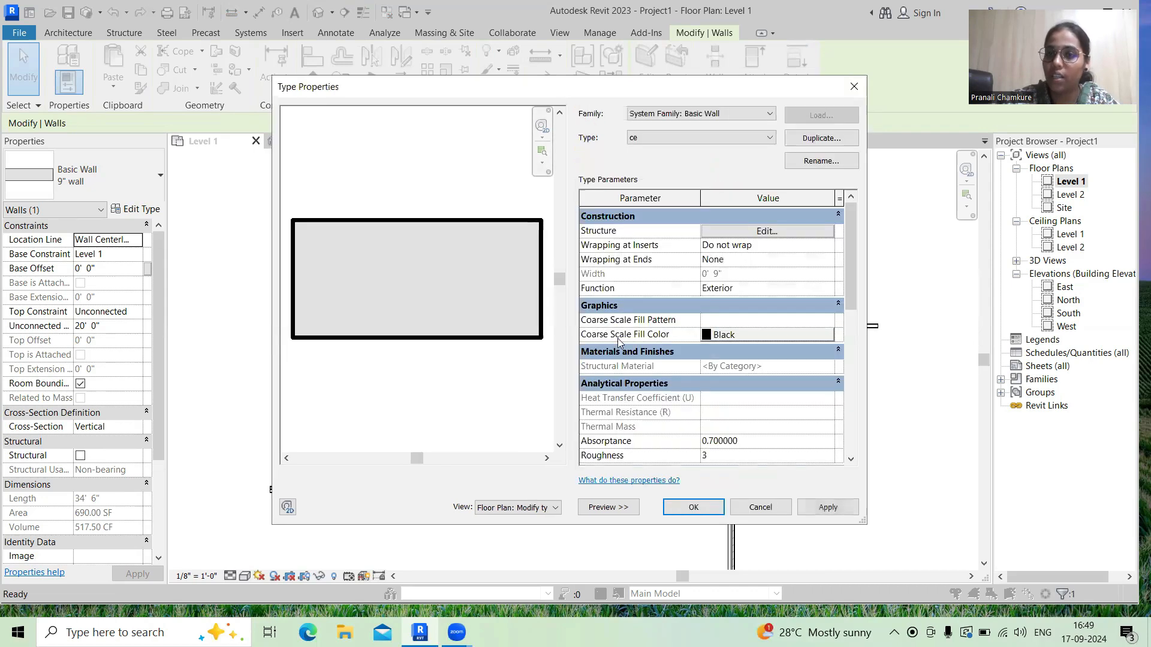
left_click(855, 90)
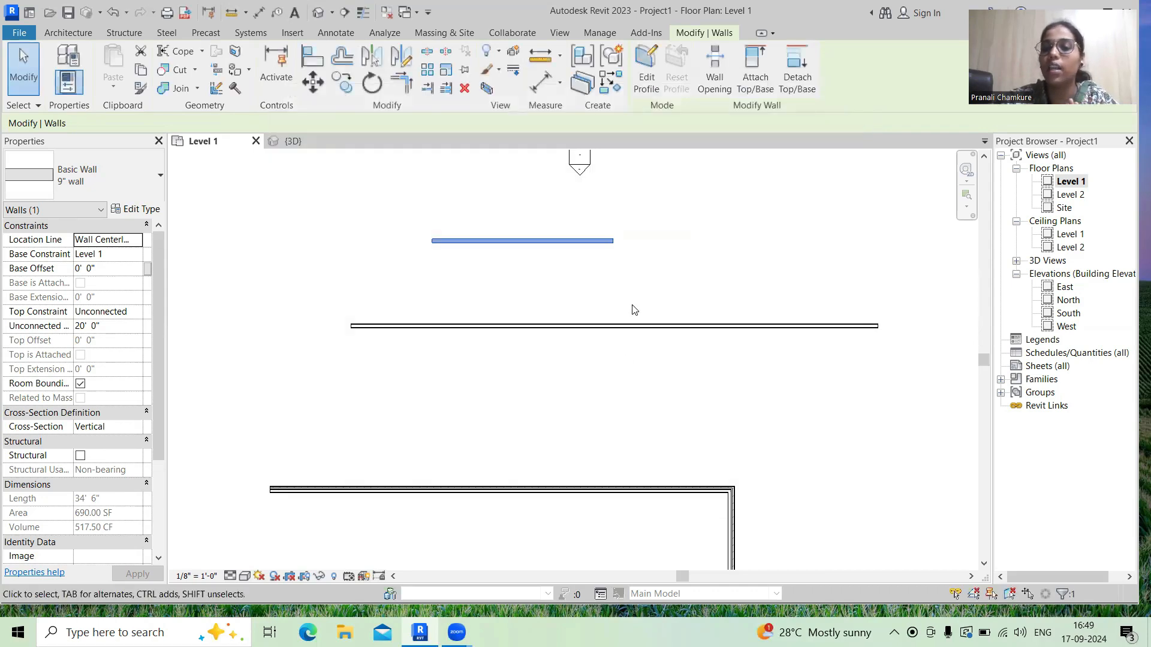
left_click(632, 305)
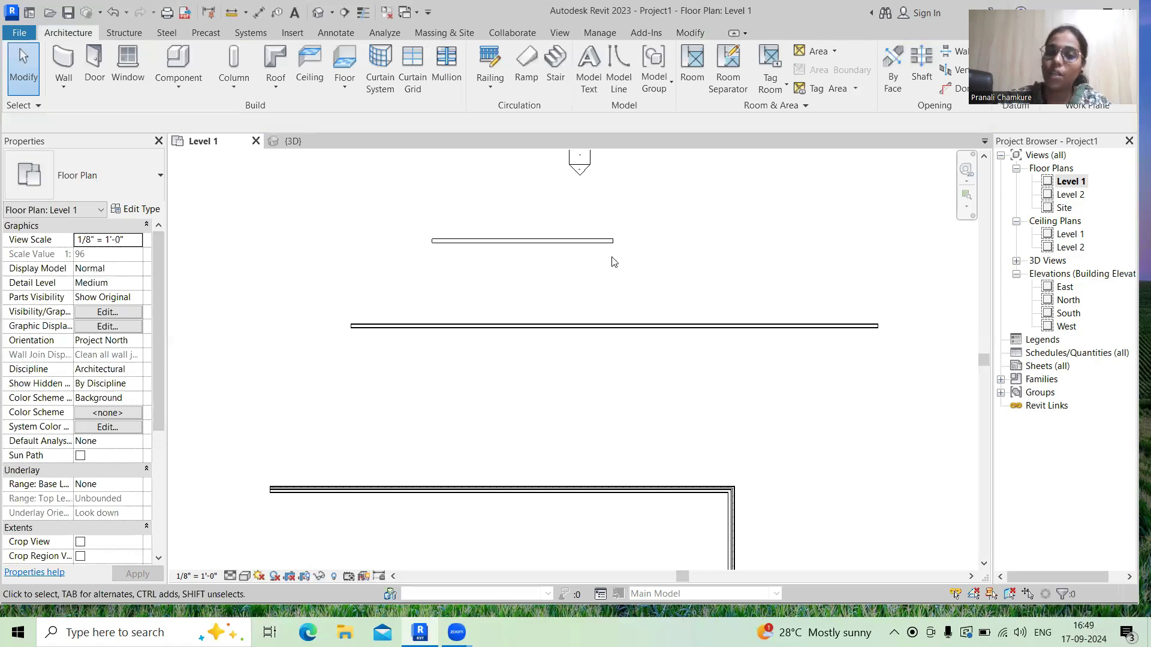
- Examine the core wall in plan and compare it with the short 9" wall in the 3D view
scroll(622, 333, "up", 5)
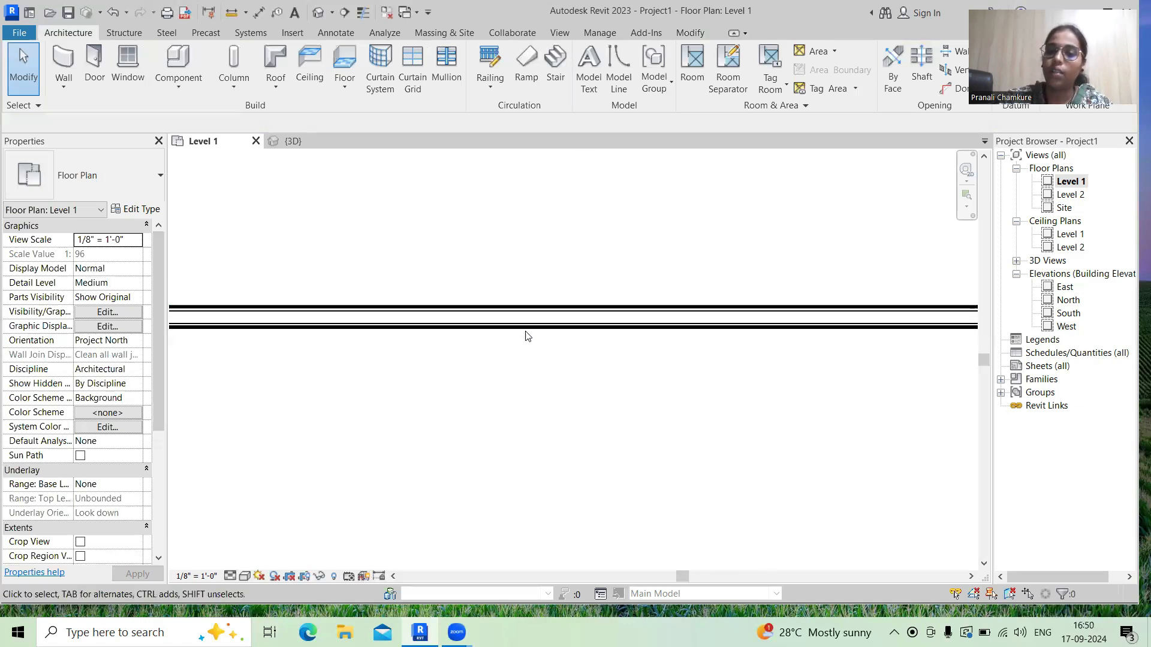
scroll(583, 323, "down", 5)
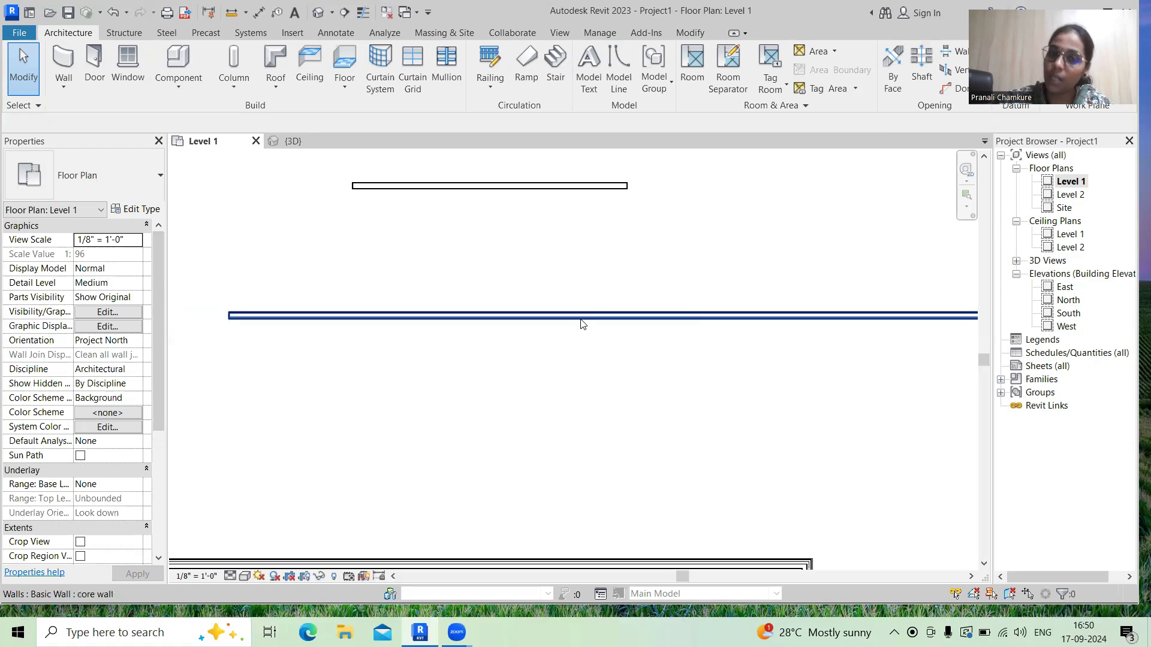
middle_click_drag(343, 260, 393, 337)
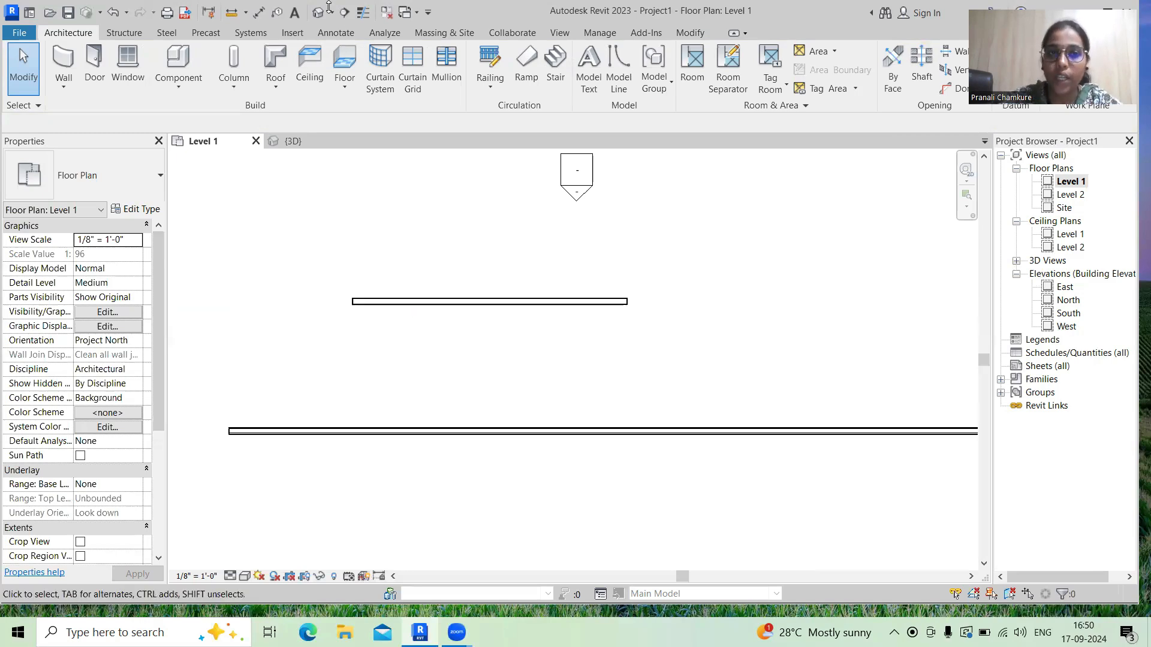
left_click(318, 12)
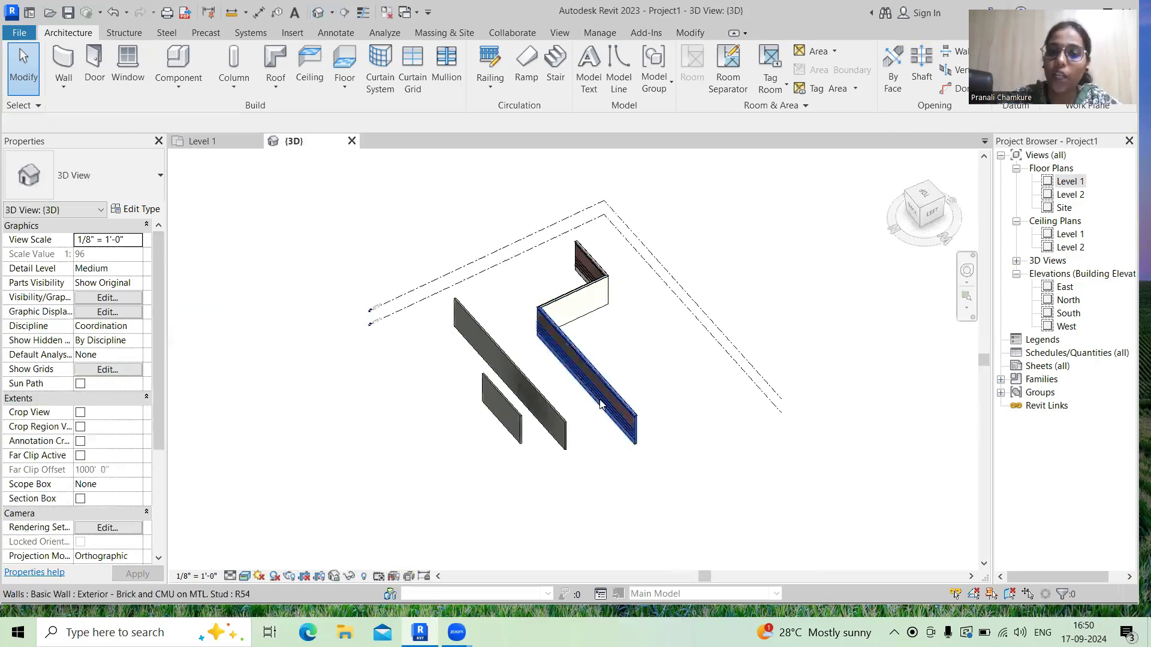
scroll(618, 336, "up", 5)
scroll(594, 281, "up", 3)
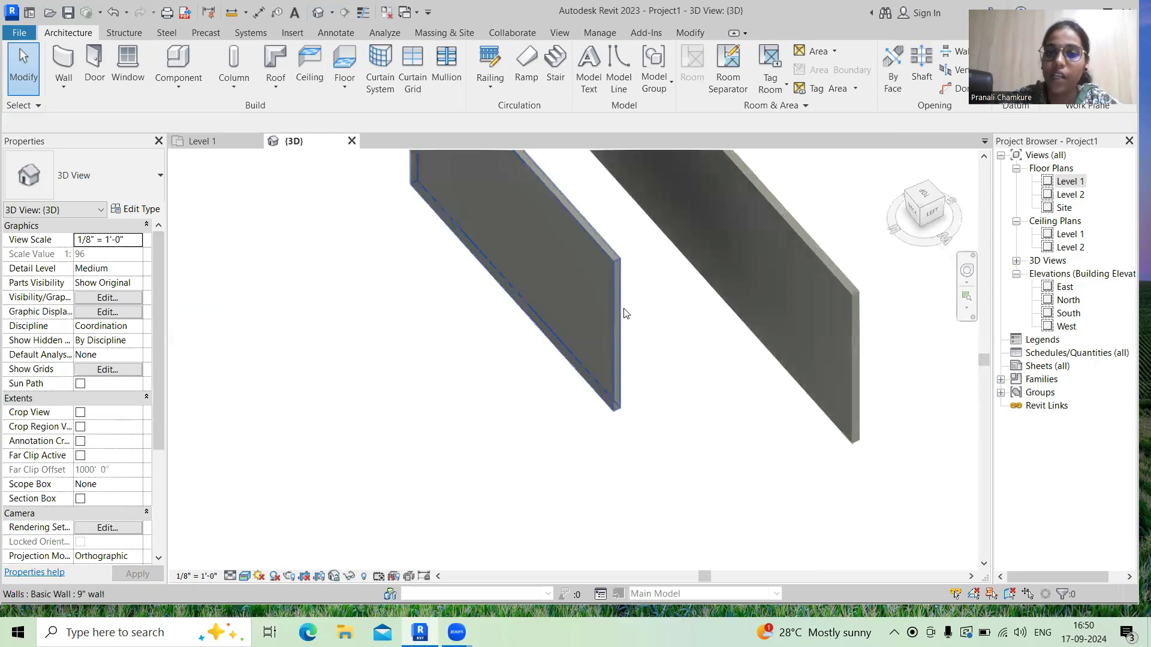
middle_click_drag(470, 368, 246, 302, "shift")
scroll(696, 308, "down", 1)
middle_click_drag(692, 306, 629, 399)
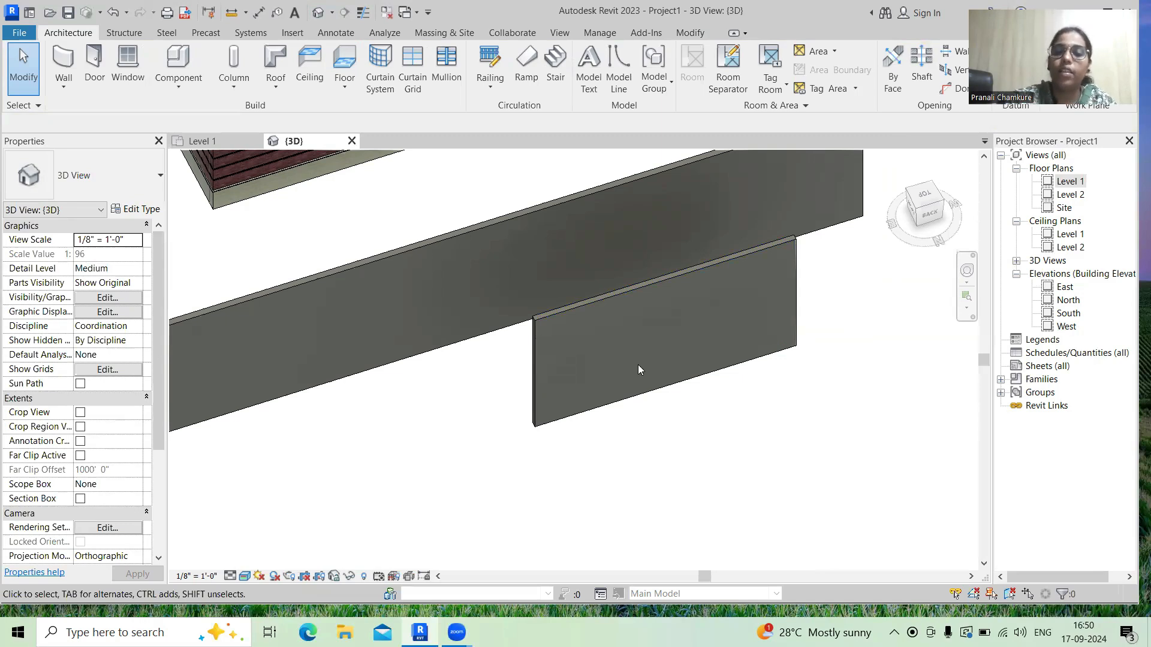
- Duplicate the short 9" wall's type as 9" wall 2
left_click(661, 352)
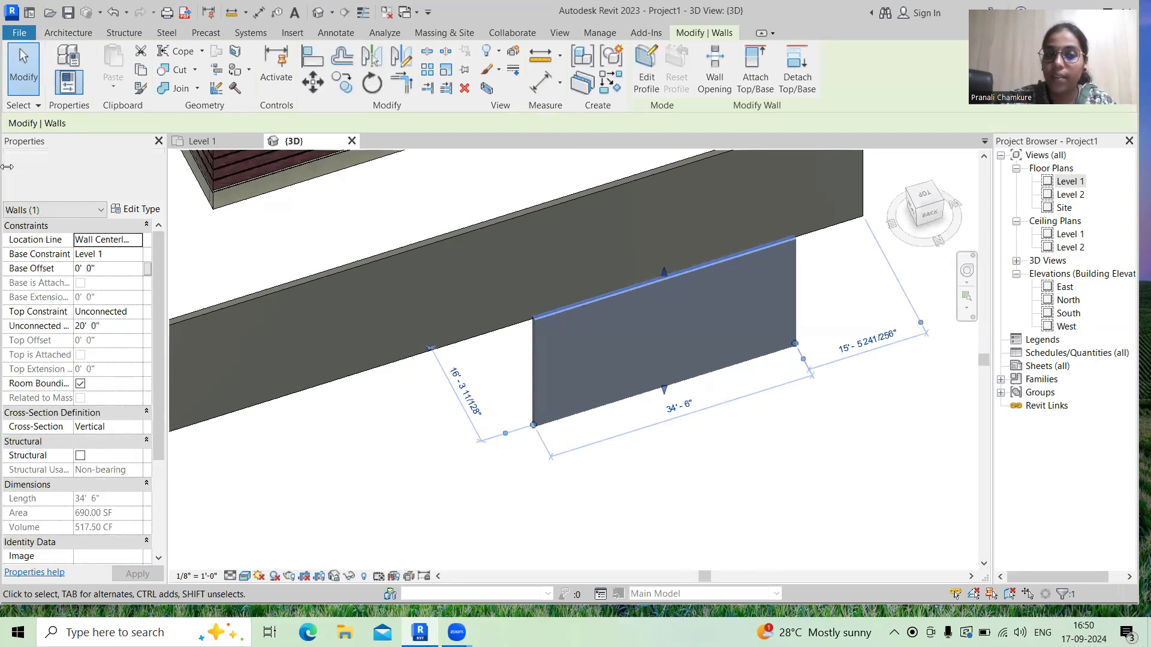
left_click(124, 215)
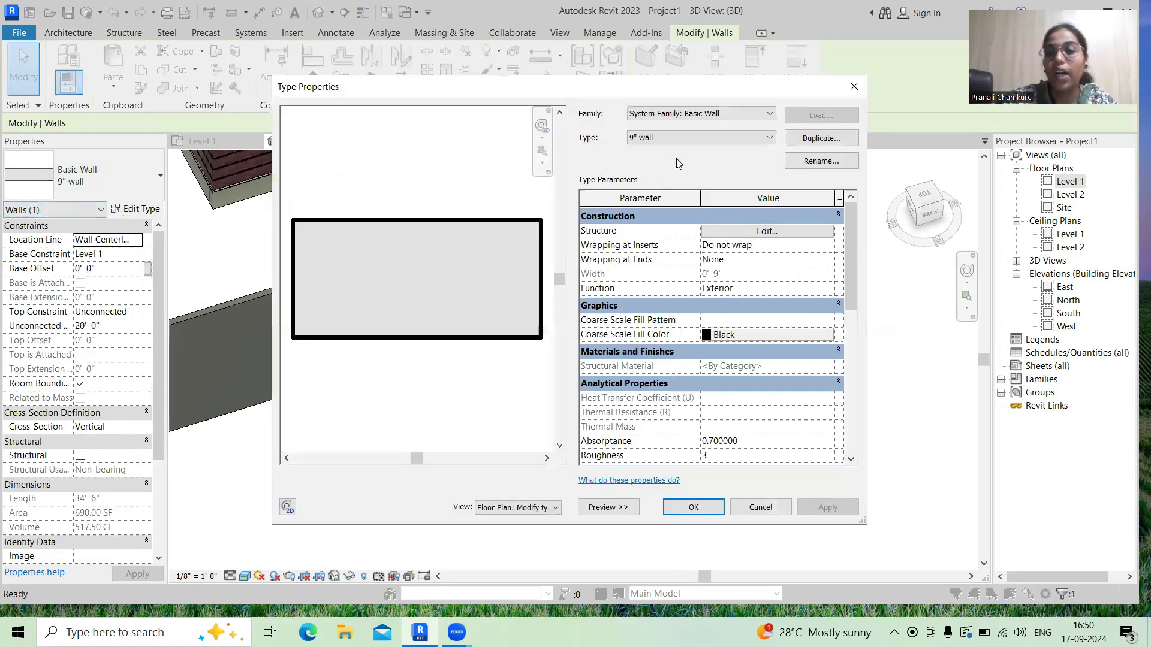
left_click(823, 139)
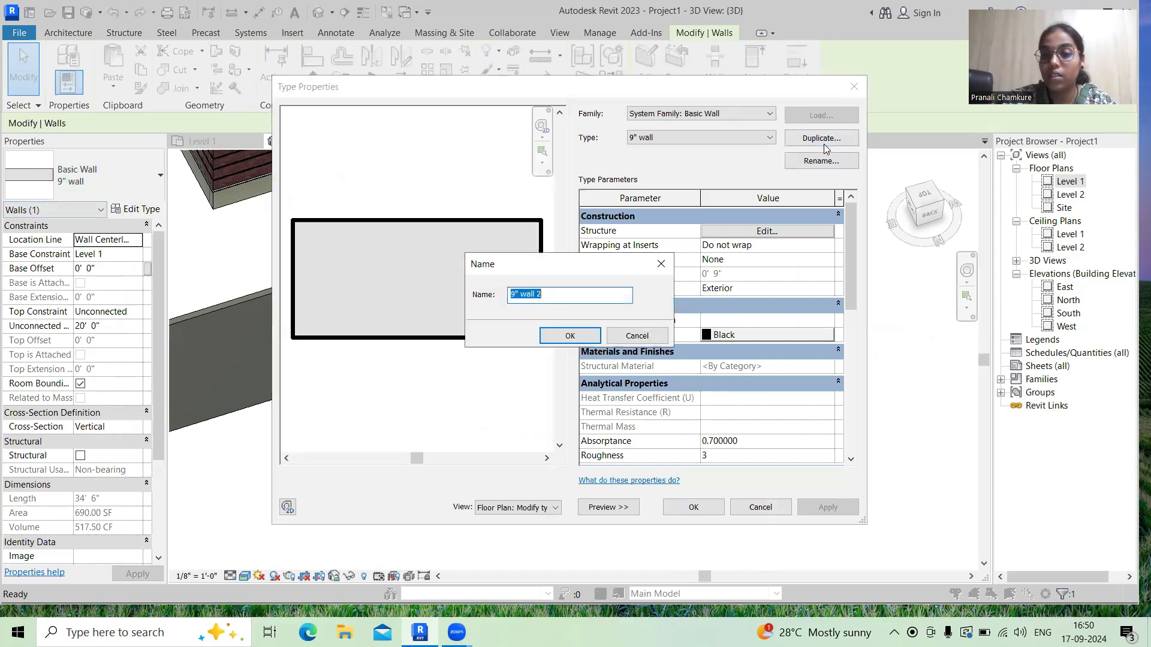
left_click(562, 338)
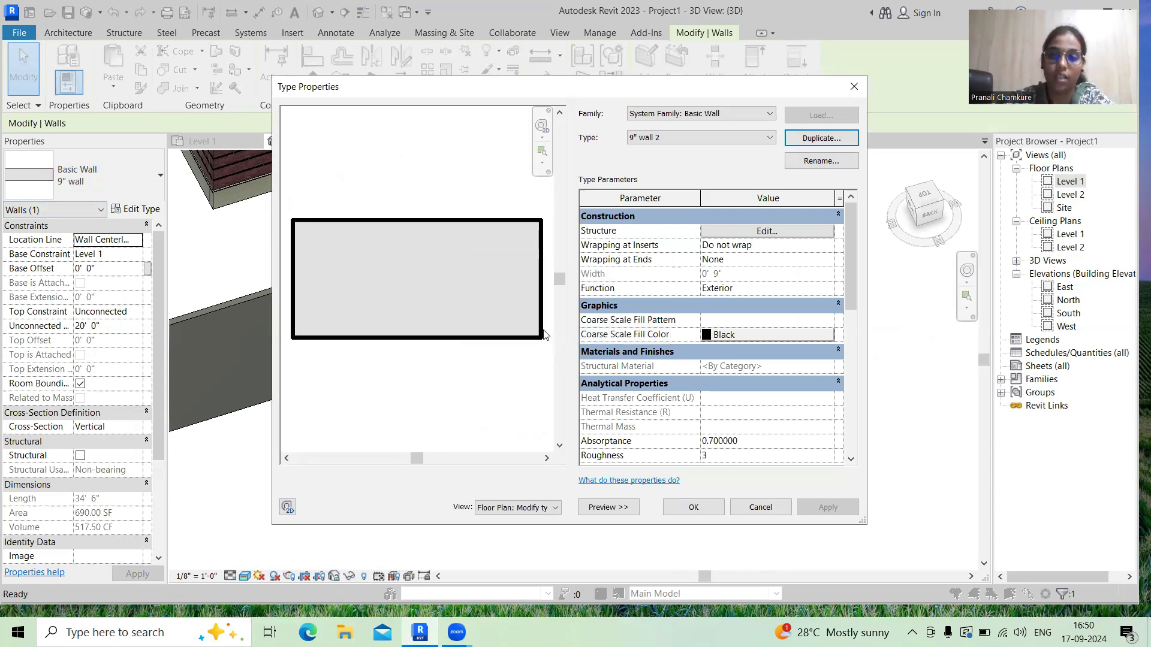
- Open the material choices for the Structure [1] layer of 9" wall 2, widen the browser and show the graphics settings
left_click(804, 235)
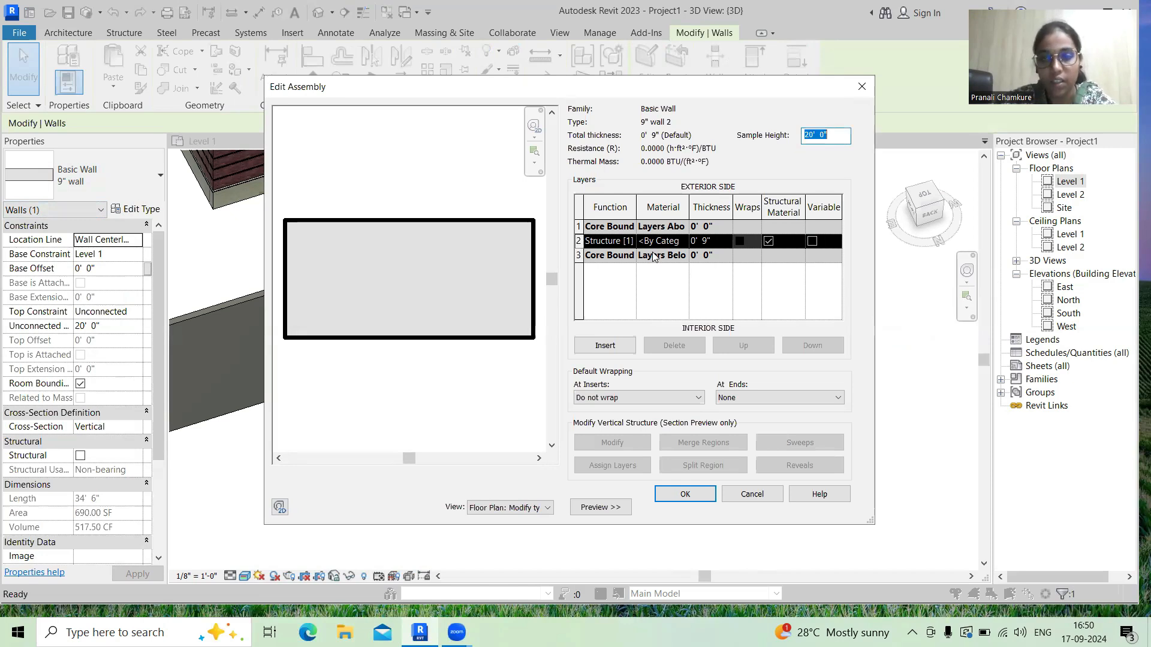
left_click(683, 243)
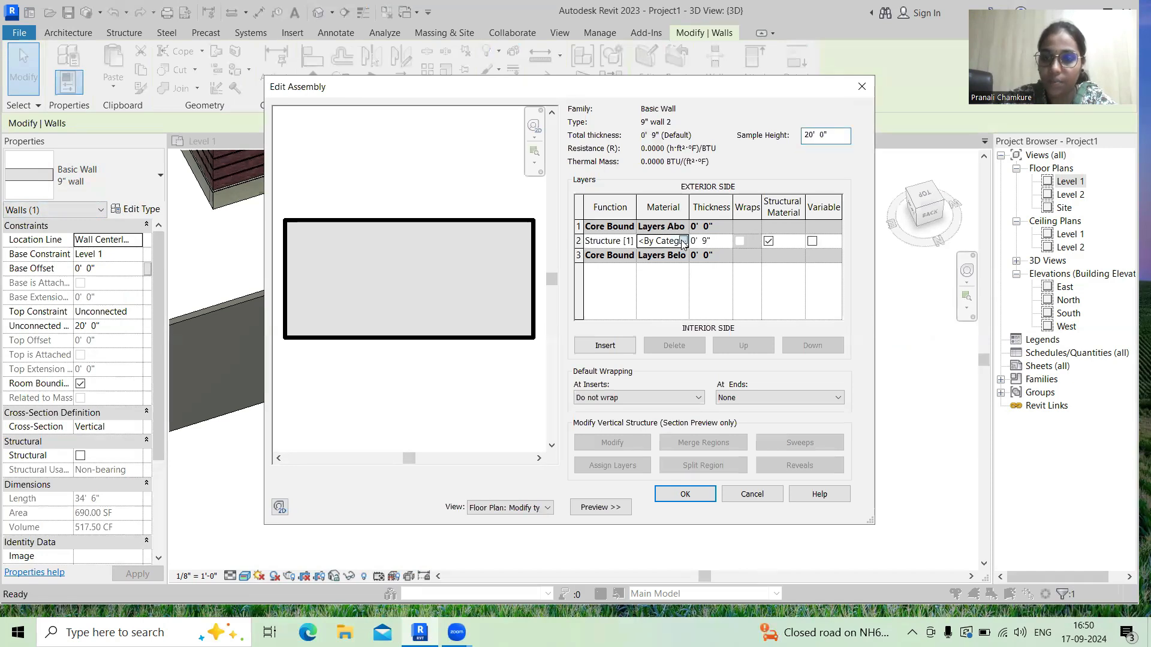
left_click(683, 241)
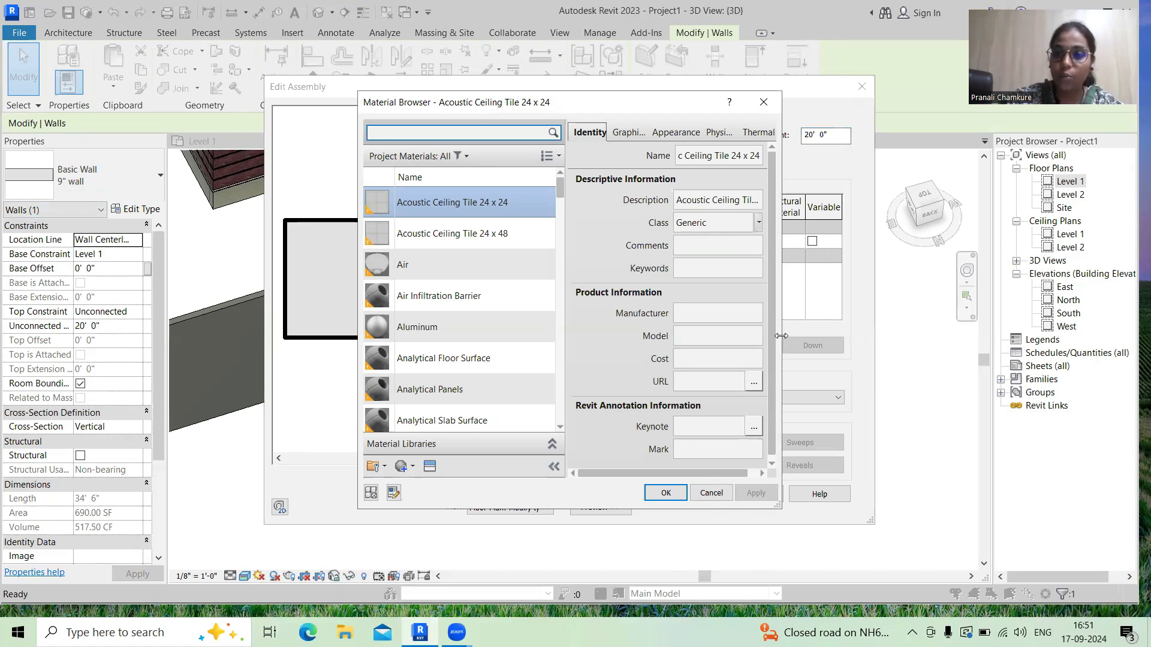
left_click_drag(781, 336, 952, 345)
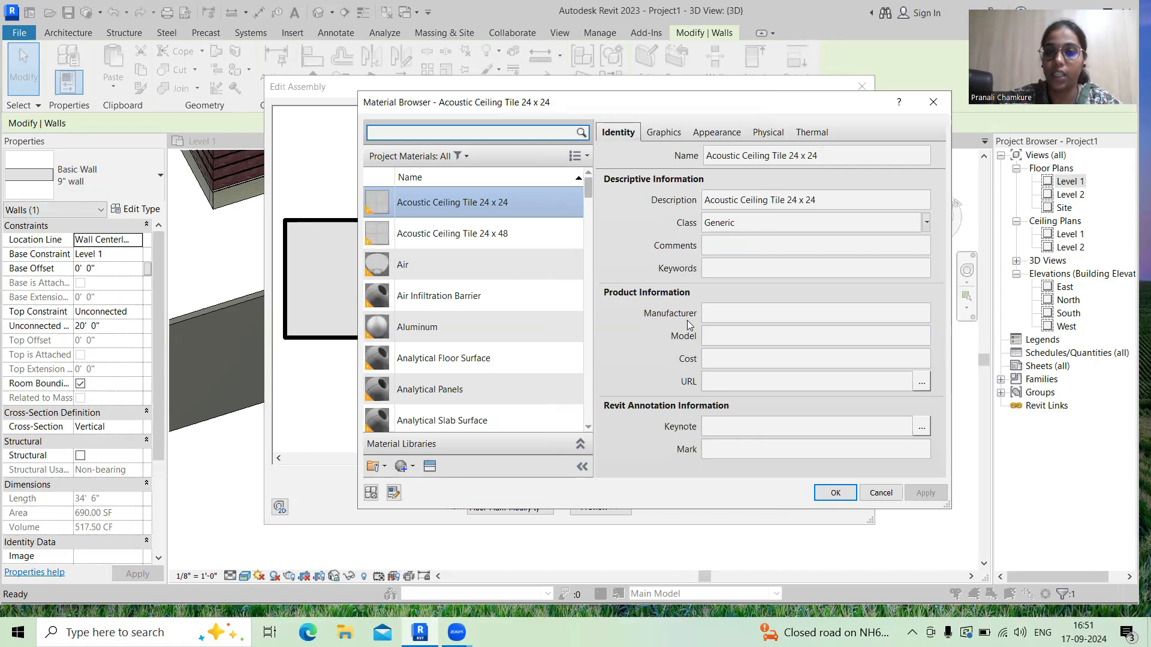
left_click(667, 133)
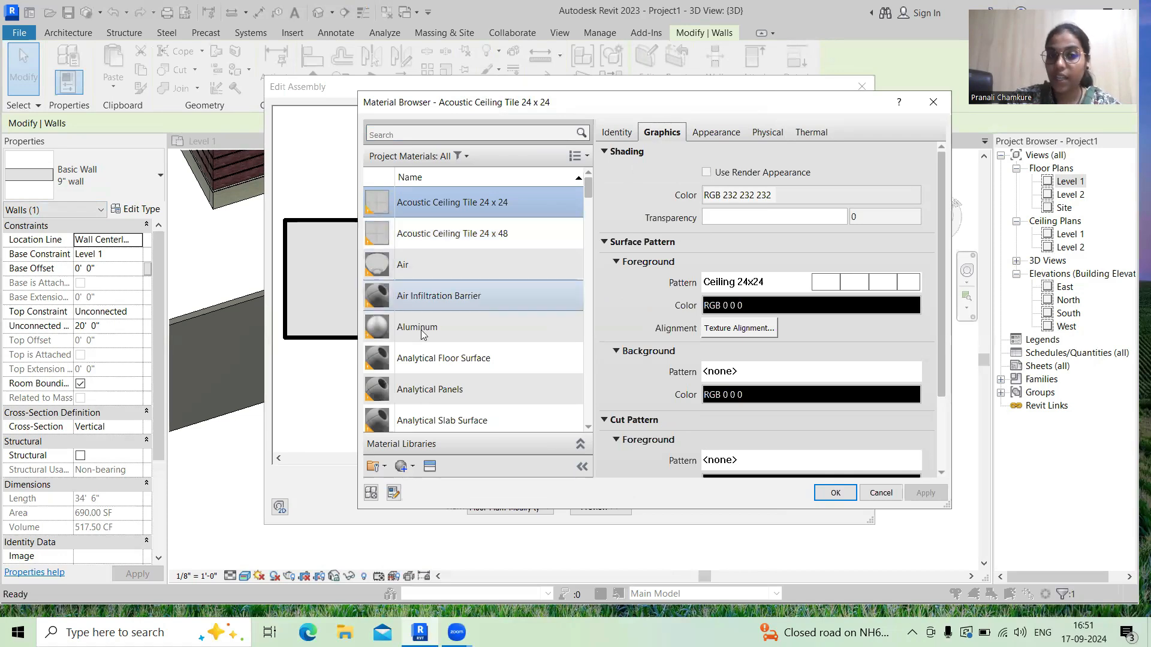
- Create a new project material and rename it wall ext
scroll(441, 288, "down", 3)
scroll(434, 280, "down", 15)
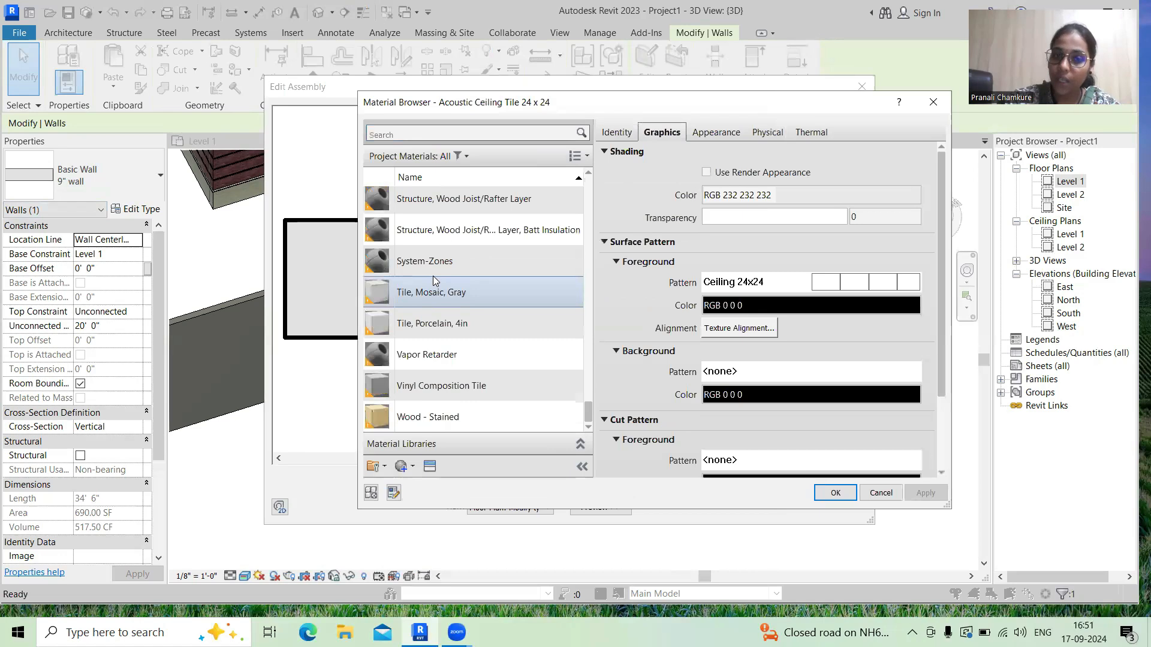
scroll(434, 280, "up", 15)
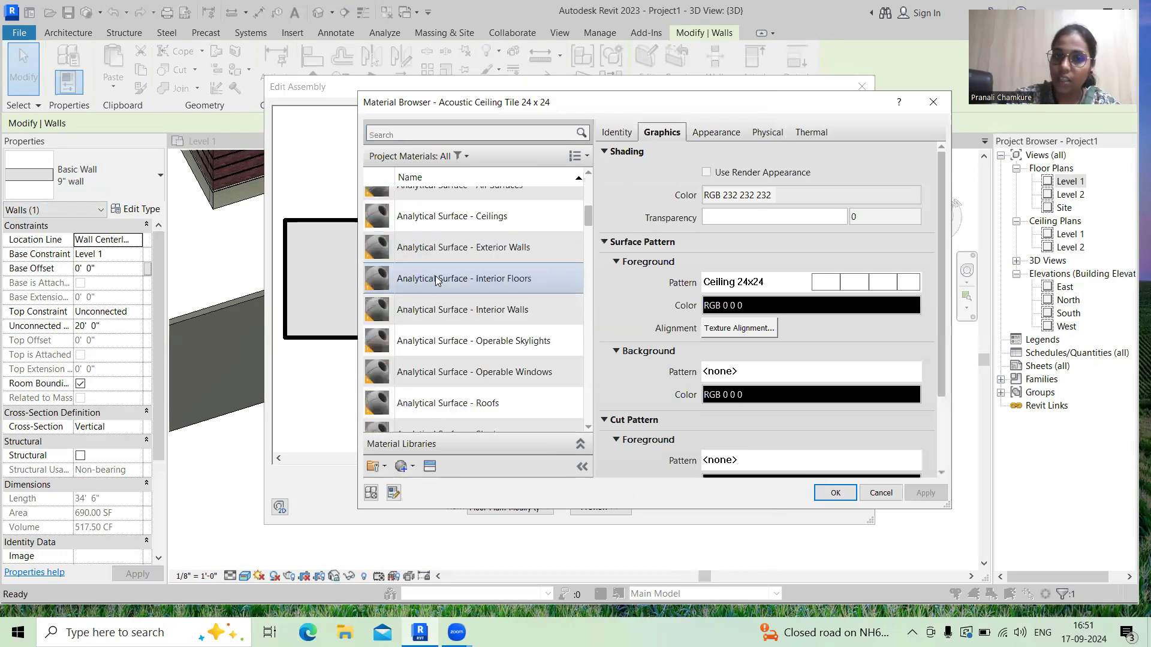
scroll(436, 281, "up", 5)
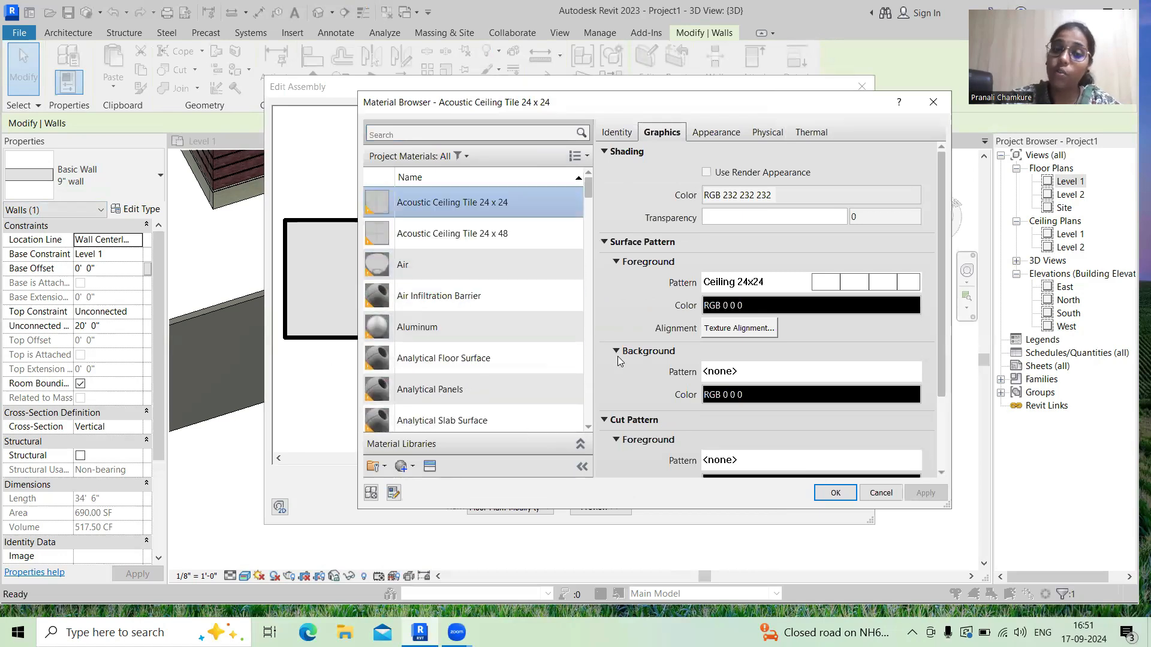
scroll(479, 388, "down", 1)
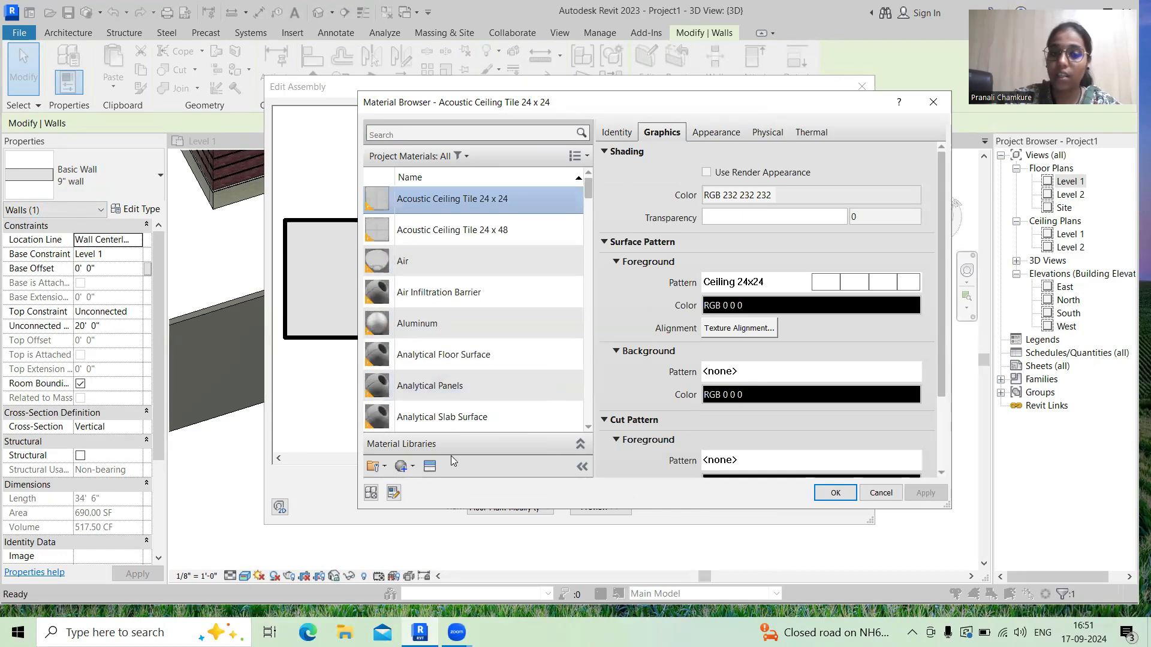
left_click(412, 468)
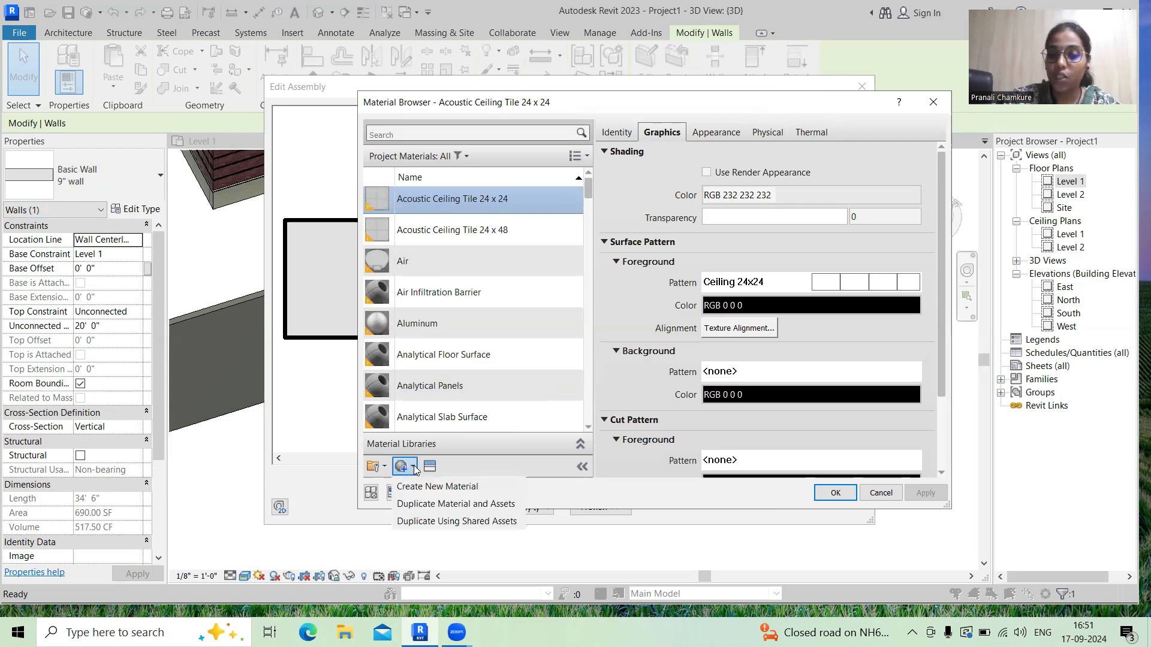
left_click(464, 490)
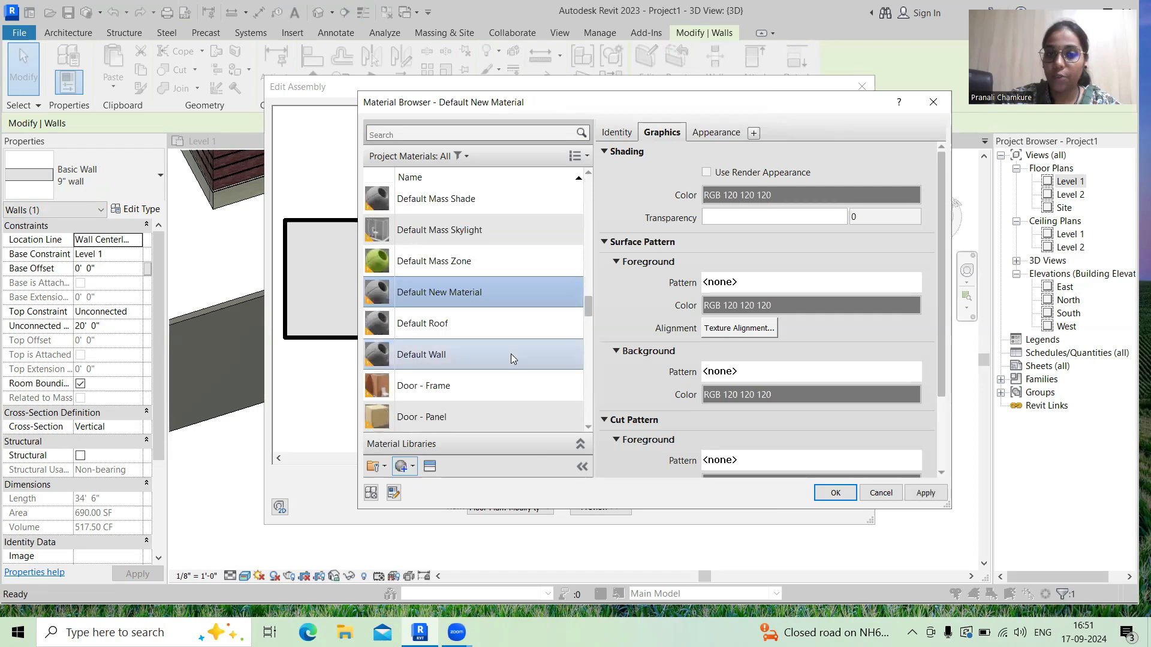
right_click(498, 297)
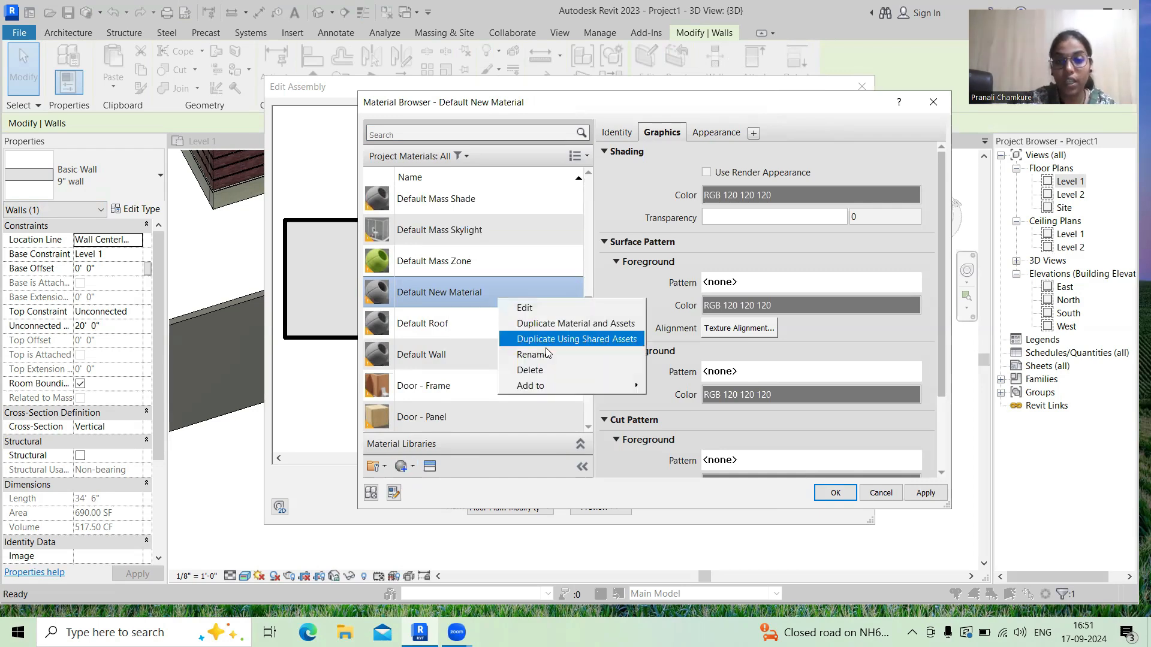
left_click(548, 352)
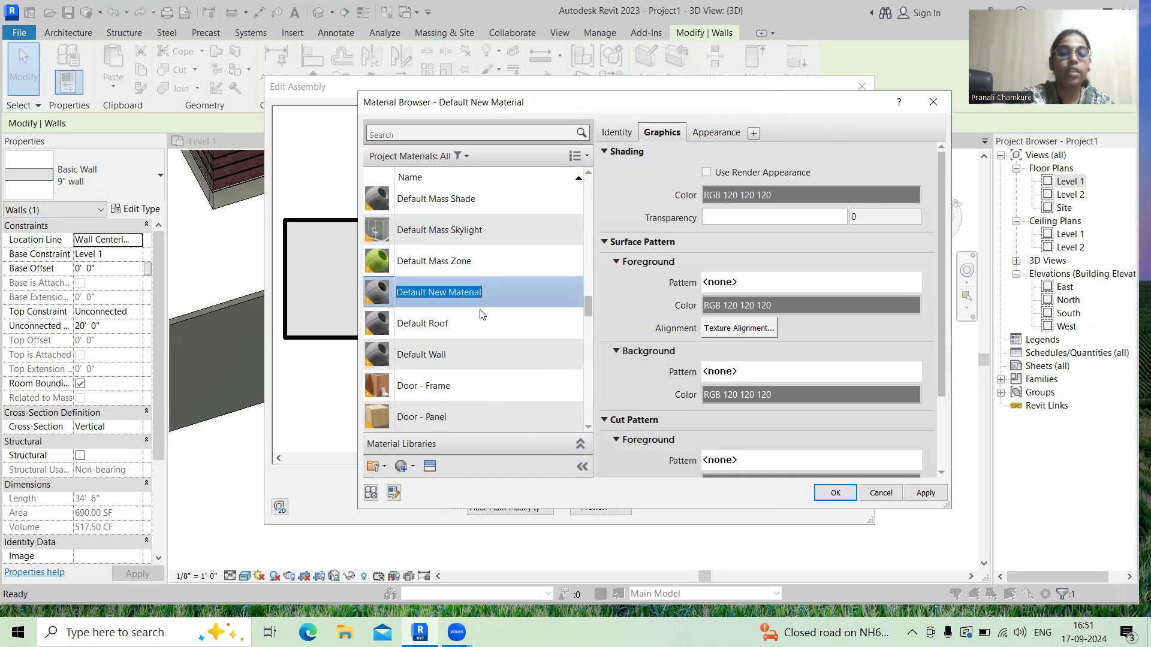
type("wa")
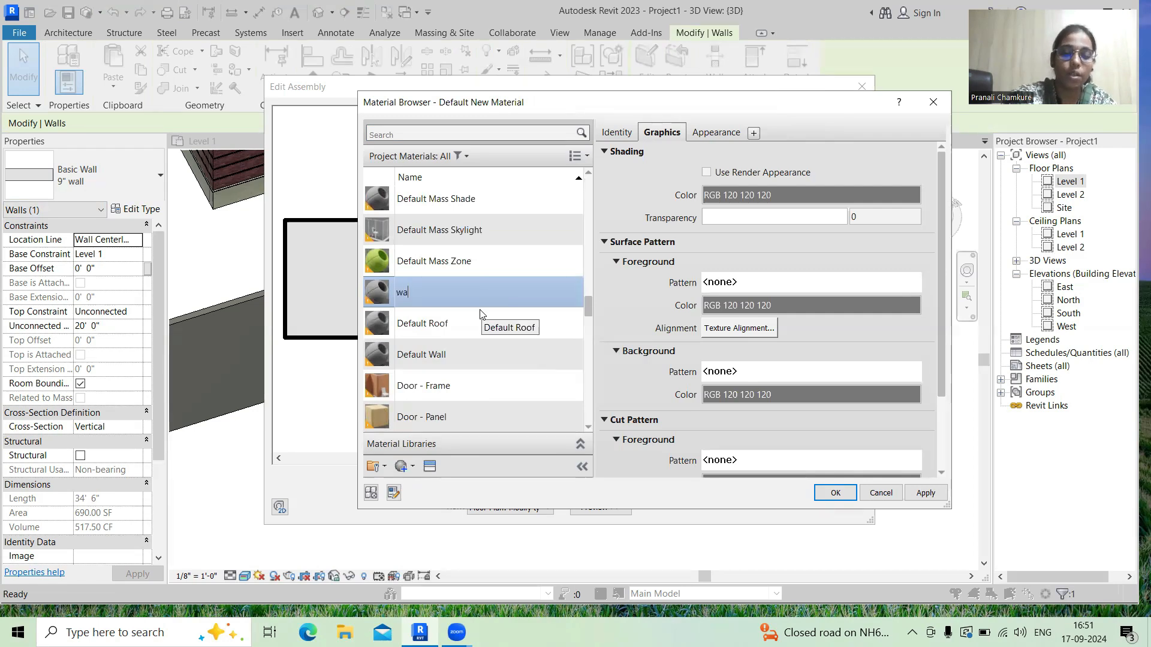
type("ll ext")
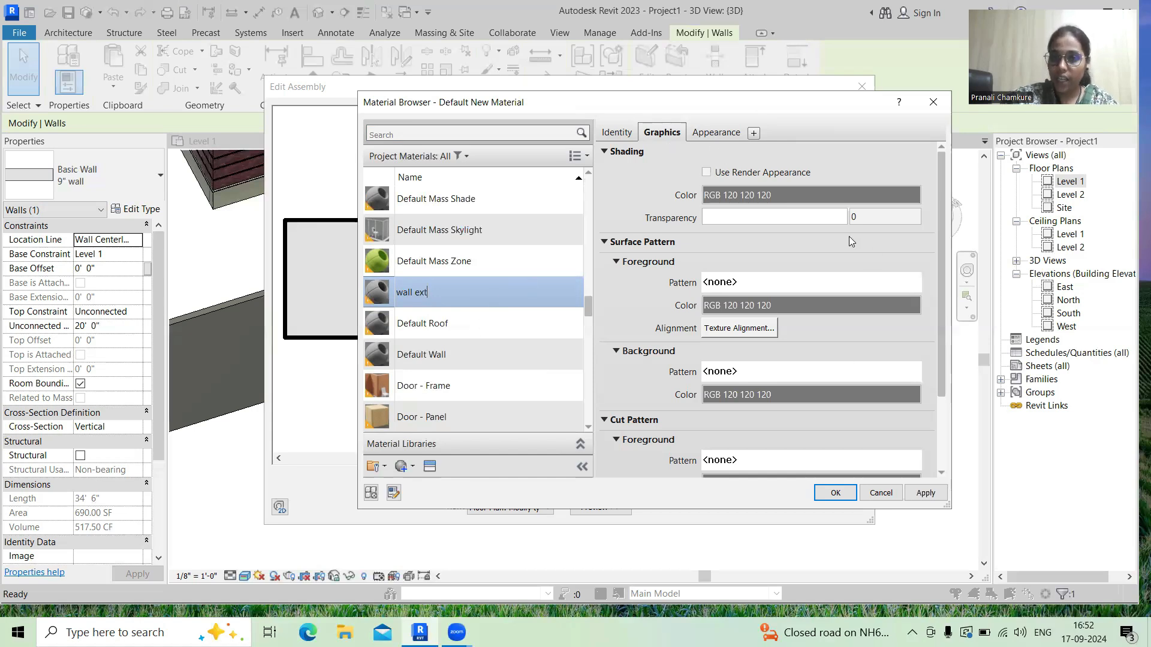
- Enable Use Render Appearance for the wall ext material and open the Asset Browser, moved clear and widened to show type and category
left_click(705, 173)
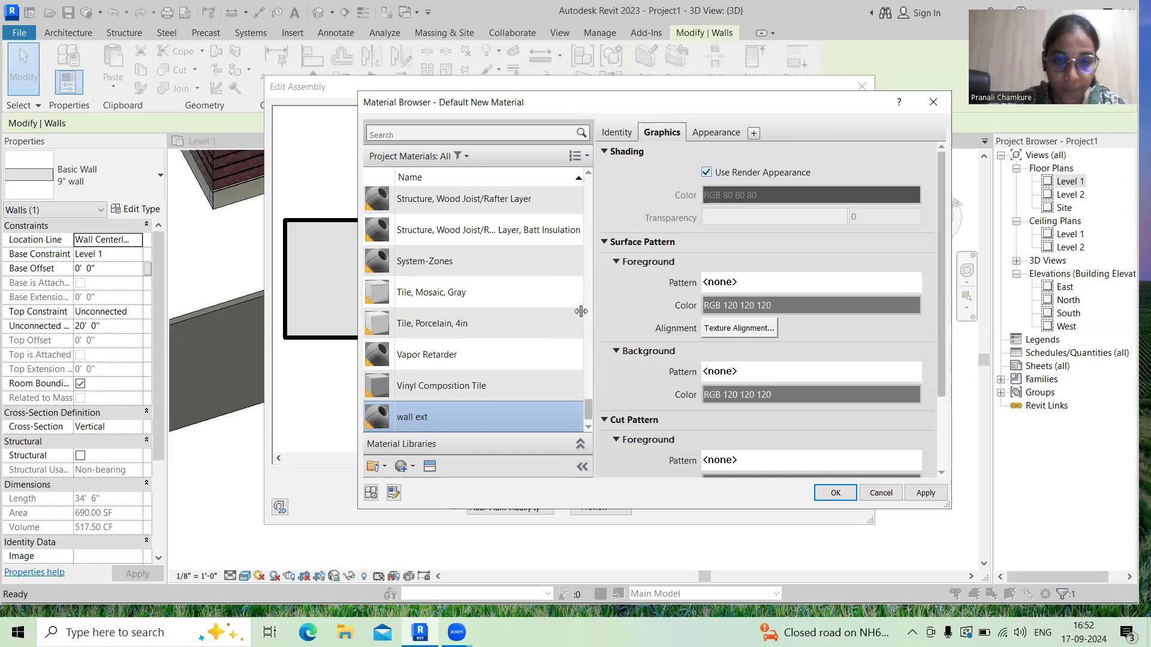
left_click(430, 467)
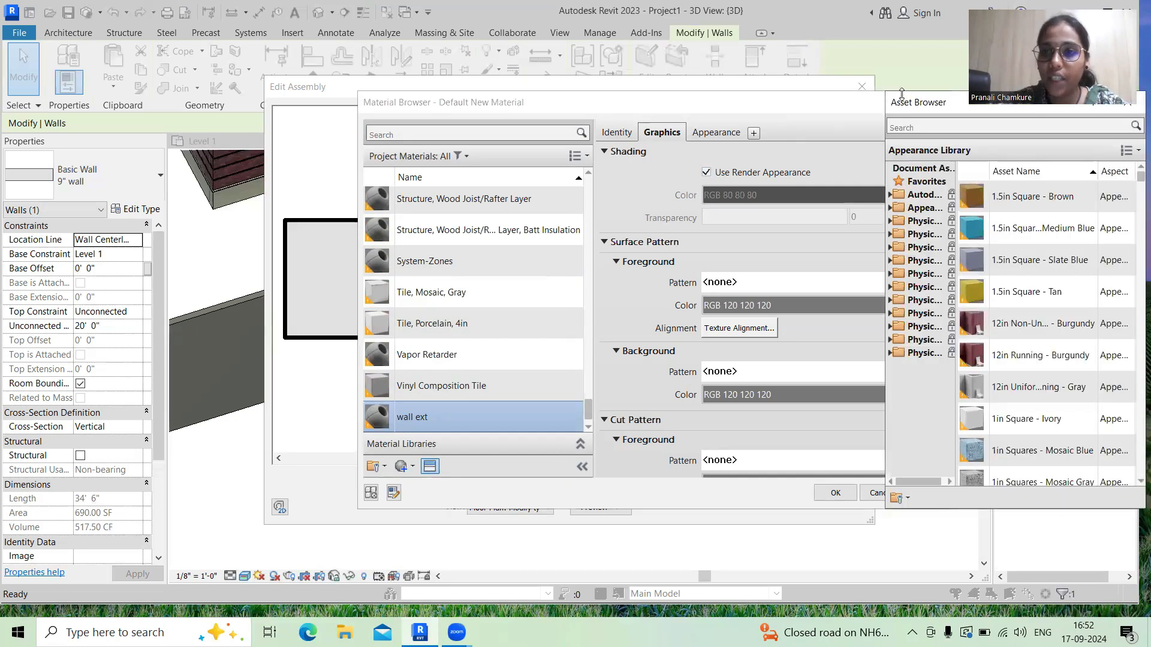
left_click_drag(902, 103, 530, 55)
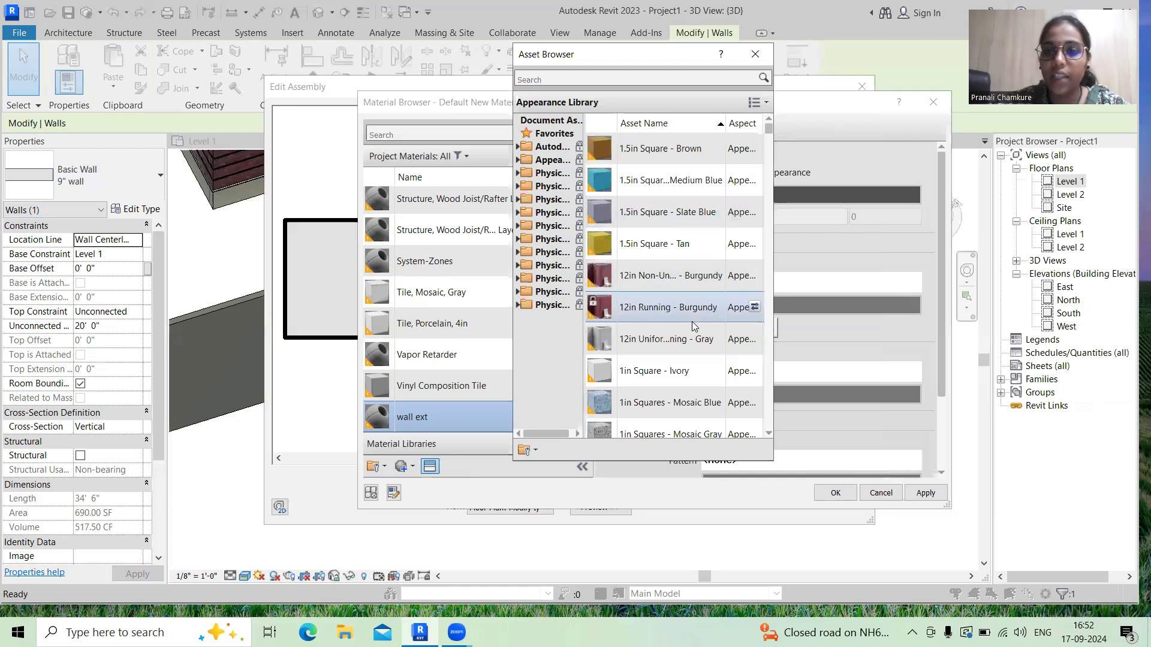
left_click_drag(776, 287, 1069, 289)
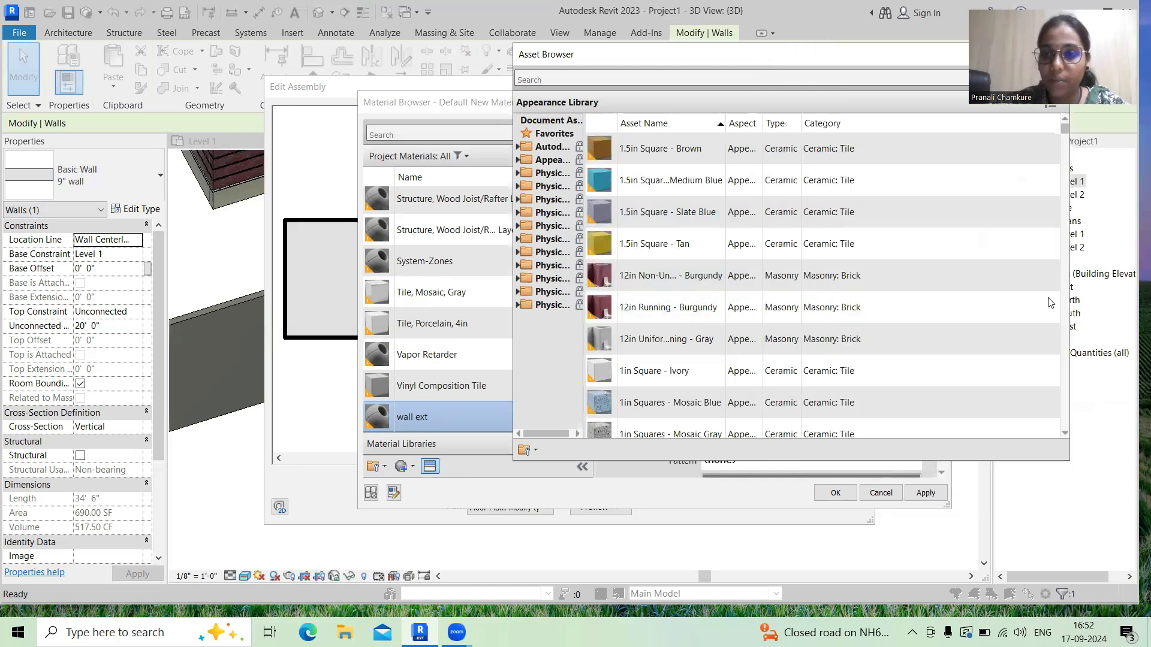
left_click(667, 339)
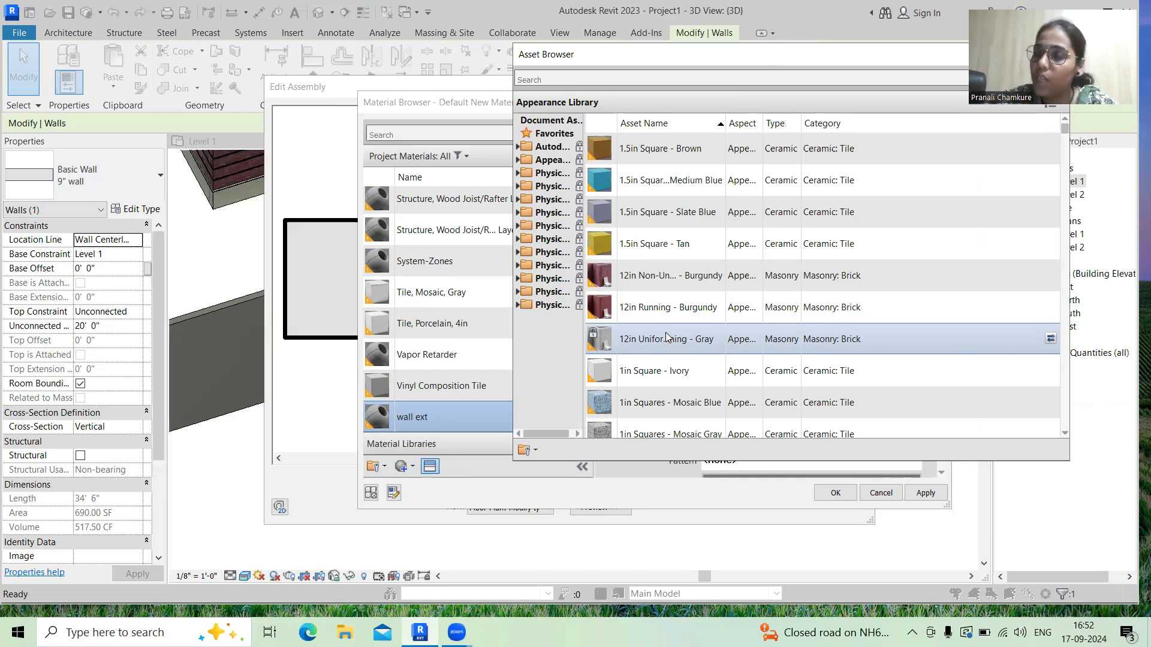
- Search the asset libraries for masonry
left_click(559, 78)
type("masory")
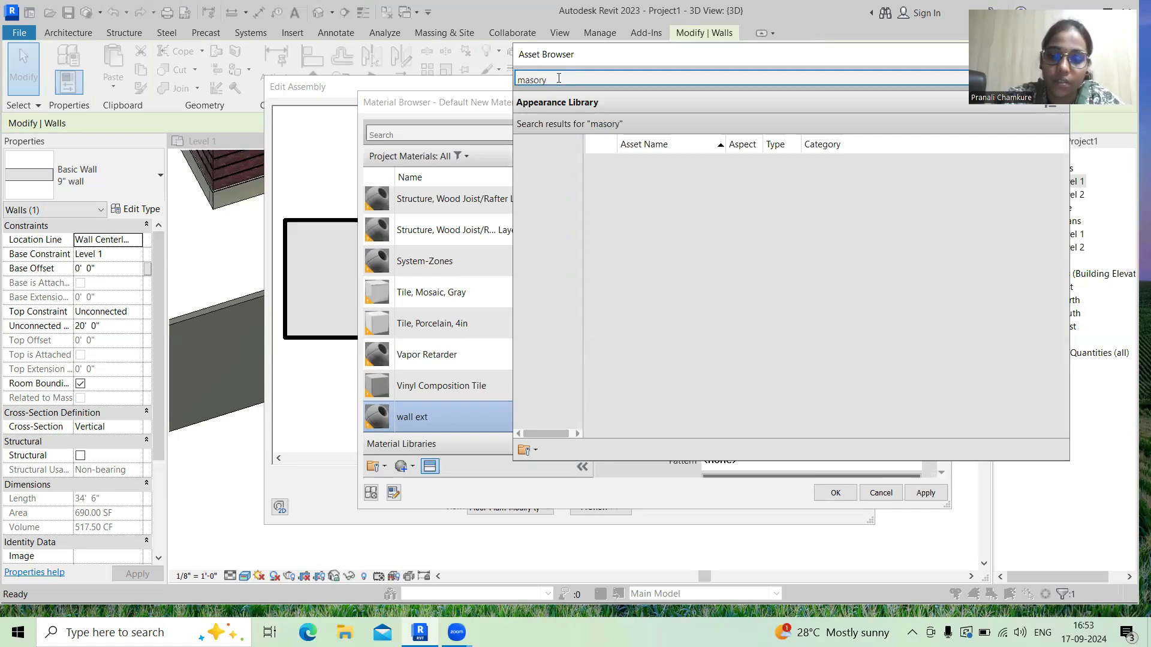
key("BackSpace")
key("BackSpace")
type("nary")
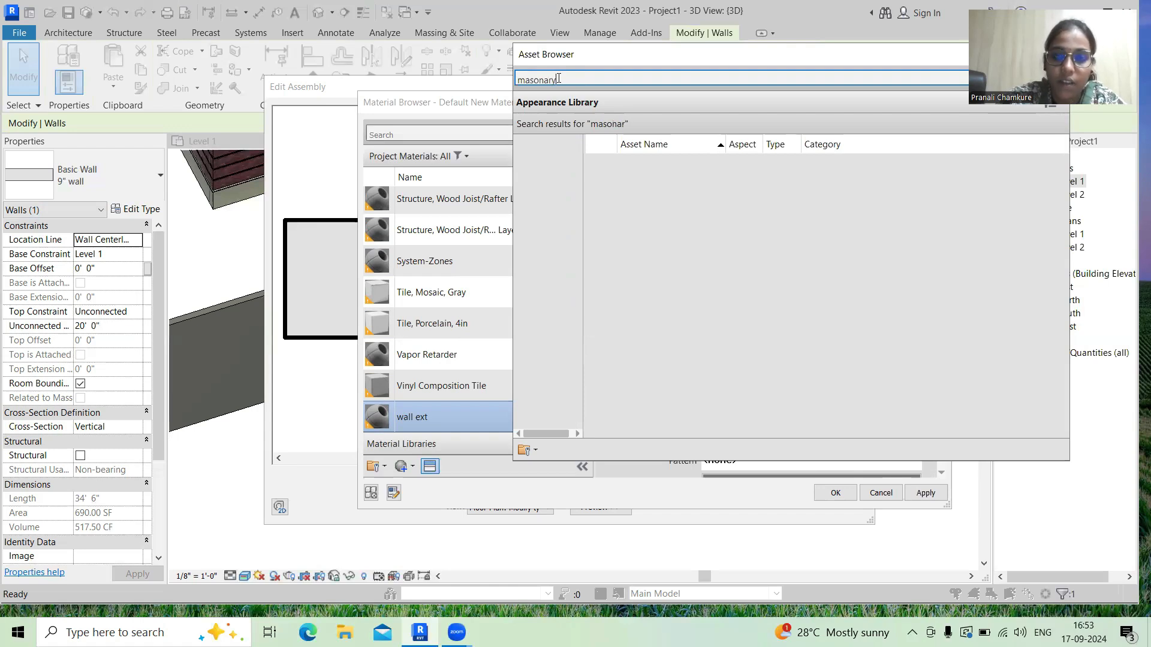
key("Return")
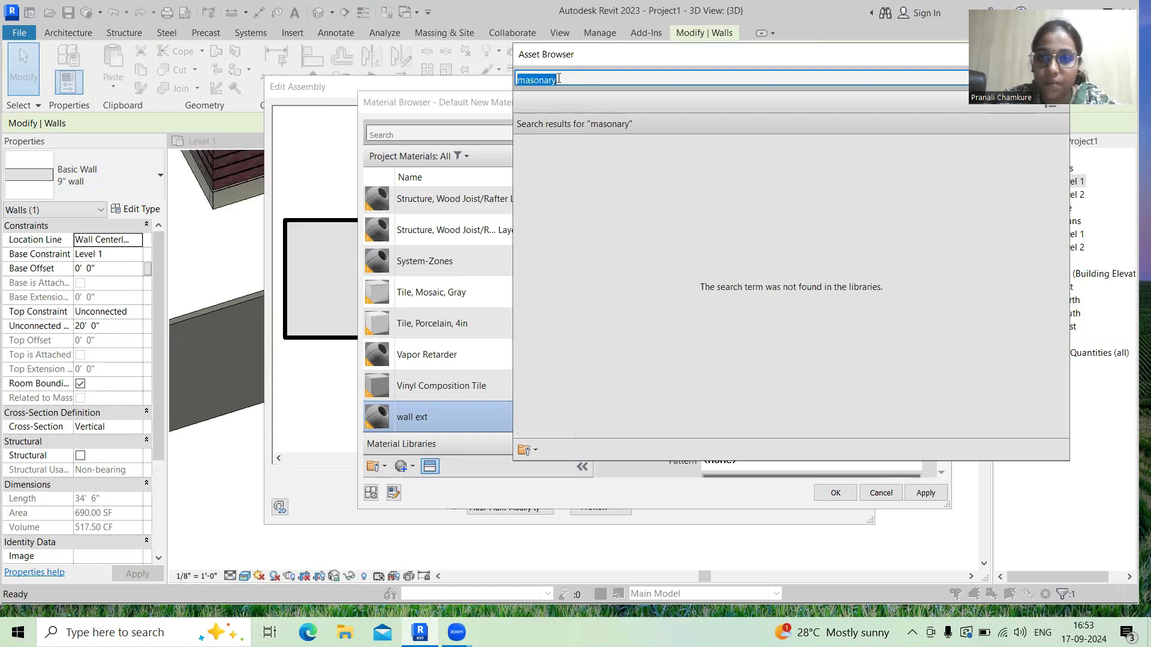
key("BackSpace")
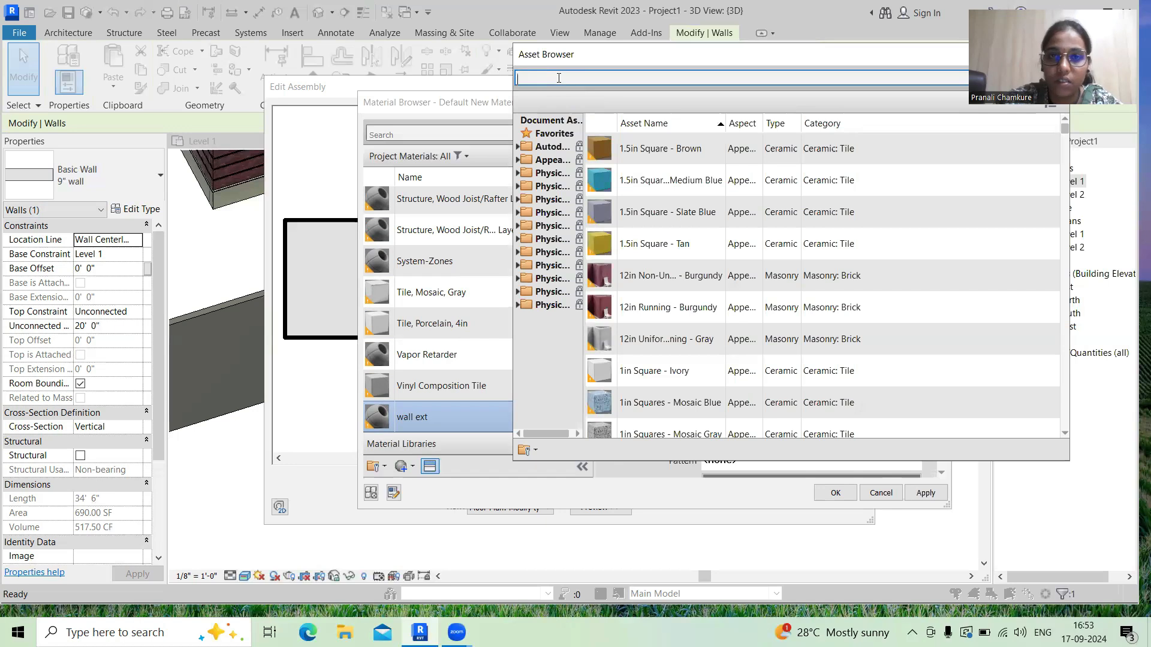
type("ma")
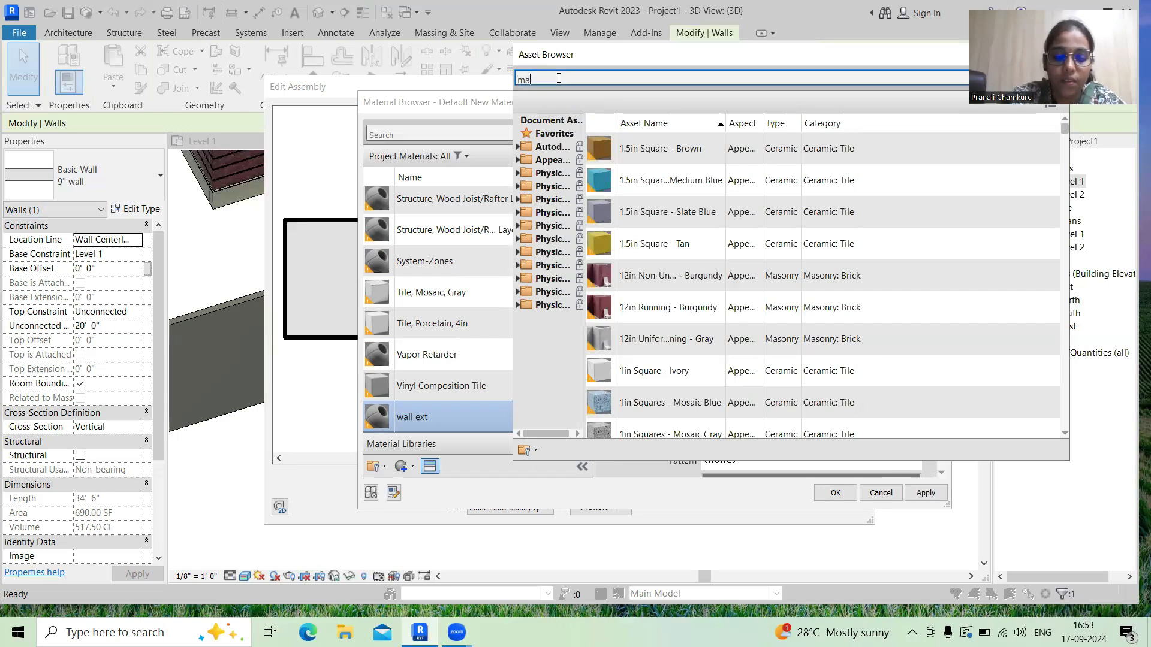
type("sonry")
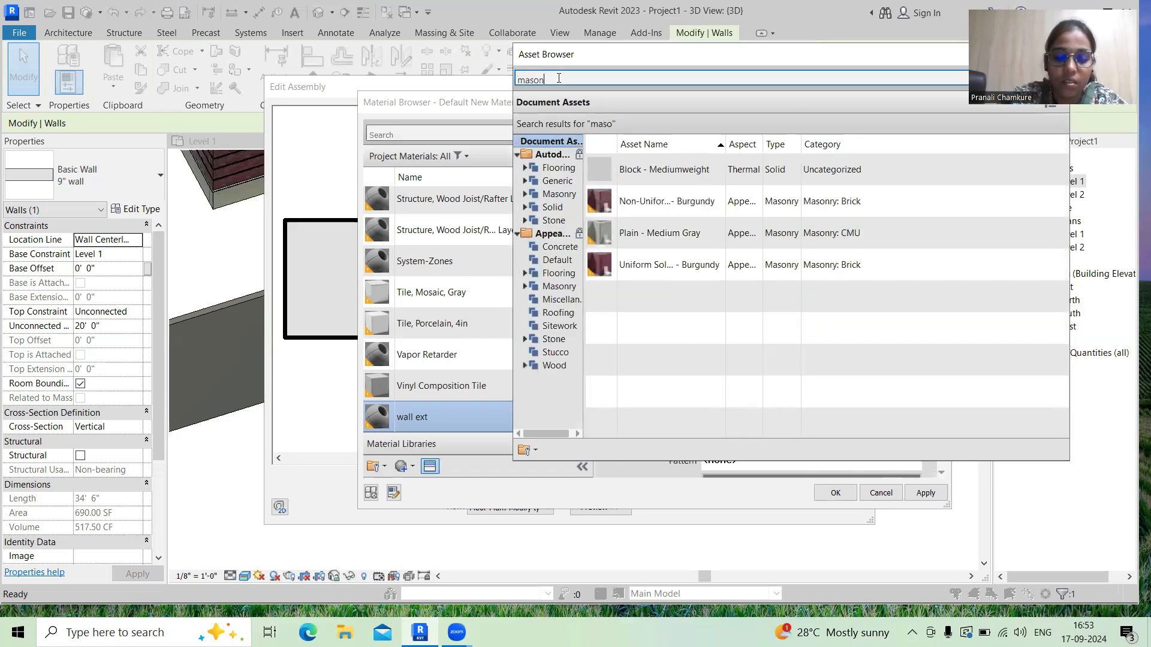
double_click(558, 78)
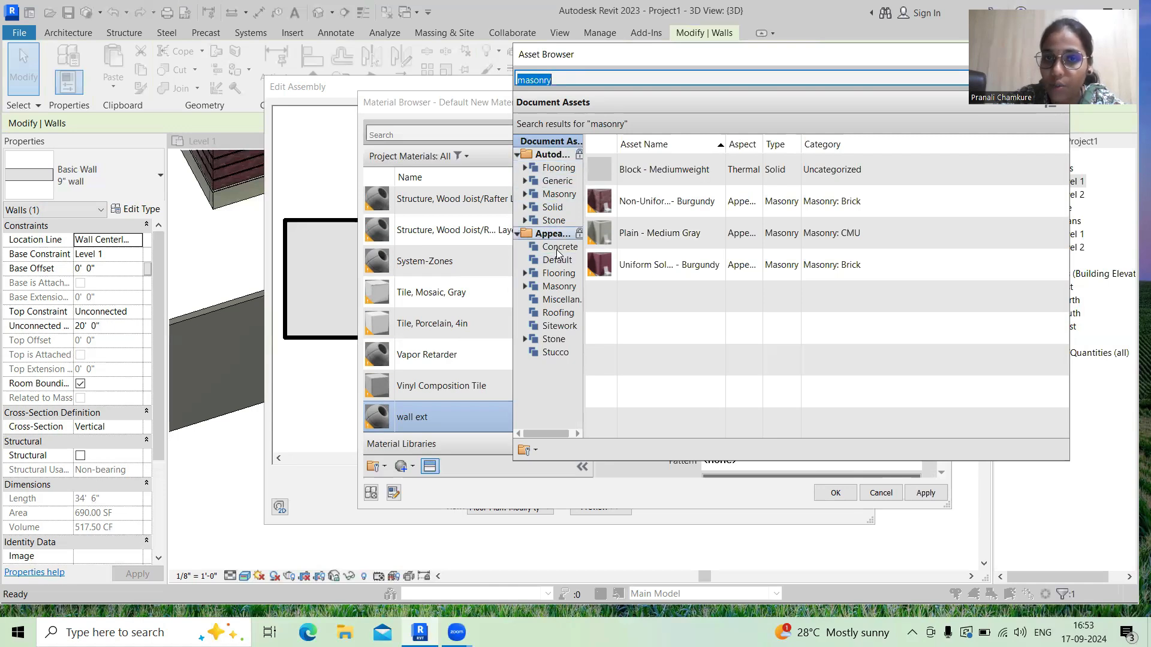
- Browse the masonry search results in the Autodesk Physical Assets and Appearance Library for a suitable brick finish
left_click(561, 196)
scroll(672, 299, "down", 5)
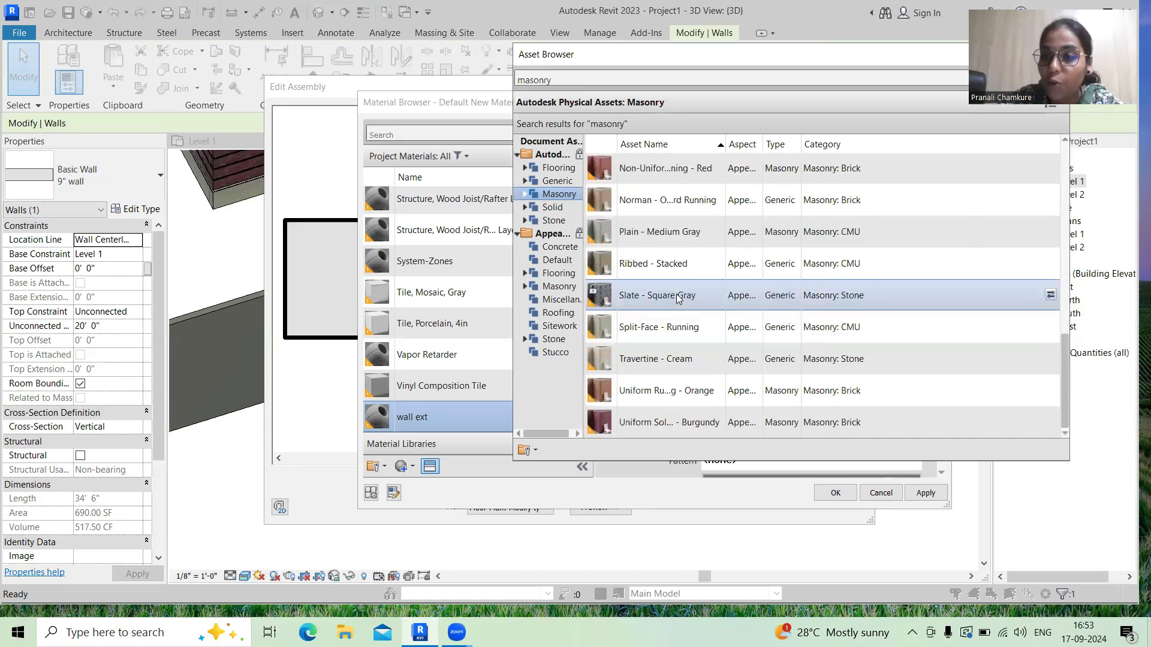
scroll(676, 301, "up", 5)
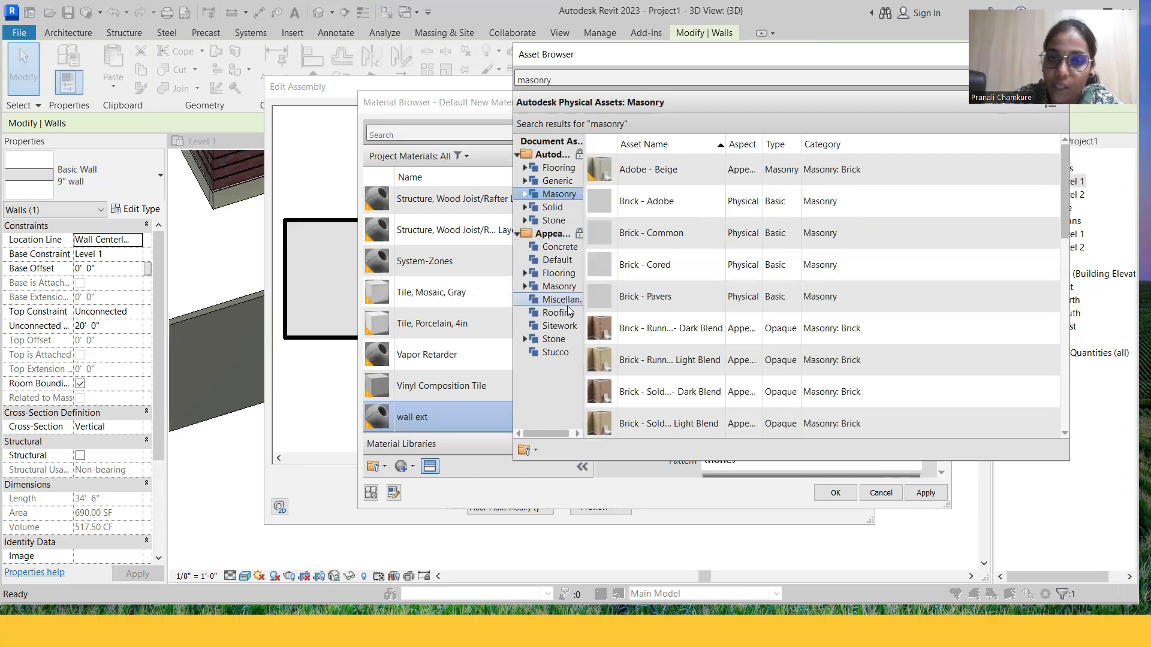
left_click(558, 286)
scroll(714, 284, "down", 20)
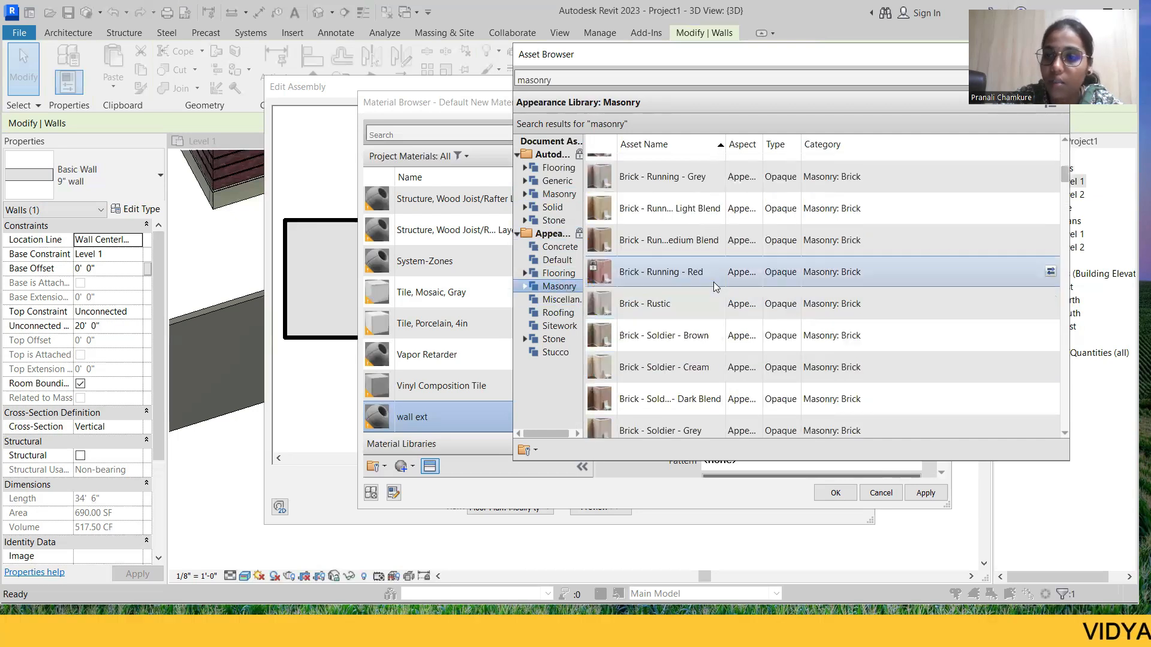
scroll(729, 300, "down", 10)
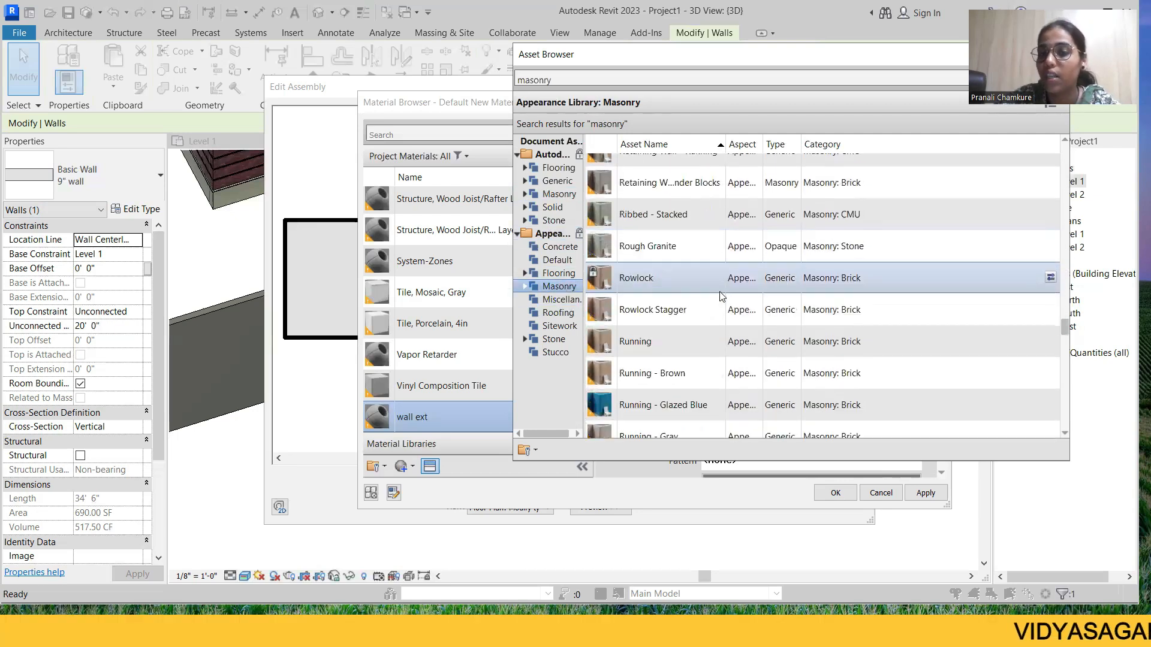
scroll(737, 303, "up", 3)
scroll(736, 303, "up", 15)
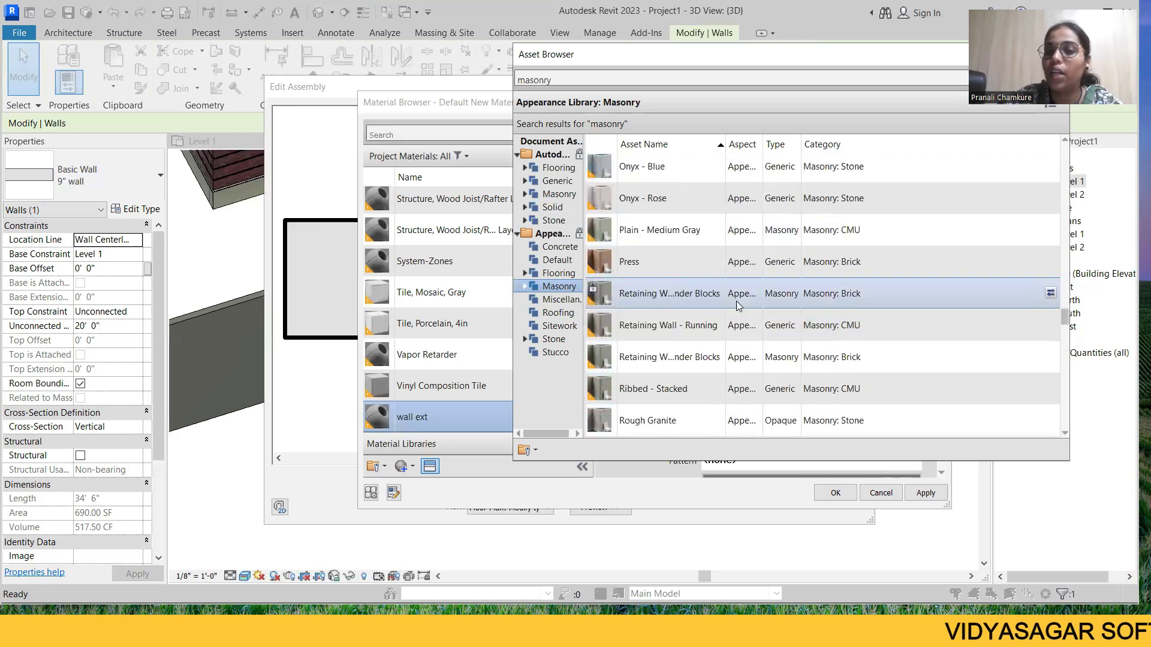
scroll(736, 301, "up", 8)
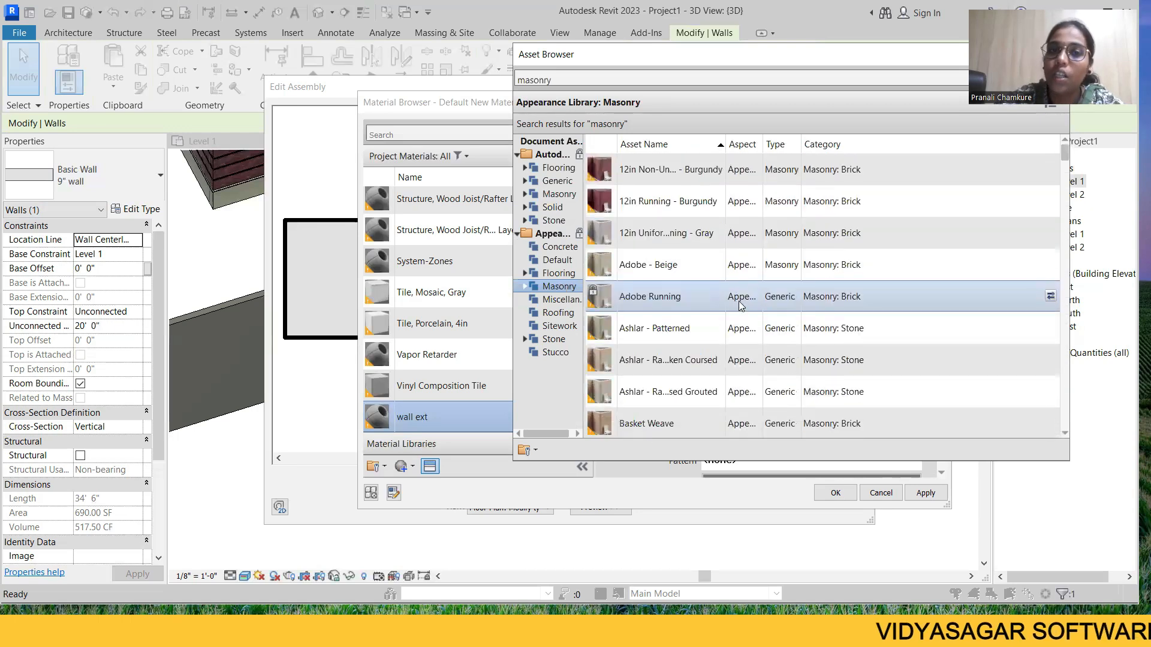
- Move the Material Browser clear and try the 12in Uniform Running - Gray, 12in Running - Burgundy and Brick - Rustic appearances on wall ext
left_click(441, 108)
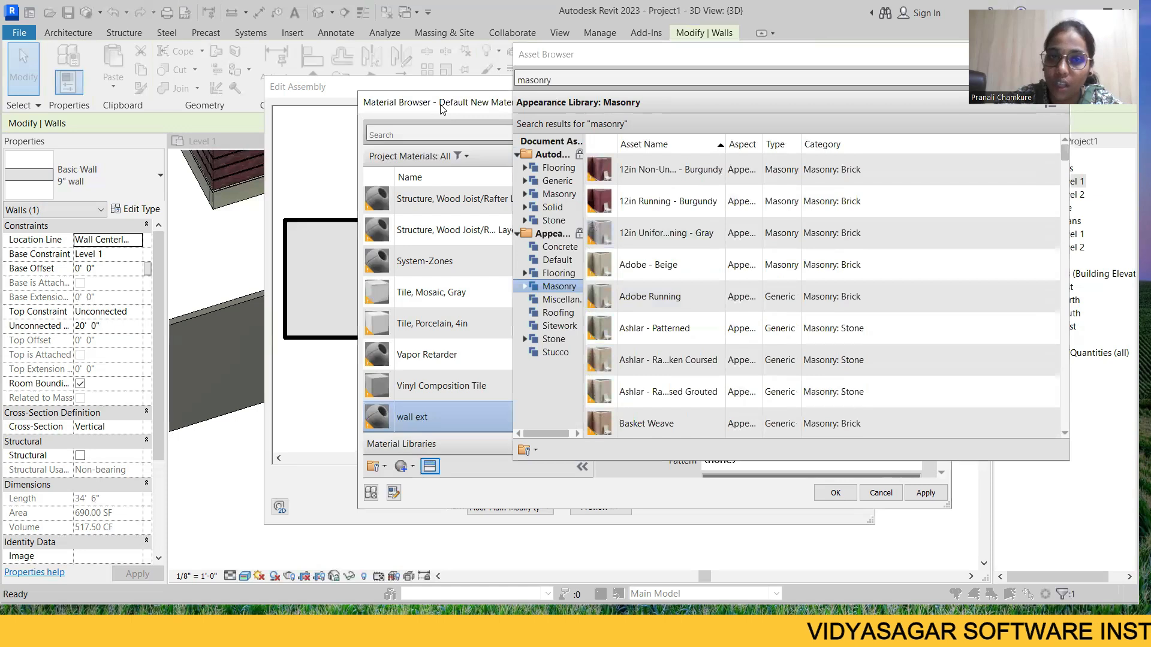
left_click_drag(441, 108, 100, 42)
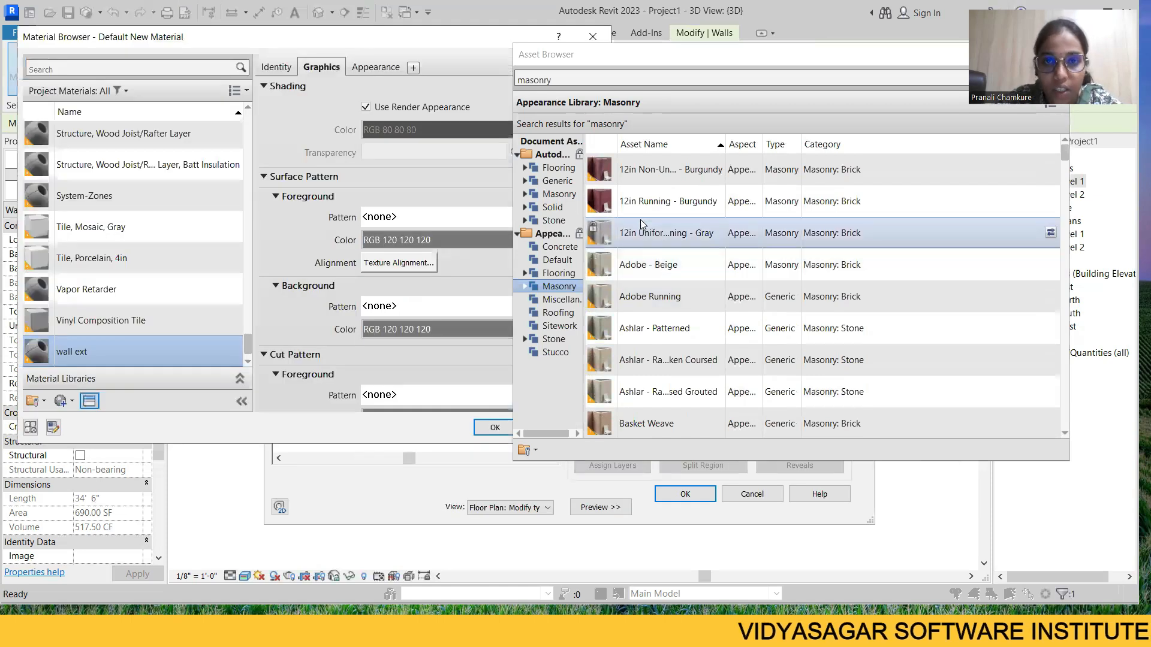
double_click(603, 235)
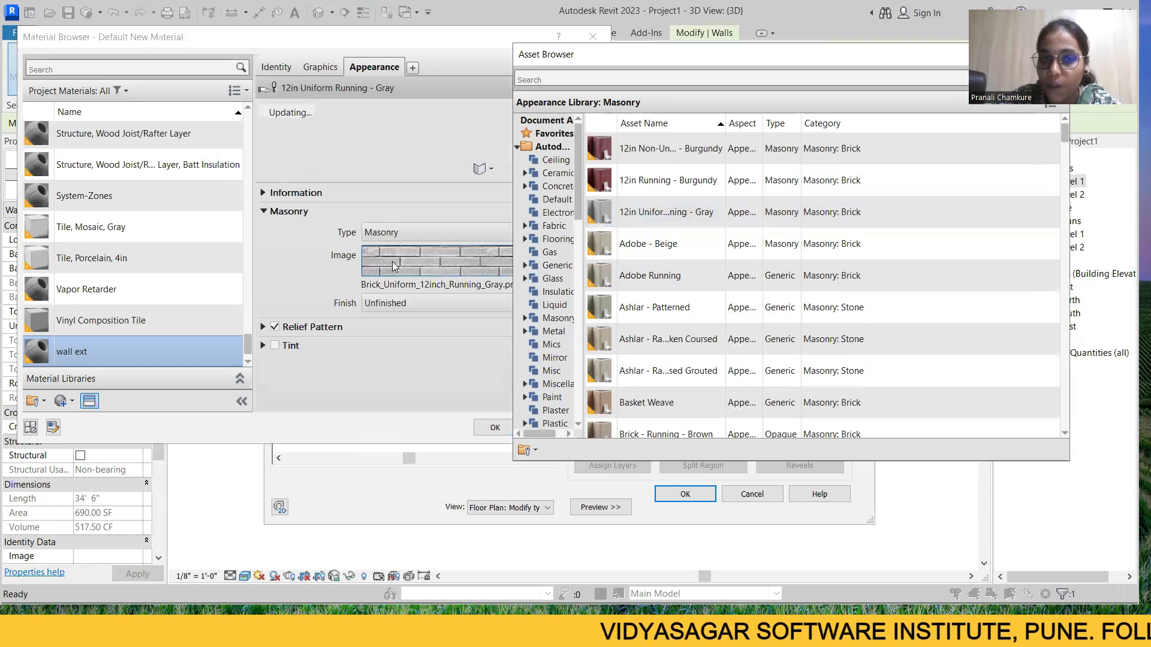
double_click(602, 179)
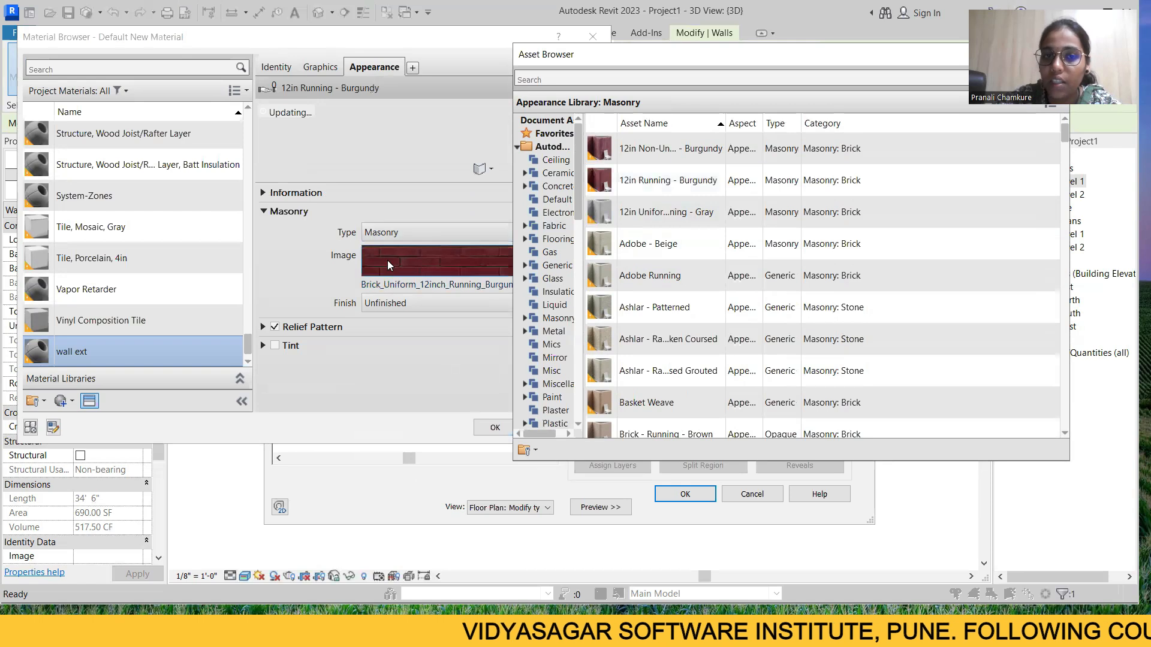
scroll(641, 388, "down", 2)
scroll(642, 389, "down", 2)
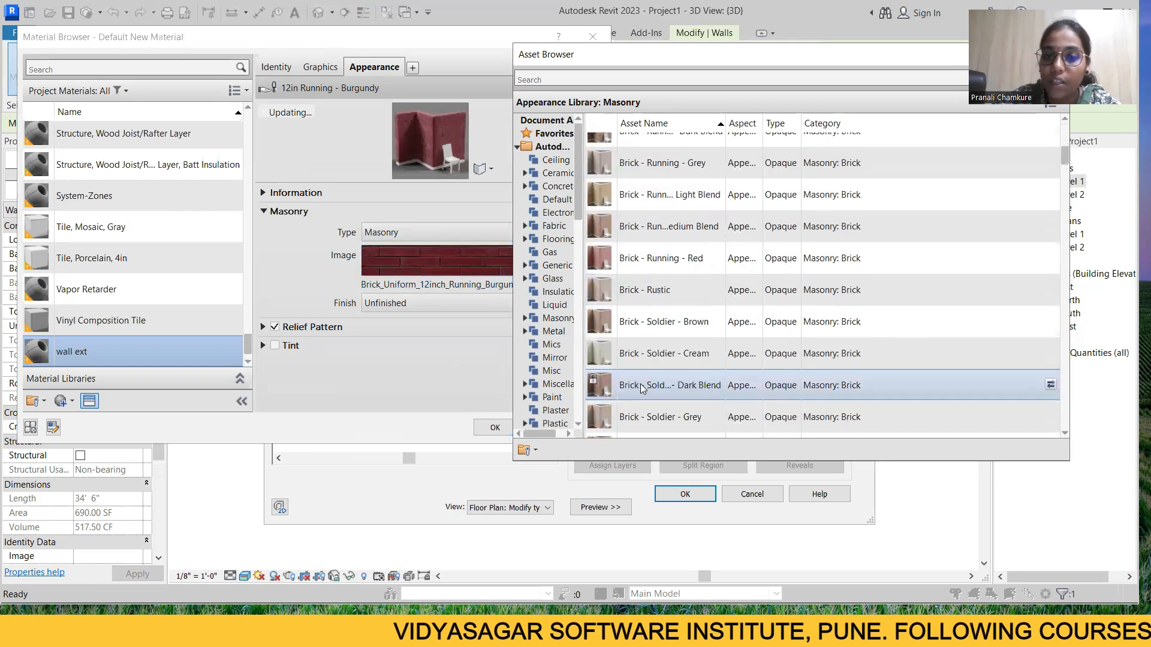
double_click(604, 291)
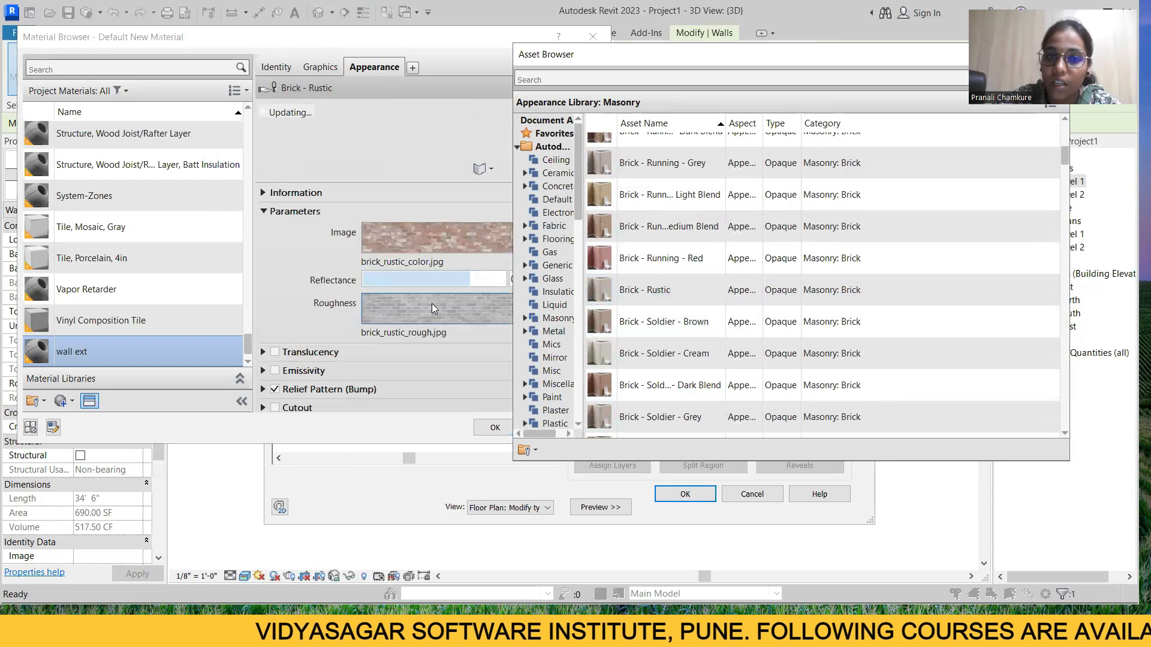
- Give wall ext the Brick - Running - Red appearance and accept it as the structure material of the 9" wall 2 type
double_click(607, 265)
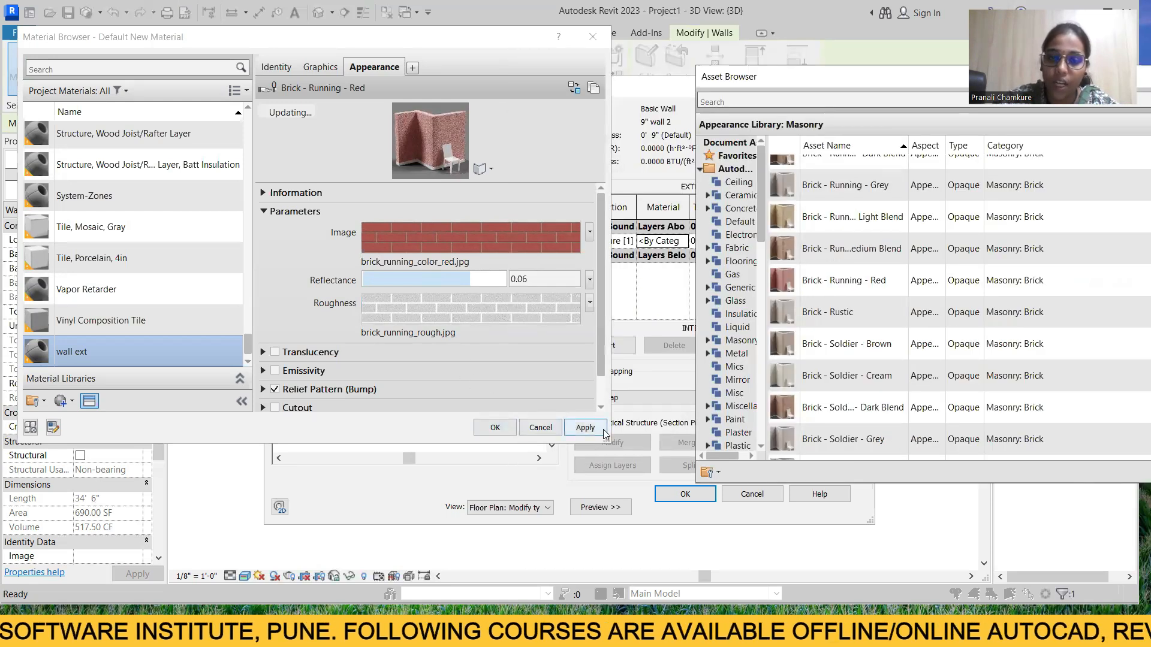
left_click(584, 428)
left_click(495, 428)
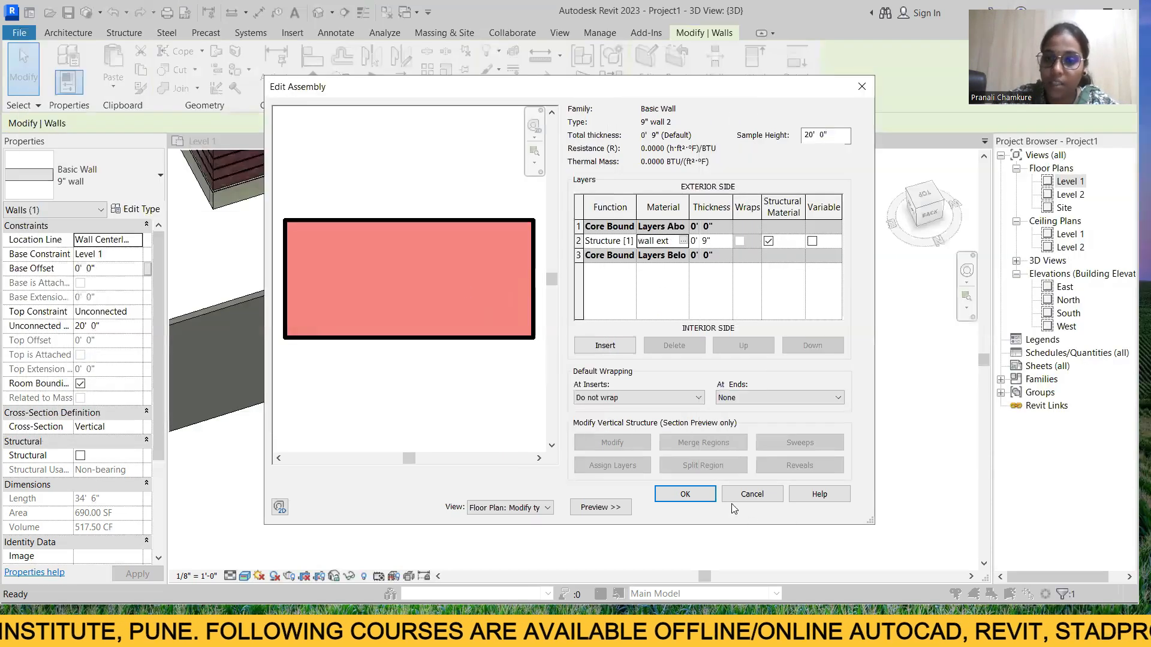
left_click(682, 492)
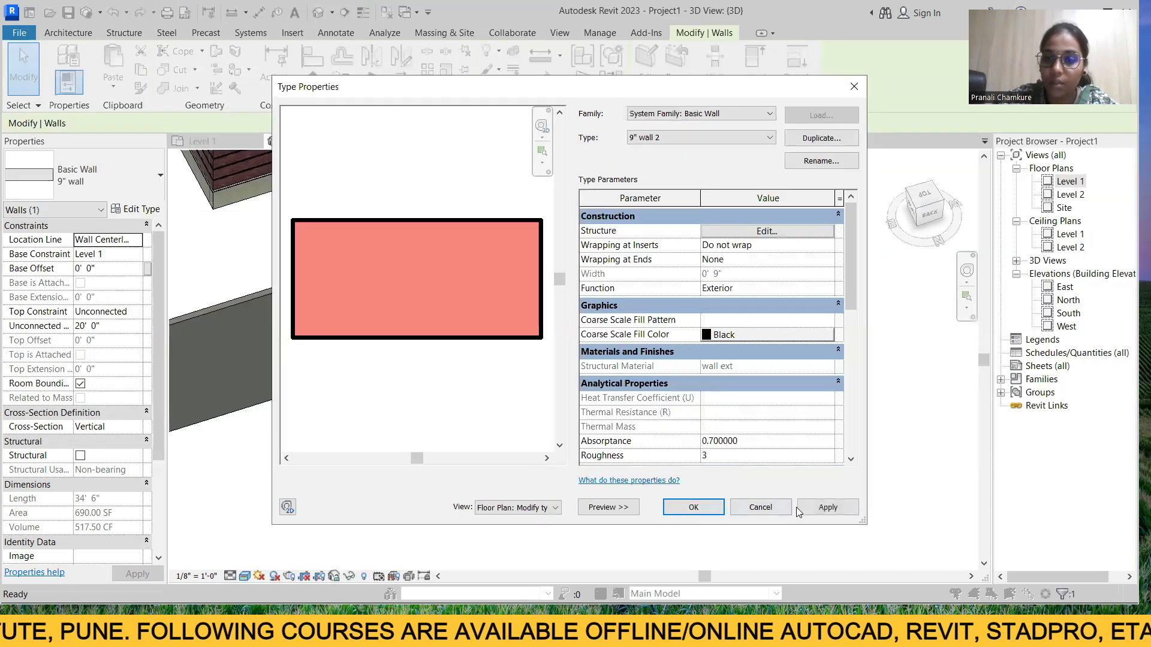
left_click(707, 508)
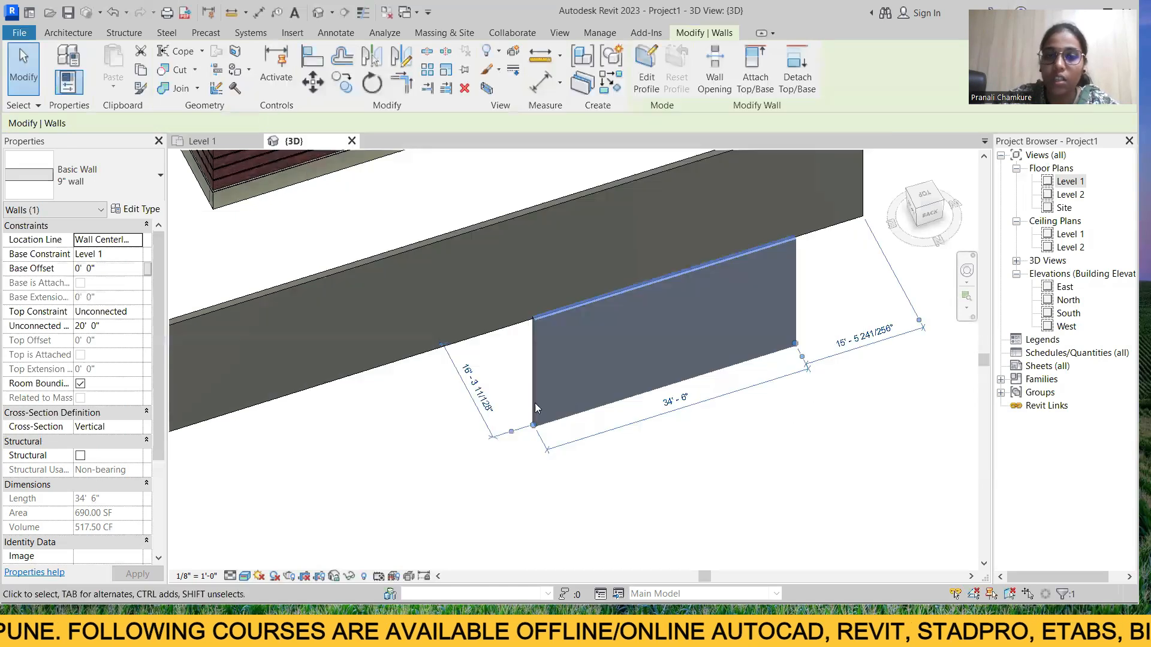
- Deselect the wall and examine its brick texture up close and from both sides in the 3D view
left_click(636, 445)
scroll(640, 360, "up", 5)
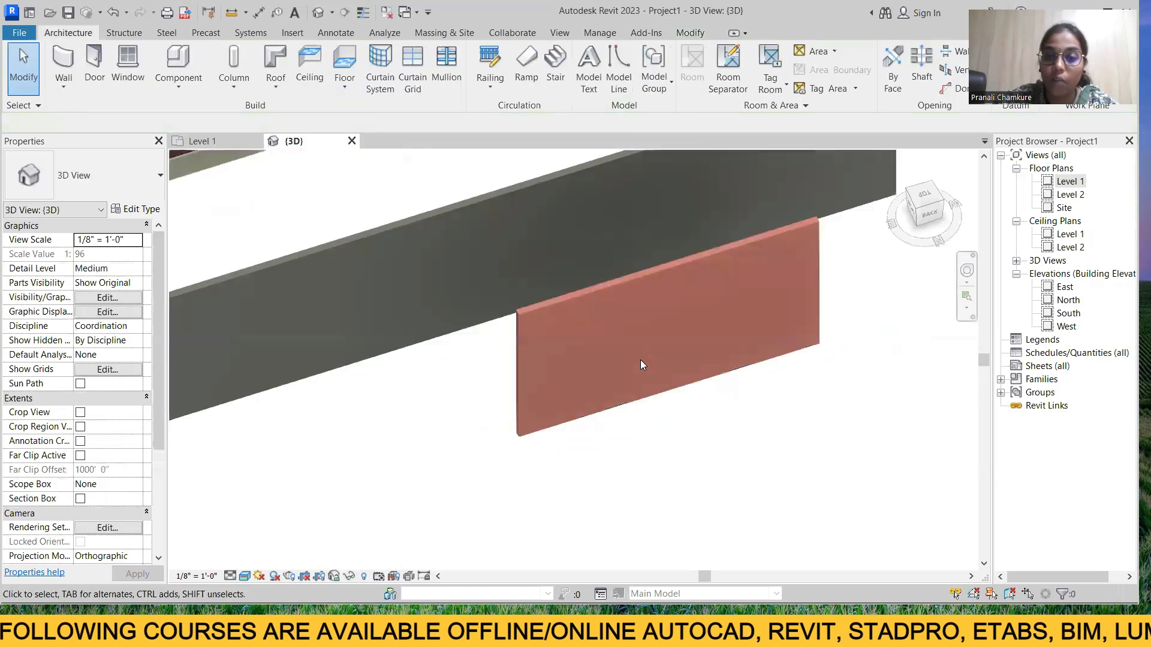
scroll(635, 390, "up", 5)
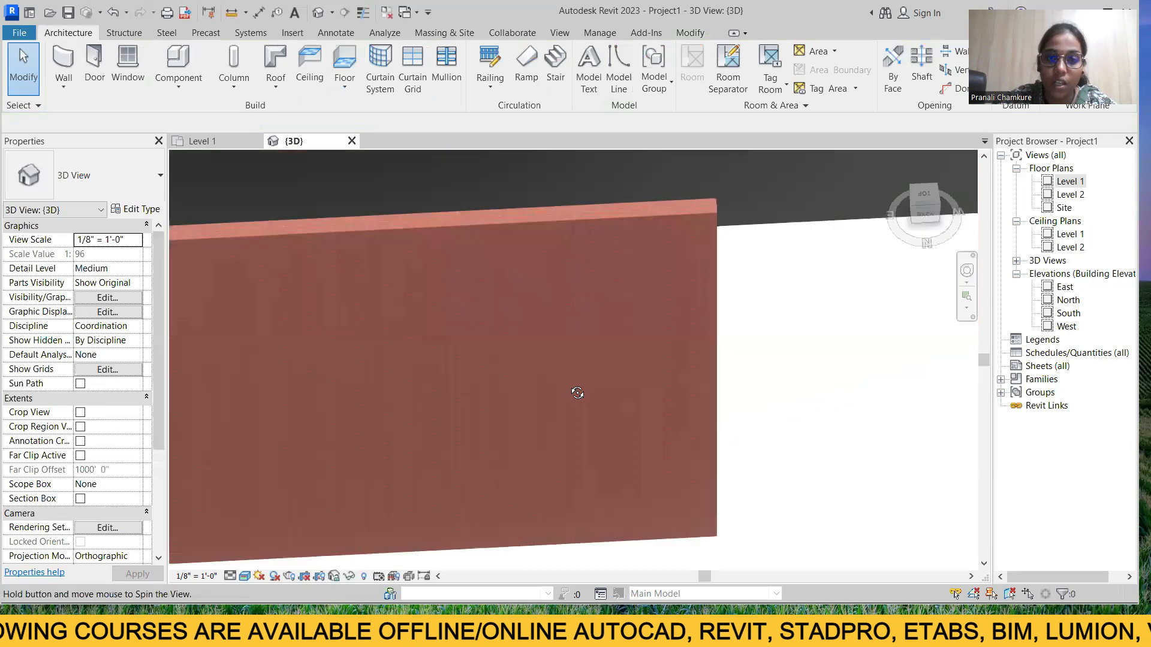
scroll(445, 312, "up", 3)
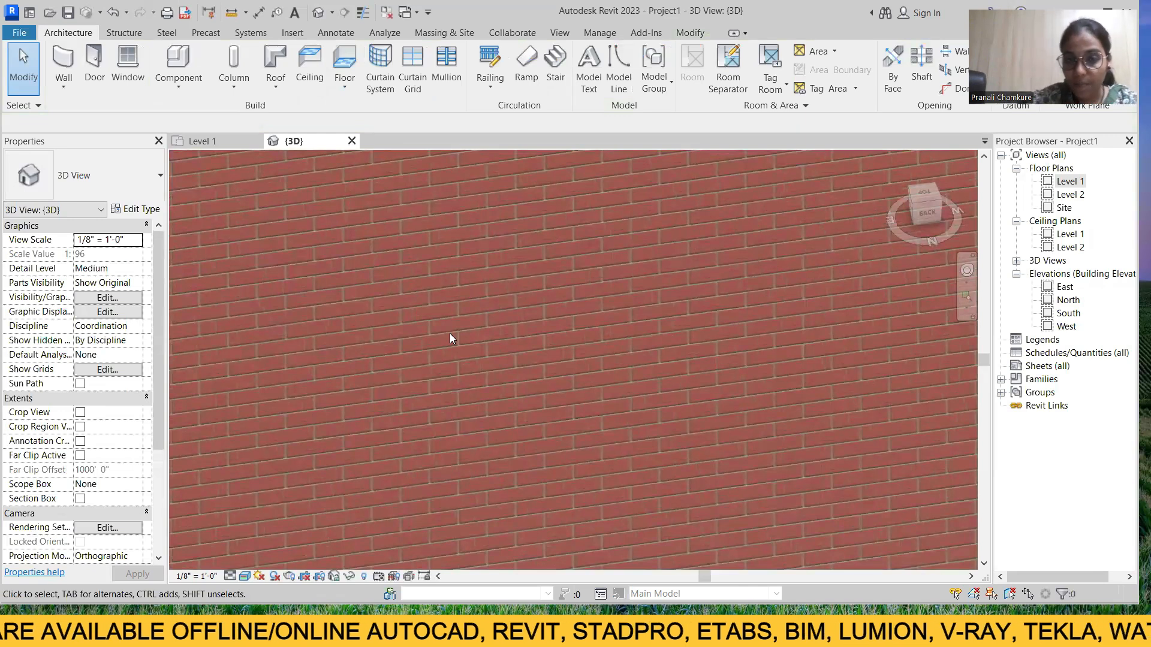
scroll(453, 336, "down", 8)
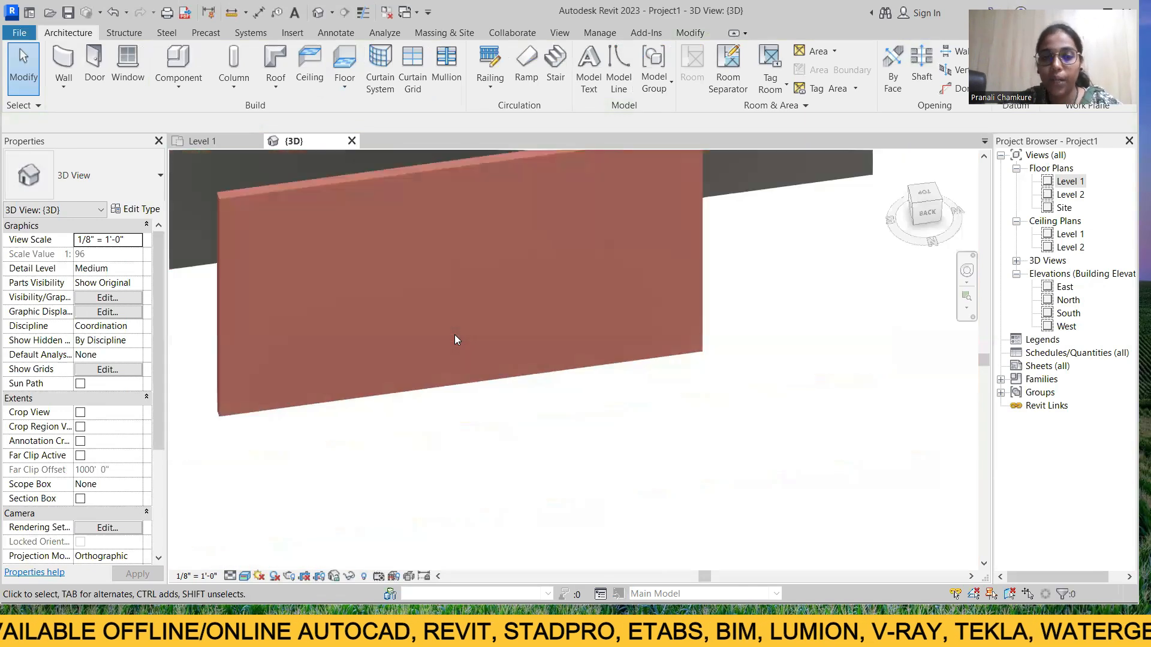
middle_click_drag(564, 355, 329, 342, "shift")
scroll(446, 181, "up", 3)
middle_click_drag(471, 205, 484, 328)
scroll(516, 292, "up", 6)
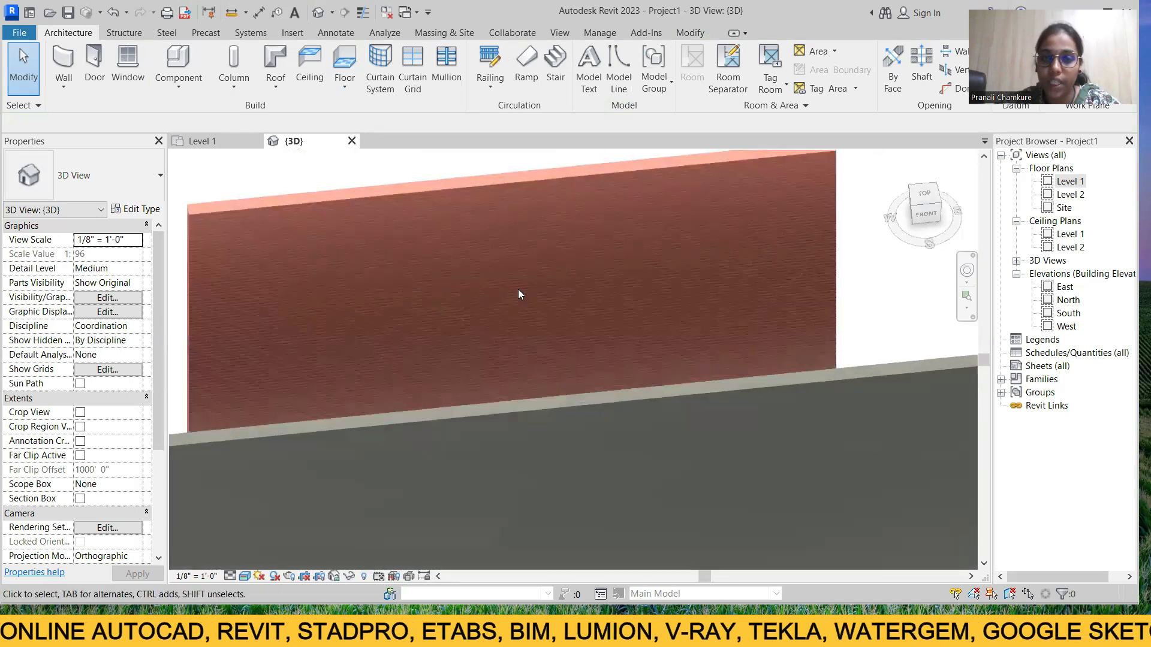
scroll(452, 267, "down", 2)
scroll(452, 271, "down", 3)
middle_click_drag(430, 267, 514, 319, "shift")
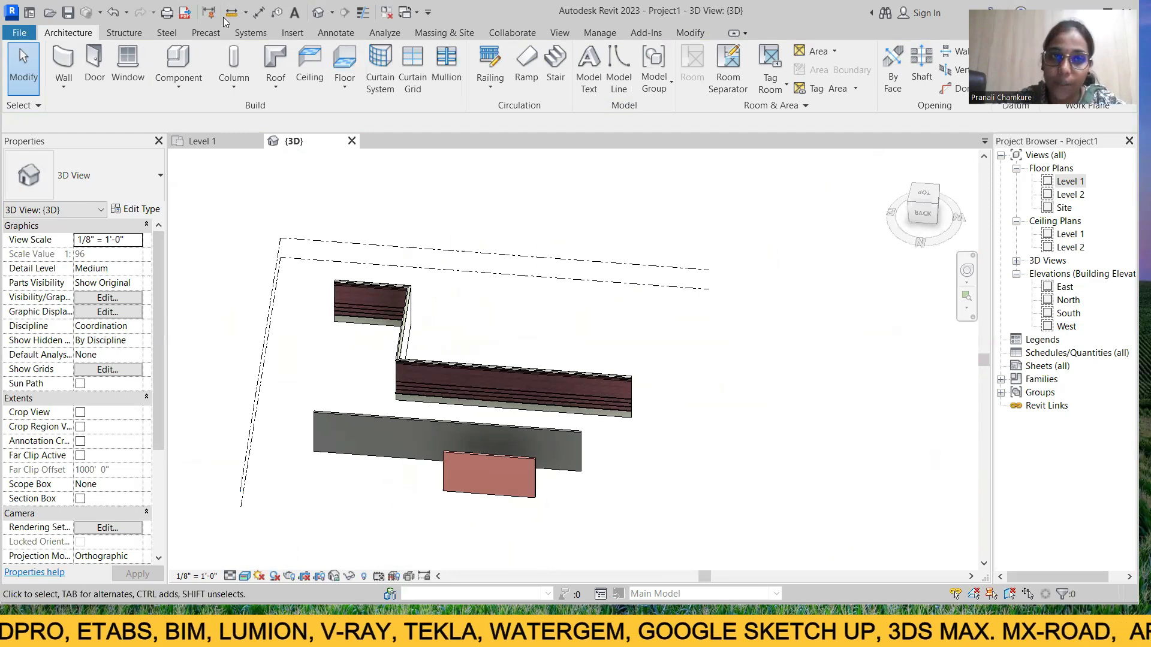
- Open the project's materials, create a new material and rename it wall int
left_click(596, 34)
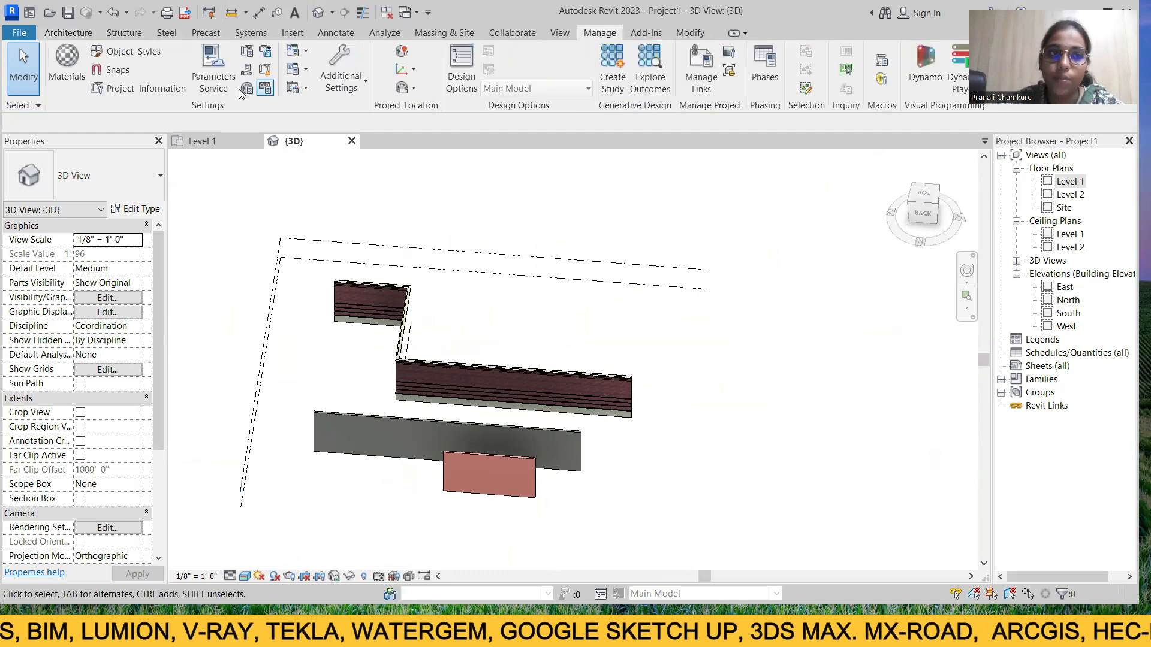
left_click(67, 66)
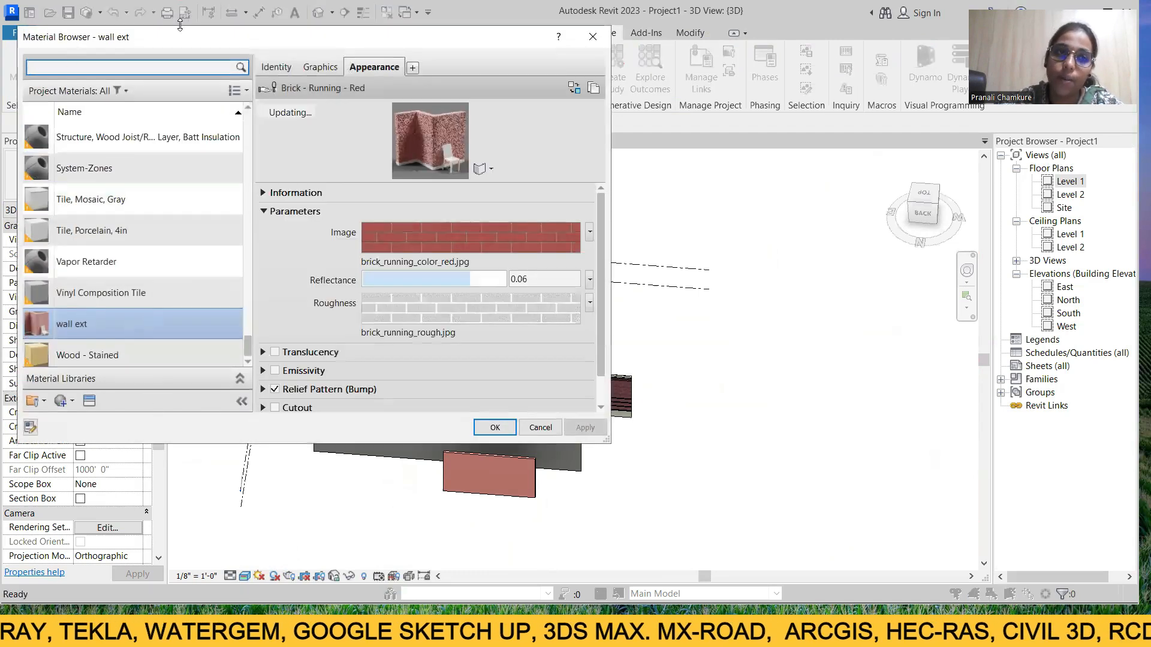
left_click(71, 406)
left_click(82, 424)
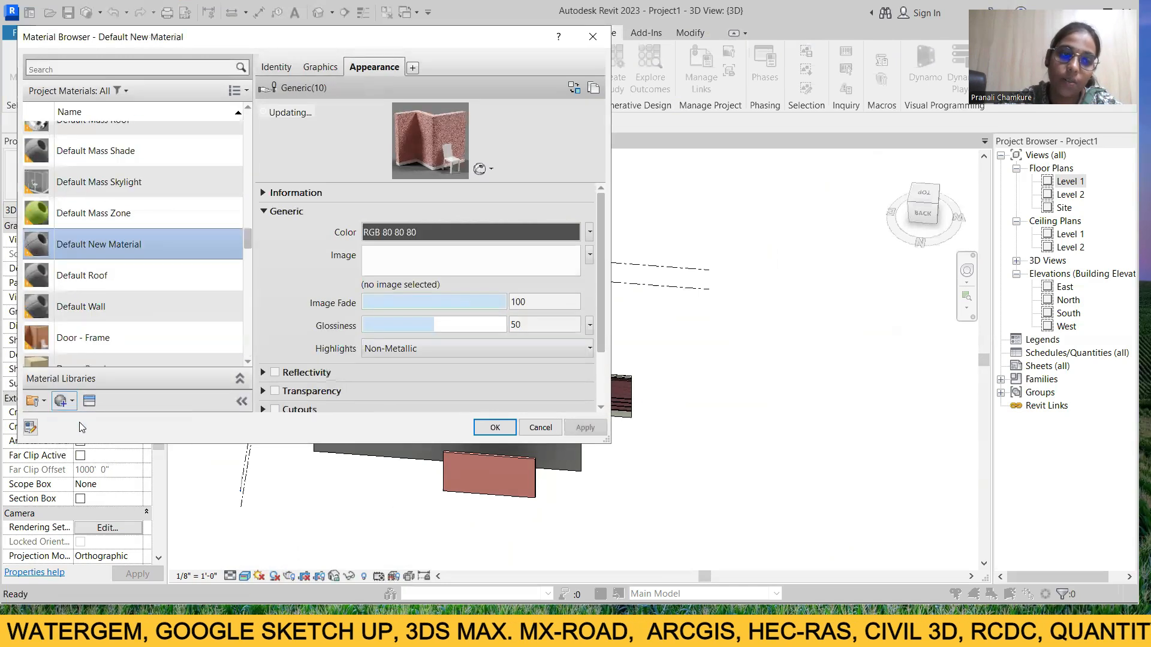
right_click(116, 234)
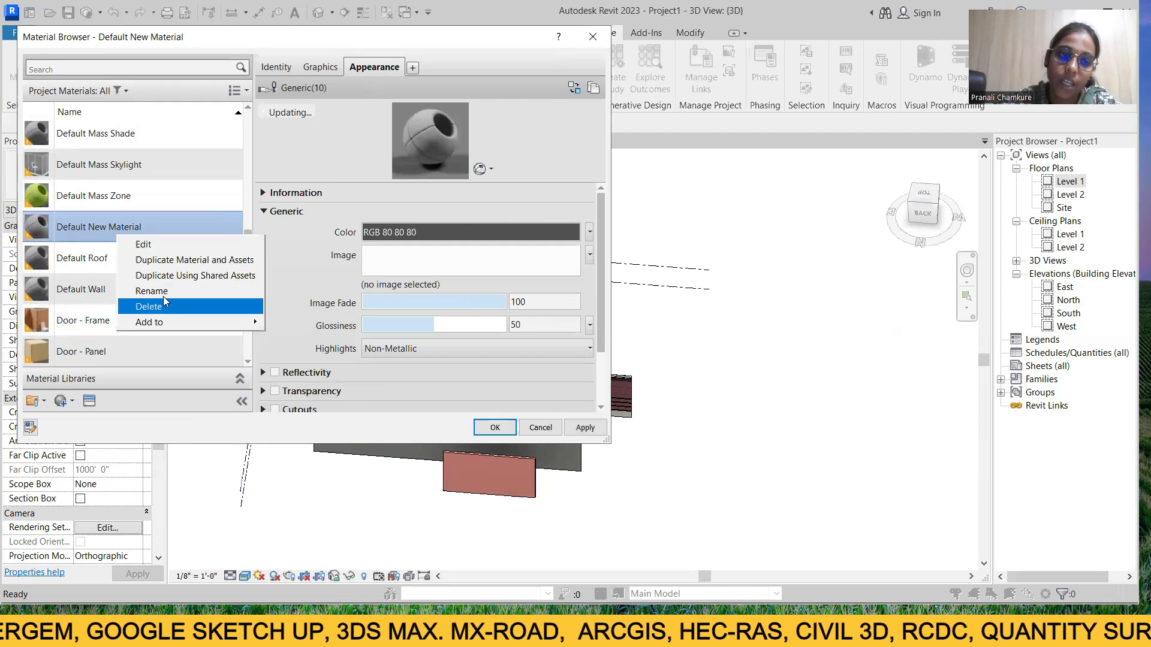
left_click(157, 291)
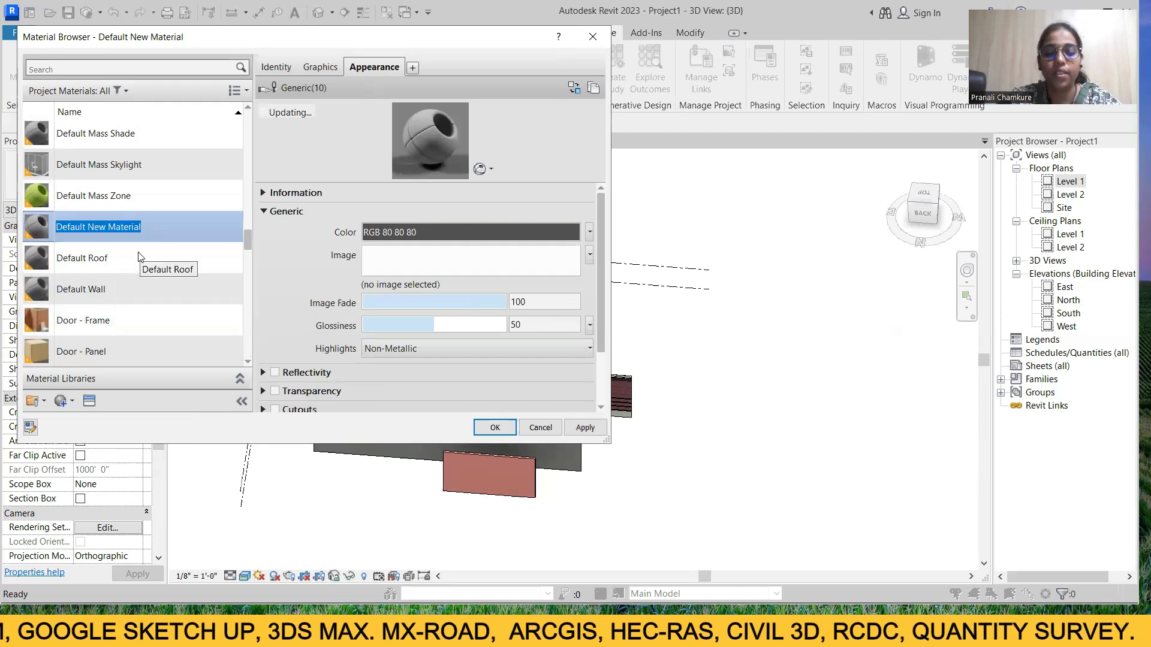
type("w")
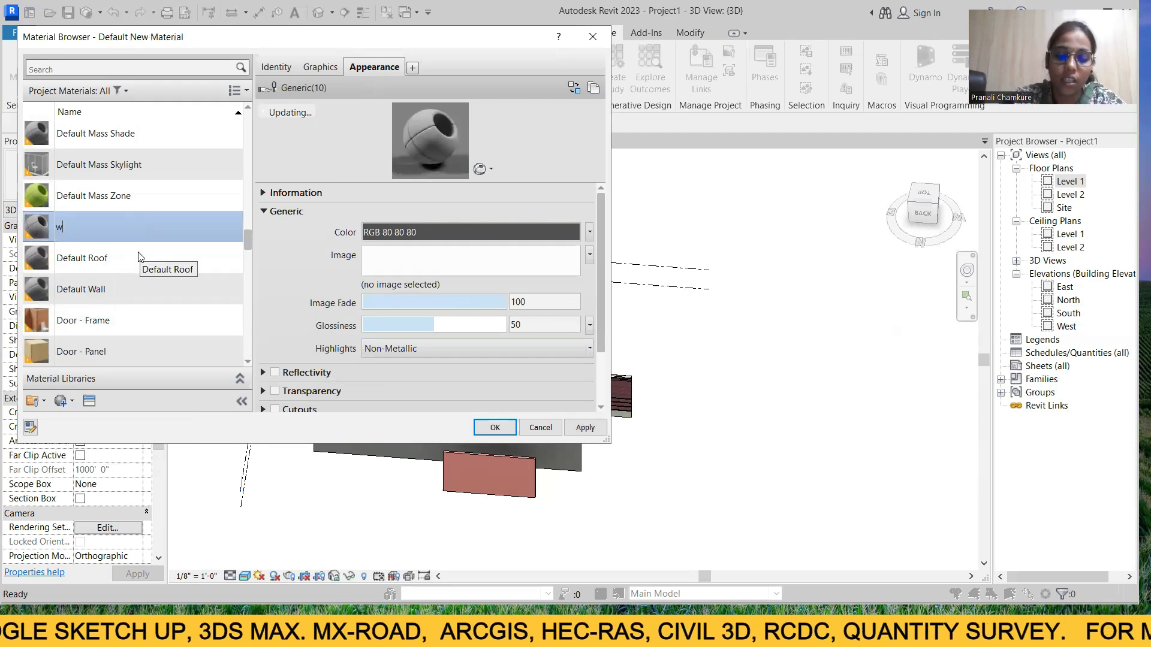
type("all")
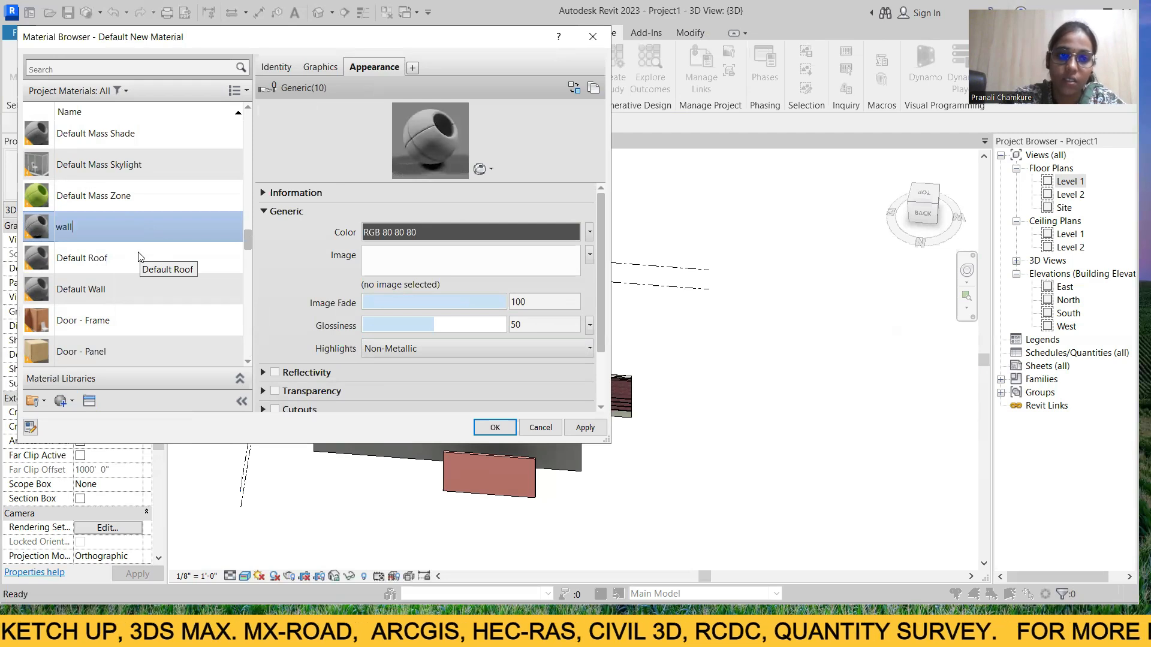
type(" int")
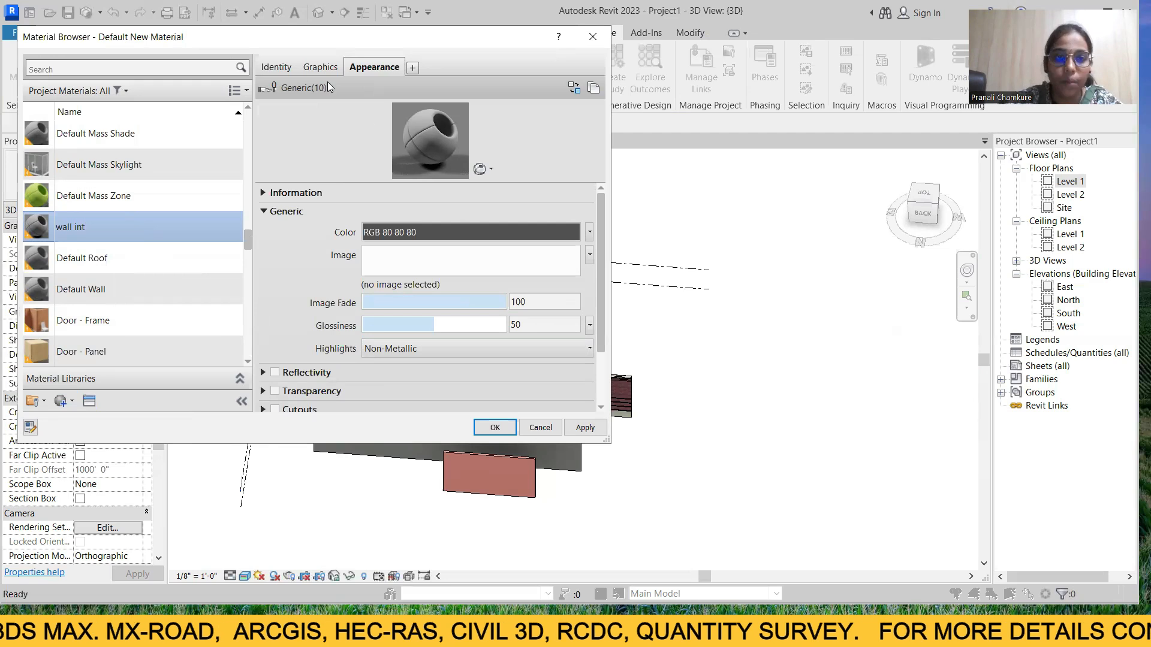
- Enable Use Render Appearance for wall int and search the asset libraries for paint
left_click(320, 68)
left_click(366, 107)
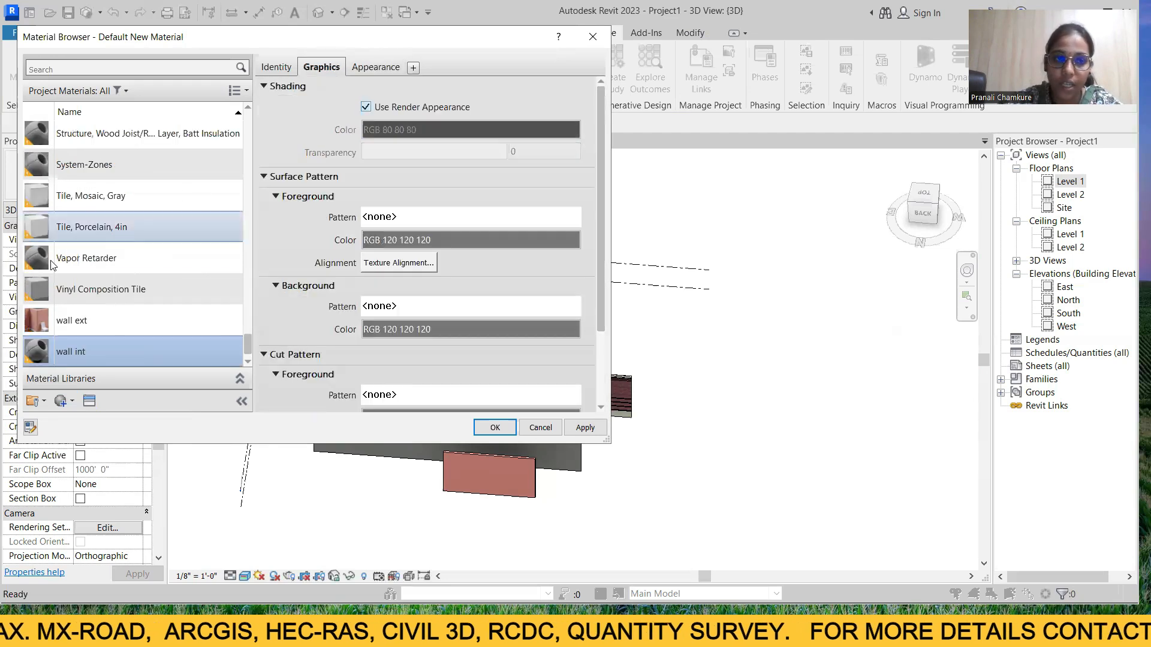
left_click(63, 401)
left_click(659, 100)
type("paint")
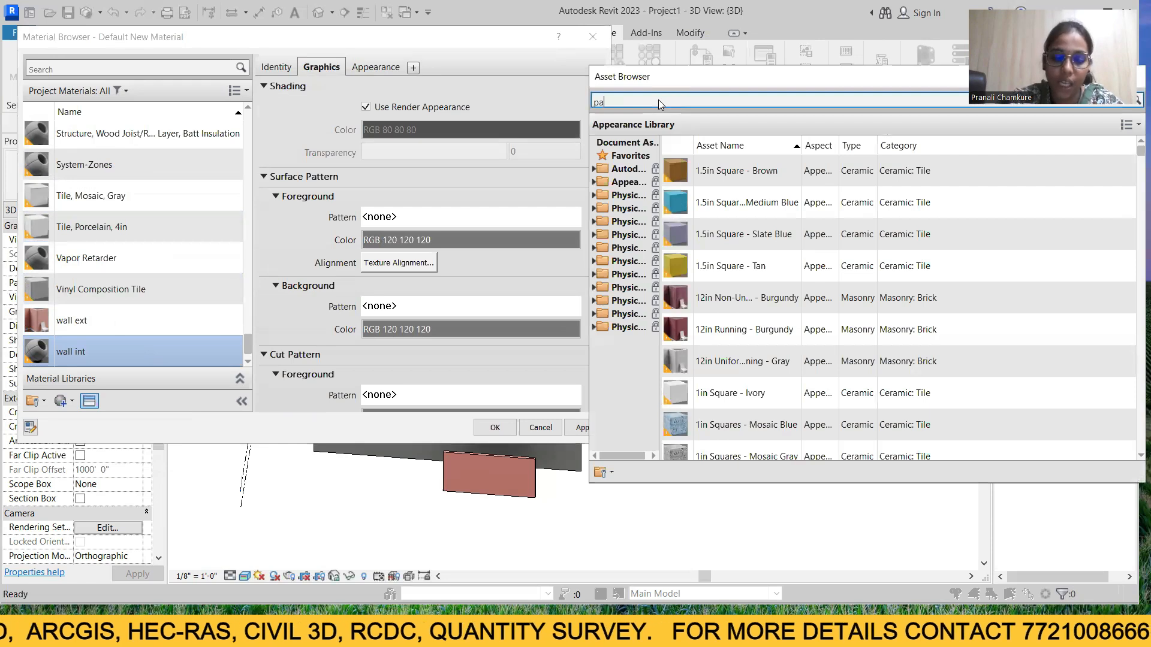
key("Return")
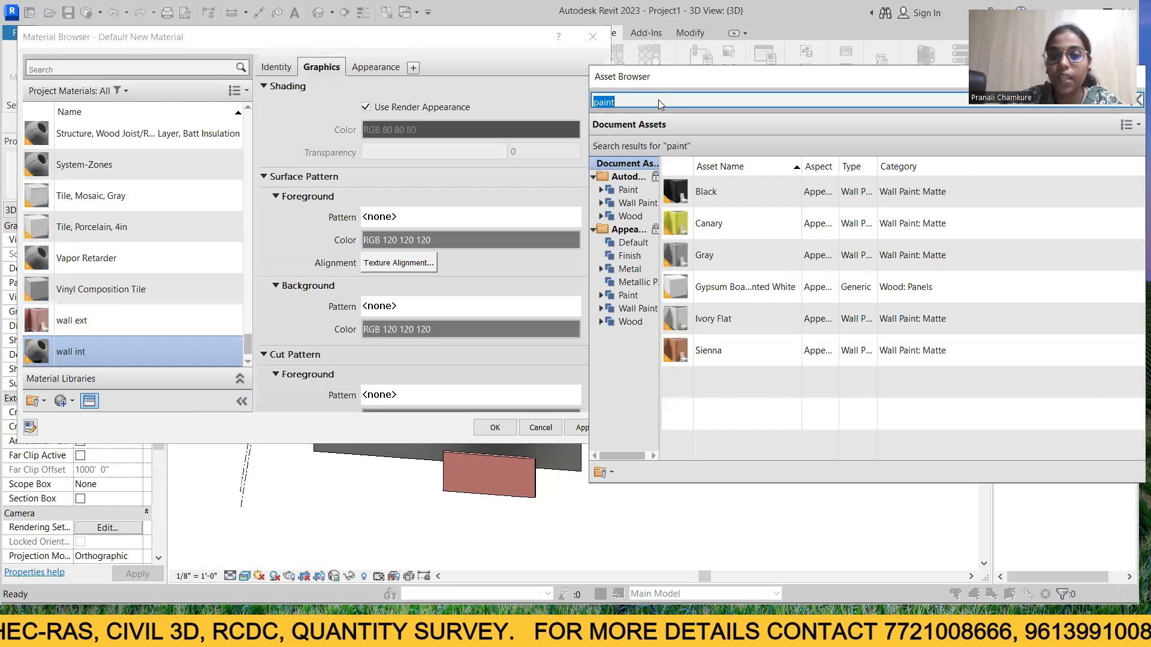
- Assign the glossy Periwinkle asset from the Appearance Library's Wall Paint category to wall int
left_click(632, 309)
scroll(744, 305, "down", 10)
scroll(746, 307, "down", 4)
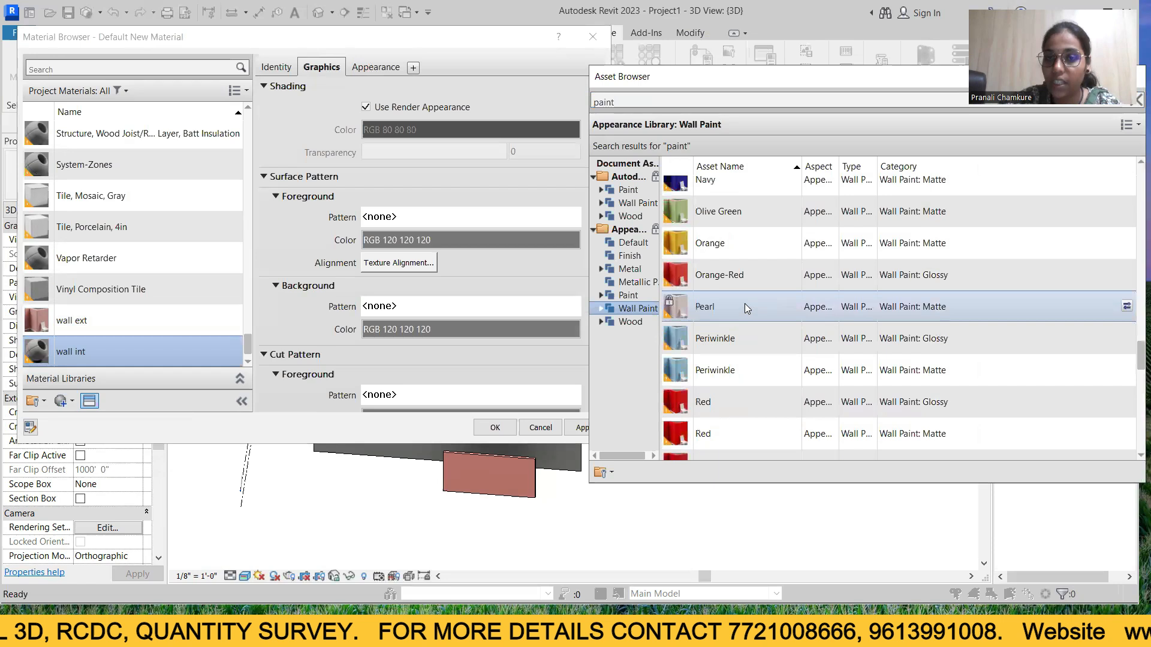
double_click(742, 339)
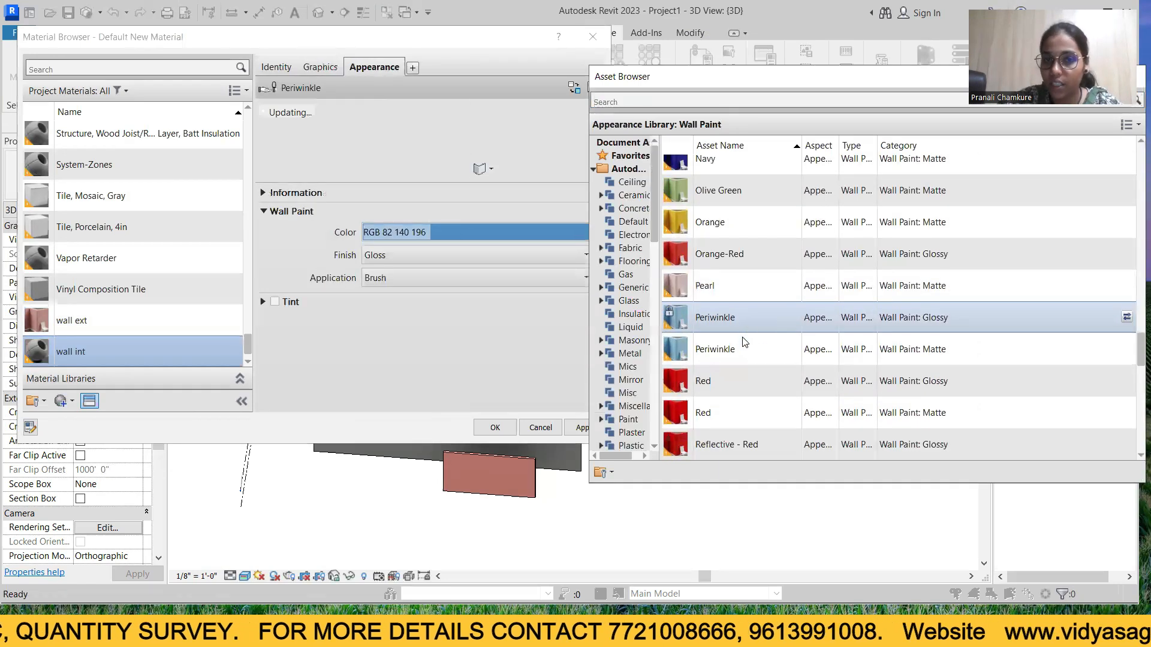
- Replace wall int's appearance asset with the matte Olive Green wall paint and choose Spray as its application
double_click(729, 193)
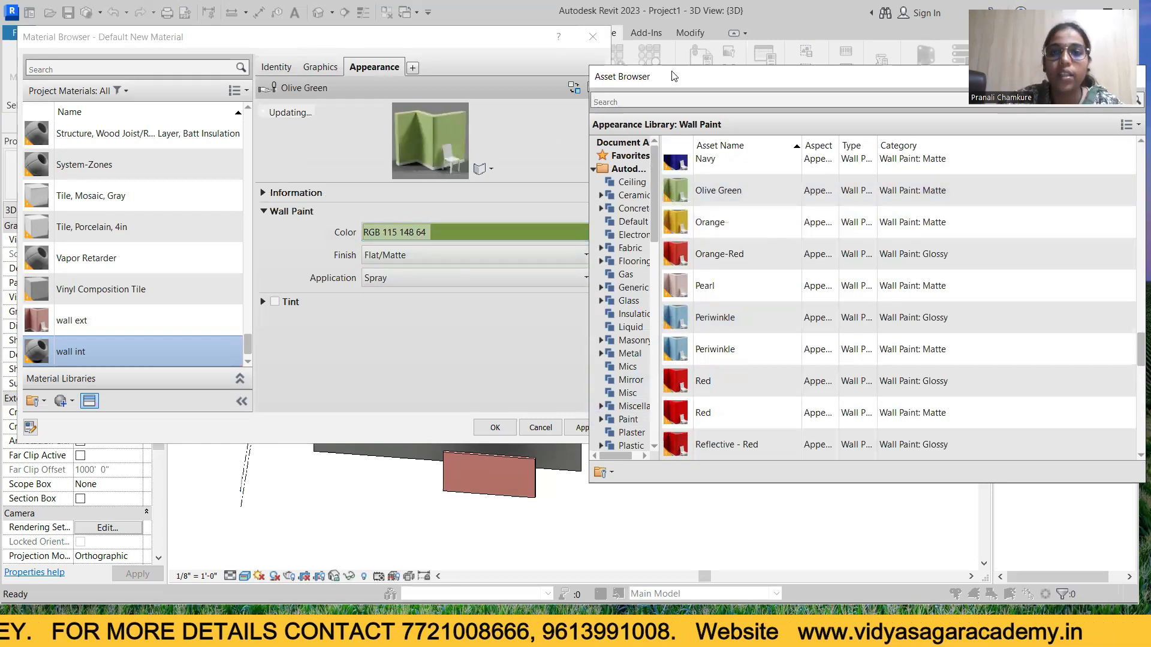
left_click_drag(676, 78, 753, 47)
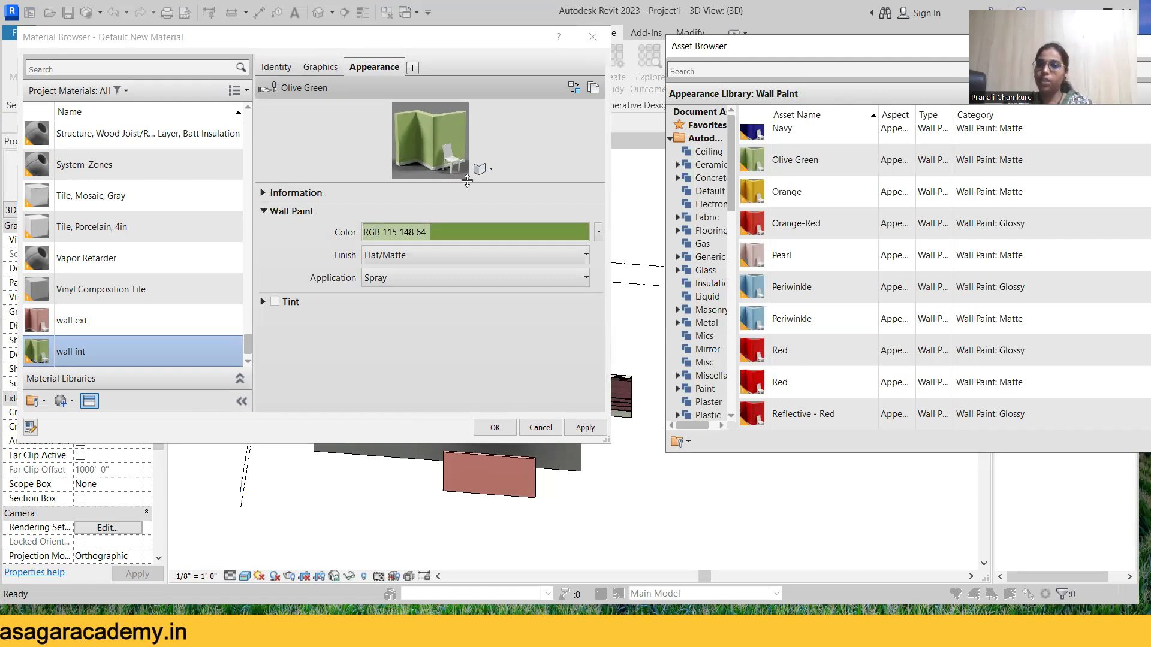
left_click(407, 277)
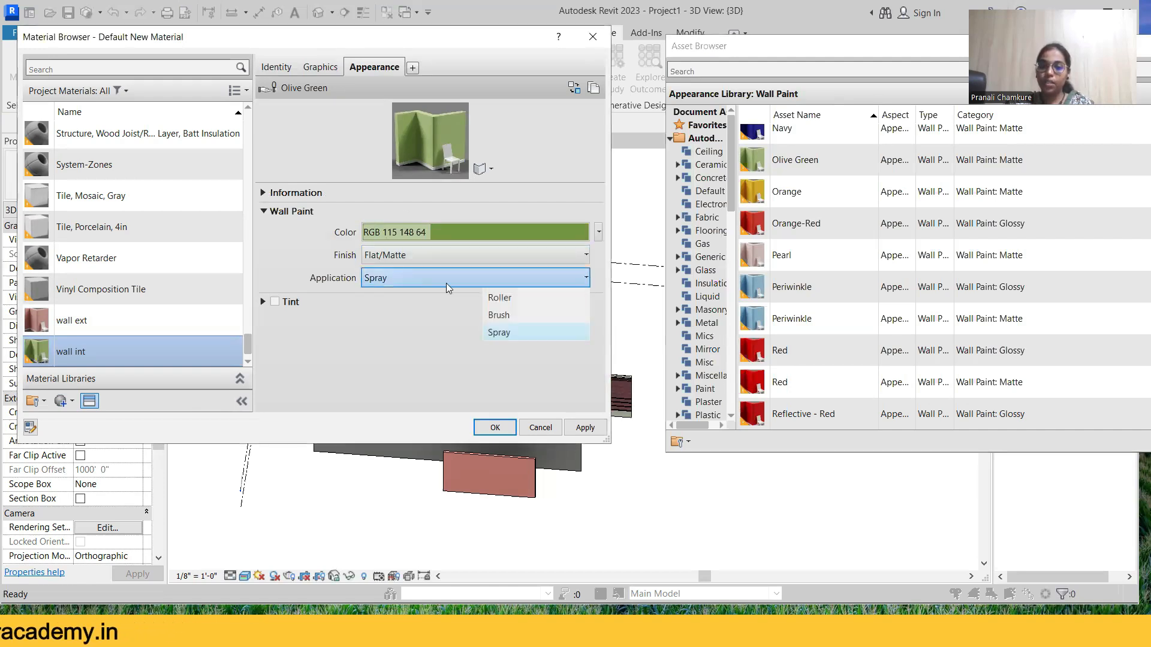
left_click(521, 337)
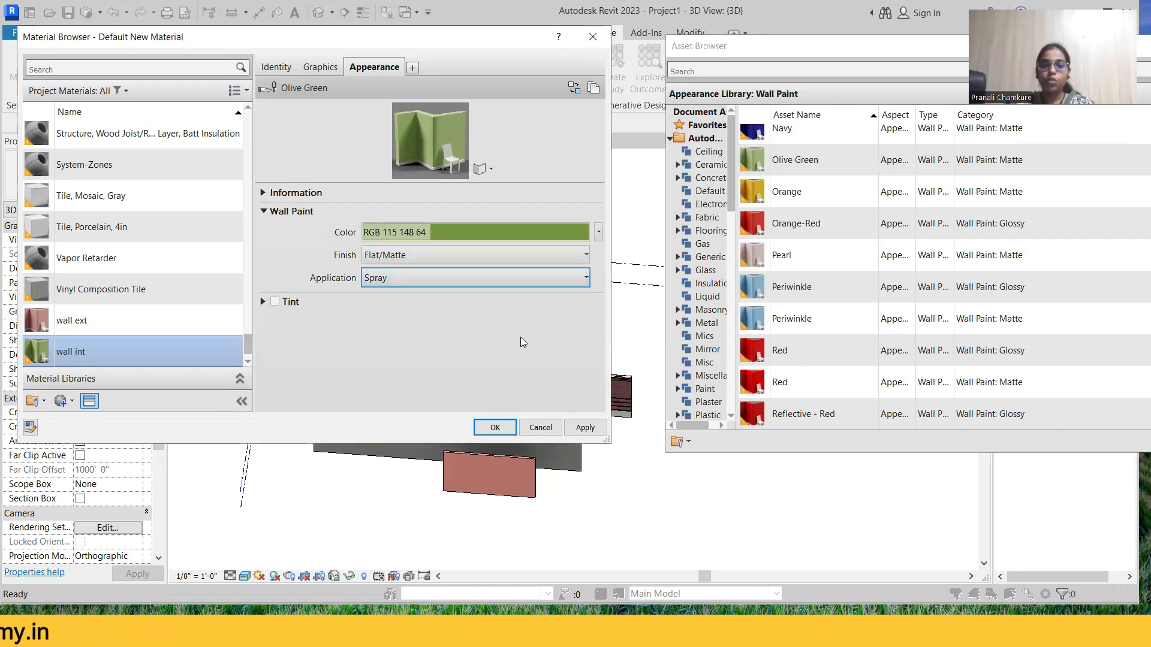
left_click(555, 274)
left_click(553, 329)
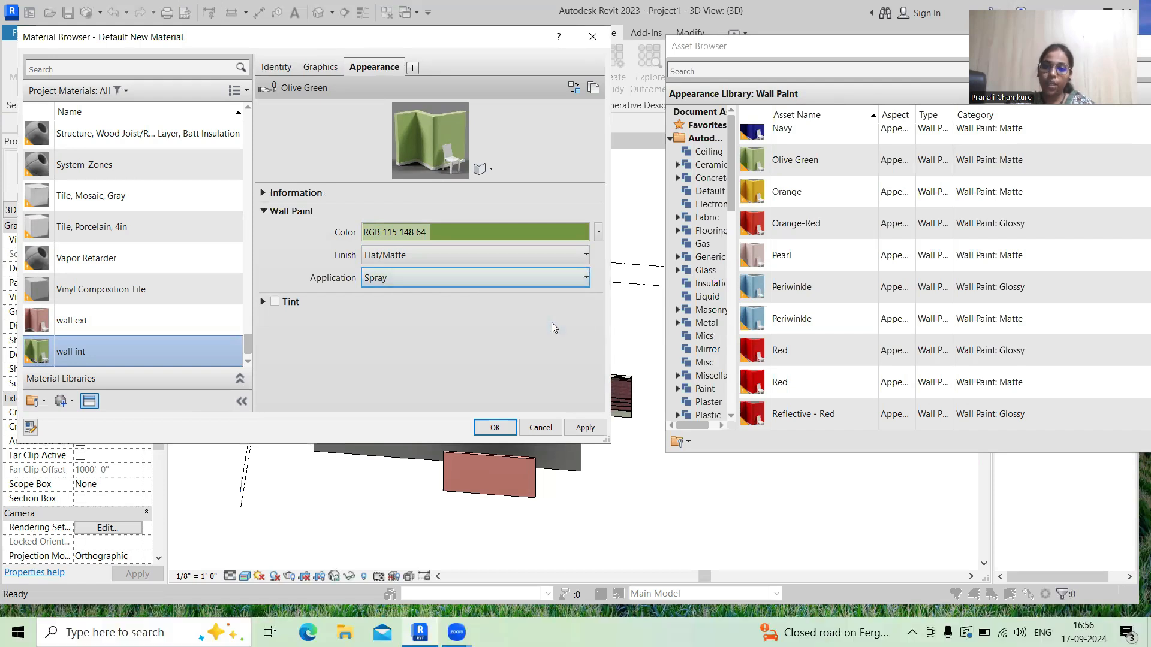
left_click(558, 278)
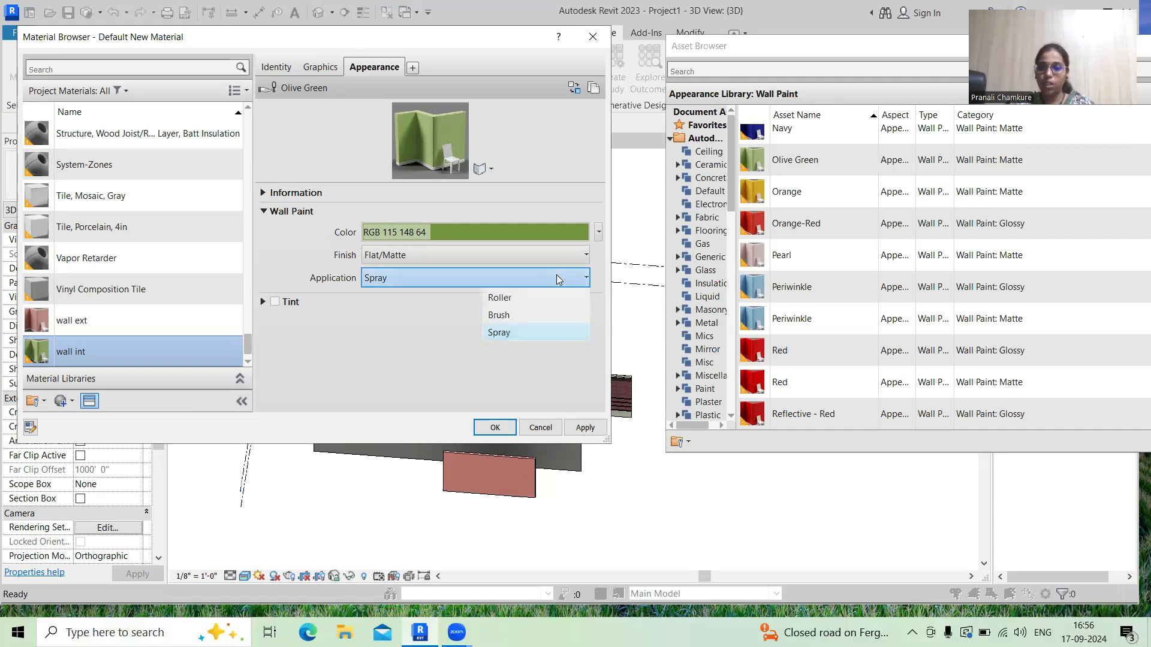
- Set the wall int paint's finish to Gloss, then apply and accept the material changes
left_click(476, 254)
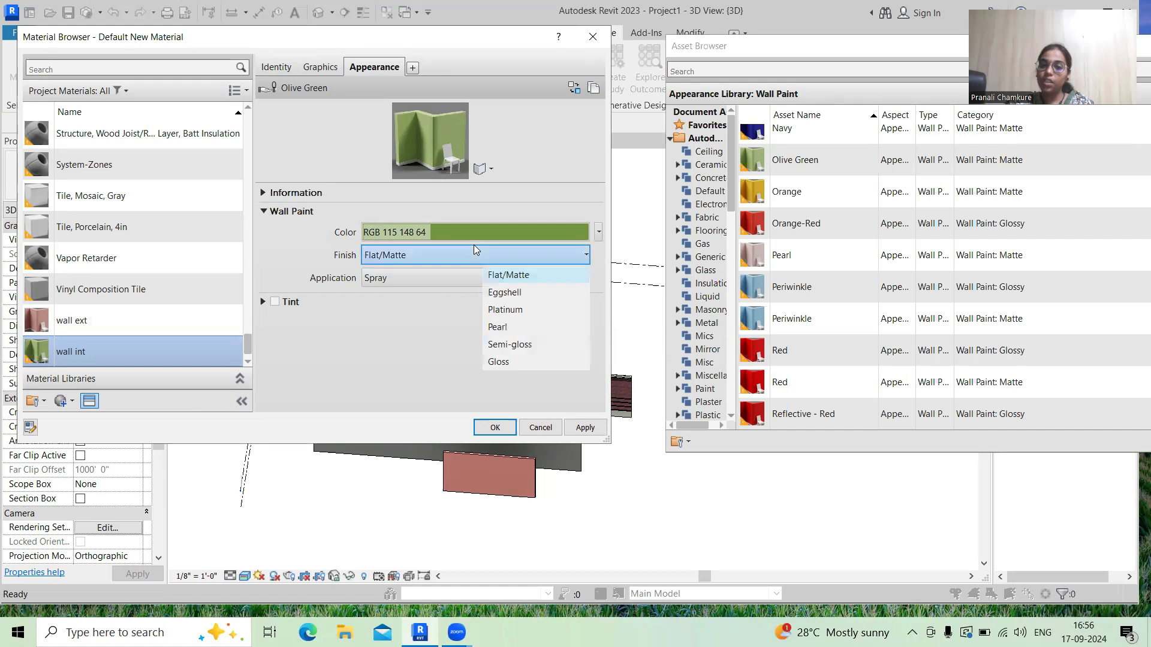
left_click(529, 361)
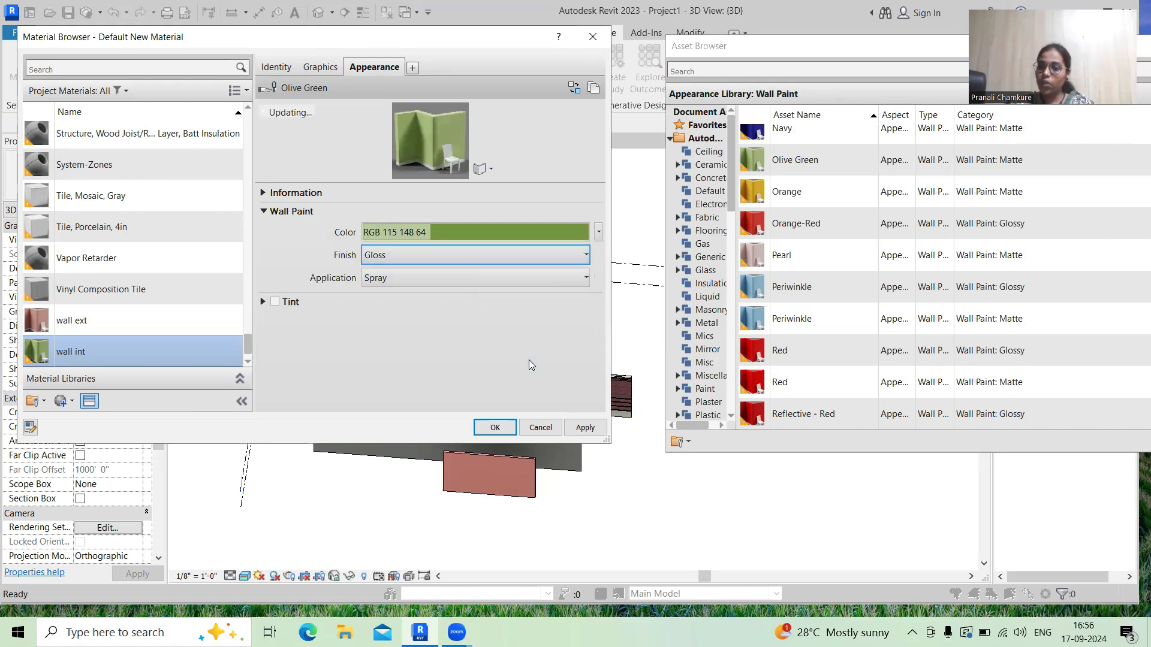
left_click(590, 430)
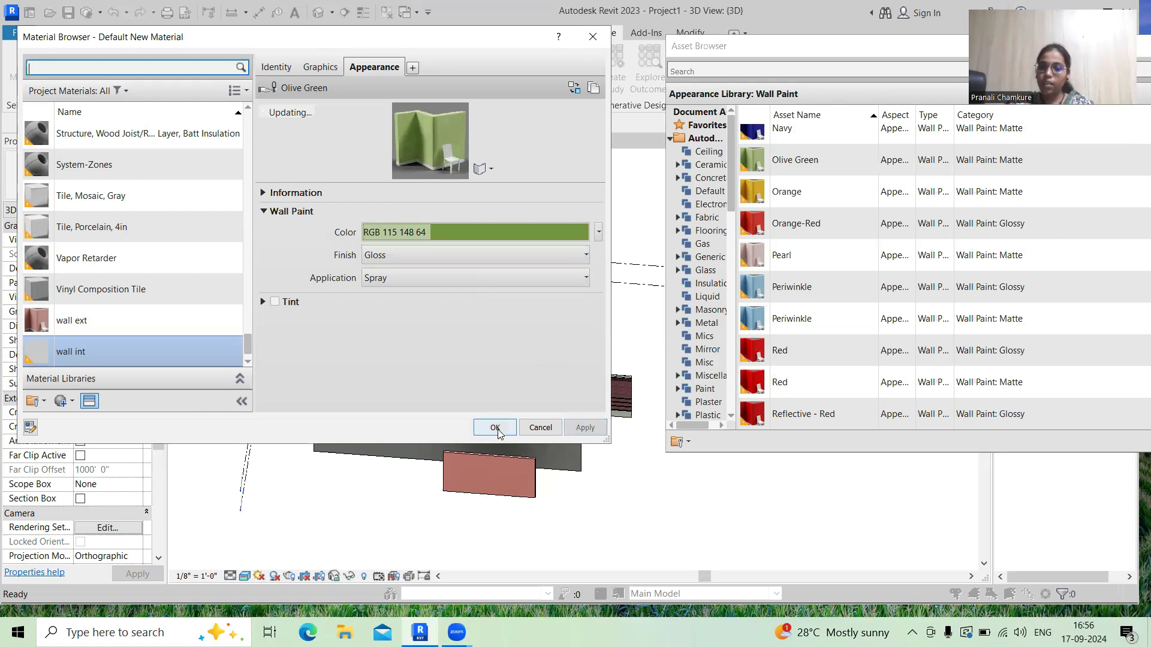
left_click(498, 428)
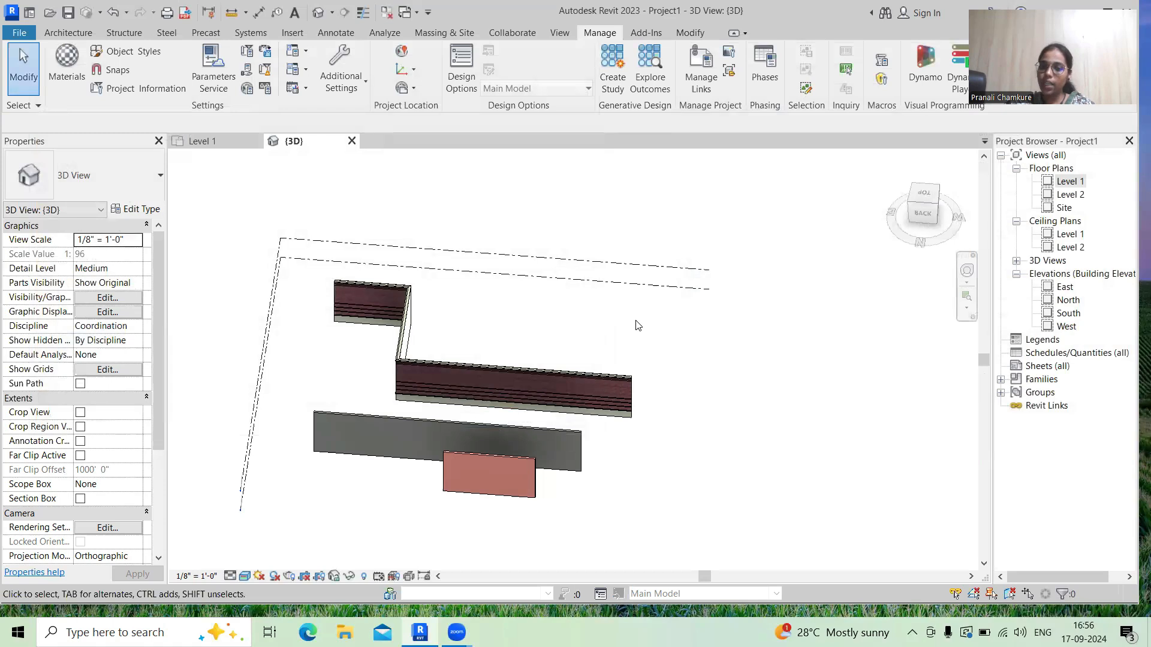
- Paint the front face of the short red wall, facing the long gray wall, with the wall int material
scroll(487, 481, "up", 2)
scroll(486, 481, "up", 4)
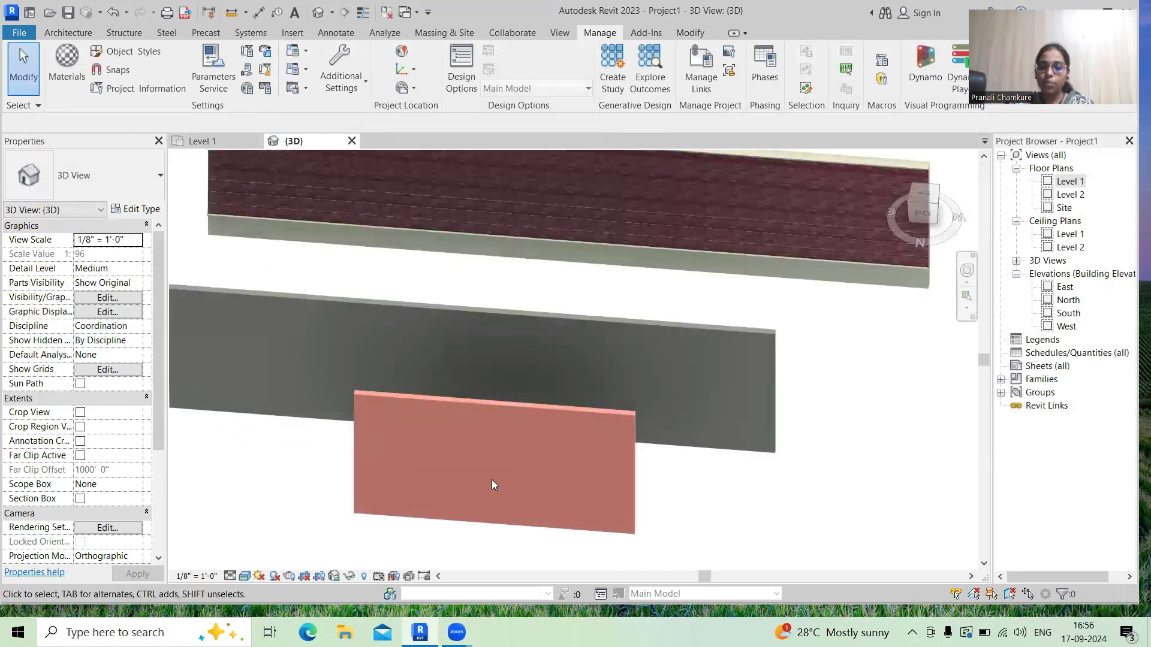
middle_click_drag(683, 394, 450, 324, "shift")
middle_click_drag(537, 280, 486, 421)
scroll(533, 334, "up", 7)
middle_click_drag(527, 292, 588, 255)
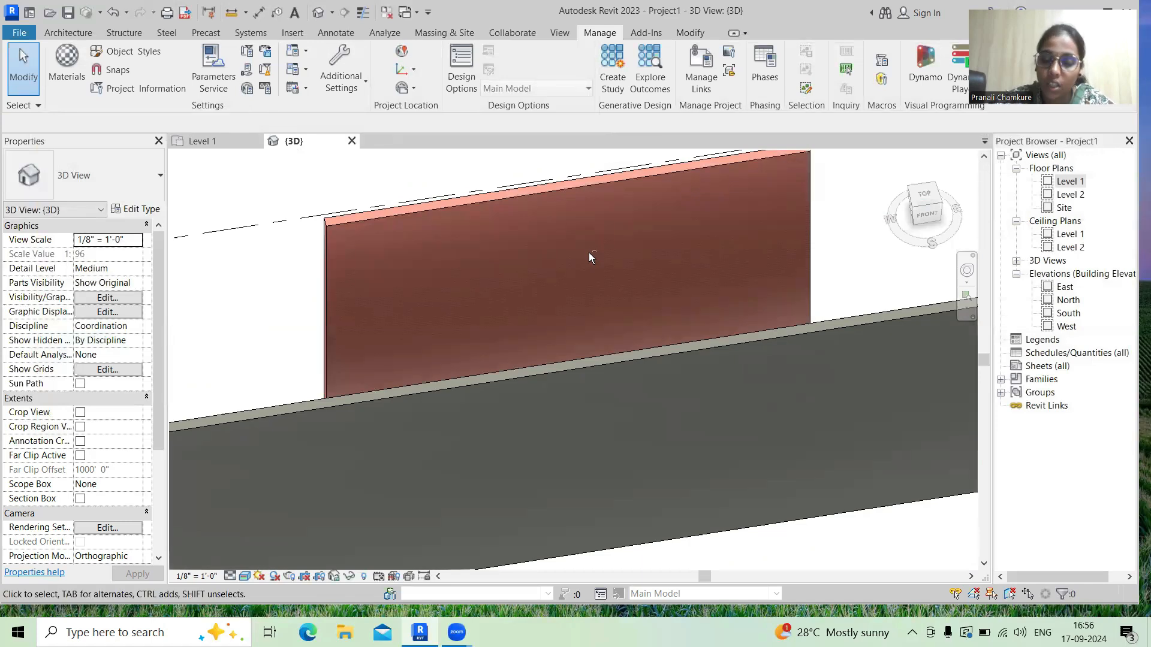
middle_click_drag(631, 272, 591, 256, "shift")
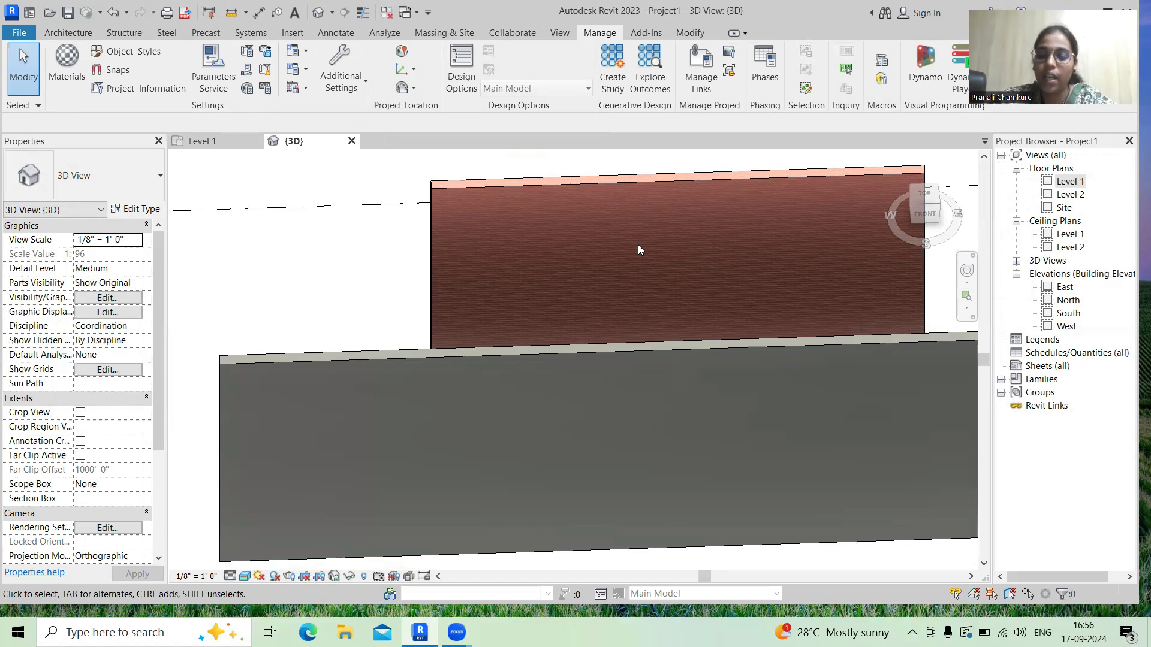
key("p")
key("t")
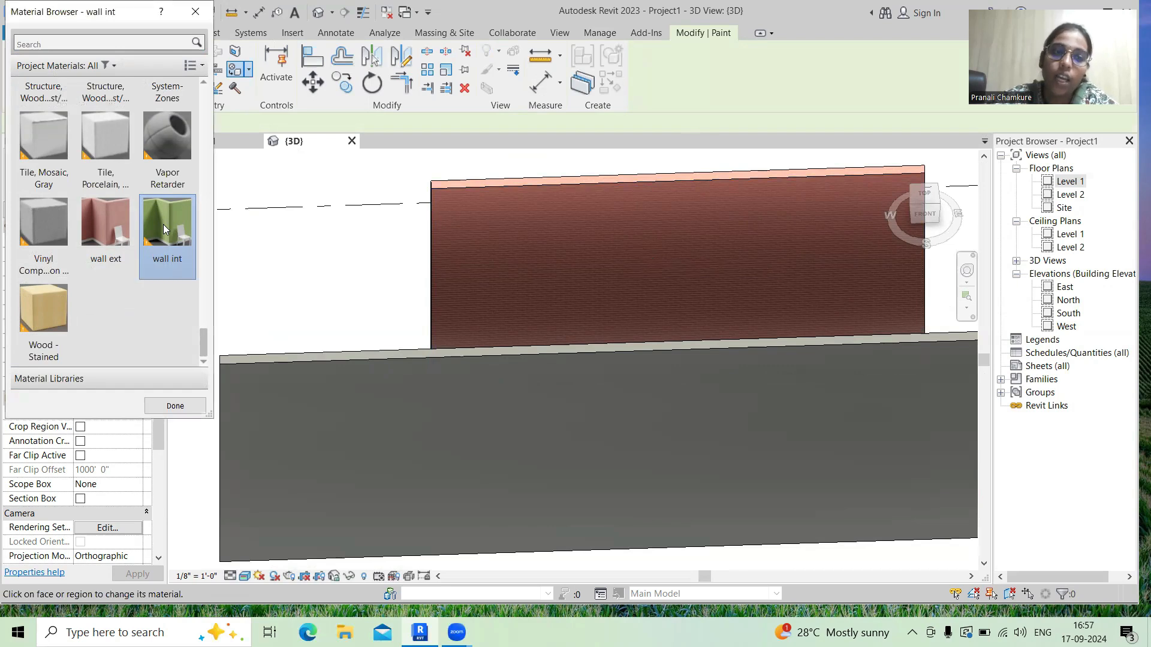
left_click(595, 268)
left_click(176, 406)
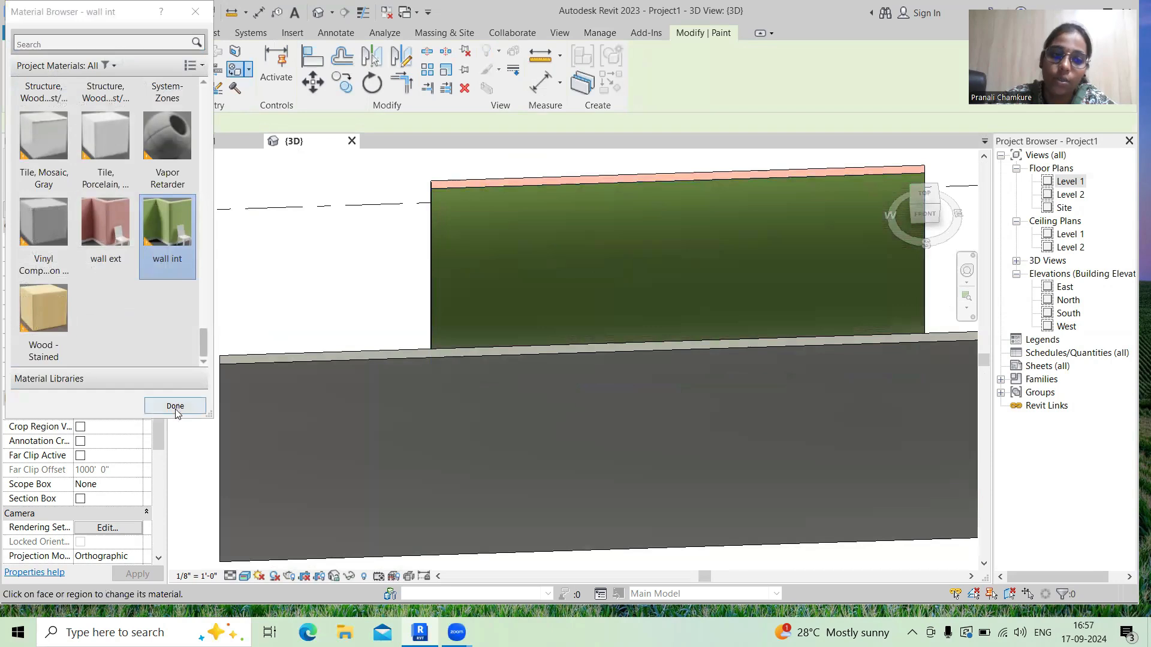
- Select the long gray wall and duplicate its core wall type as core wall 2
scroll(609, 231, "up", 5)
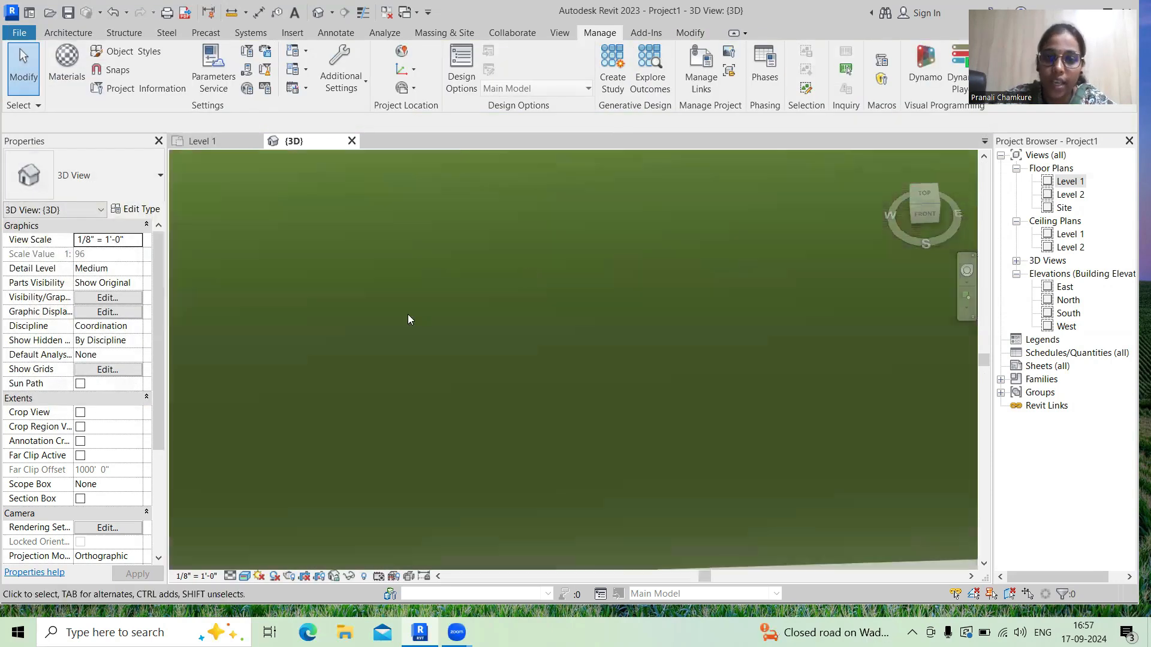
scroll(408, 316, "down", 4)
middle_click_drag(614, 309, 601, 362, "shift")
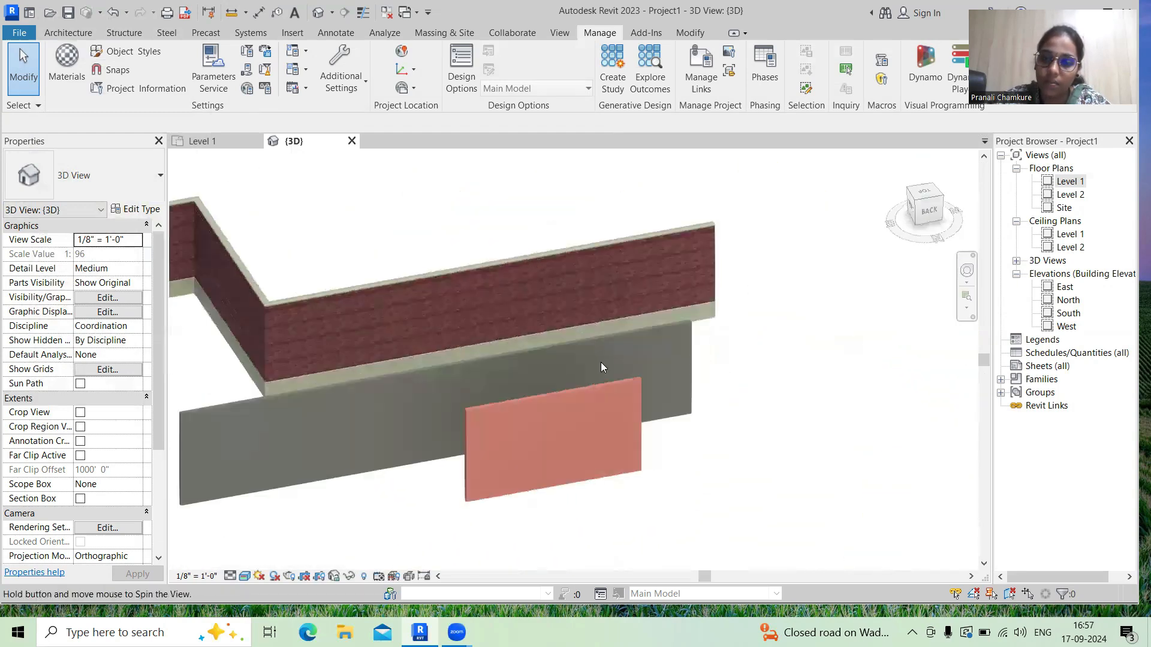
scroll(573, 419, "up", 5)
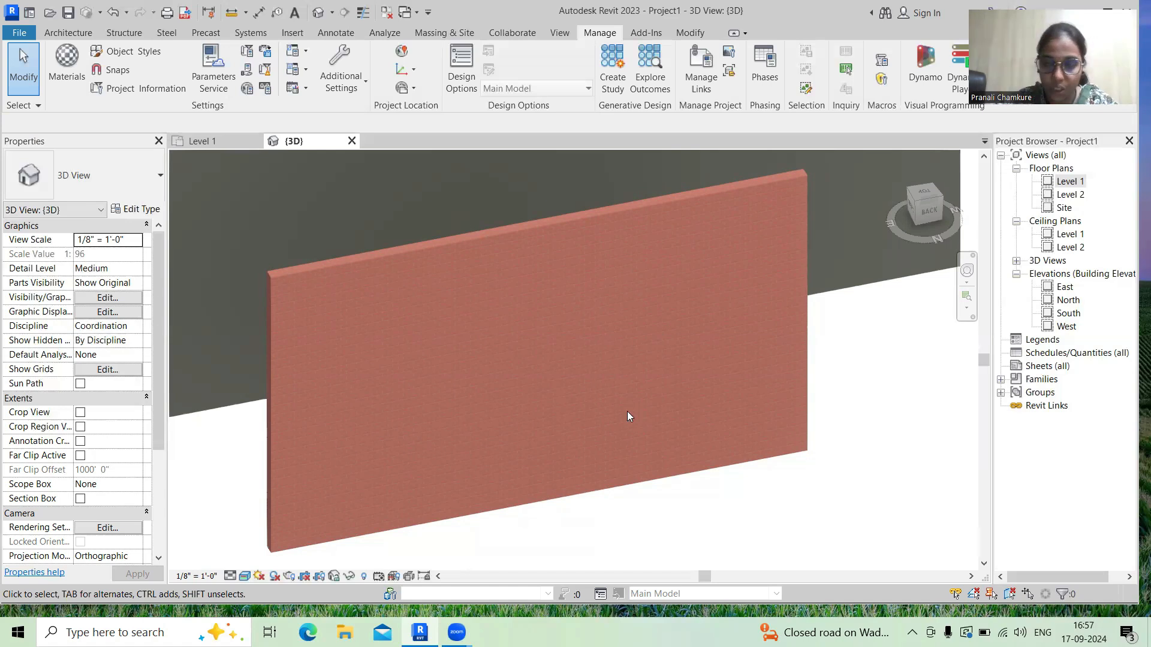
scroll(627, 411, "down", 5)
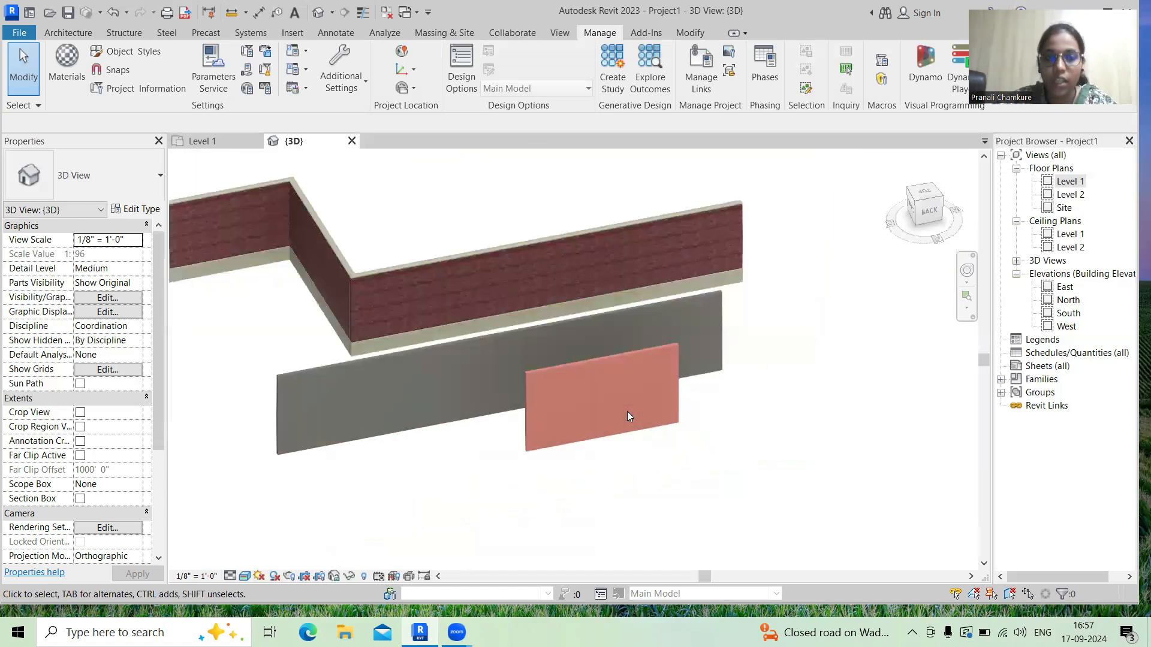
left_click(417, 352)
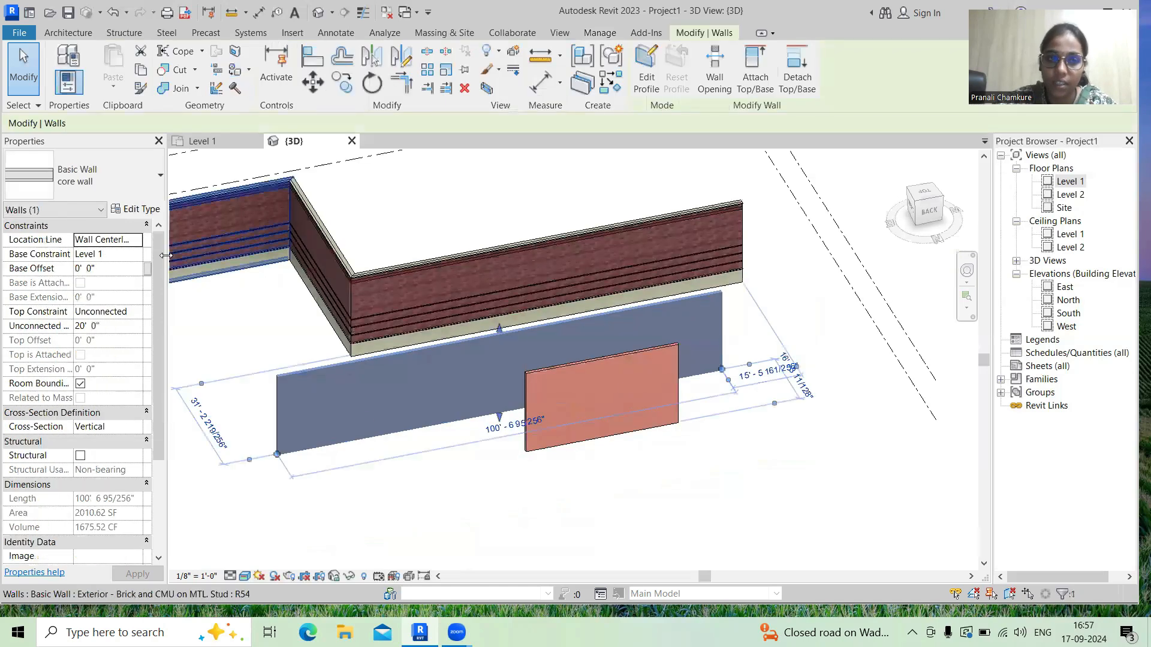
left_click(136, 209)
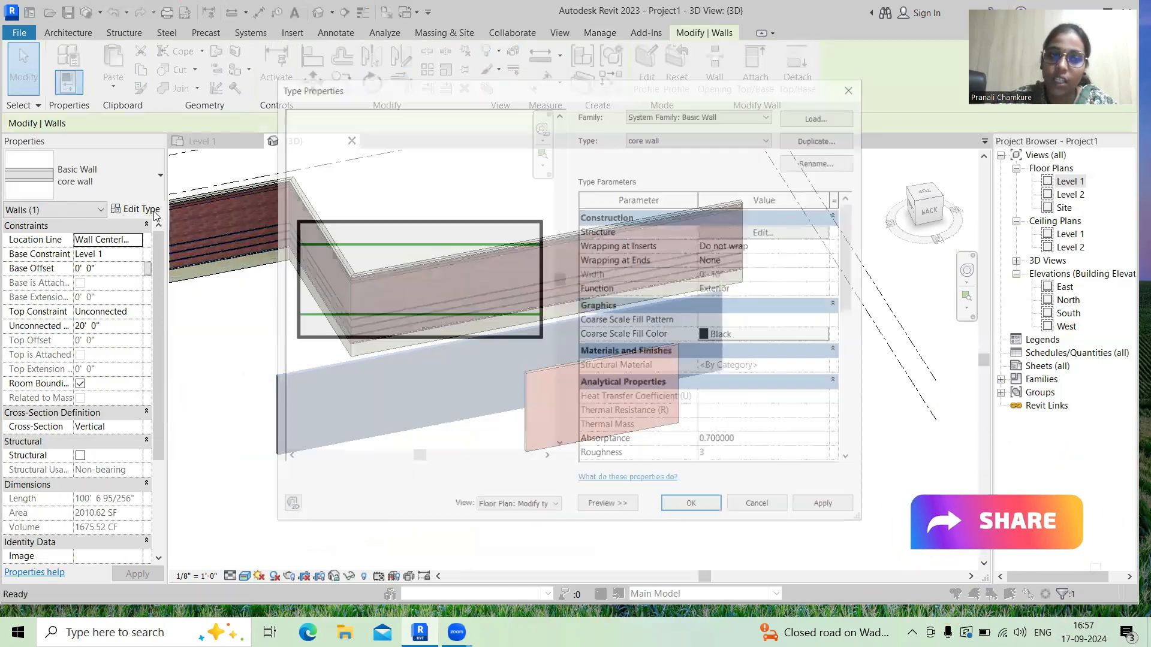
left_click(821, 138)
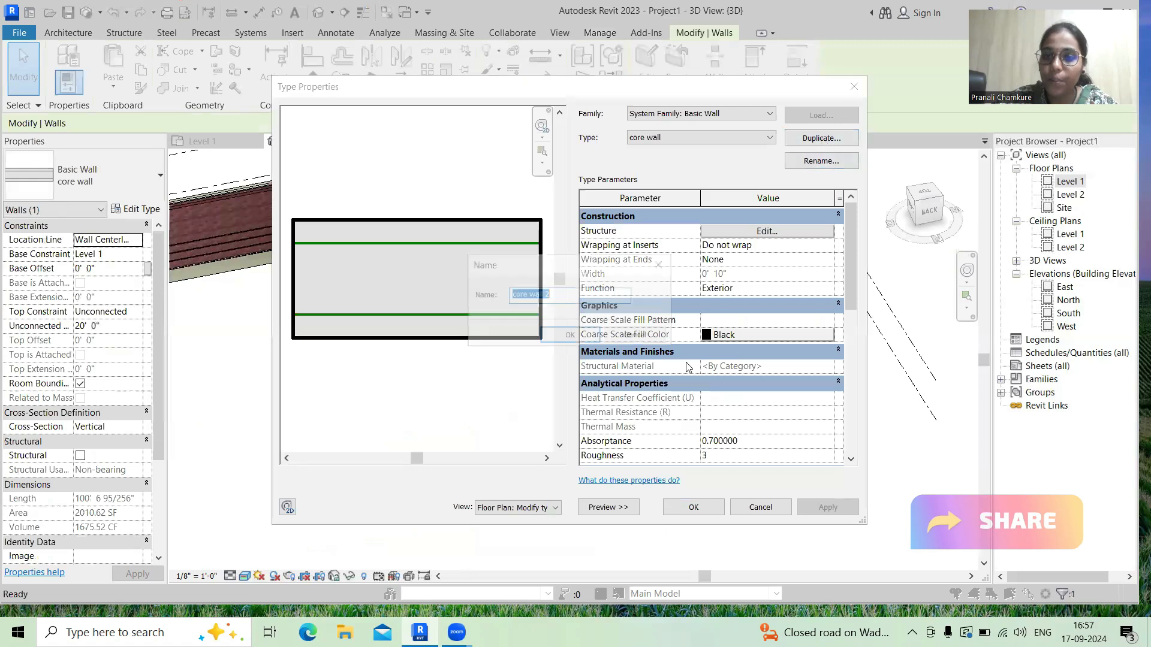
left_click(569, 335)
- Edit the duplicated wall type's structure and assign Concrete, Cast-in-Place gray to the Structure [1] layer
left_click(777, 231)
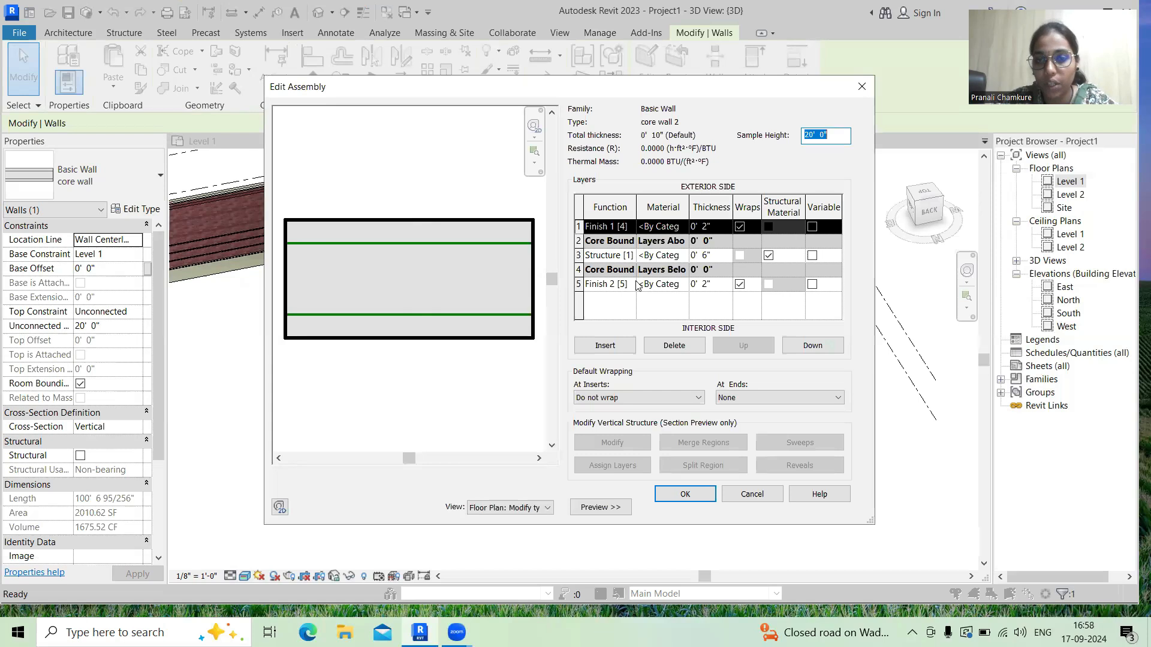
left_click(683, 256)
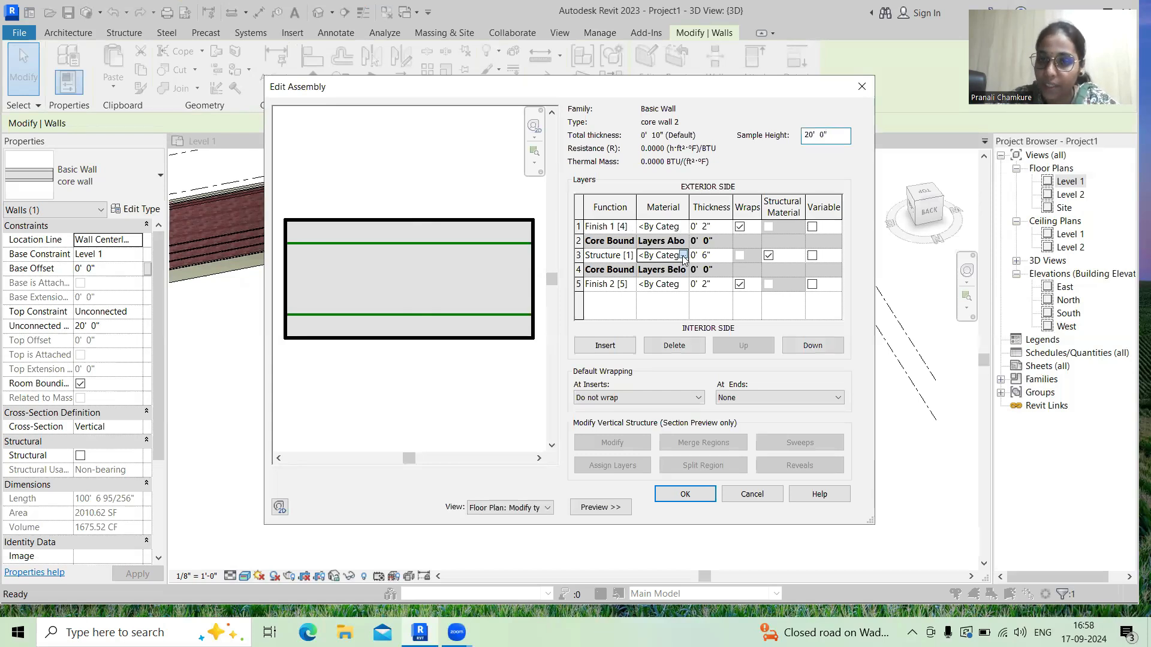
left_click(684, 256)
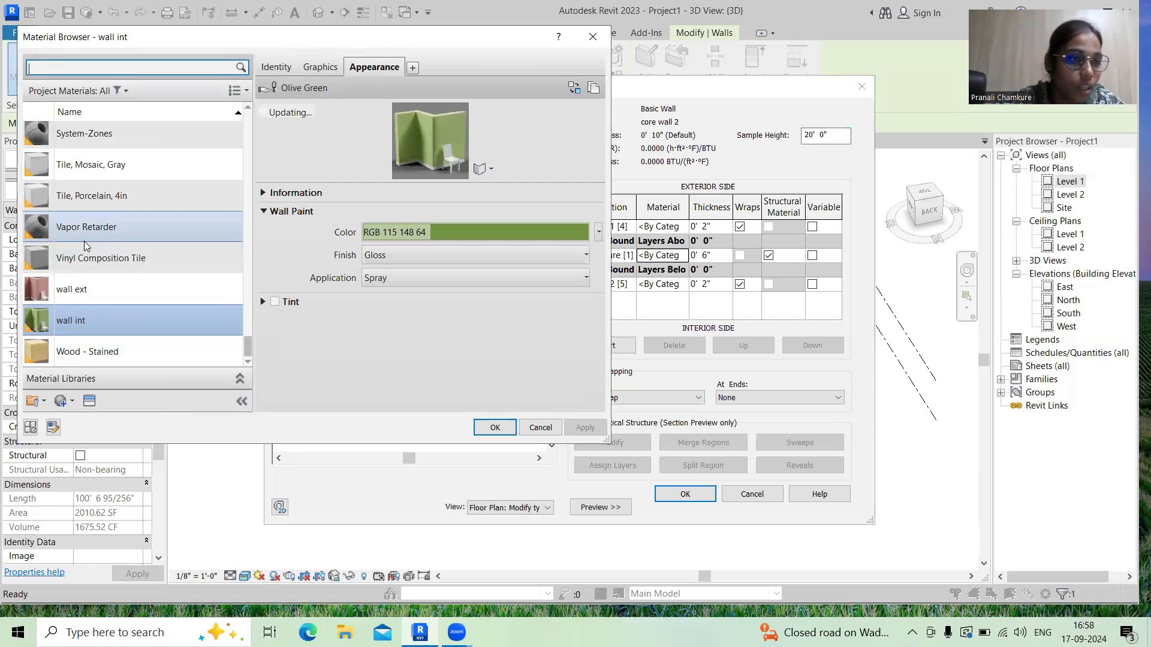
scroll(176, 275, "up", 3)
scroll(176, 275, "up", 10)
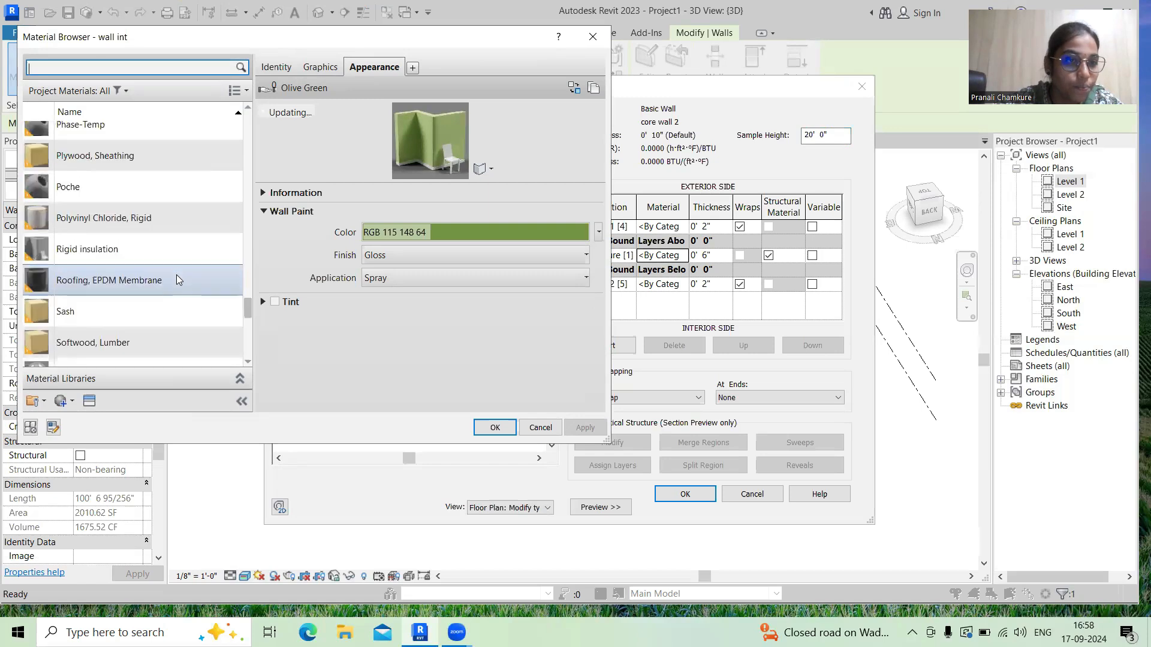
scroll(176, 275, "up", 5)
scroll(176, 275, "up", 2)
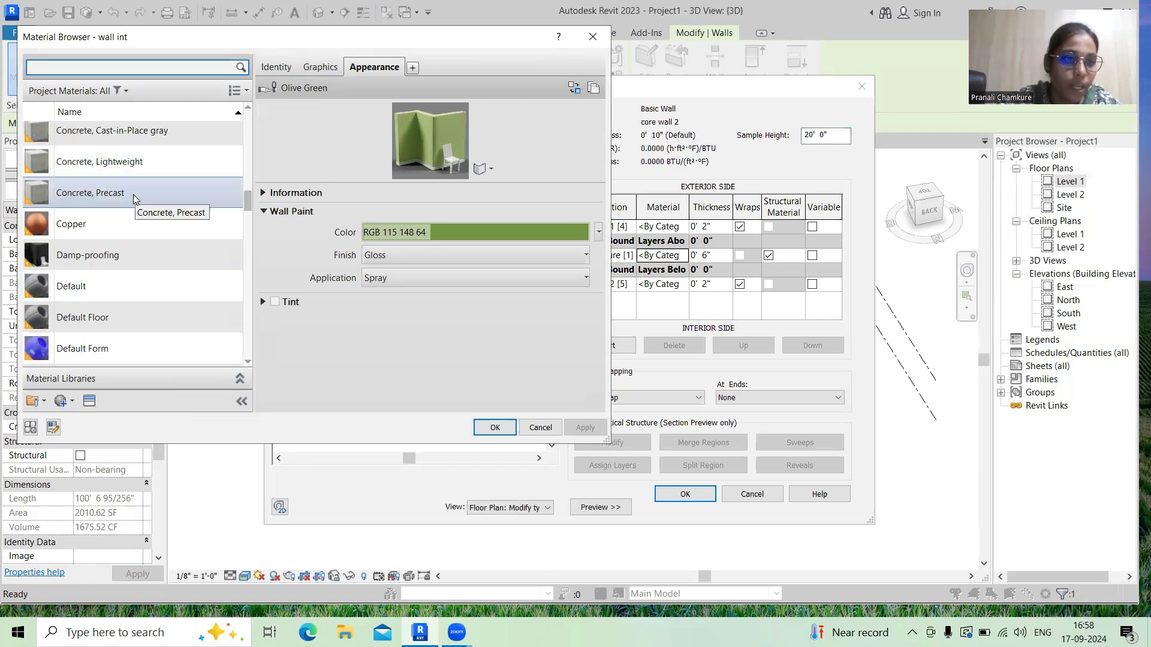
scroll(134, 159, "up", 1)
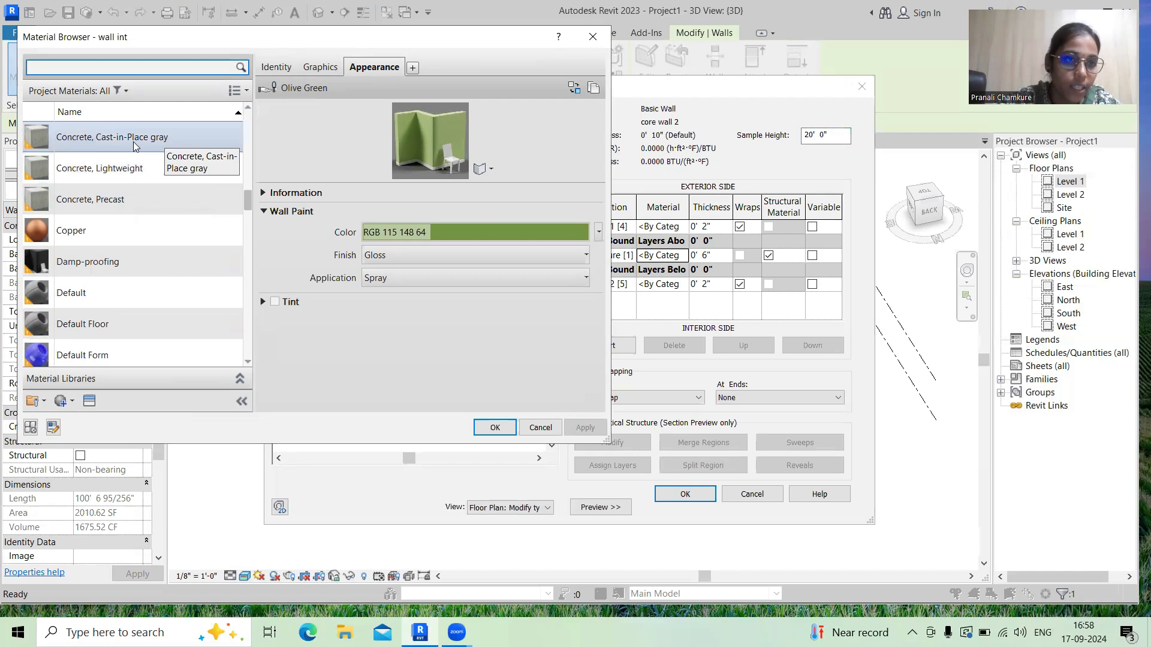
scroll(126, 148, "up", 1)
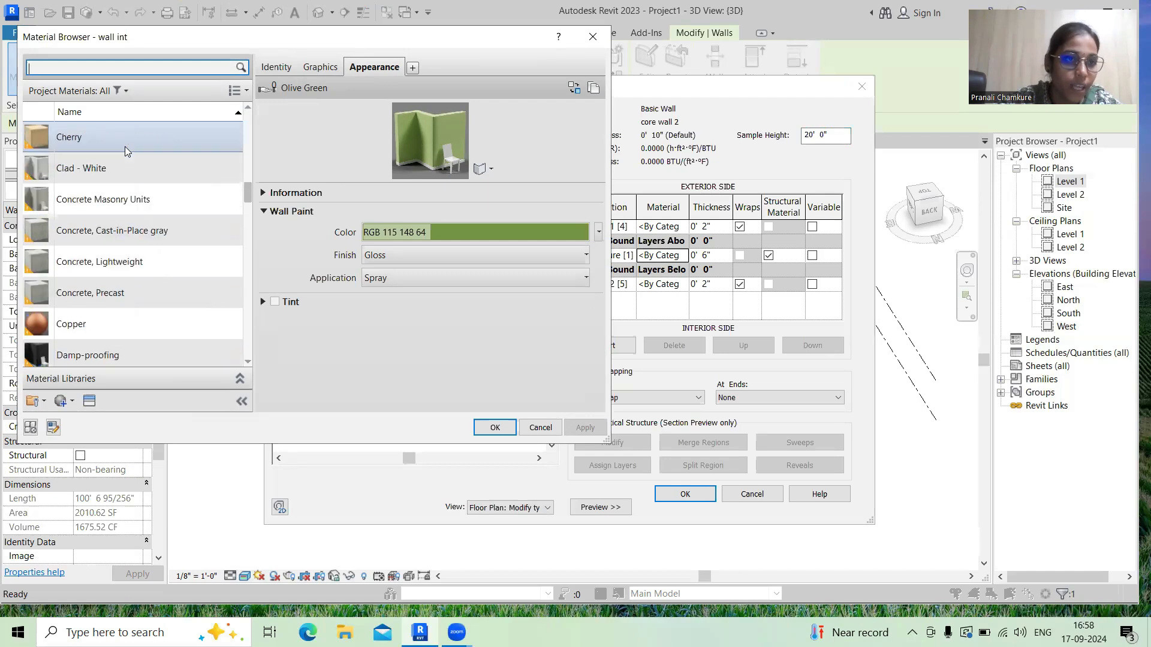
double_click(93, 231)
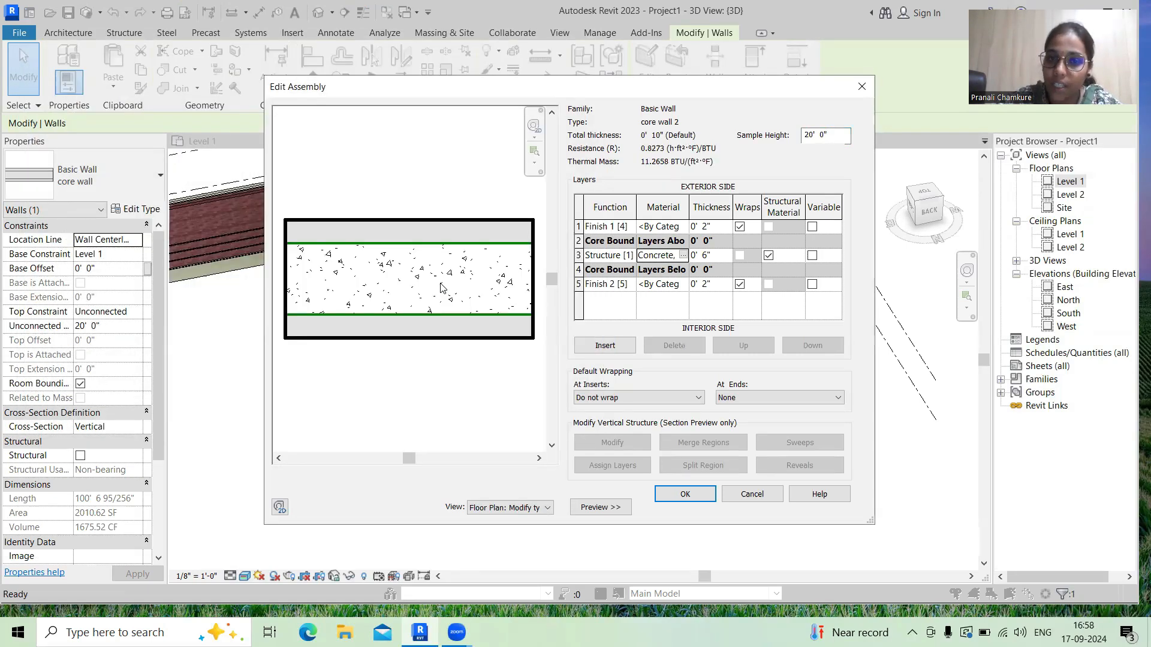
- Assign the Brick, Soldier Course material to the exterior Finish 1 [4] layer
left_click(682, 228)
left_click(683, 227)
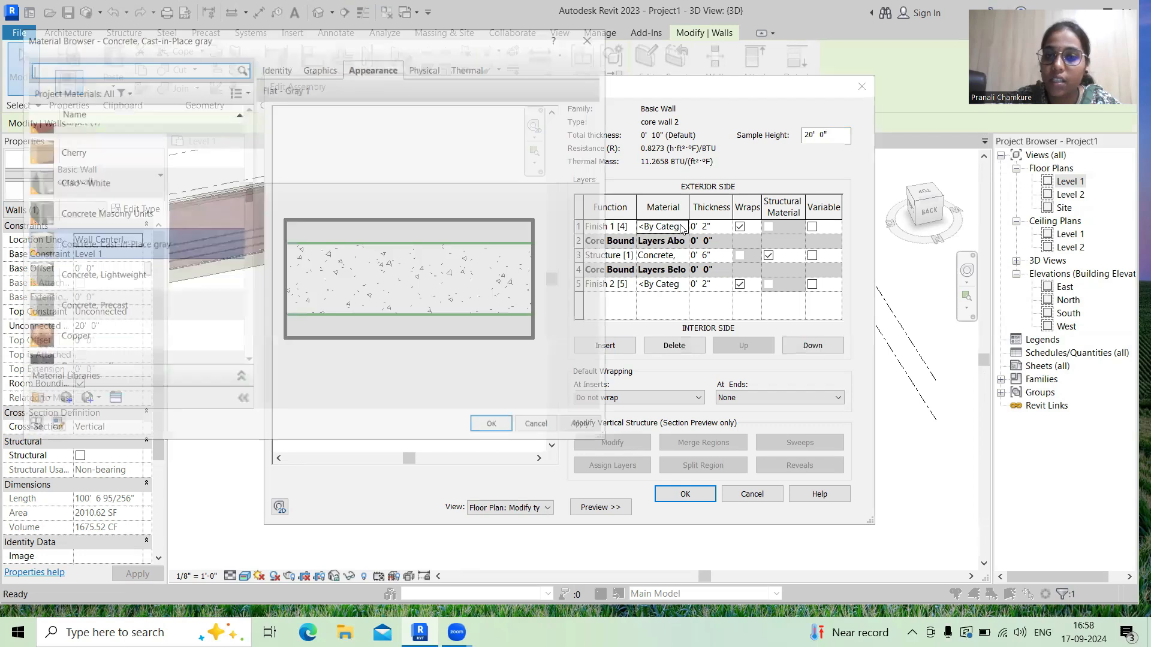
scroll(99, 222, "up", 3)
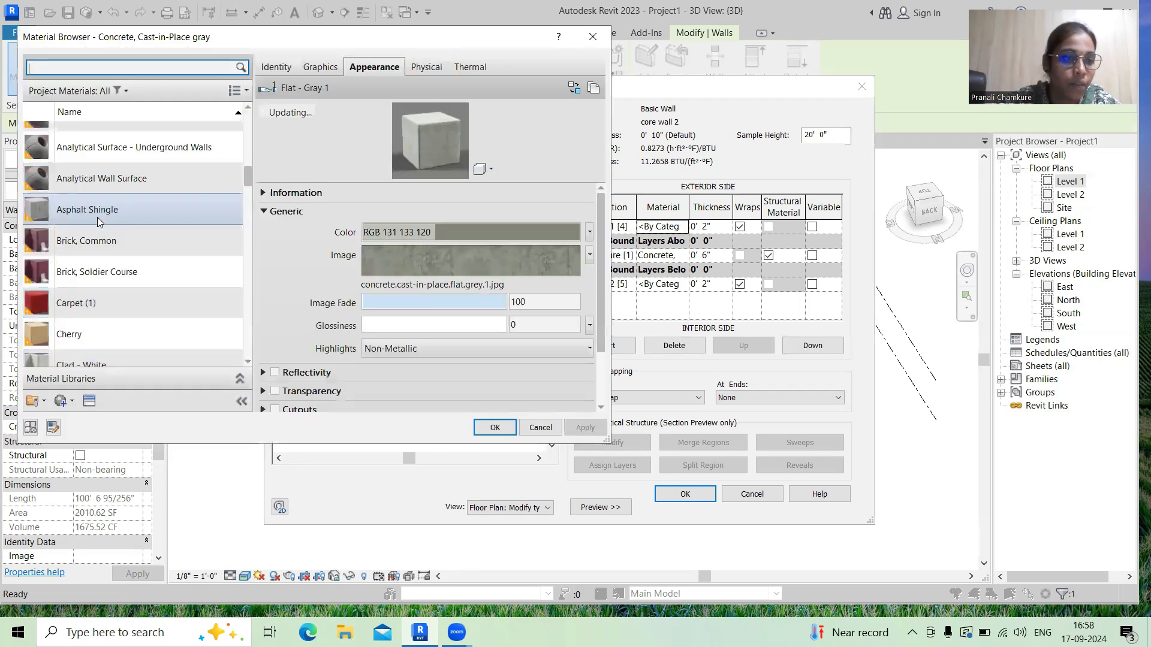
left_click(79, 278)
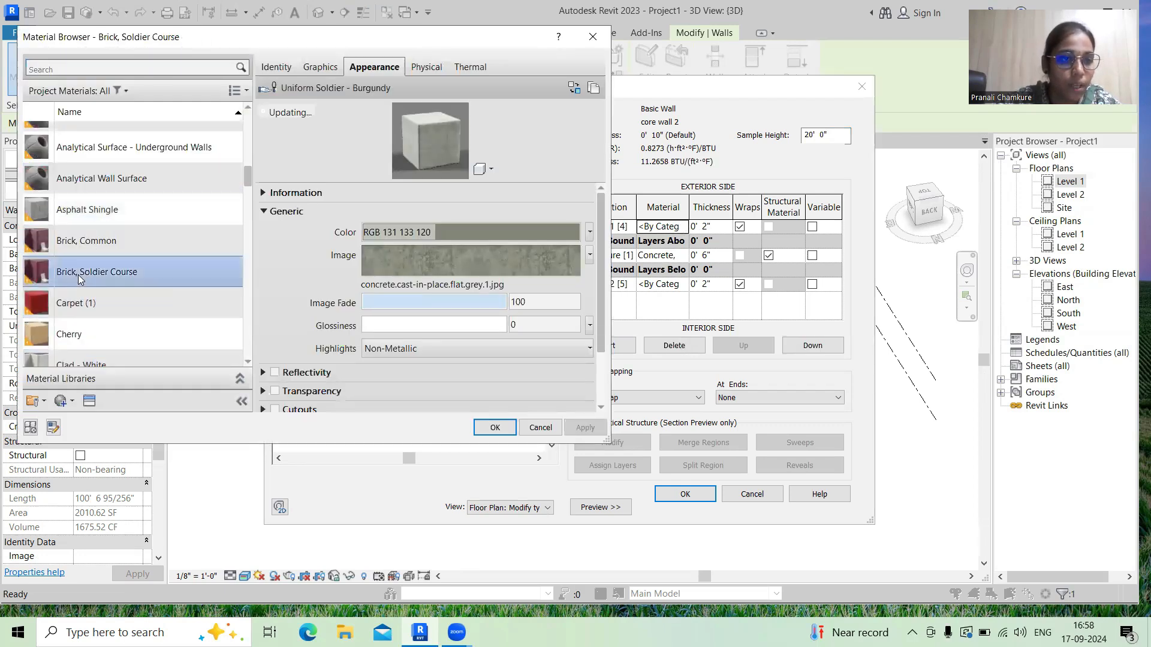
double_click(79, 277)
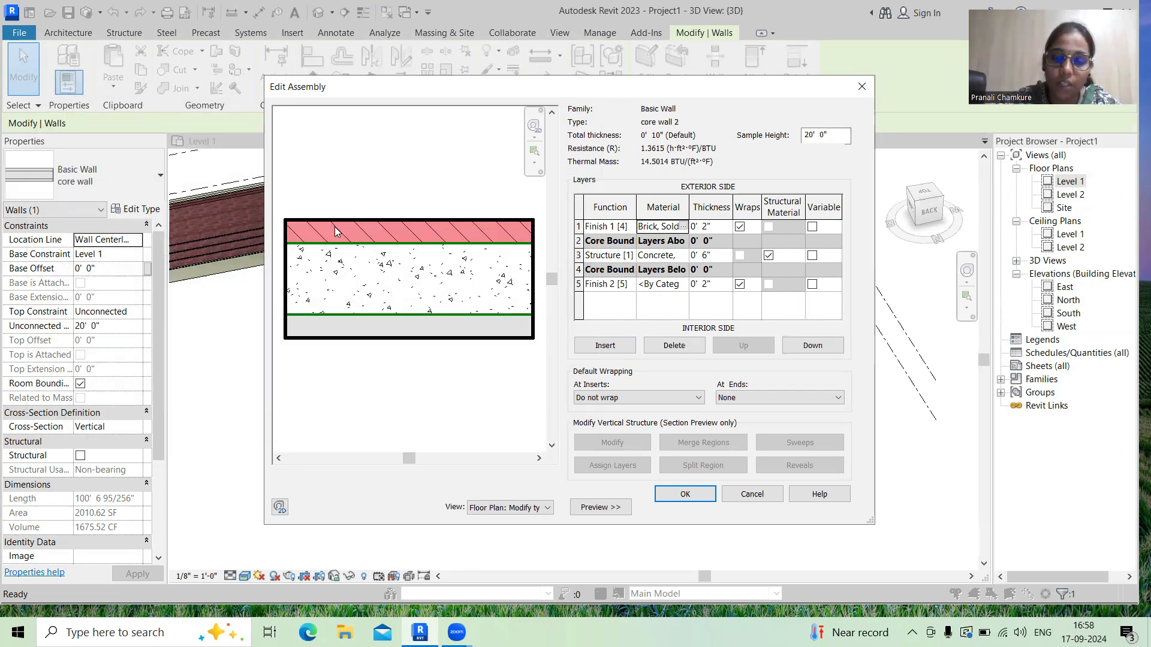
- Assign the Gypsum Wall Board material to the interior Finish 2 [5] layer and apply the core wall 2 type changes to the wall
left_click(688, 290)
left_click(685, 285)
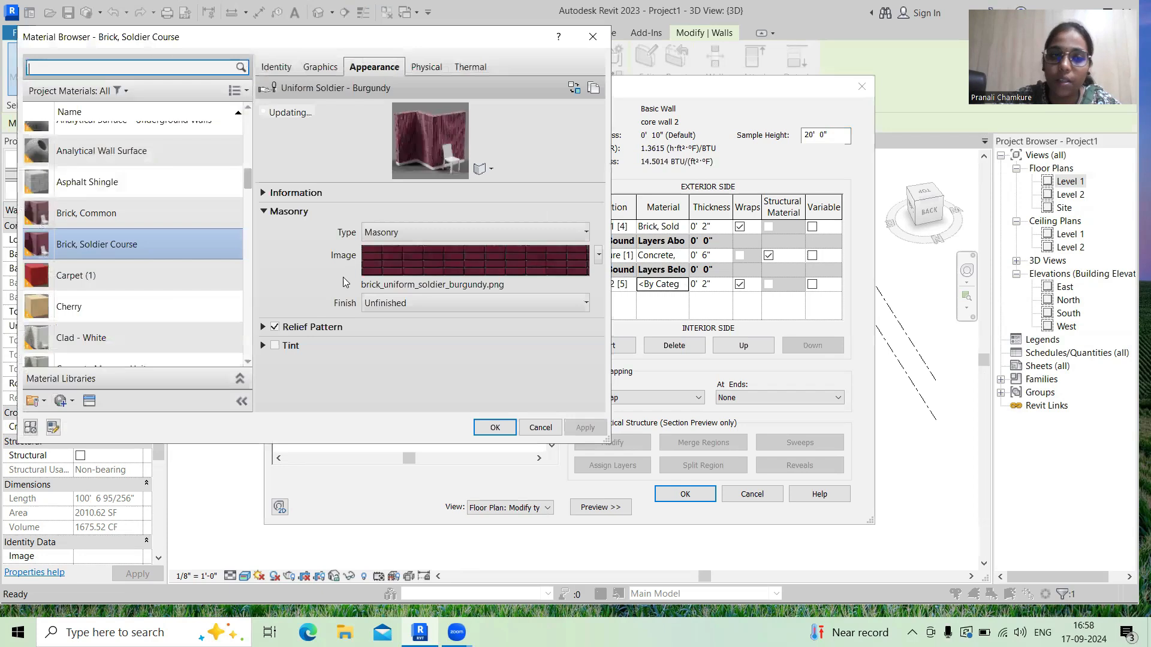
scroll(118, 276, "down", 1)
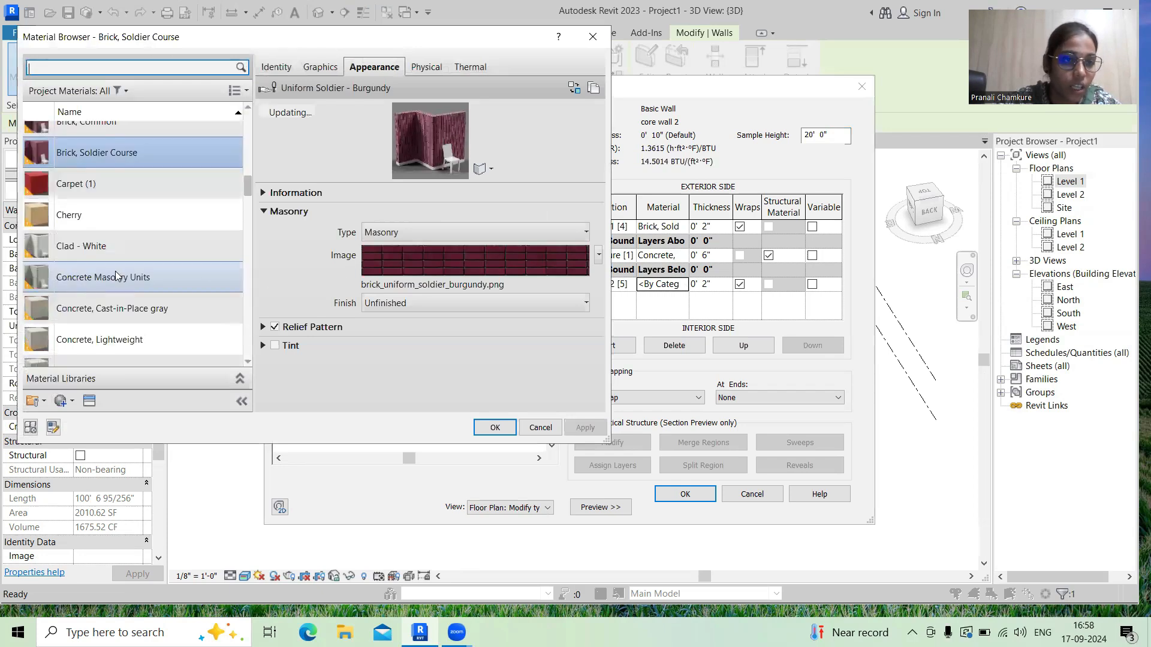
scroll(116, 276, "down", 1)
scroll(116, 275, "down", 2)
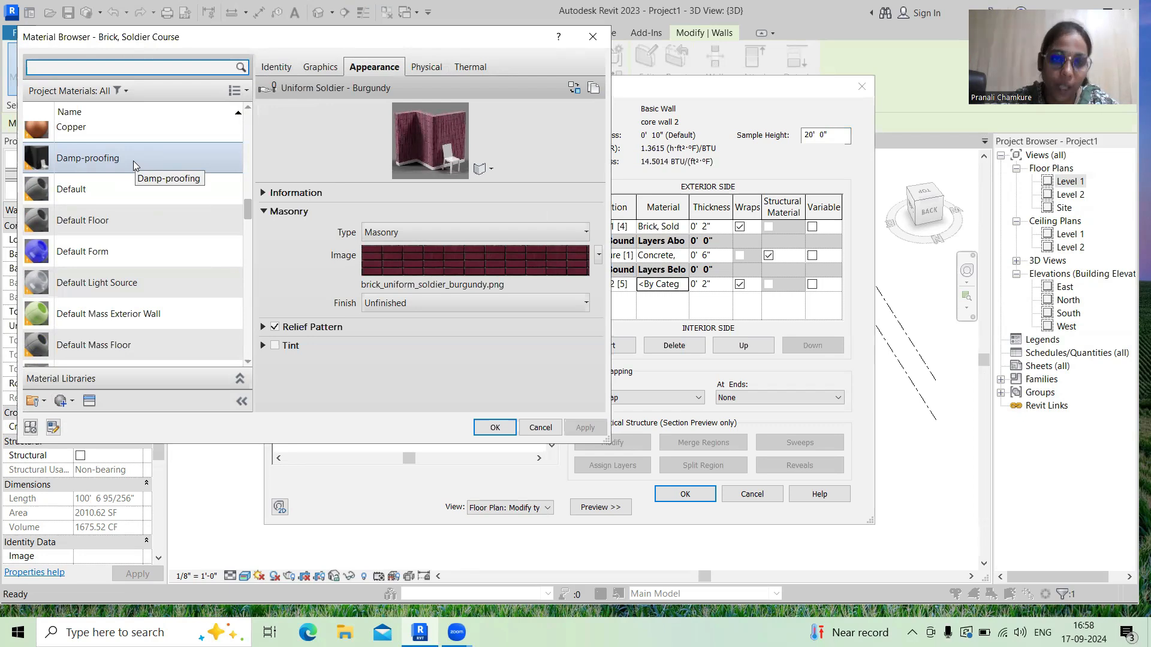
scroll(137, 242, "down", 2)
scroll(137, 242, "down", 3)
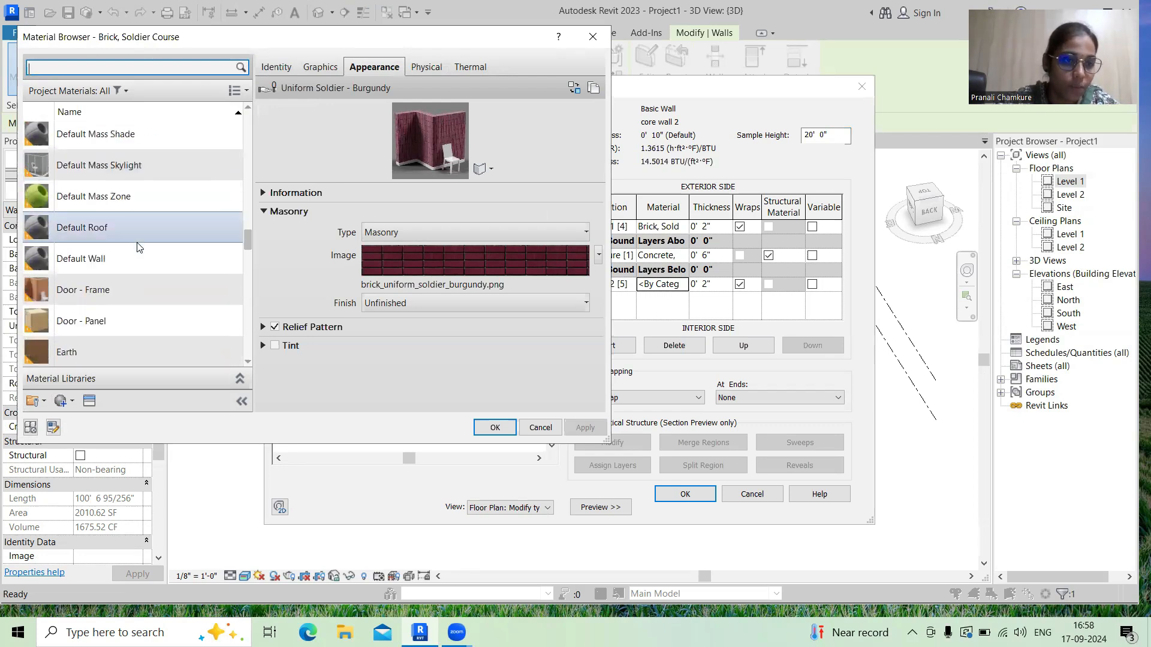
scroll(137, 242, "down", 12)
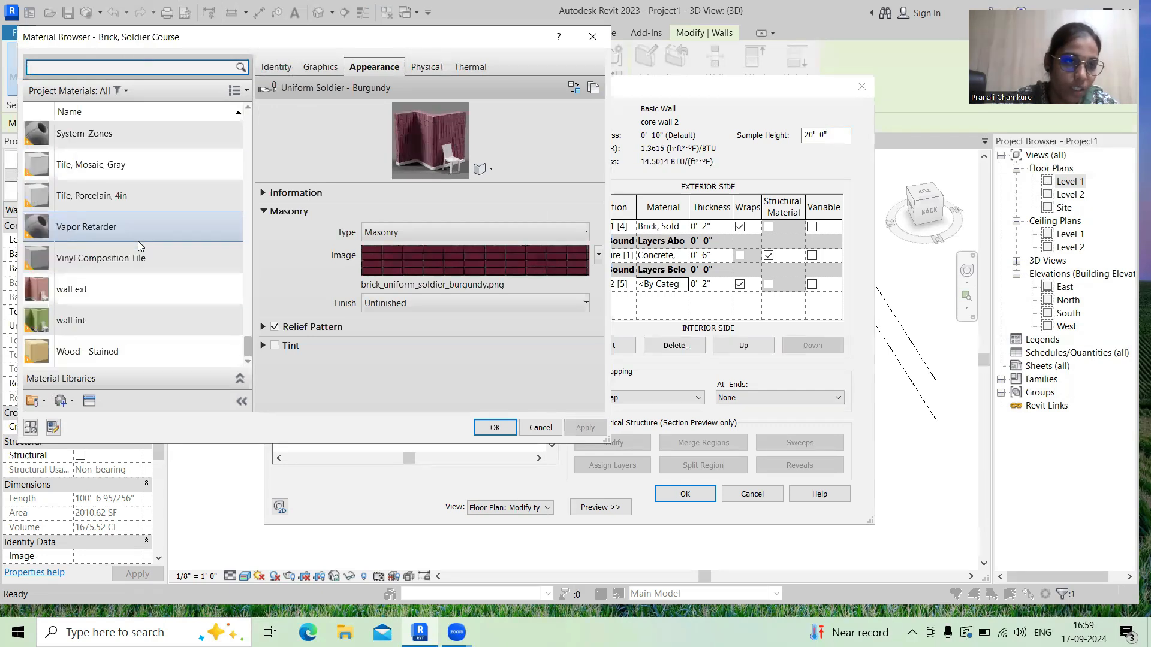
scroll(138, 244, "up", 2)
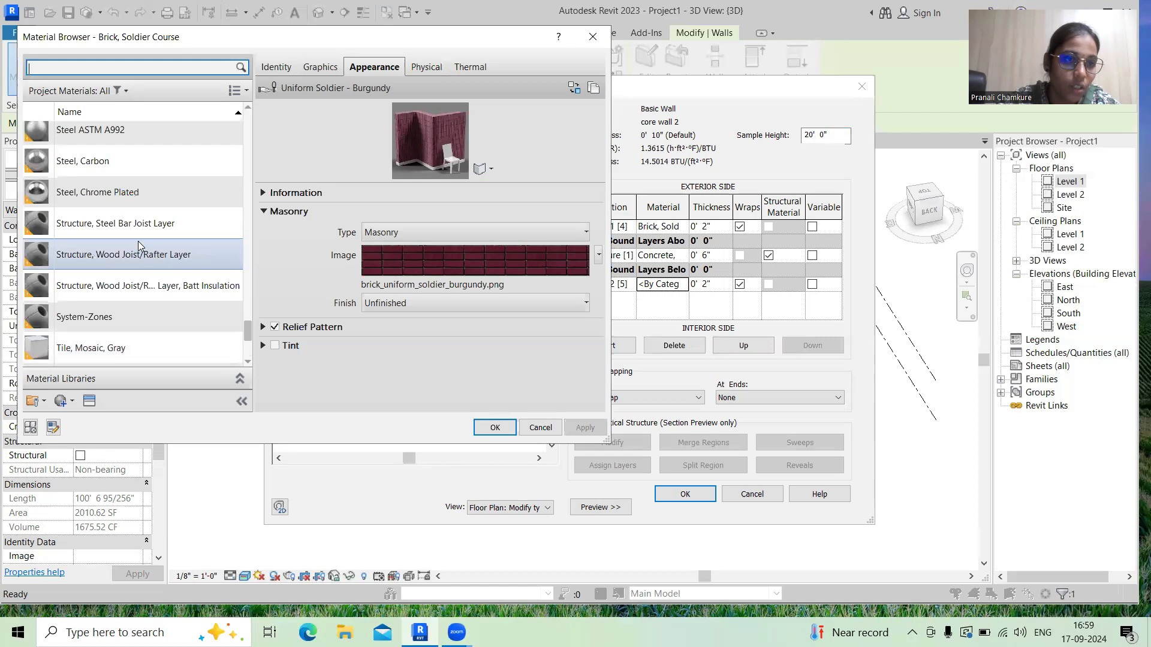
scroll(139, 245, "up", 5)
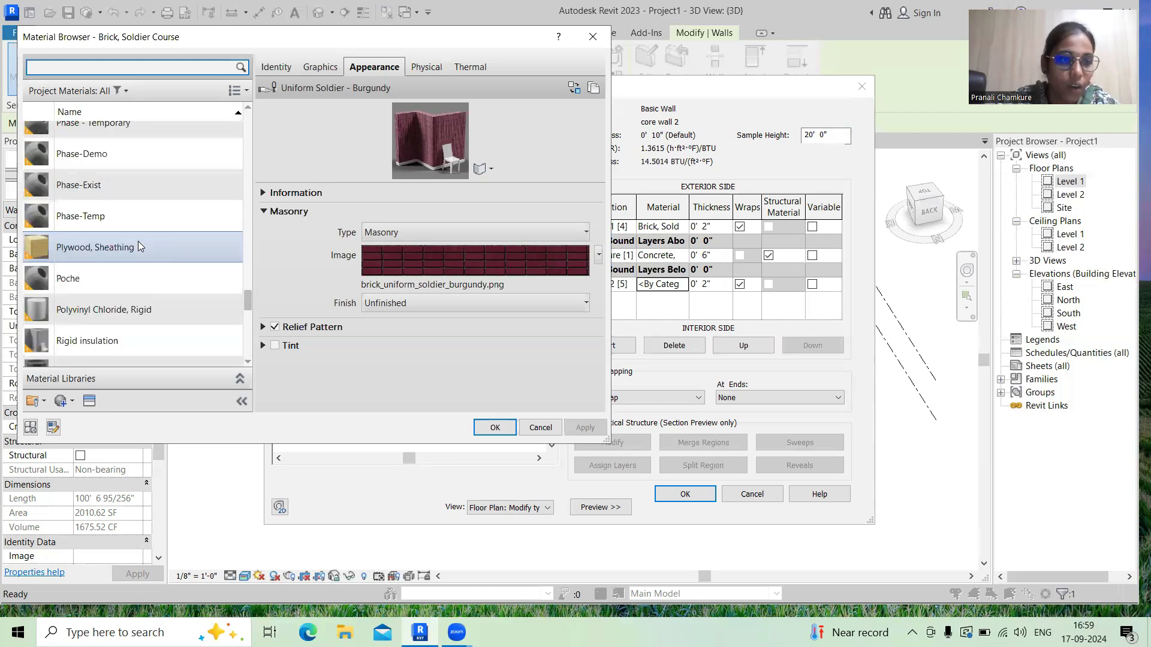
scroll(138, 246, "up", 1)
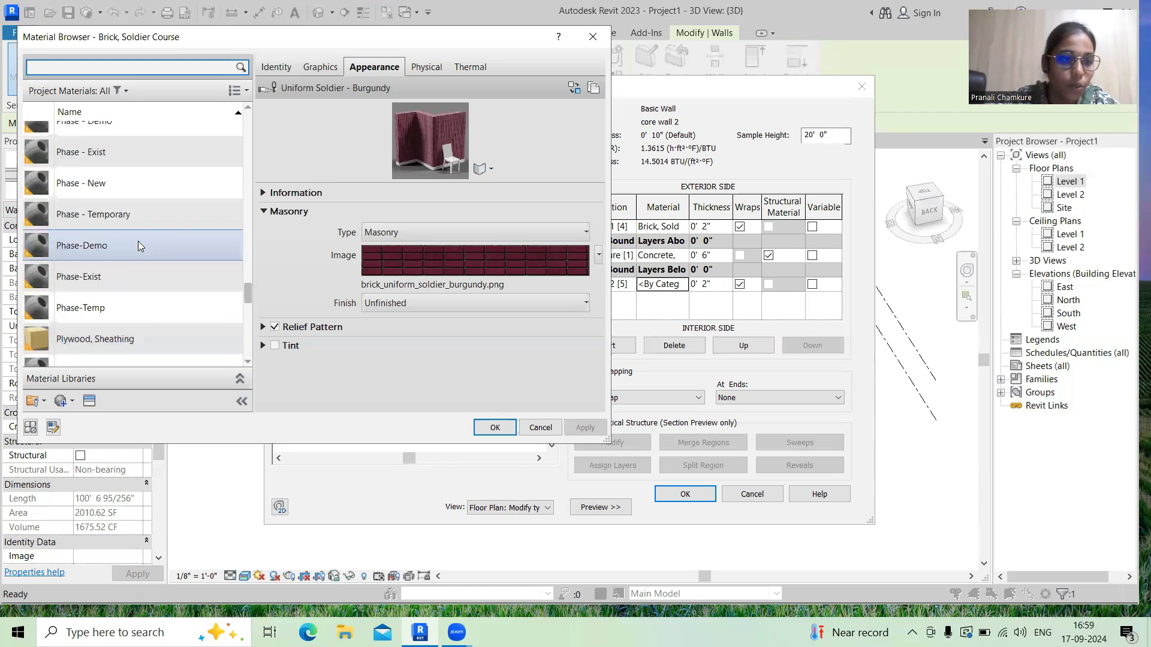
scroll(138, 246, "down", 1)
scroll(138, 247, "up", 1)
scroll(137, 245, "up", 1)
scroll(138, 245, "up", 2)
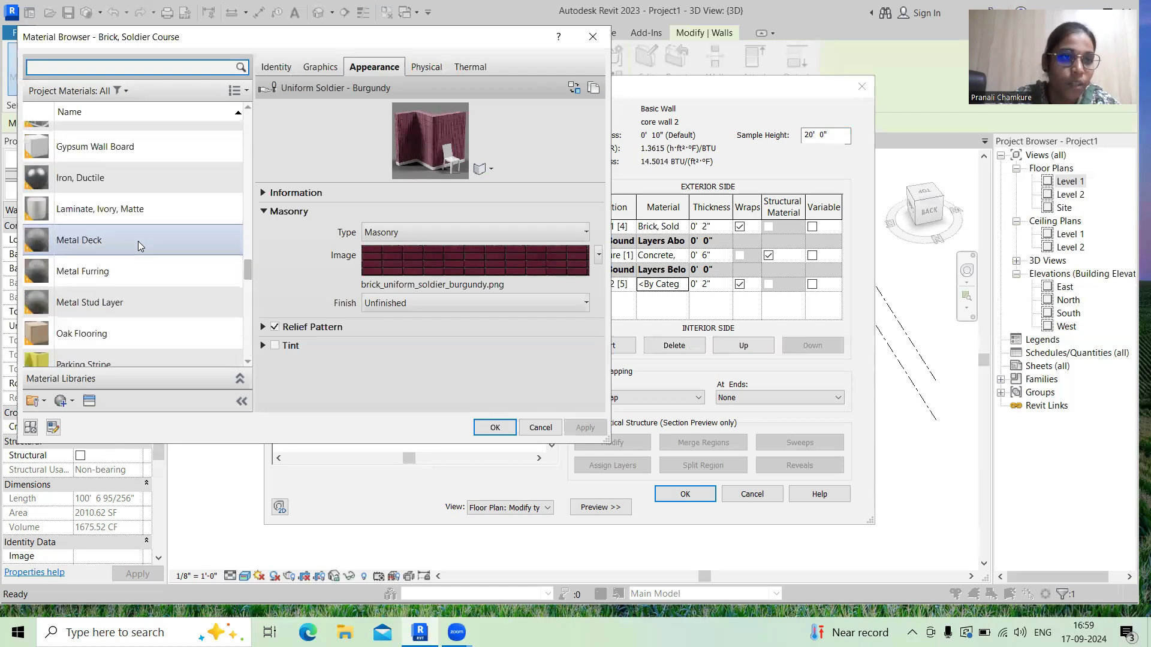
left_click(156, 148)
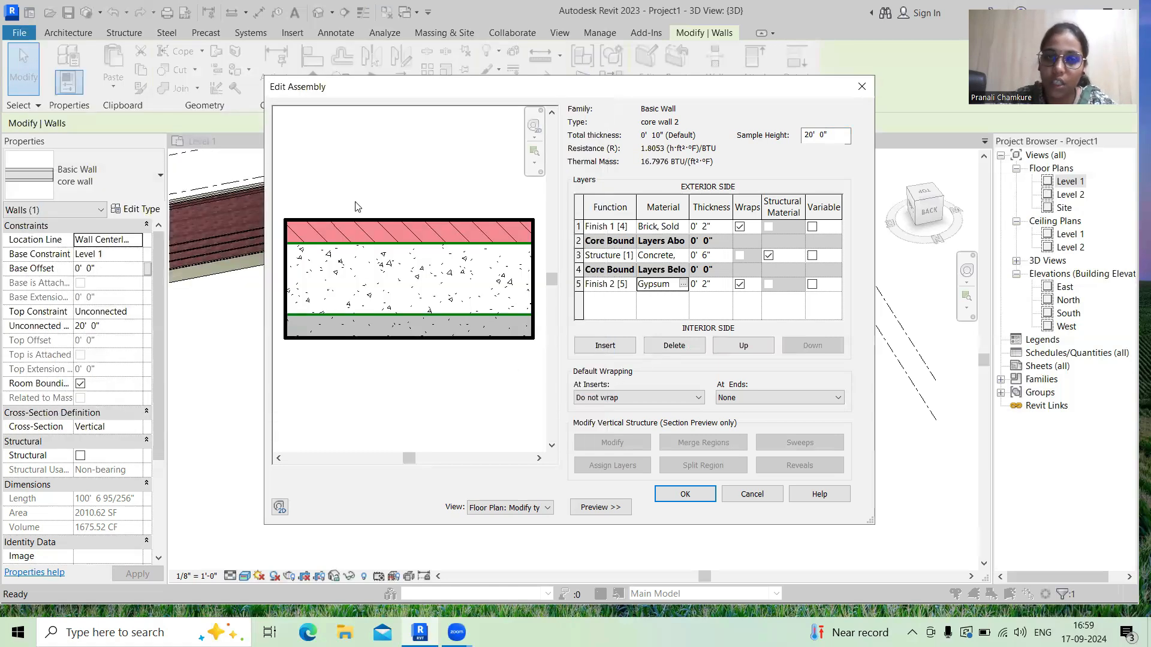
left_click(686, 494)
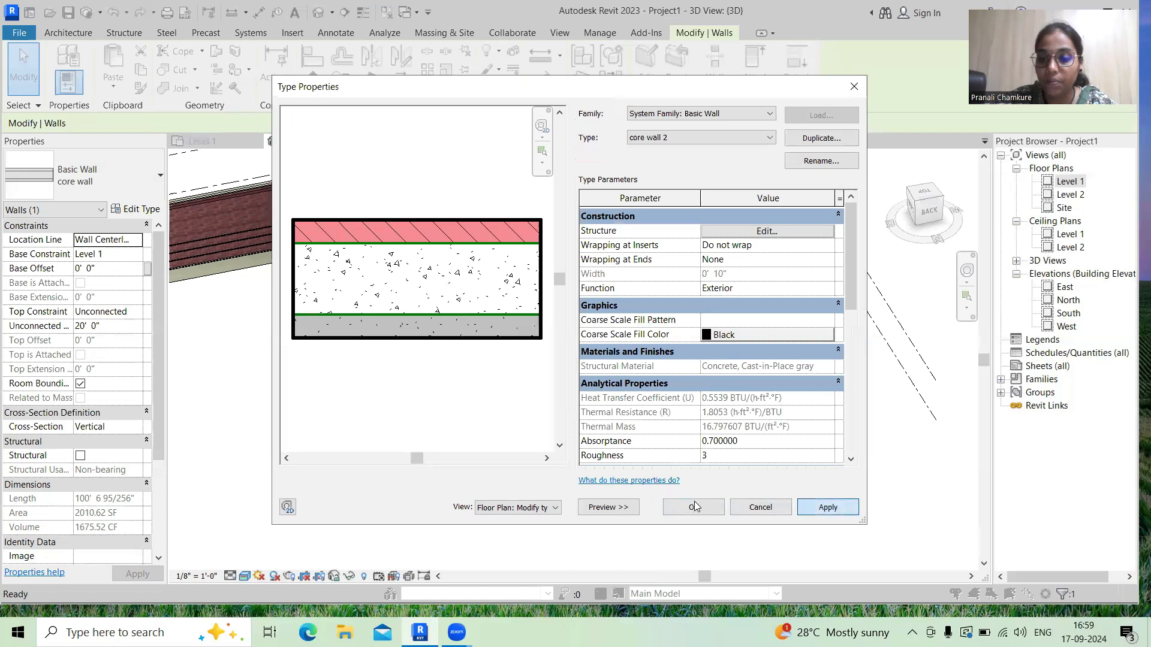
left_click(693, 508)
left_click(399, 483)
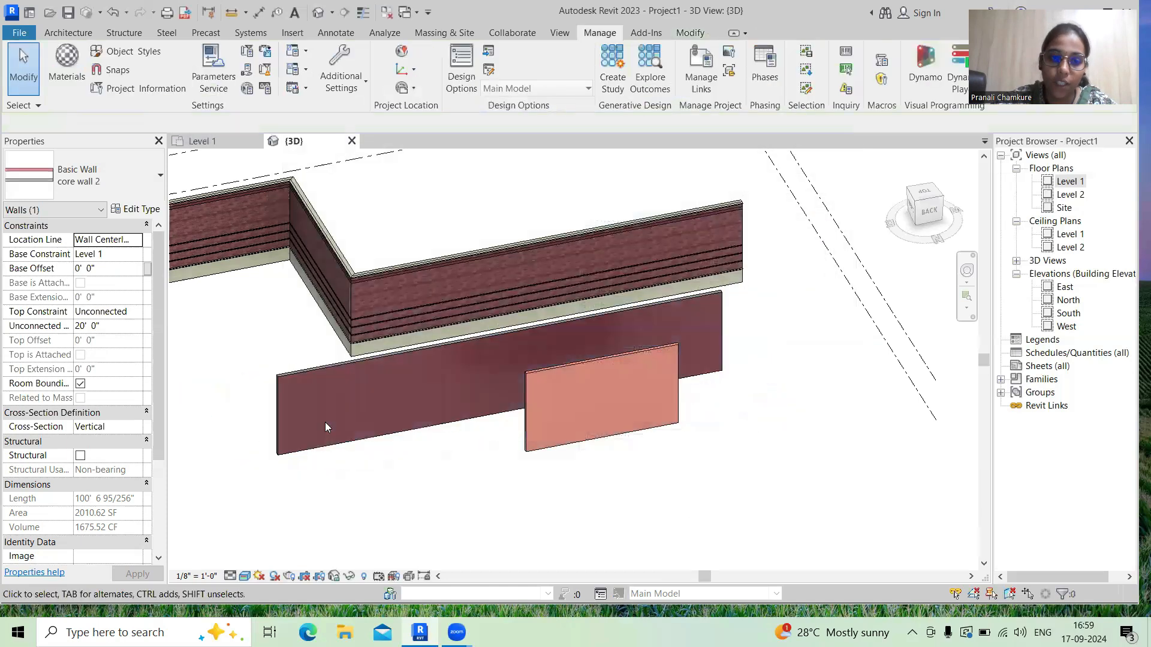
- Inspect both faces and the edge of the long core wall 2 wall, and turn on Thin Lines
scroll(322, 425, "up", 5)
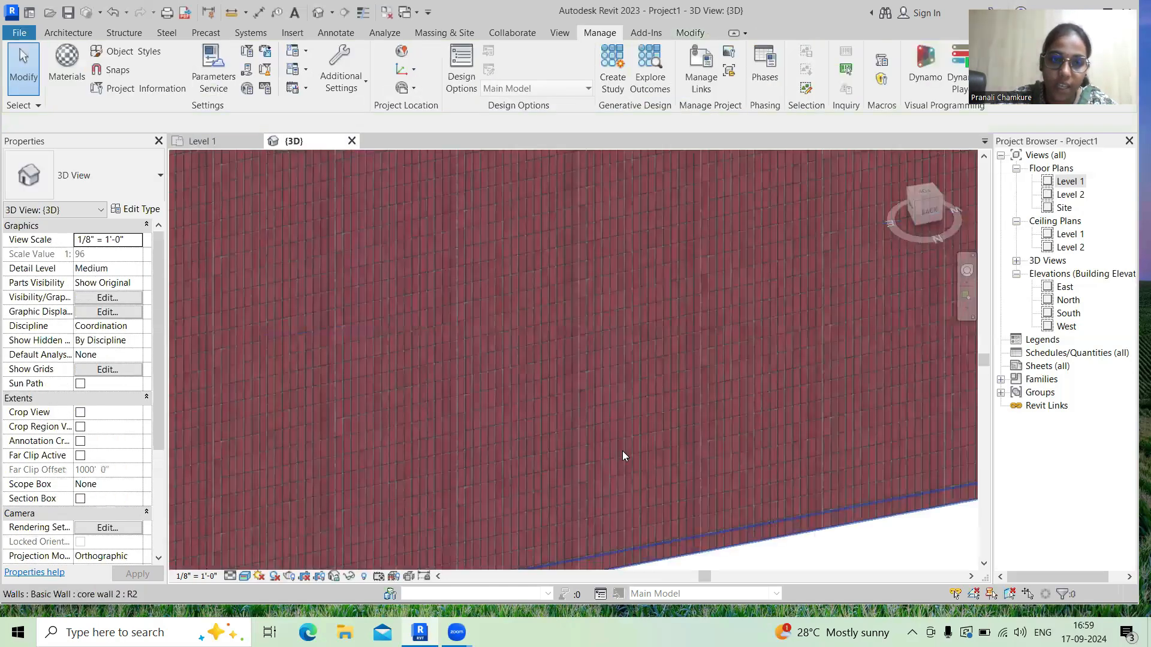
scroll(626, 452, "down", 5)
middle_click_drag(554, 453, 701, 347, "shift")
scroll(752, 235, "up", 5)
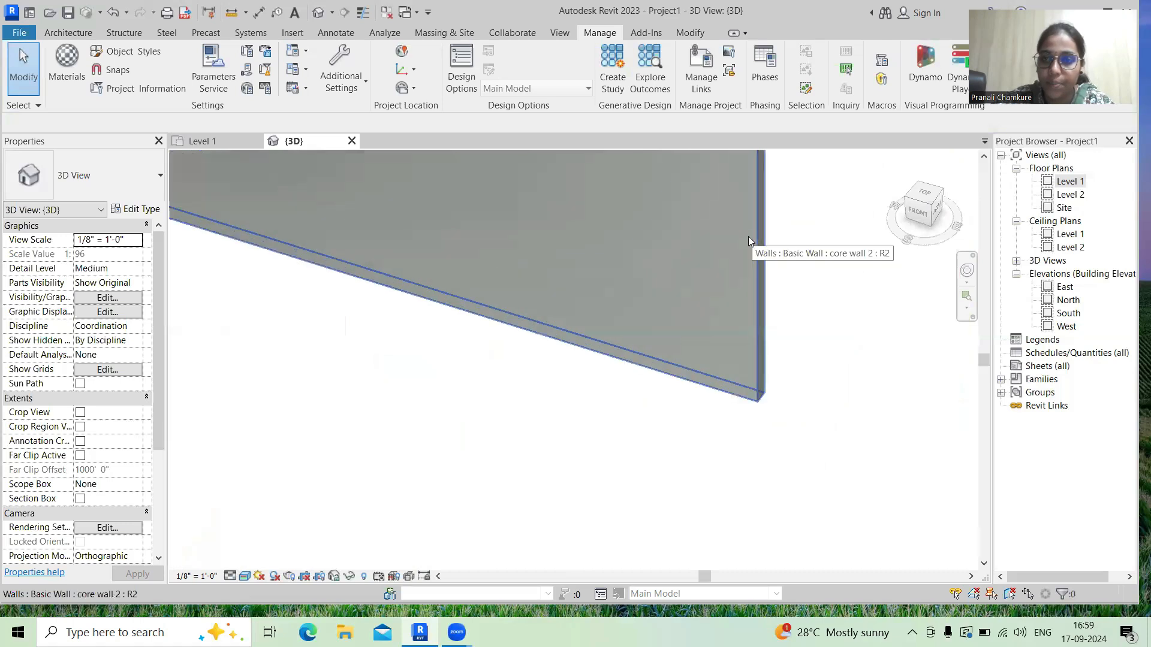
scroll(730, 312, "up", 4)
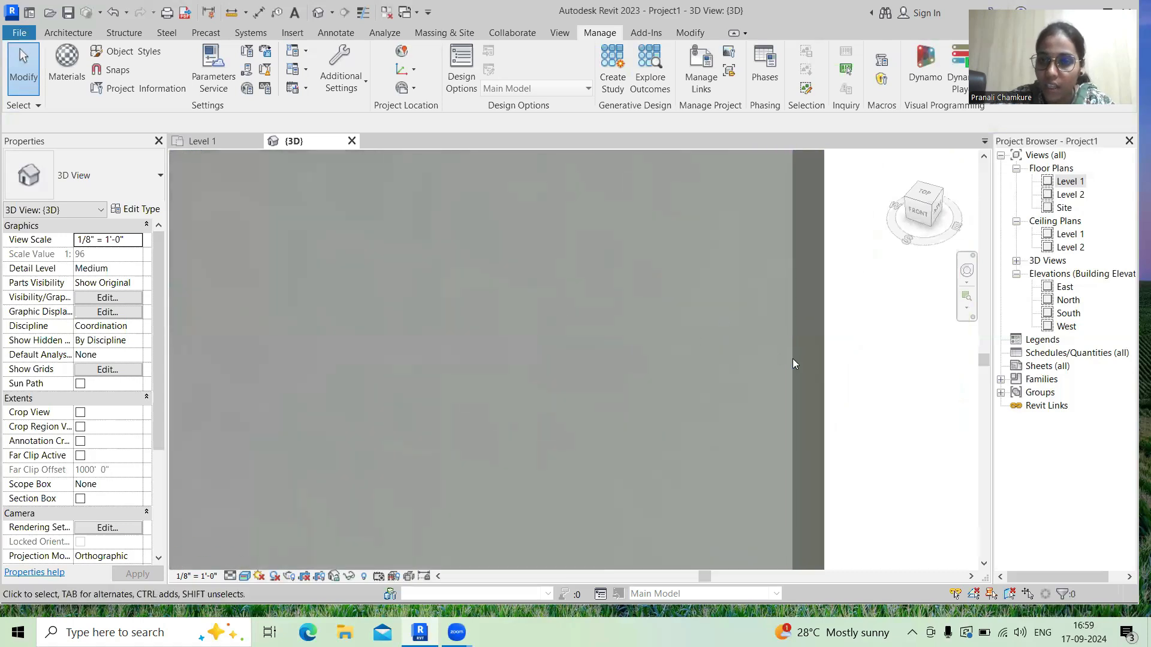
middle_click_drag(792, 360, 722, 381, "shift")
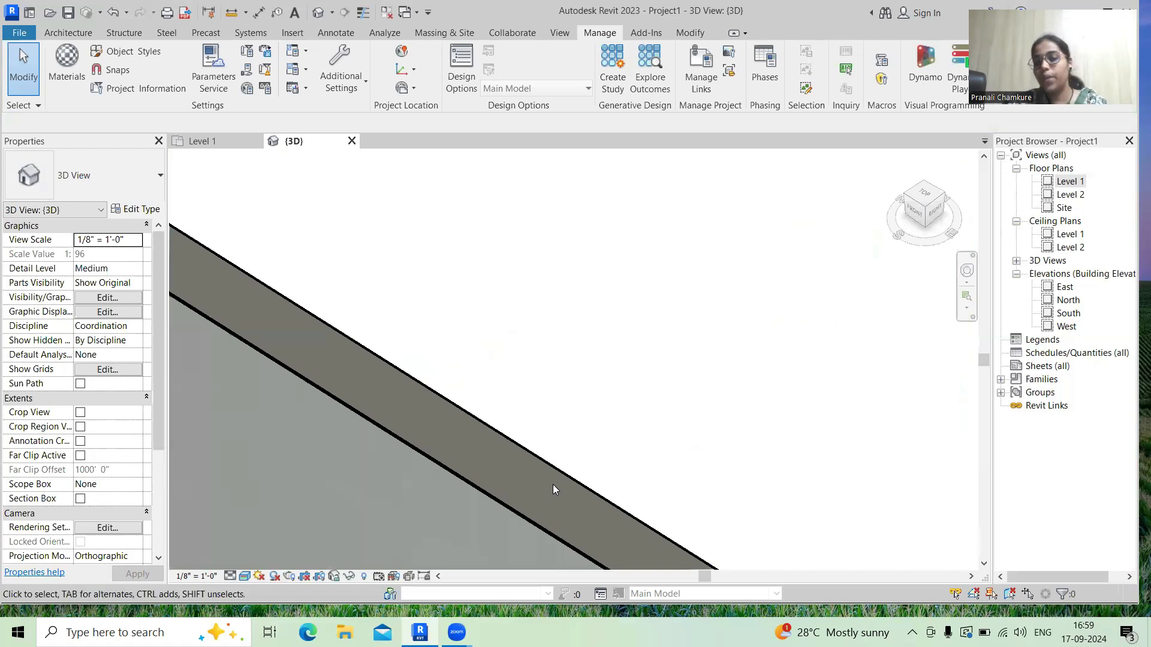
left_click(359, 12)
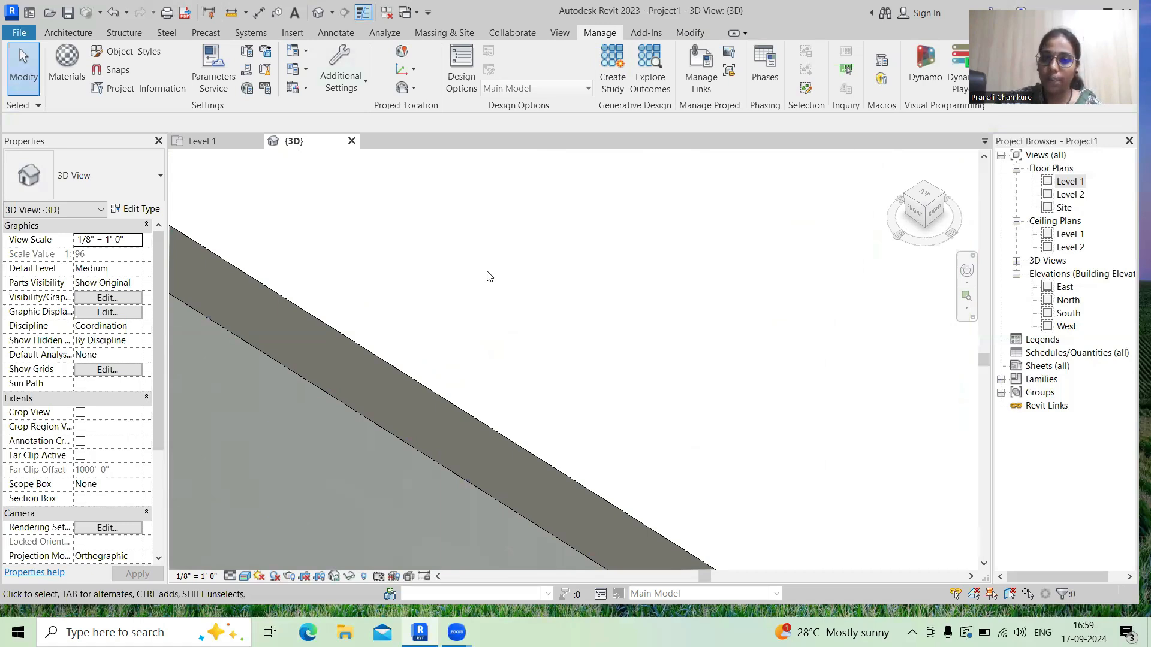
- Draw a separate 60' long, 20' high wall of the 9" wall type in the empty area beyond the existing walls
scroll(489, 277, "down", 6)
middle_click_drag(609, 328, 633, 518)
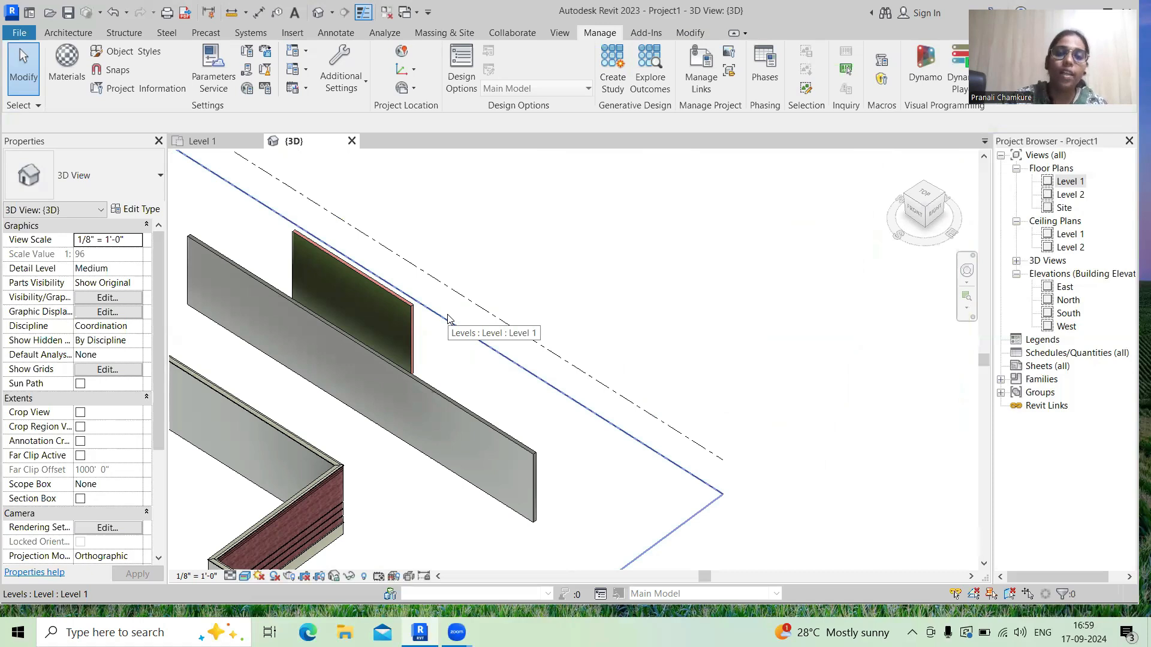
scroll(448, 319, "down", 2)
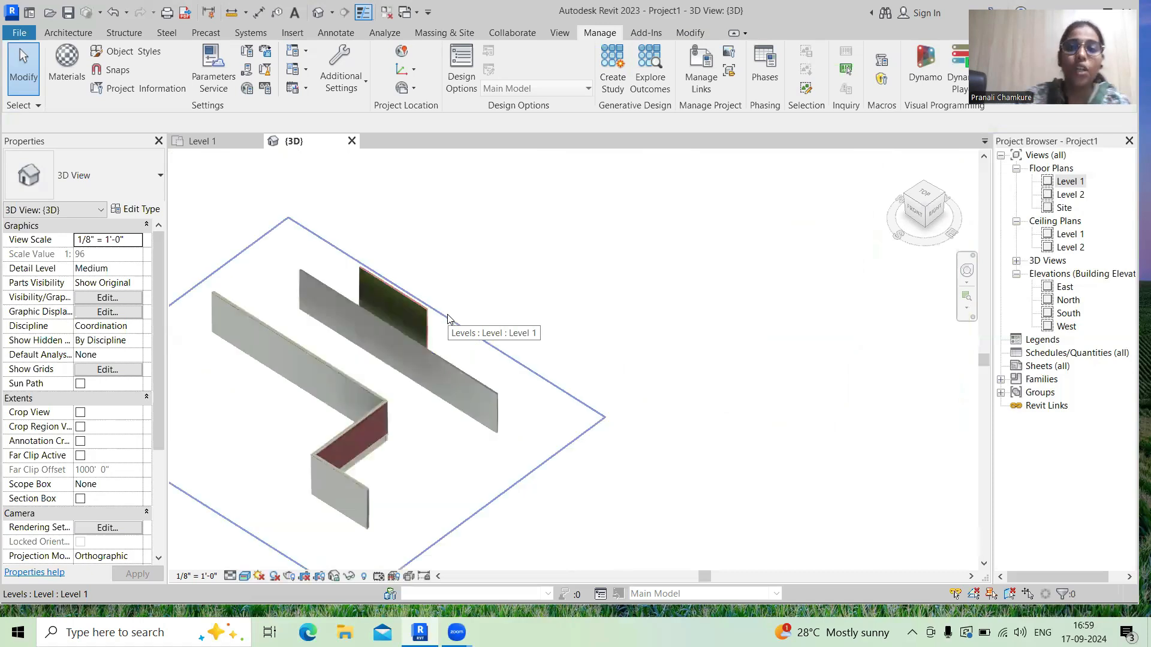
scroll(448, 319, "up", 1)
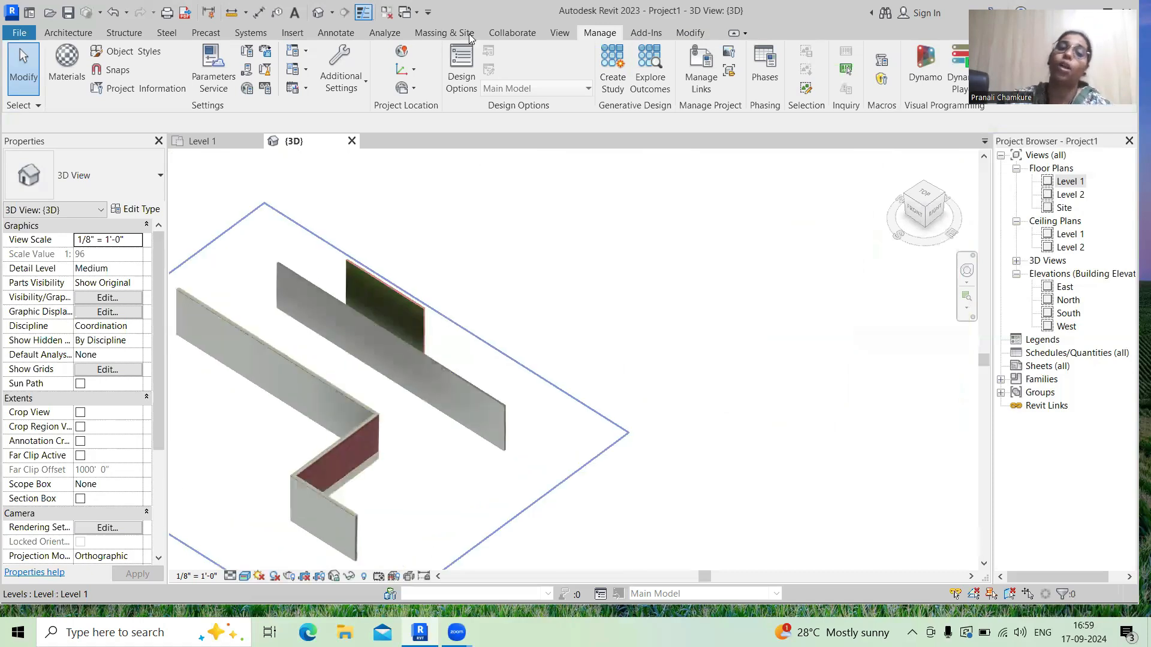
left_click(68, 33)
key("w")
key("a")
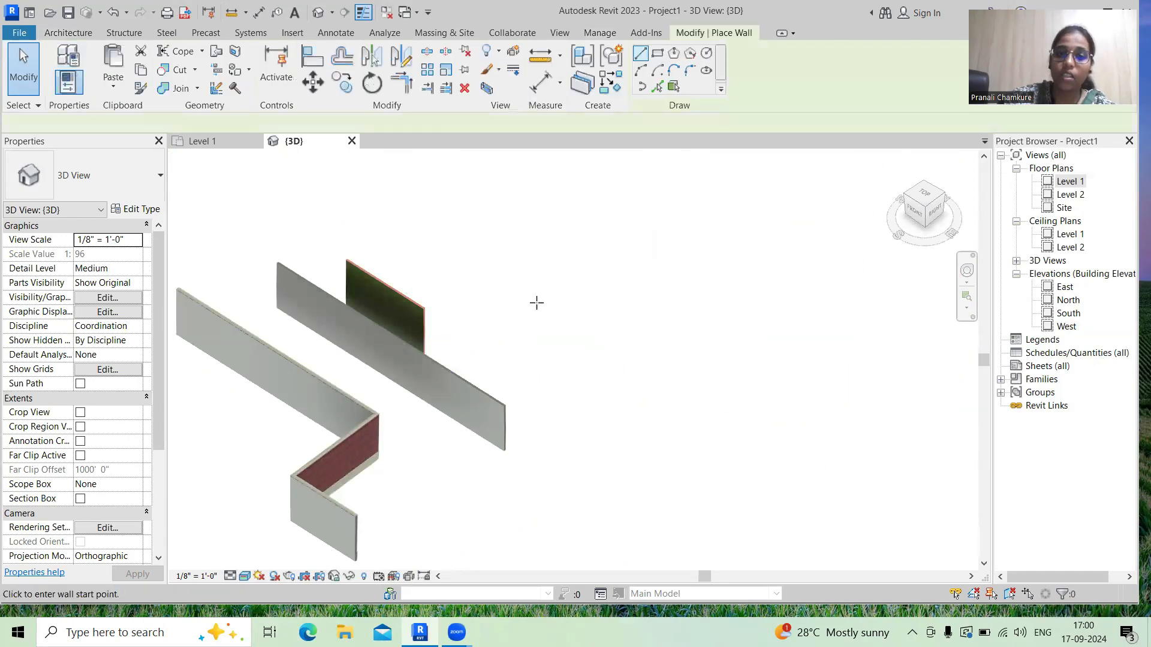
left_click(538, 302)
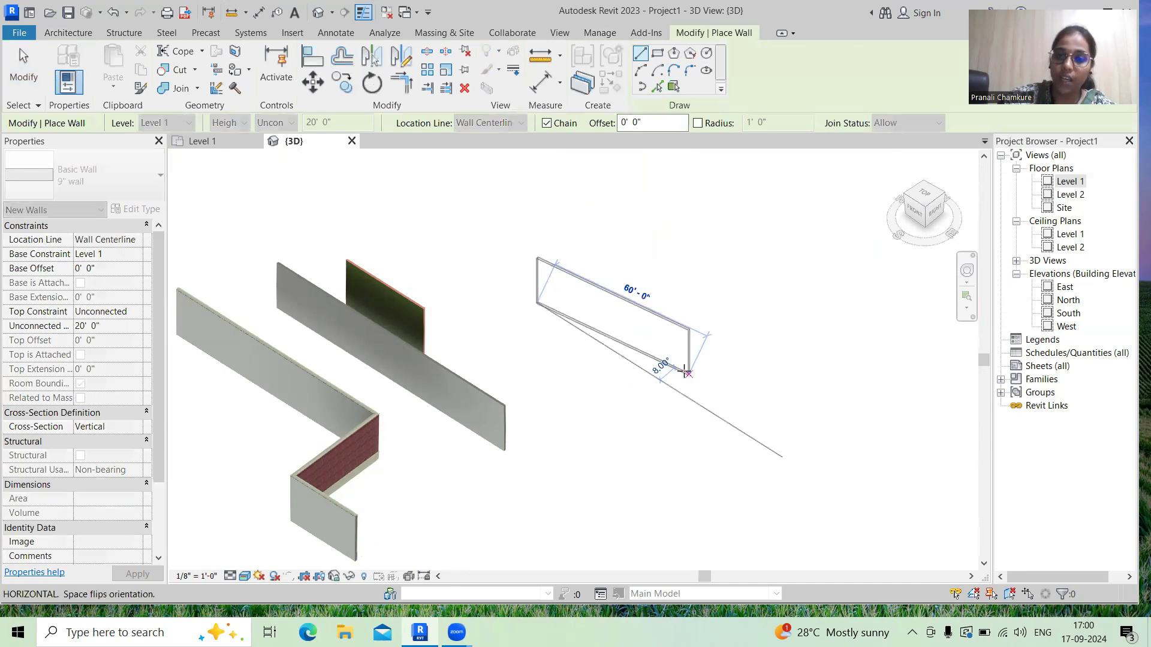
left_click(688, 374)
right_click(689, 375)
left_click(719, 132)
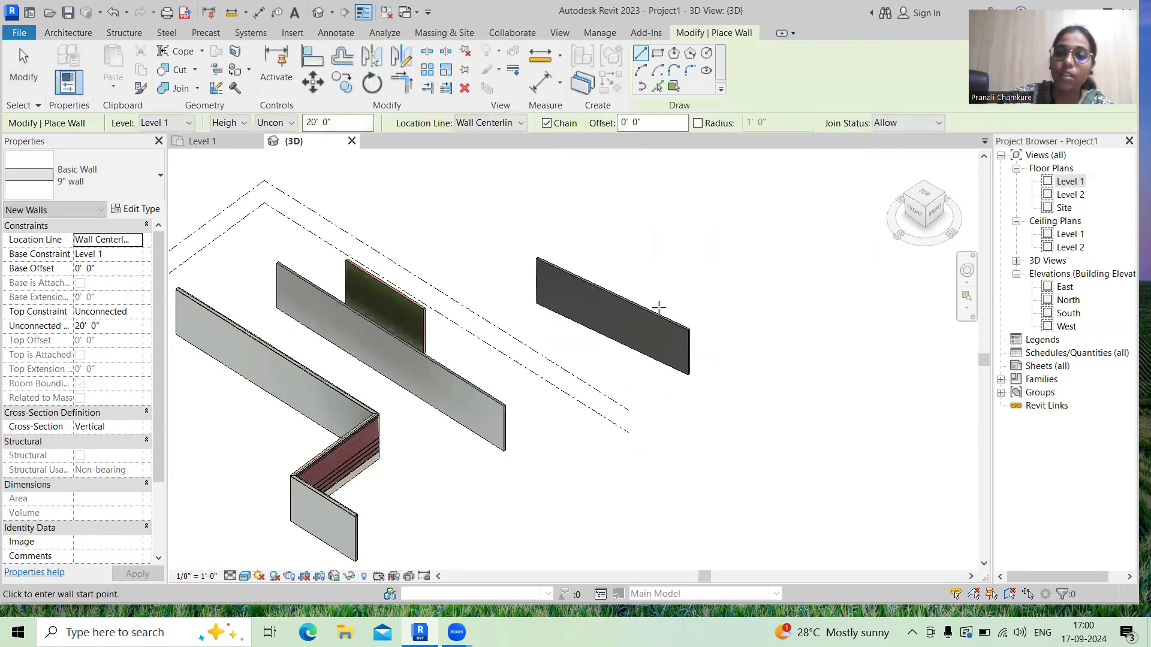
right_click(674, 261)
left_click(717, 276)
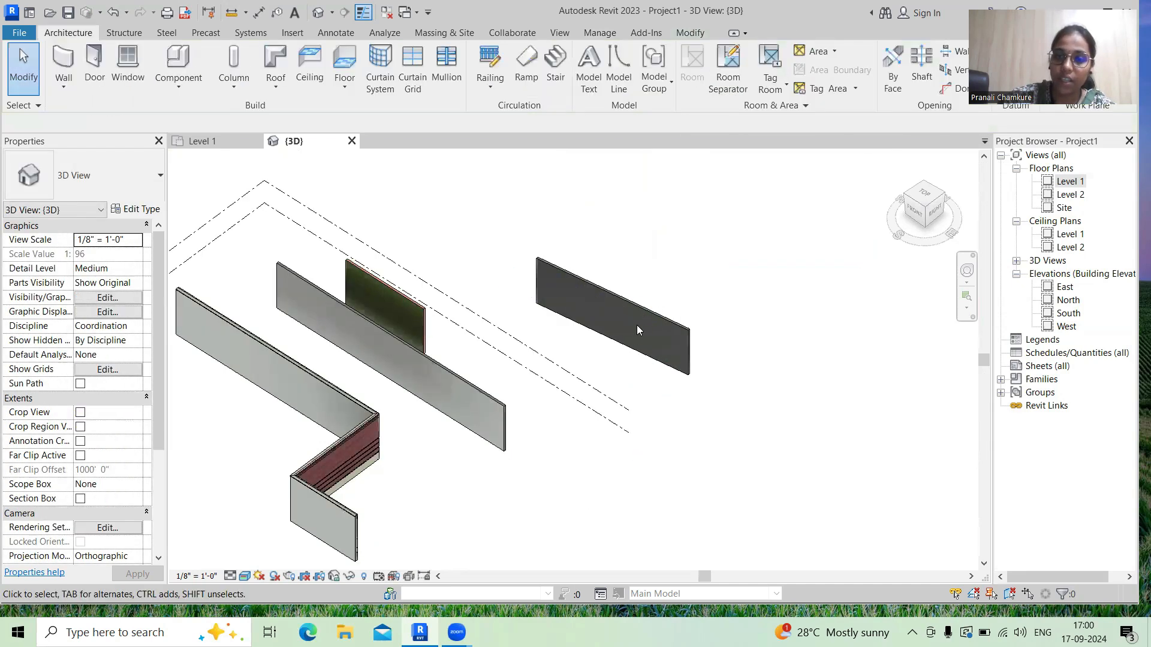
- Select the new dark wall and duplicate its wall type as 9" wall 3
left_click(650, 317)
left_click(652, 316)
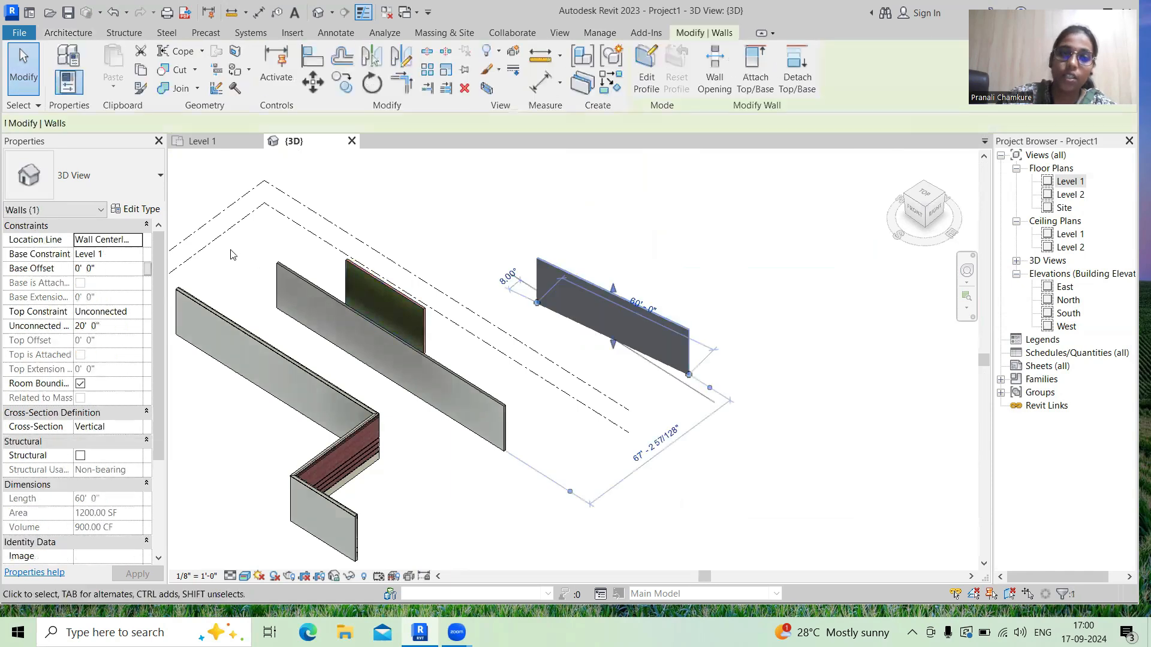
left_click(150, 213)
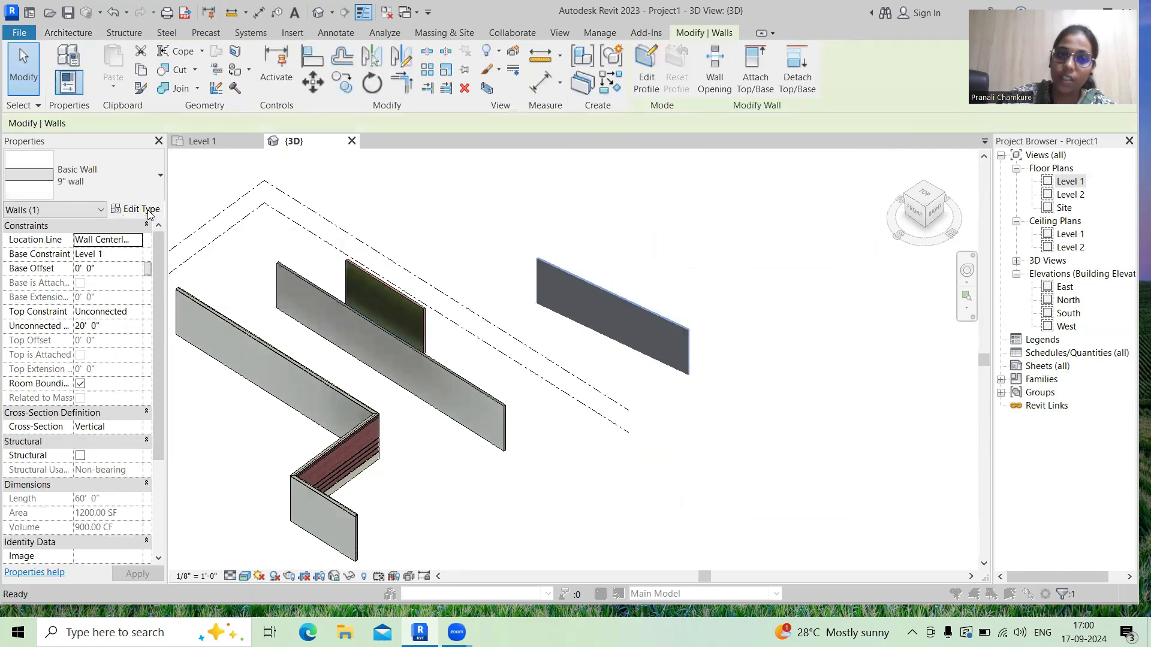
left_click(821, 139)
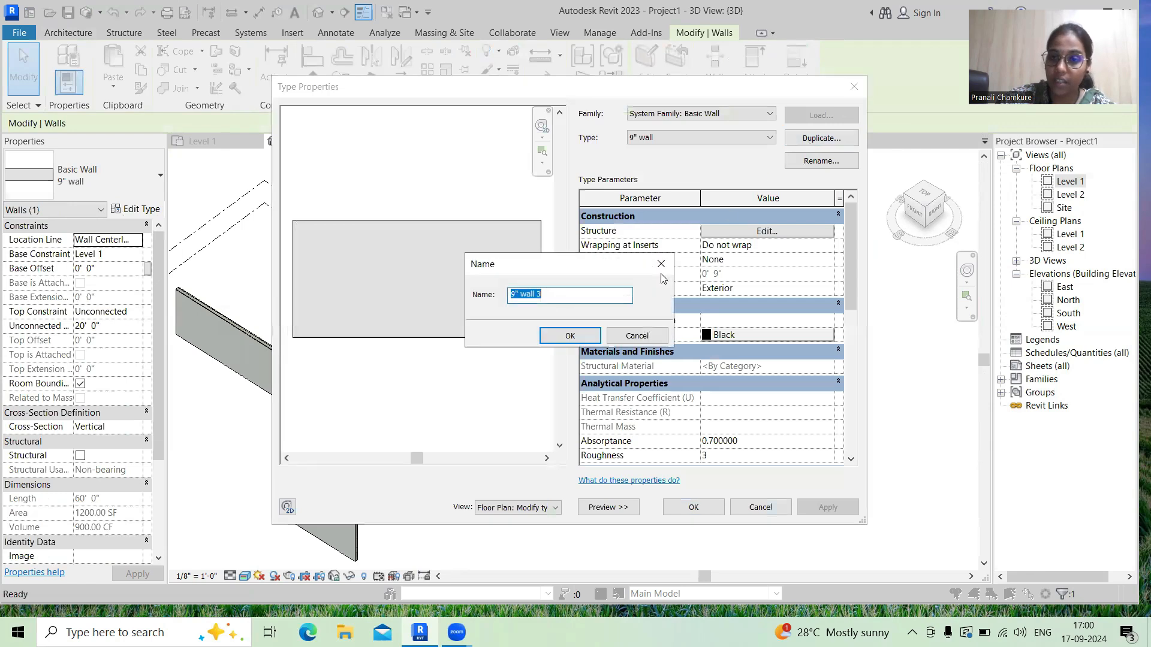
type("9\" wall 3")
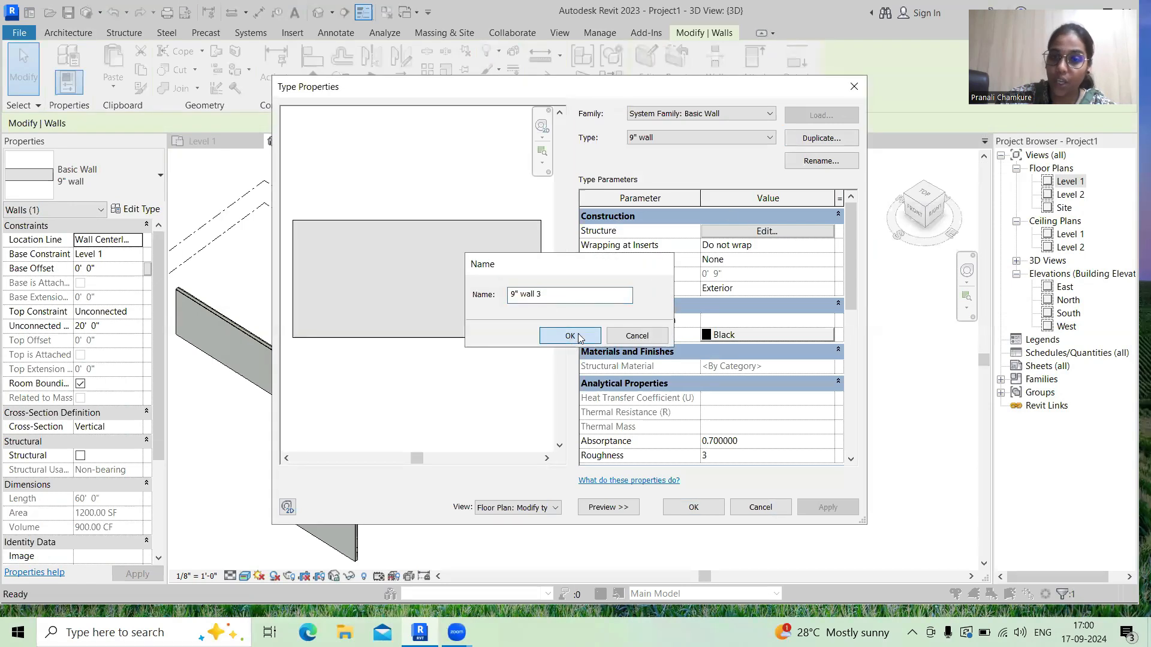
key("Return")
- Open the duplicated type's structure and browse the available materials for its Structure [1] layer
left_click(773, 232)
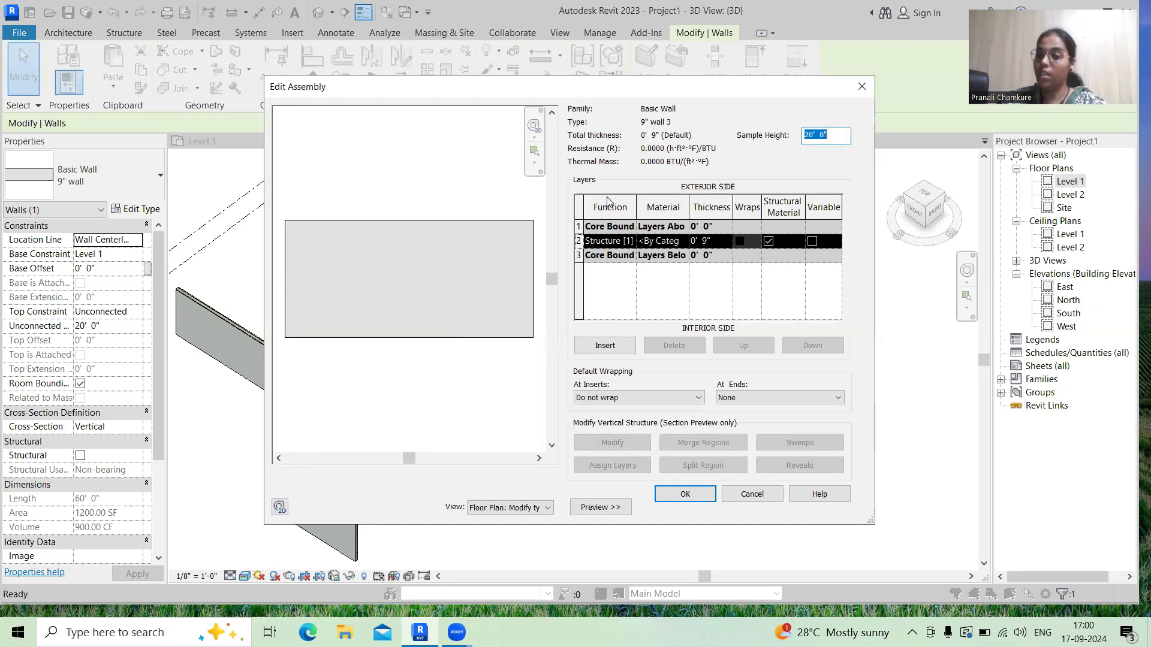
left_click(687, 245)
left_click(686, 243)
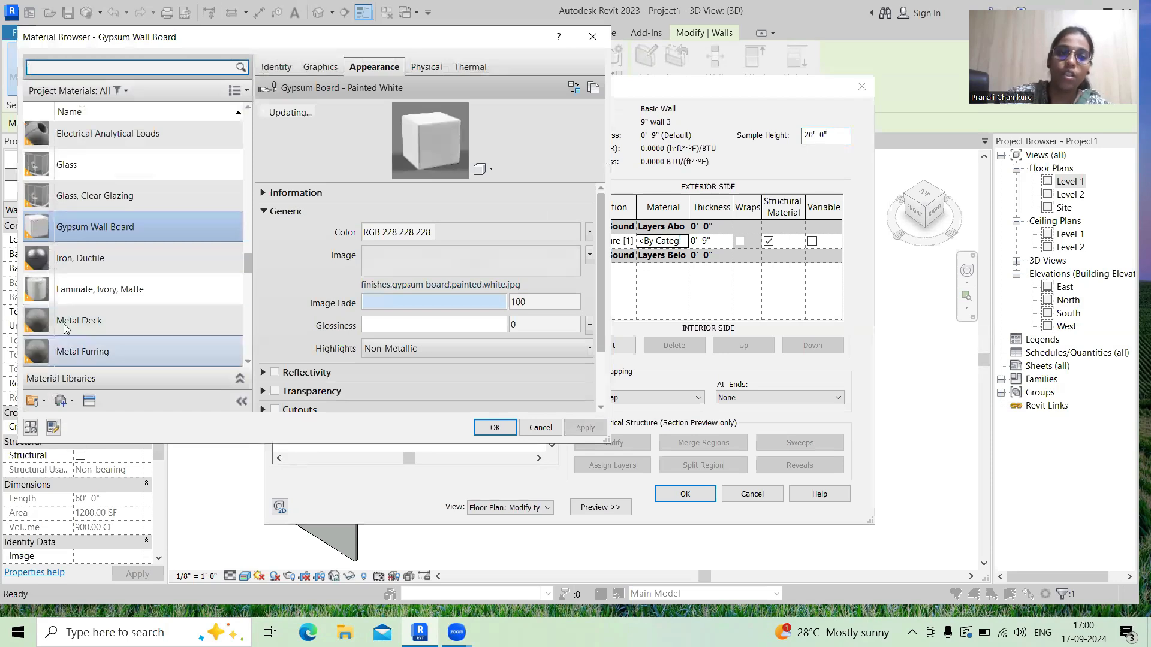
scroll(90, 262, "down", 4)
scroll(90, 262, "down", 3)
scroll(90, 262, "up", 6)
scroll(90, 262, "up", 6)
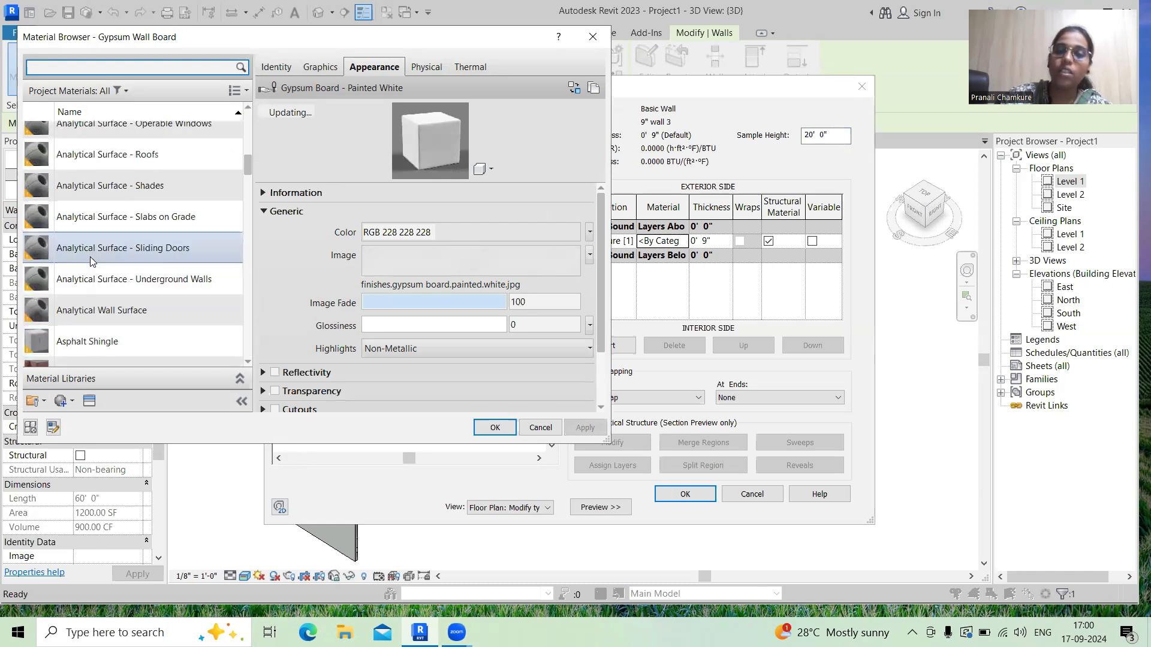
scroll(86, 306, "down", 1)
- Create a new material and rename it vcdx
left_click(72, 402)
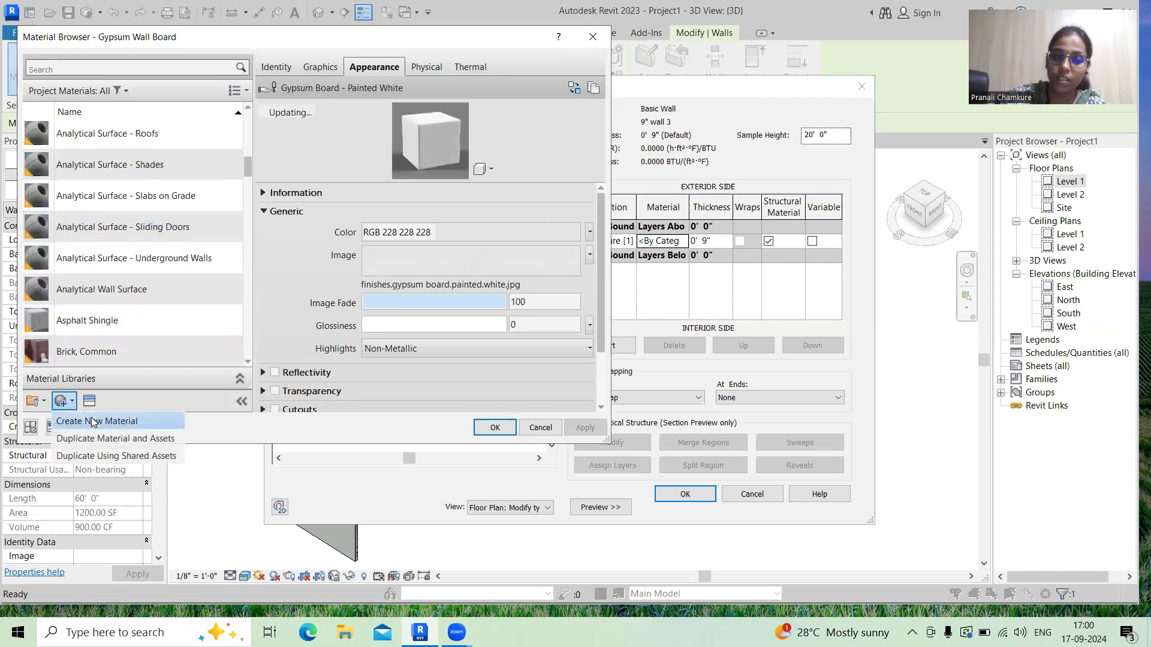
left_click(94, 422)
scroll(105, 364, "down", 1)
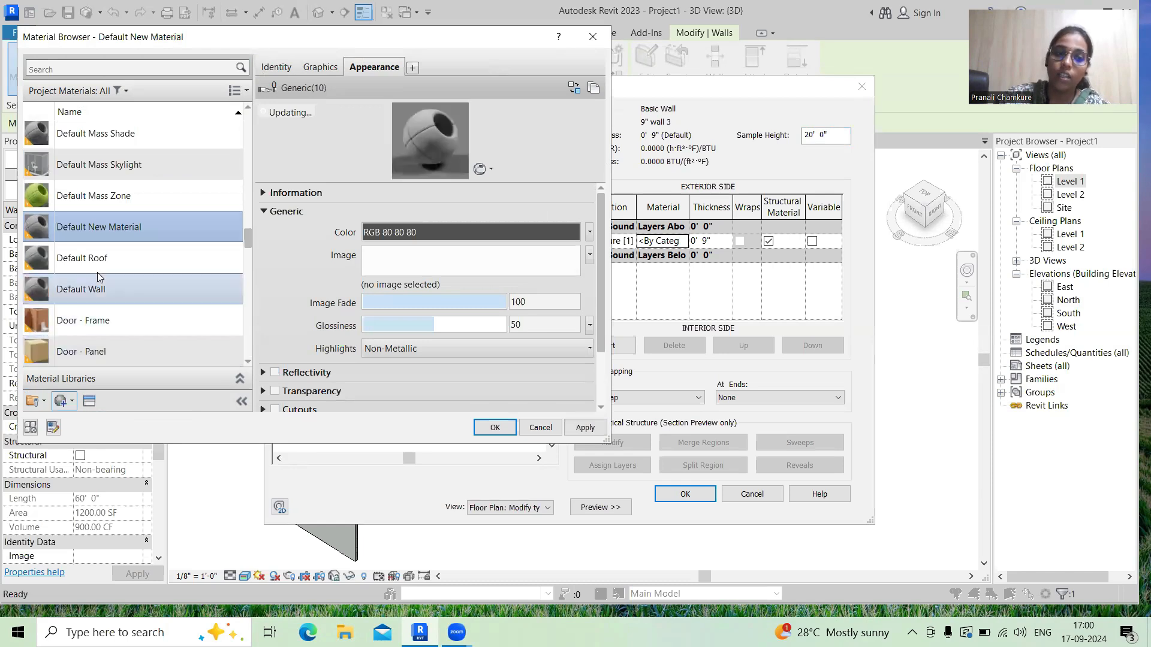
right_click(138, 231)
left_click(170, 284)
type("vcdx")
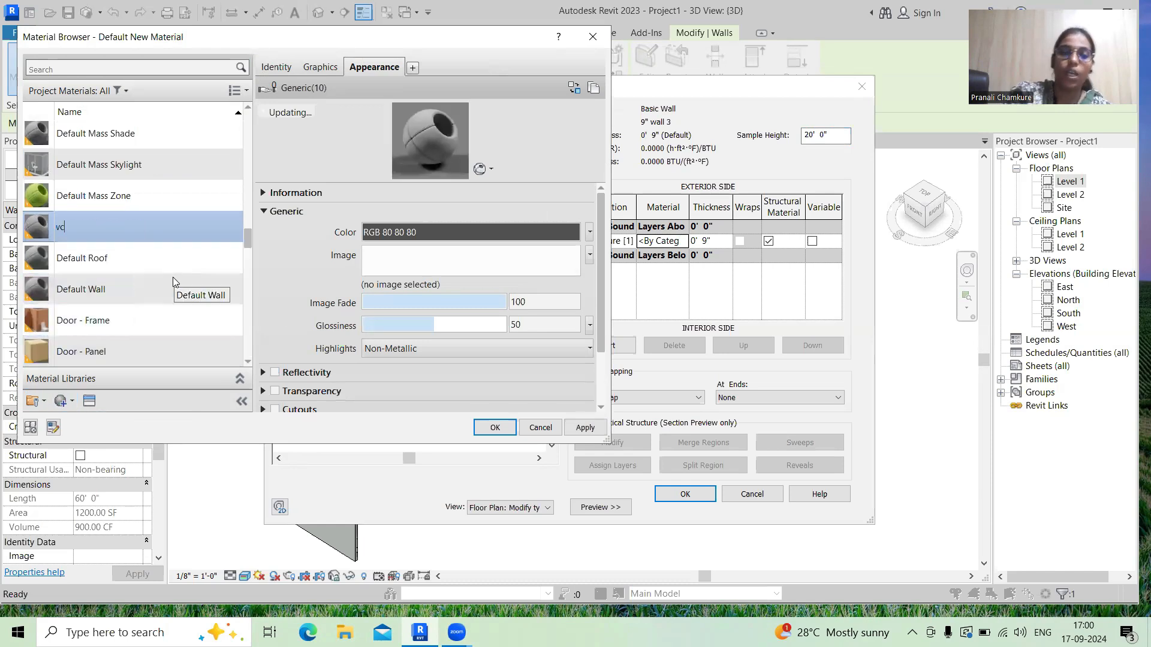
key("Return")
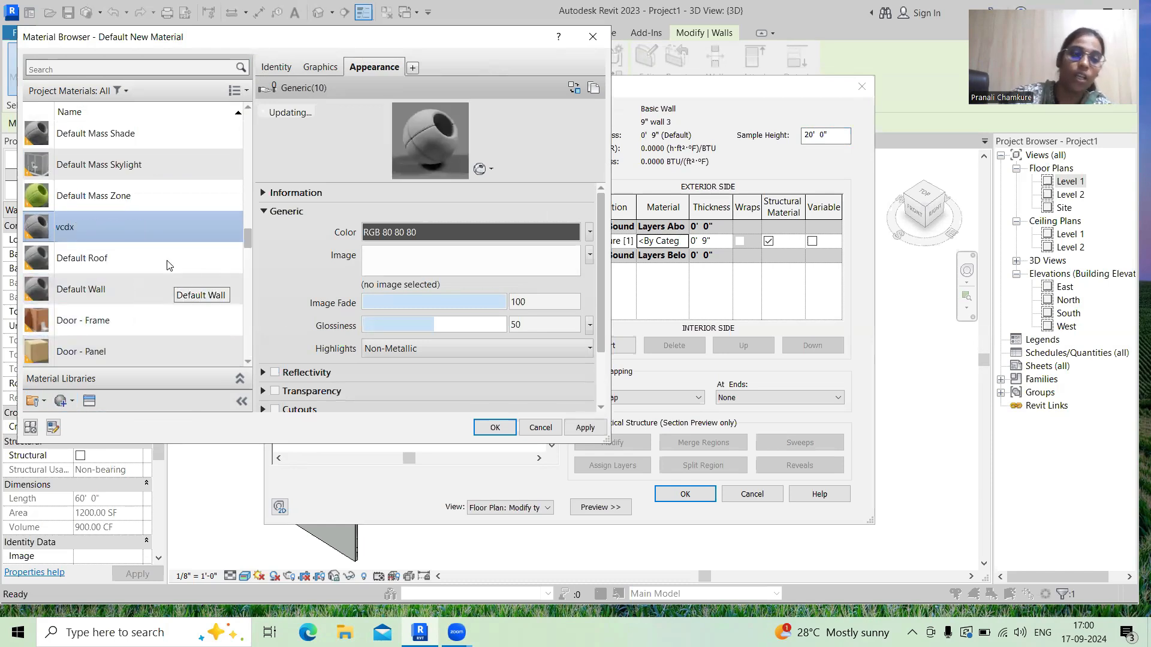
- Open the Asset Browser for the vcdx material and search the appearance assets for wood
left_click(89, 400)
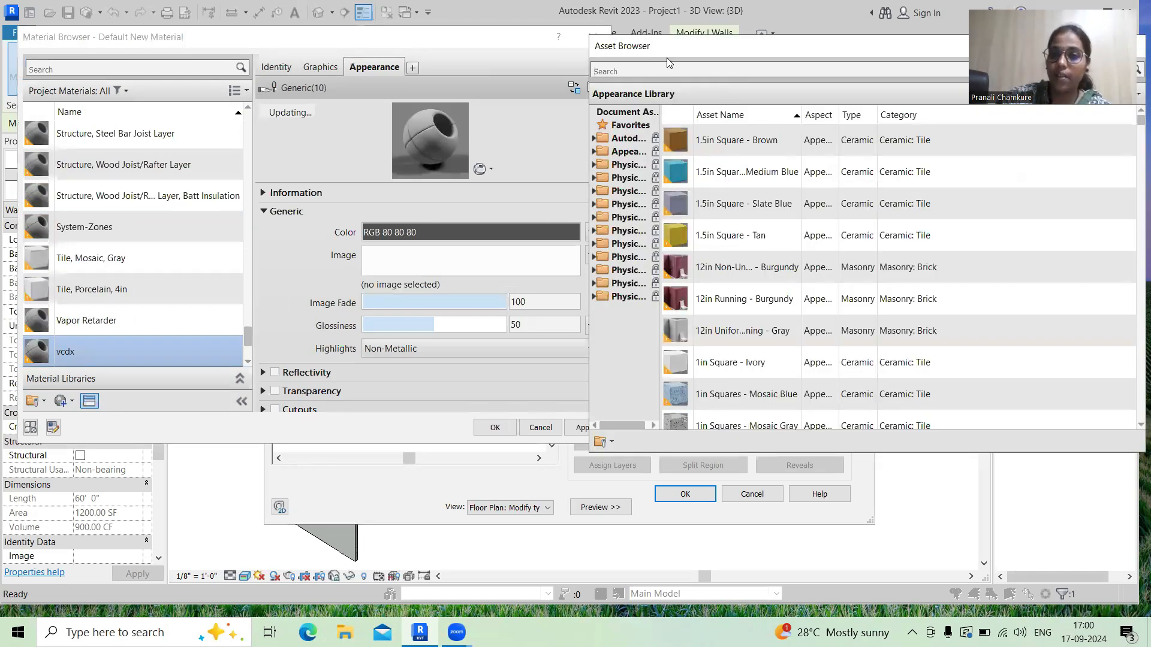
left_click(664, 68)
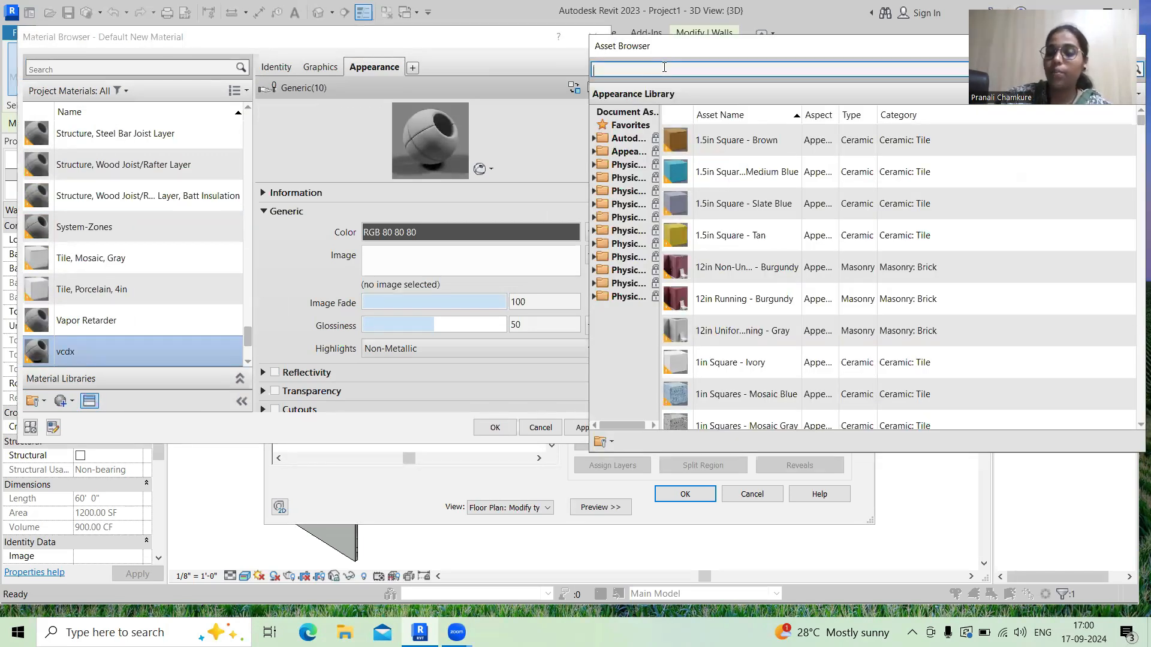
type("w")
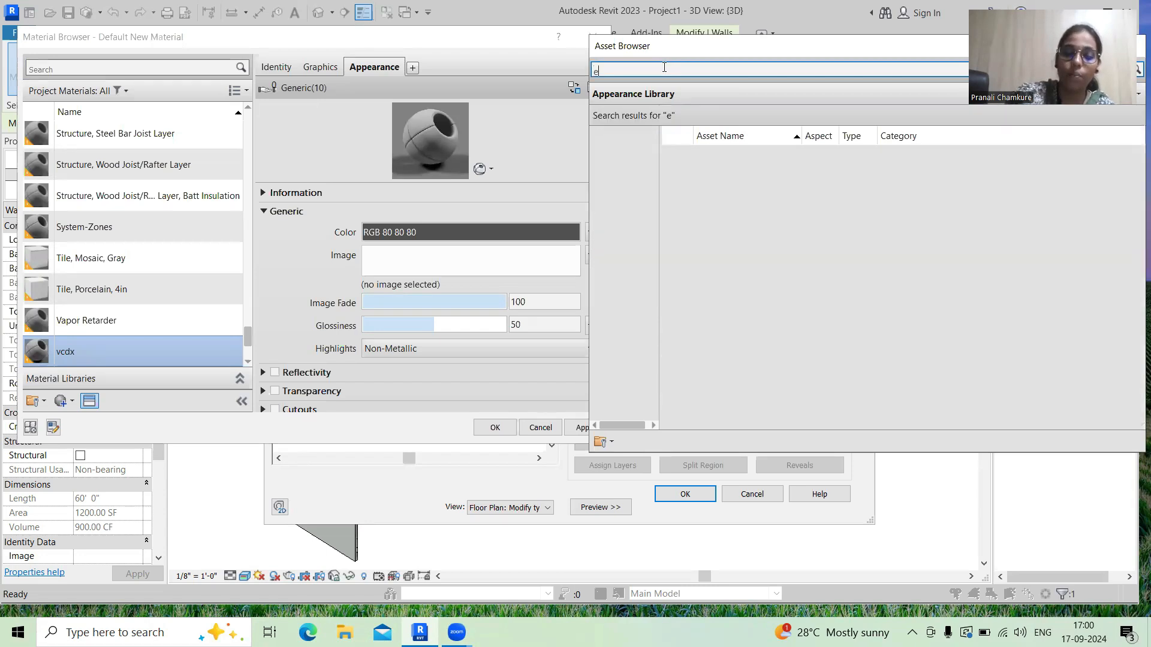
type("ood")
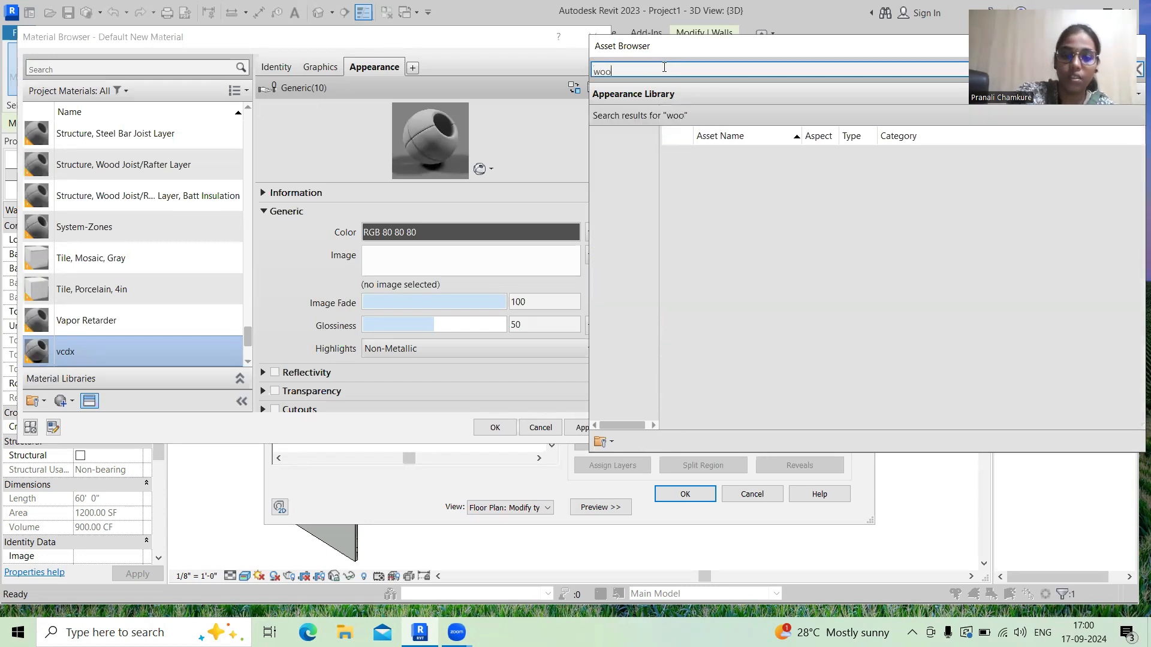
key("Return")
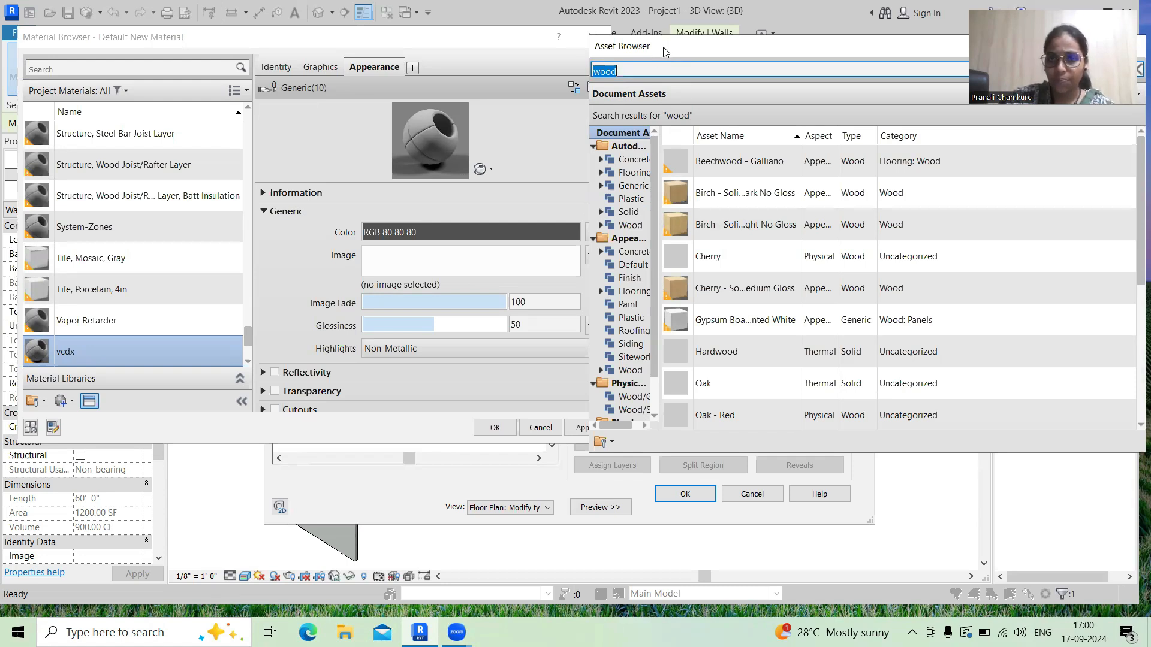
left_click_drag(664, 52, 567, 18)
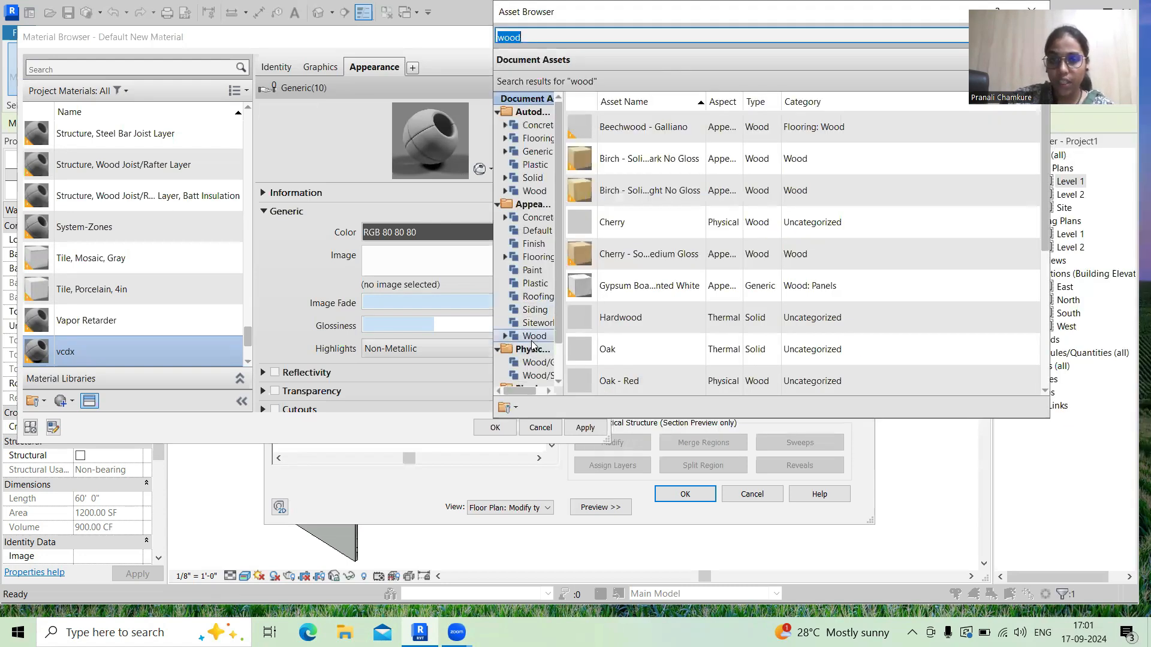
- Replace the vcdx material's appearance with the Rosewood - Stained Light No Gloss asset from the Appearance Library's Wood category
left_click(533, 337)
left_click(623, 190)
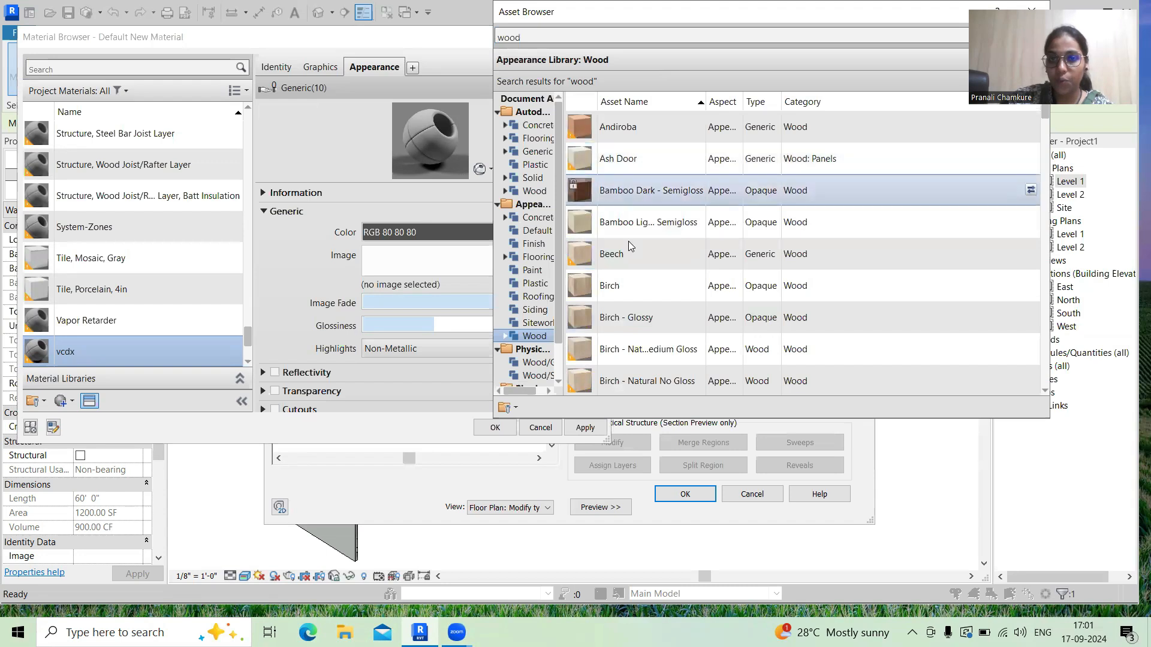
scroll(635, 327, "down", 10)
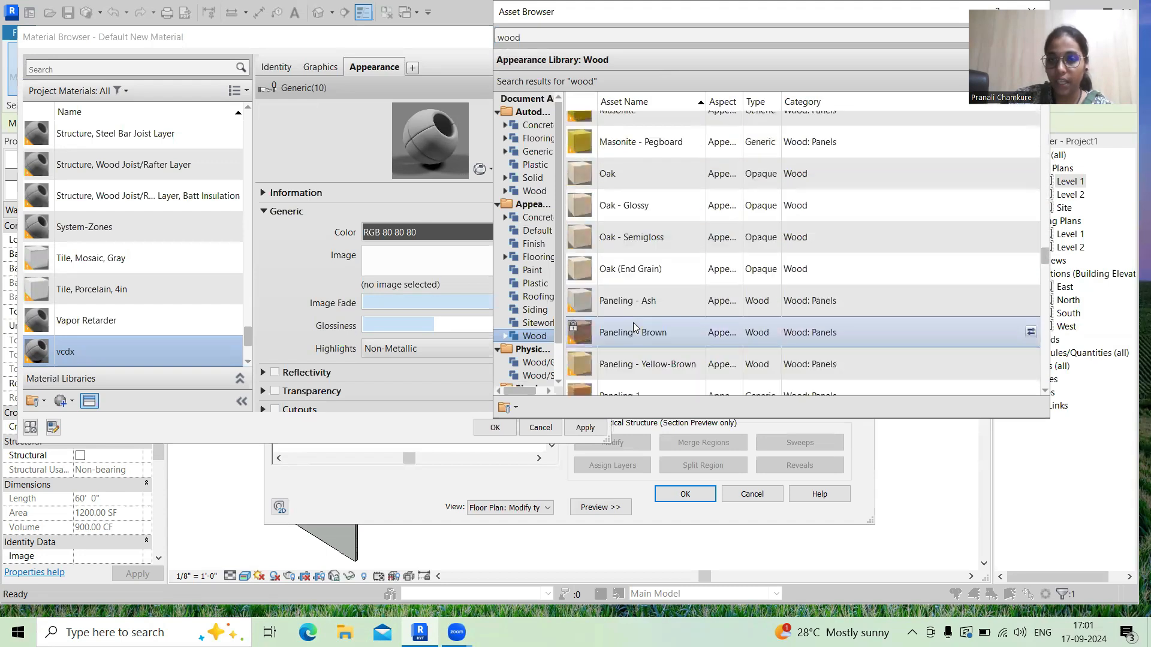
scroll(634, 318, "down", 10)
double_click(586, 235)
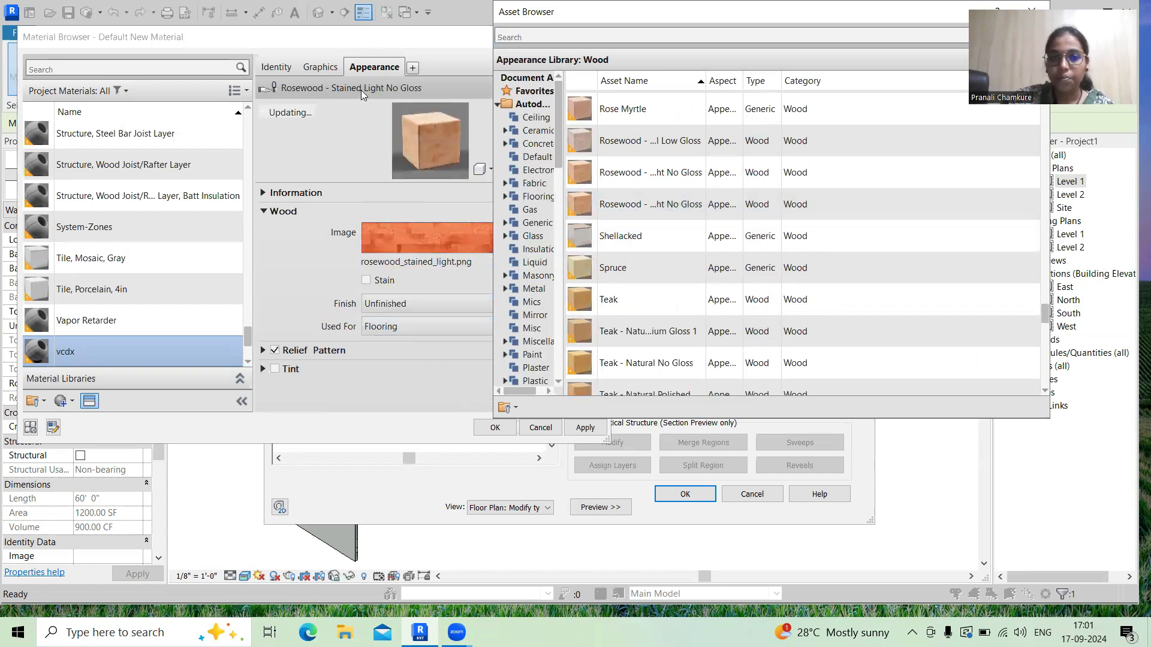
- Set the rosewood appearance to be used for Furniture with a Glossy Varnish finish, and apply the material changes
left_click_drag(359, 36, 261, 11)
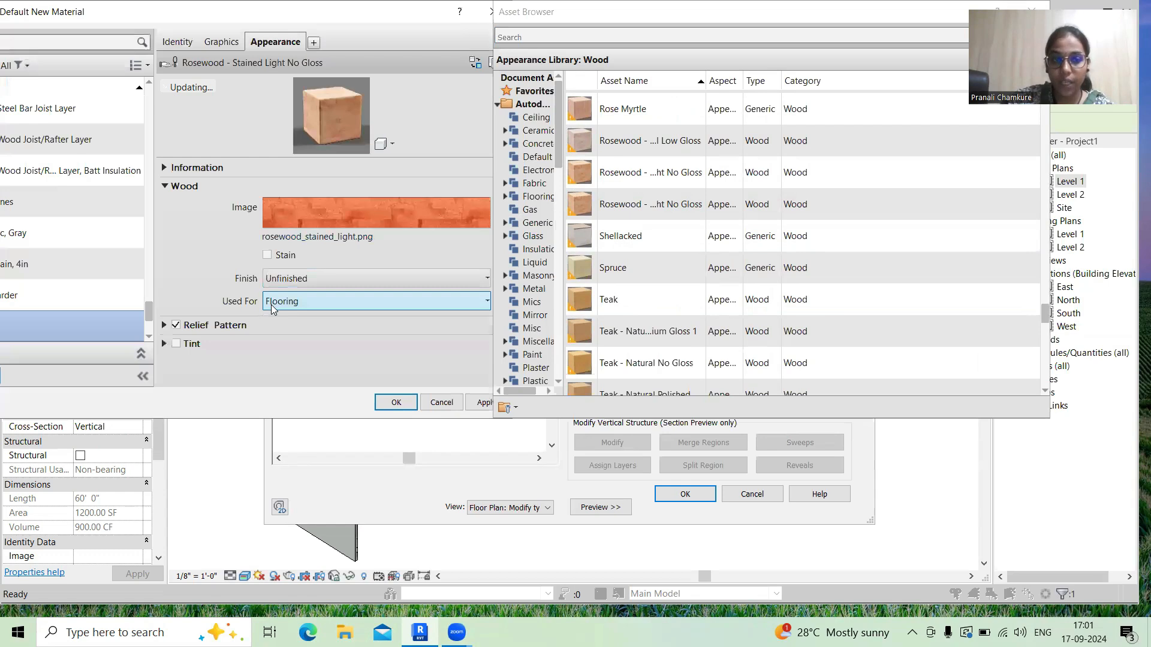
left_click(318, 306)
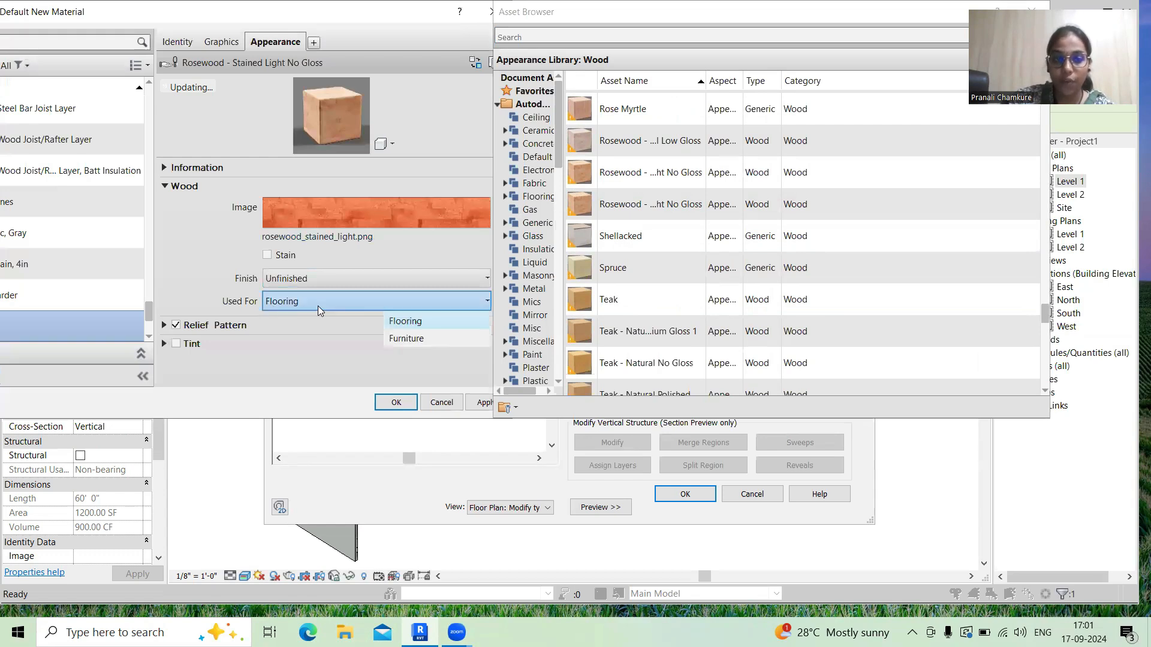
left_click(408, 339)
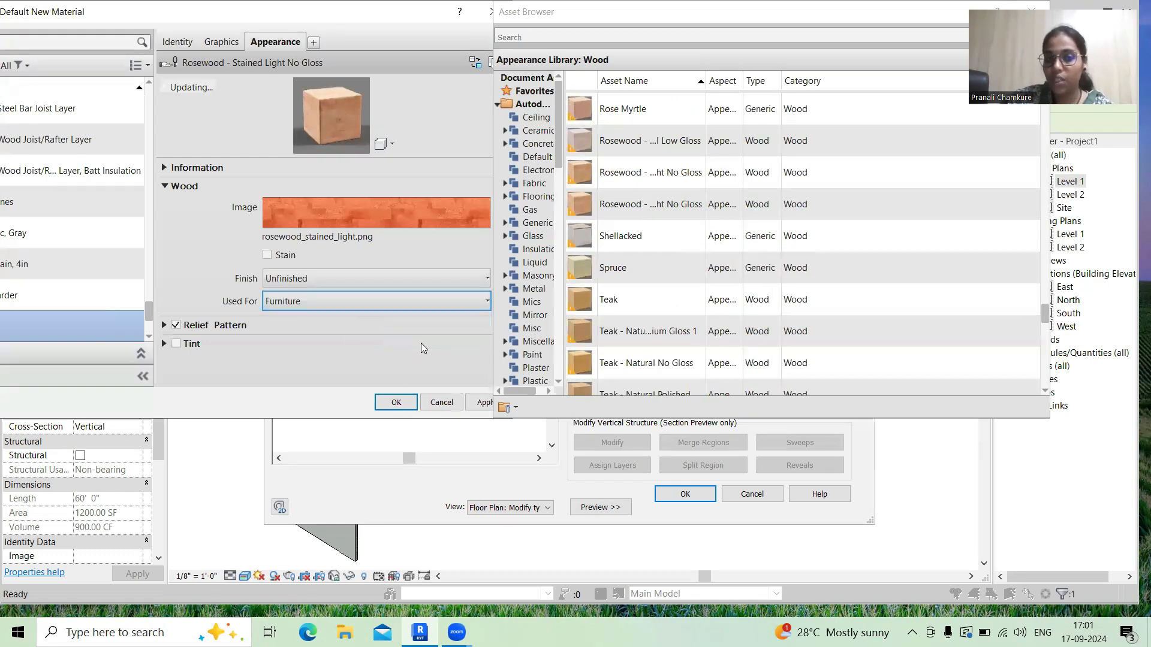
left_click(430, 277)
left_click(419, 298)
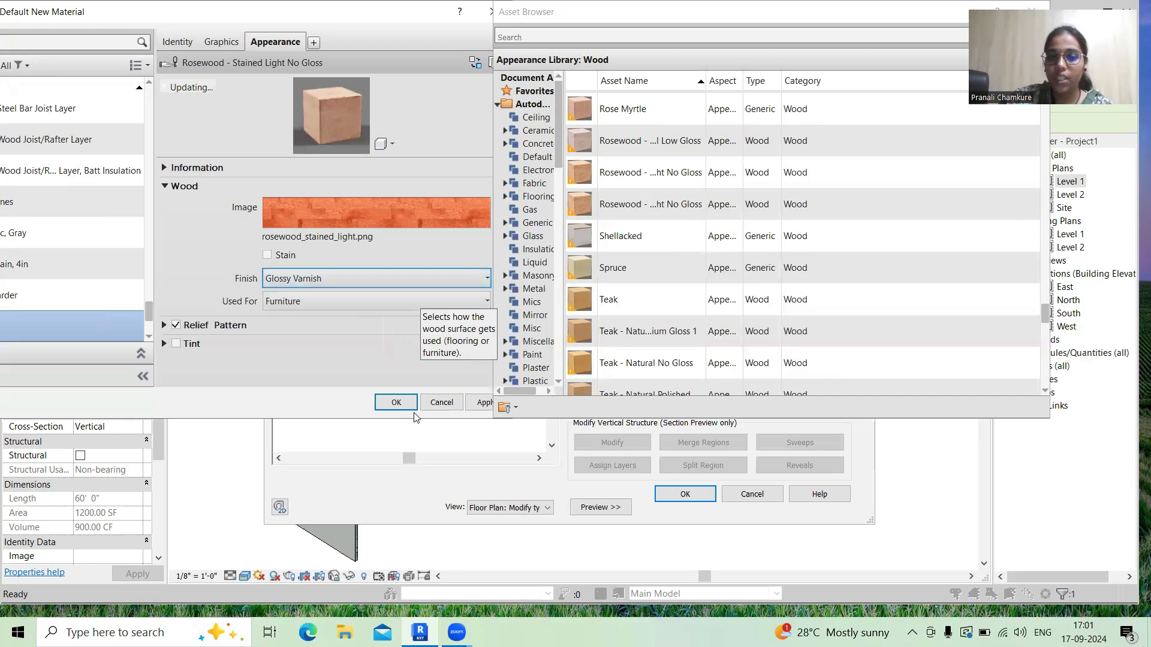
left_click(477, 403)
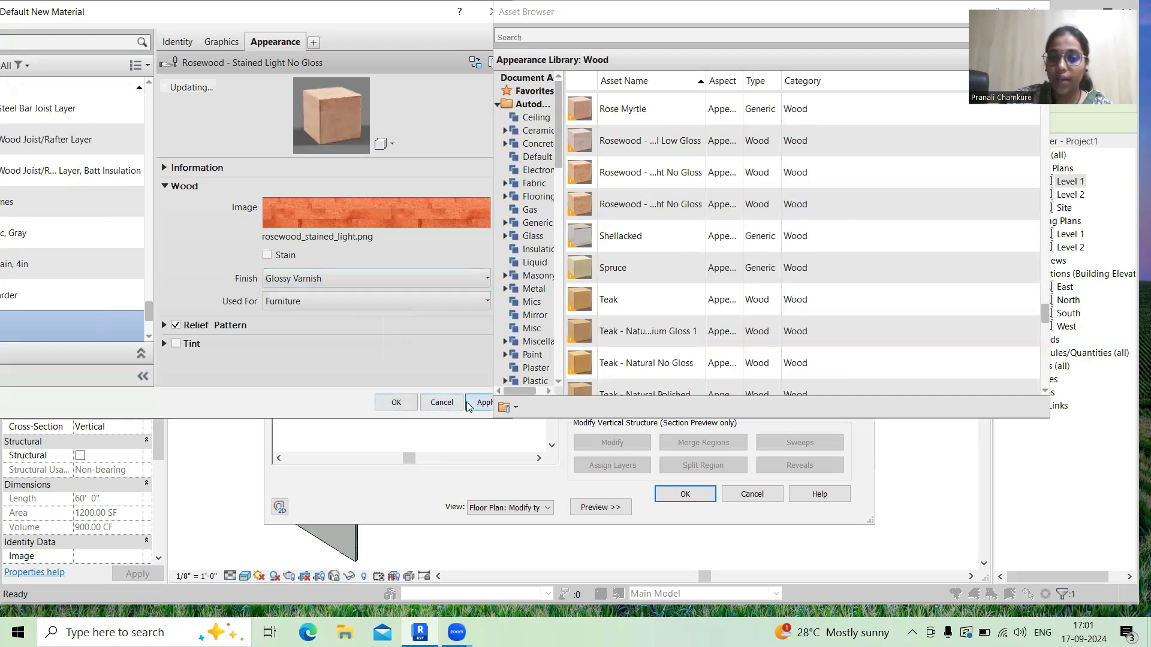
- Accept the Rosewood - Stained Light No Gloss material and apply the 9" wall 3 type to the selected wall
left_click(397, 403)
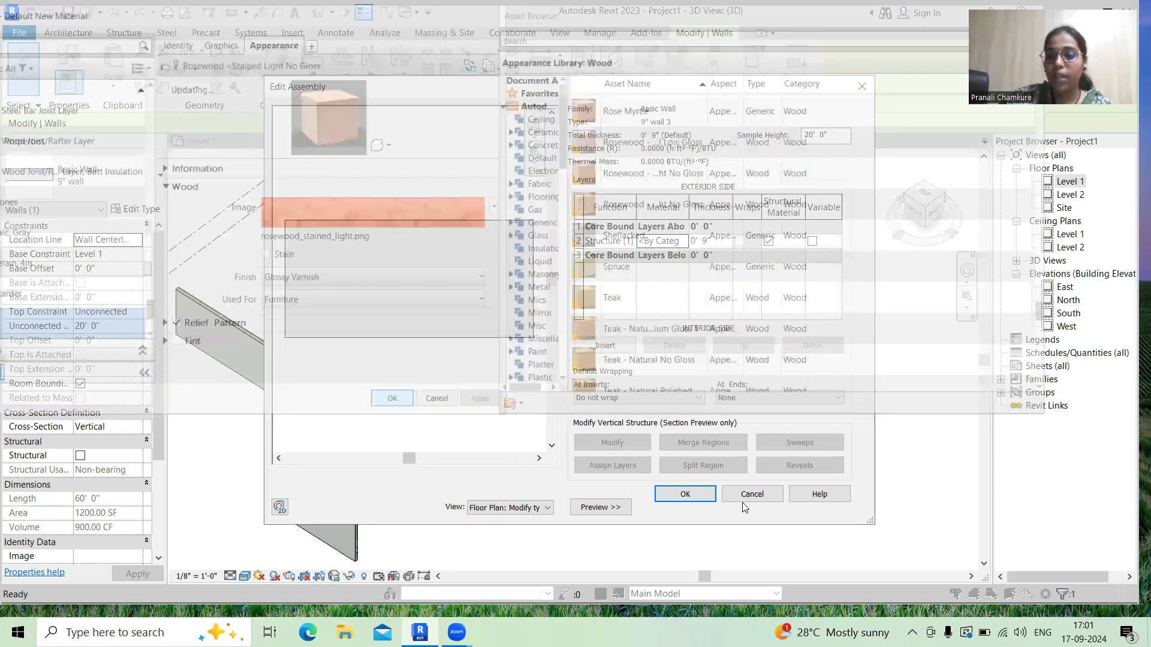
left_click(677, 495)
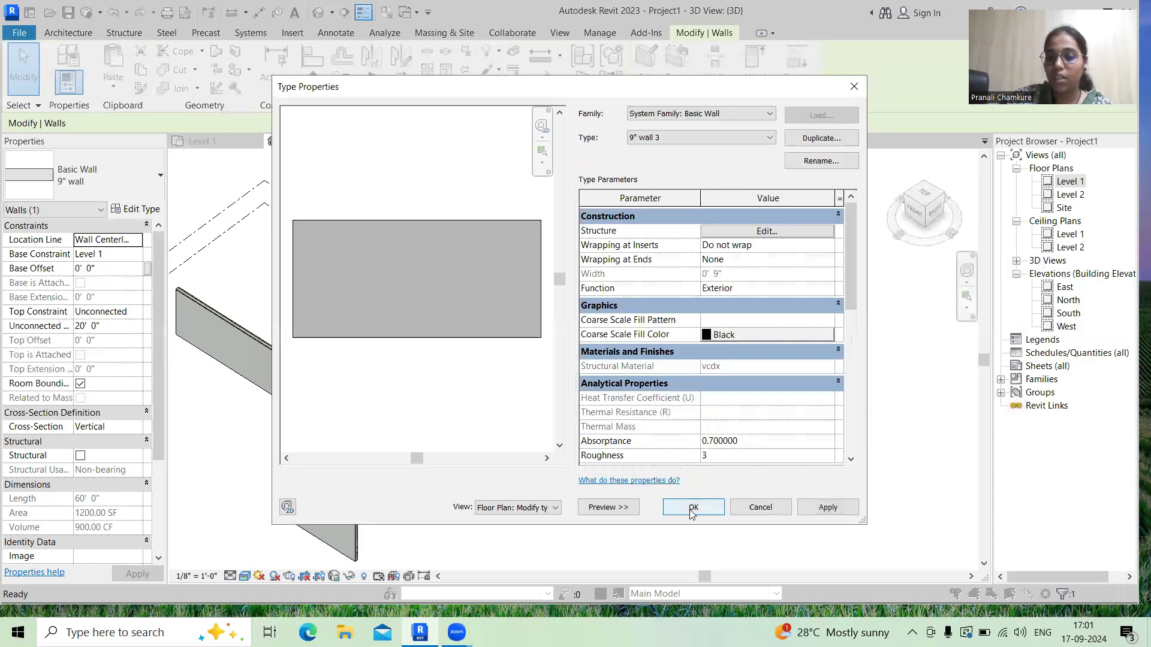
left_click(690, 506)
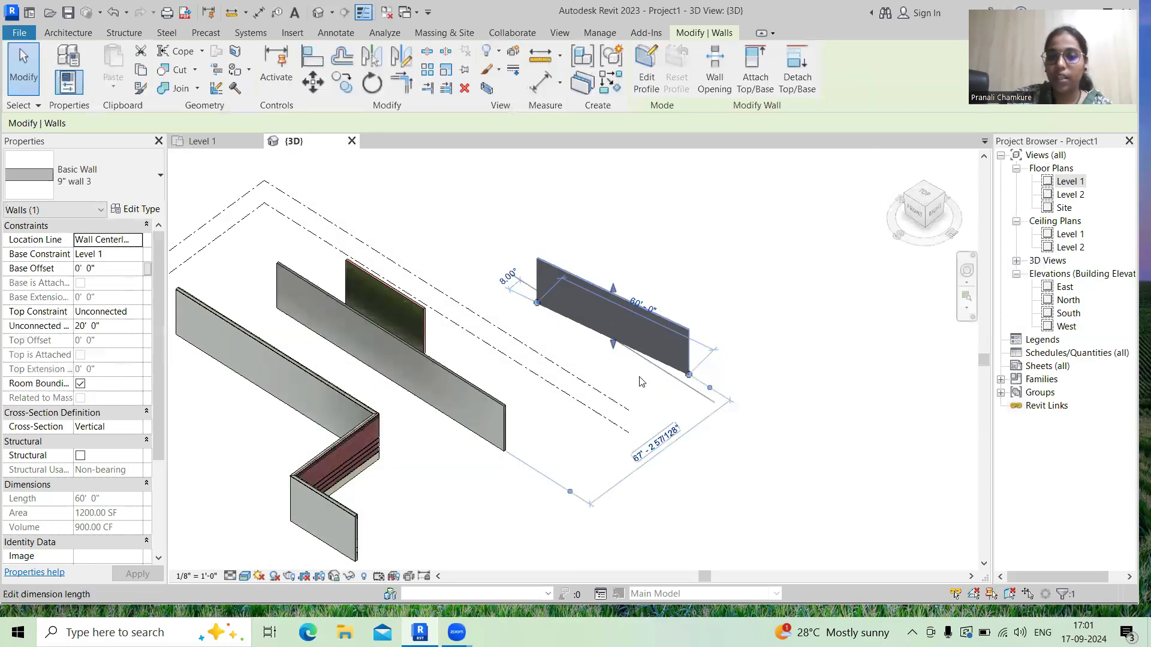
left_click(755, 390)
- Inspect the wood finish on the wall up close and compare it with the other walls in the 3D view
scroll(683, 350, "up", 8)
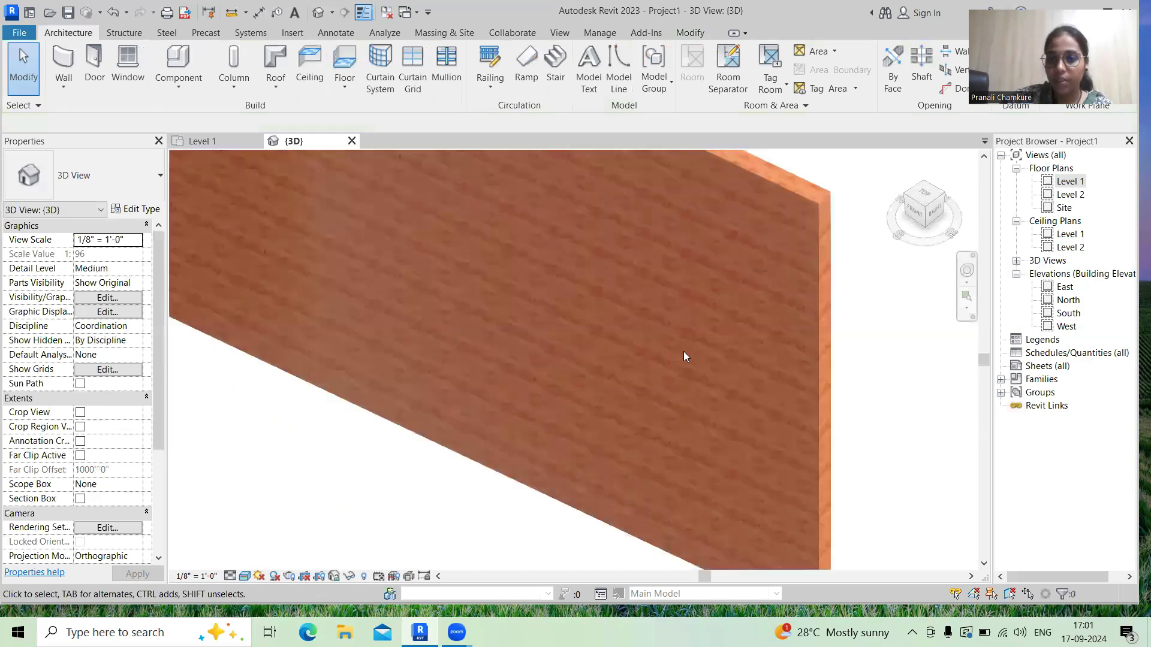
scroll(683, 355, "down", 5)
scroll(683, 356, "down", 3)
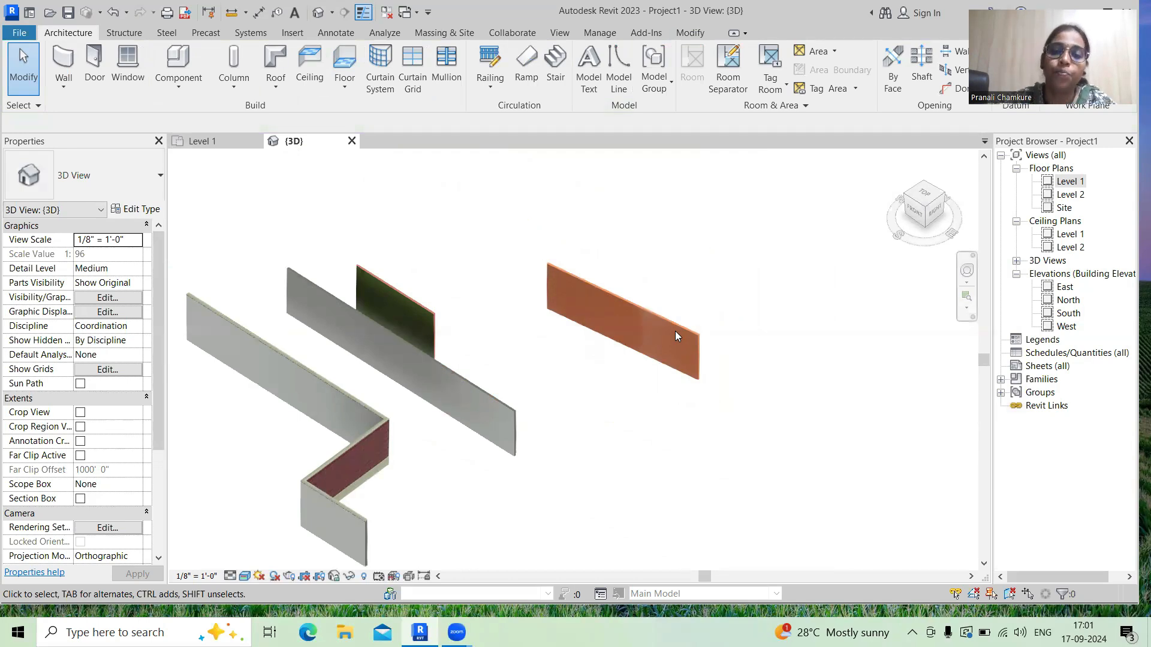
scroll(675, 331, "down", 3)
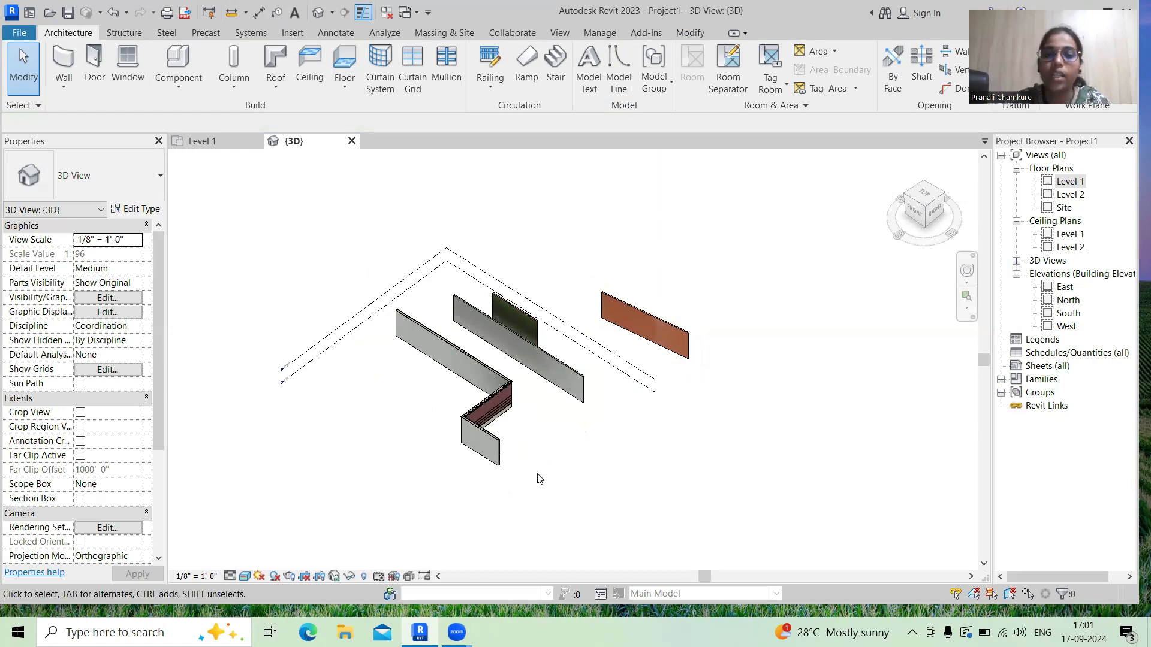
left_click_drag(719, 386, 615, 275)
left_click(717, 396)
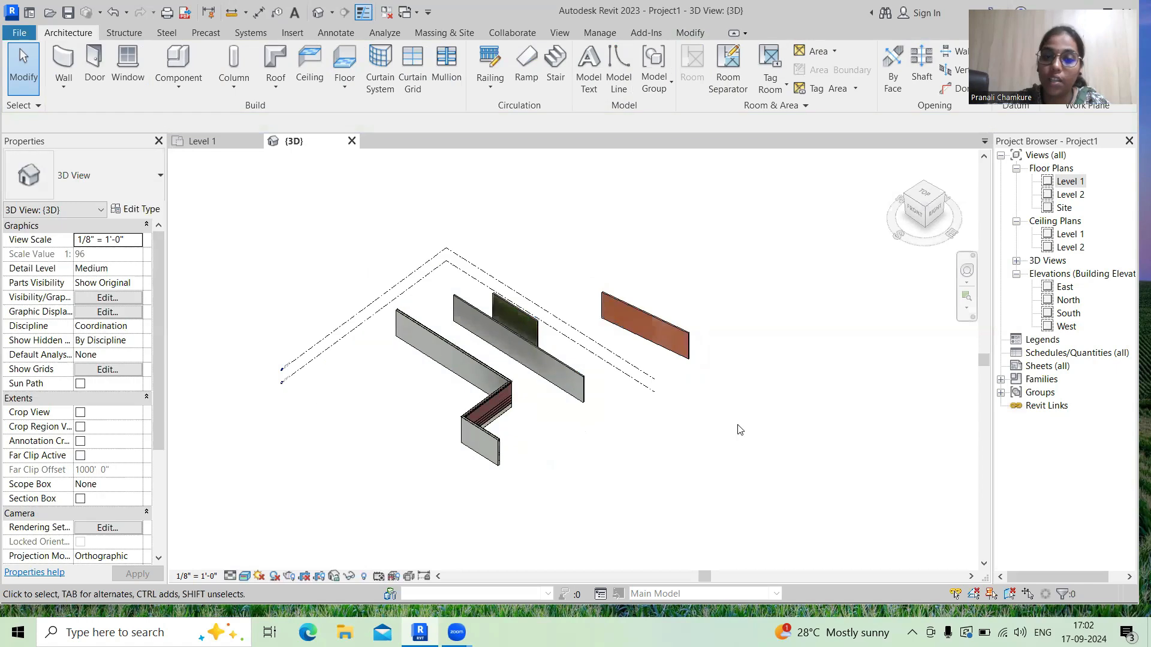
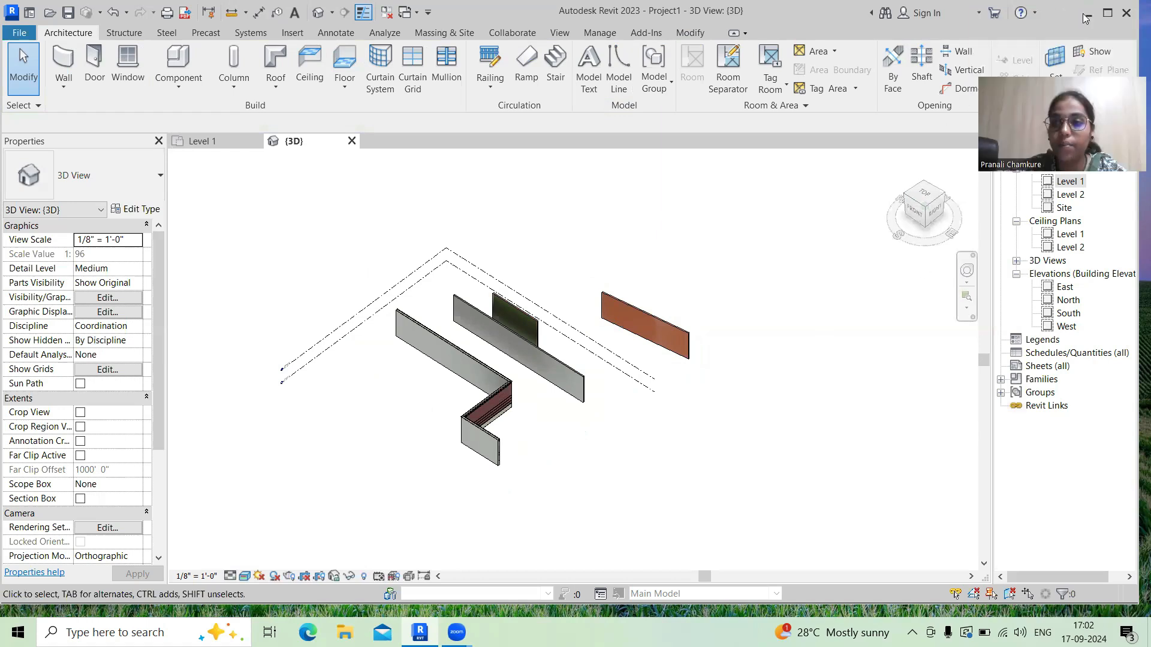
- Switch to Chrome and run a Google image search for "floor texture"
left_click(1084, 14)
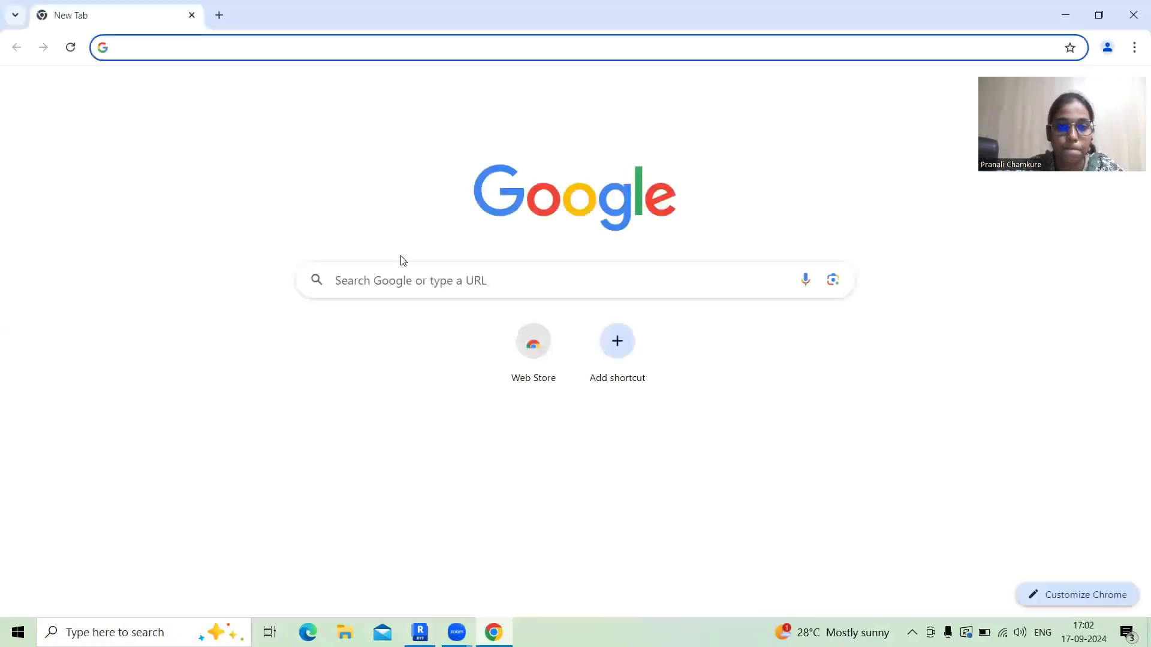
left_click(392, 286)
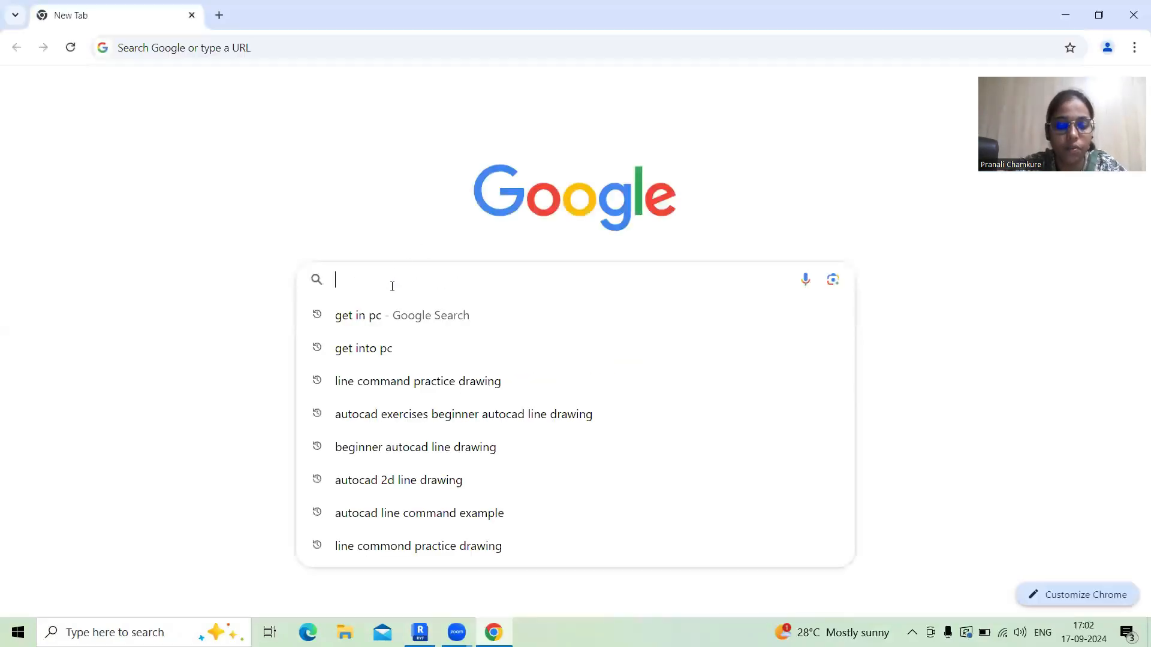
type("floor")
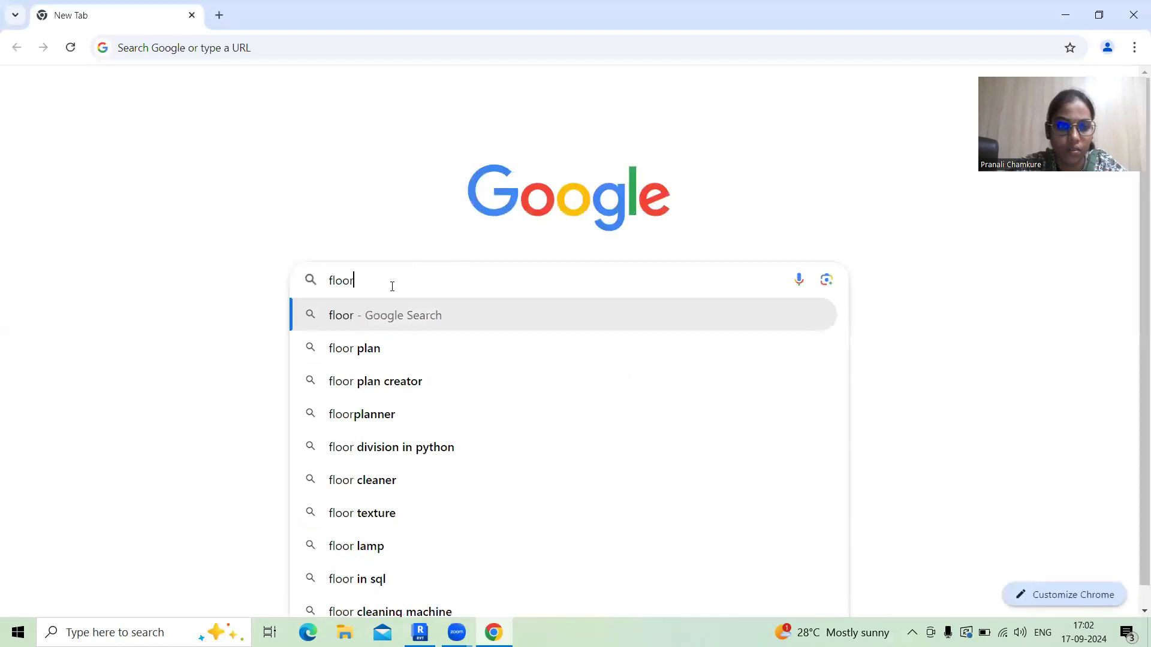
type(" texture")
key("Return")
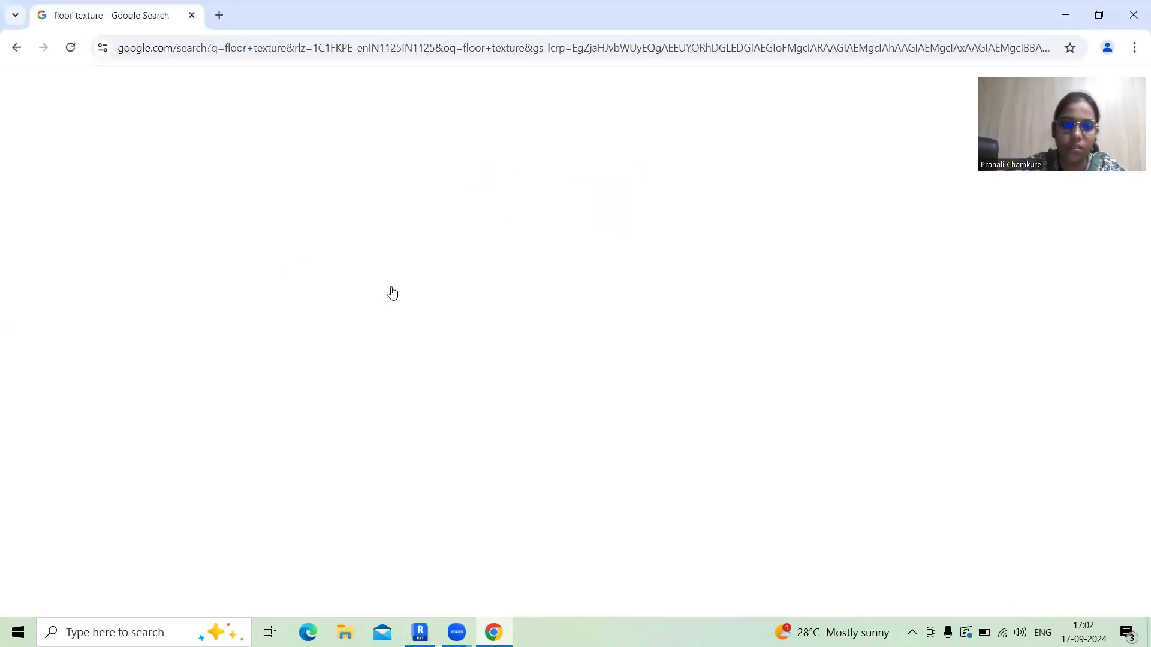
left_click(199, 156)
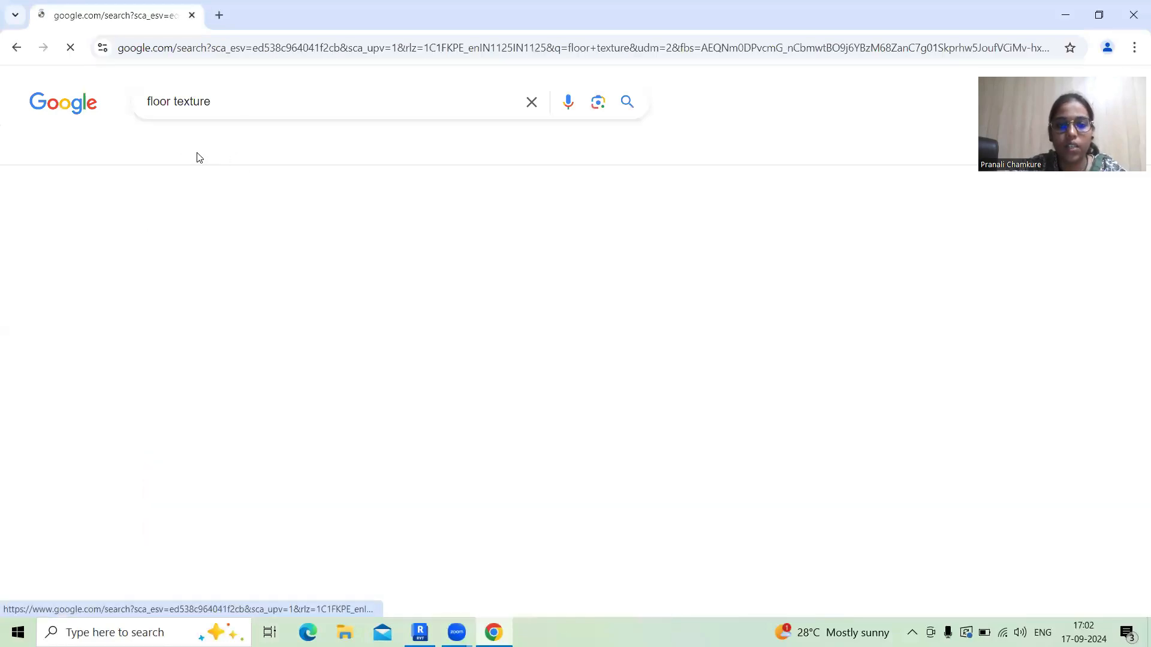
- Find a black-and-white checkered floor among the image results and open the Textures.com checkerboard floor texture
scroll(356, 406, "down", 2)
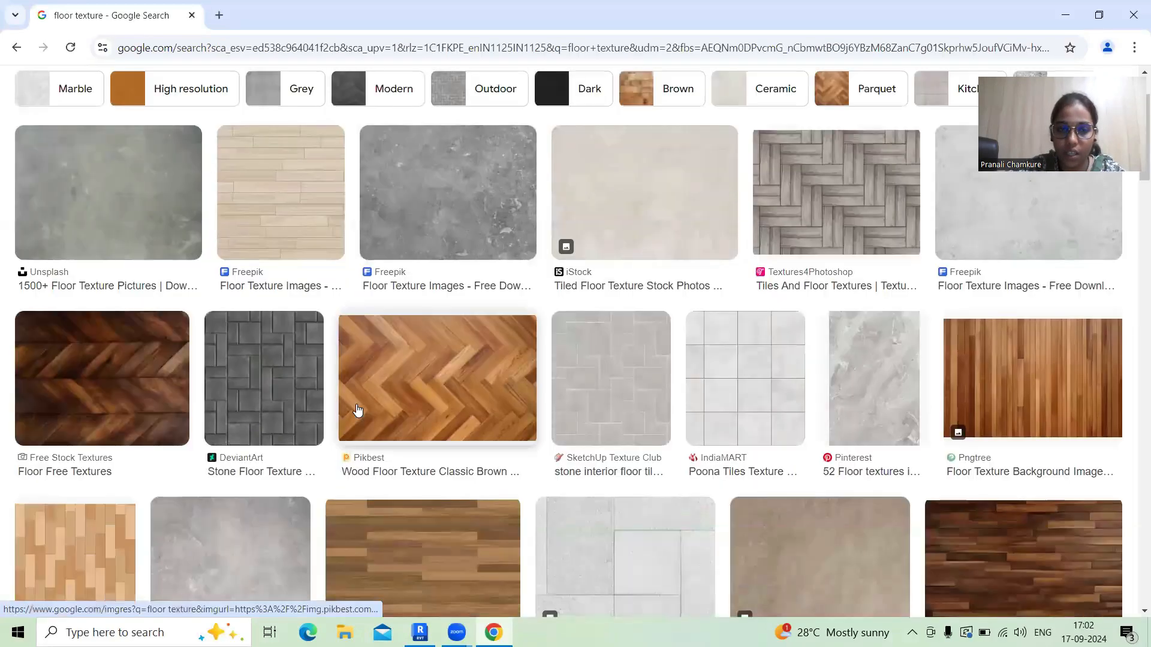
scroll(358, 410, "down", 4)
scroll(470, 397, "down", 6)
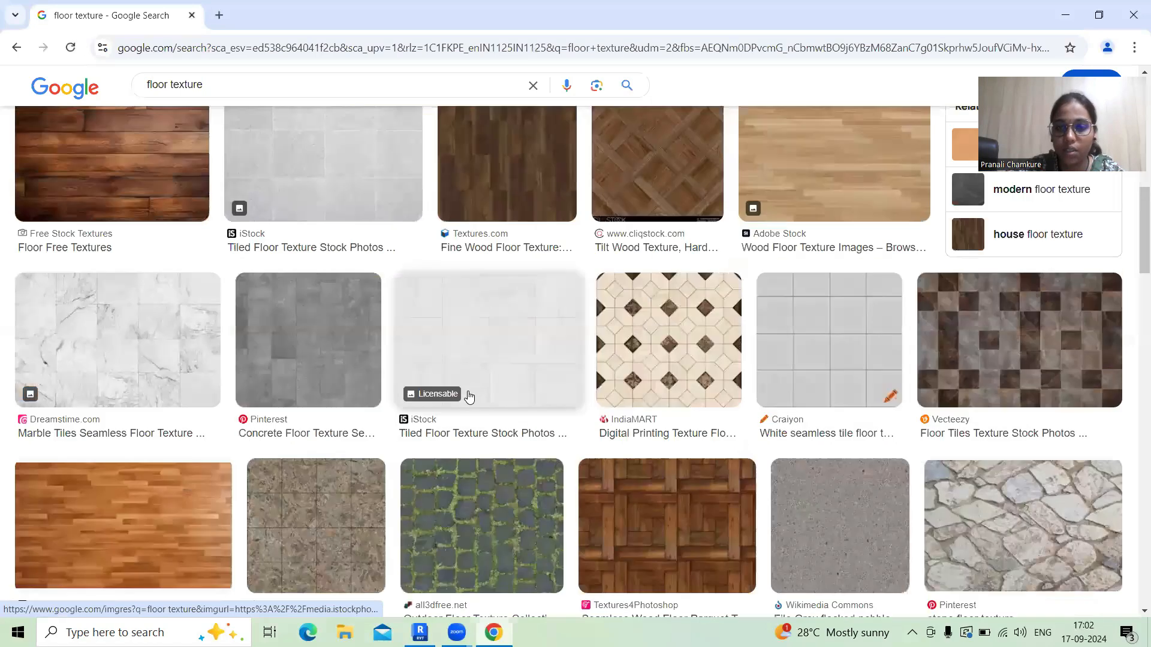
scroll(470, 396, "down", 7)
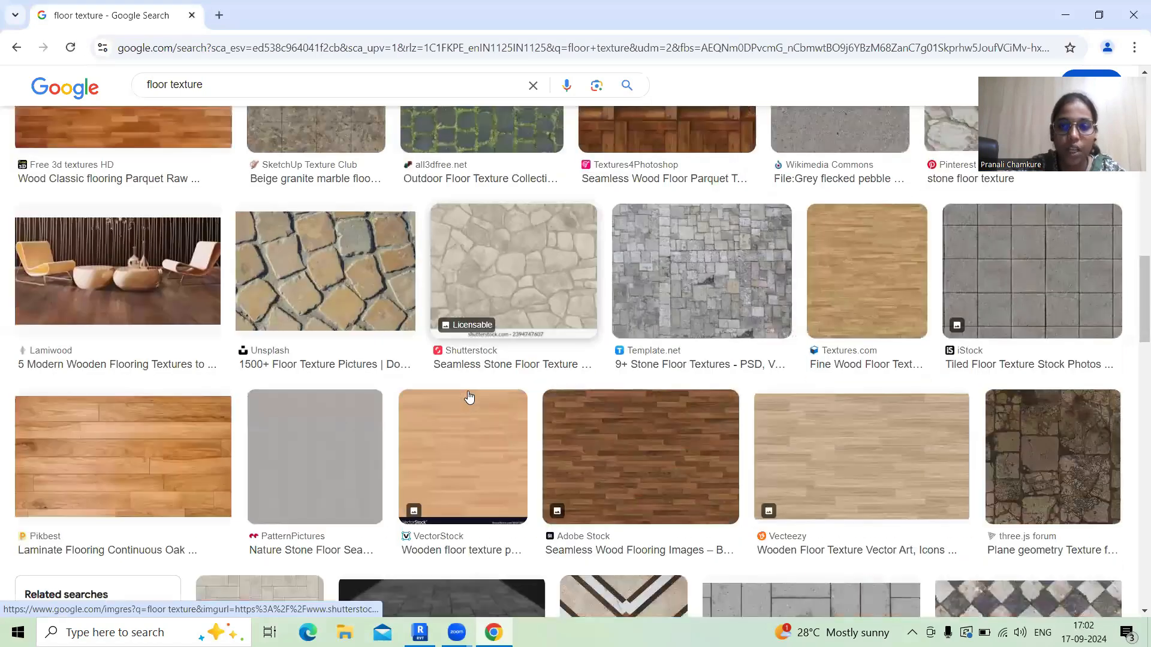
scroll(470, 396, "down", 5)
scroll(470, 396, "down", 10)
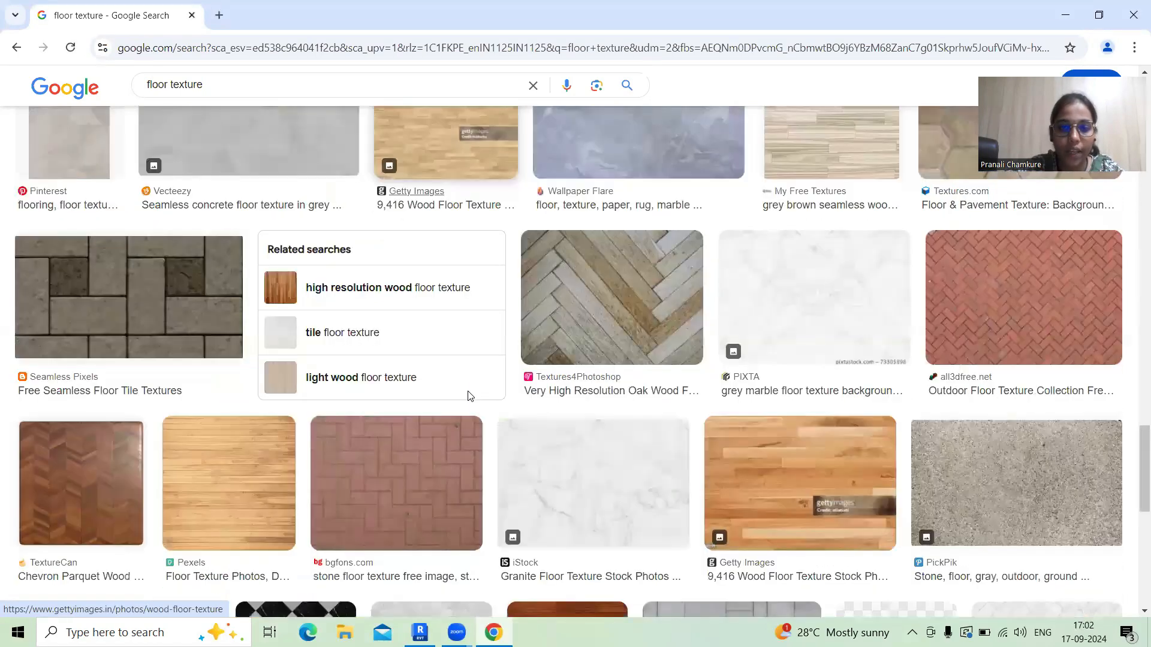
scroll(470, 396, "down", 5)
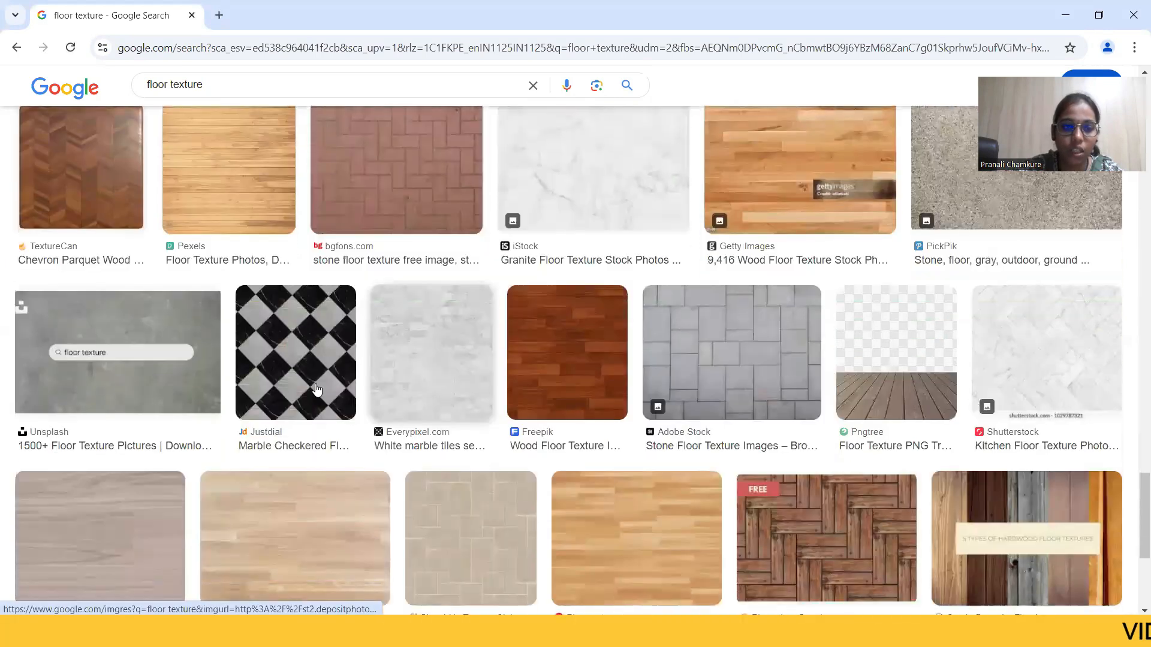
left_click(296, 384)
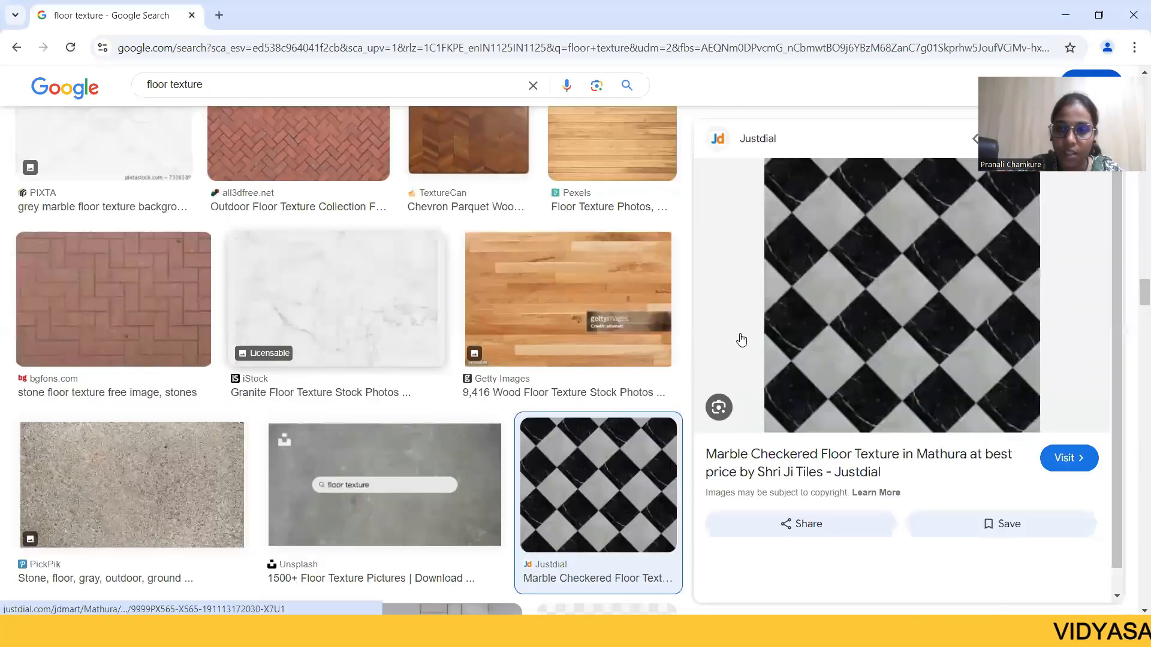
right_click(836, 328)
left_click(884, 569)
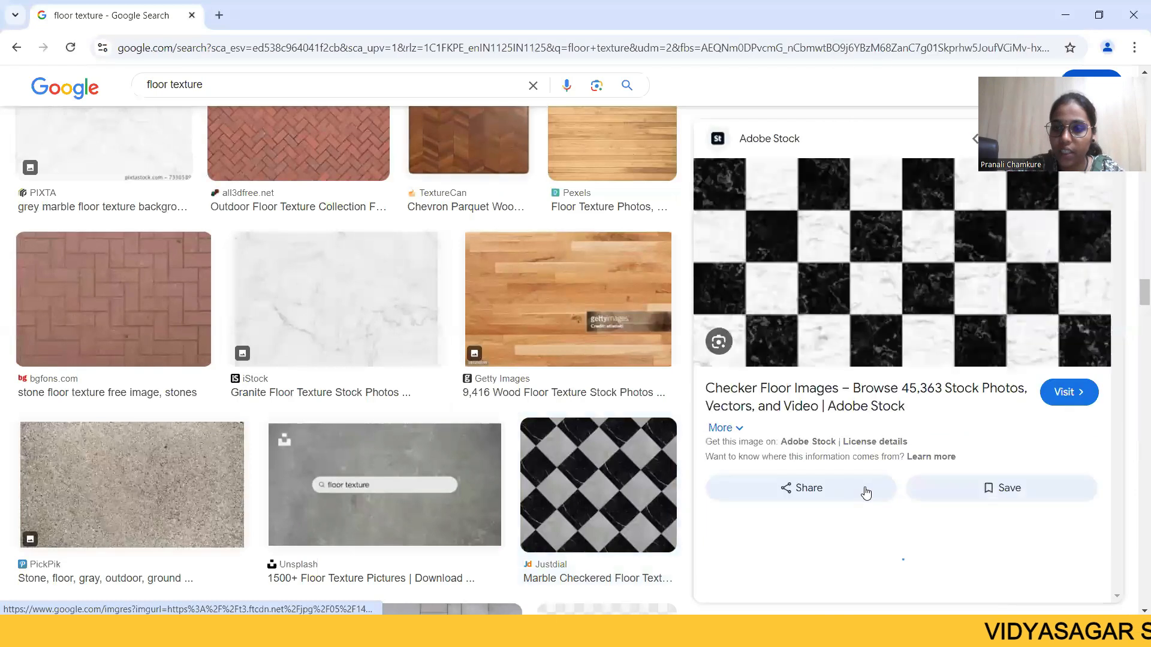
scroll(852, 336, "down", 2)
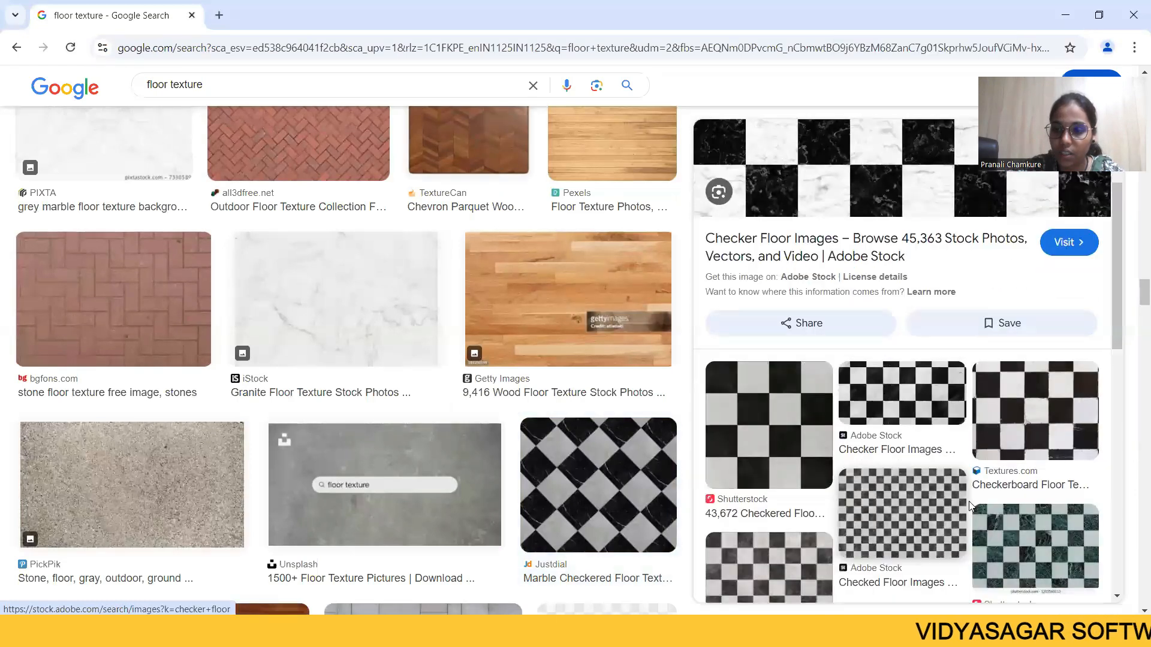
left_click(1022, 423)
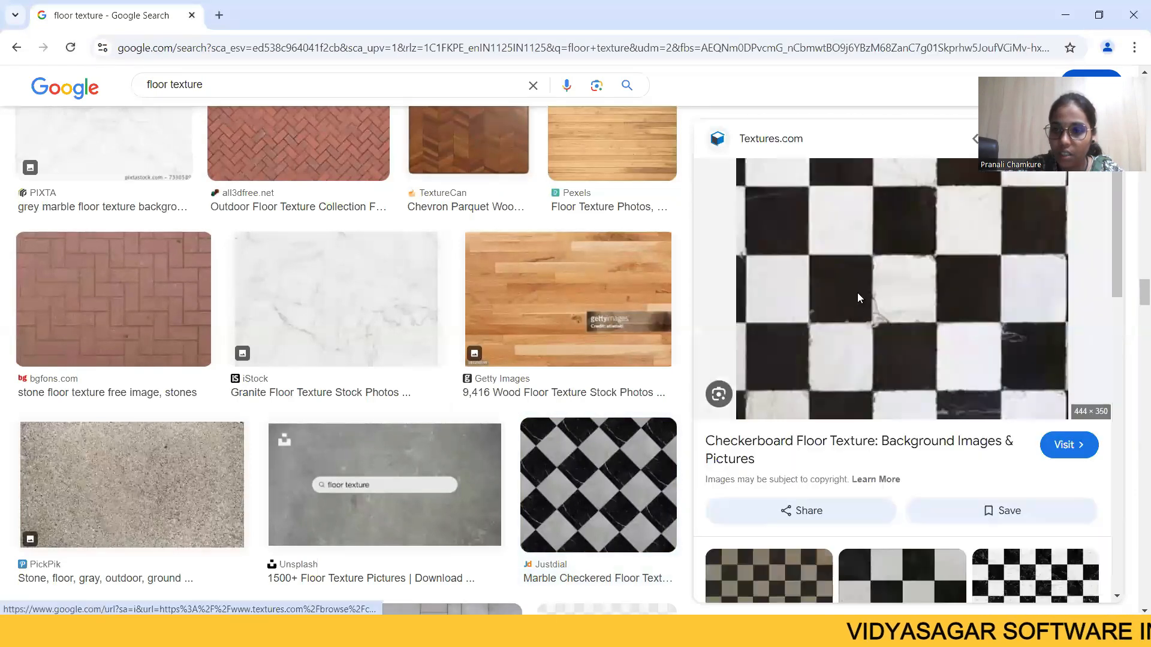
- Save the checkerboard floor image to the Desktop as a JPEG image named images
right_click(858, 293)
left_click(918, 496)
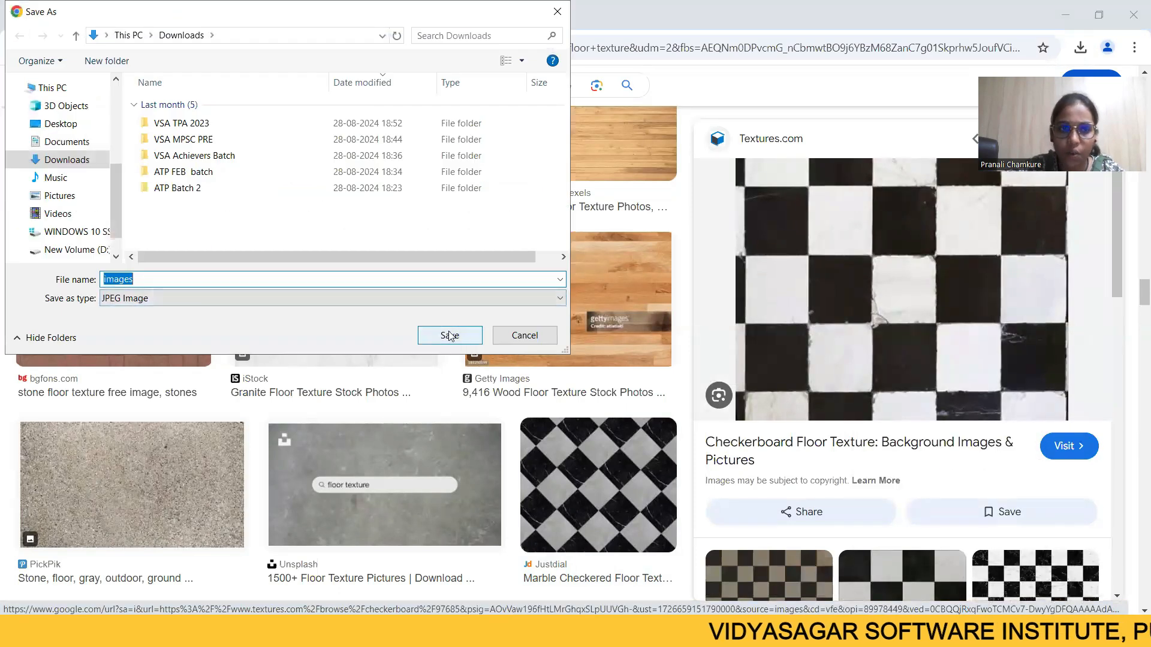
left_click(63, 125)
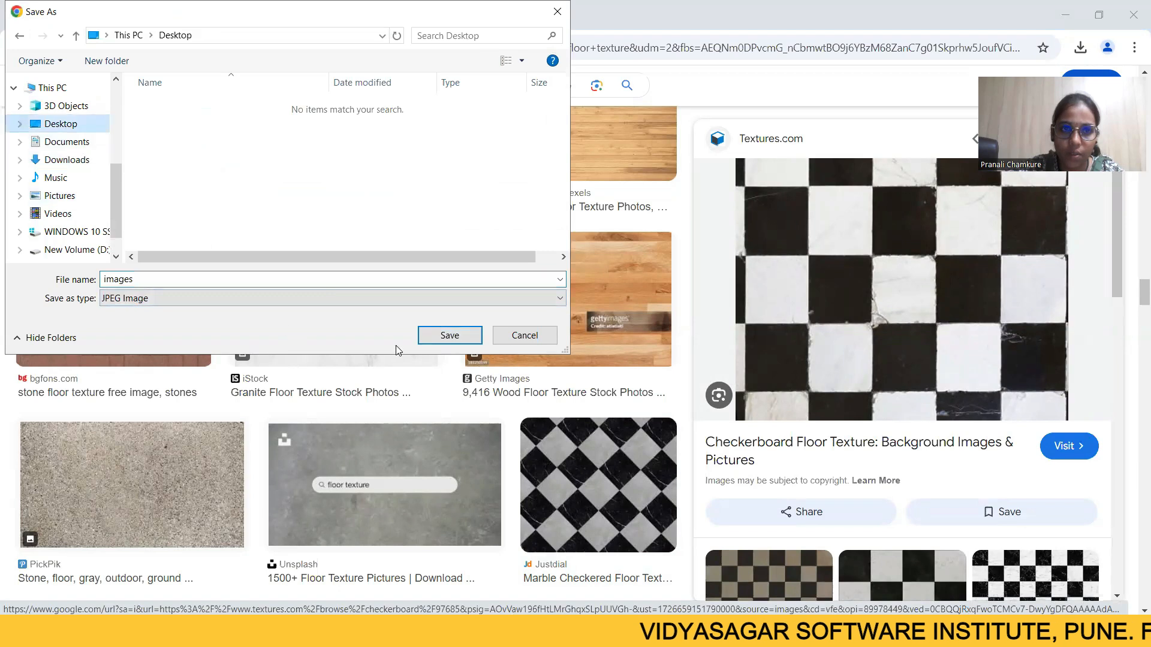
left_click(448, 336)
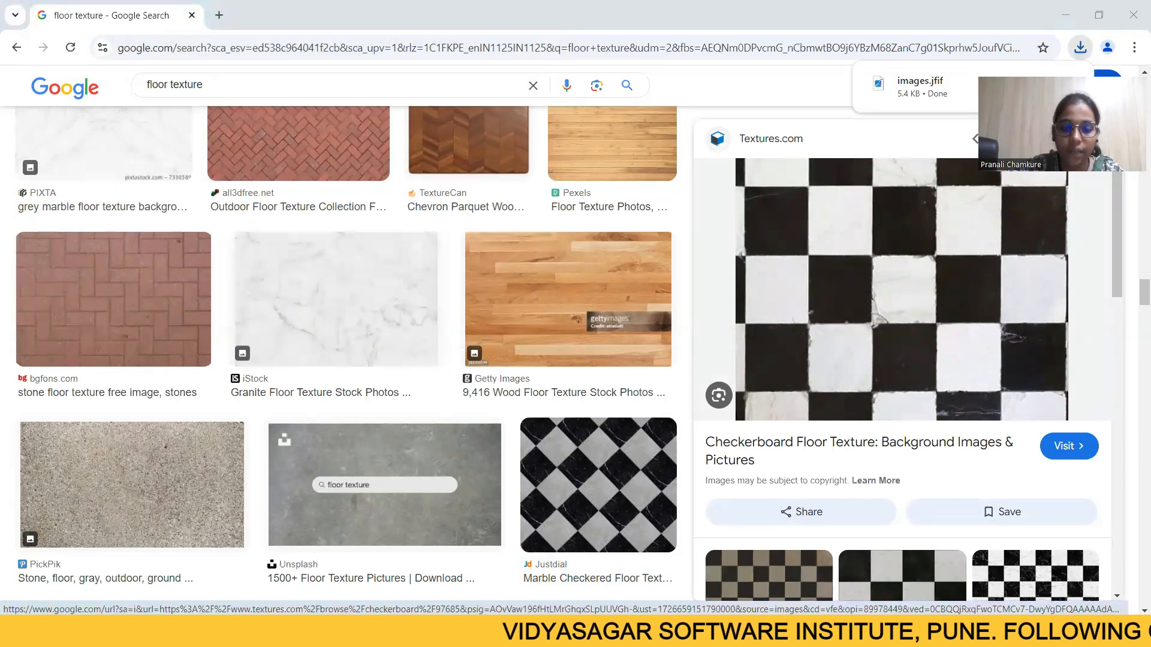
- Switch back to Revit and create a new project material named floor
left_click(540, 633)
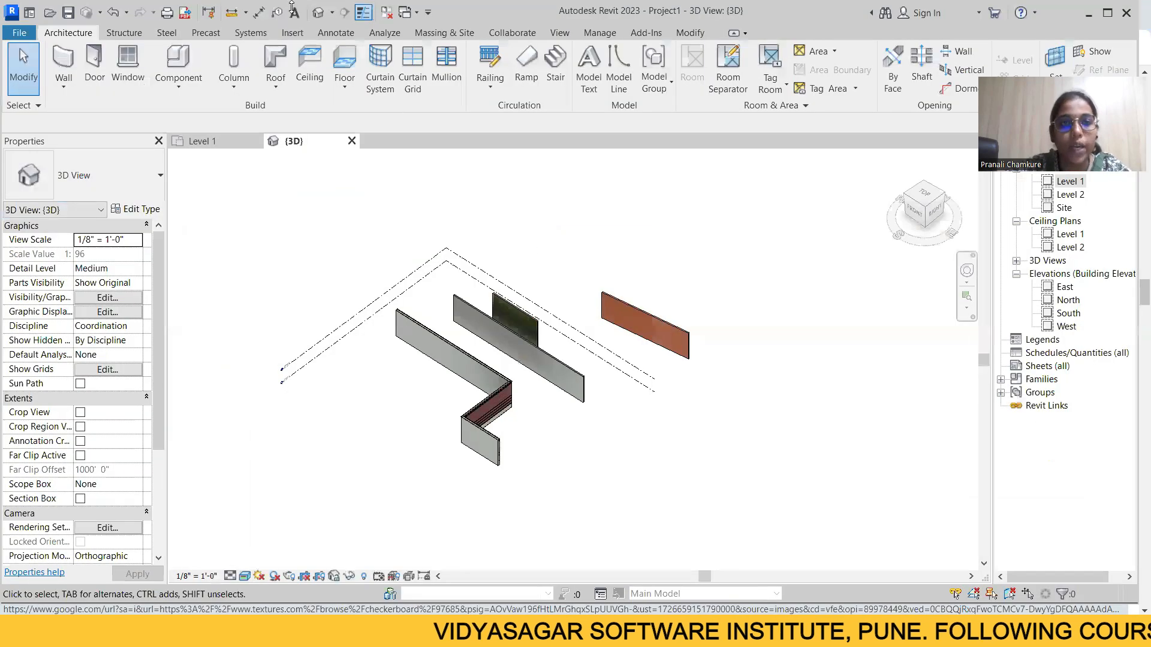
left_click(599, 34)
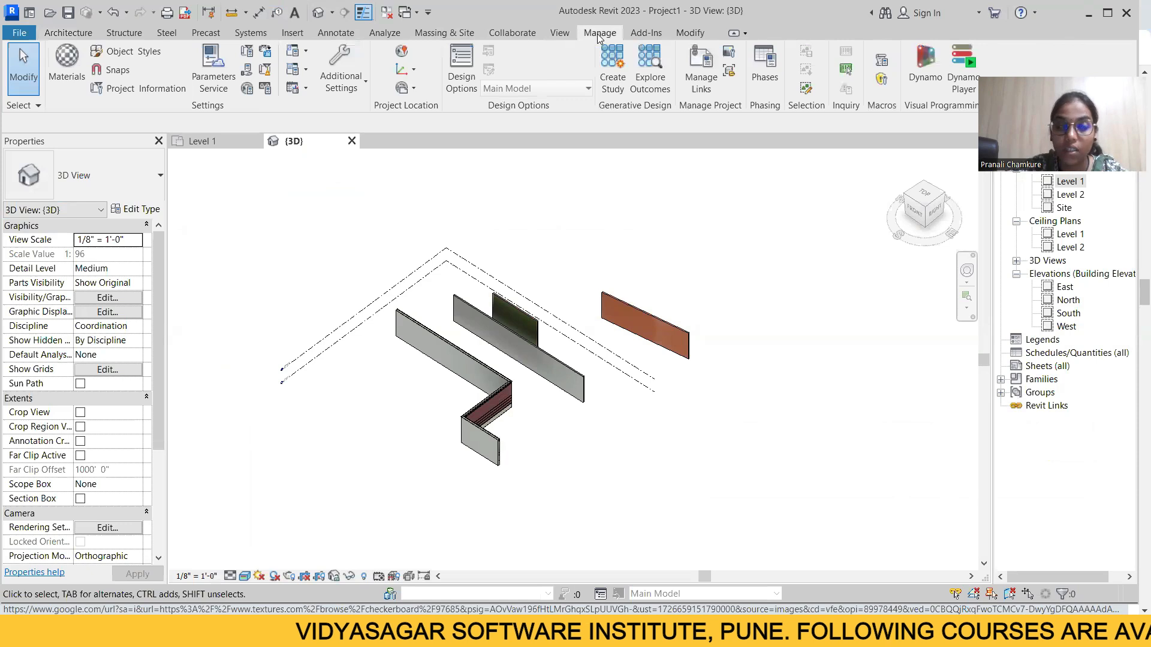
left_click(67, 63)
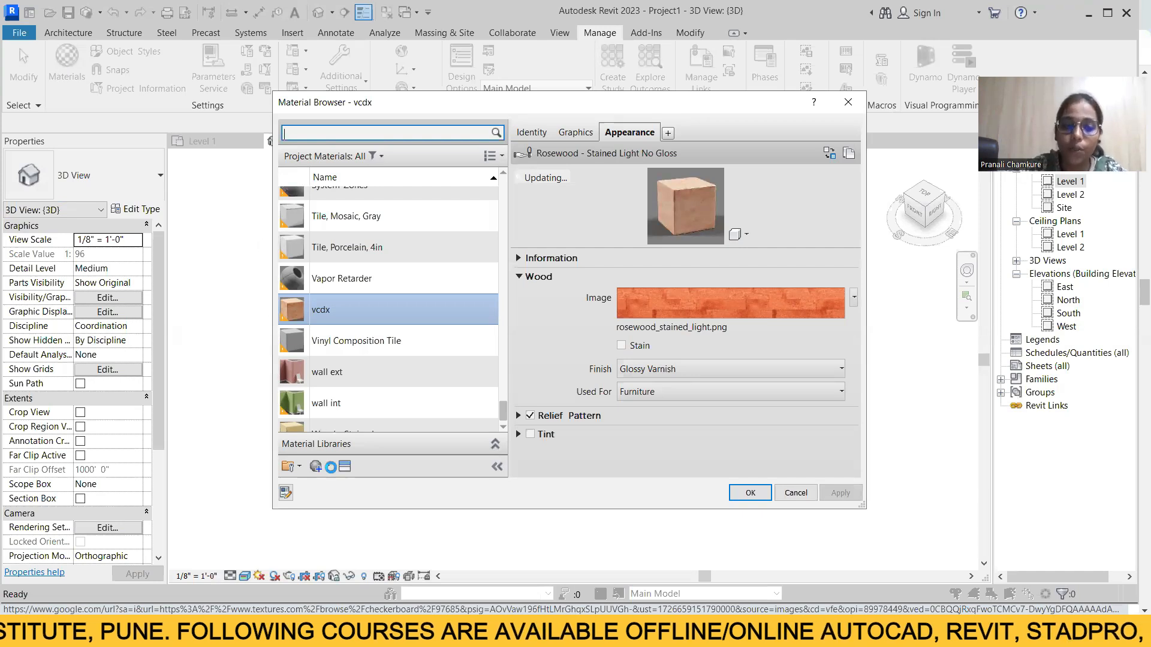
left_click(326, 468)
left_click(337, 484)
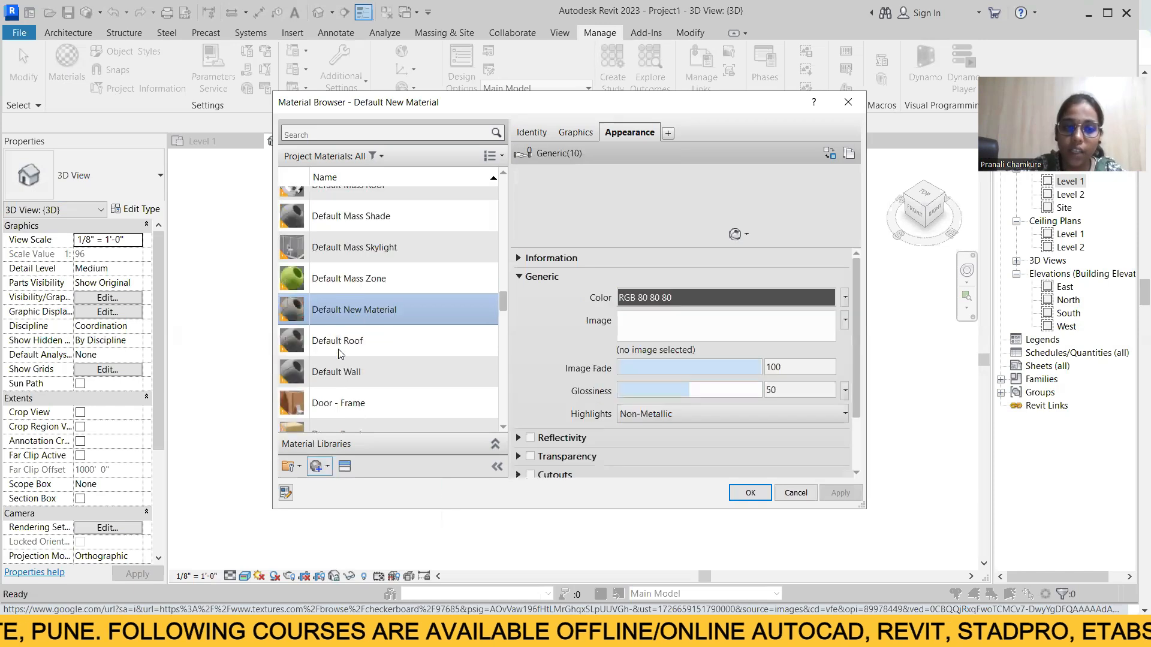
right_click(339, 316)
left_click(360, 367)
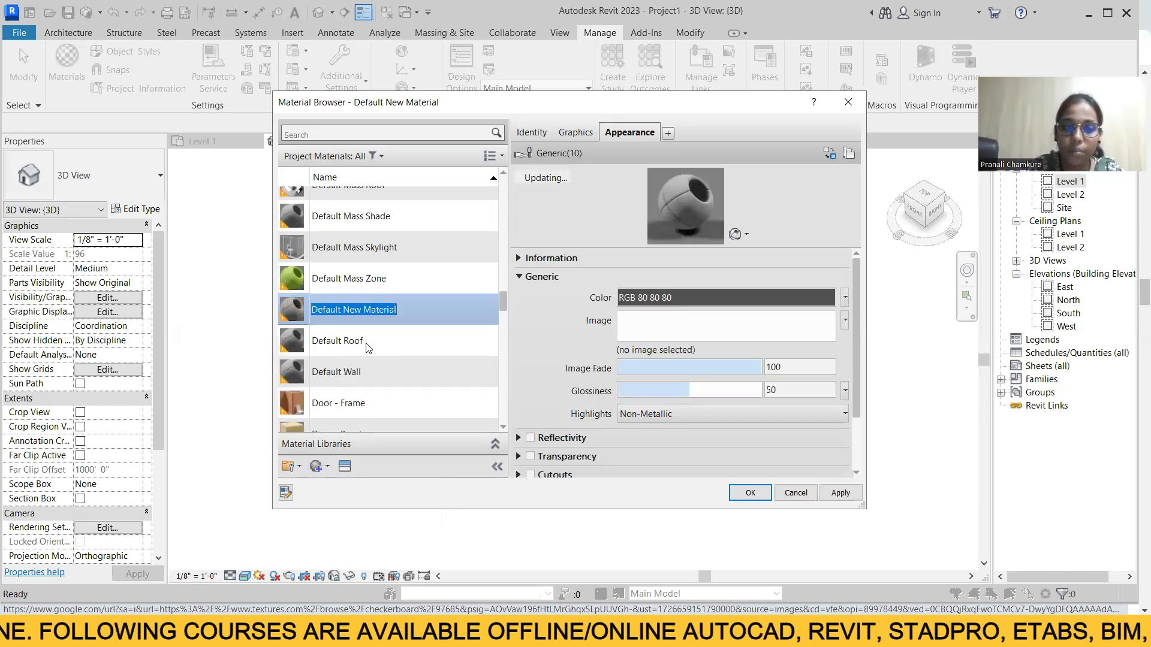
type("floor")
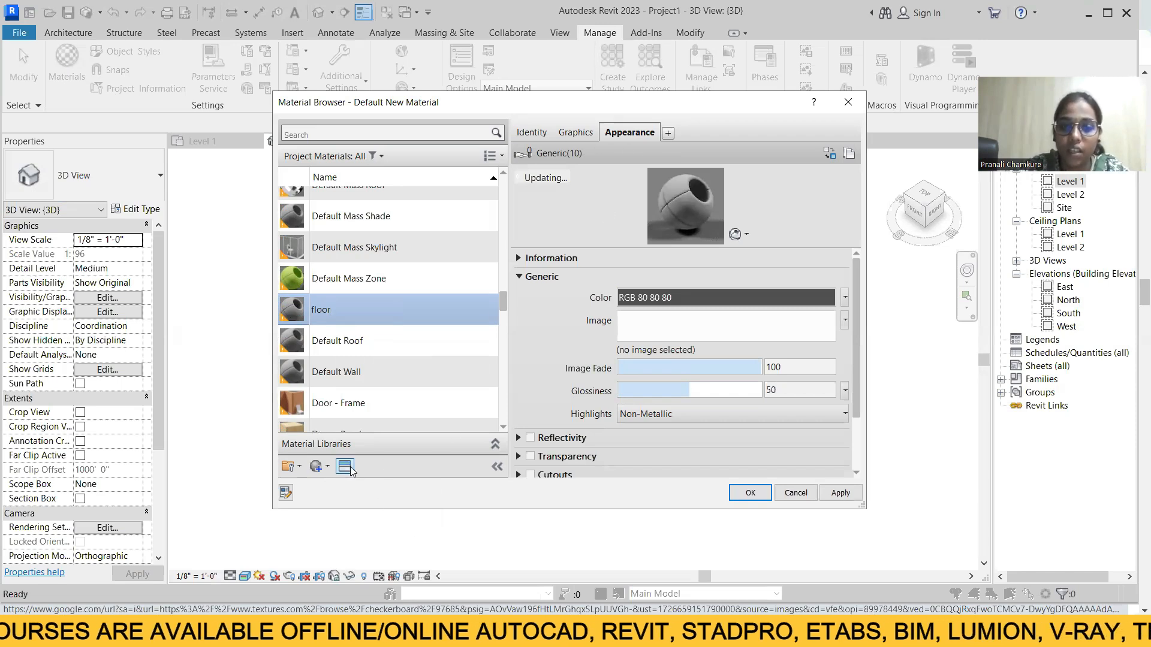
- Enable Use Render Appearance for the floor material's shading and display its appearance properties
left_click(574, 133)
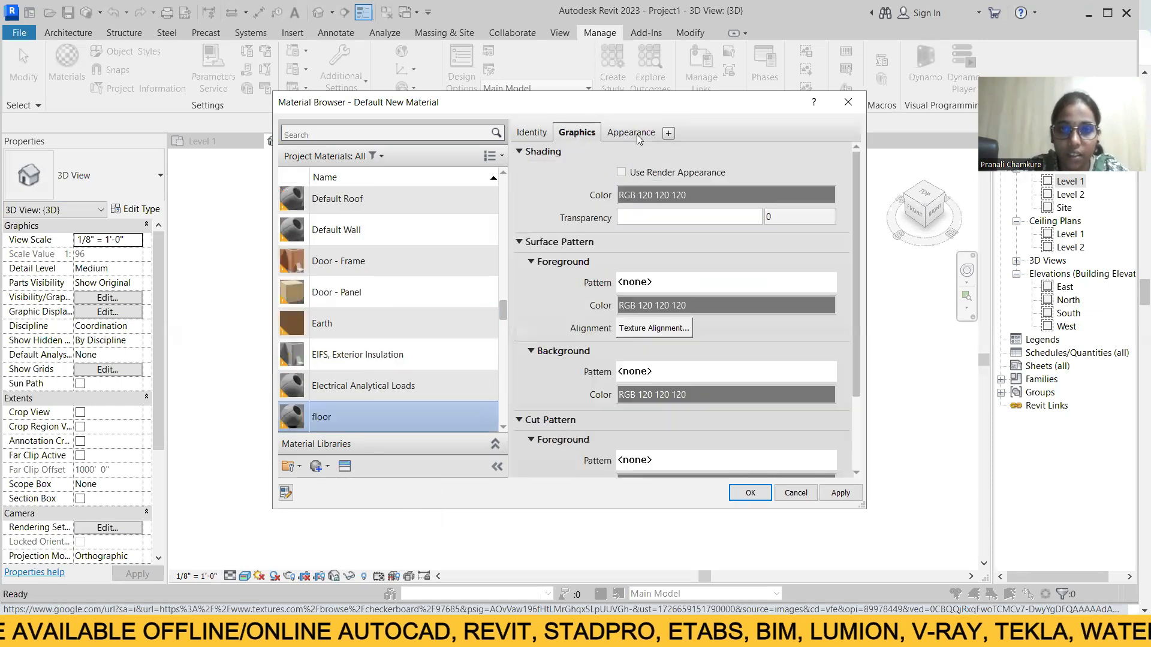
left_click(622, 172)
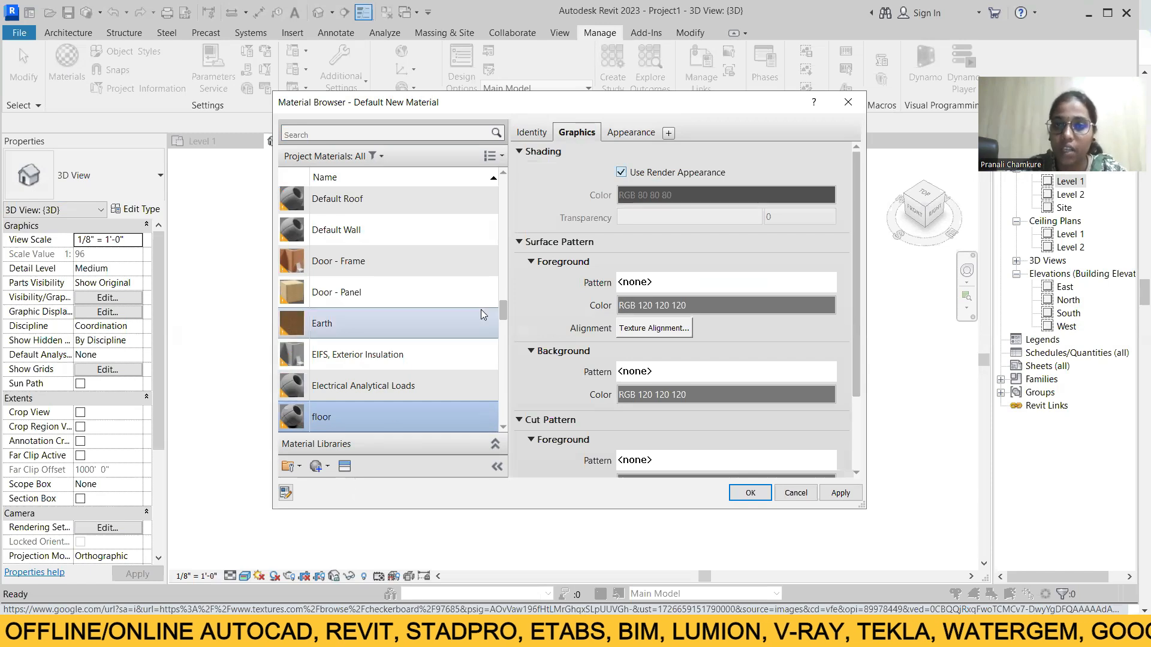
left_click(632, 133)
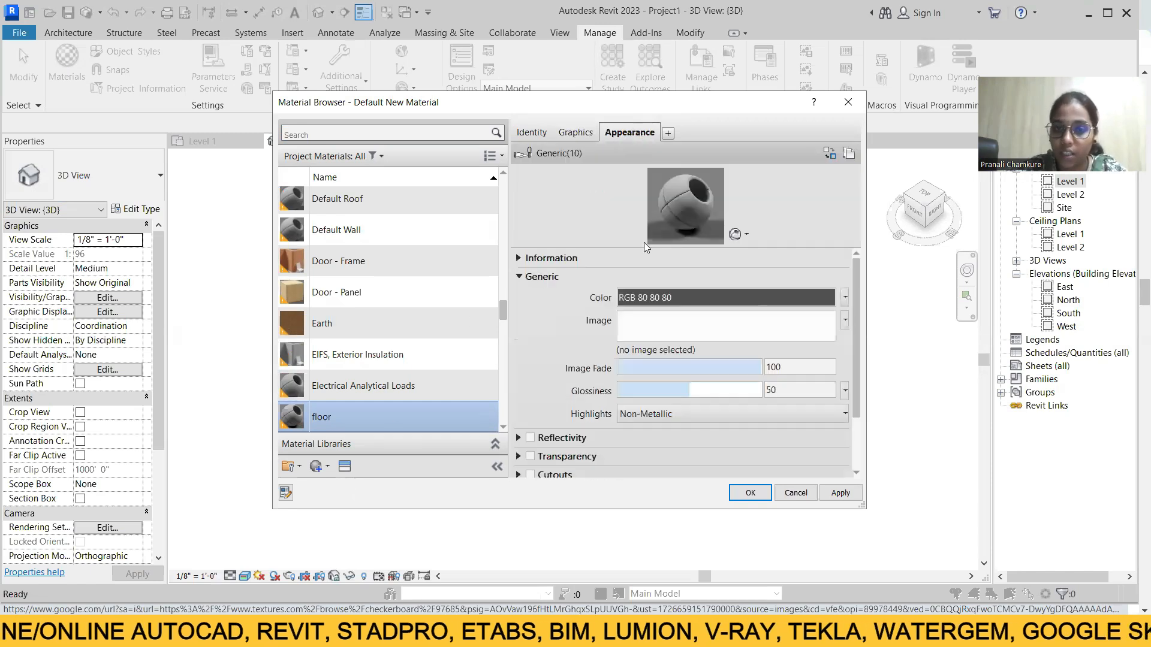
scroll(635, 294, "down", 2)
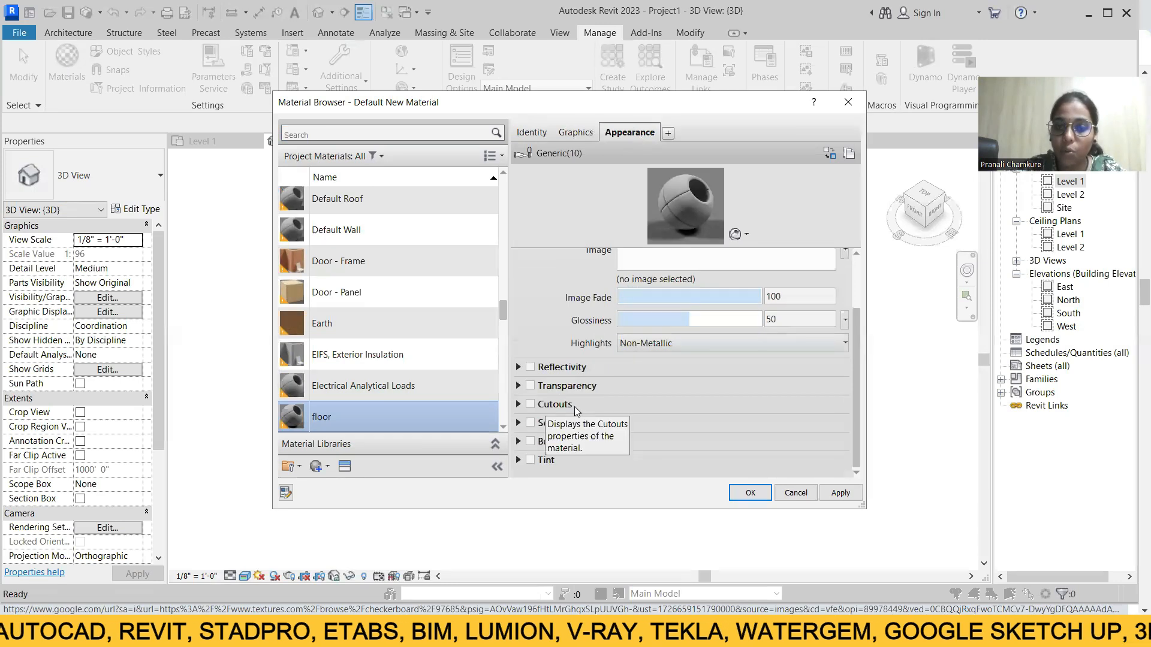
- Enable Cutouts for the floor material and look for the saved checkerboard image on the Desktop, in Documents and in Libraries
left_click(531, 405)
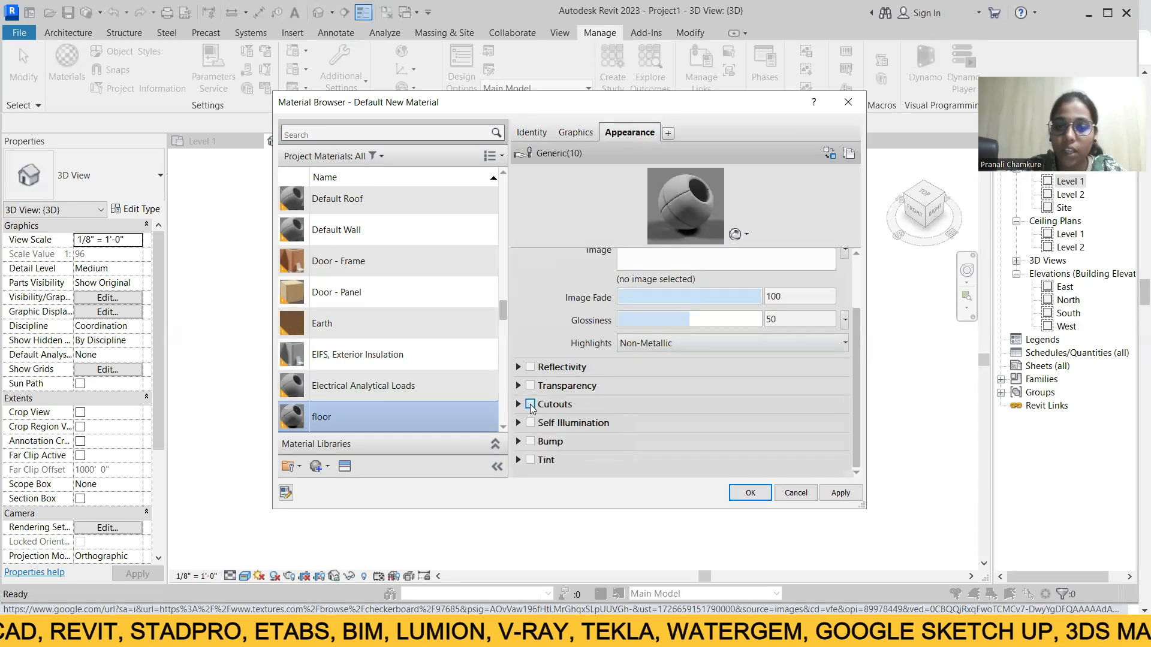
left_click(337, 413)
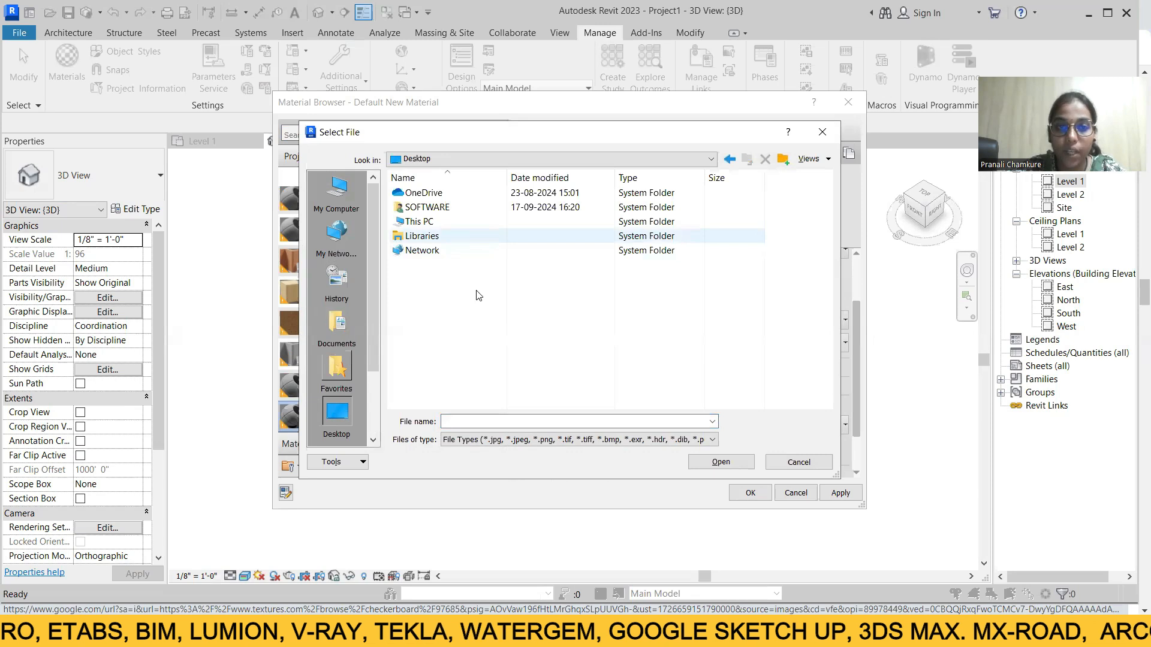
left_click(338, 278)
left_click(337, 323)
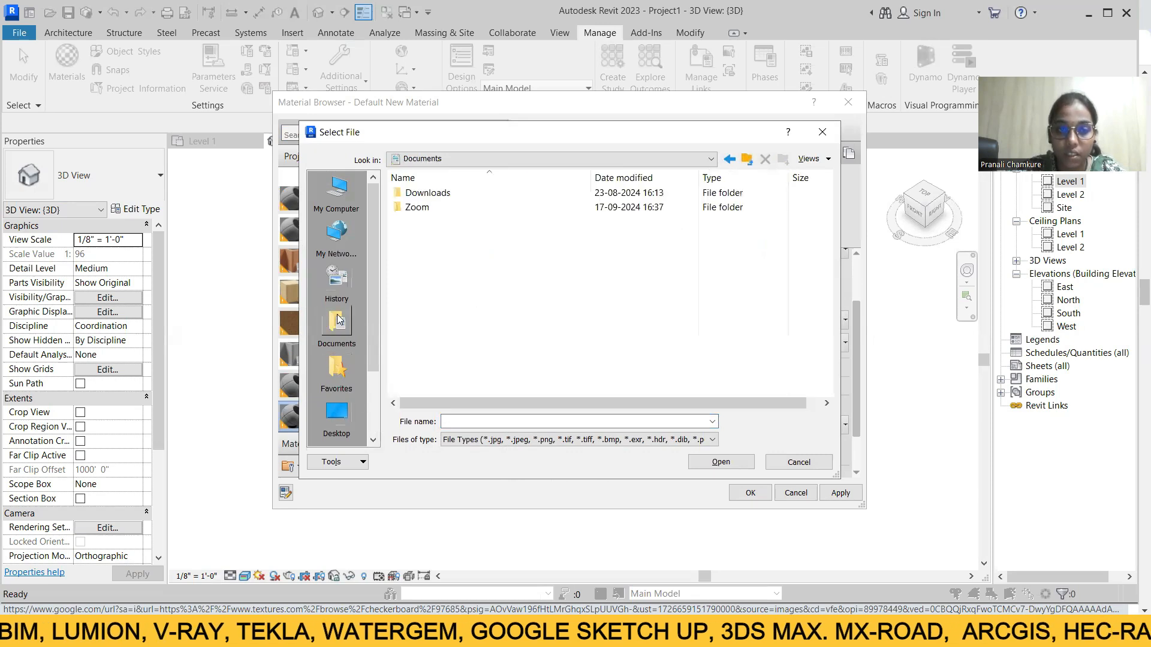
scroll(345, 366, "down", 2)
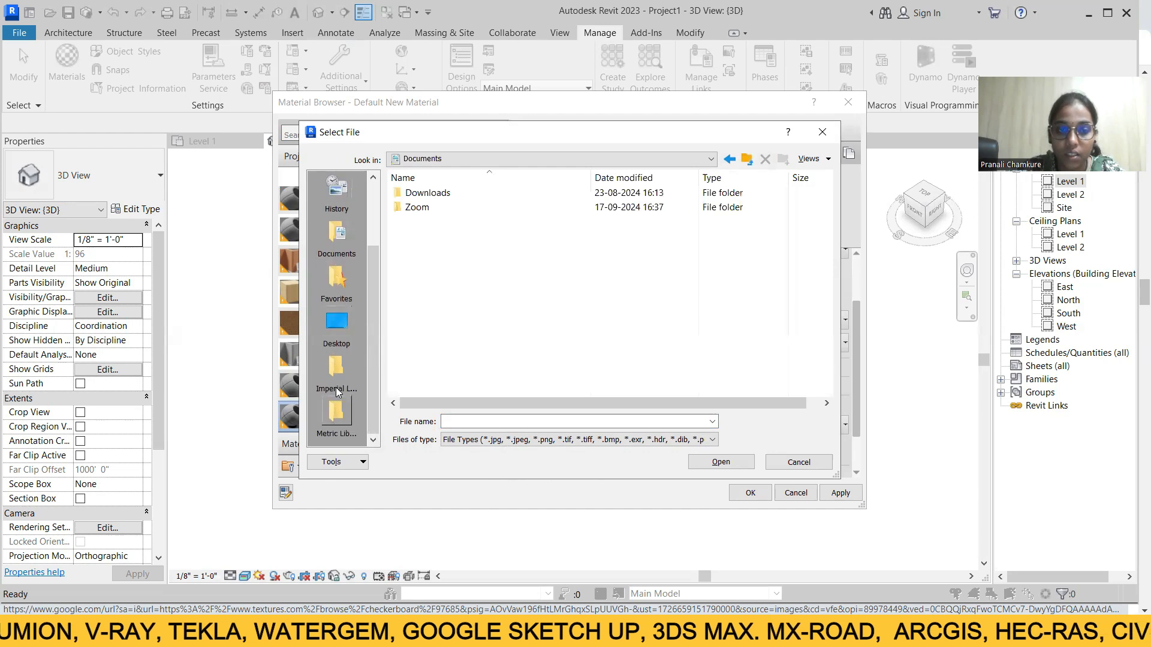
scroll(339, 371, "up", 2)
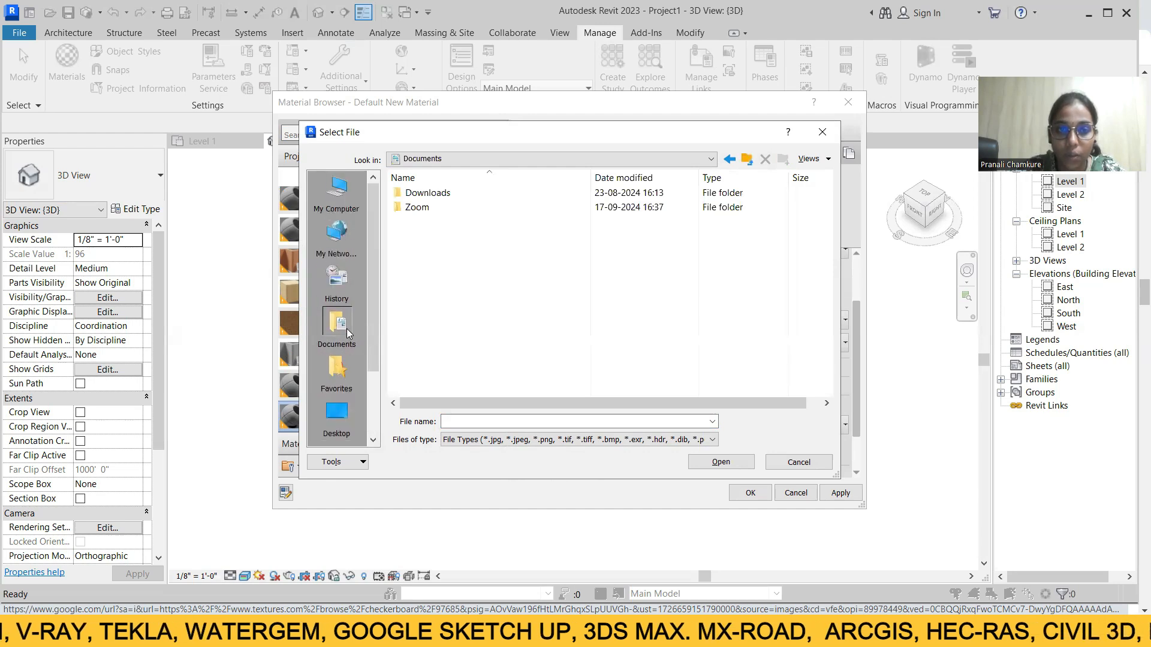
double_click(446, 193)
left_click(337, 416)
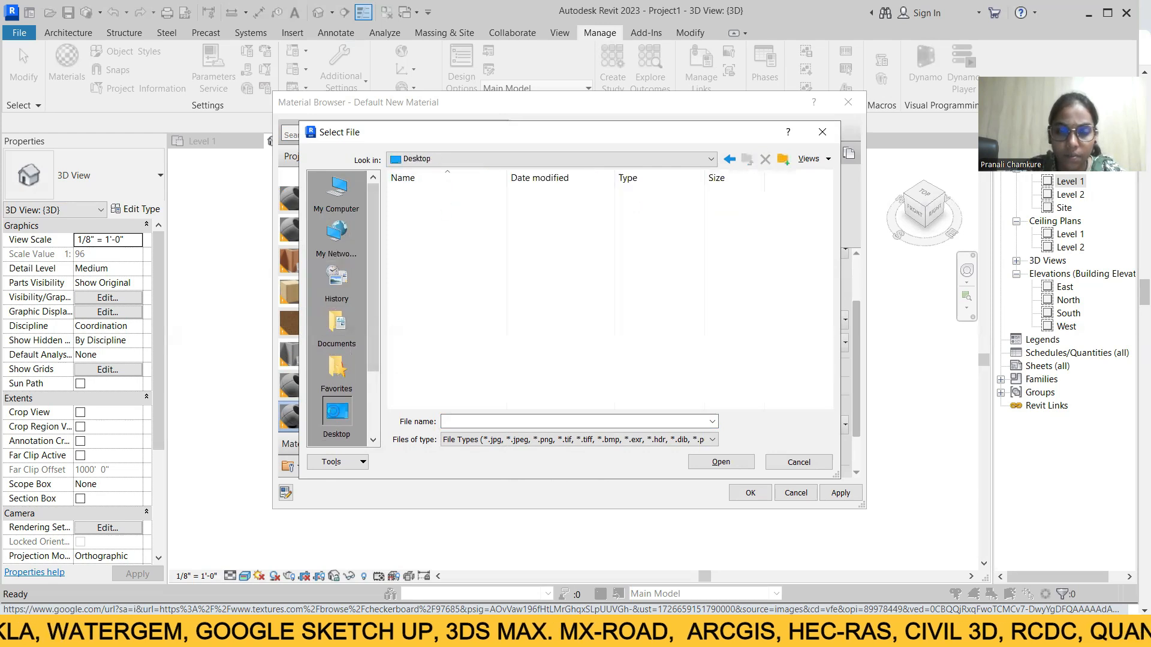
double_click(432, 237)
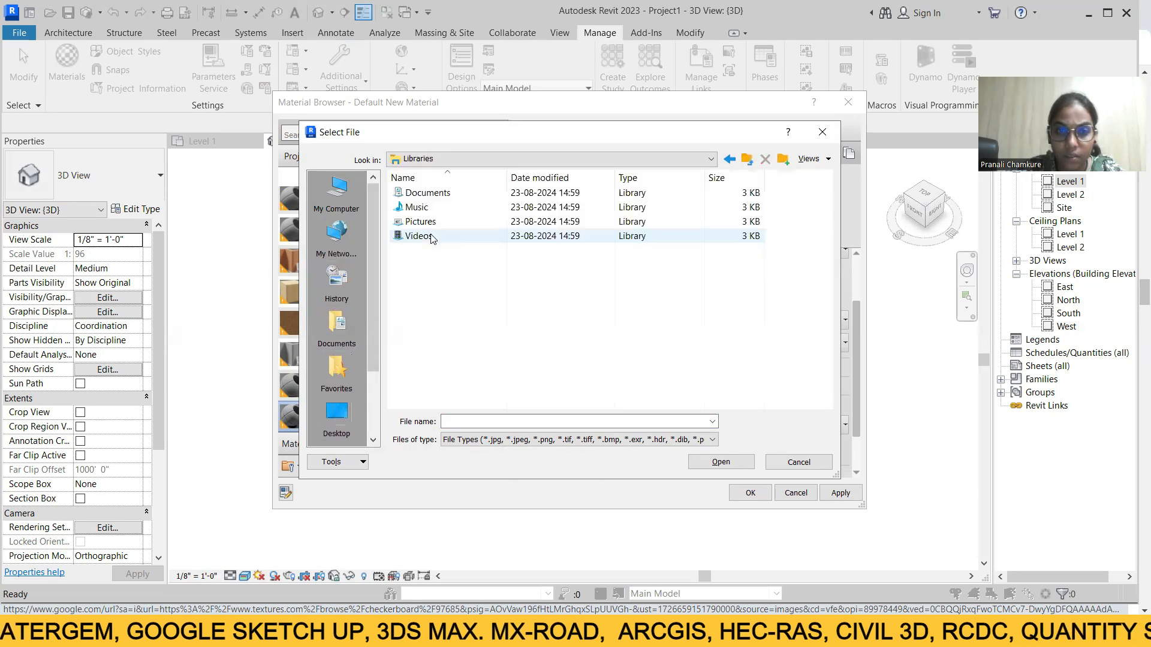
double_click(431, 193)
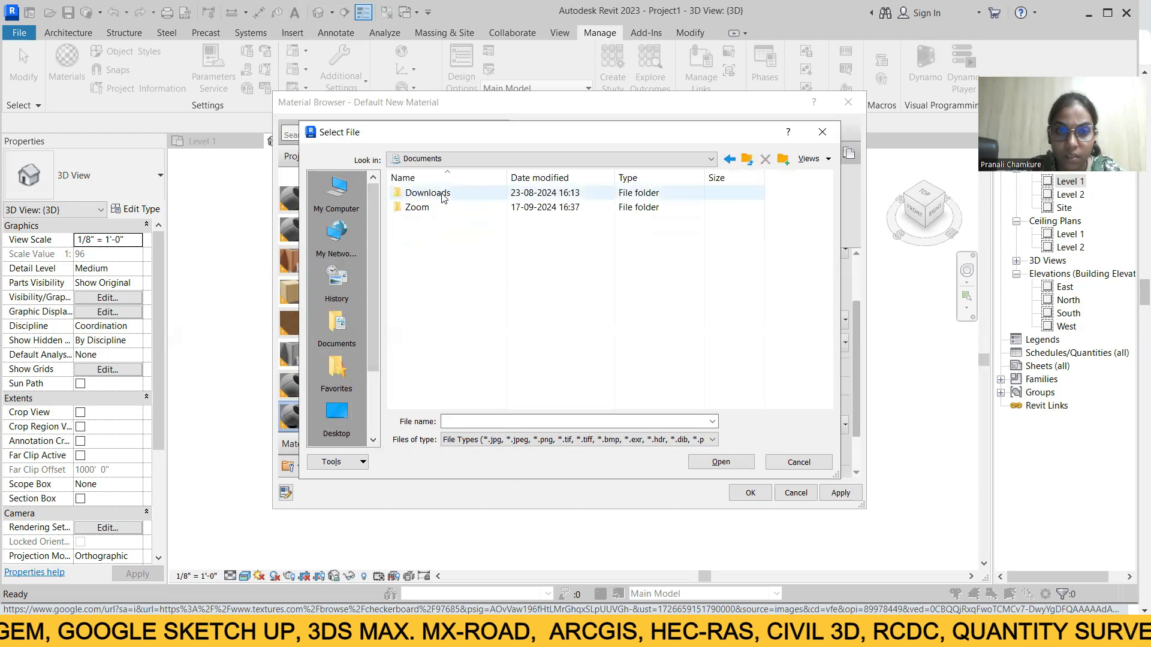
- Look for the checkerboard image in the SOFTWARE folder's Pictures and Desktop subfolders, and close the material browser without choosing a file
left_click(337, 415)
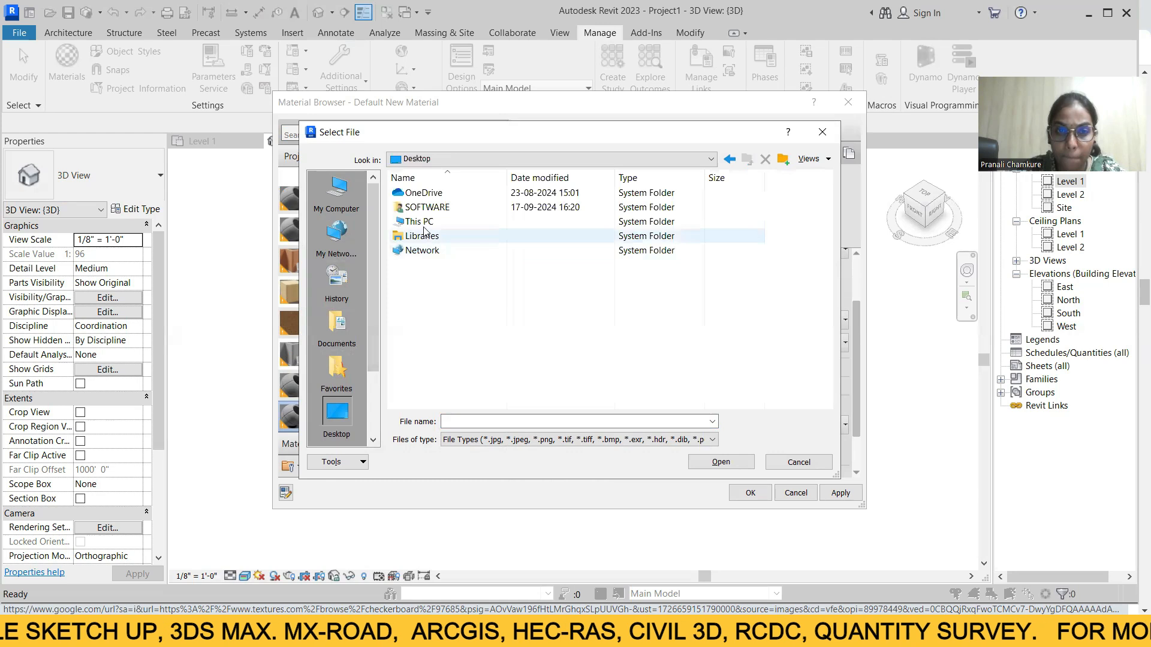
double_click(429, 207)
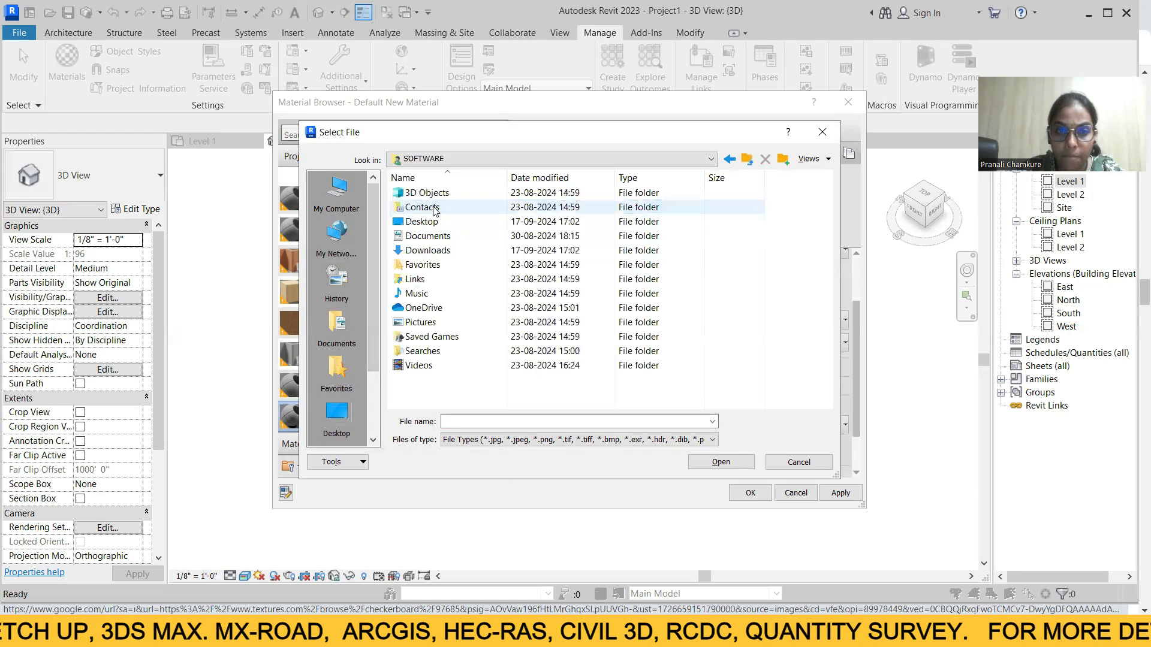
double_click(440, 324)
left_click(730, 159)
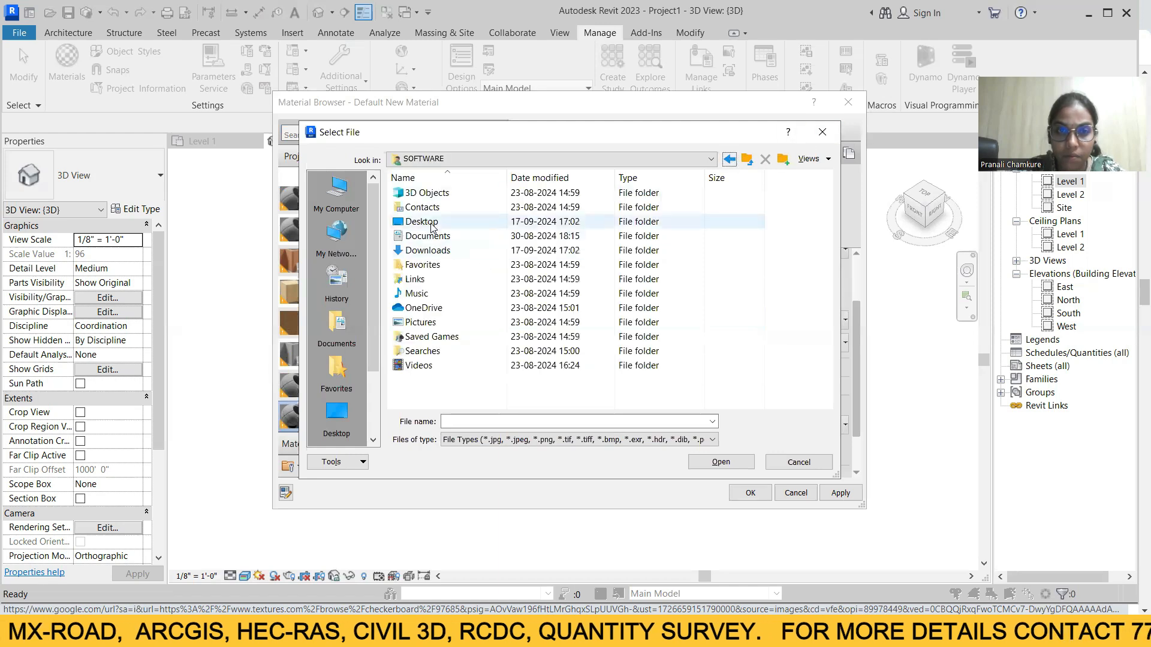
double_click(426, 223)
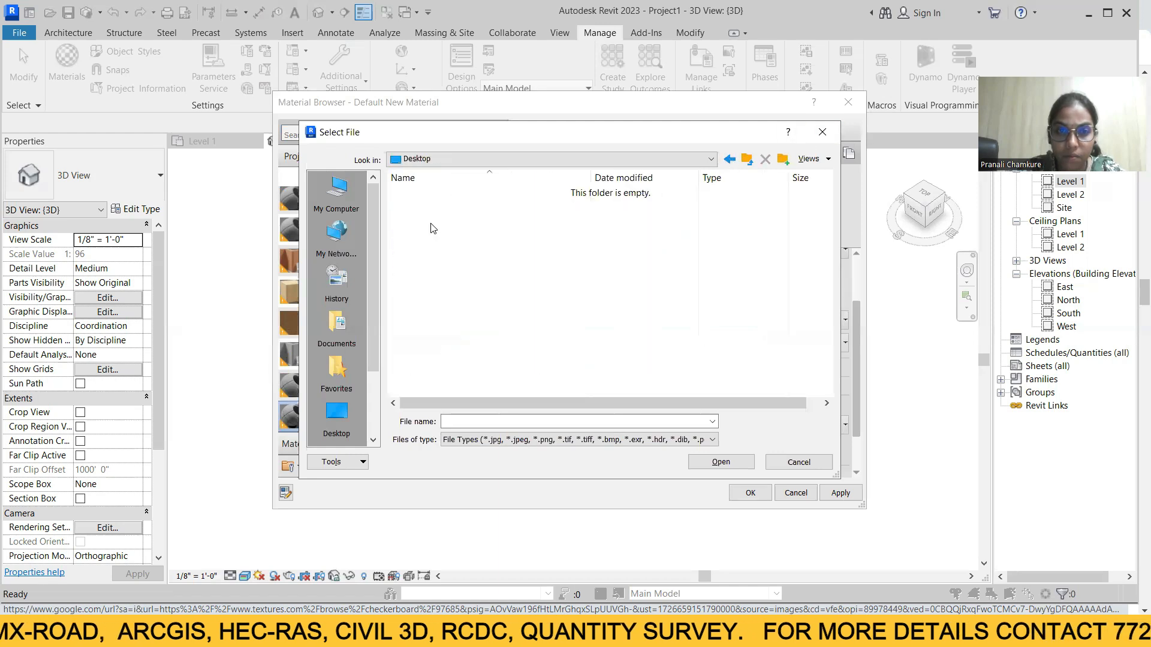
left_click(727, 159)
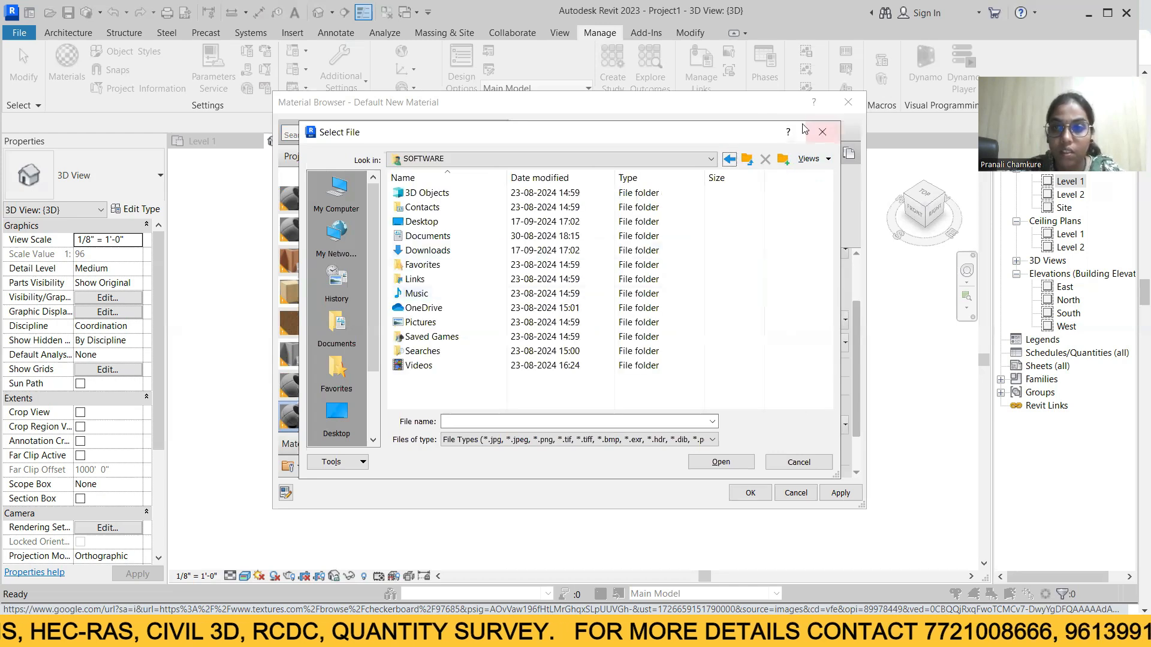
left_click(822, 132)
left_click(847, 102)
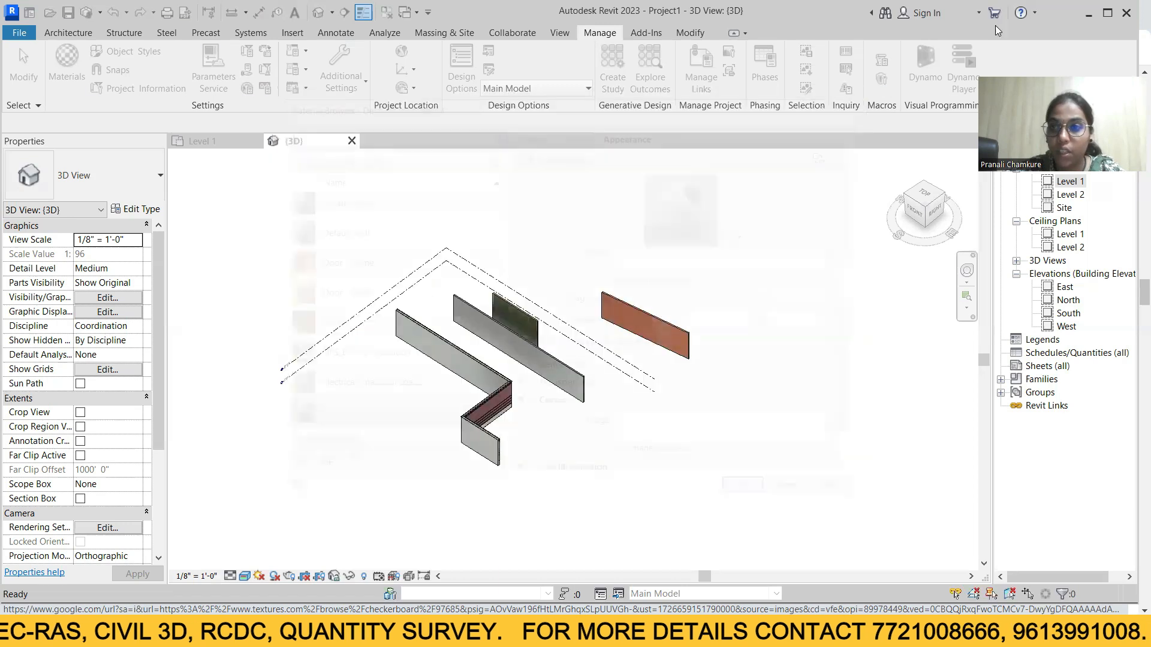
- Switch to Chrome and save the Textures.com checkerboard image to Downloads as the JPEG FloorsCheckerboard0037_1_350
left_click(1086, 15)
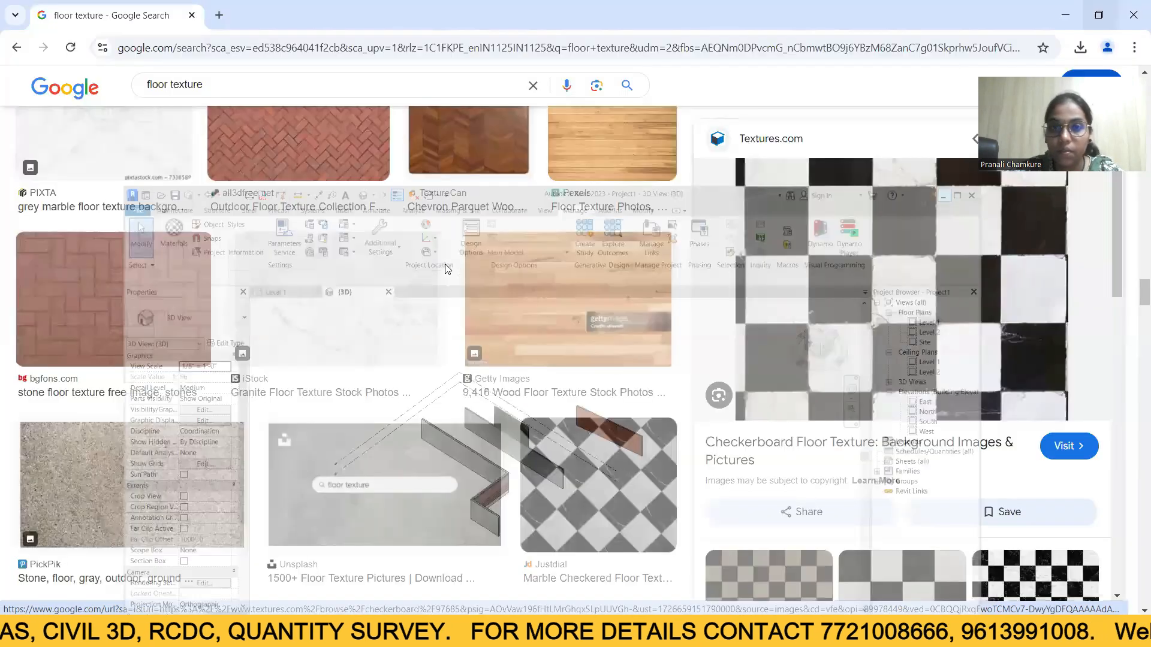
right_click(861, 307)
left_click(911, 506)
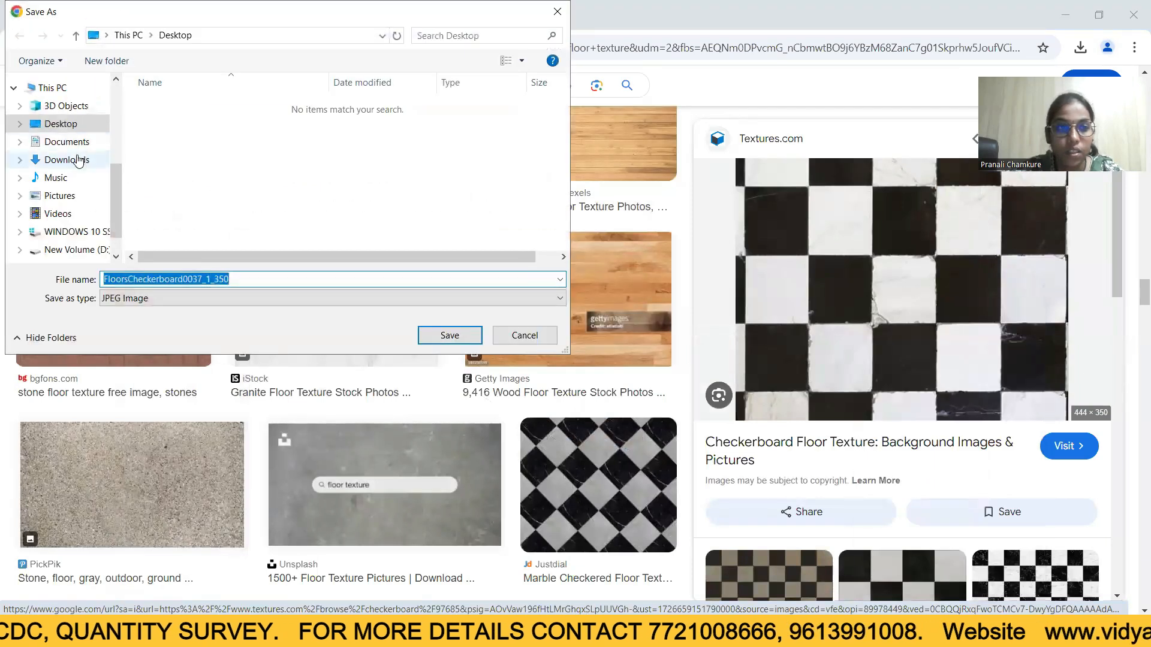
left_click(78, 160)
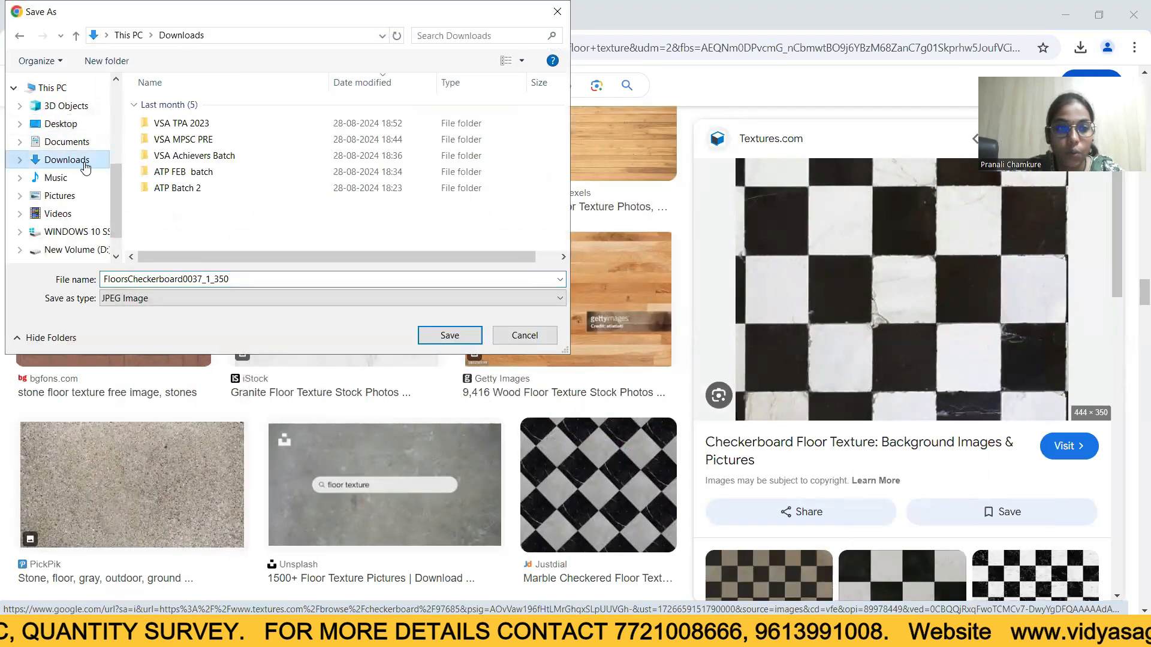
left_click(449, 336)
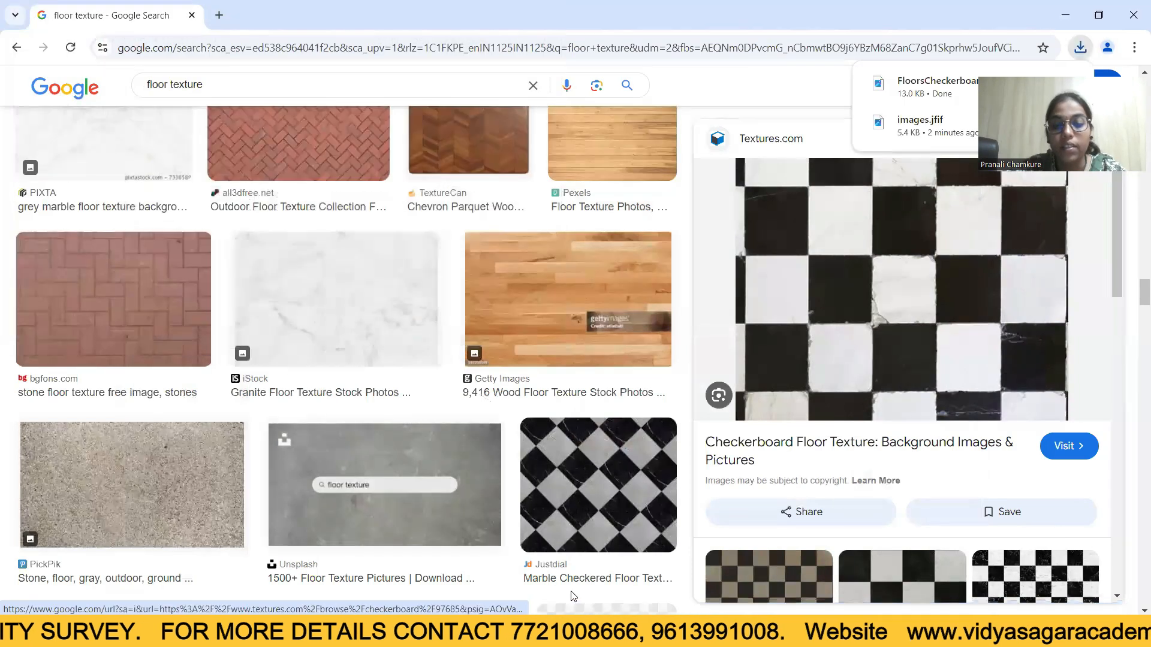
- Switch back to Revit and create a new project material named ft
key("alt+Tab")
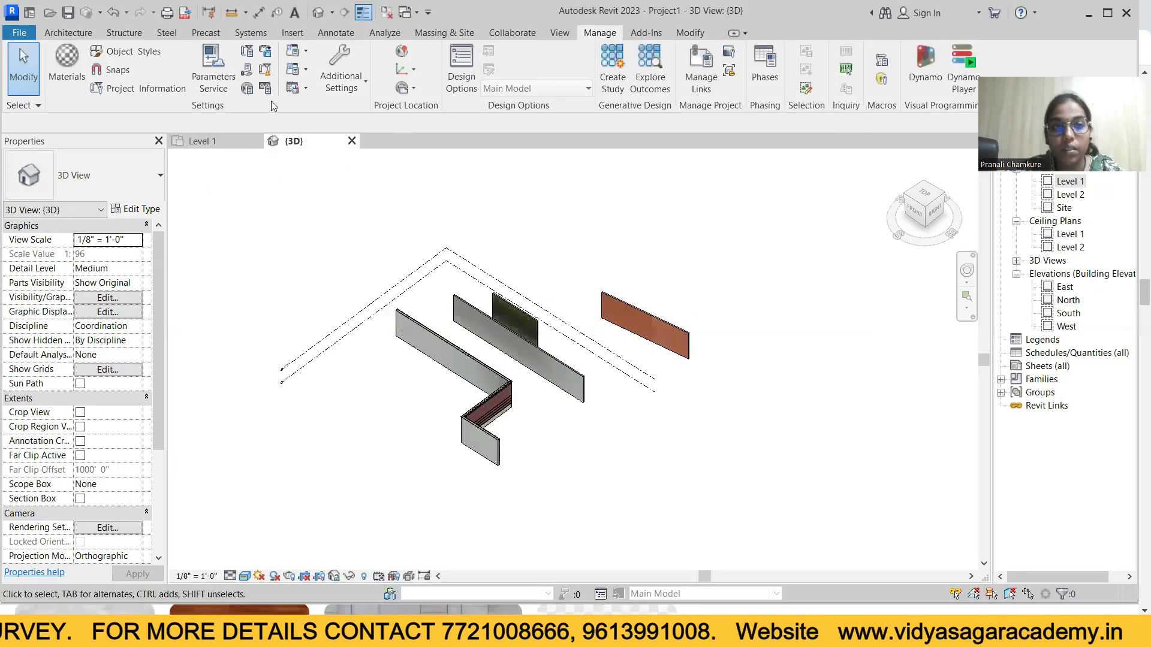
left_click(67, 69)
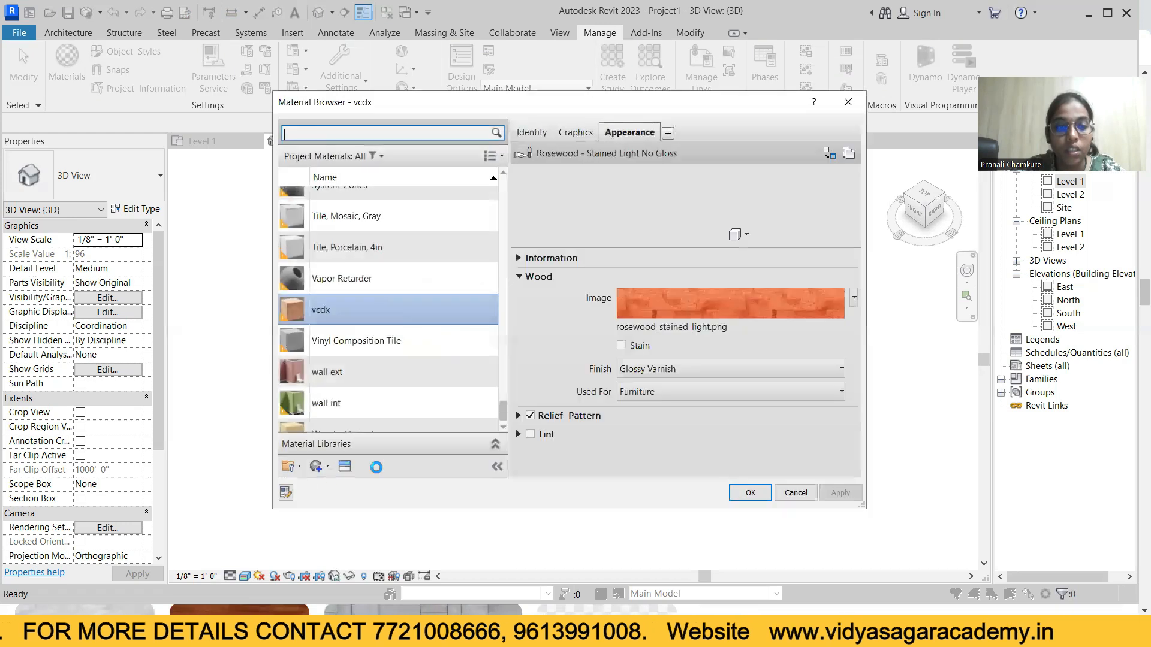
left_click(326, 466)
left_click(342, 480)
right_click(376, 310)
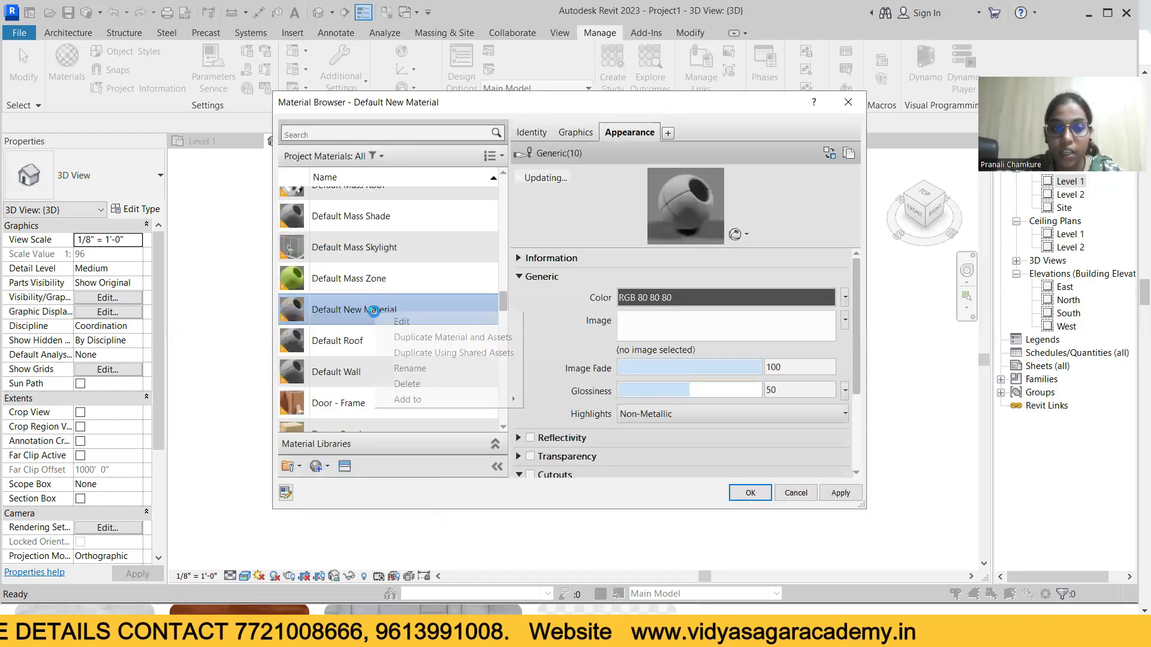
left_click(410, 365)
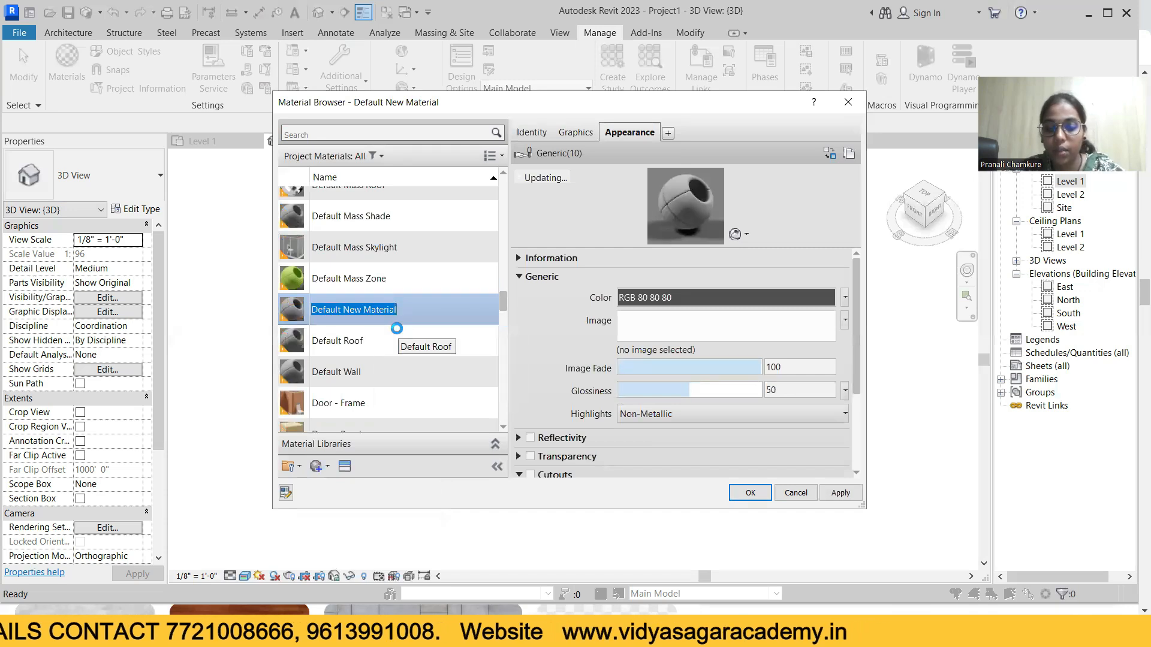
type("ft")
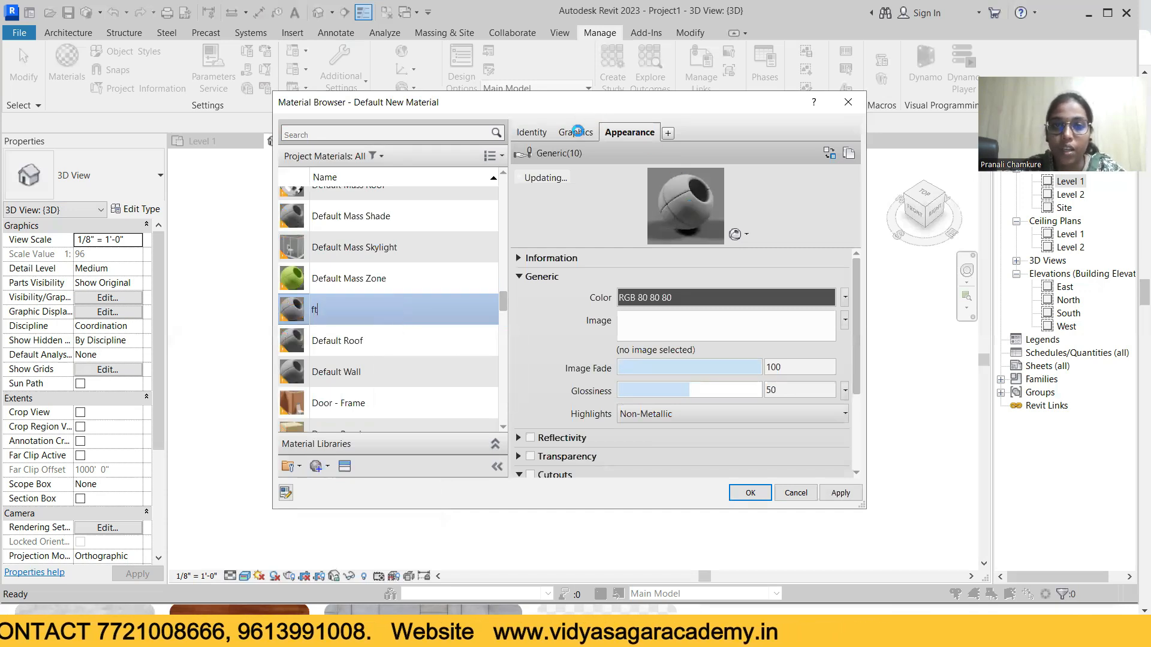
- Enable Use Render Appearance for the ft material's shading and display its appearance properties
left_click(577, 132)
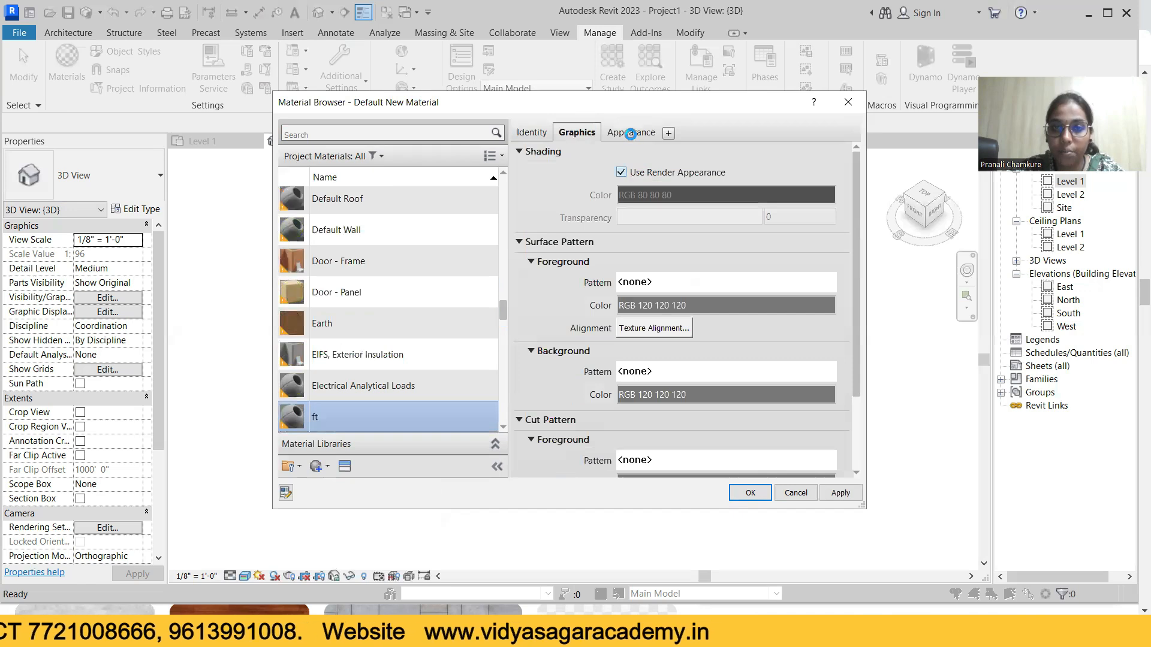
left_click(630, 133)
scroll(574, 436, "down", 3)
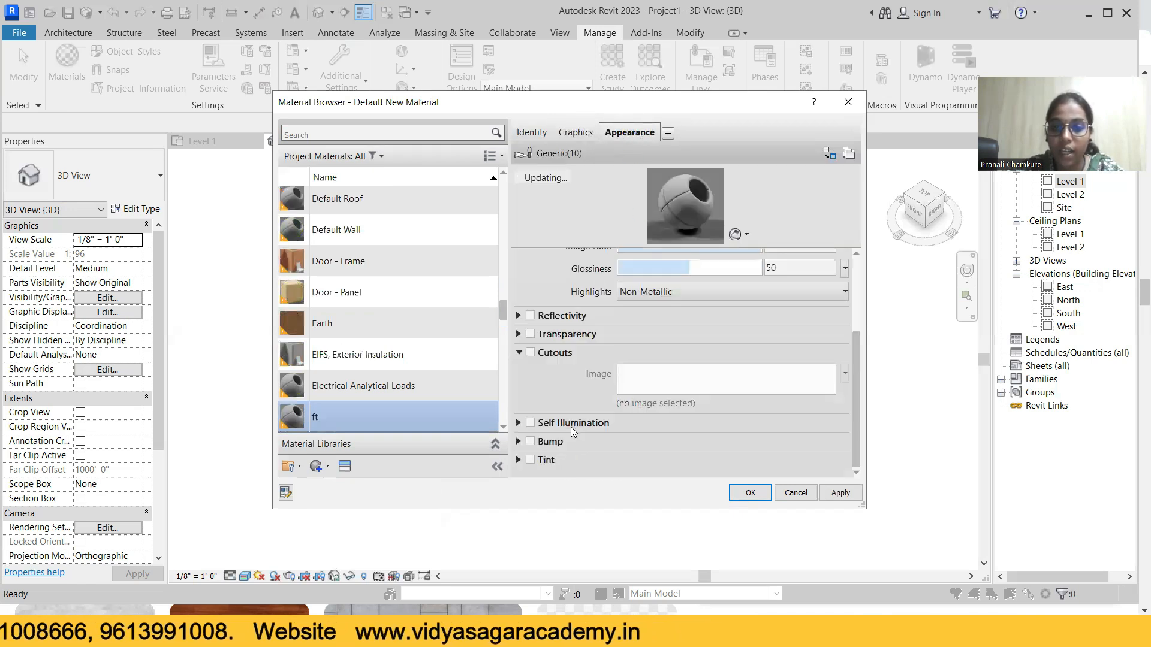
- Enable Cutouts for the ft material and load FloorsCheckerboard0037_1_350.jpg from the PC's Downloads folder as the cutout image
left_click(531, 353)
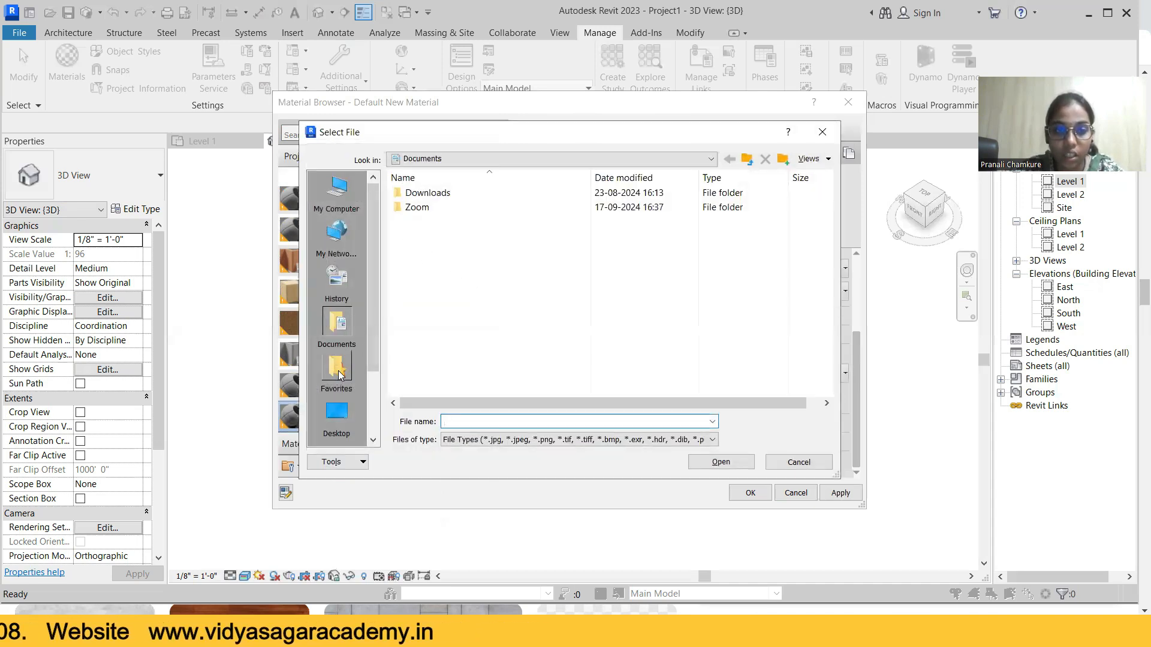
left_click(436, 199)
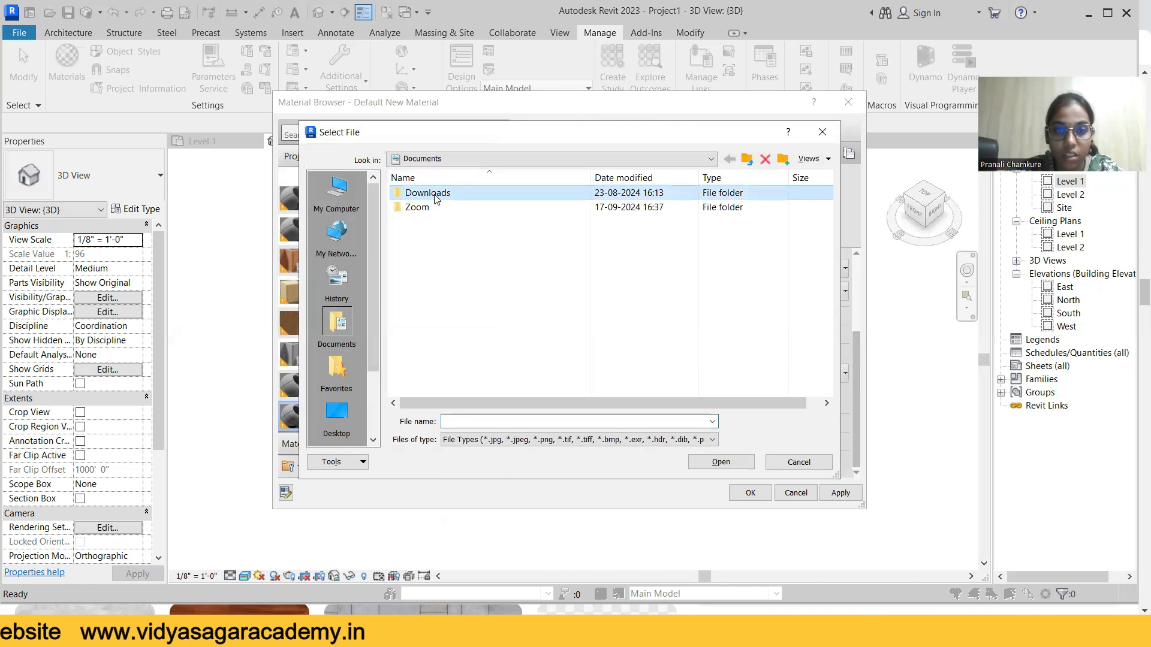
double_click(435, 200)
left_click(340, 196)
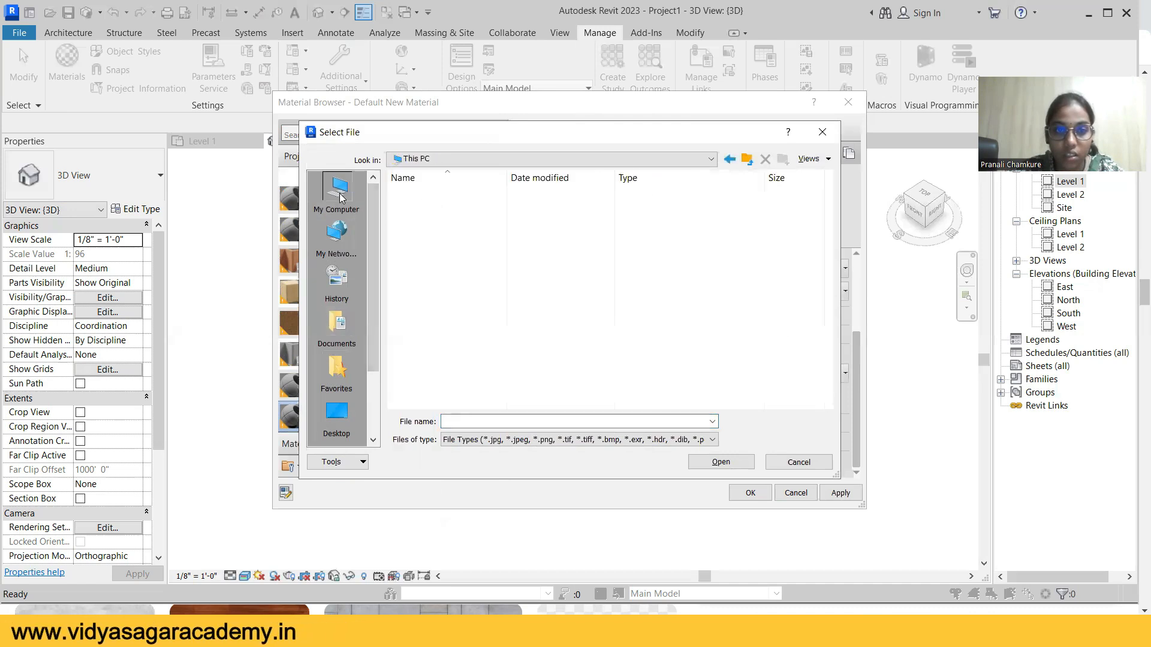
double_click(425, 255)
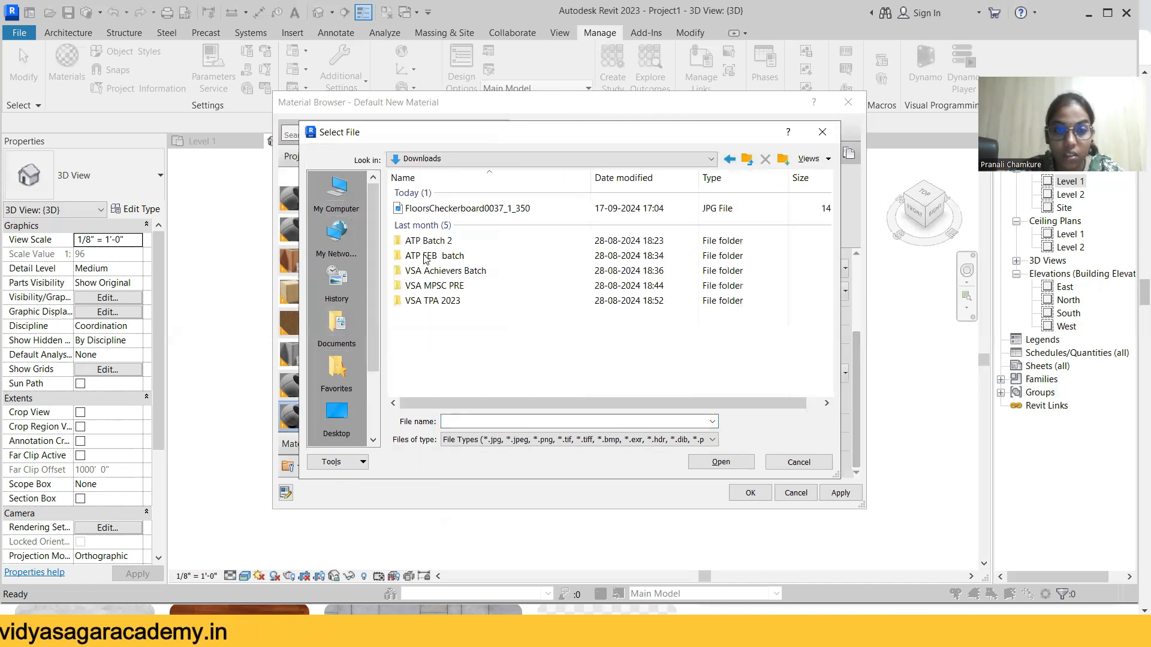
left_click(444, 208)
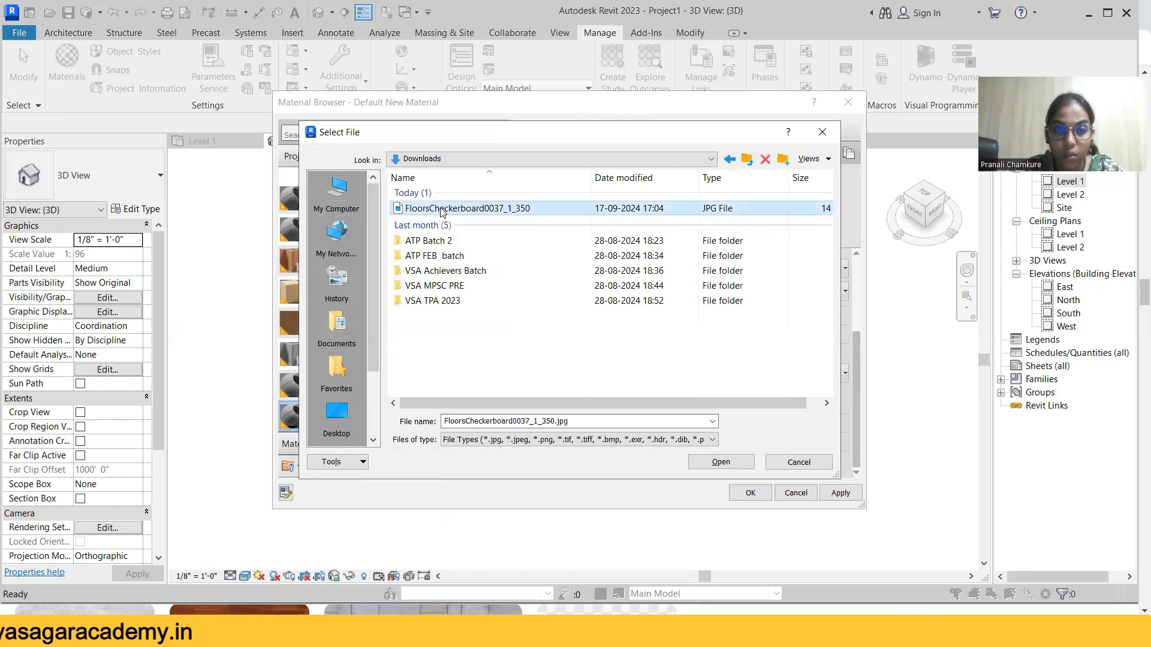
left_click(708, 461)
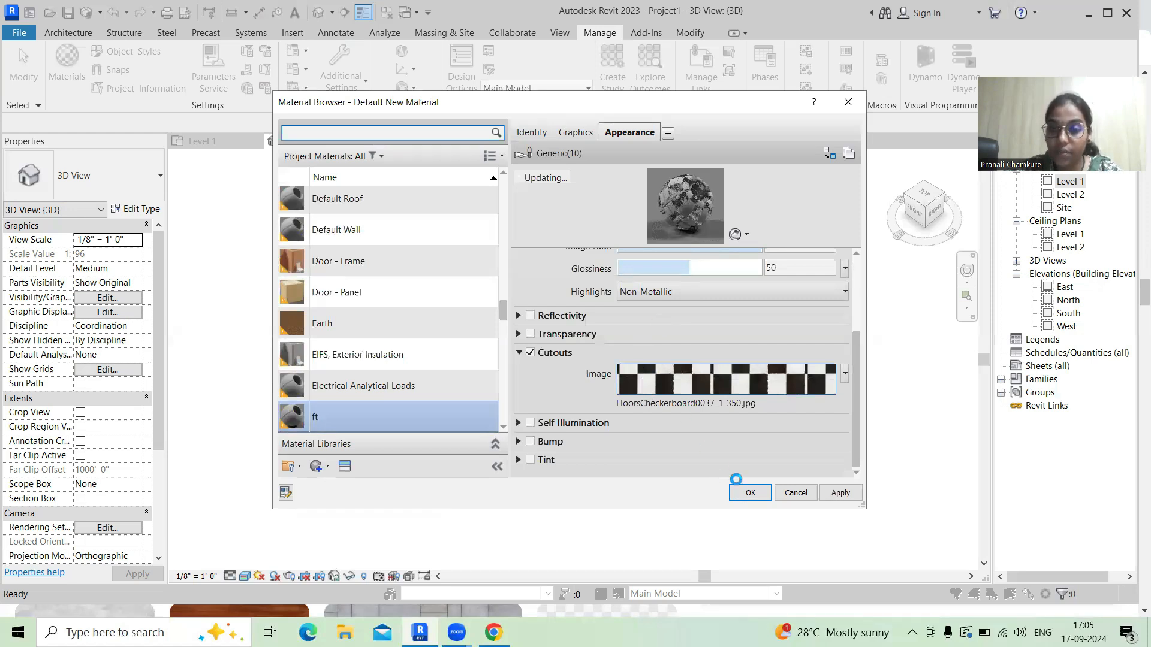
- Set the checkerboard cutout texture's sample size to 10'-0" wide and 10'-0" high and finish editing the texture
left_click(719, 387)
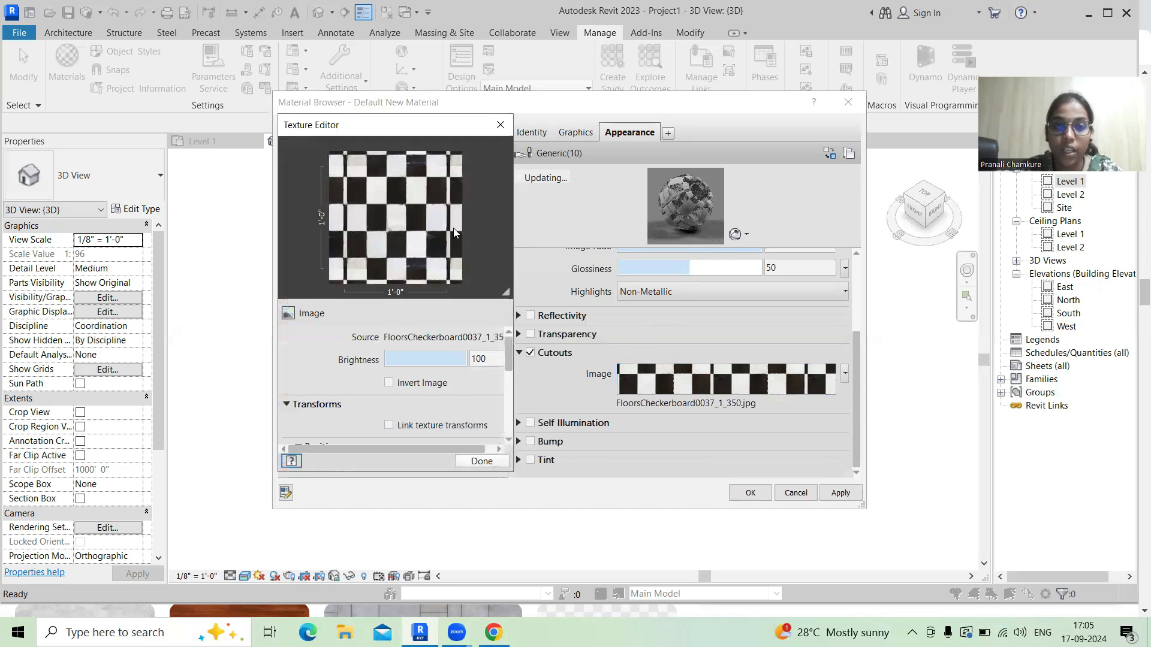
scroll(352, 359, "down", 5)
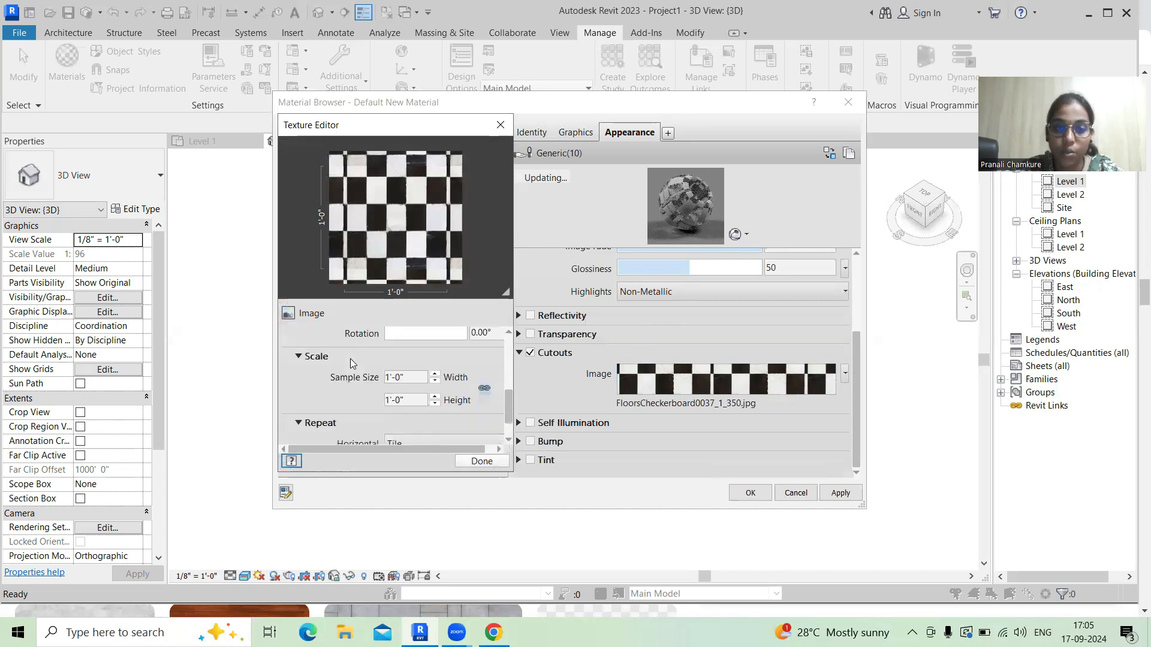
left_click(410, 378)
type("10")
key("Return")
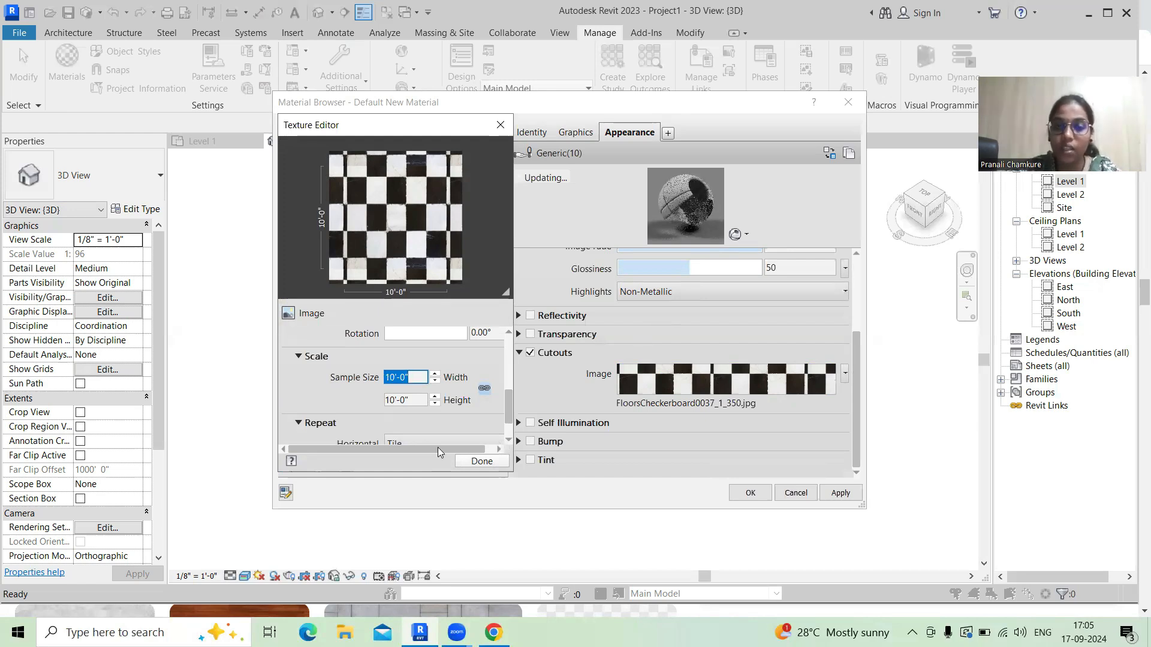
left_click(483, 462)
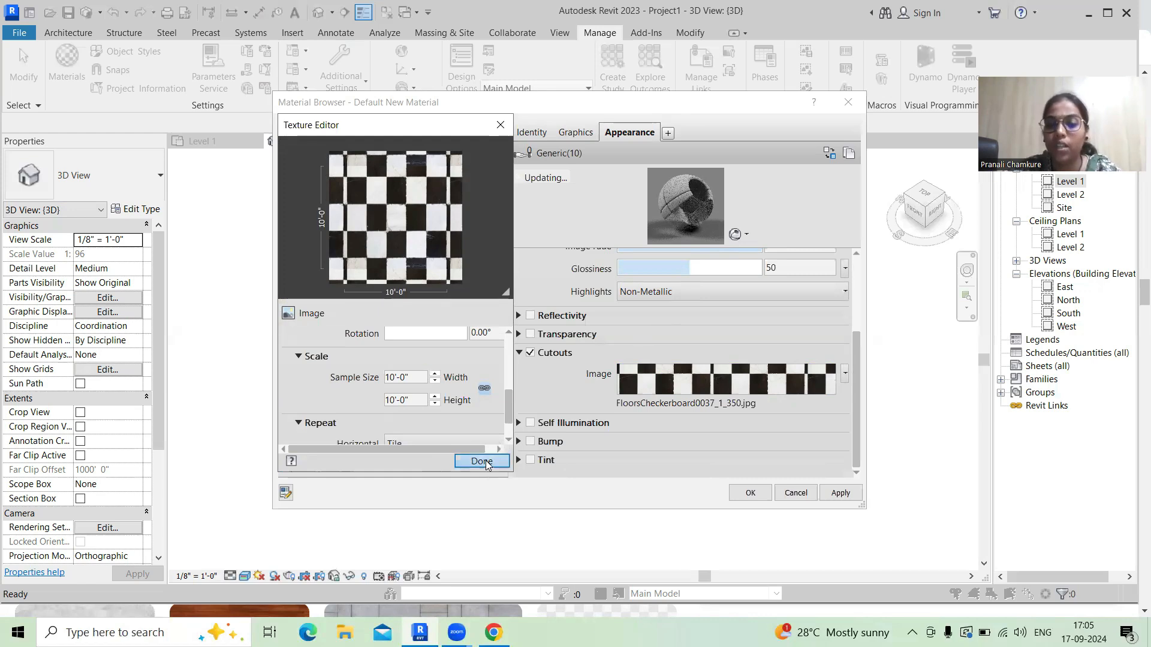
- Save the ft material changes and paint the ft material onto the front face of the long grey core wall 2
left_click(845, 494)
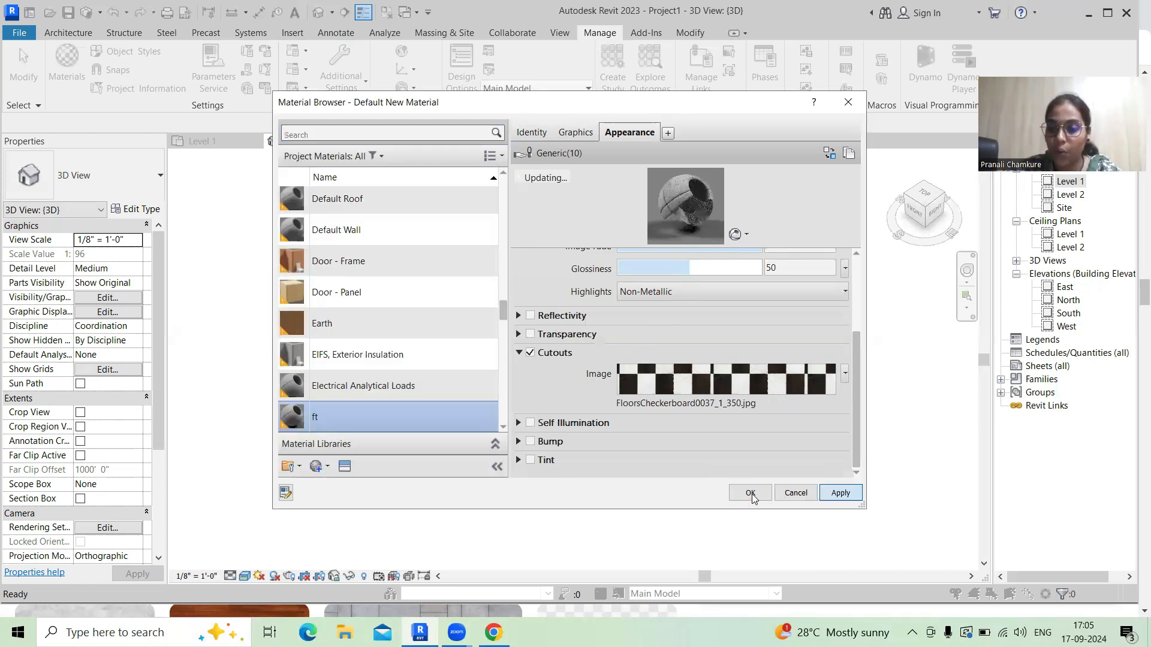
left_click(751, 492)
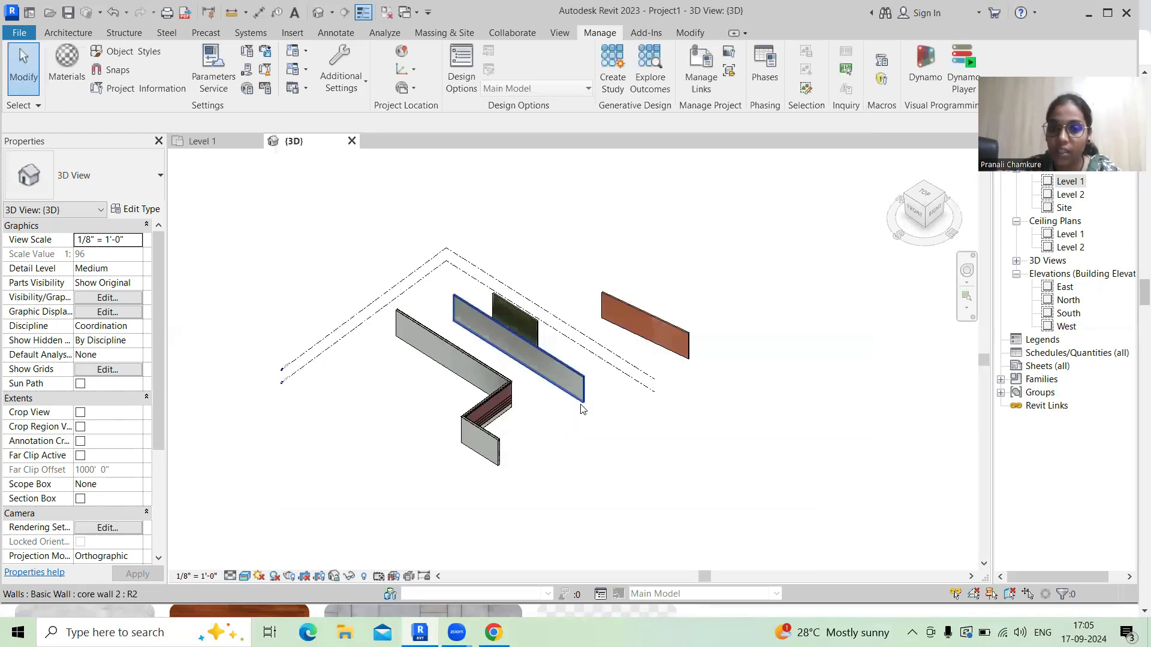
scroll(577, 375, "up", 4)
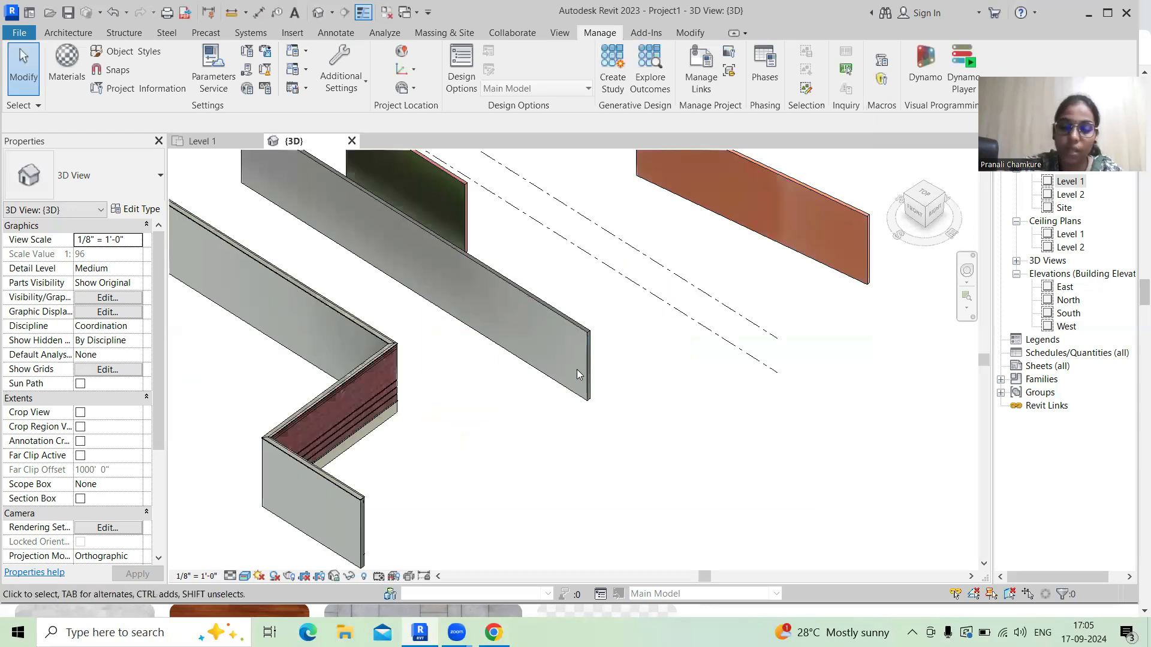
key("p")
key("t")
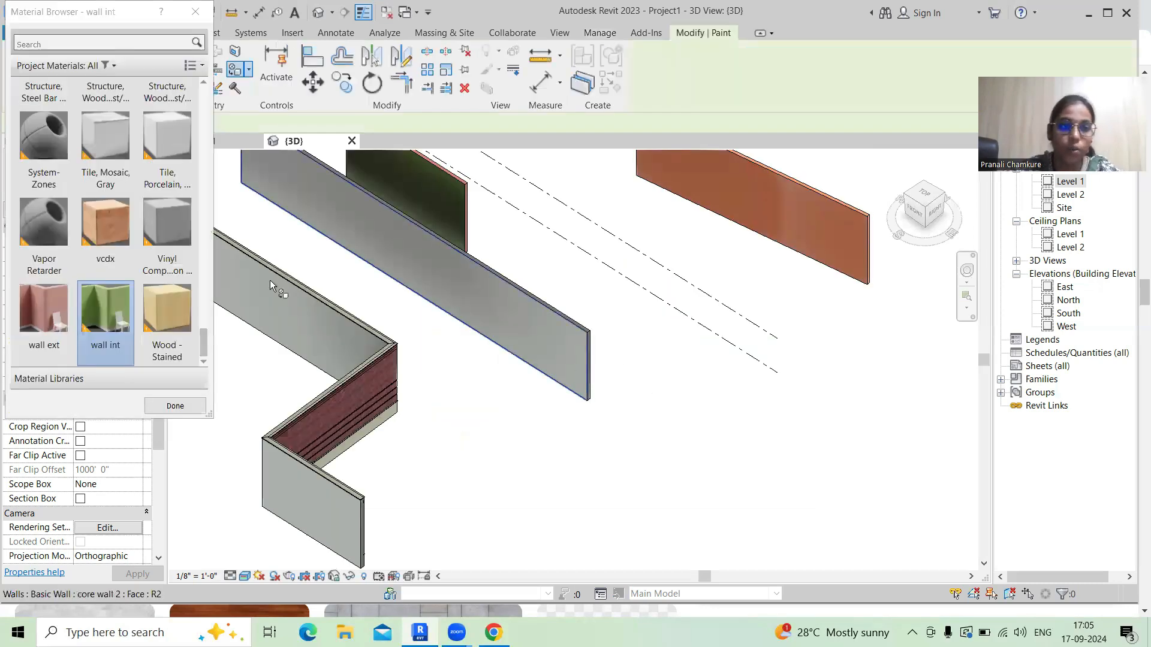
scroll(118, 260, "up", 5)
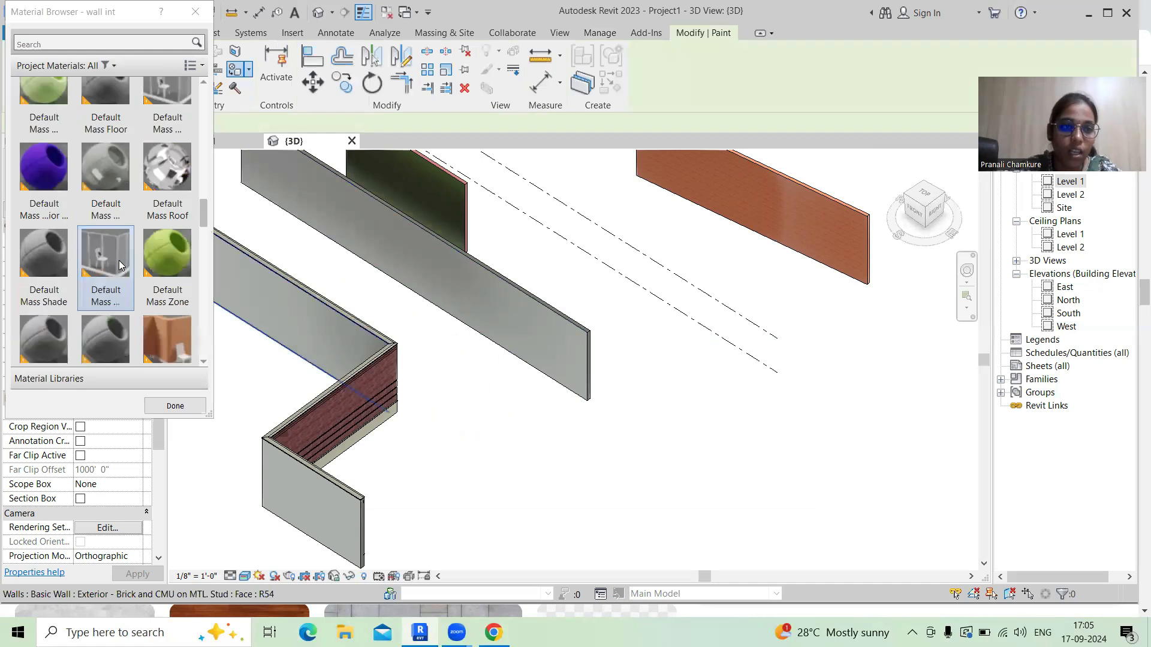
left_click(70, 43)
type("ft")
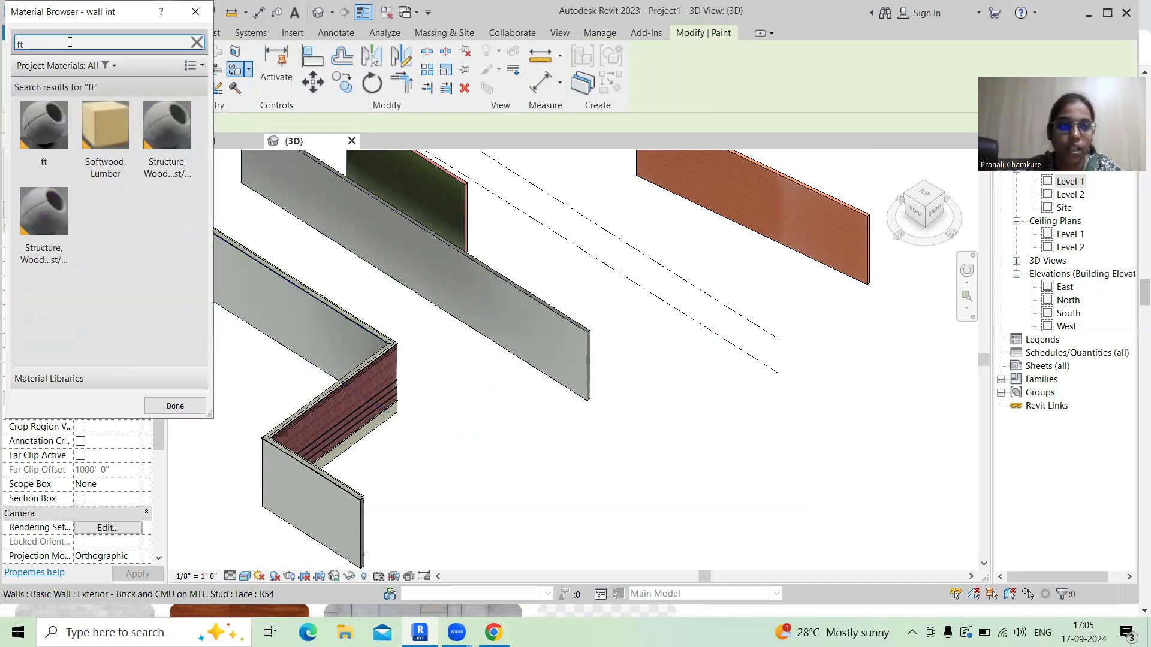
left_click(48, 130)
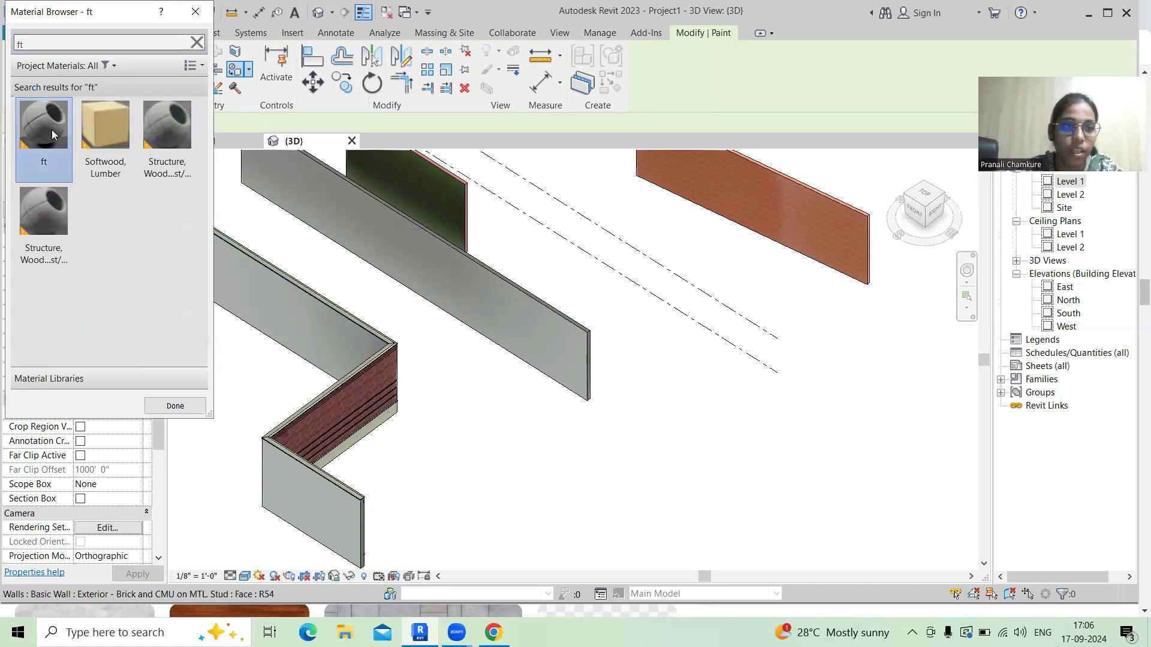
left_click(439, 276)
left_click(175, 406)
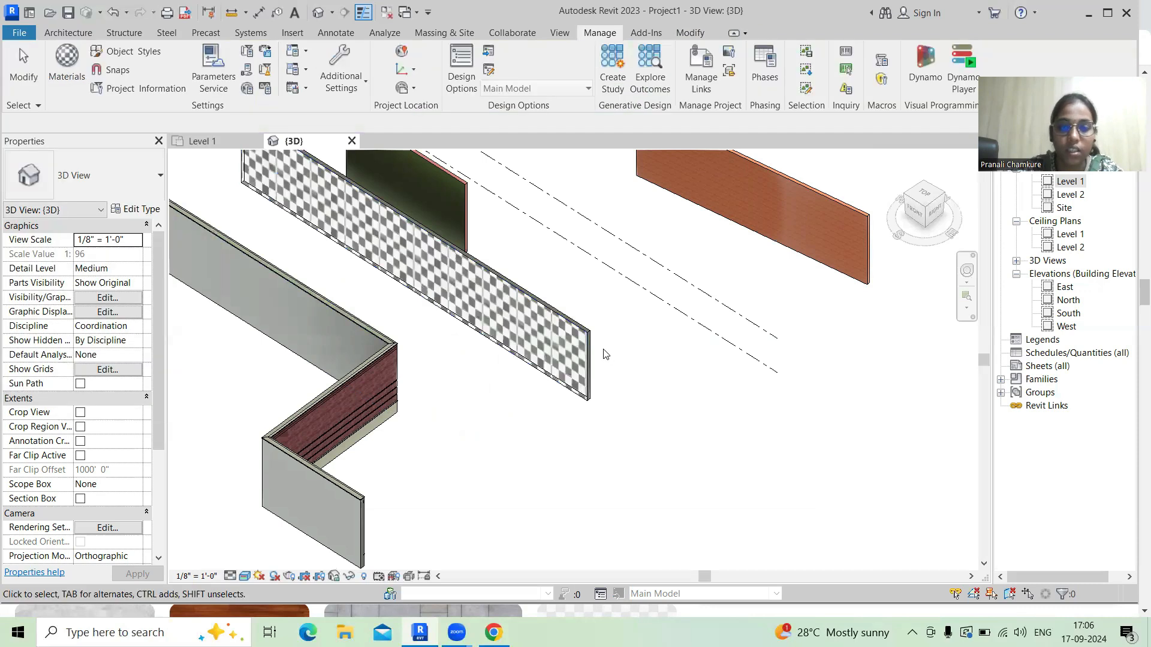
- Examine the checkerboard finish on the painted wall up close, from the front and at an angle
scroll(604, 355, "up", 10)
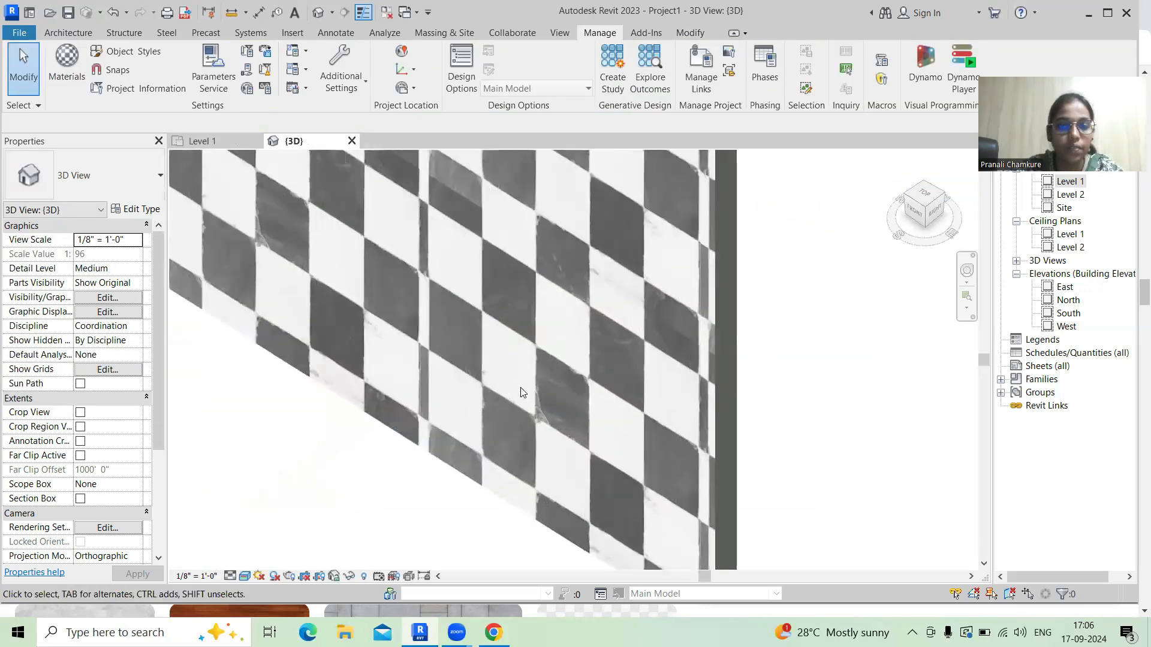
scroll(522, 390, "down", 3)
middle_click_drag(519, 413, 602, 415, "shift")
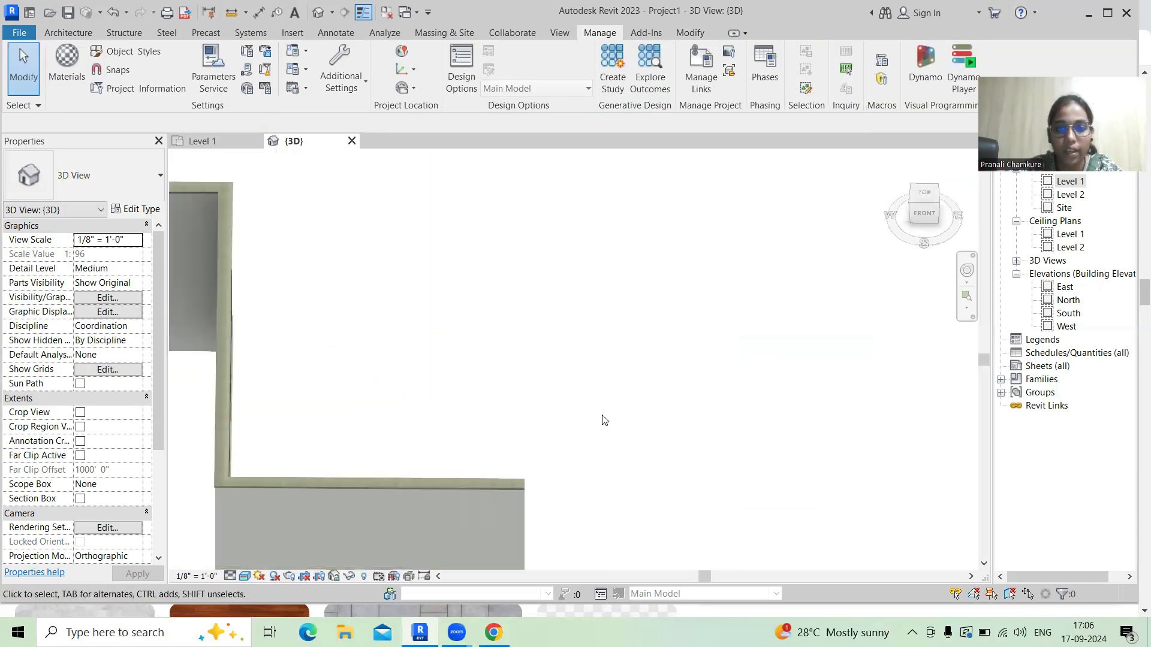
scroll(602, 415, "down", 4)
scroll(506, 328, "up", 4)
middle_click_drag(542, 329, 542, 328)
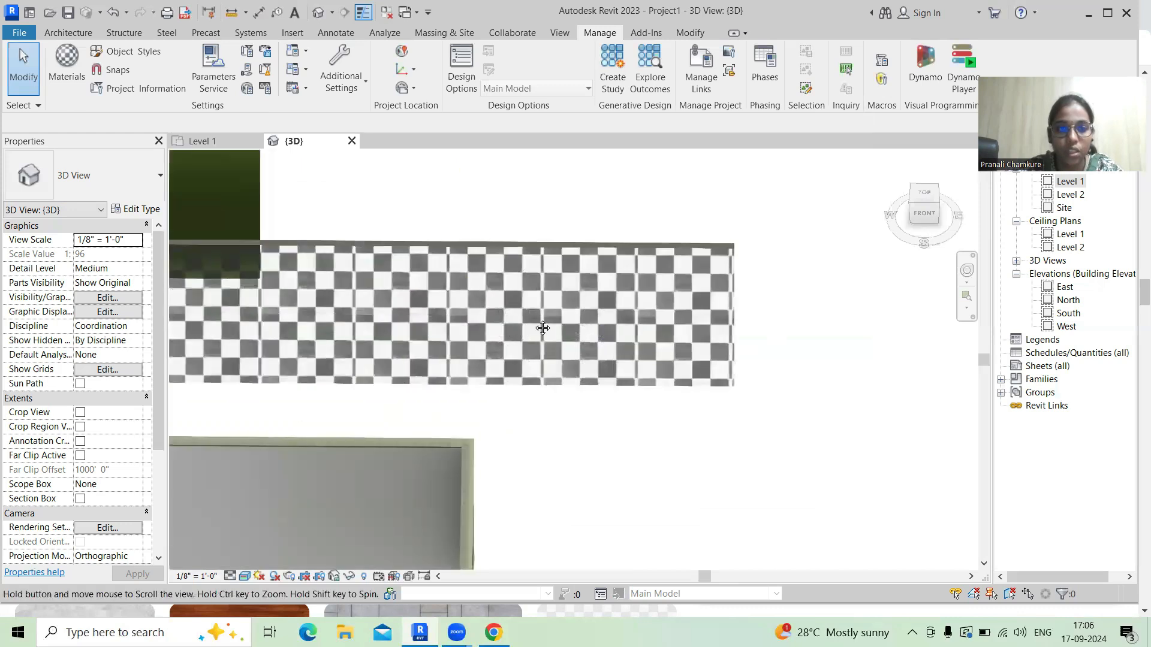
scroll(543, 329, "up", 1)
scroll(624, 309, "up", 4)
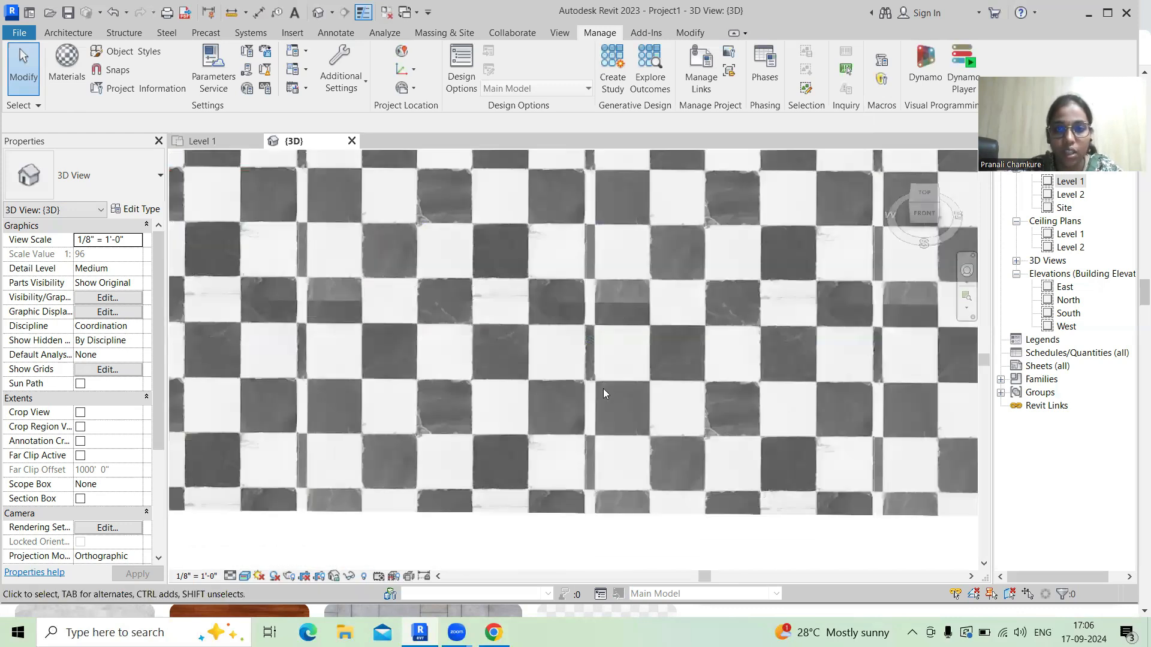
scroll(604, 389, "down", 3)
scroll(603, 392, "down", 1)
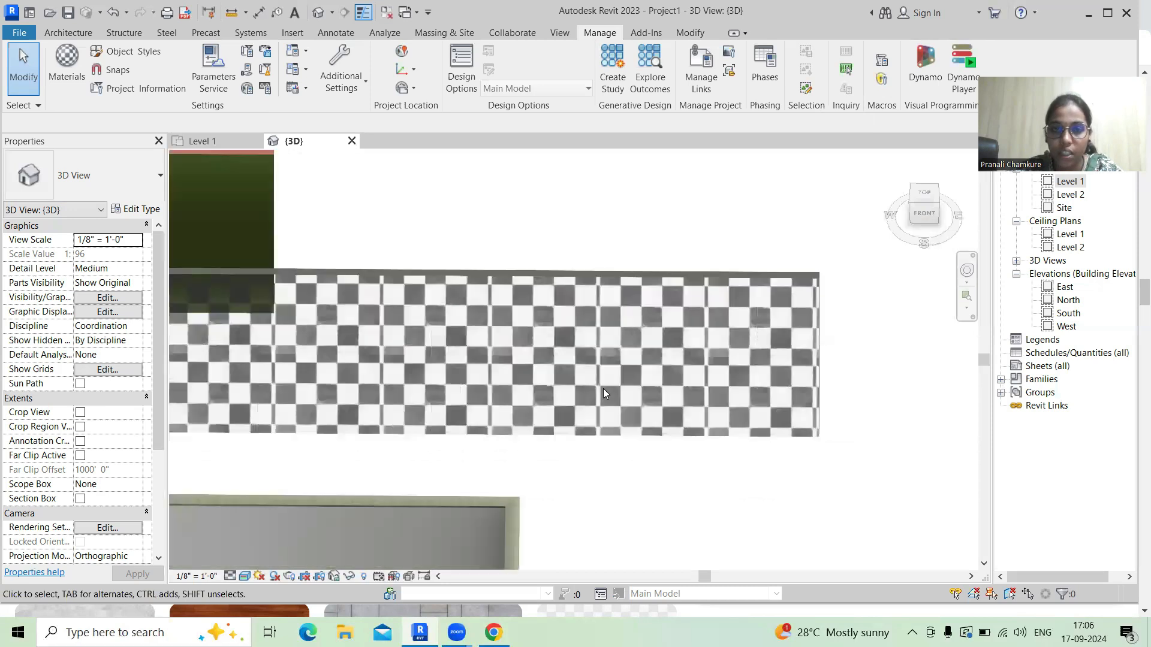
middle_click_drag(734, 407, 491, 370, "shift")
middle_click_drag(626, 391, 570, 454, "shift")
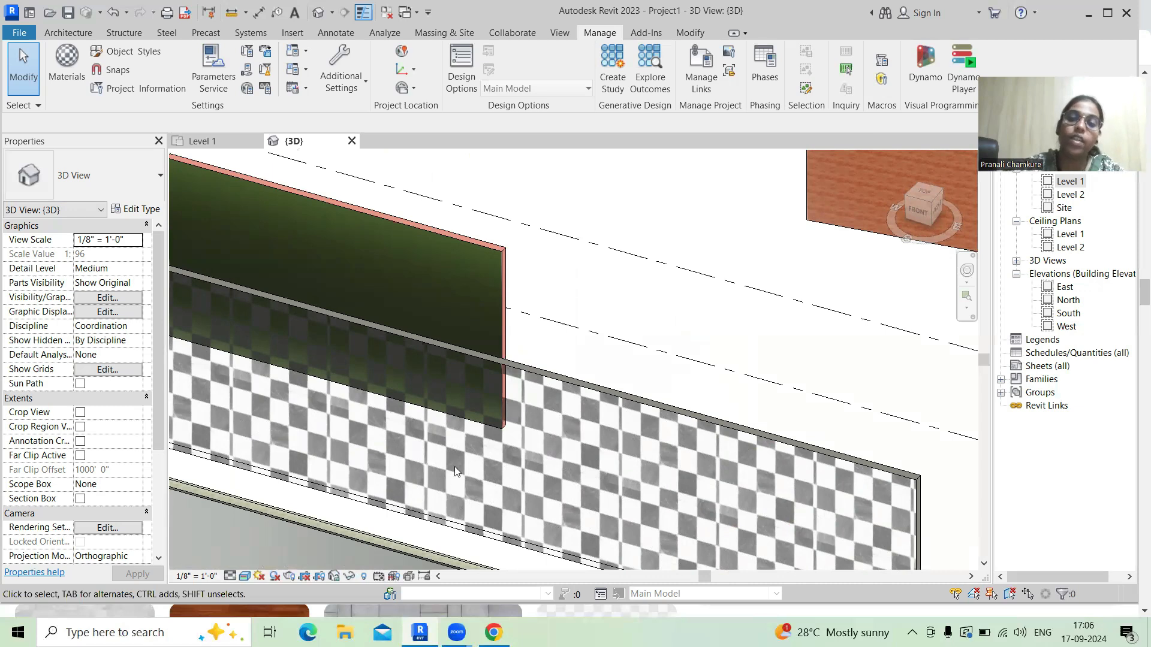
- Delete the three connected Exterior - Brick and CMU on MTL. Stud walls in front of the checkerboard wall
scroll(454, 466, "down", 5)
scroll(491, 401, "down", 2)
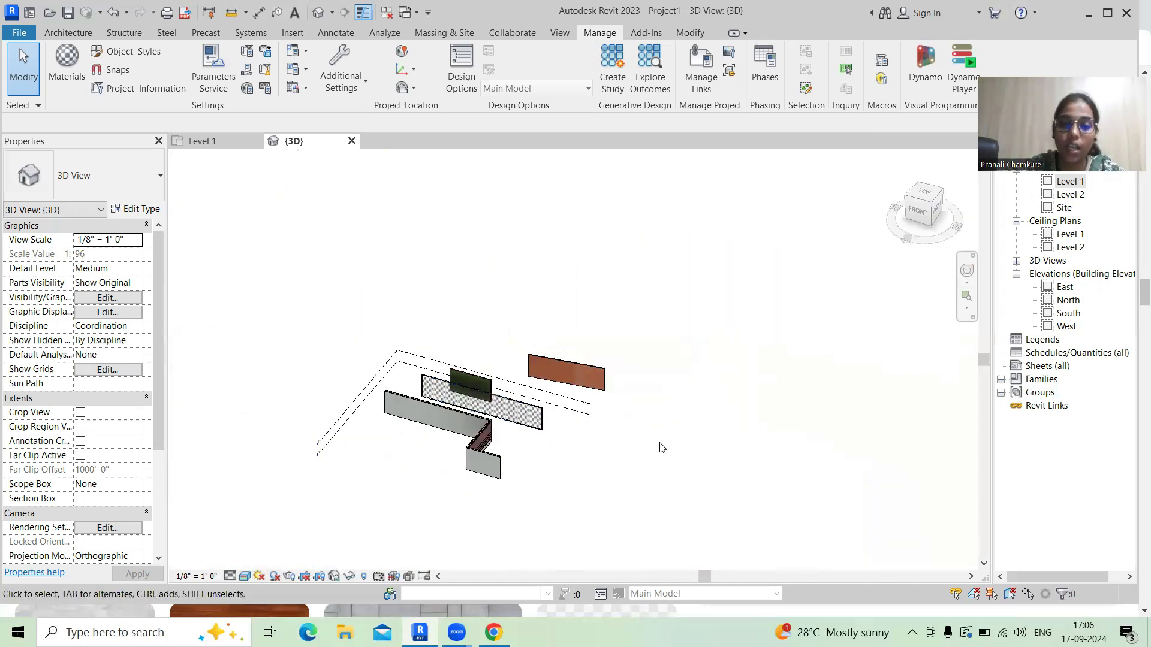
left_click(474, 445)
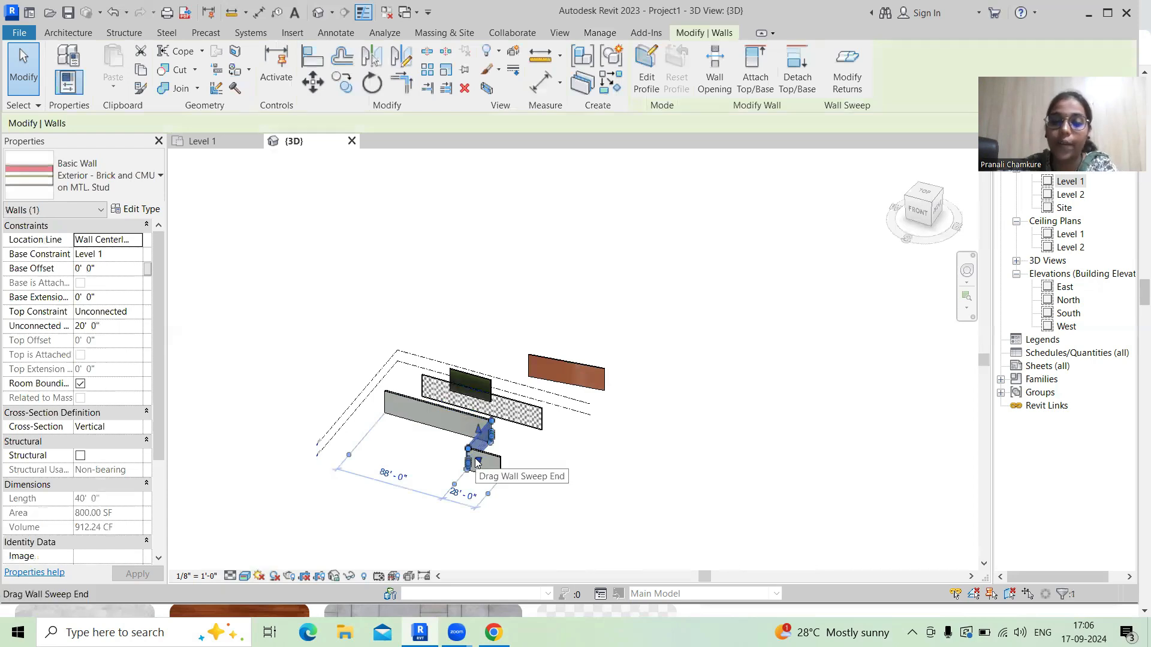
key("Delete")
left_click(486, 461)
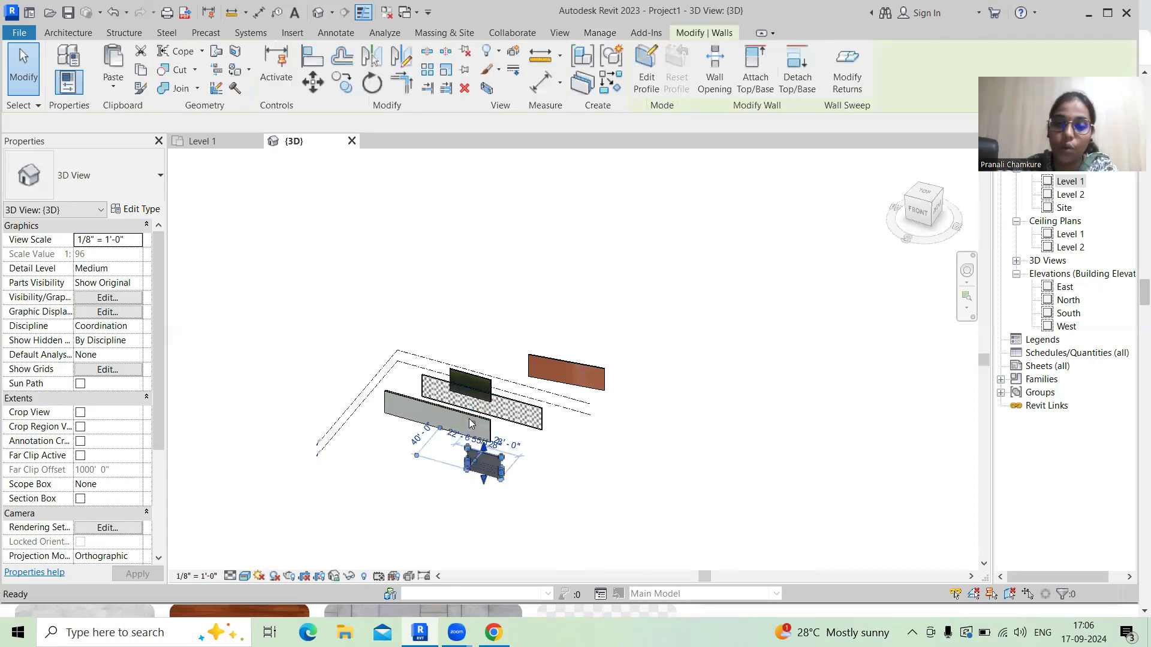
key("Delete")
left_click(483, 433)
key("Delete")
key("Delete")
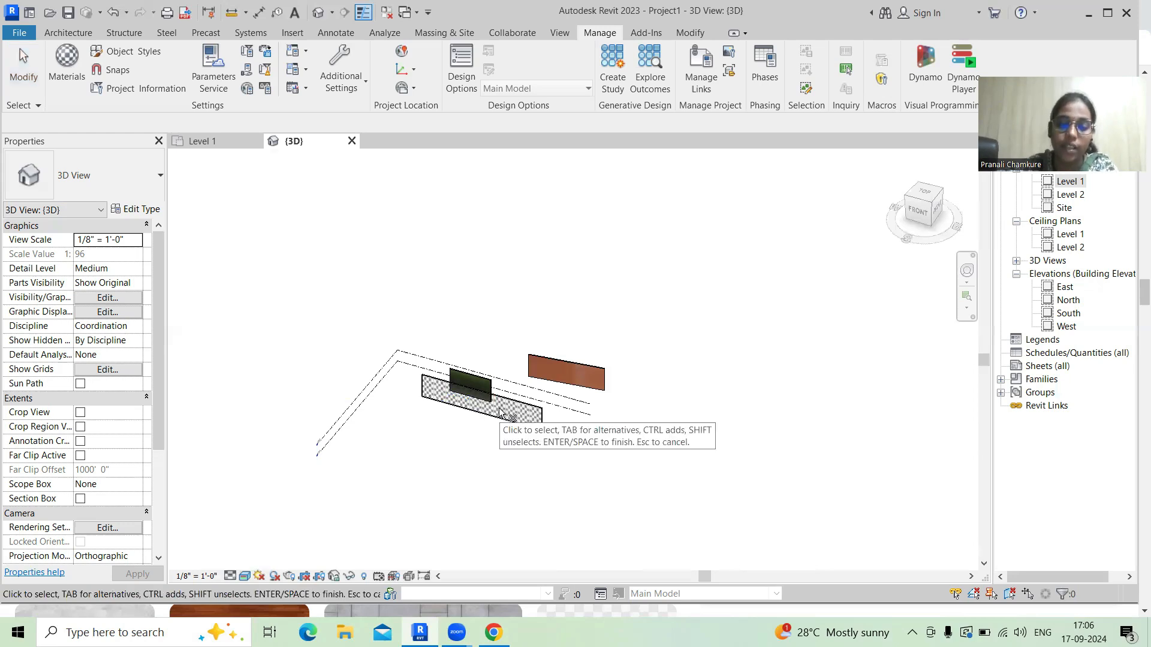
key("Escape")
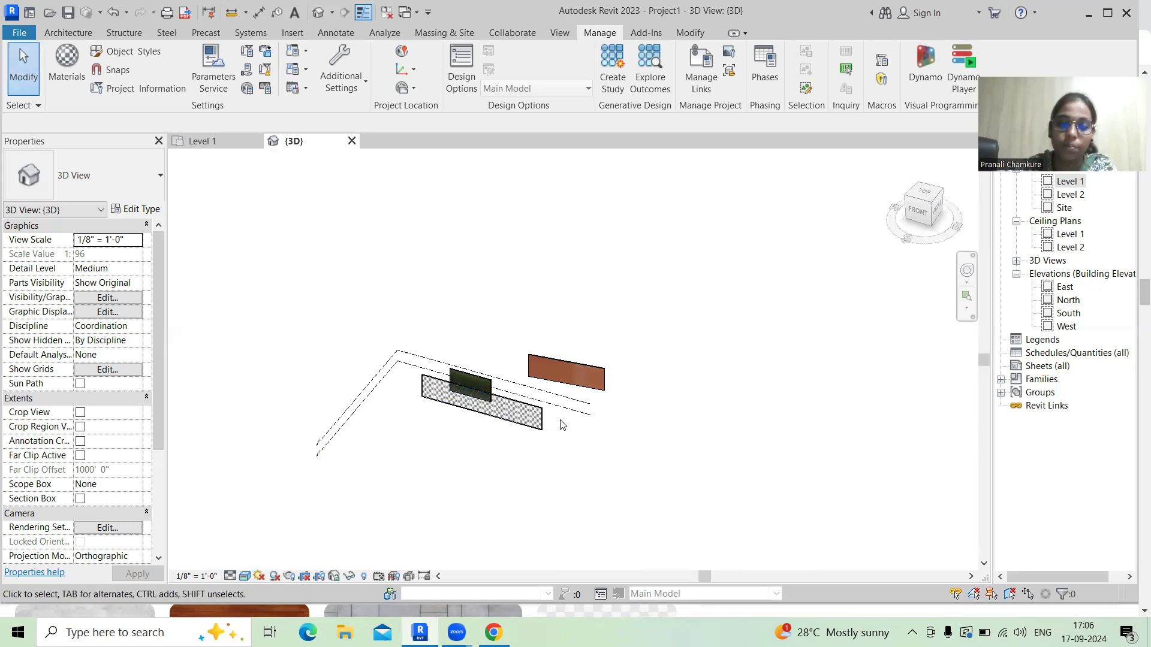
- Delete the checkerboard-painted wall and the orange 9" wall 3 wall
left_click(540, 427)
key("Delete")
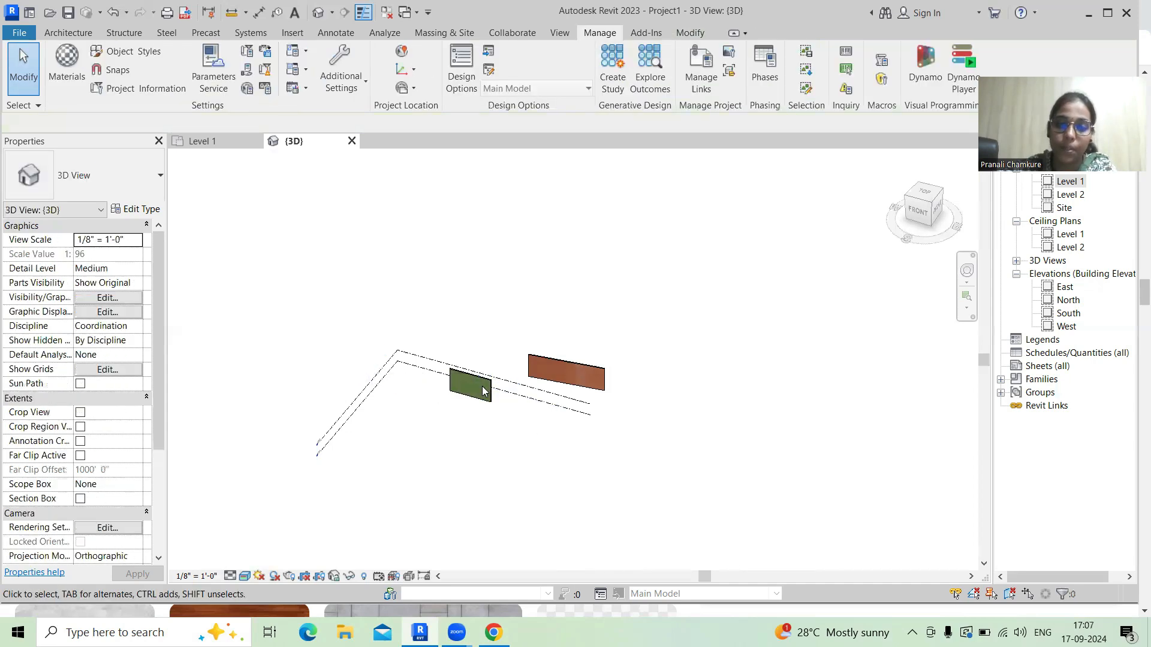
key("Delete")
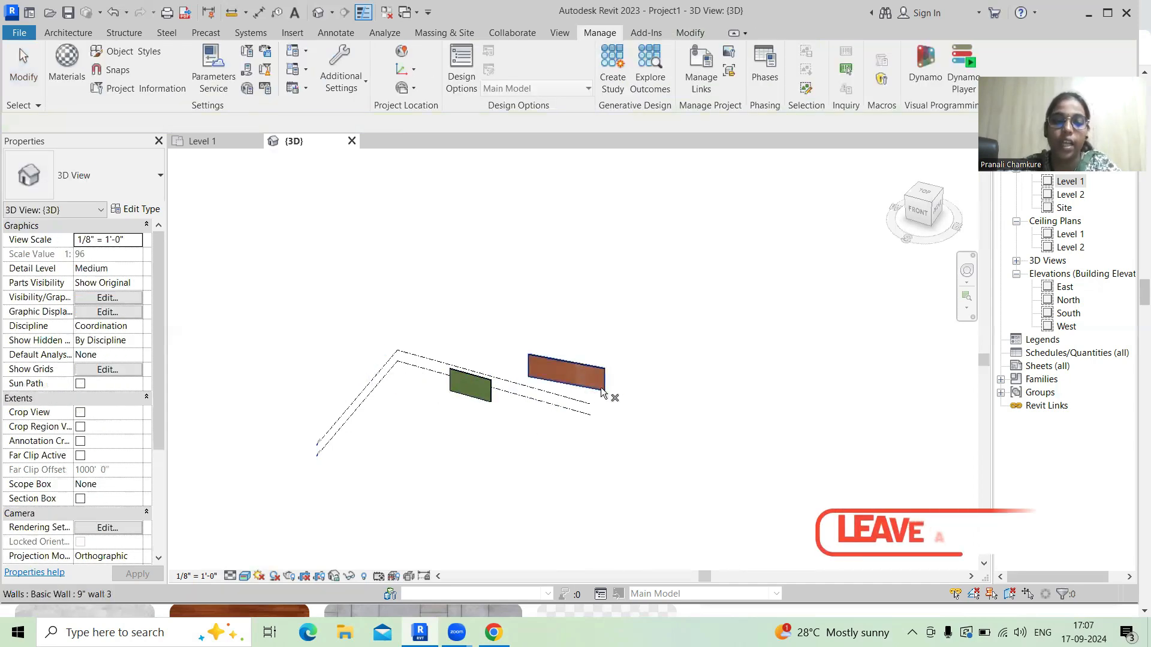
key("Escape")
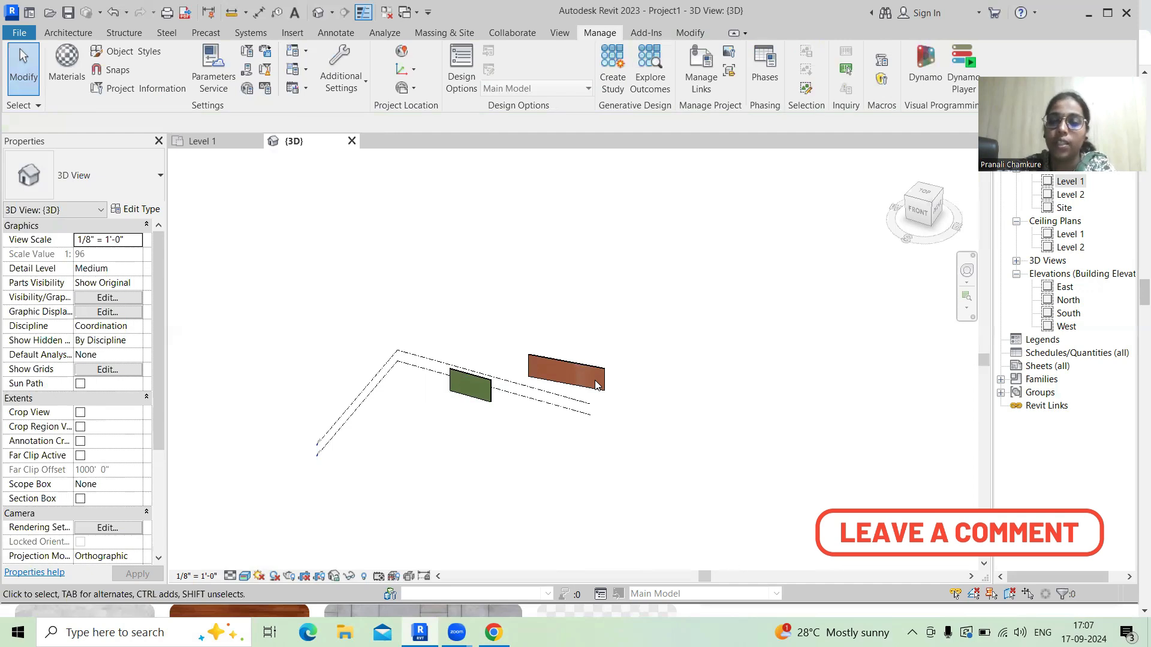
key("Delete")
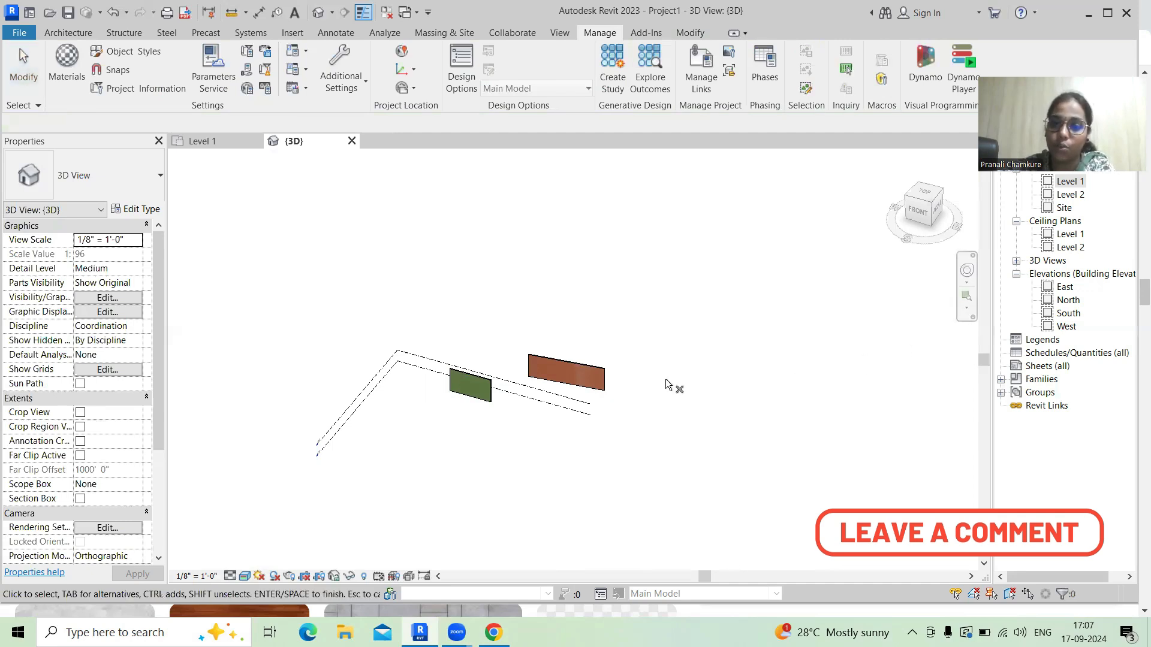
key("Escape")
left_click_drag(624, 401, 560, 361)
left_click(561, 360)
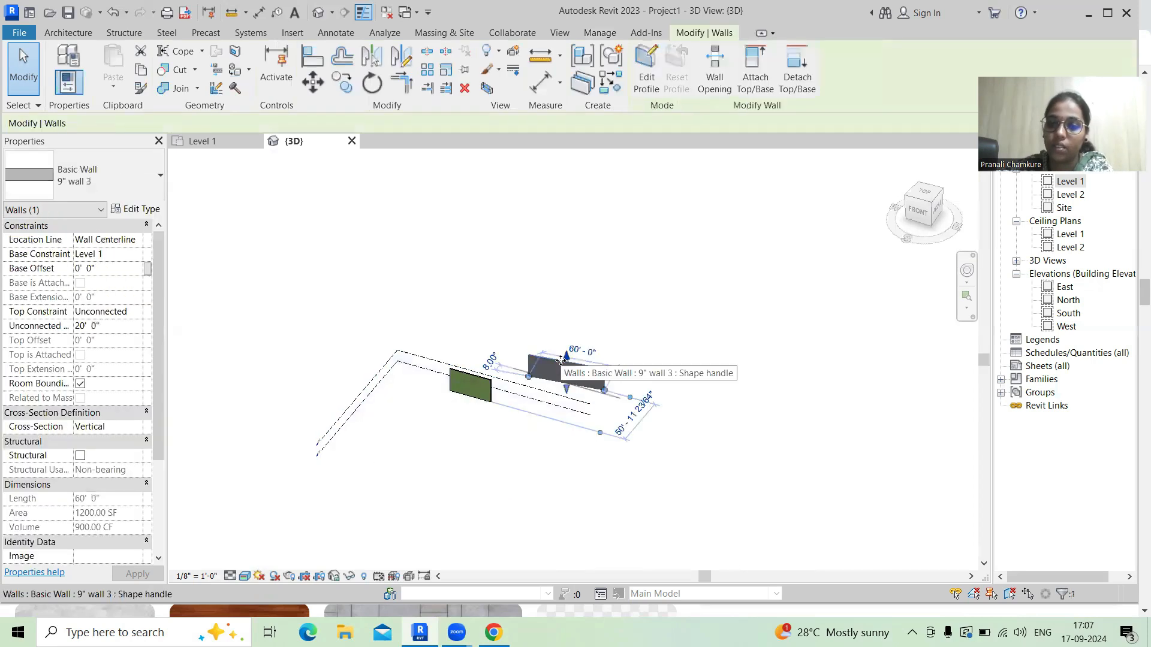
key("Delete")
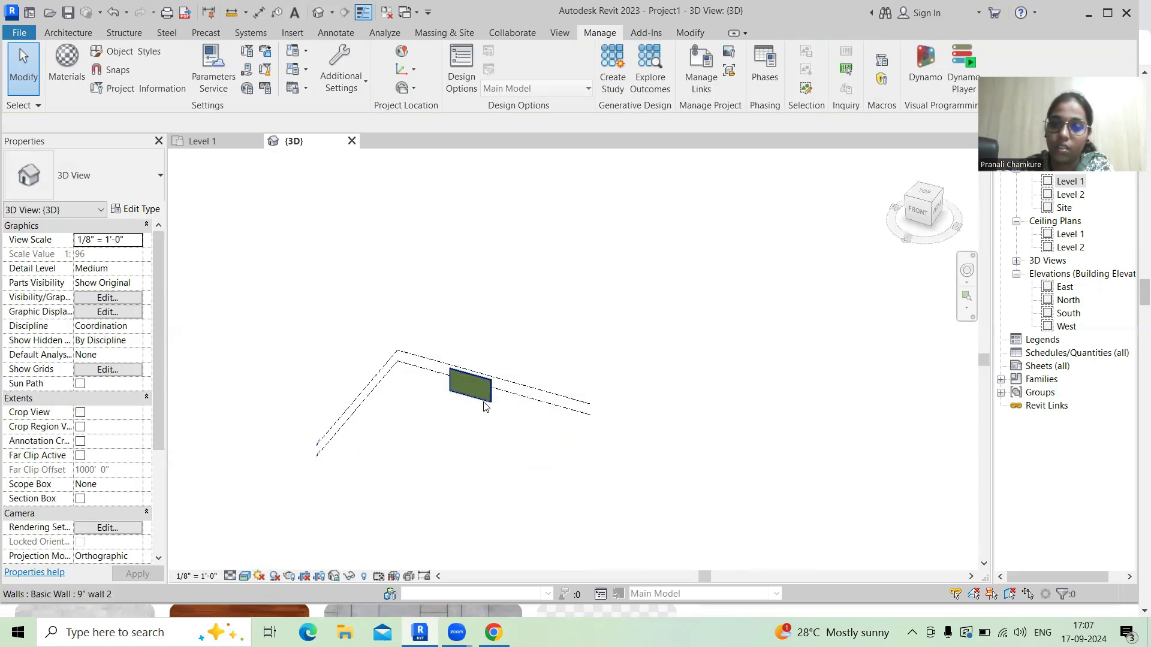
- Delete the remaining green 9" wall 2 wall to clear the model
scroll(484, 401, "up", 5)
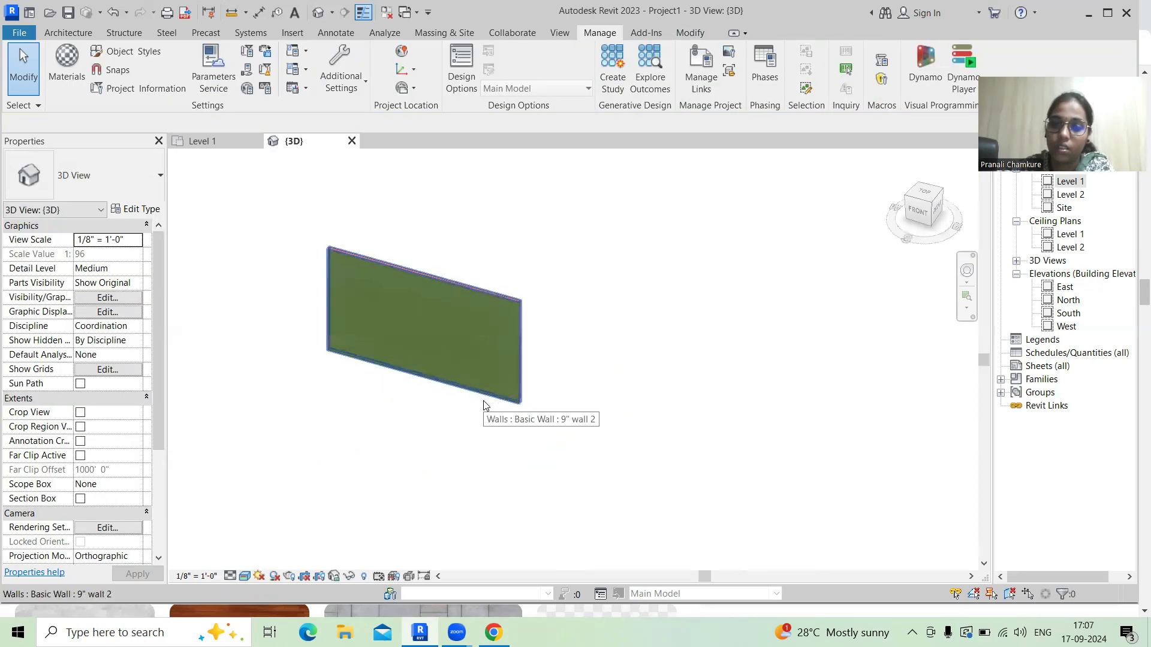
left_click(514, 366)
key("Delete")
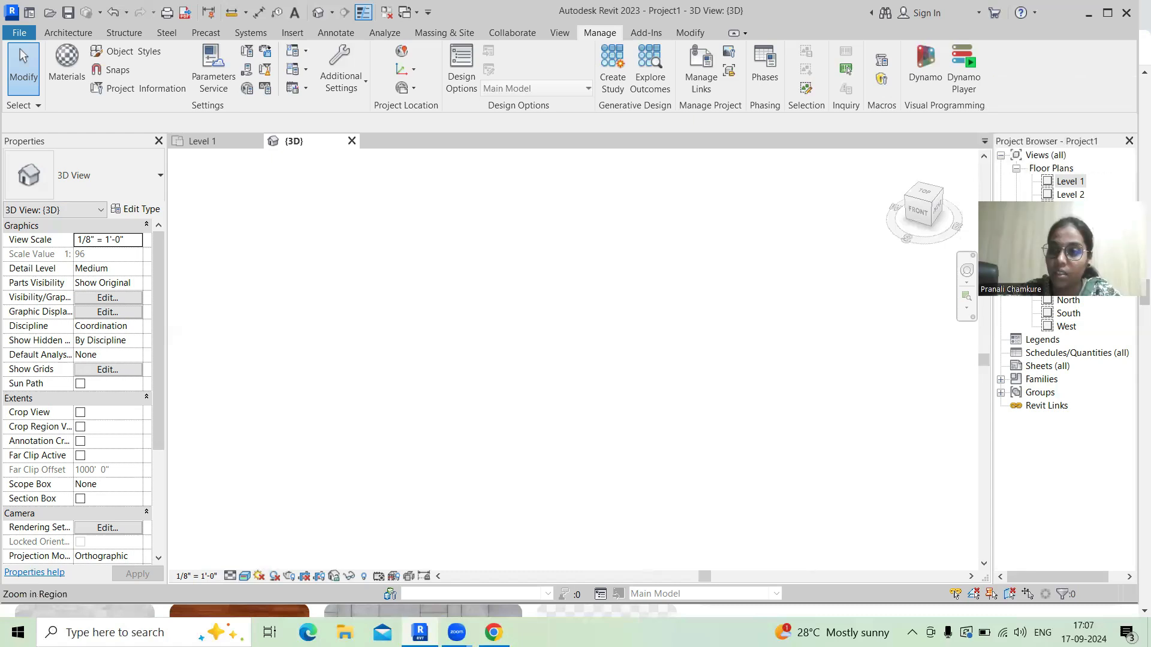
- Open the Level 1 floor plan and start an architectural wall with the stacked wall type Exterior - Brick Over CMU w Metal Stud
double_click(1070, 182)
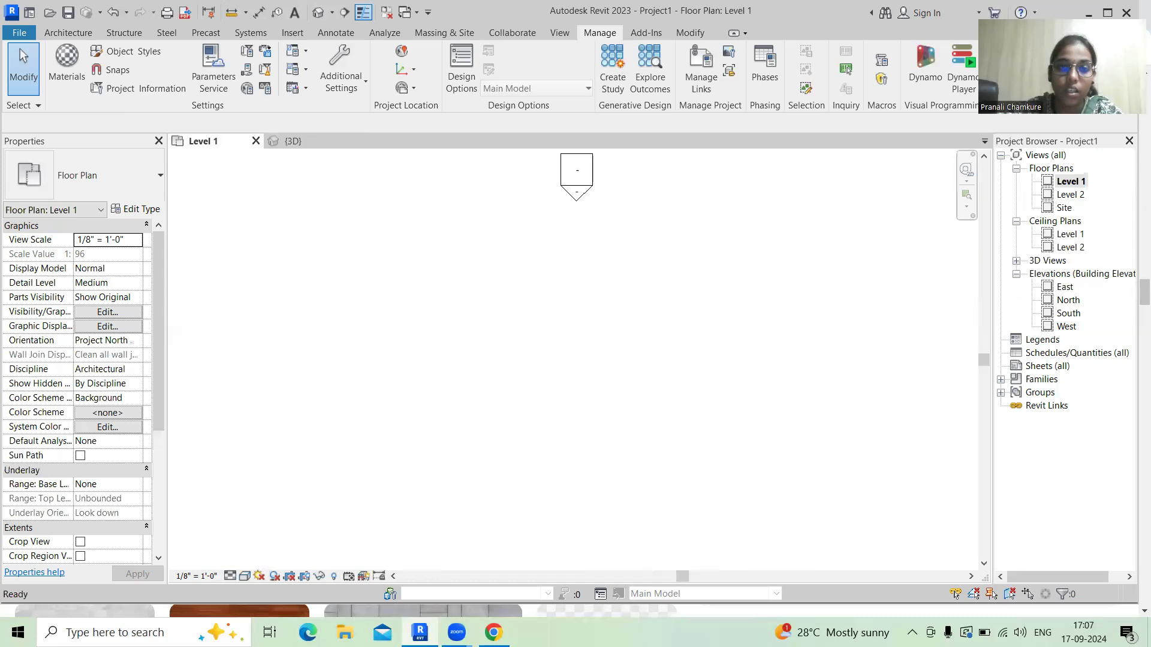
scroll(555, 252, "down", 3)
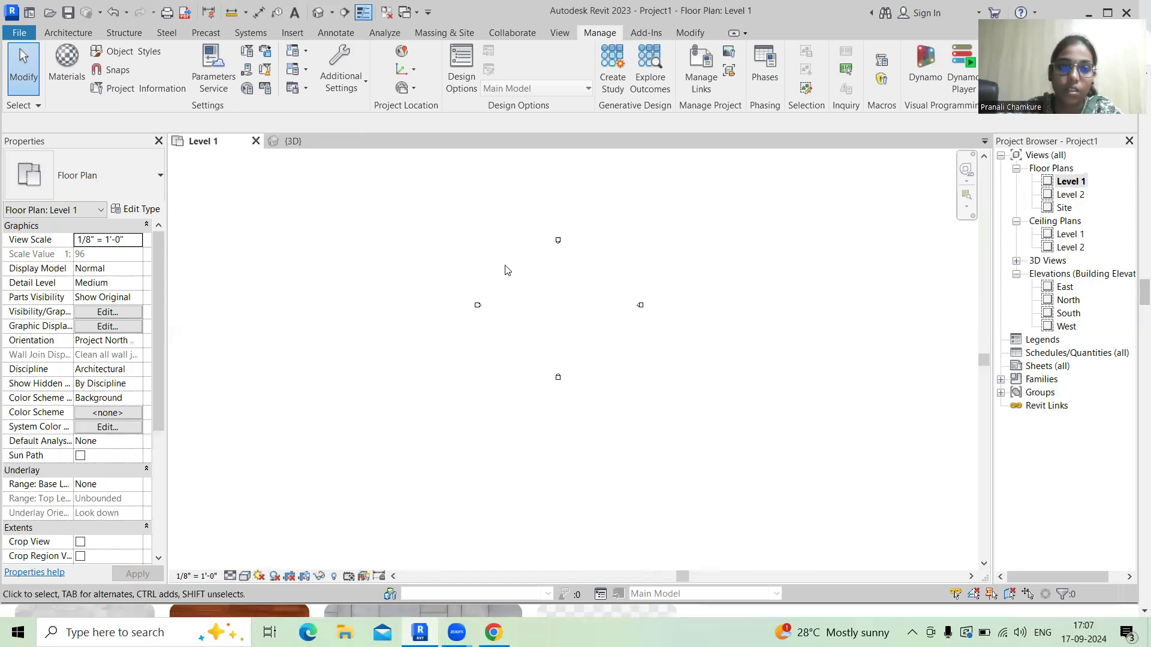
left_click(66, 33)
left_click(63, 84)
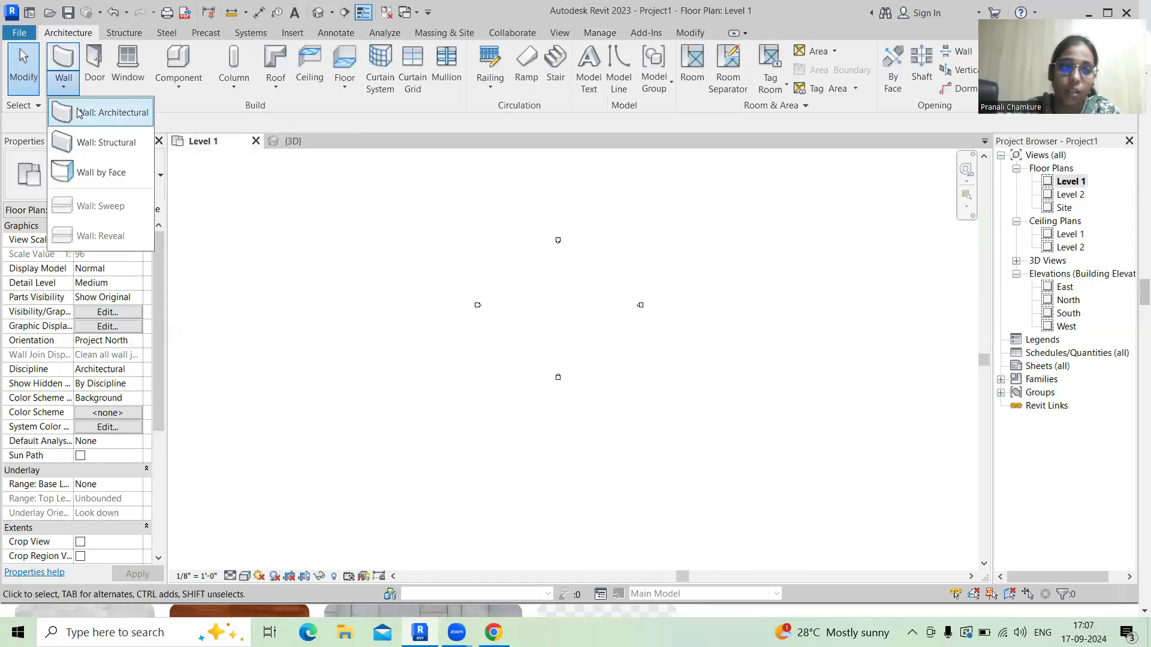
left_click(78, 113)
left_click(144, 185)
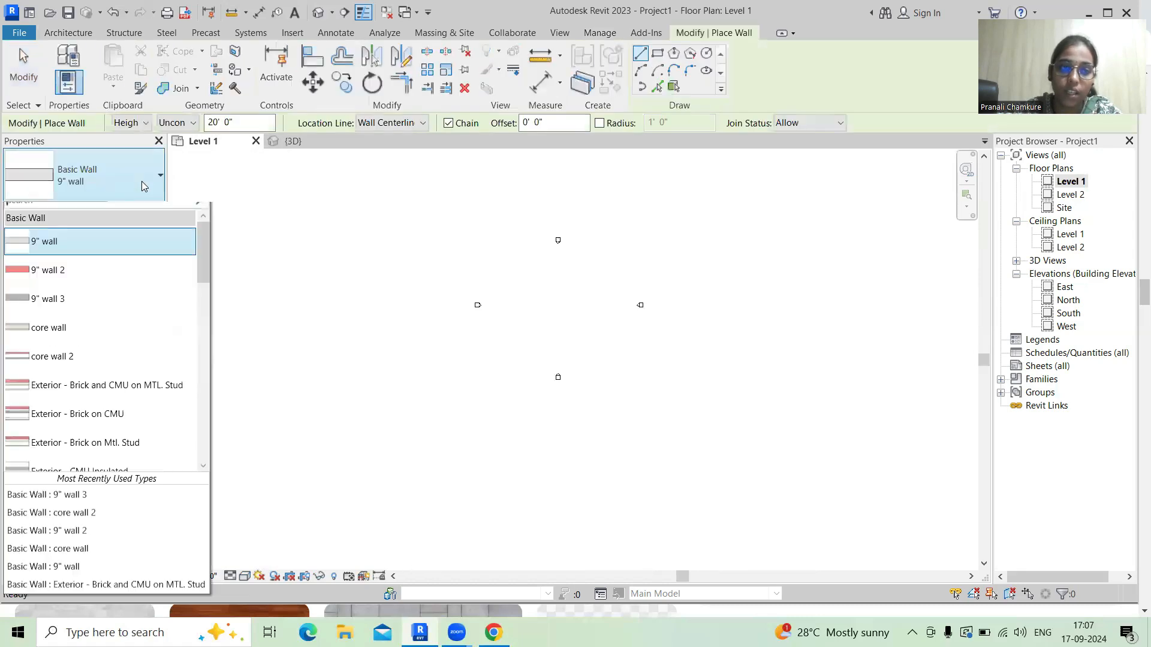
scroll(66, 419, "down", 10)
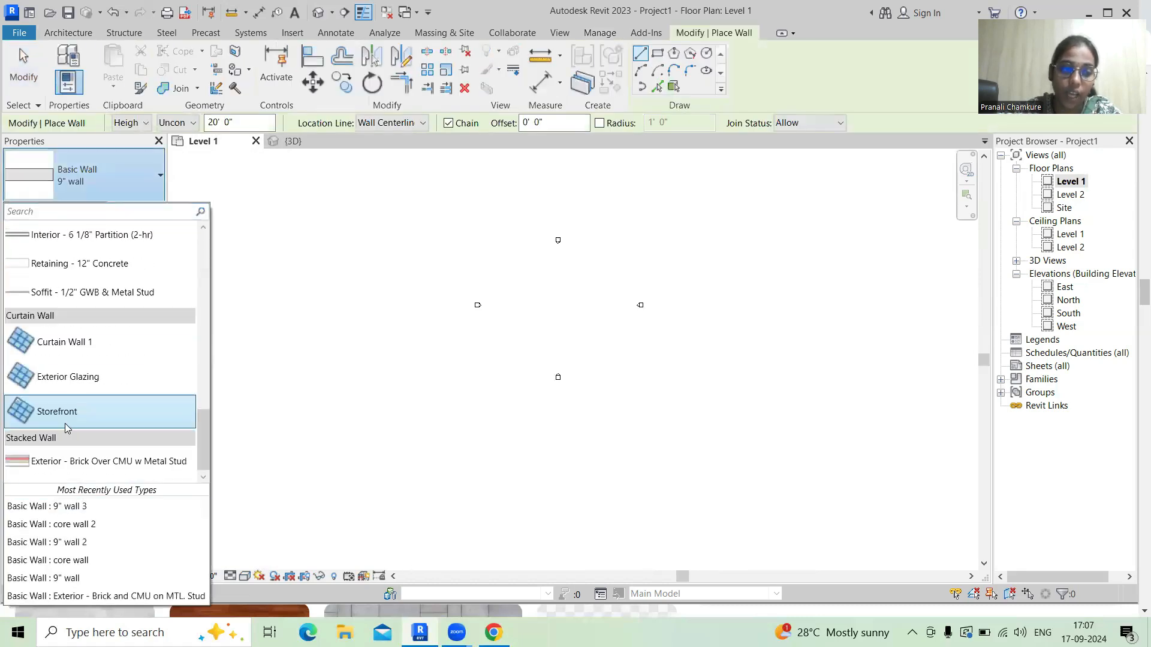
left_click(58, 467)
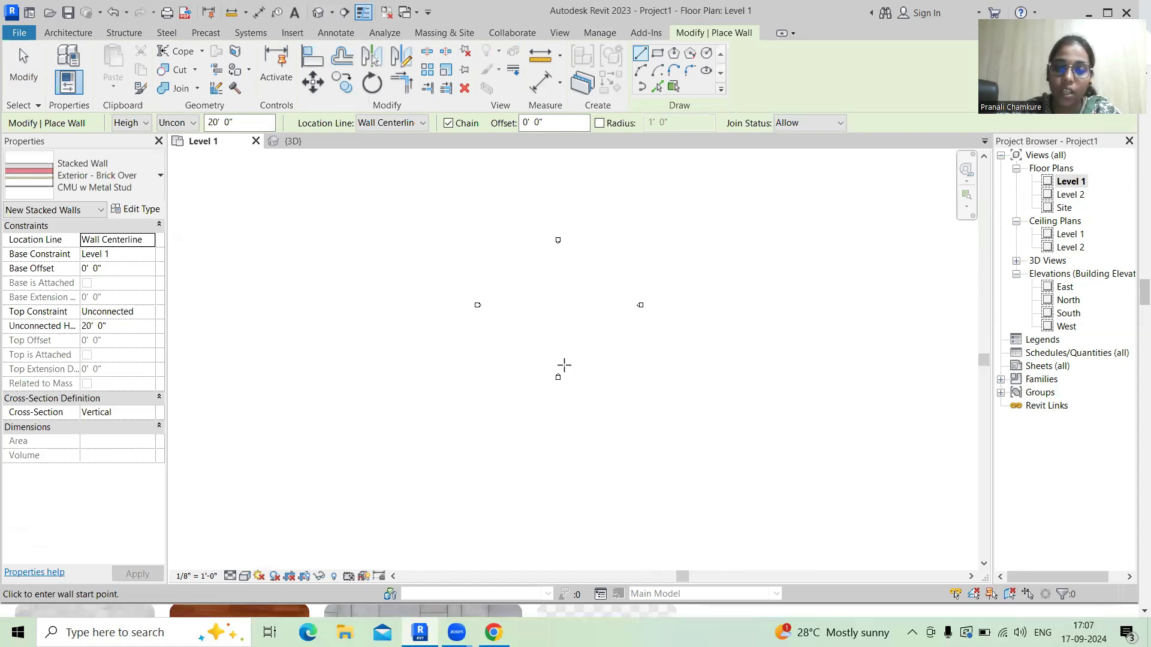
- Draw a horizontal stacked wall about 92'-0" long between the elevation markers on Level 1
scroll(550, 334, "up", 1)
left_click(482, 290)
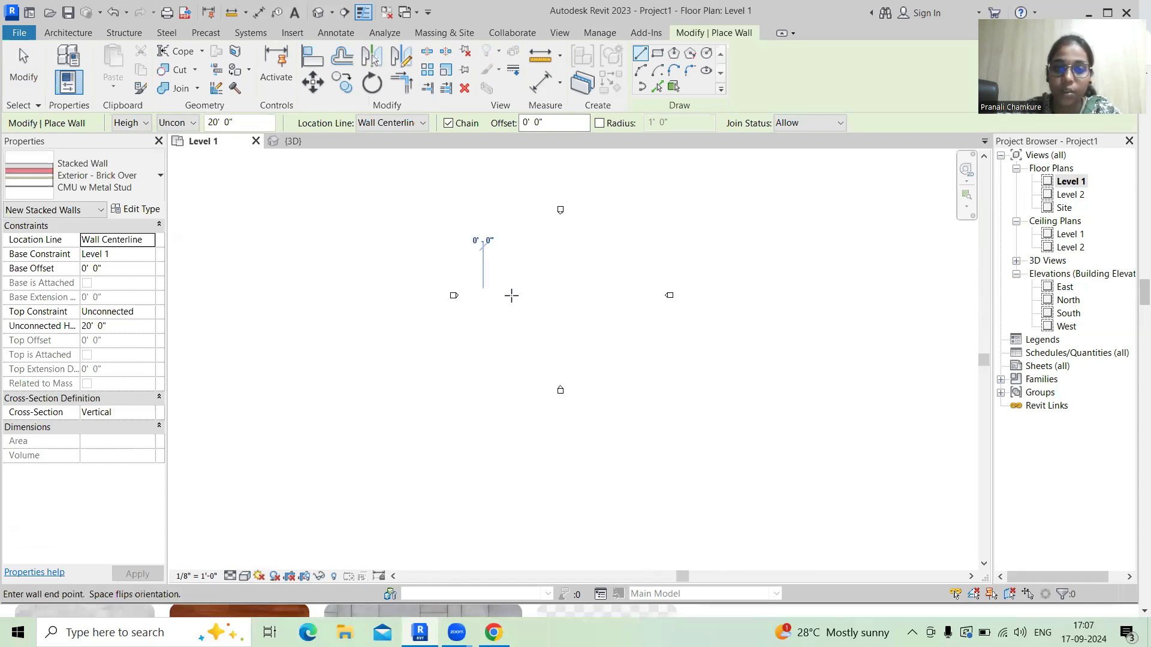
left_click(602, 290)
right_click(602, 289)
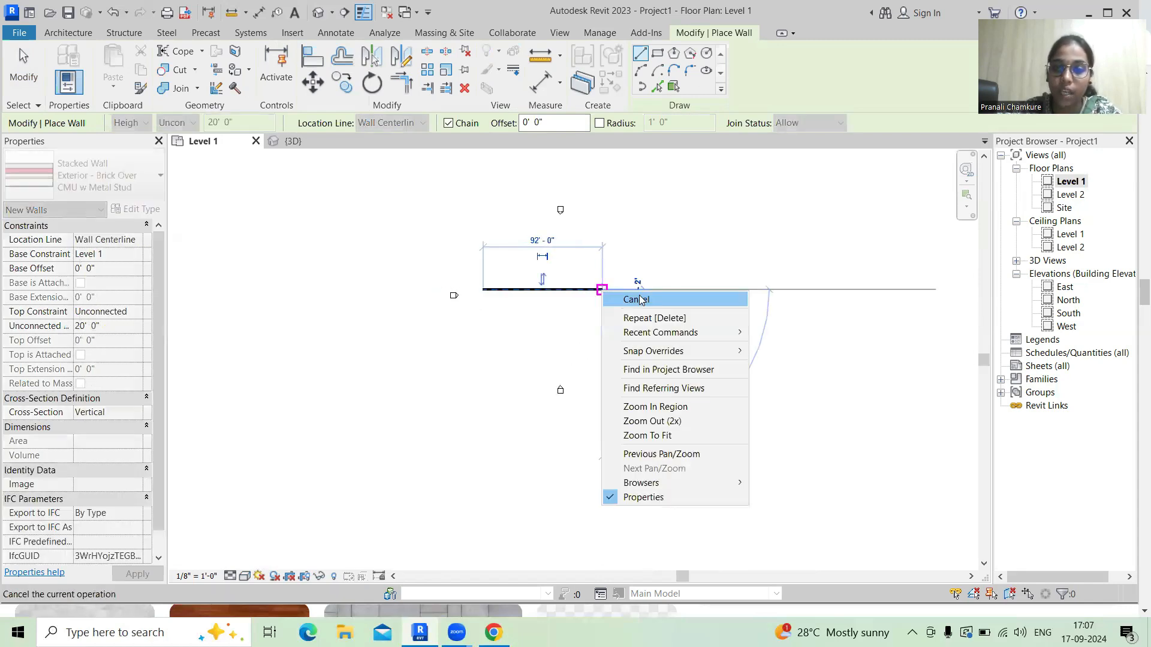
- End the wall placement command and open the default 3D view
left_click(633, 297)
right_click(632, 245)
left_click(668, 254)
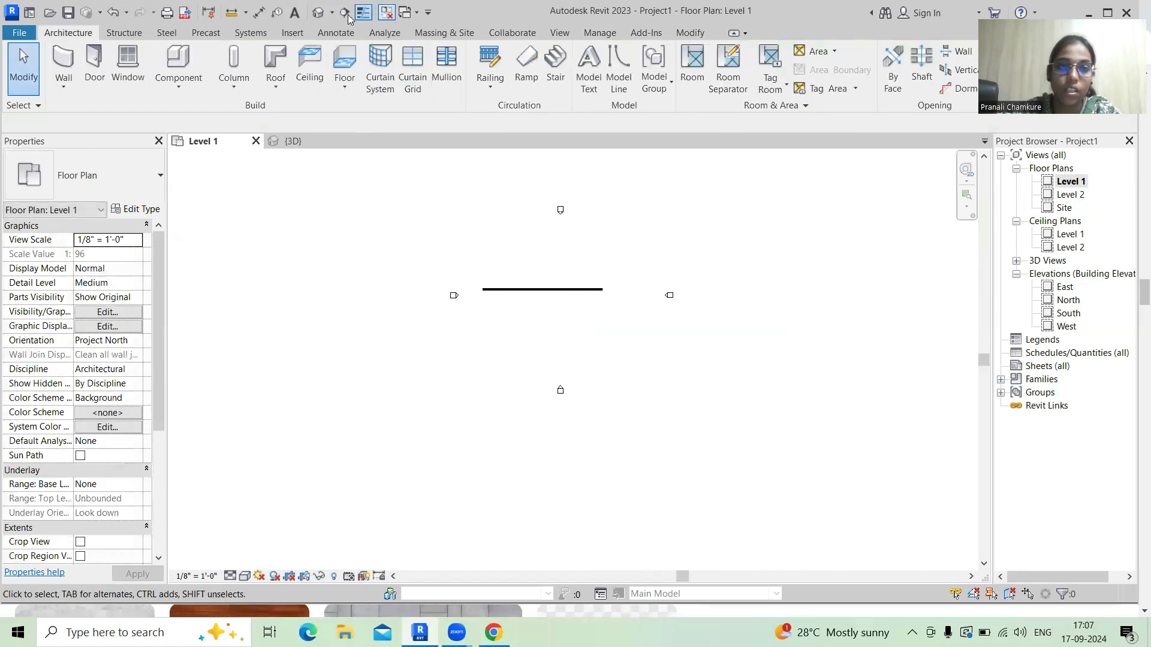
left_click(320, 12)
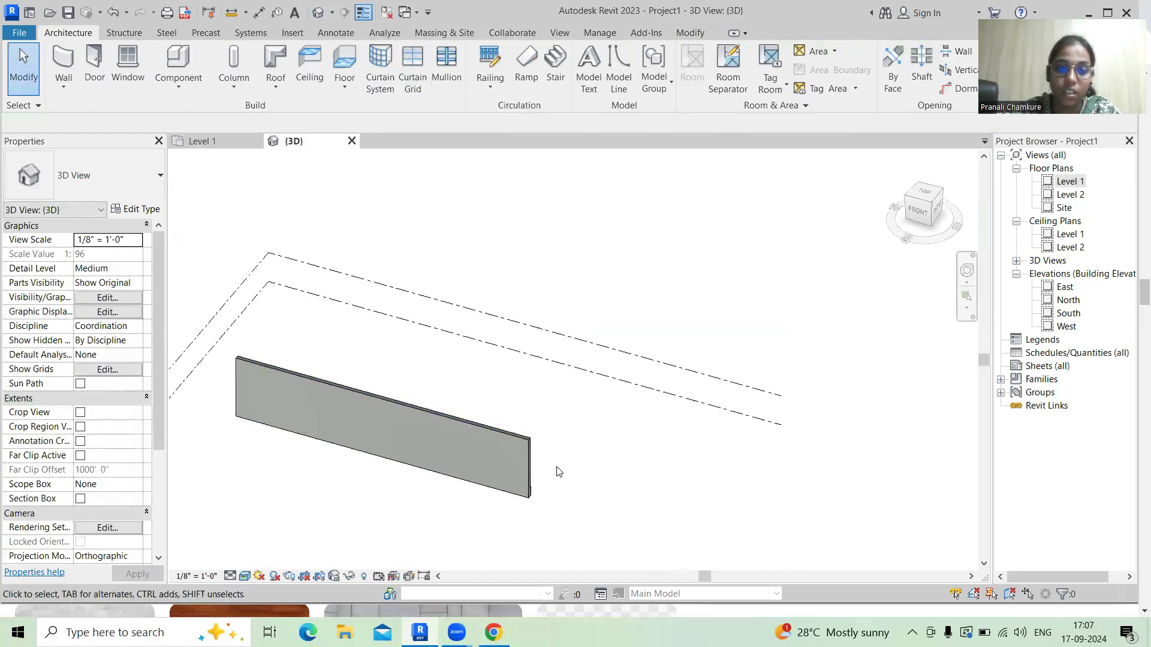
- Examine the stacked wall in 3D, comparing its upper brick face with the block base and the ledge between them
middle_click_drag(557, 459, 380, 533, "shift")
scroll(439, 488, "up", 8)
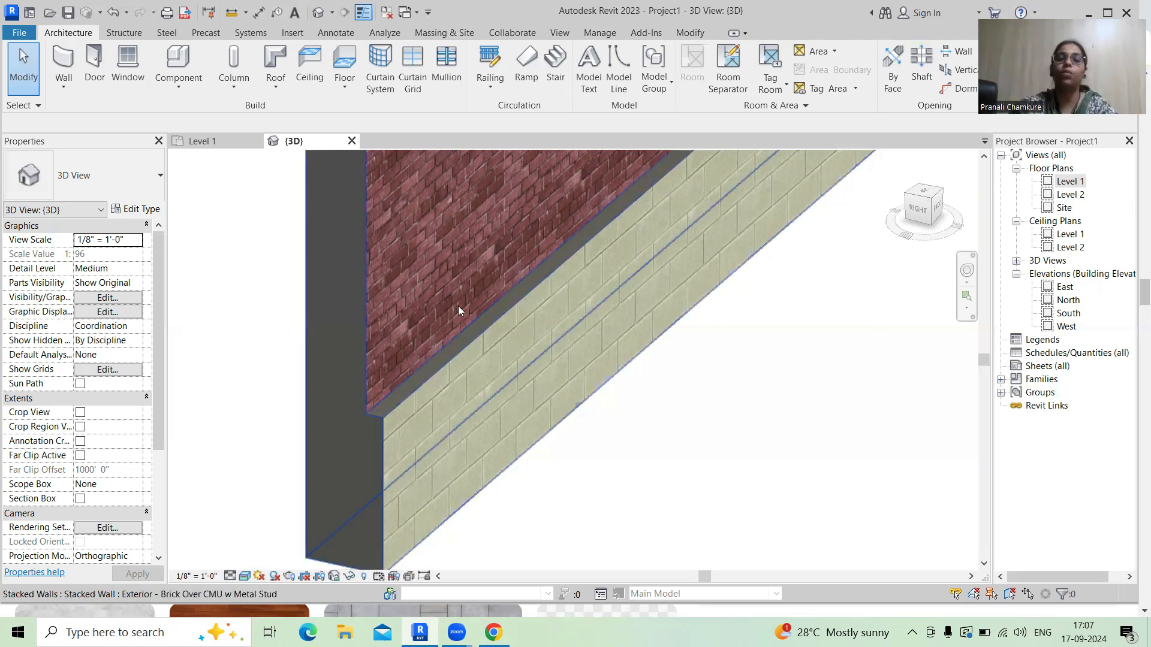
scroll(439, 316, "down", 6)
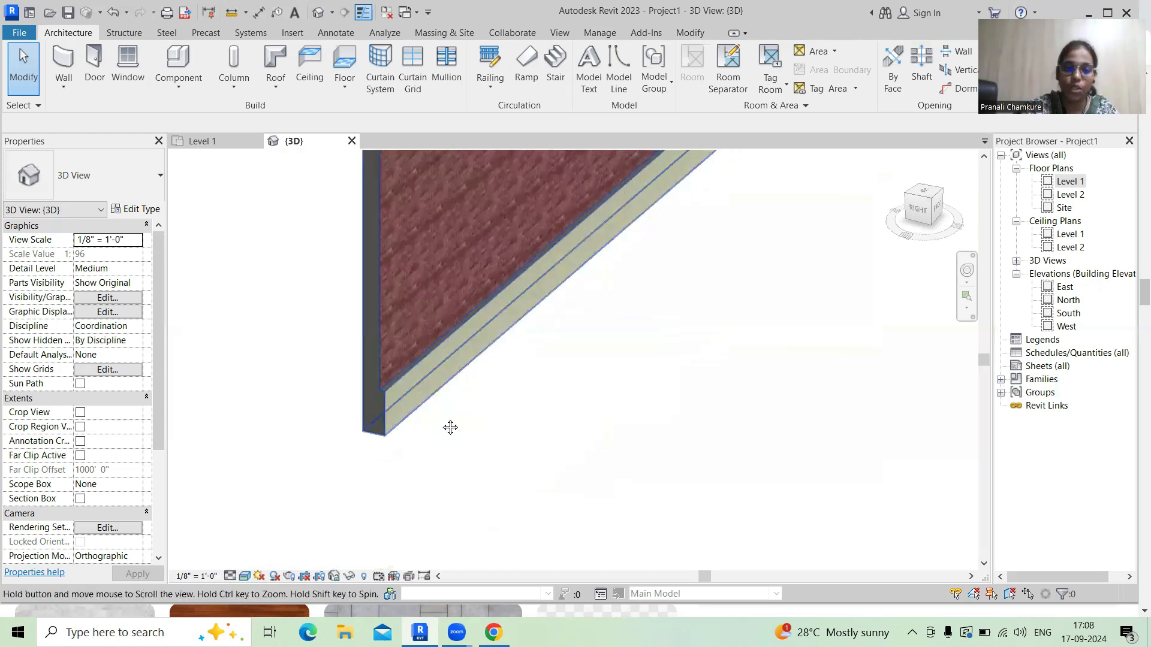
middle_click_drag(434, 429, 386, 367)
scroll(267, 390, "up", 3)
middle_click_drag(266, 391, 450, 385)
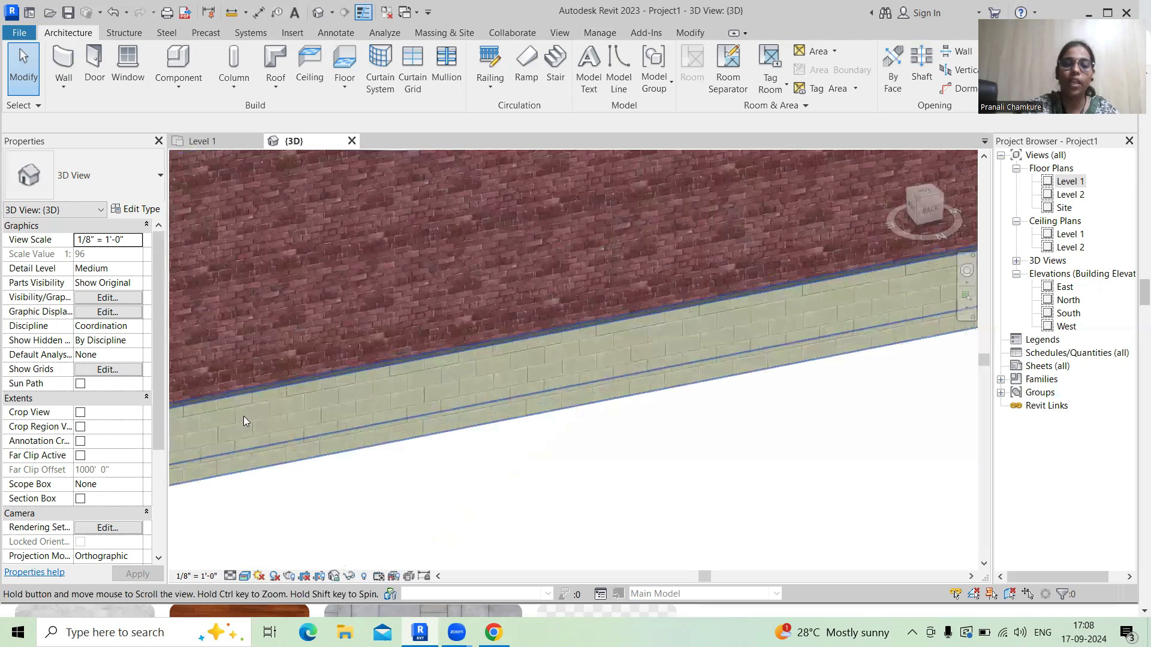
scroll(243, 416, "up", 2)
scroll(299, 395, "up", 2)
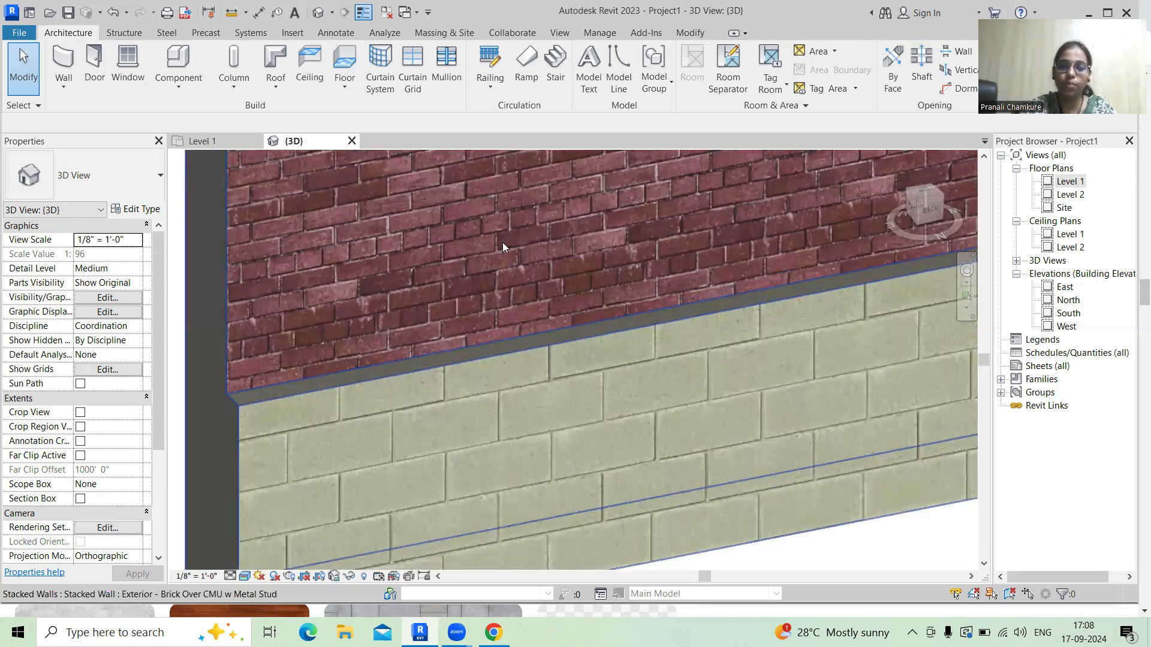
scroll(502, 243, "down", 1)
scroll(374, 319, "down", 2)
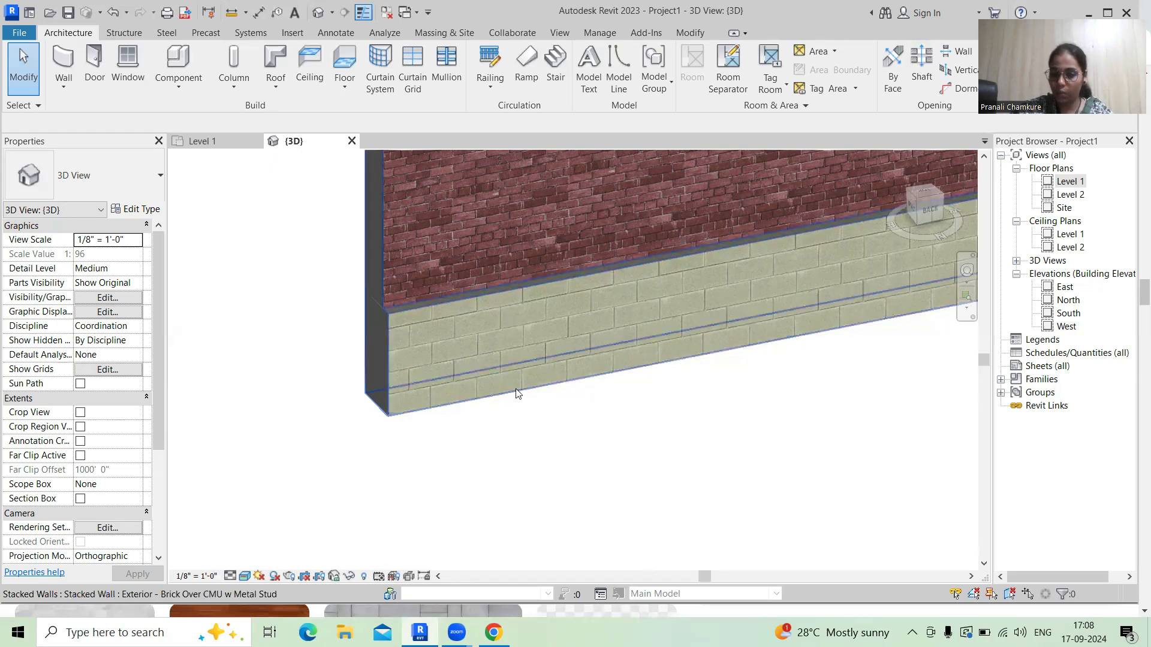
scroll(521, 398, "down", 5)
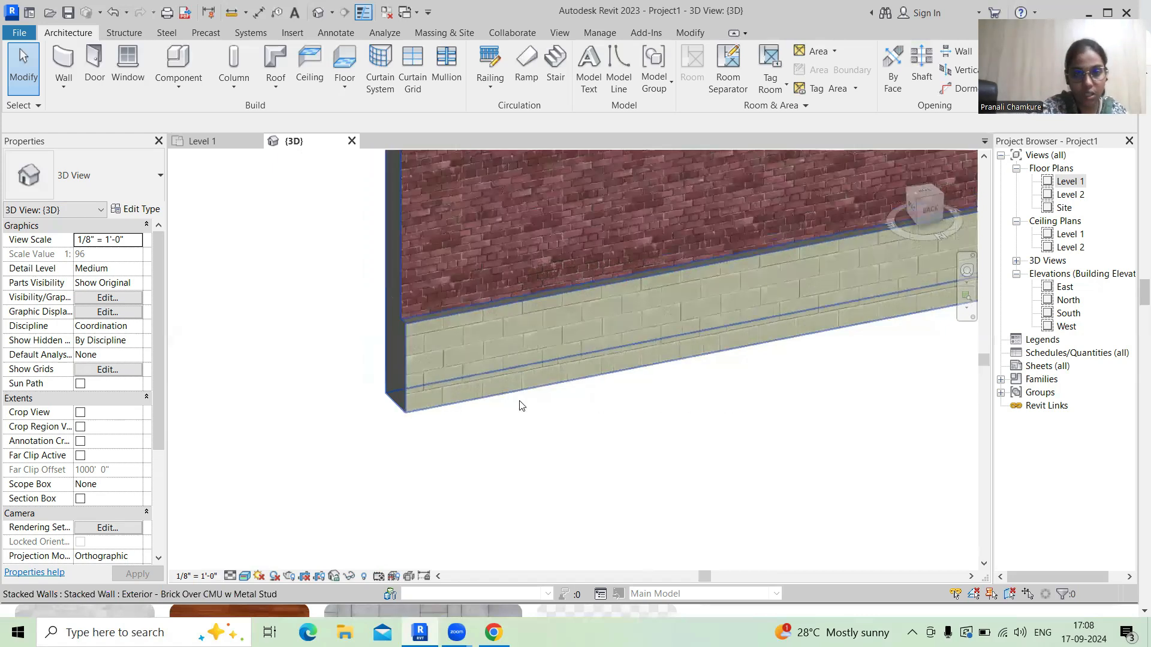
middle_click_drag(520, 404, 428, 454)
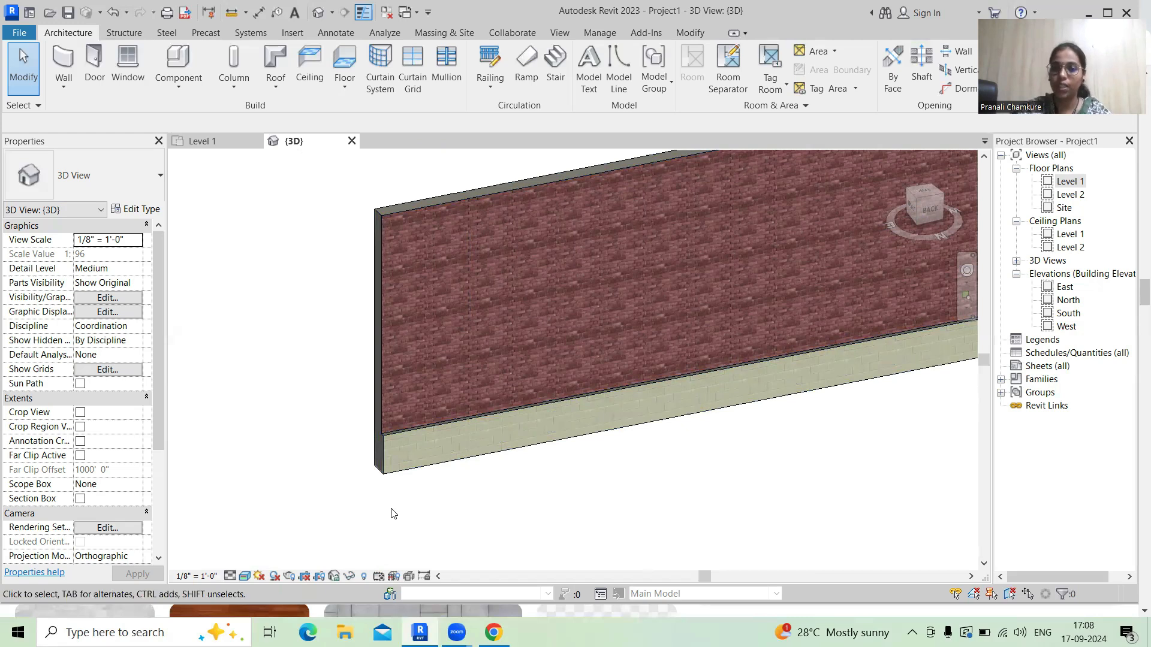
scroll(393, 514, "up", 5)
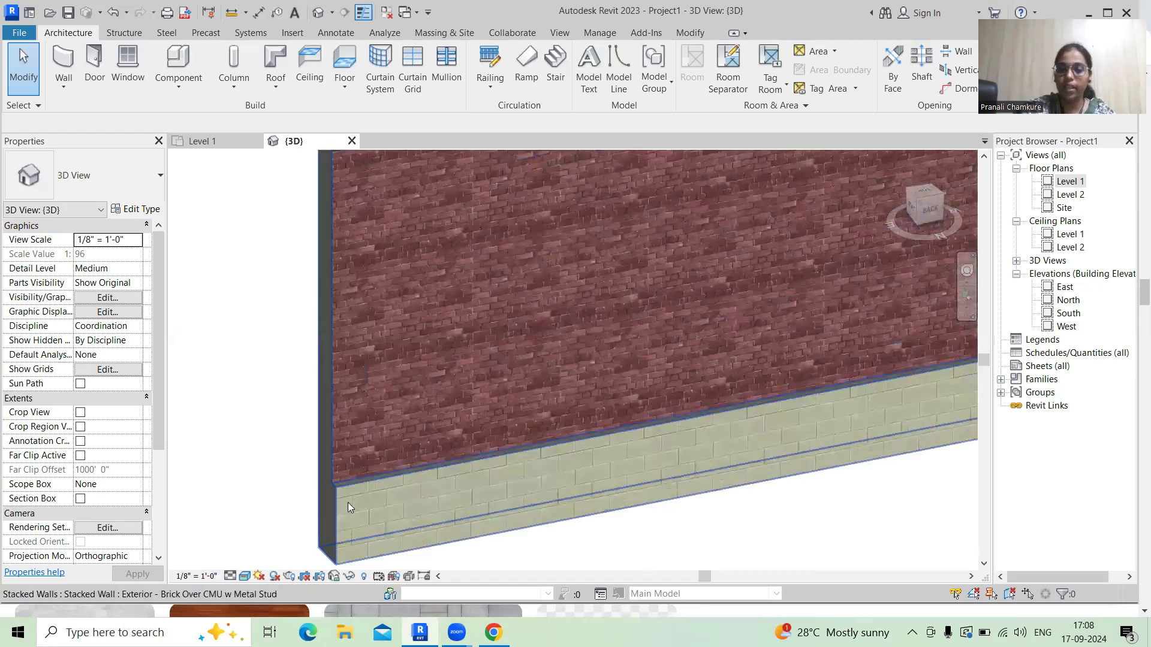
scroll(290, 491, "up", 2)
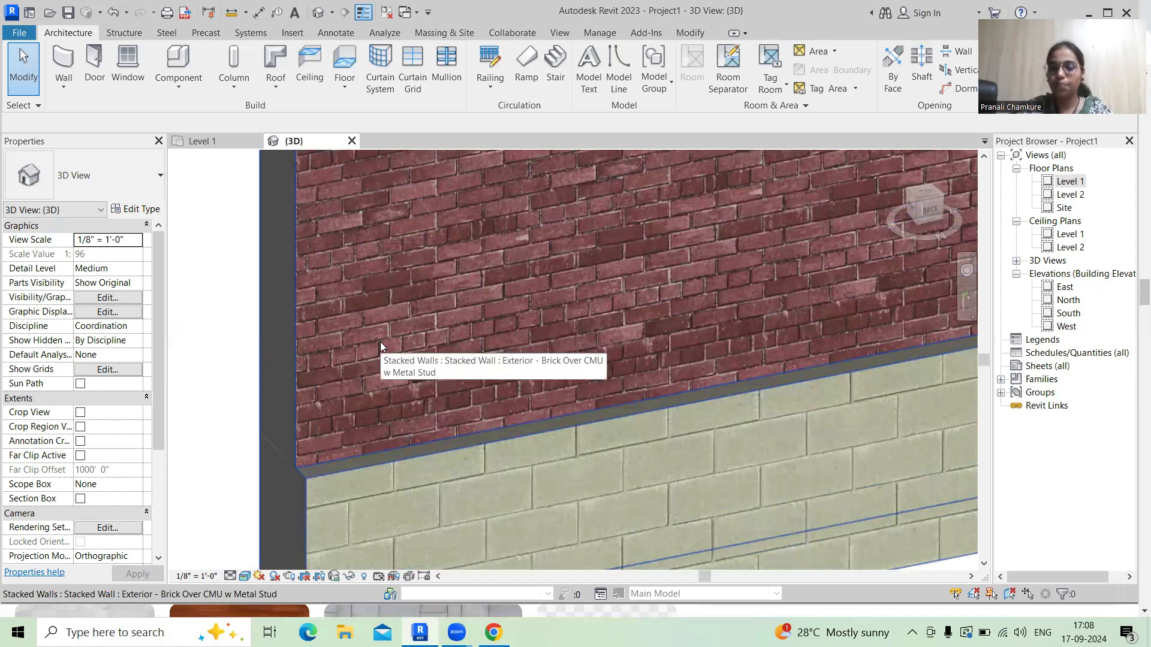
scroll(373, 241, "down", 5)
scroll(478, 286, "down", 4)
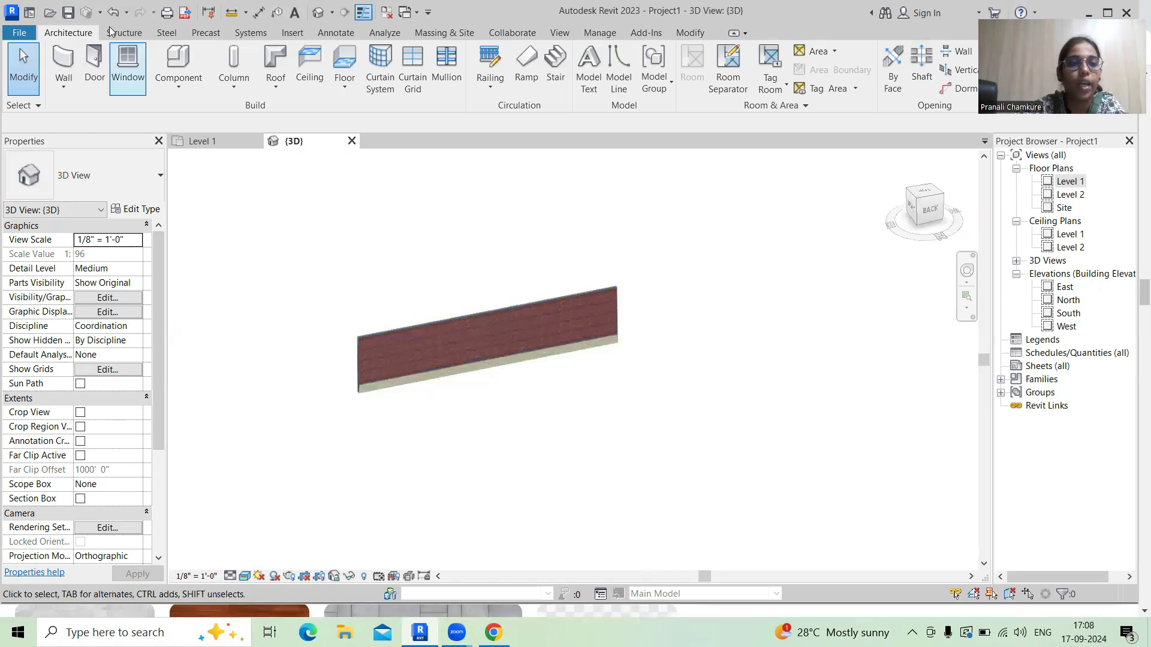
- Start an architectural wall with the basic type 9" wall and duplicate that type as wall1
left_click(63, 60)
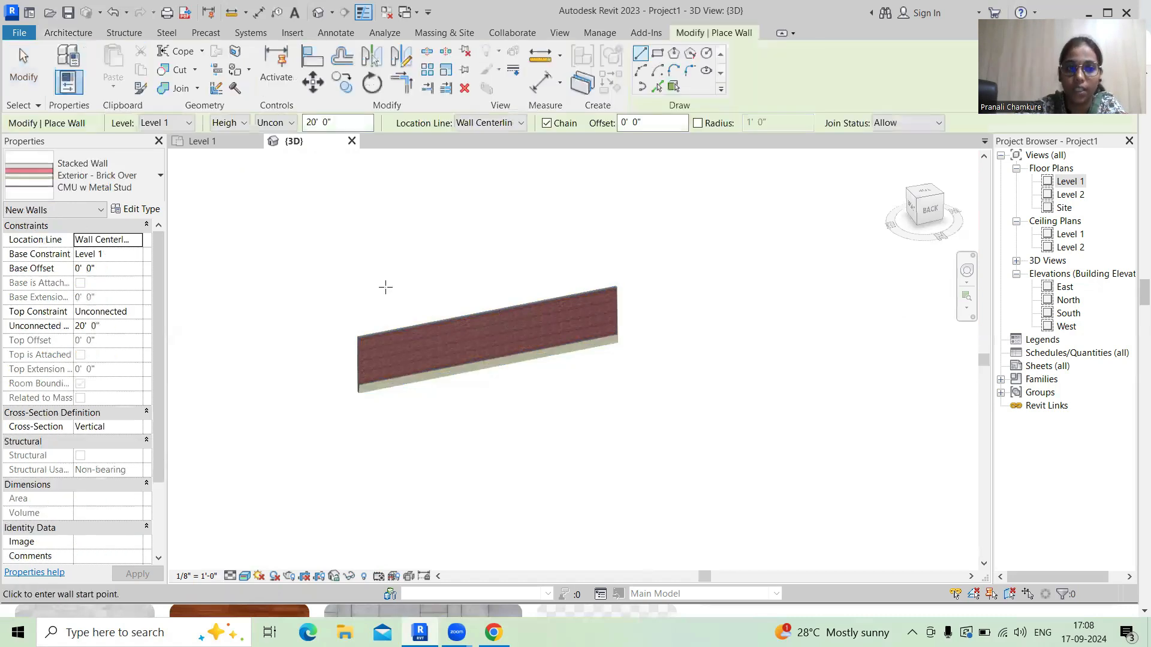
left_click(142, 175)
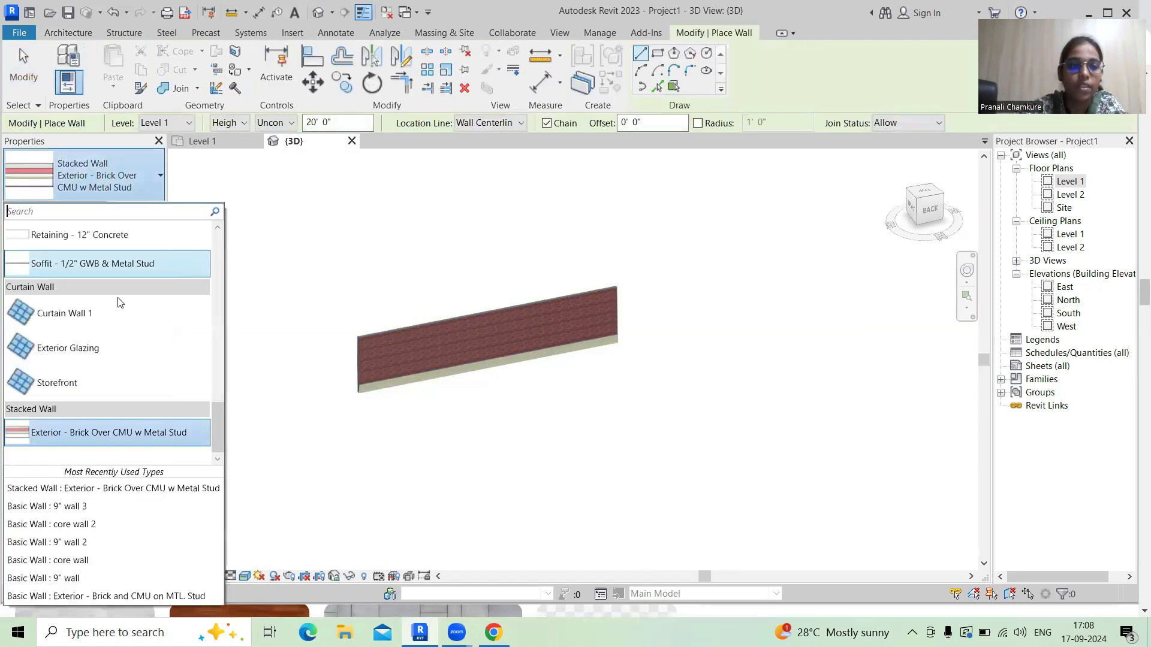
scroll(117, 302, "up", 5)
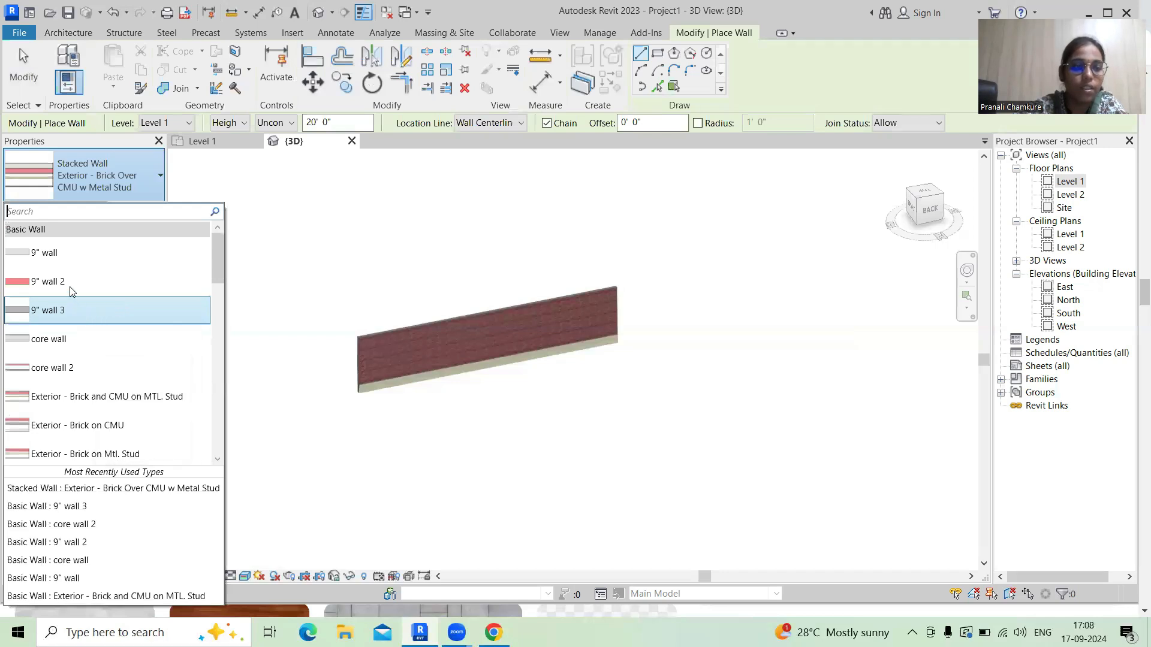
left_click(81, 254)
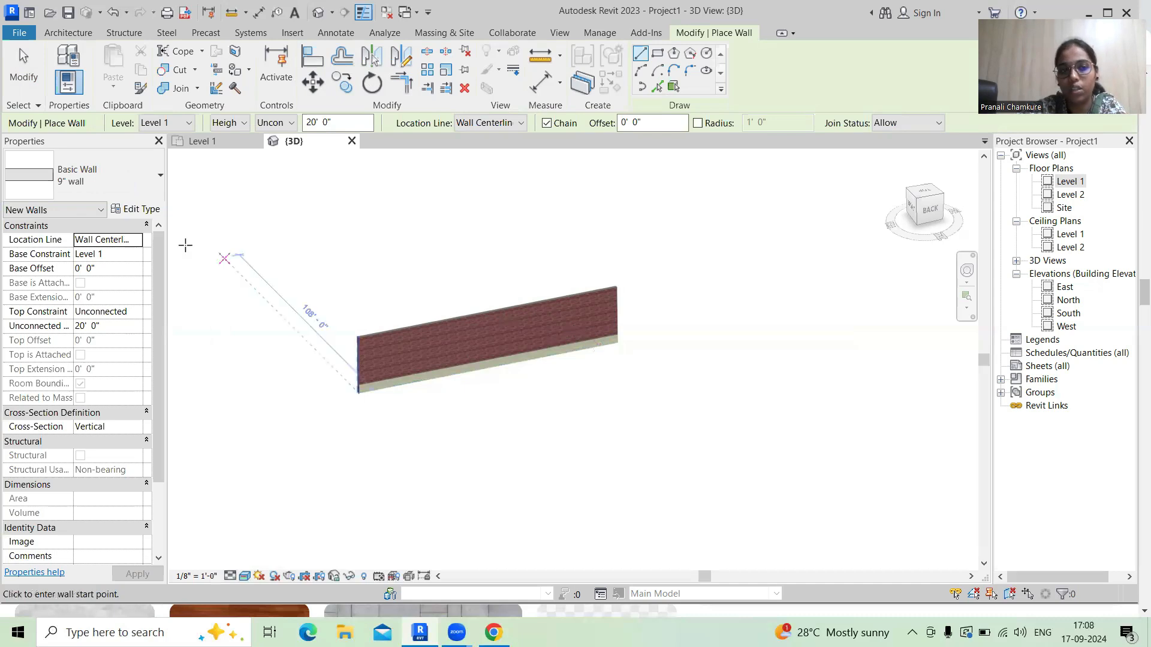
left_click(135, 209)
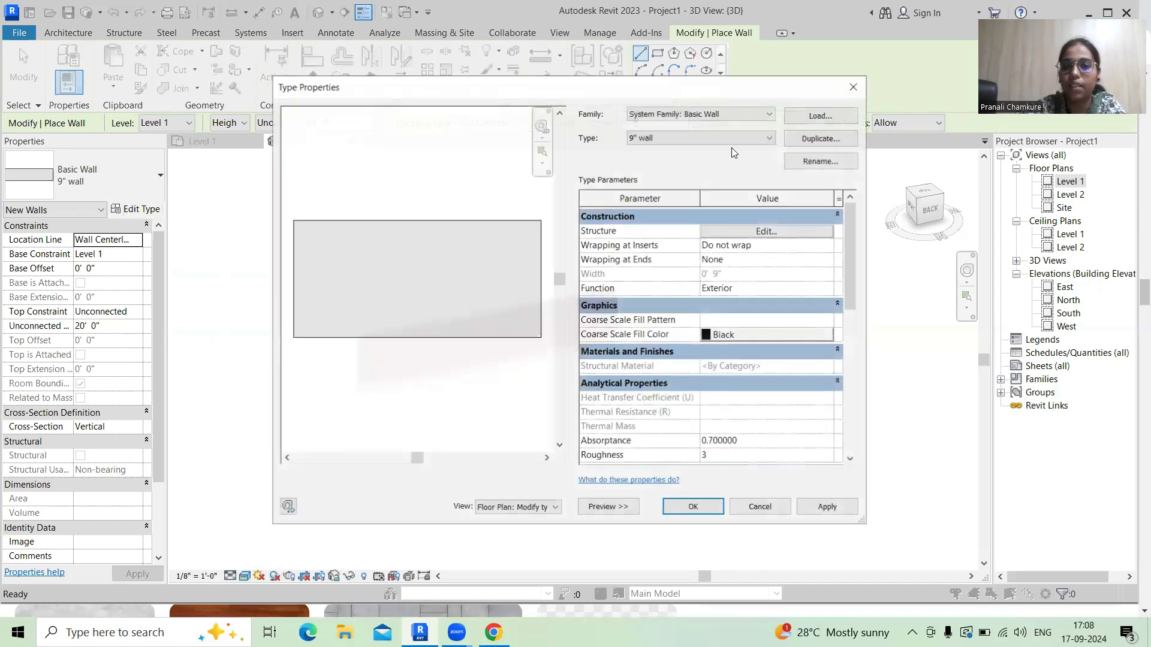
left_click(821, 139)
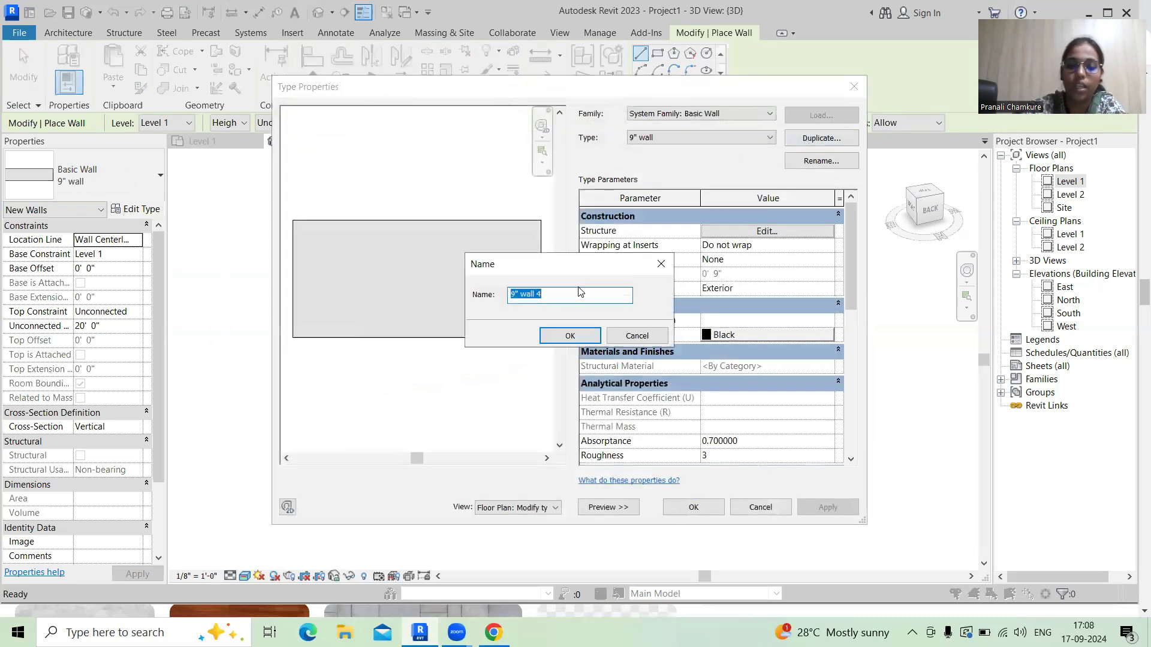
type("wall")
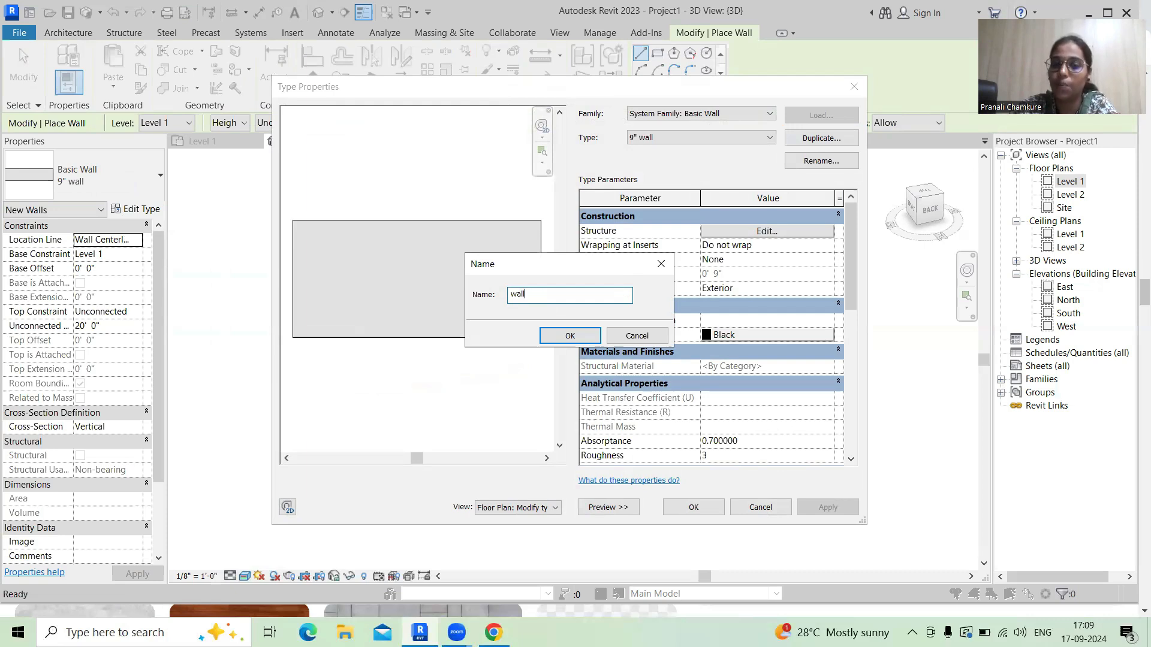
type("1")
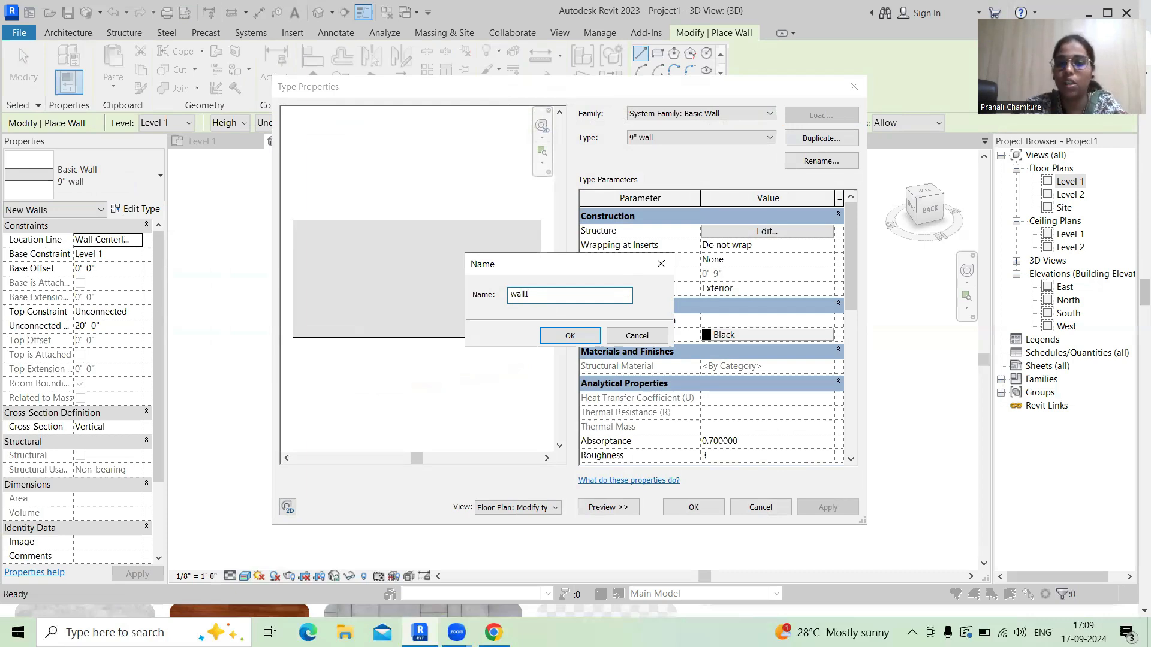
left_click(547, 341)
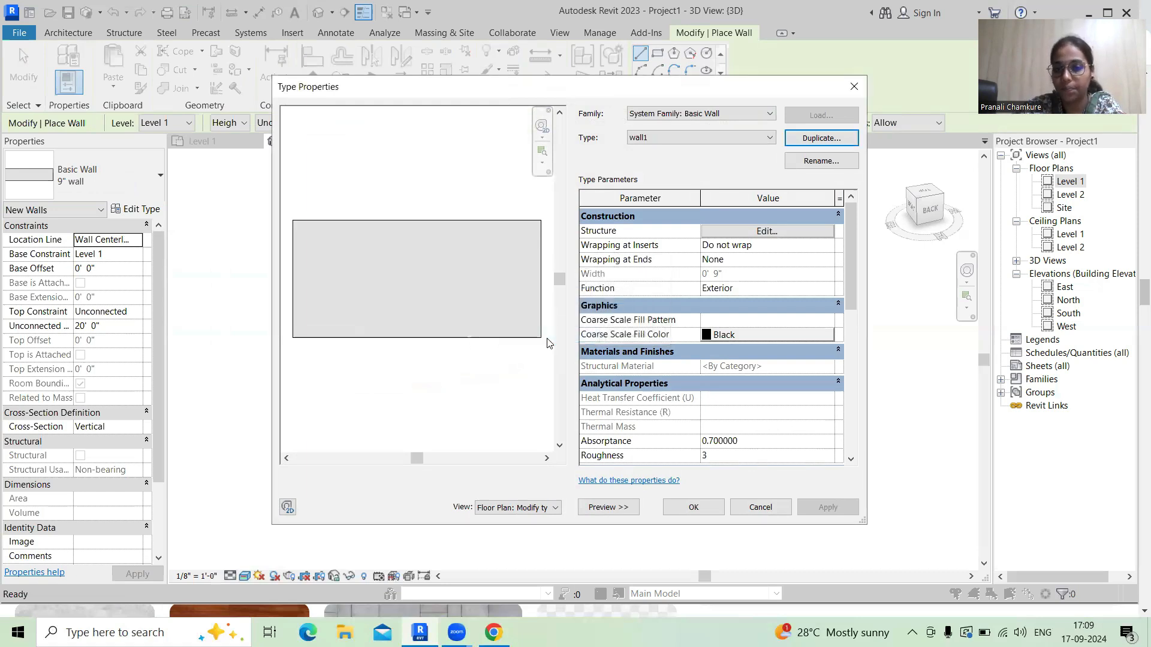
- Set the thickness of wall1's structure layer to 12"
left_click(809, 235)
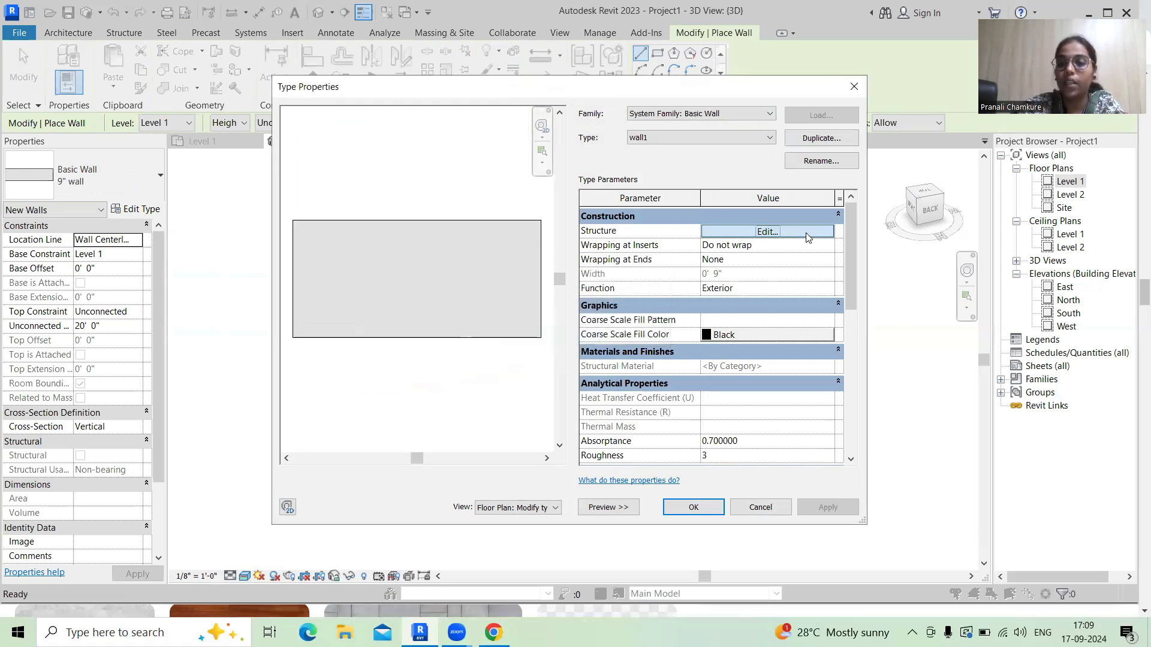
left_click(806, 234)
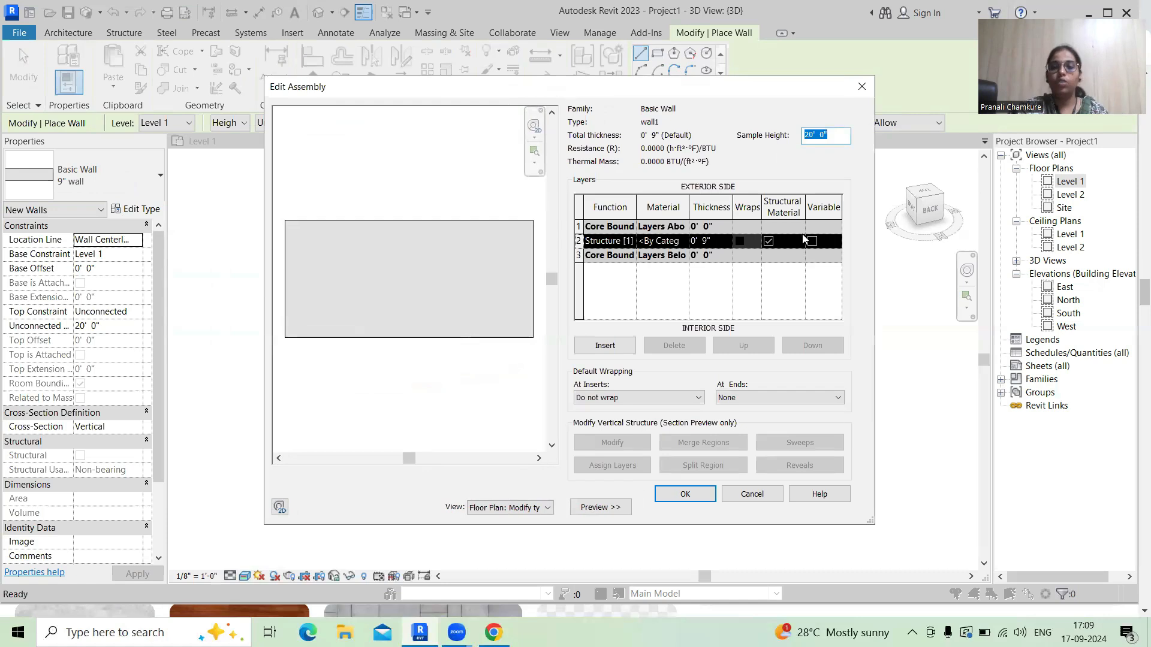
left_click(719, 243)
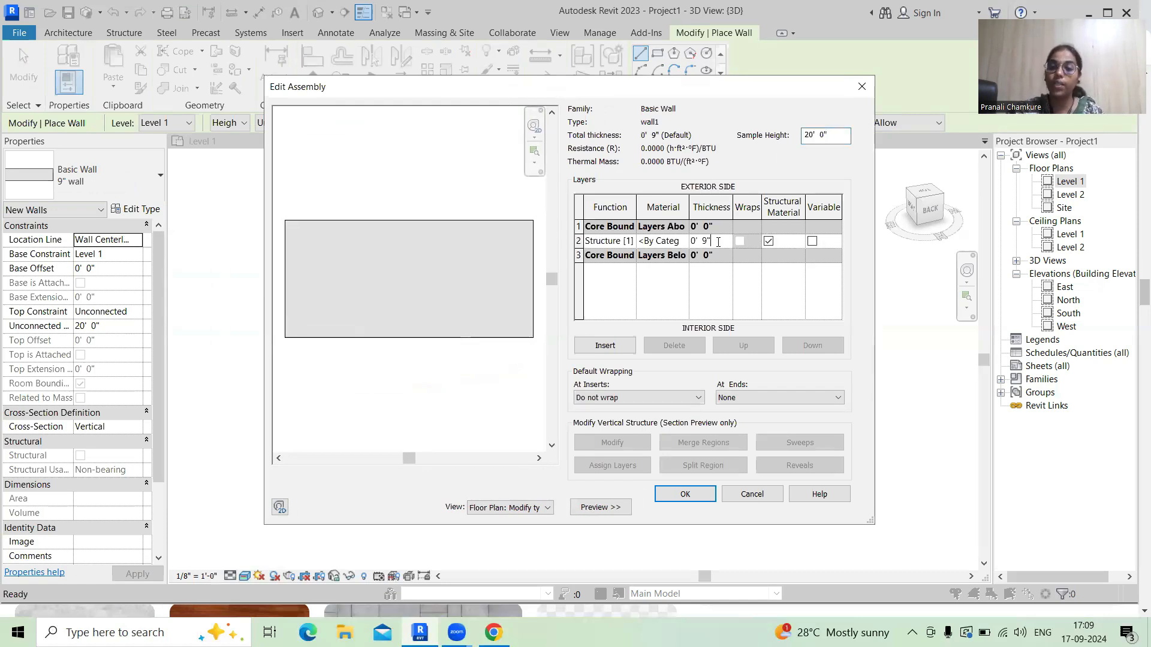
left_click(694, 241)
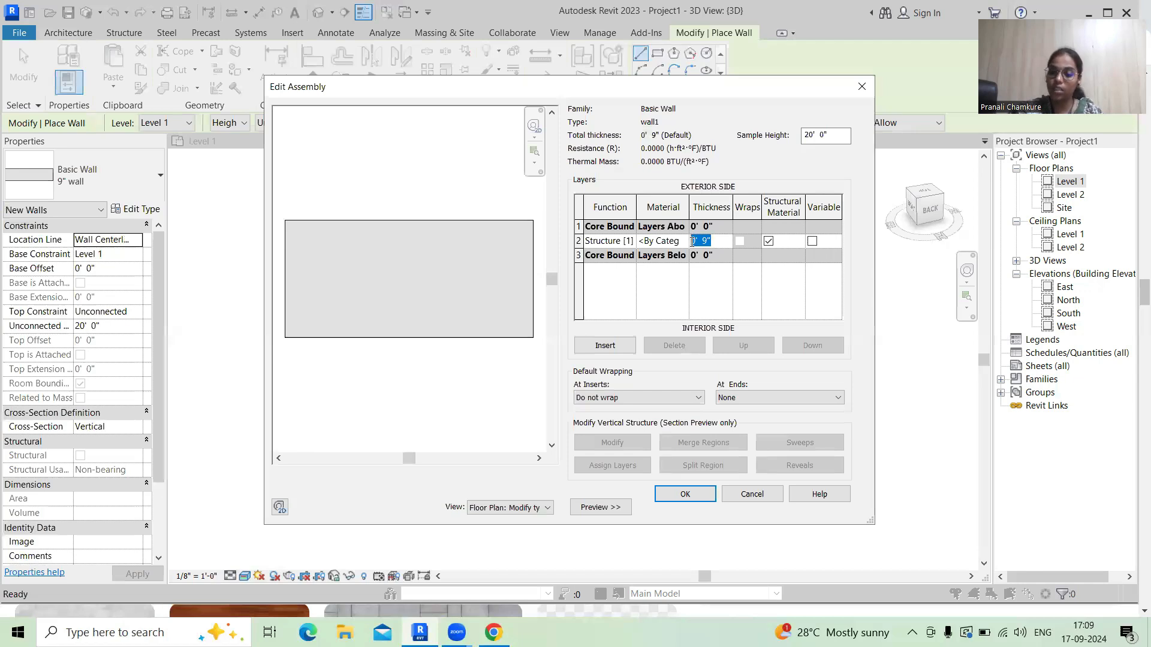
type("12")
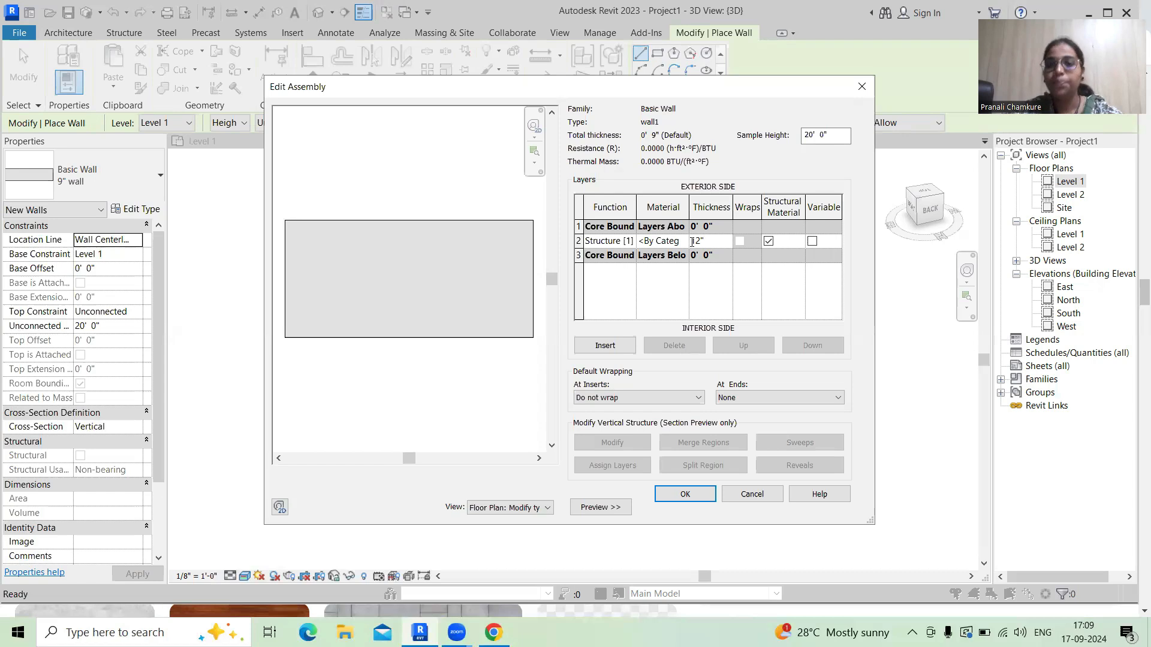
left_click(678, 496)
- Duplicate wall1 as wall2 and set the new type's structure layer thickness to 8"
left_click(824, 137)
type("wall2")
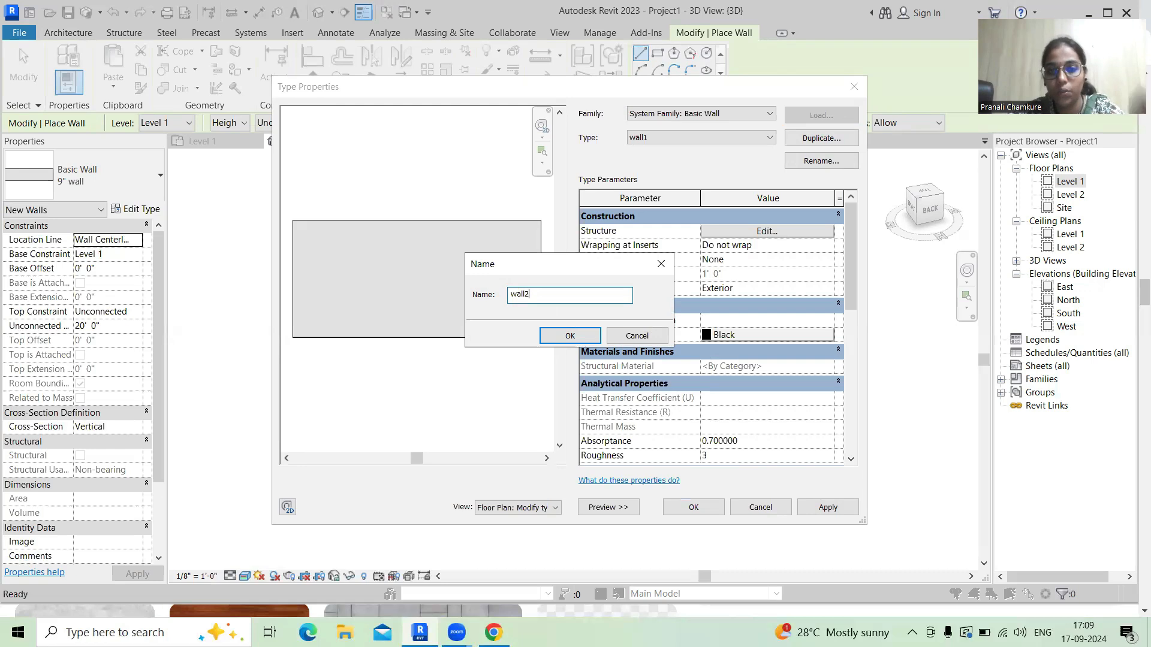
left_click(556, 338)
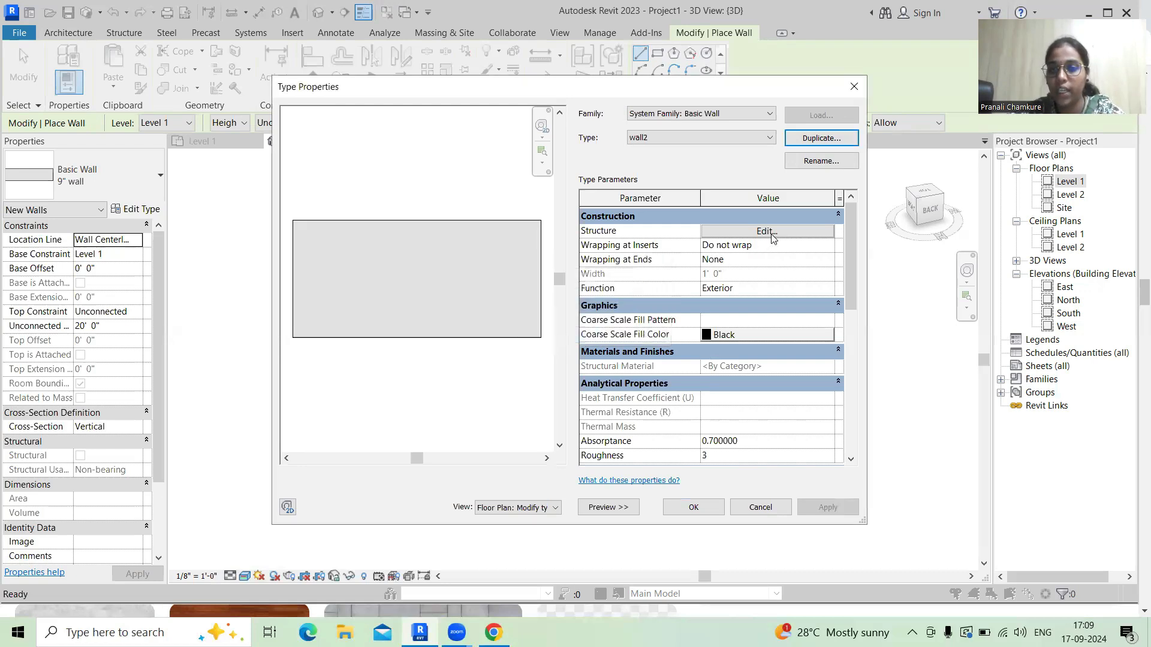
left_click(771, 235)
left_click(719, 242)
left_click_drag(719, 242, 688, 248)
type("8")
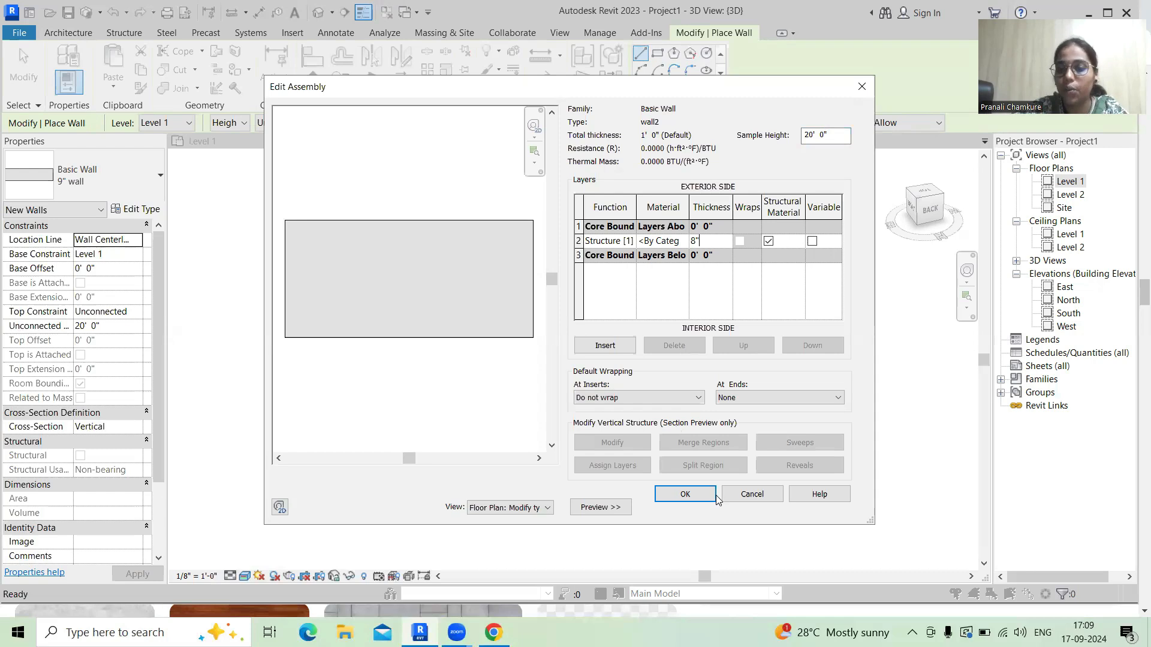
left_click(686, 494)
- Duplicate wall2 as wall 3 and set the new type's structure layer thickness to 6"
left_click(822, 138)
type("wall 3")
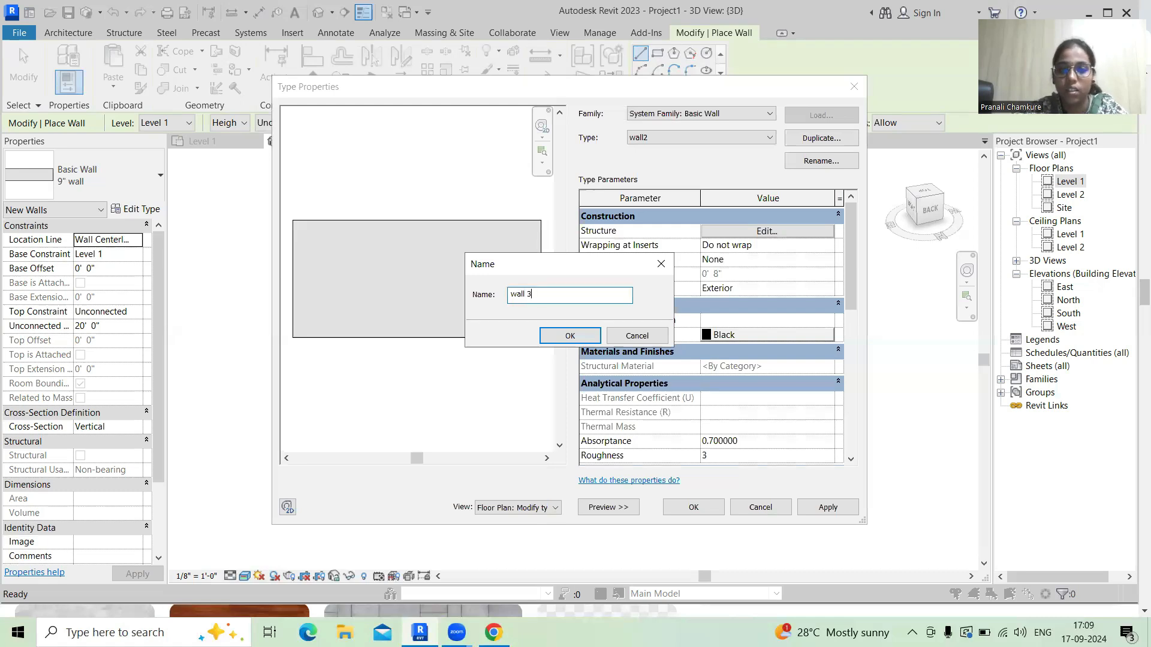
left_click(570, 335)
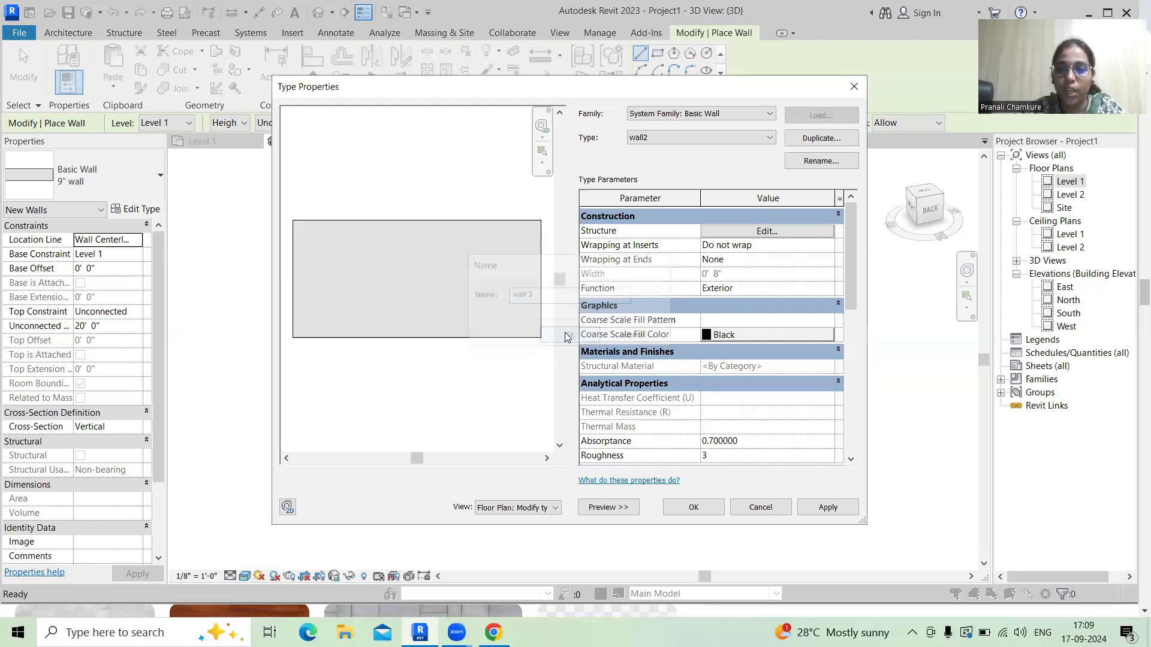
left_click(767, 231)
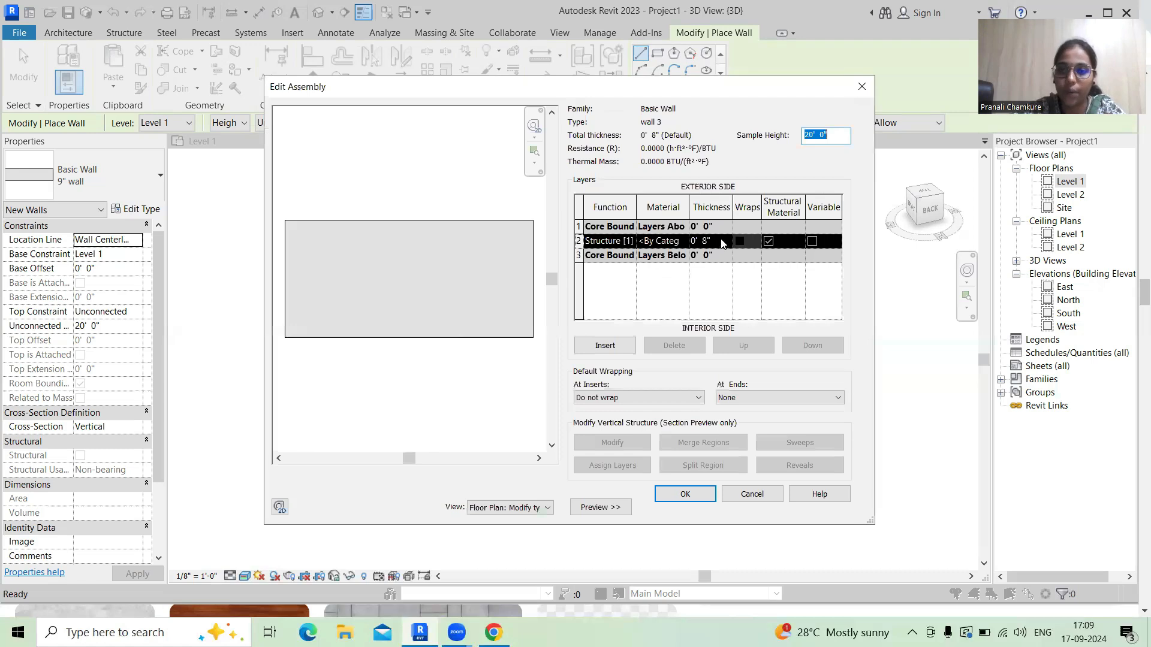
left_click(726, 240)
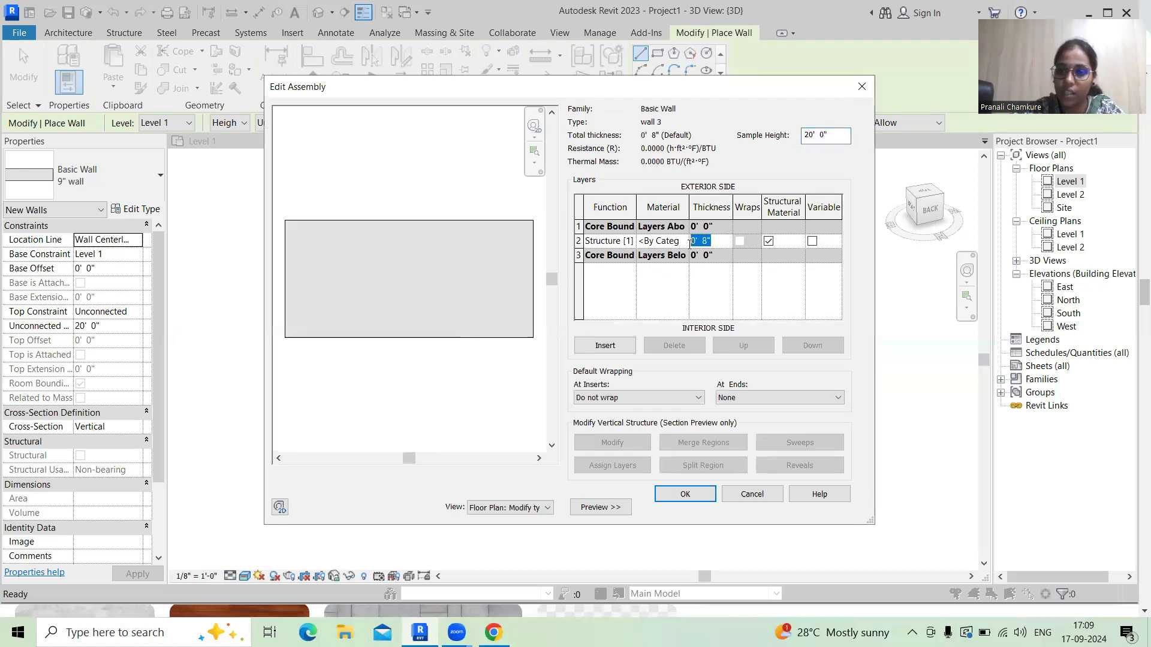
type("6\"")
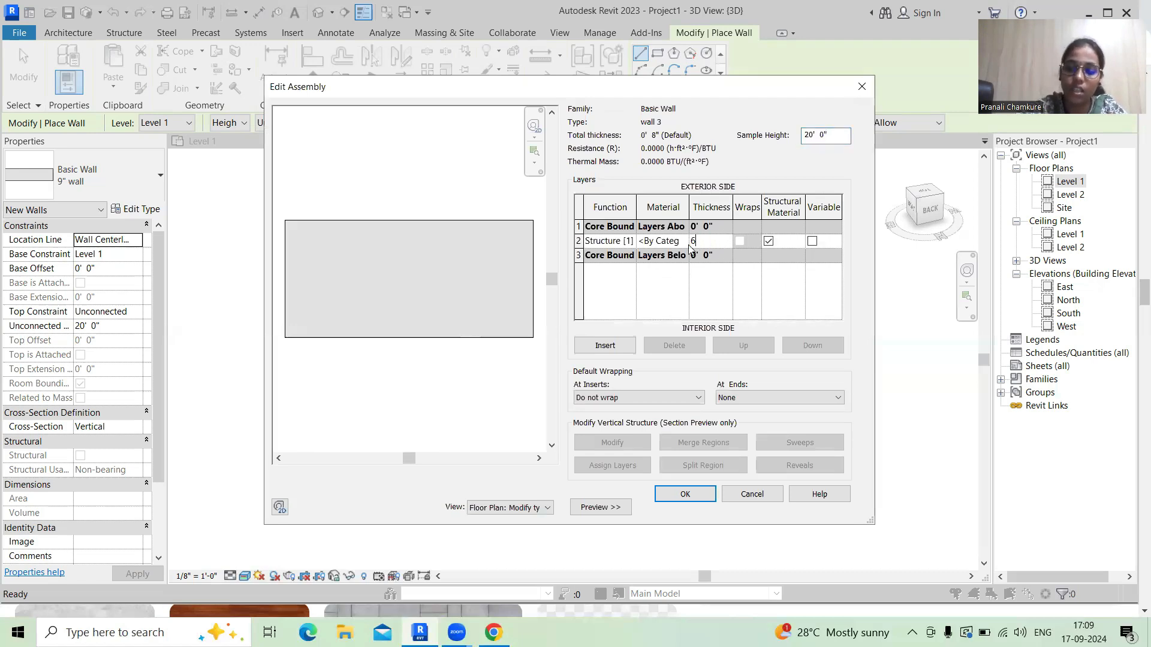
left_click(691, 496)
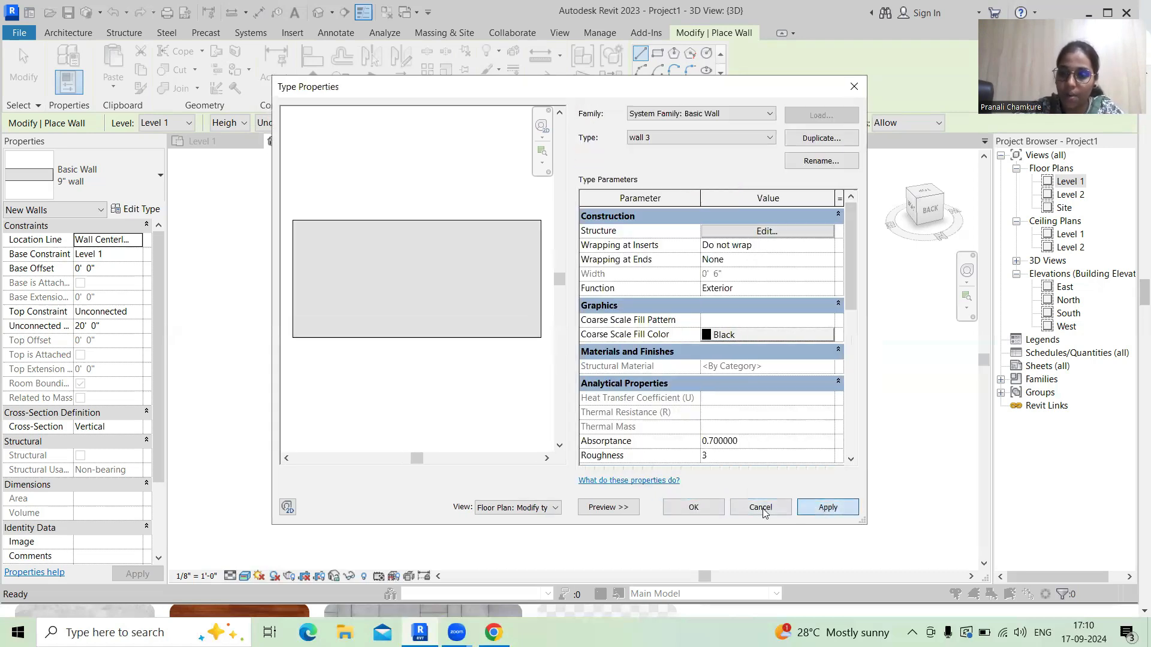
- Confirm the wall 3 type, draw a basic 9" wall about 61' 6" long below the stacked wall, and dismiss the save reminder
left_click(694, 507)
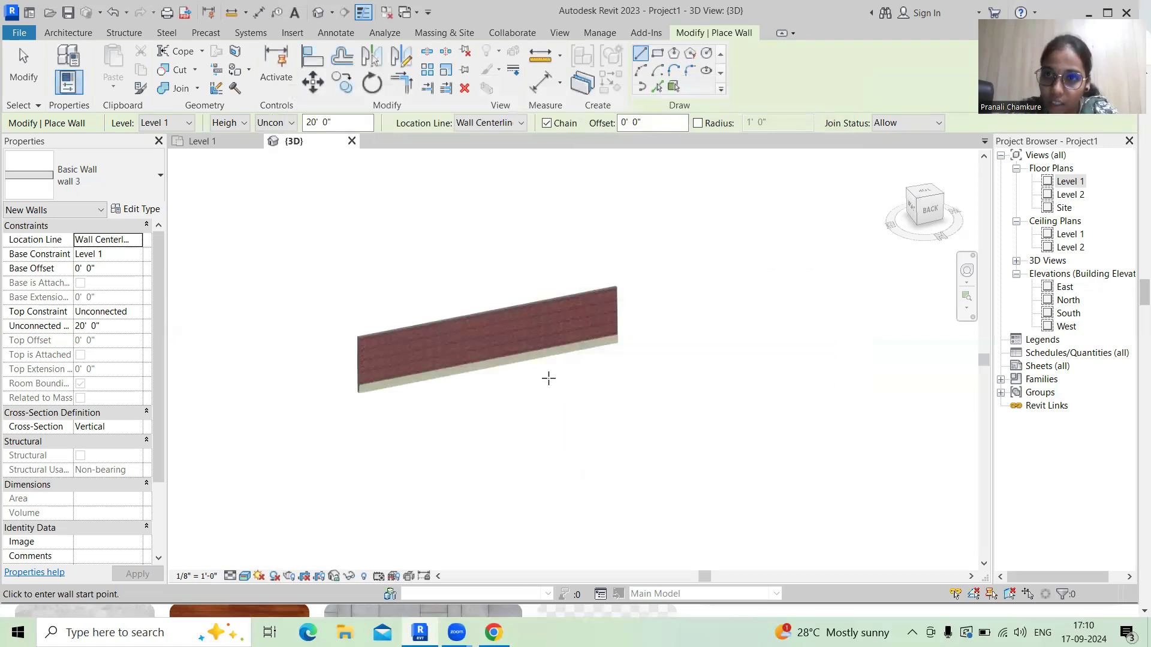
scroll(548, 378, "up", 1)
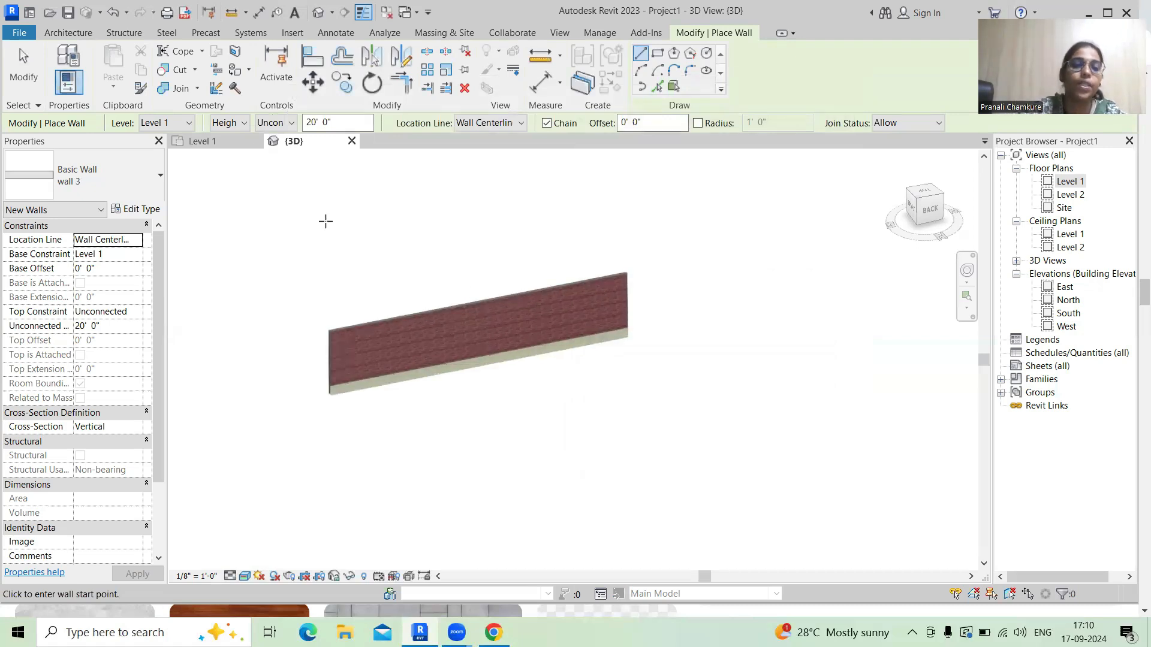
left_click(120, 188)
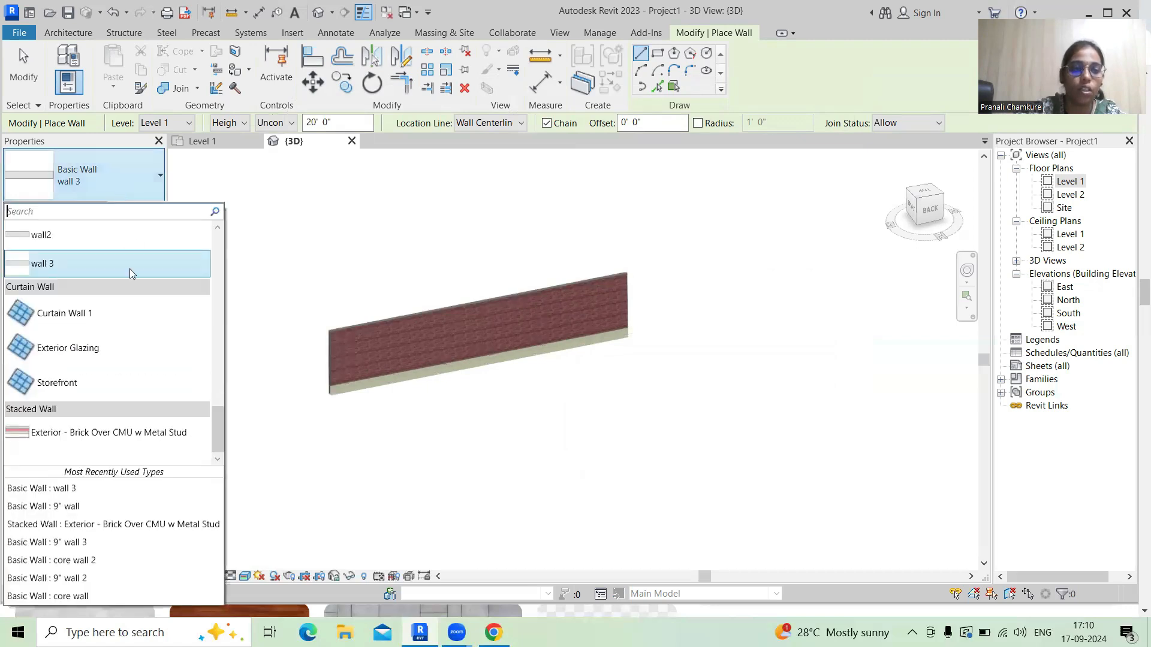
scroll(120, 287, "up", 5)
scroll(120, 289, "up", 5)
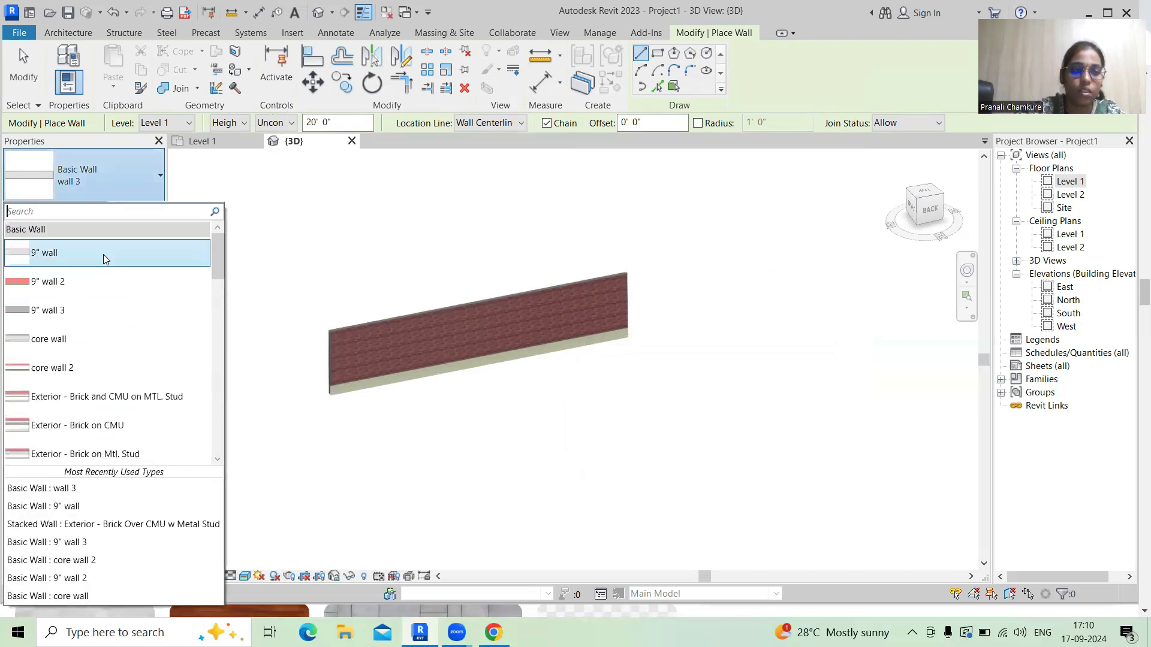
left_click(103, 254)
left_click(461, 487)
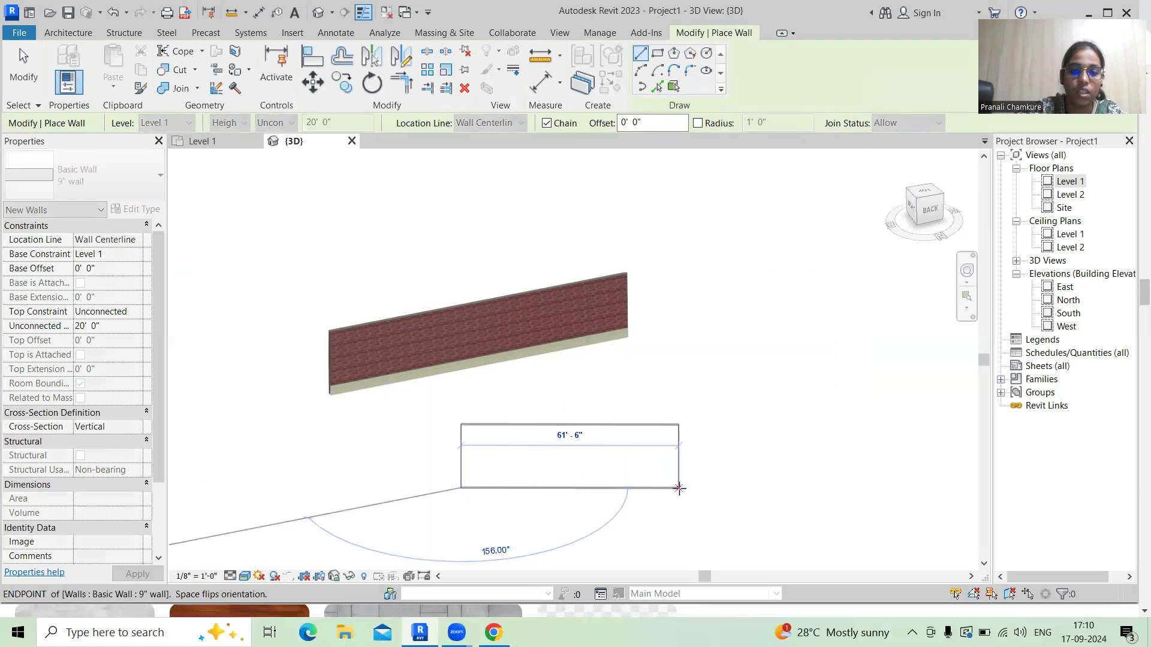
right_click(678, 488)
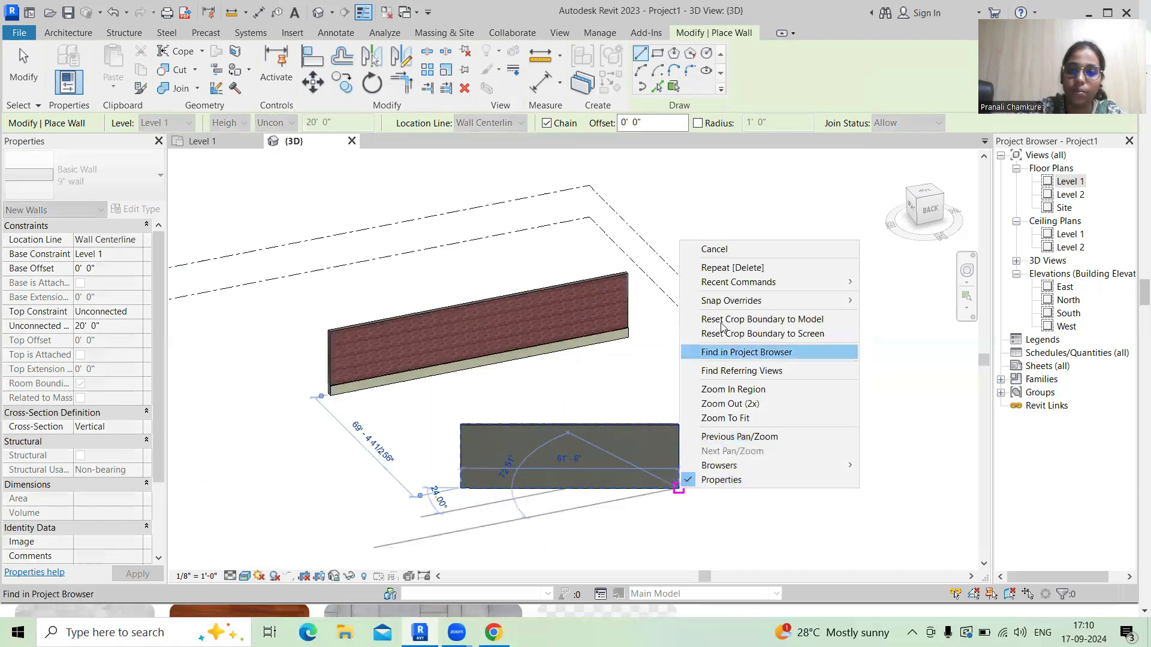
left_click(714, 248)
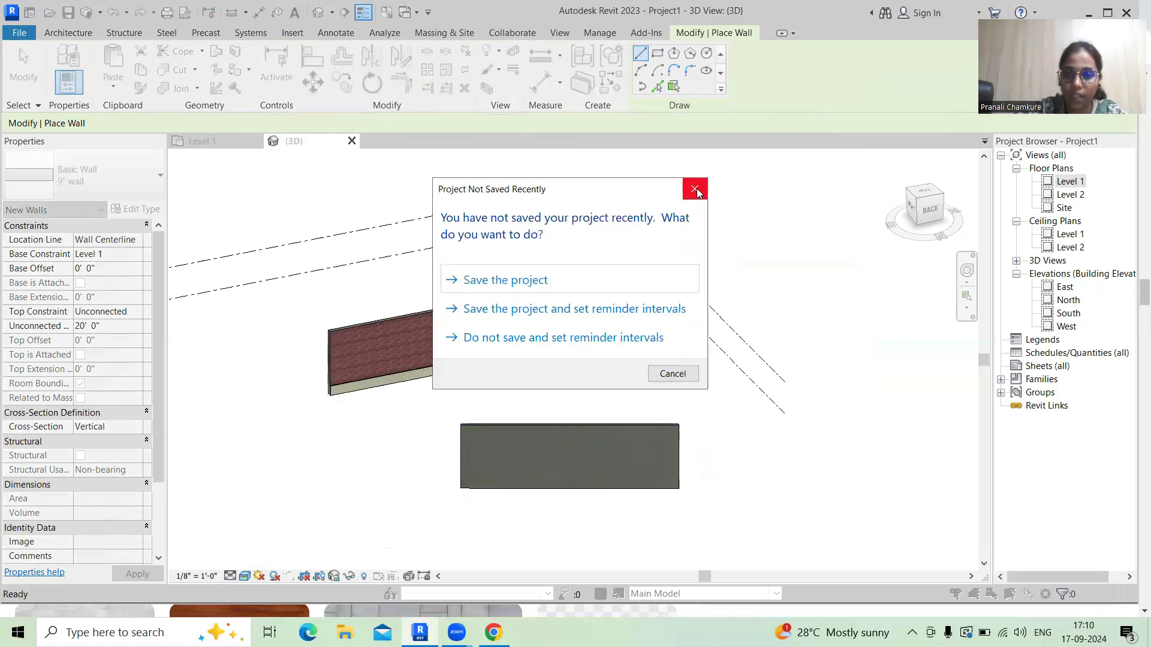
left_click(692, 191)
key("Escape")
key("Escape")
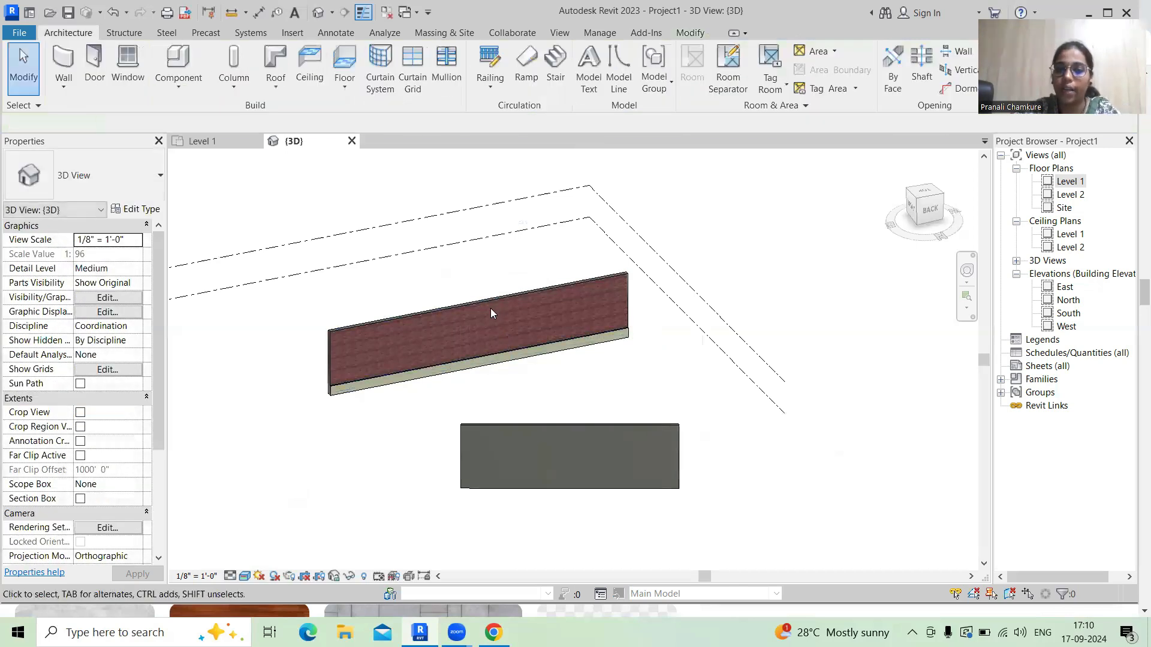
- Duplicate the placed stacked wall's type as new stacked wall and open the new type's structure for editing
left_click(506, 355)
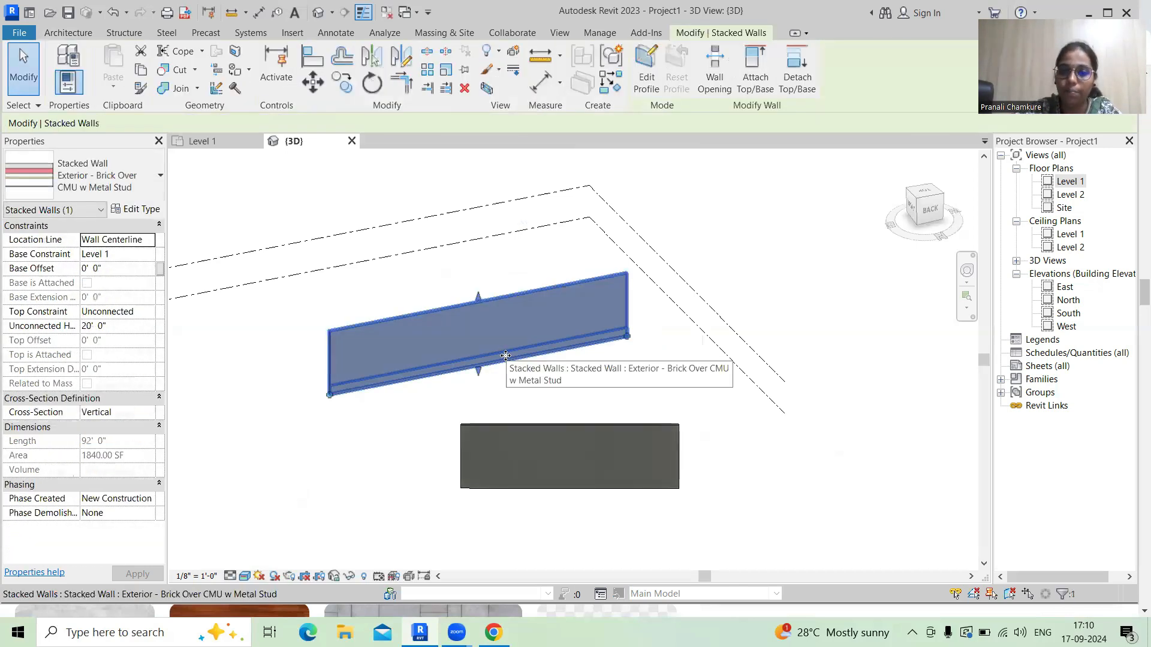
left_click(150, 210)
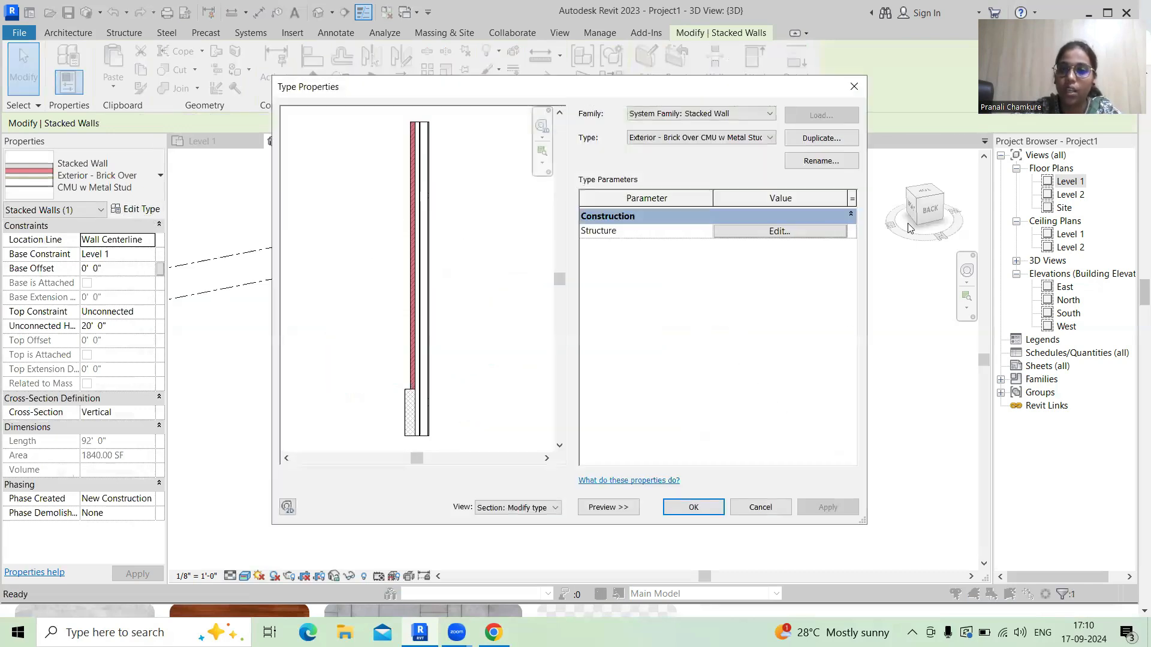
left_click(803, 139)
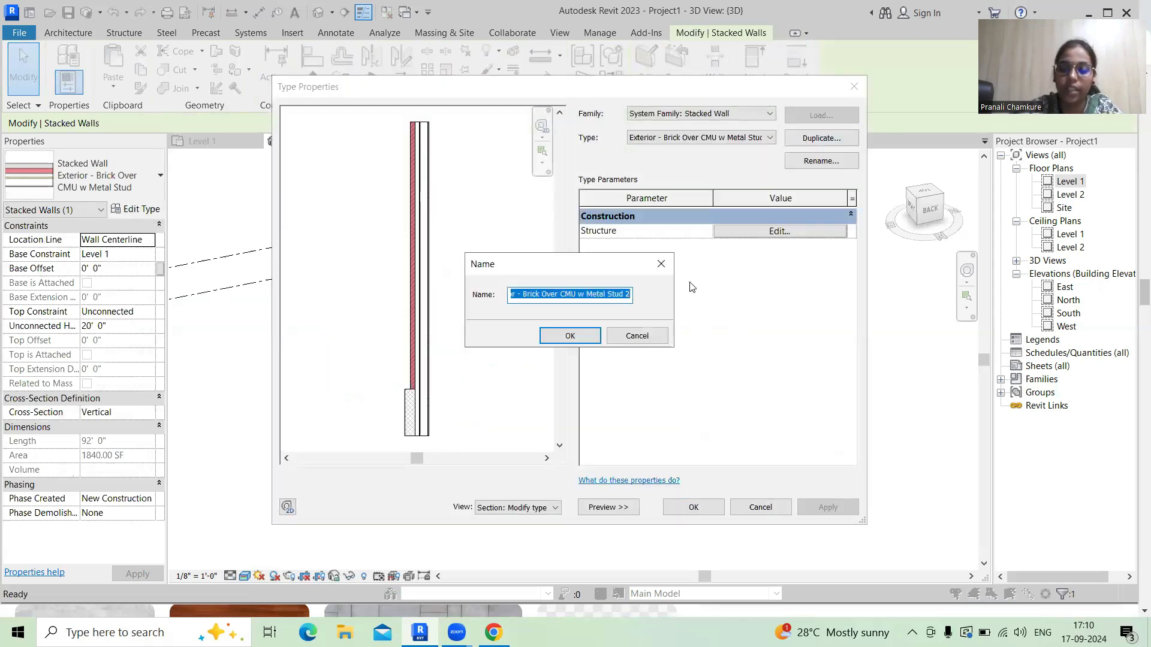
type("my")
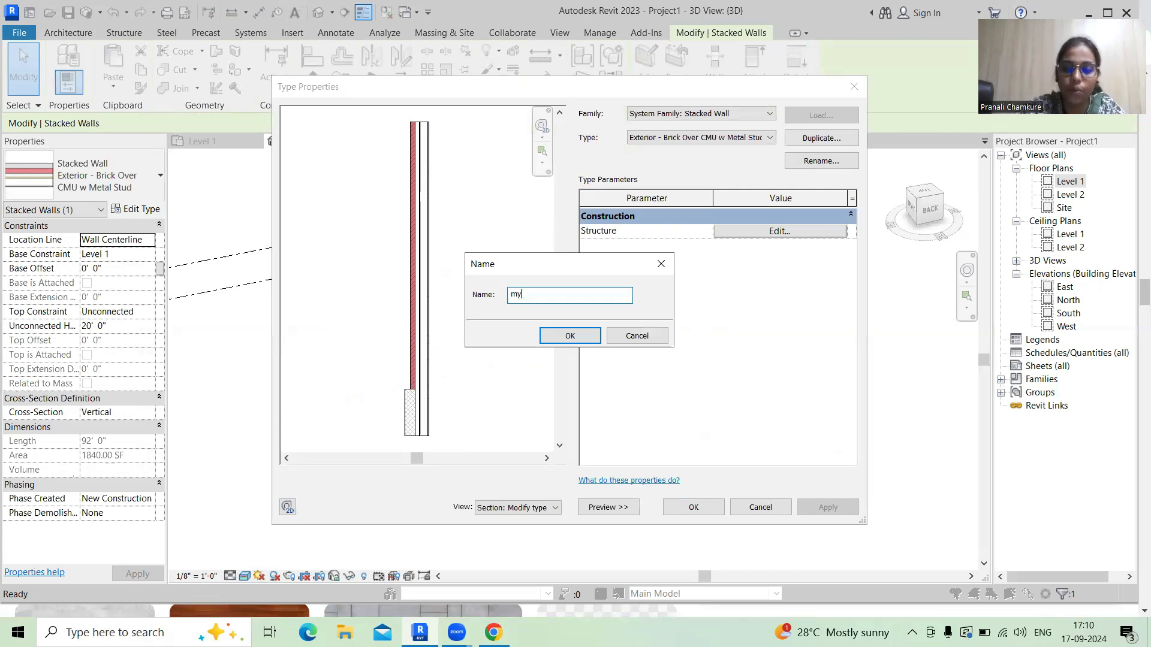
key("BackSpace")
key("BackSpace")
type("new")
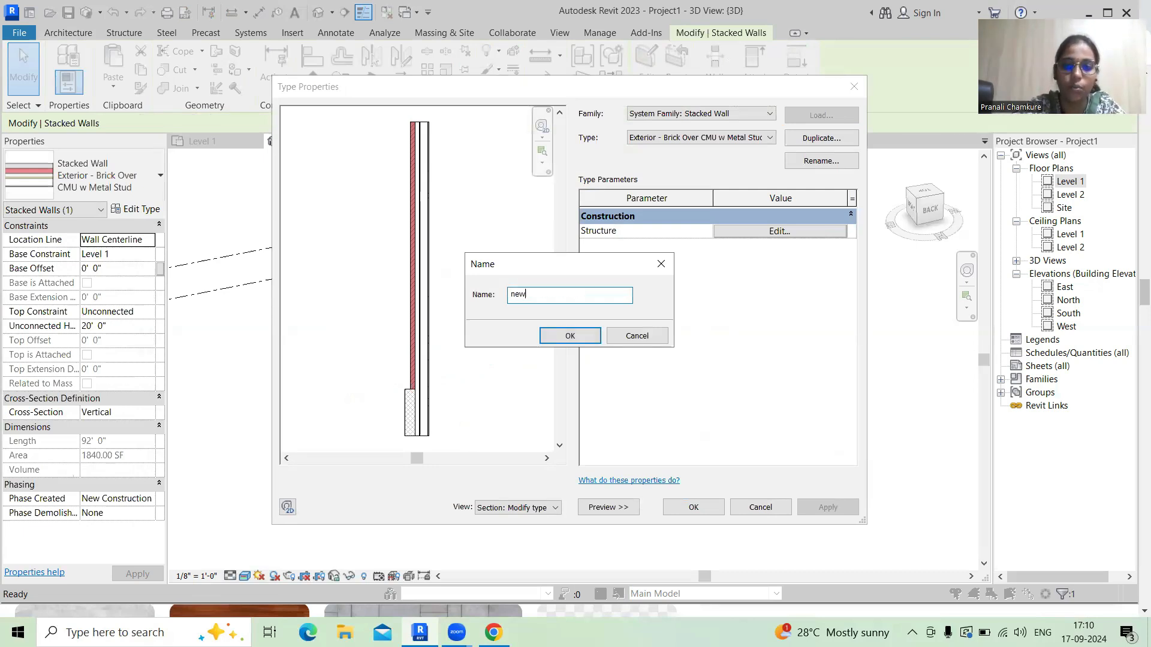
type(" stacked wall")
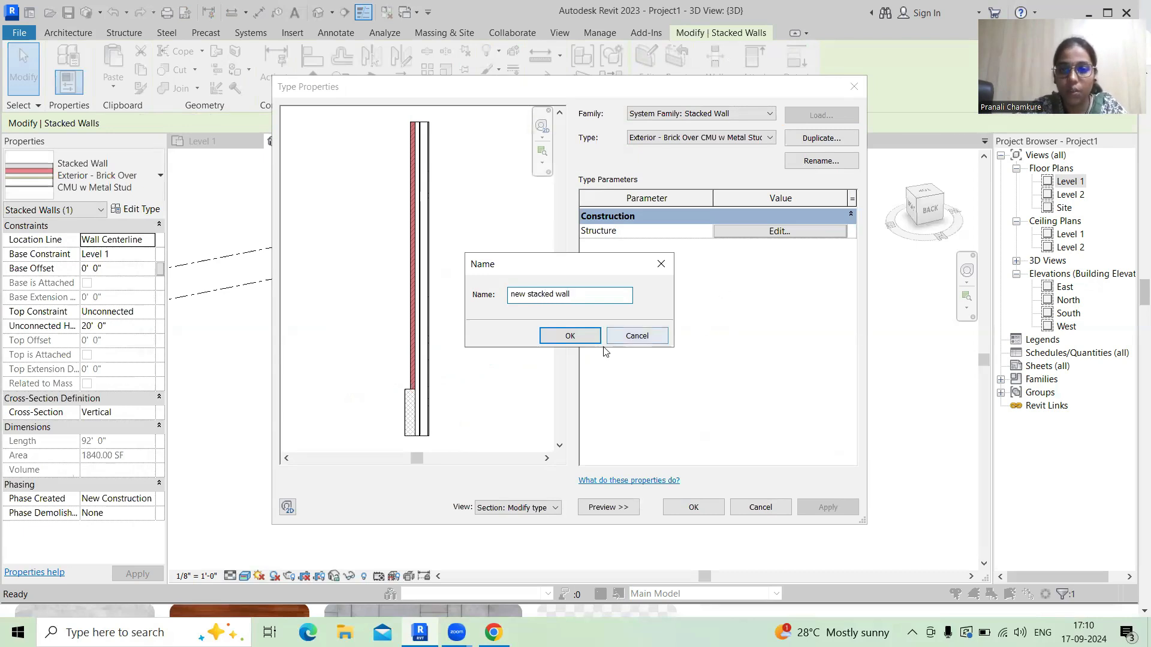
left_click(573, 332)
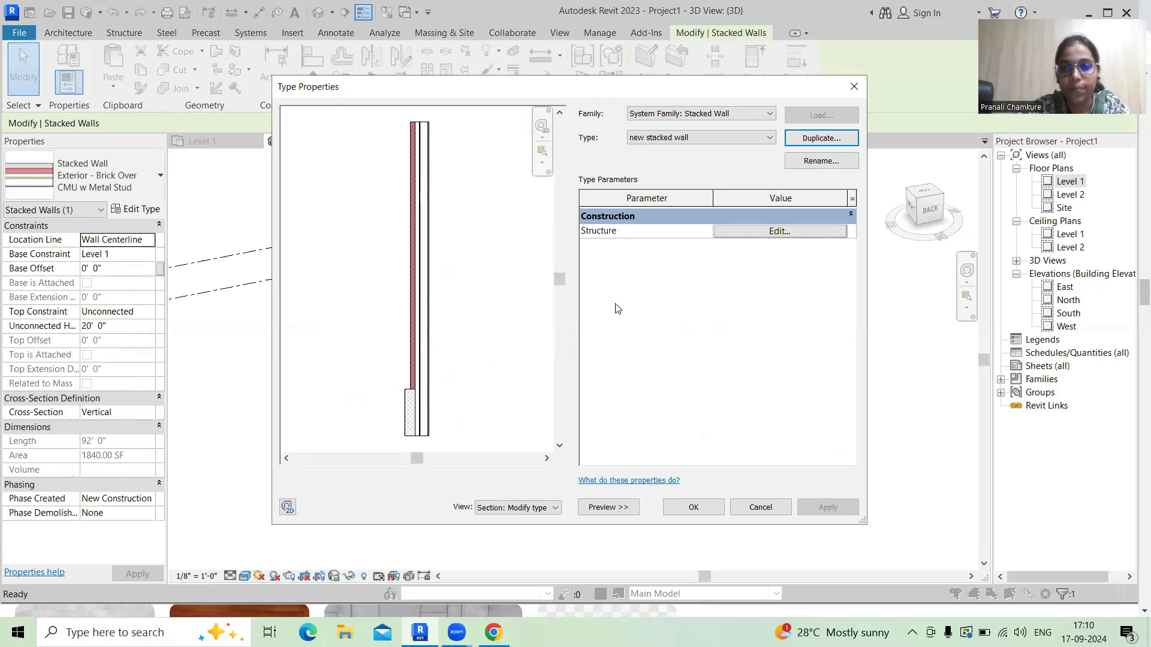
left_click(727, 235)
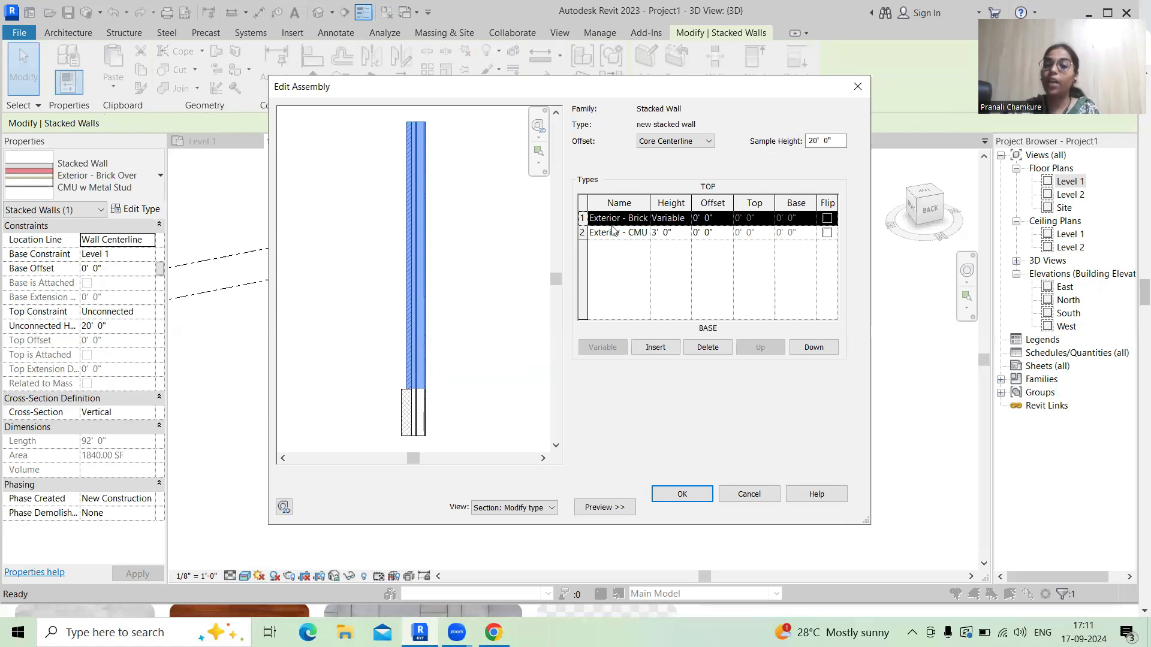
- Assign 9" wall 3 to the upper segment and 9" wall 2 to the lower segment of the stacked assembly
left_click(644, 220)
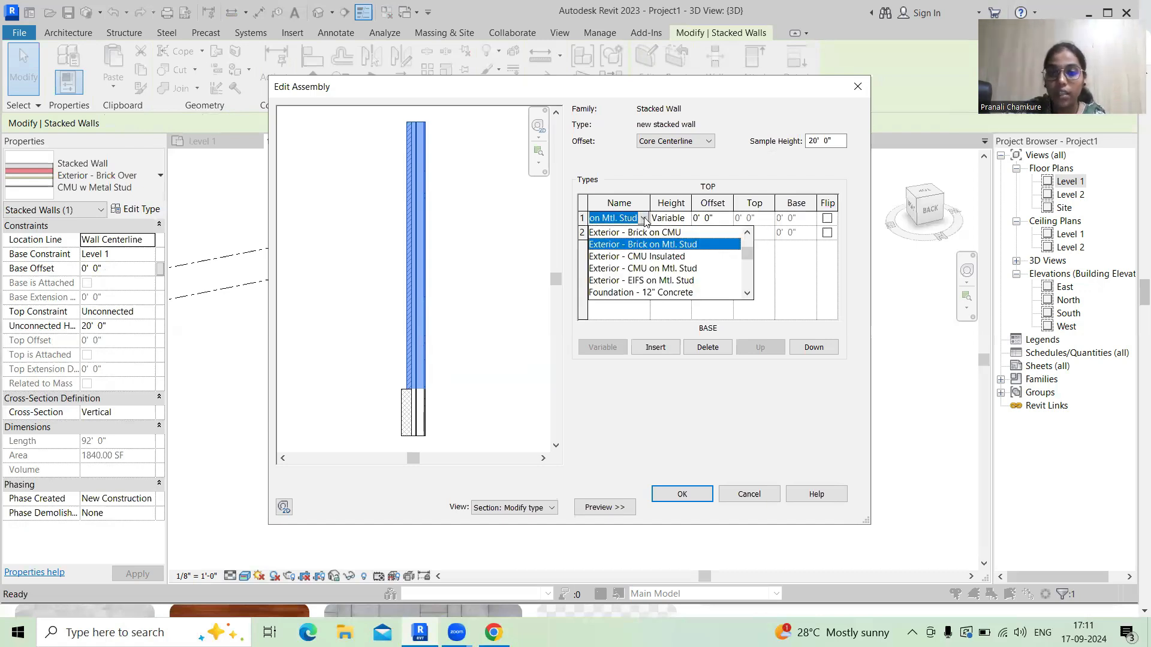
scroll(636, 269, "up", 3)
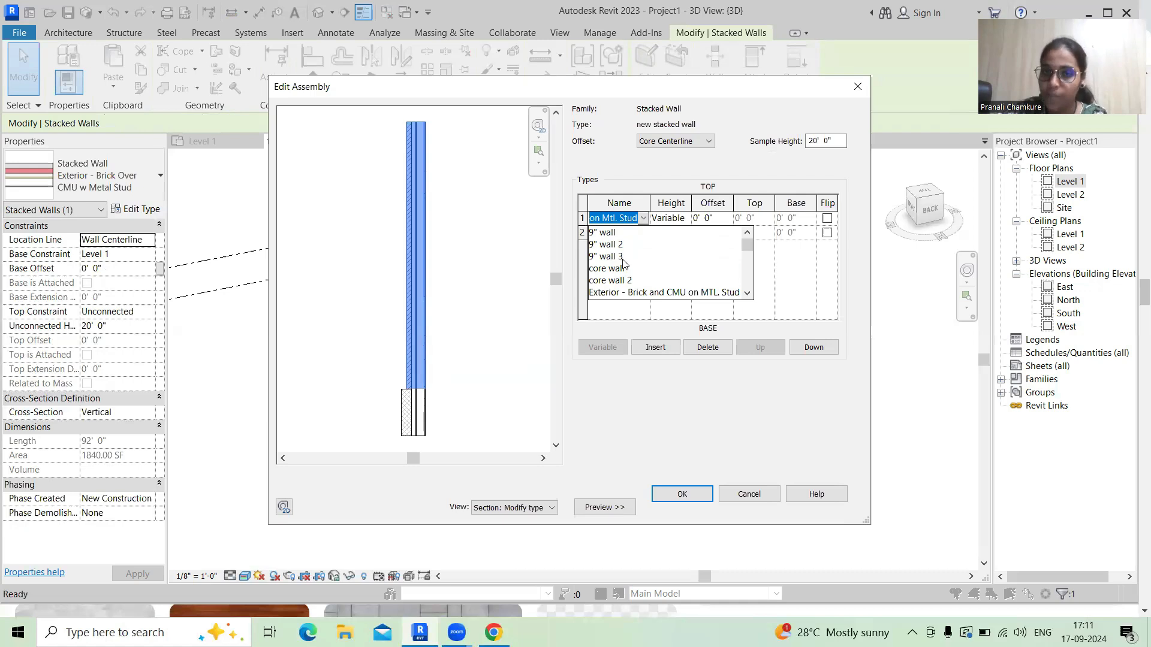
left_click(602, 244)
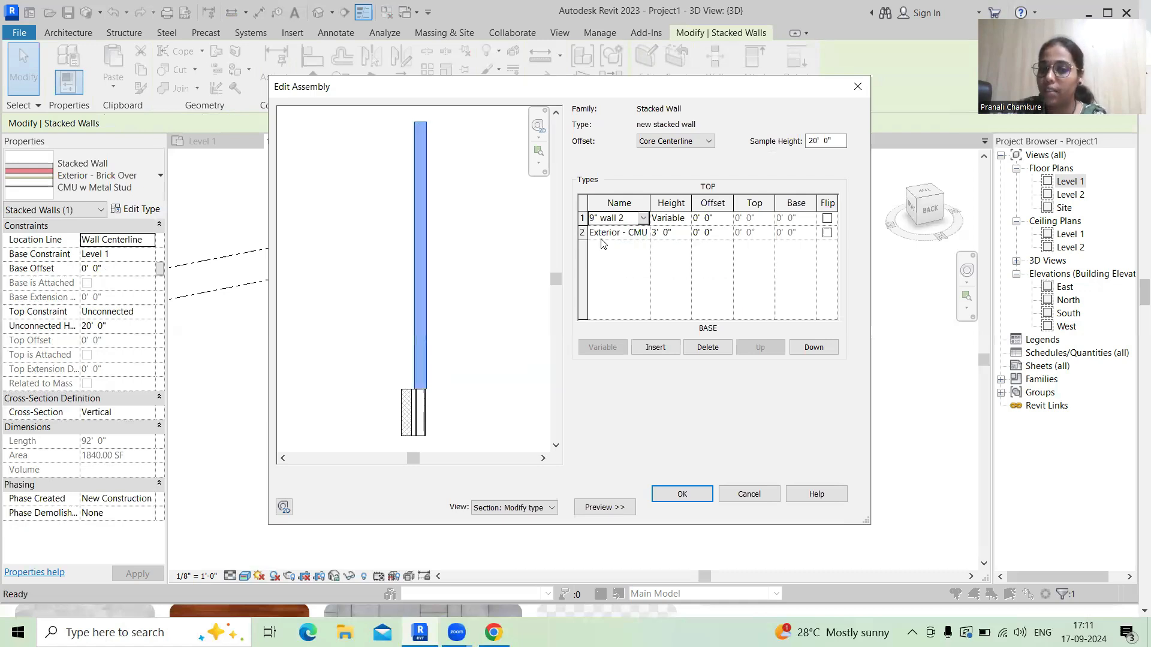
left_click(642, 218)
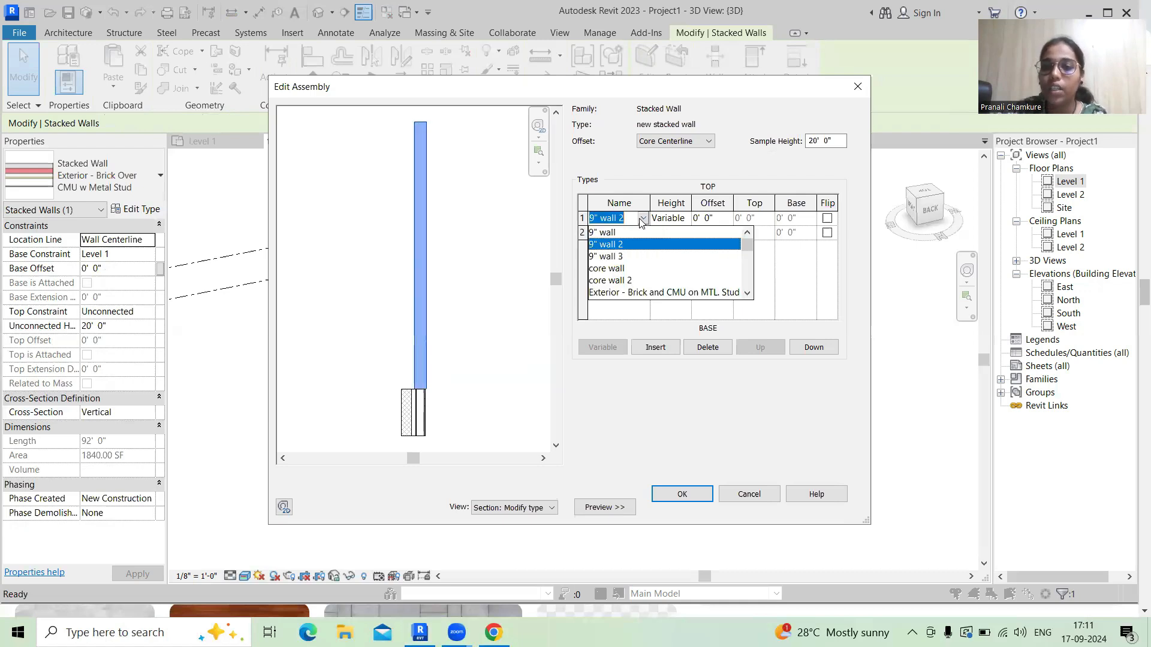
left_click(615, 258)
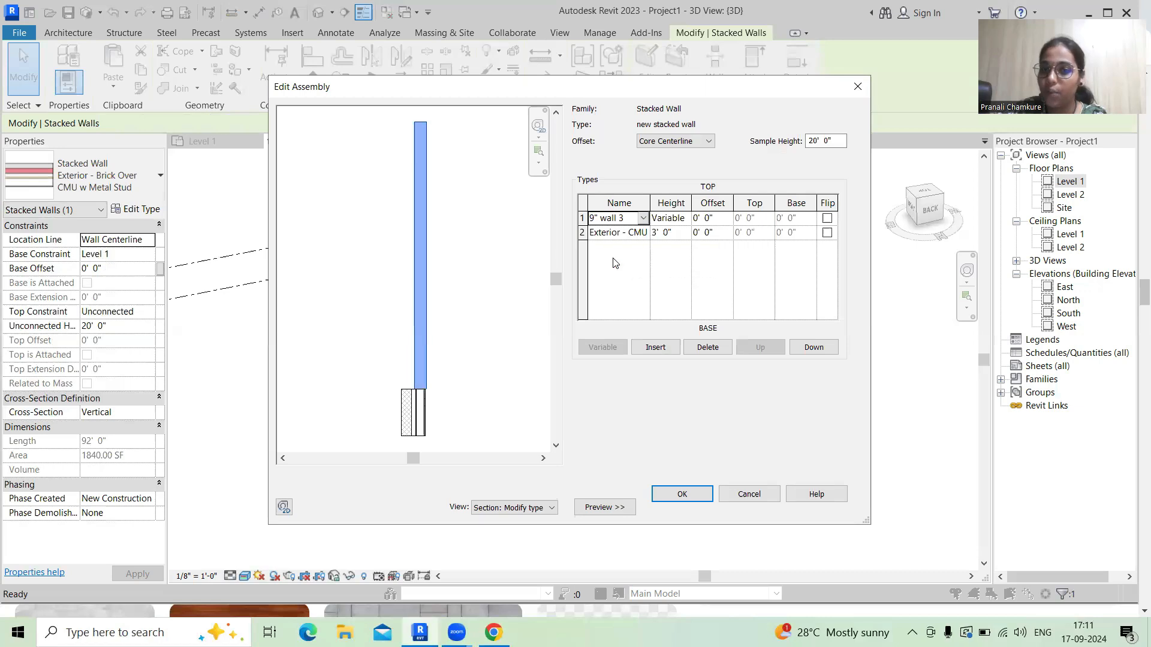
left_click(643, 234)
left_click(644, 233)
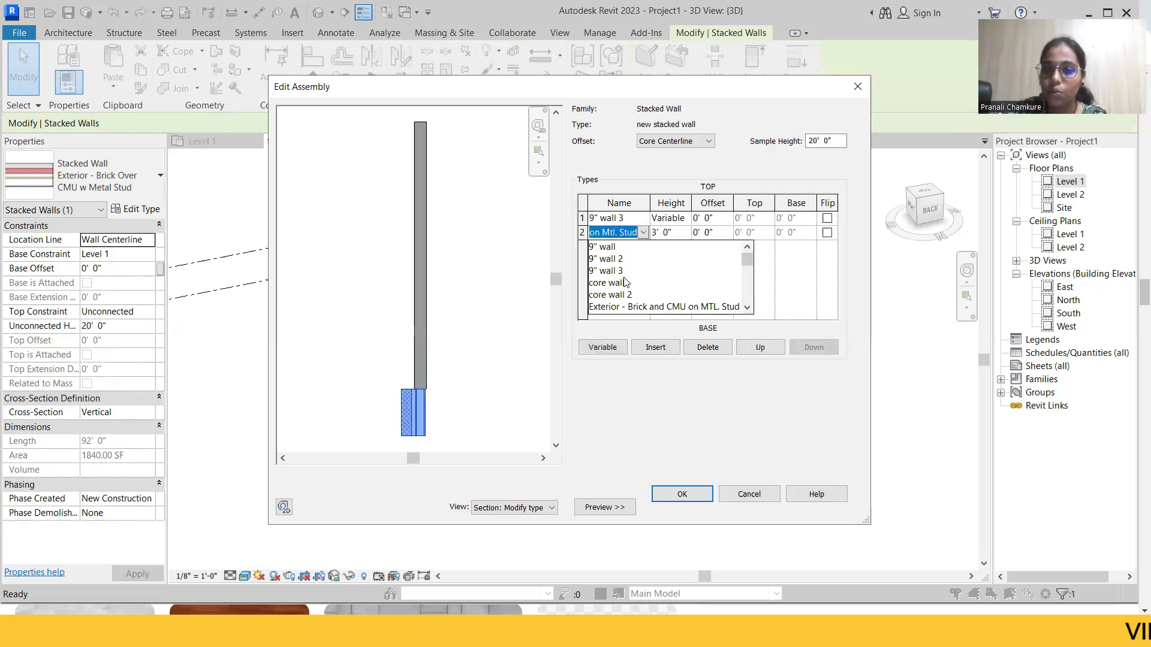
left_click(614, 259)
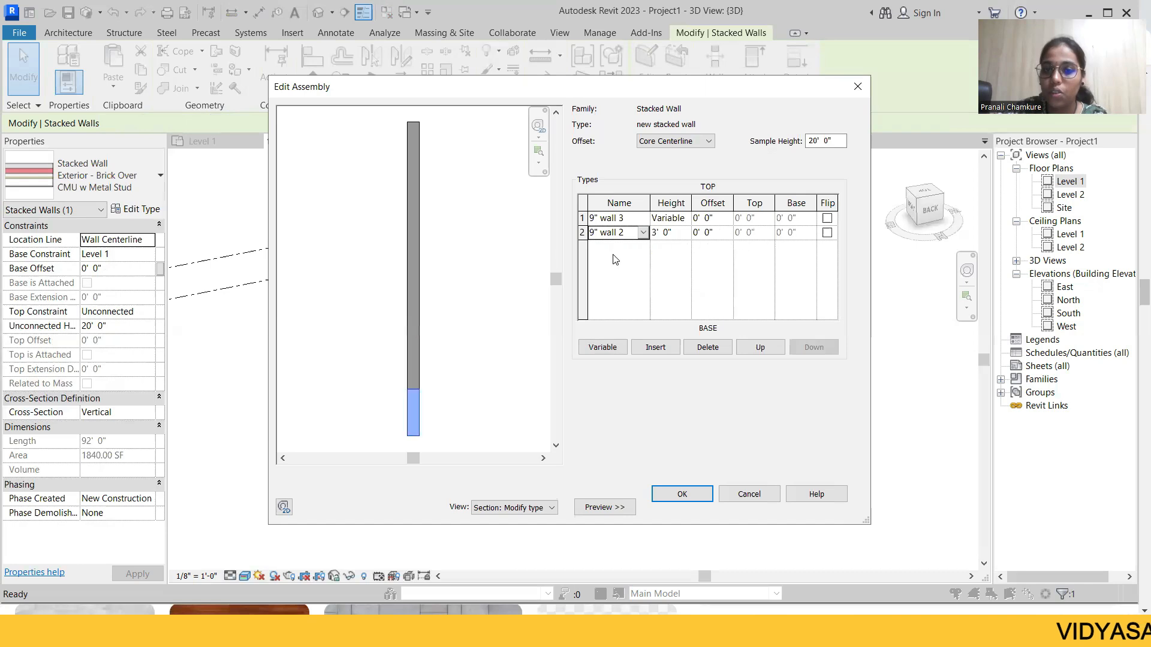
- Insert a third segment at the base of the stacked assembly and assign it the 9" wall type
left_click(655, 347)
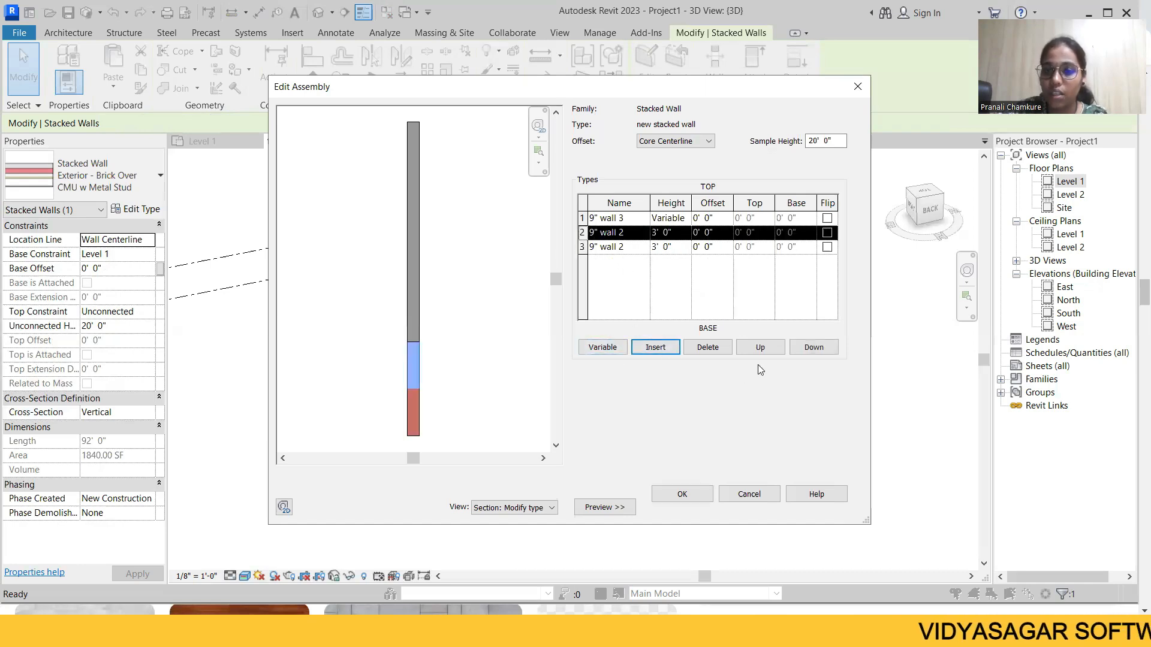
left_click(814, 348)
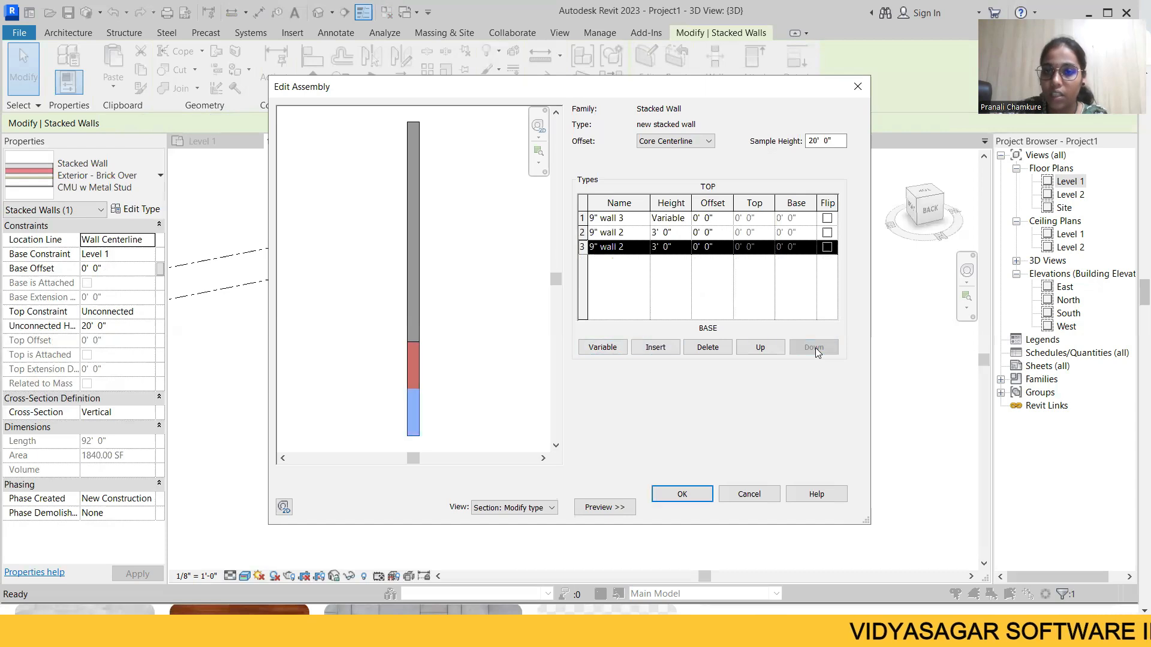
left_click(637, 247)
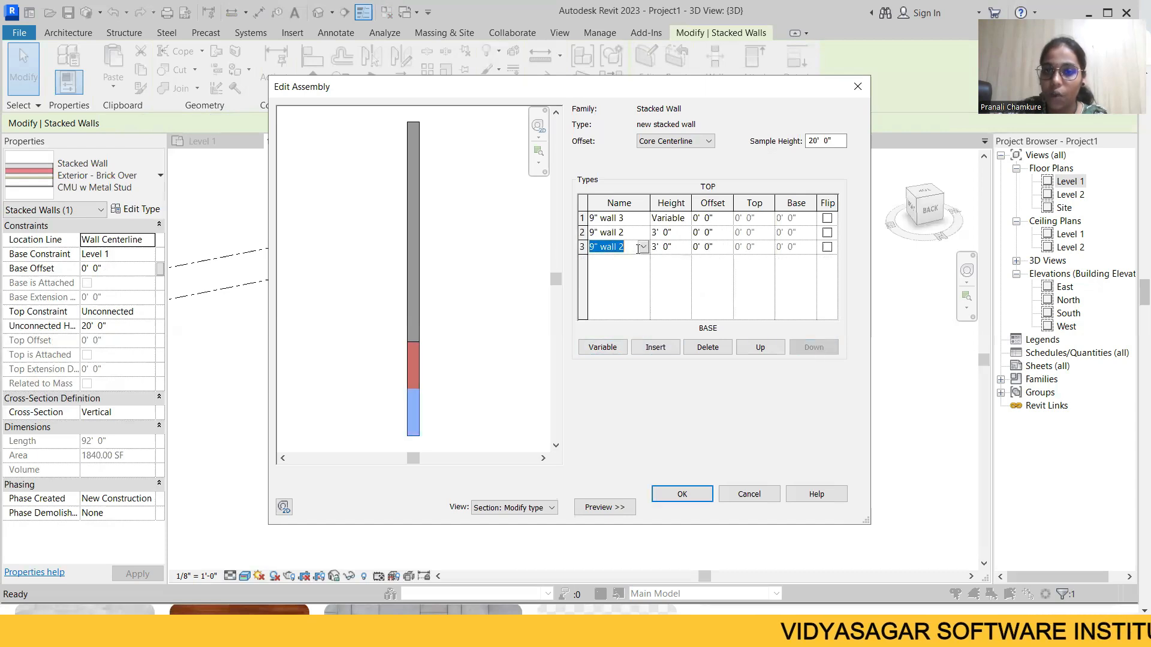
left_click(642, 248)
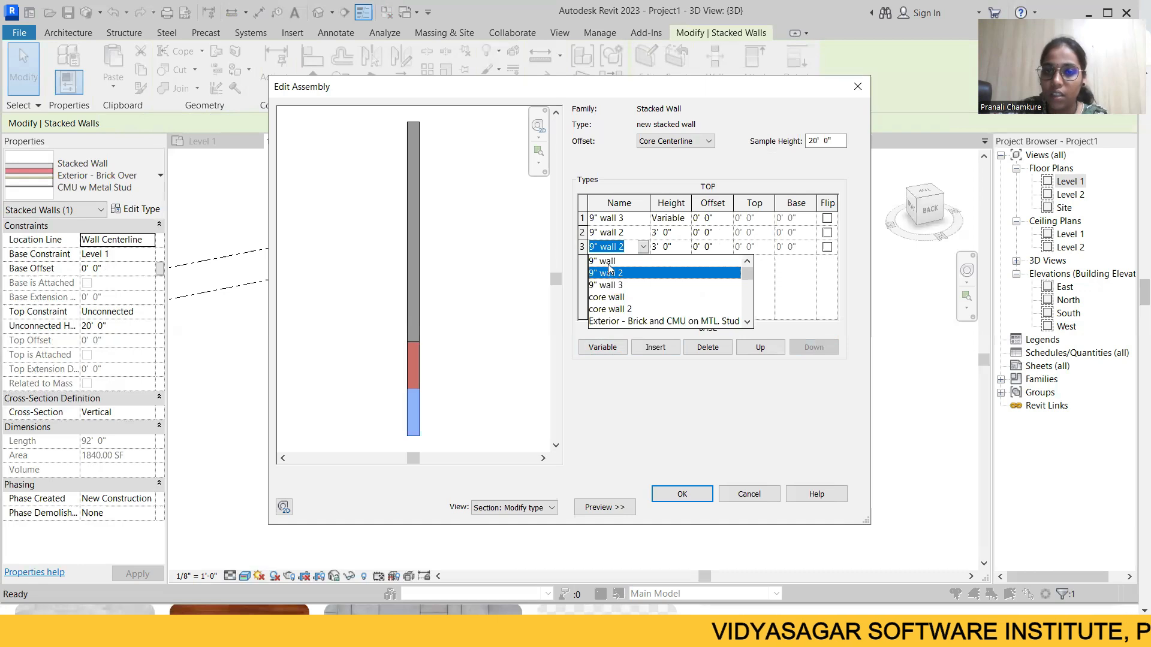
left_click(610, 269)
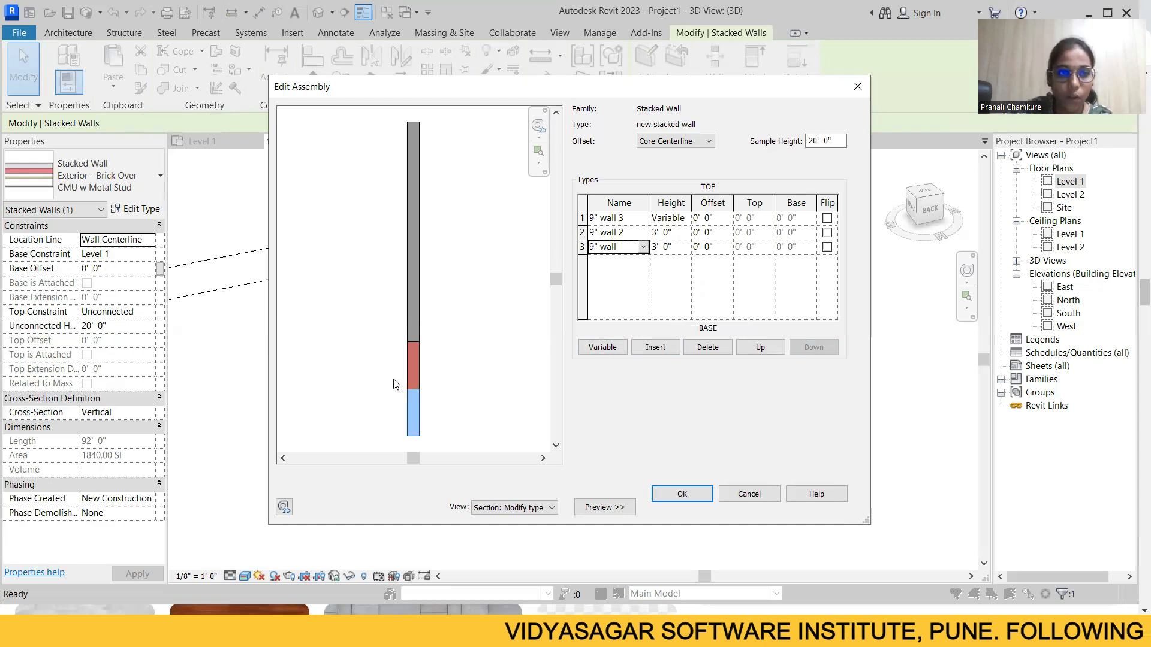
scroll(399, 403, "up", 5)
scroll(427, 401, "down", 6)
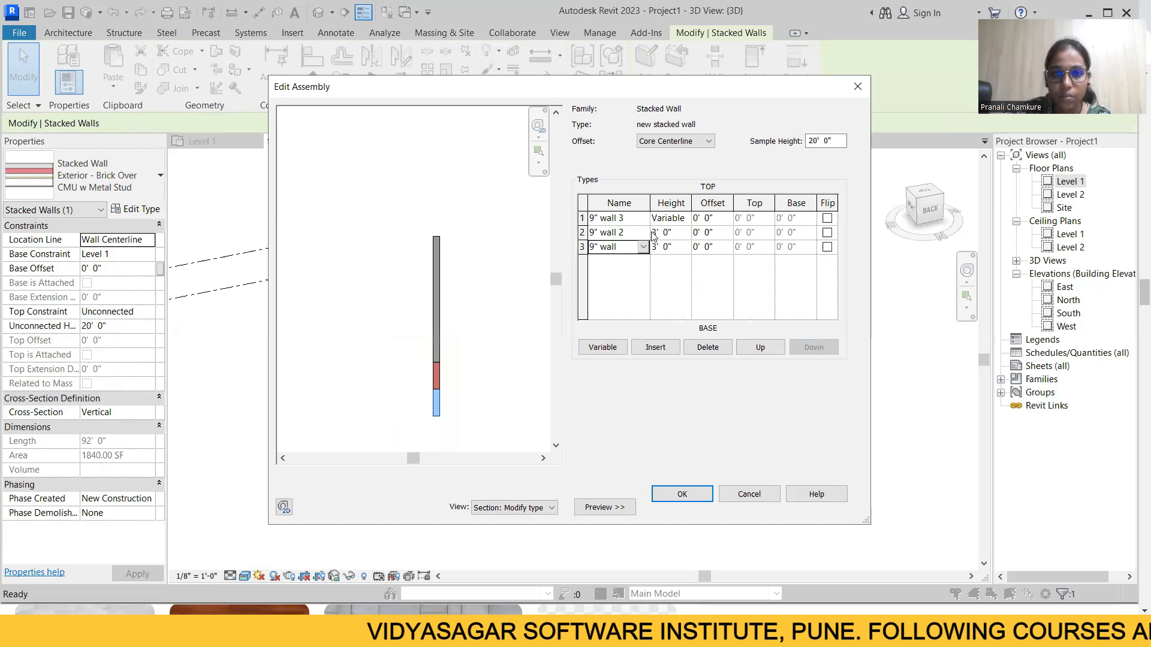
- Change the base segment's wall type to wall1, trying wall 3 first
left_click(643, 248)
scroll(647, 309, "down", 8)
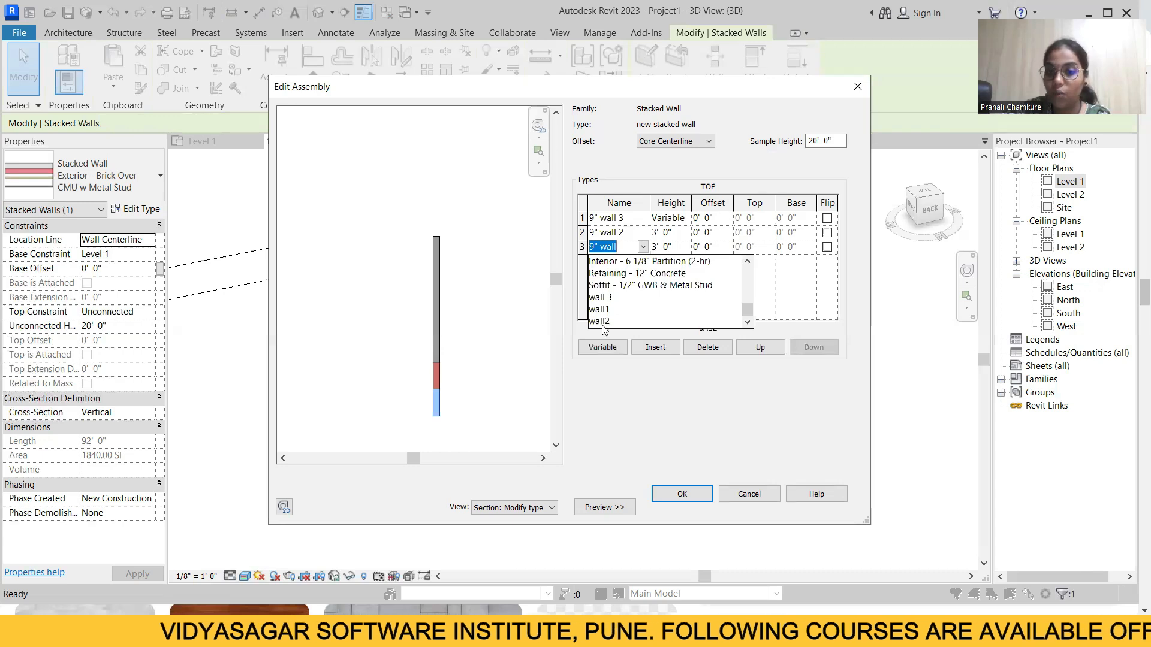
left_click(610, 298)
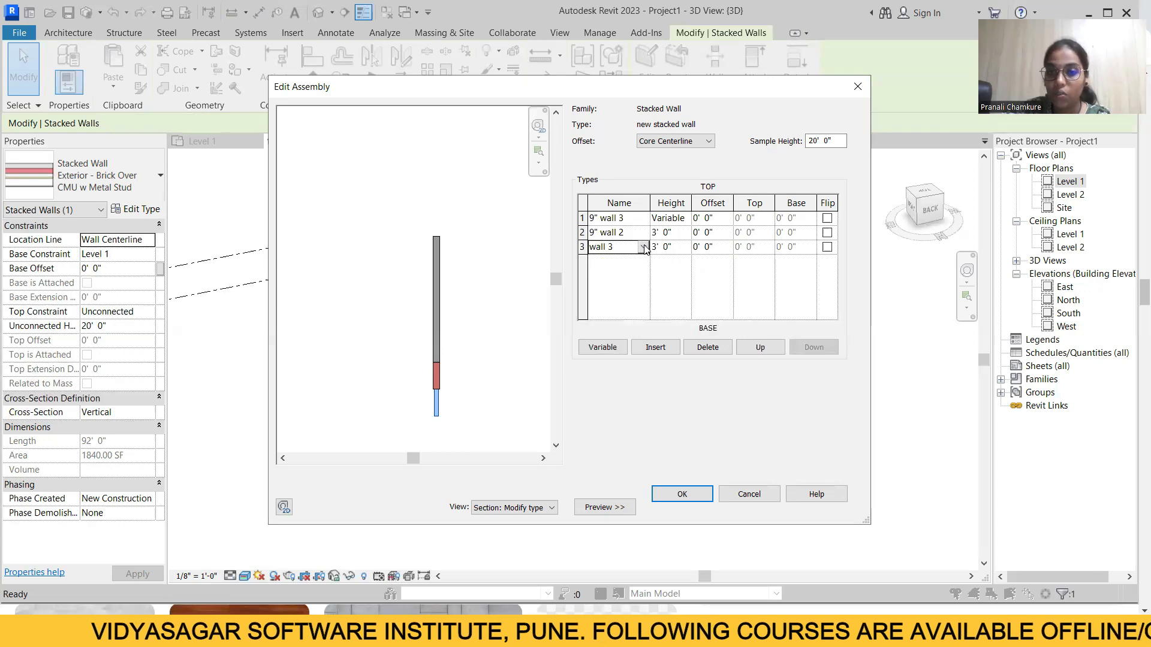
left_click(643, 247)
scroll(622, 301, "down", 1)
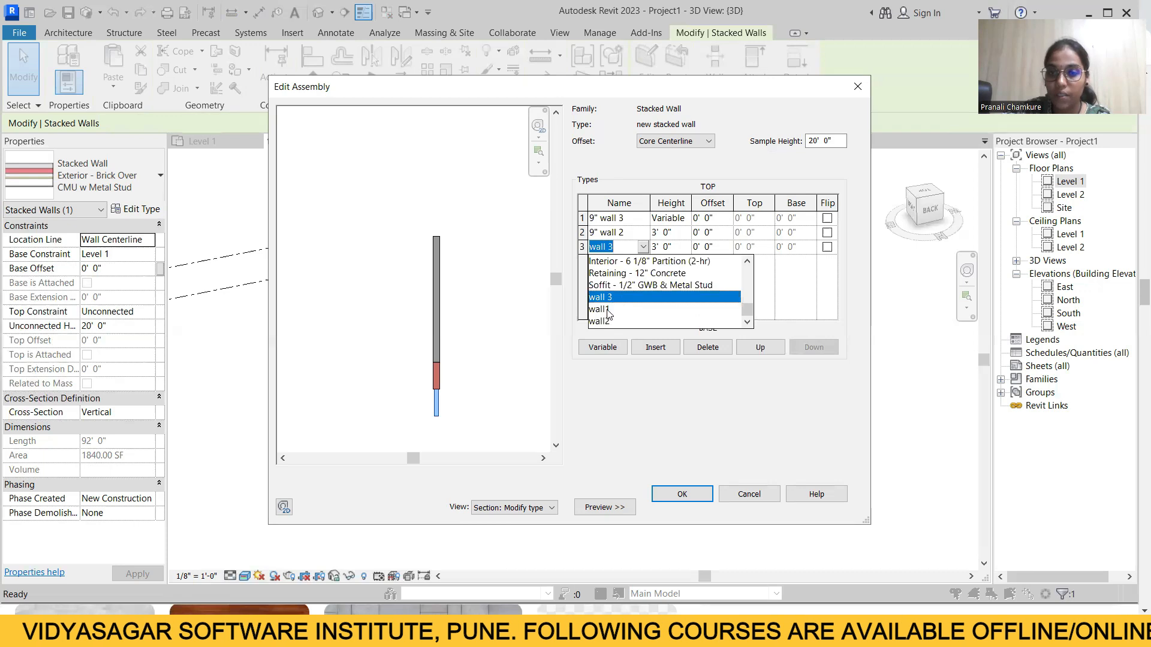
left_click(606, 312)
- Assign wall2 to the middle segment and wall 3 to the top segment of the stacked assembly
left_click(643, 233)
scroll(619, 303, "down", 5)
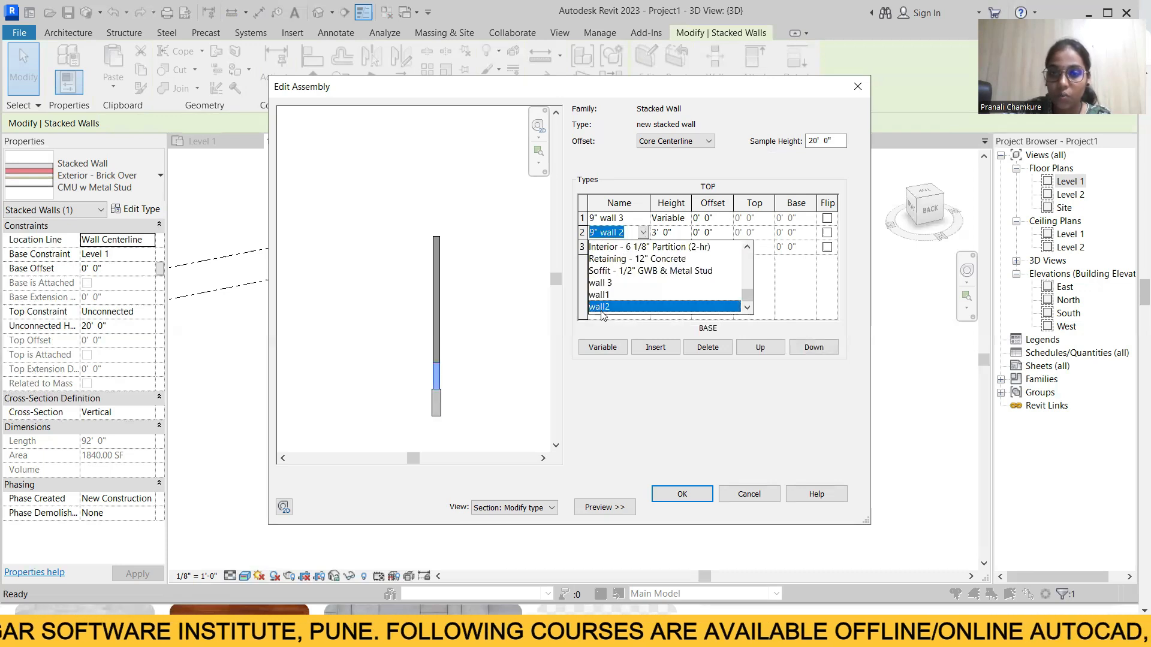
left_click(602, 307)
left_click(643, 219)
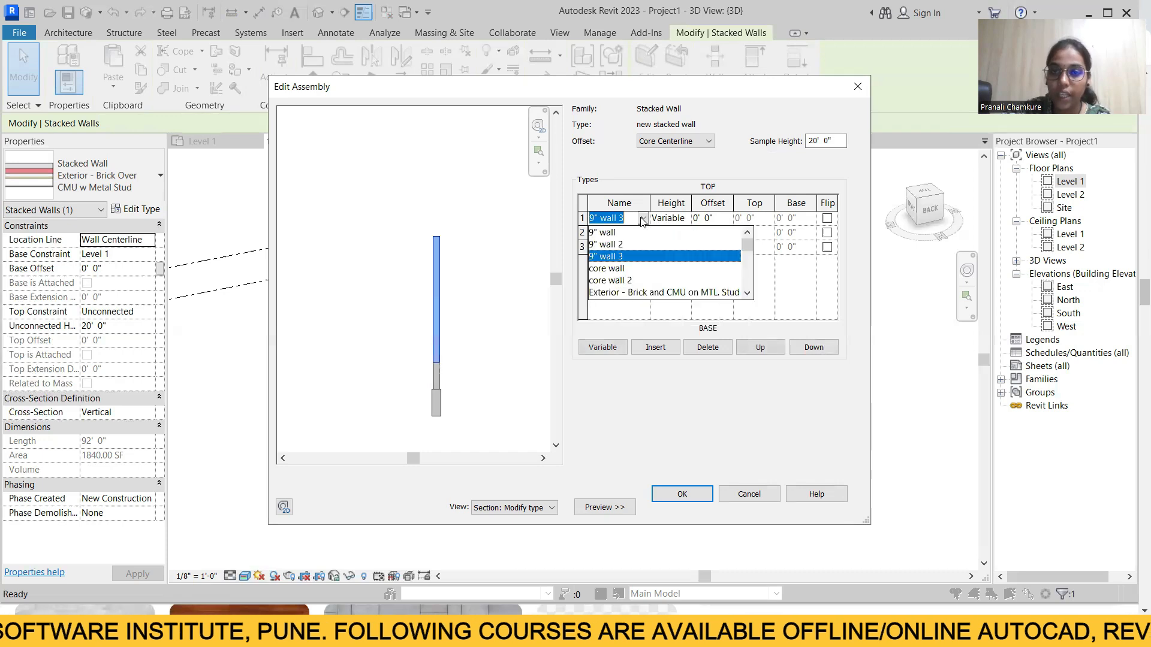
scroll(612, 285, "down", 5)
left_click(612, 271)
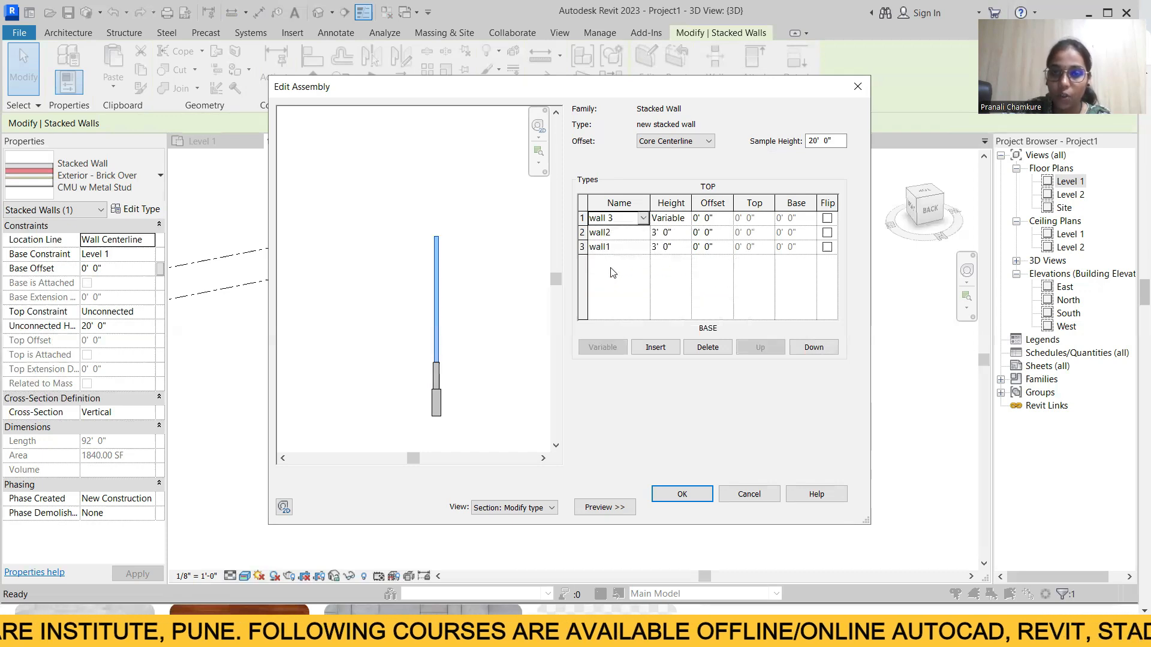
- Set the base wall1 segment's height to 1' 6" and the middle wall2 segment's height to 2' 0"
scroll(436, 401, "up", 5)
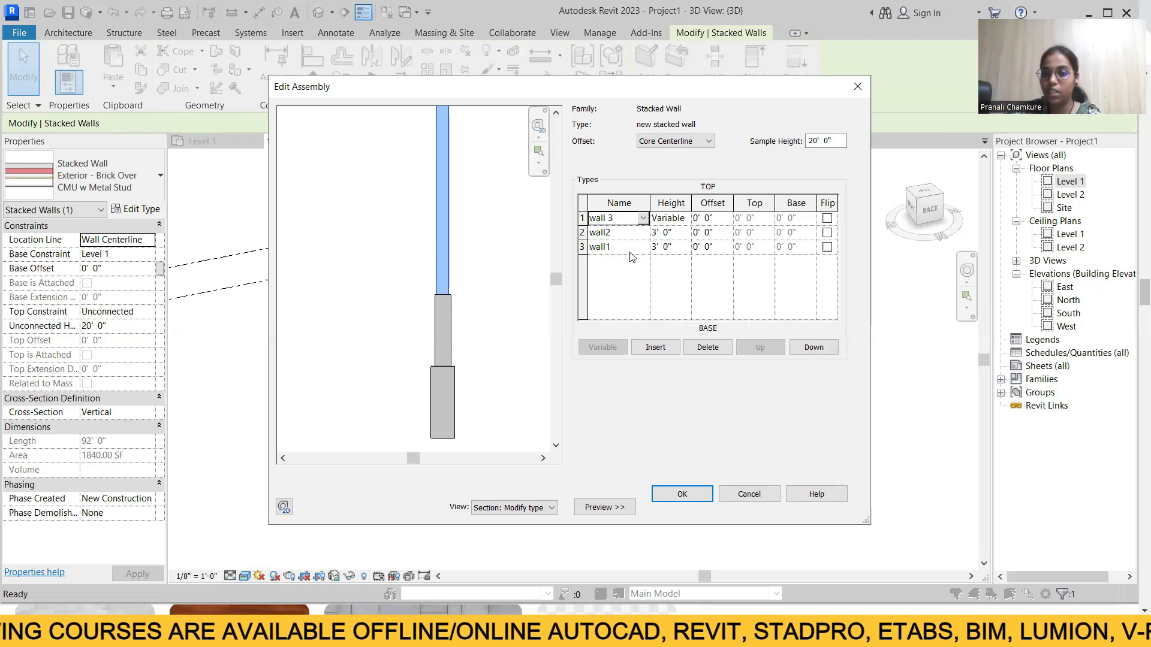
left_click(680, 247)
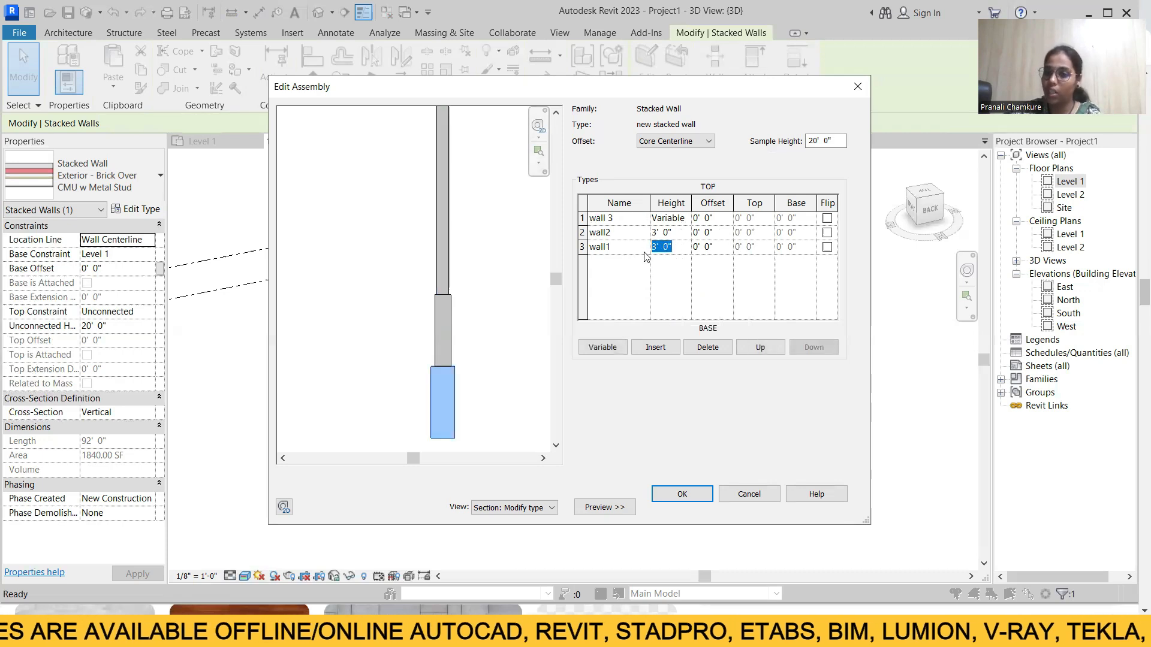
type("1")
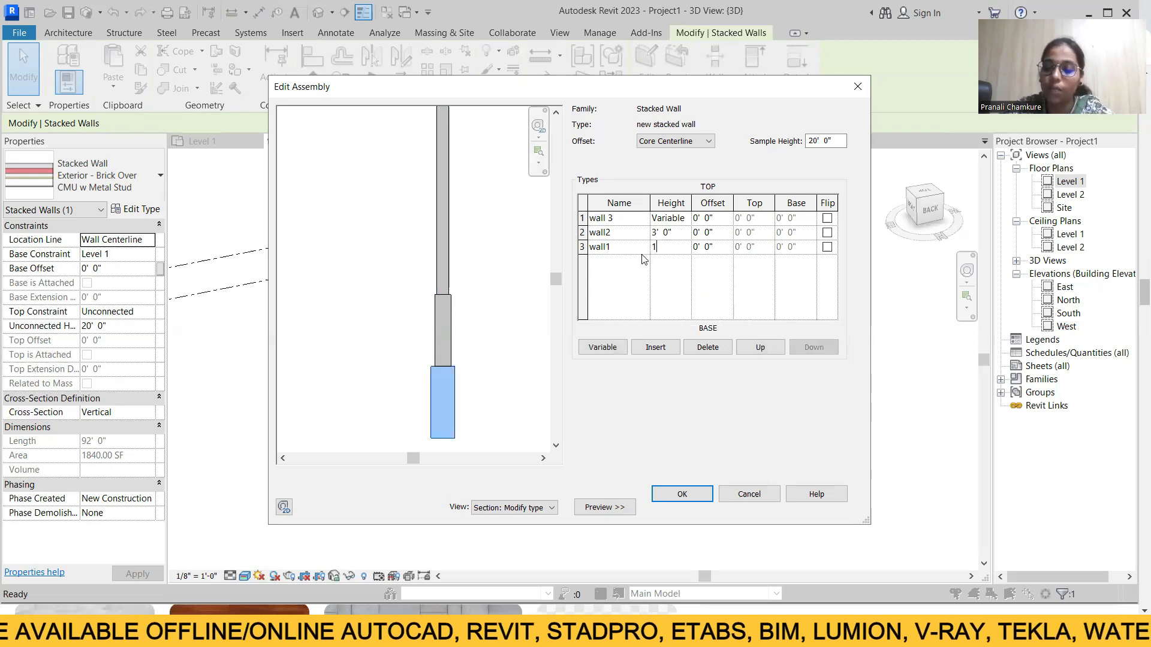
type("' 6\"")
key("Tab")
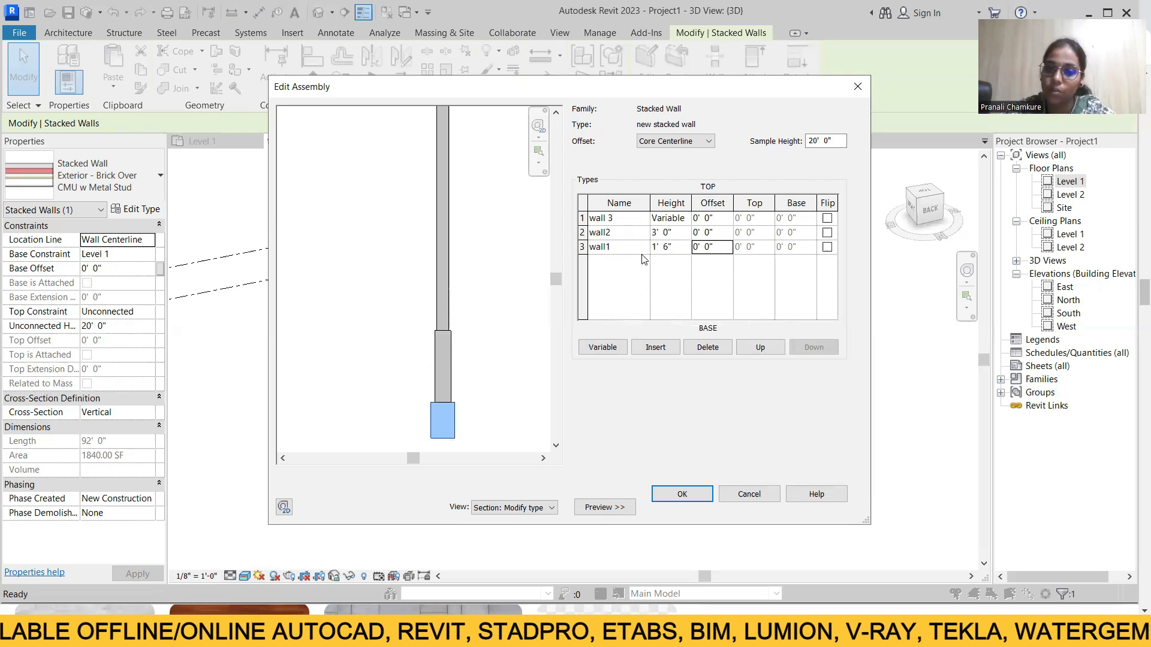
left_click(671, 233)
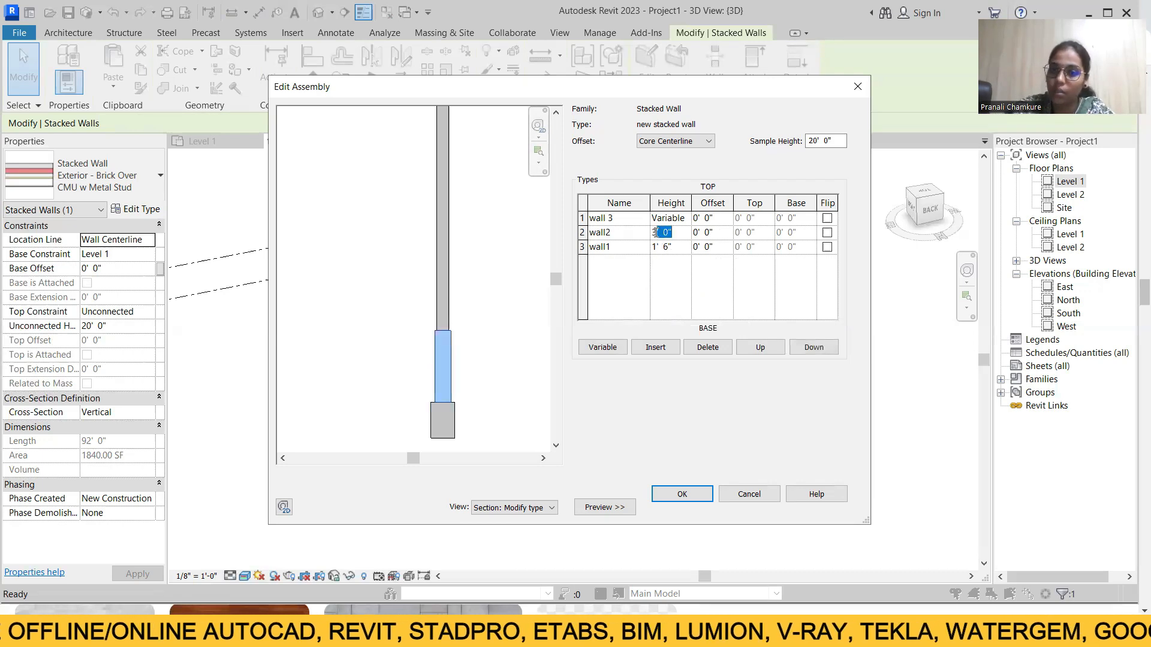
type("2")
key("Tab")
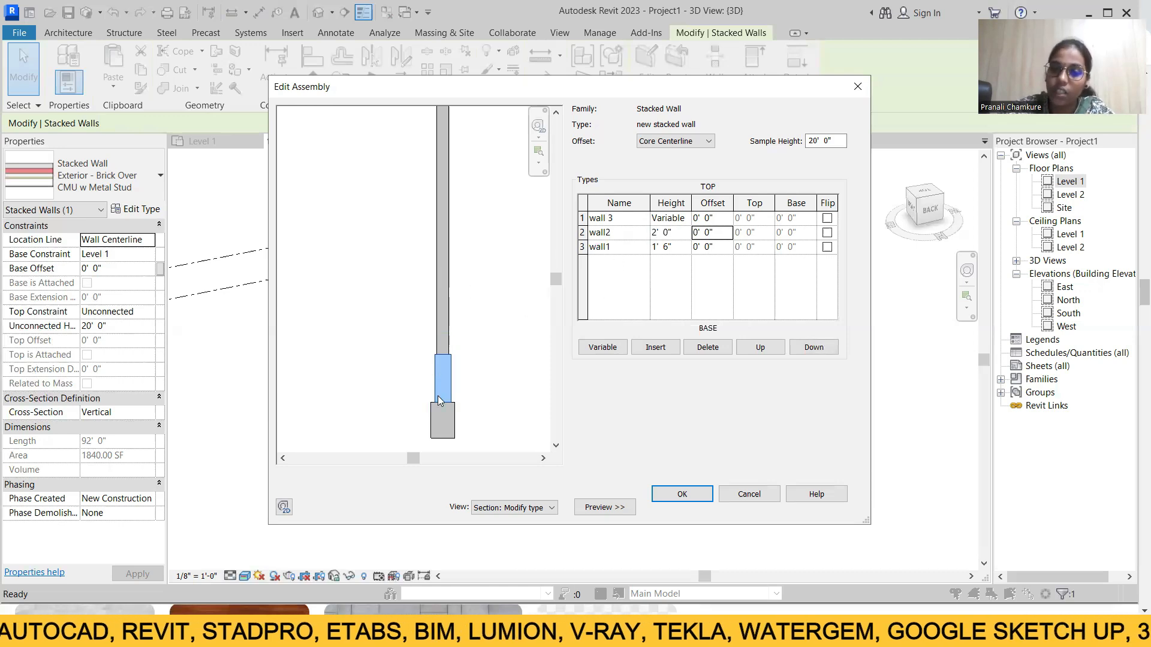
- Accept the new stacked wall assembly and its type properties, applying them to the selected wall, and deselect it
scroll(479, 363, "down", 3)
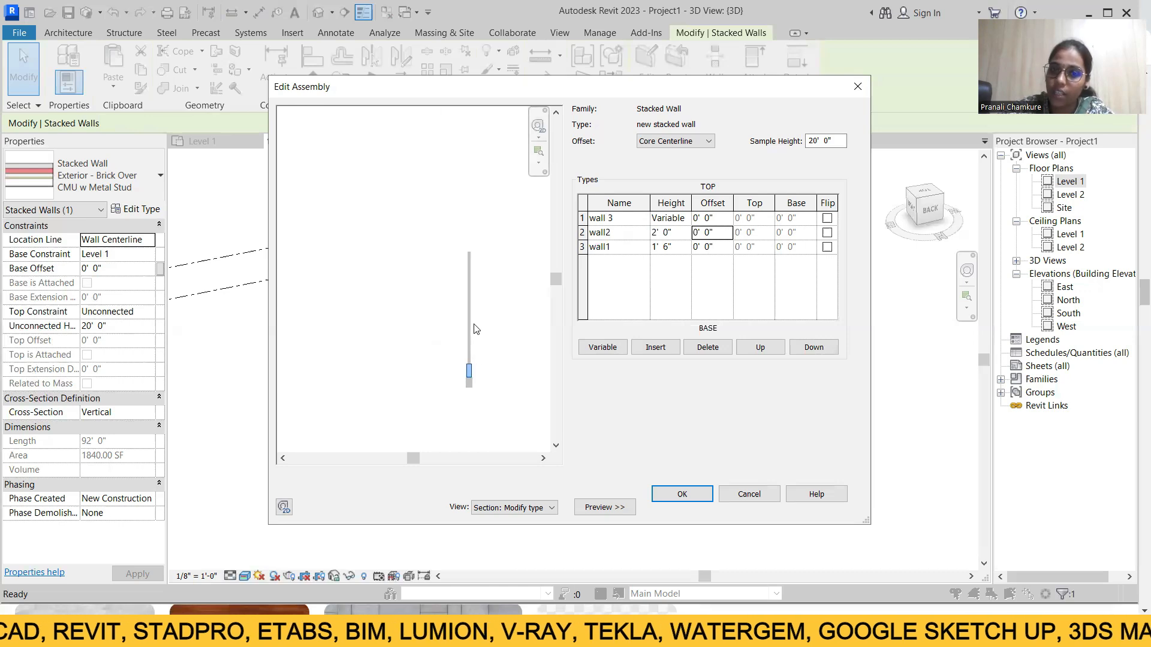
scroll(469, 323, "up", 2)
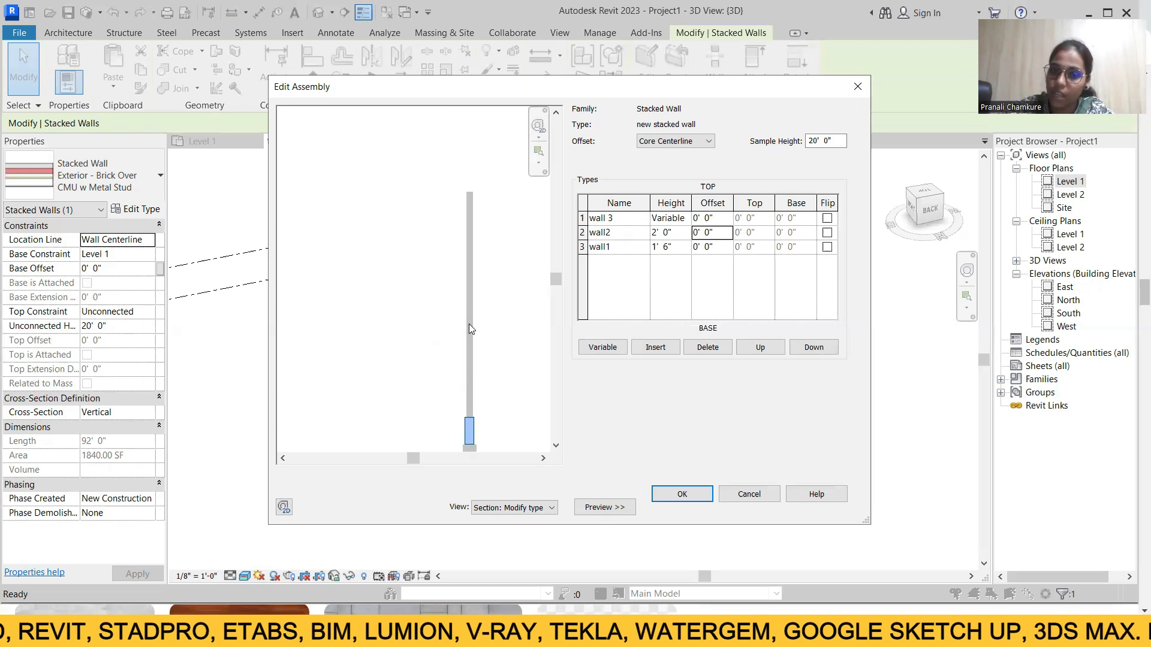
left_click(683, 494)
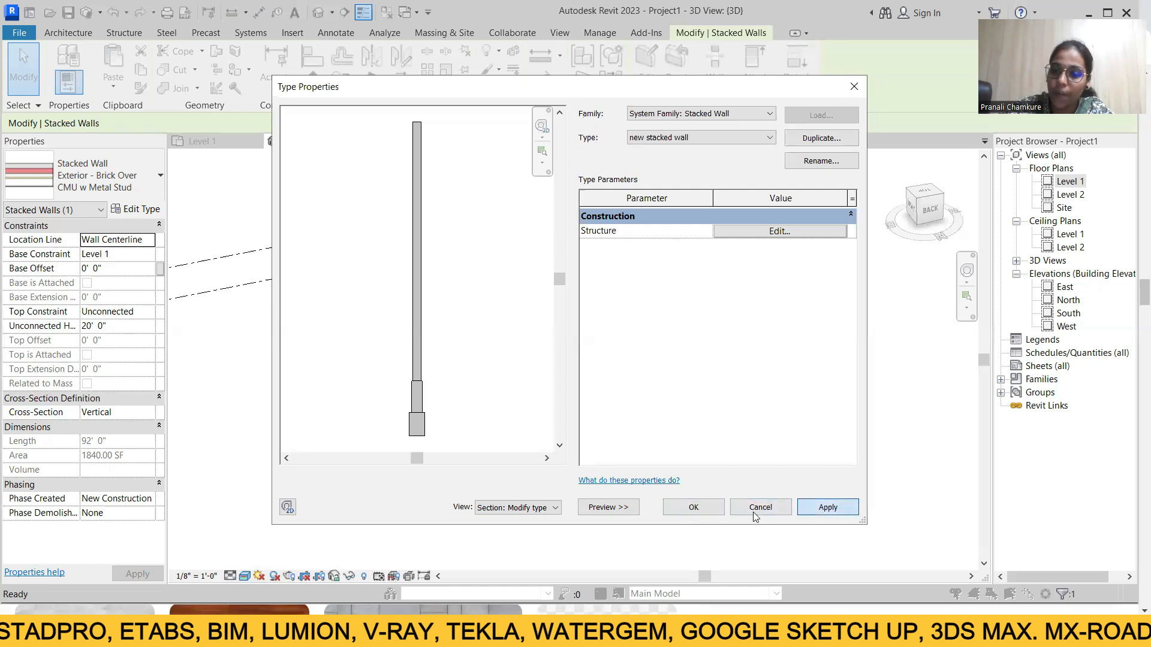
left_click(695, 509)
left_click(327, 434)
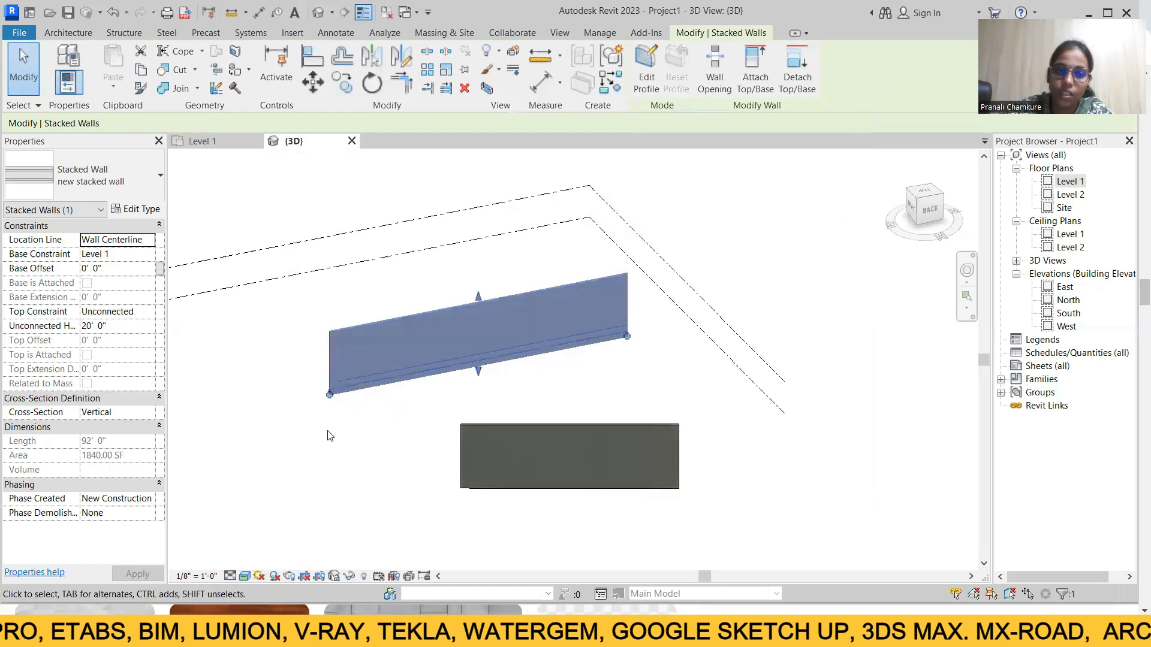
- Examine the stepped end profile at the base of the stacked wall in the 3D view
scroll(336, 399, "up", 5)
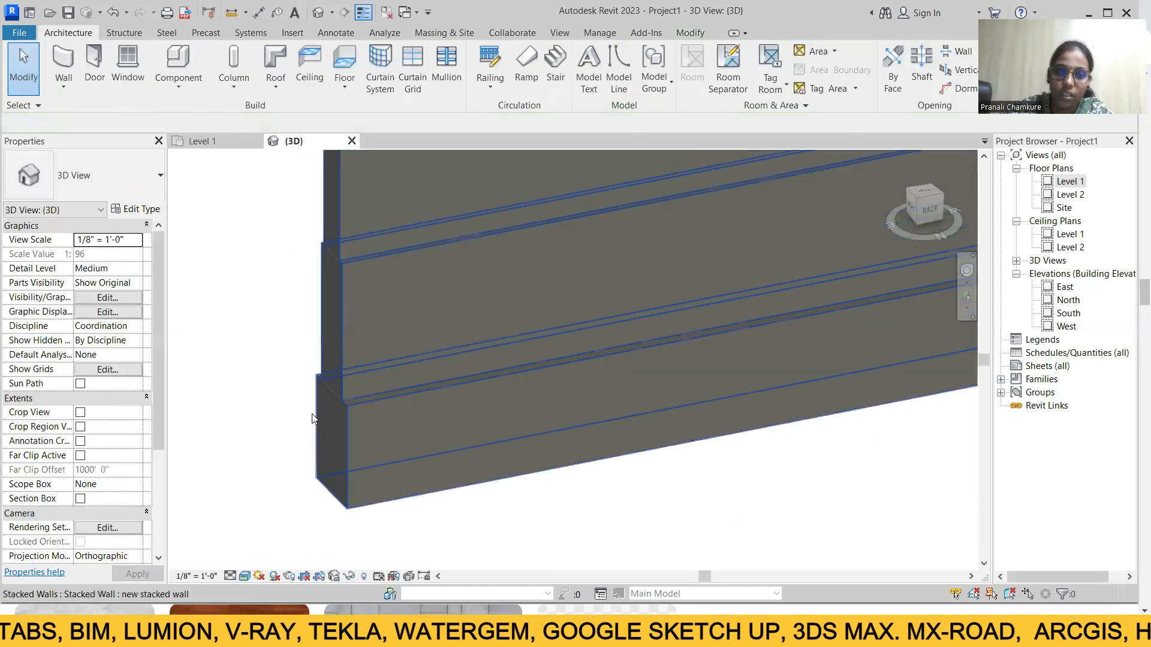
middle_click_drag(257, 373, 363, 289, "shift")
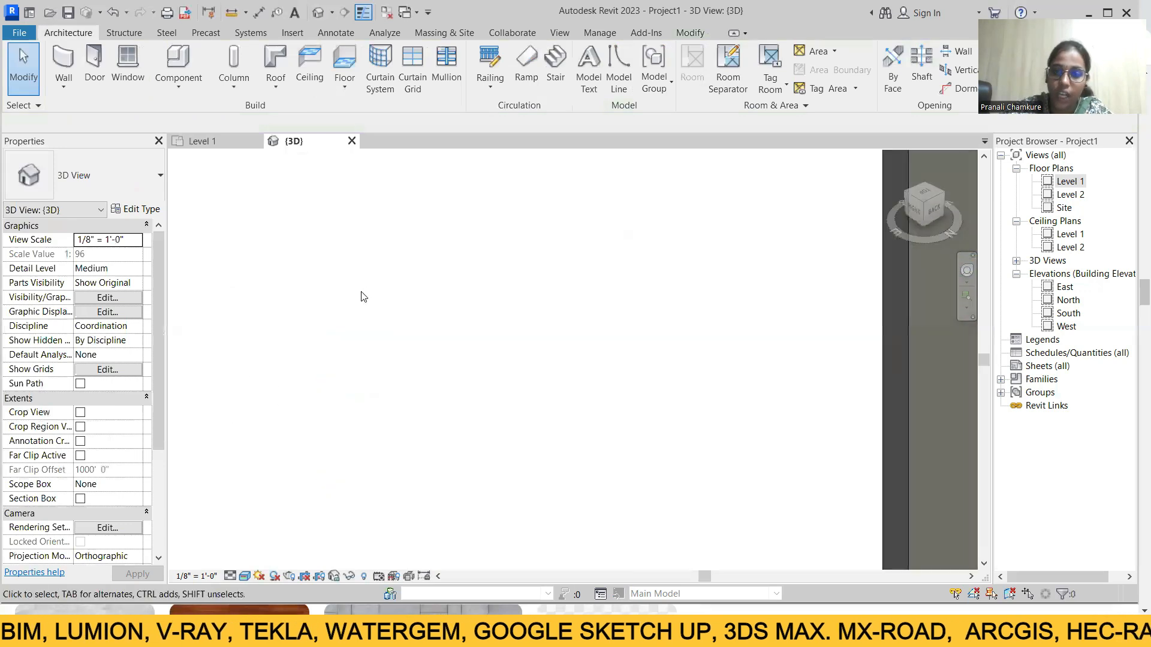
scroll(361, 293, "down", 5)
scroll(540, 398, "up", 4)
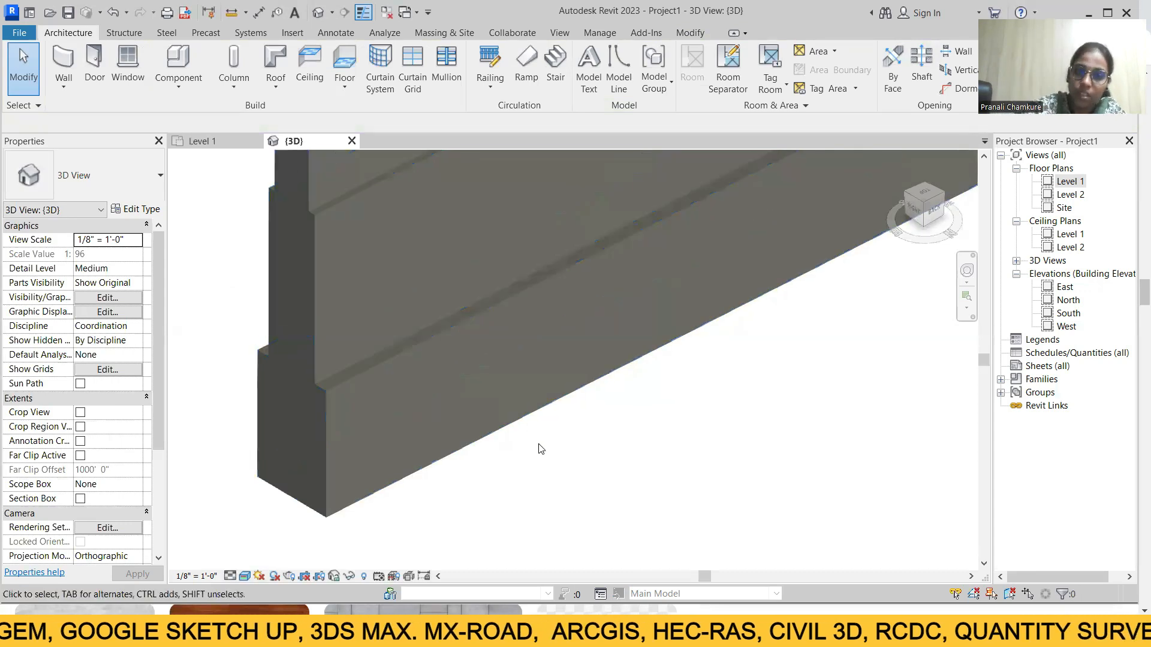
scroll(539, 451, "down", 3)
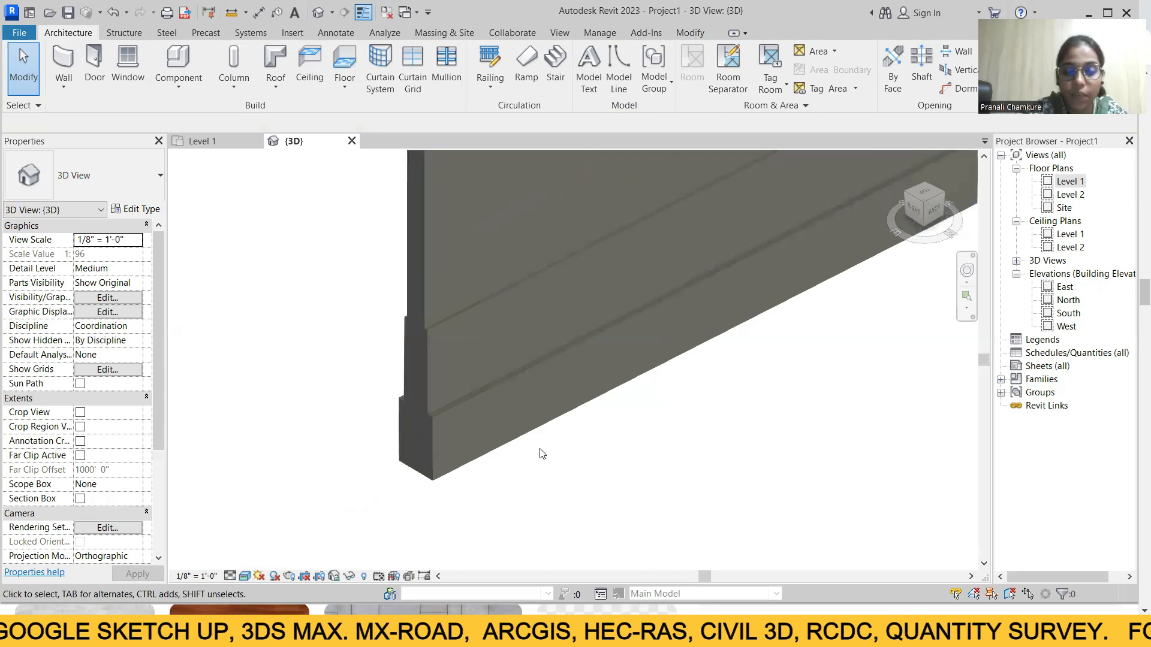
scroll(513, 491, "up", 2)
scroll(498, 432, "down", 4)
scroll(494, 416, "up", 4)
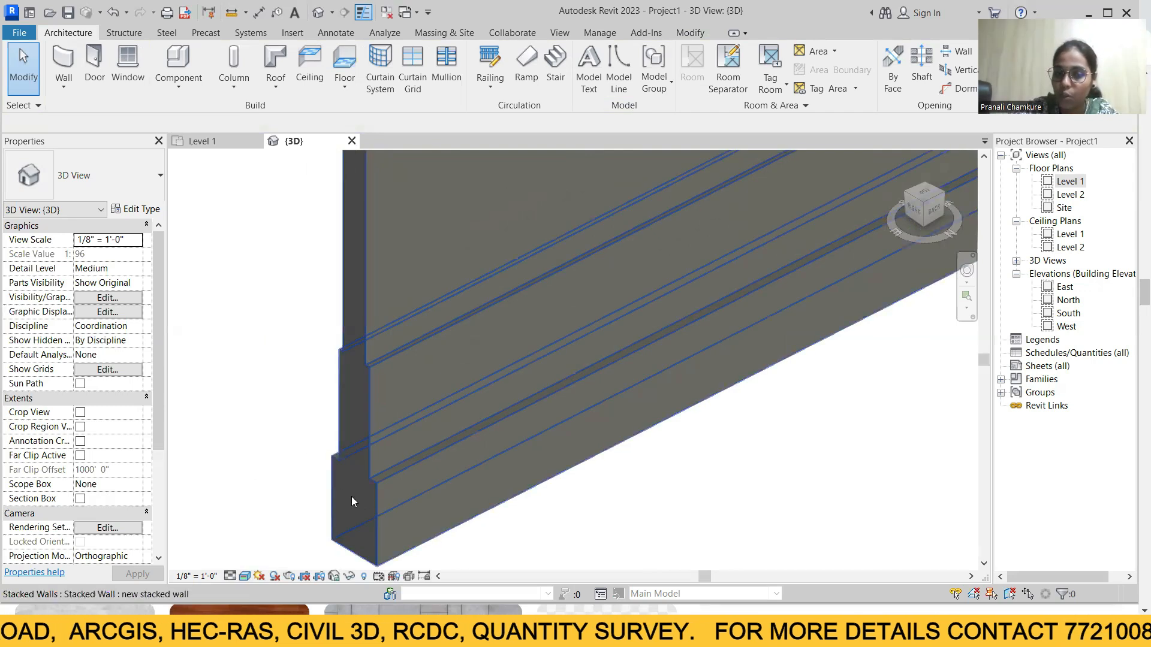
- Change the new stacked wall type's assembly offset to Core Face: Interior and apply it to the wall
left_click(375, 371)
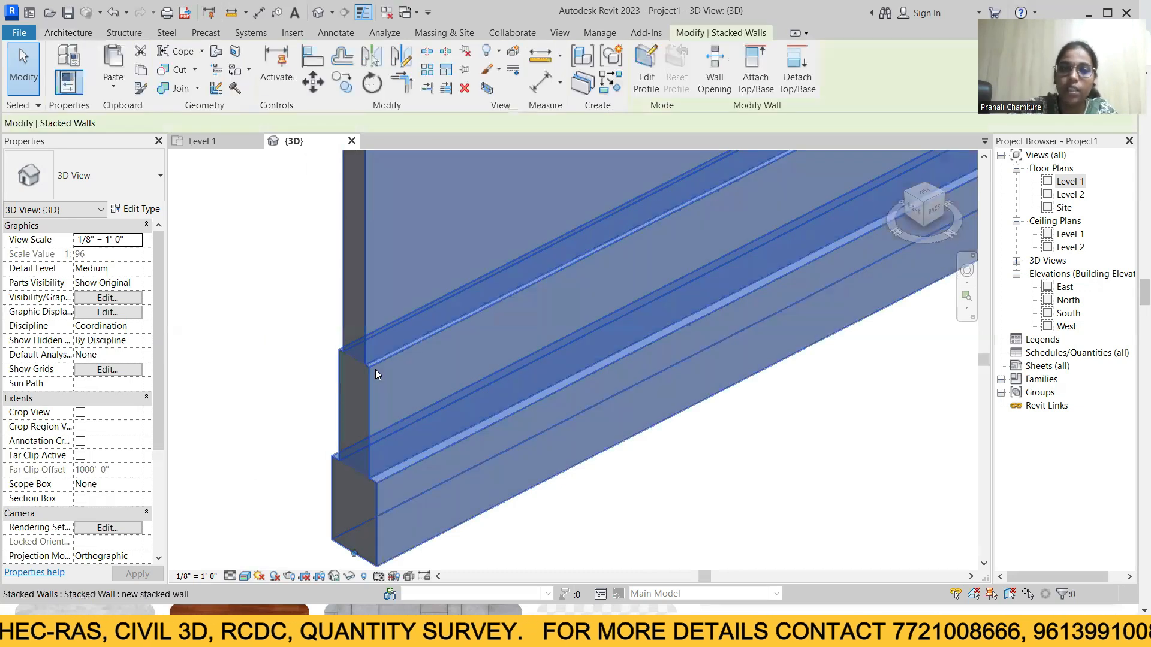
left_click(153, 210)
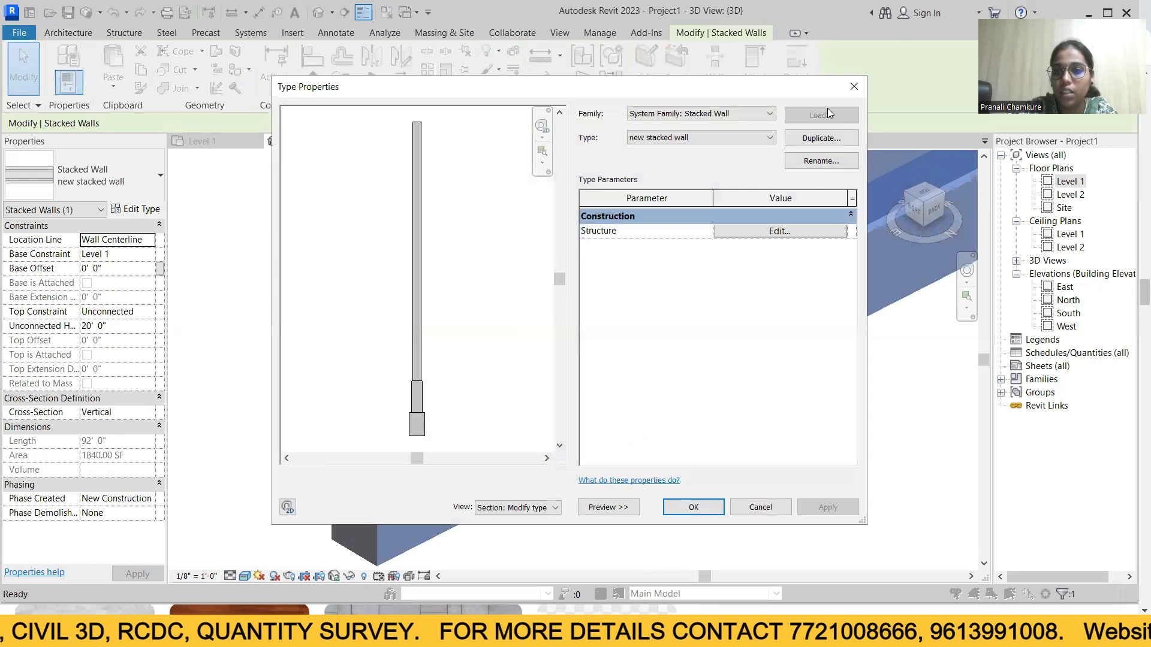
left_click(779, 232)
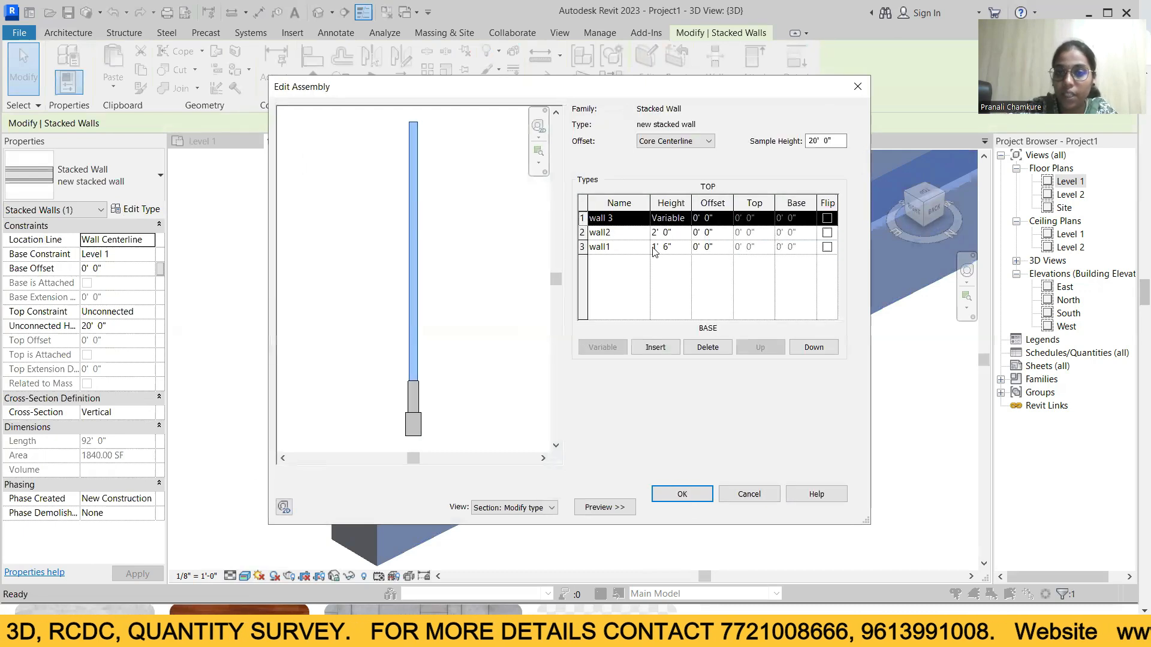
left_click(708, 144)
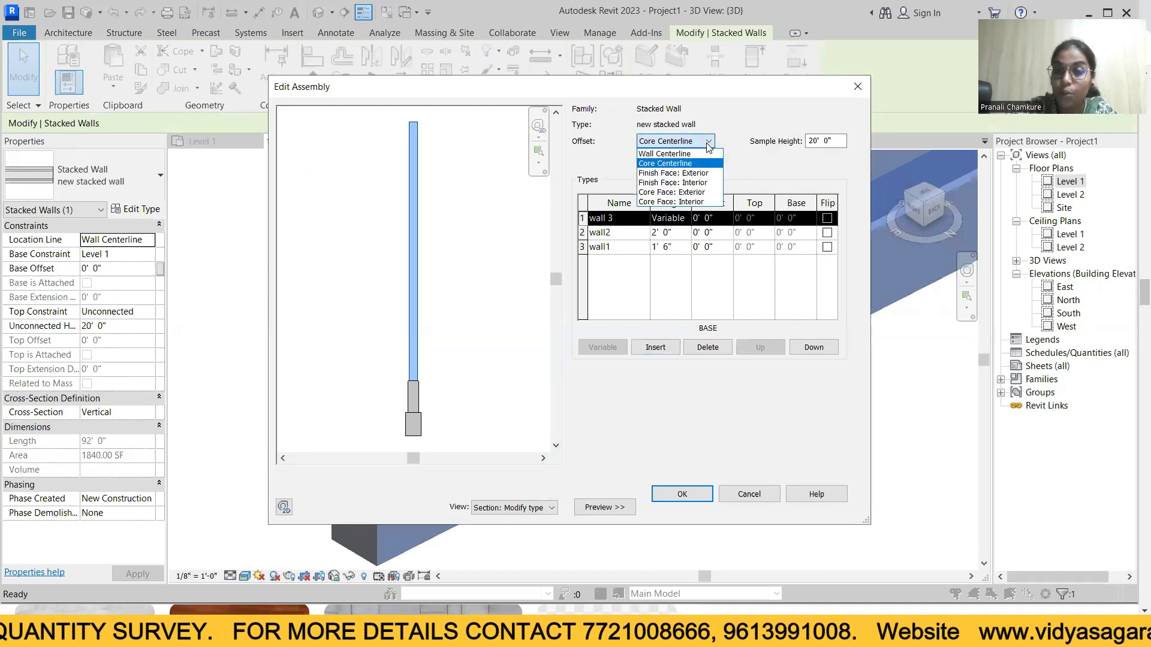
left_click(691, 203)
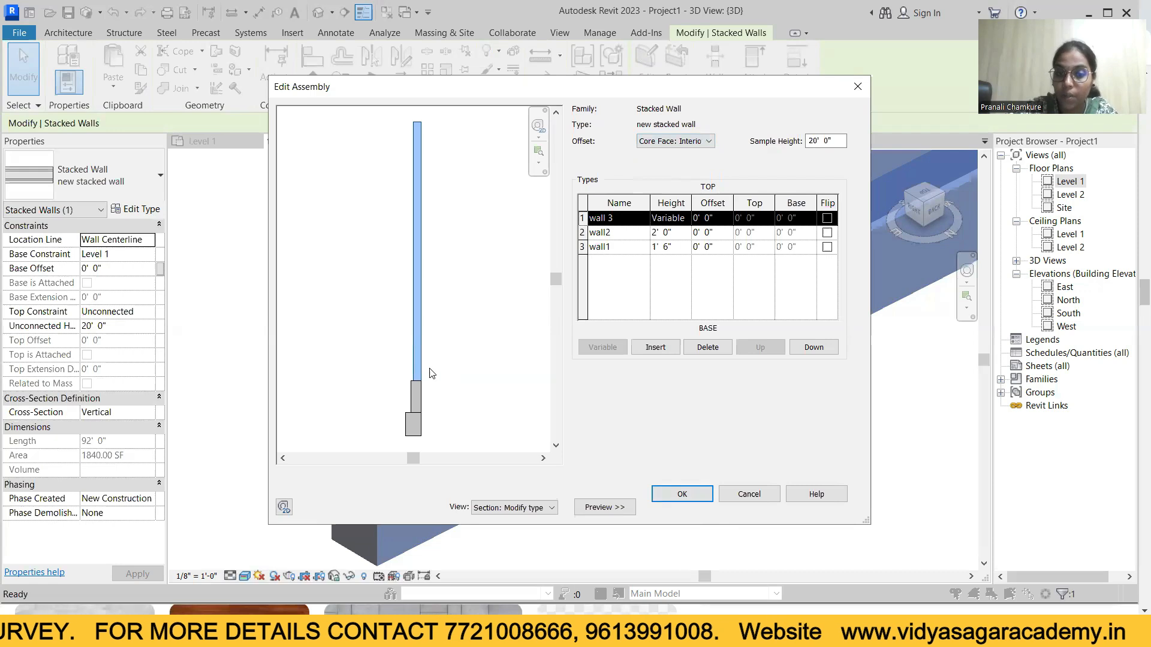
left_click(681, 496)
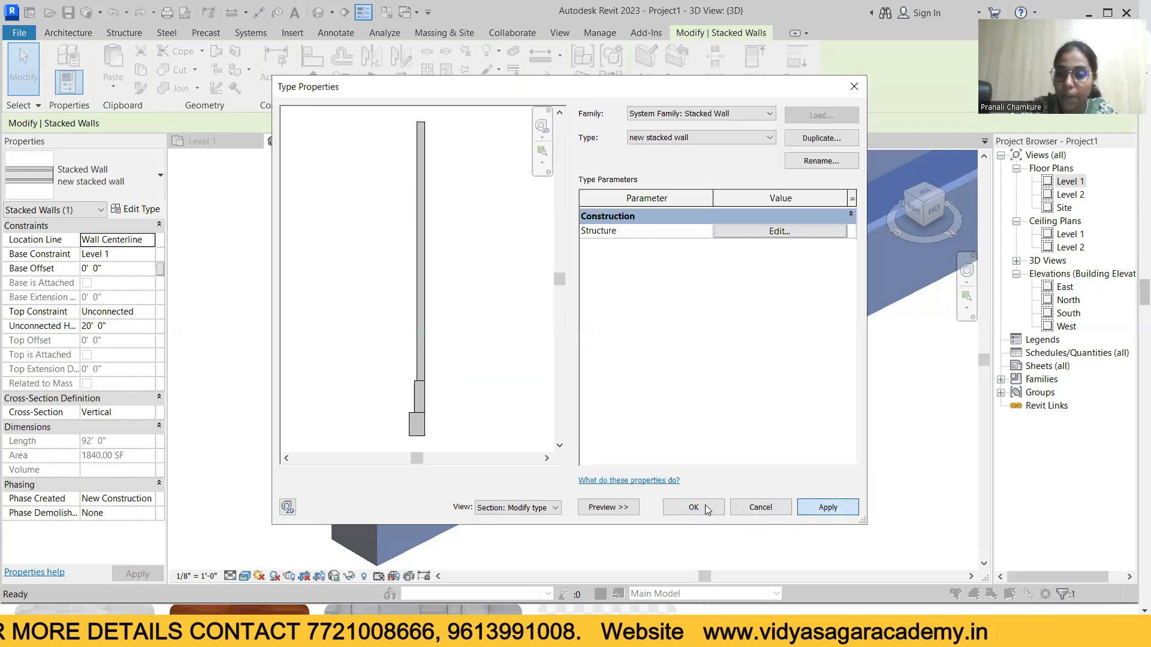
left_click(693, 508)
left_click(300, 392)
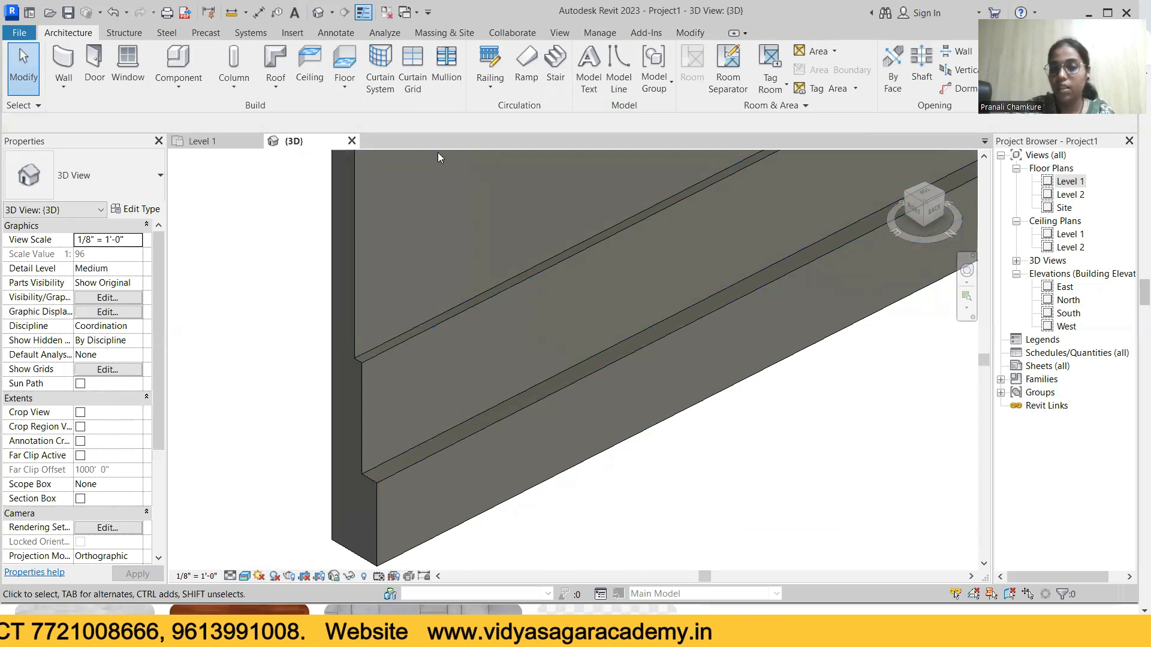
- Start an architectural wall and duplicate the 9" wall type under the name "wall base"
scroll(447, 290, "down", 5)
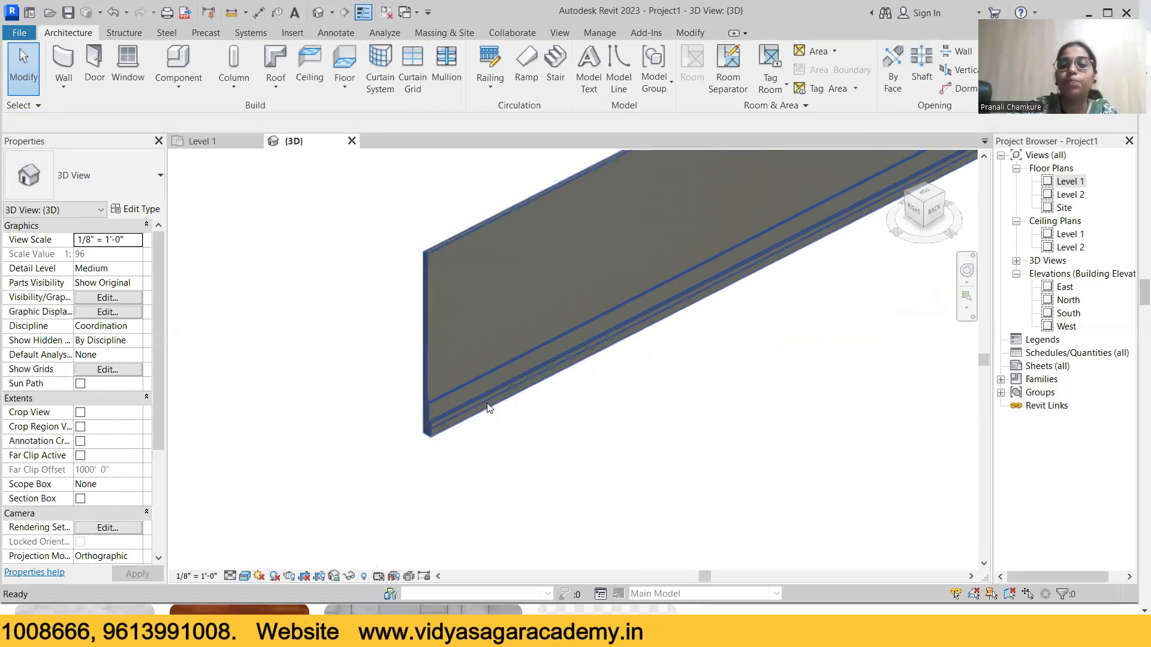
scroll(488, 408, "down", 4)
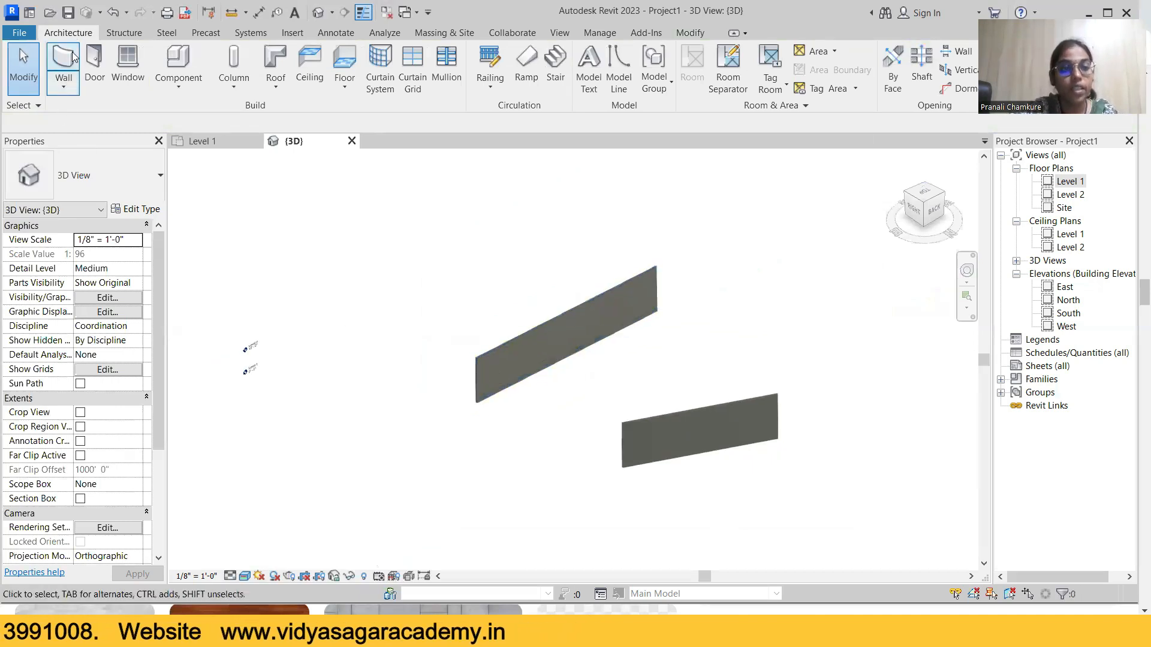
left_click(71, 90)
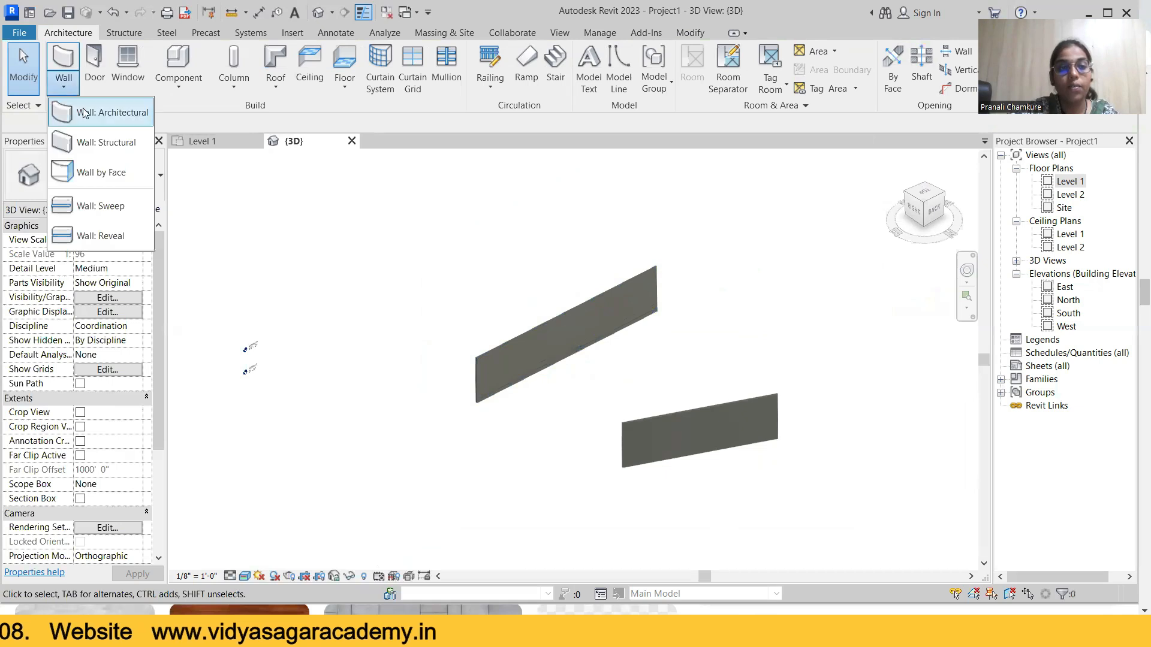
left_click(90, 115)
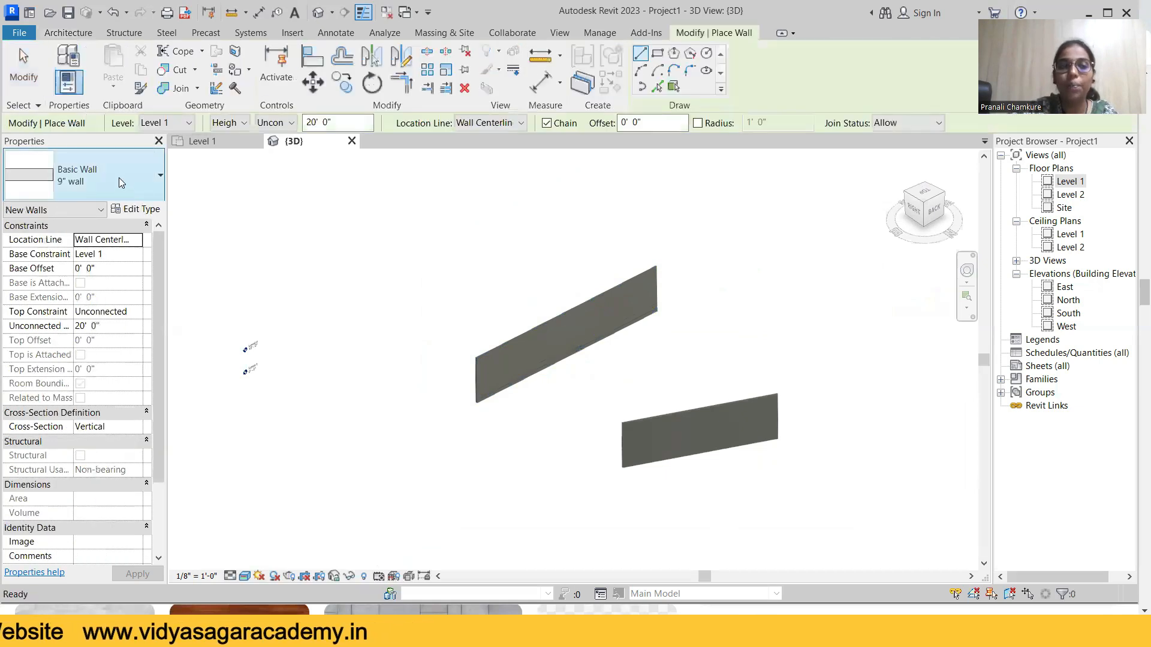
left_click(140, 211)
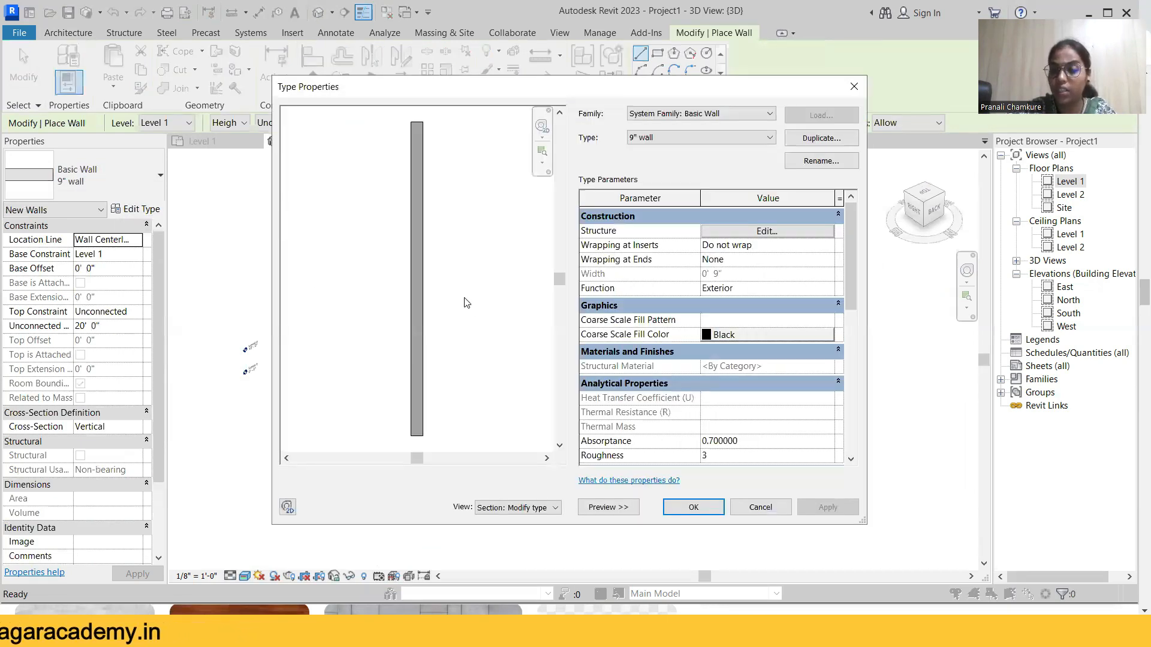
left_click(821, 138)
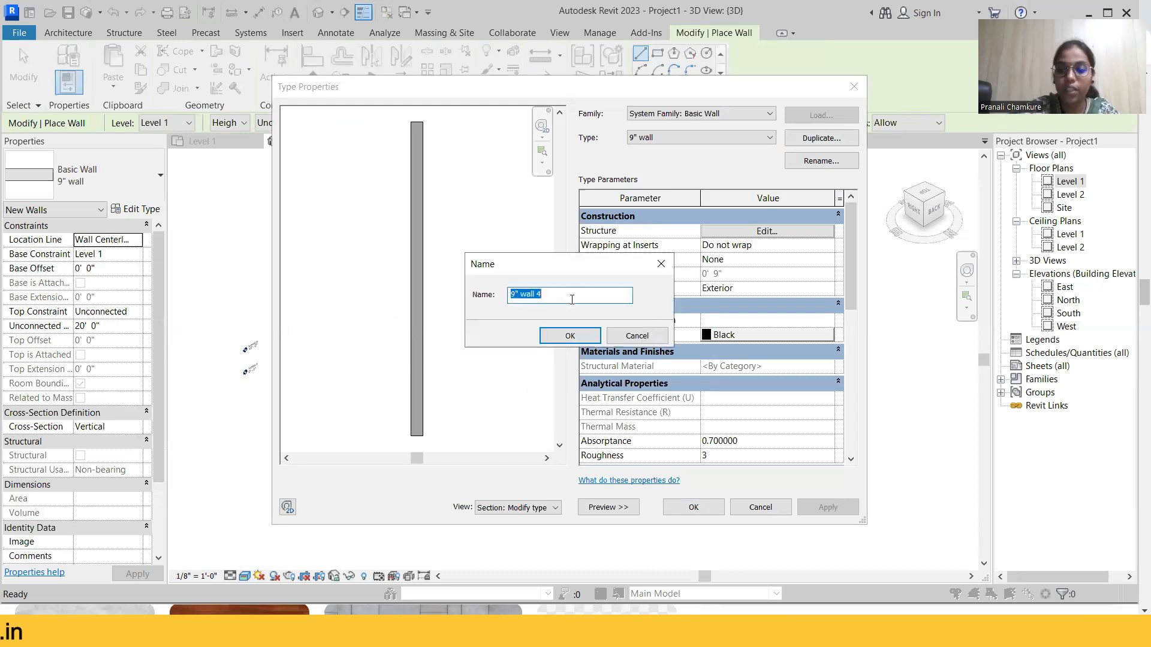
key("BackSpace")
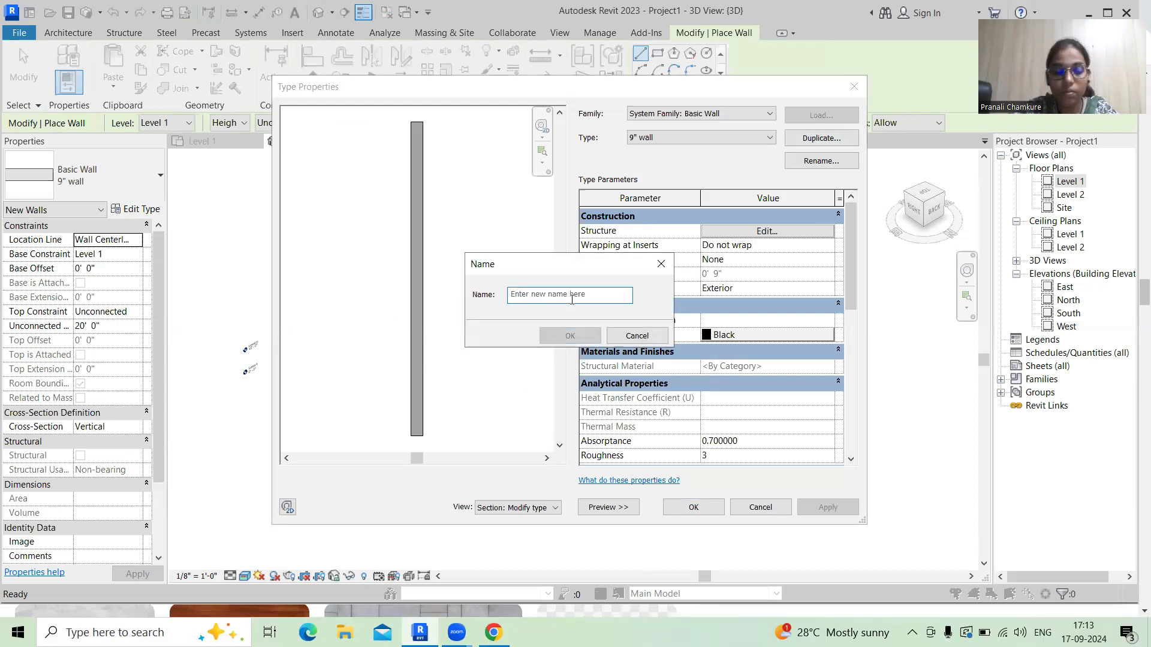
type("W")
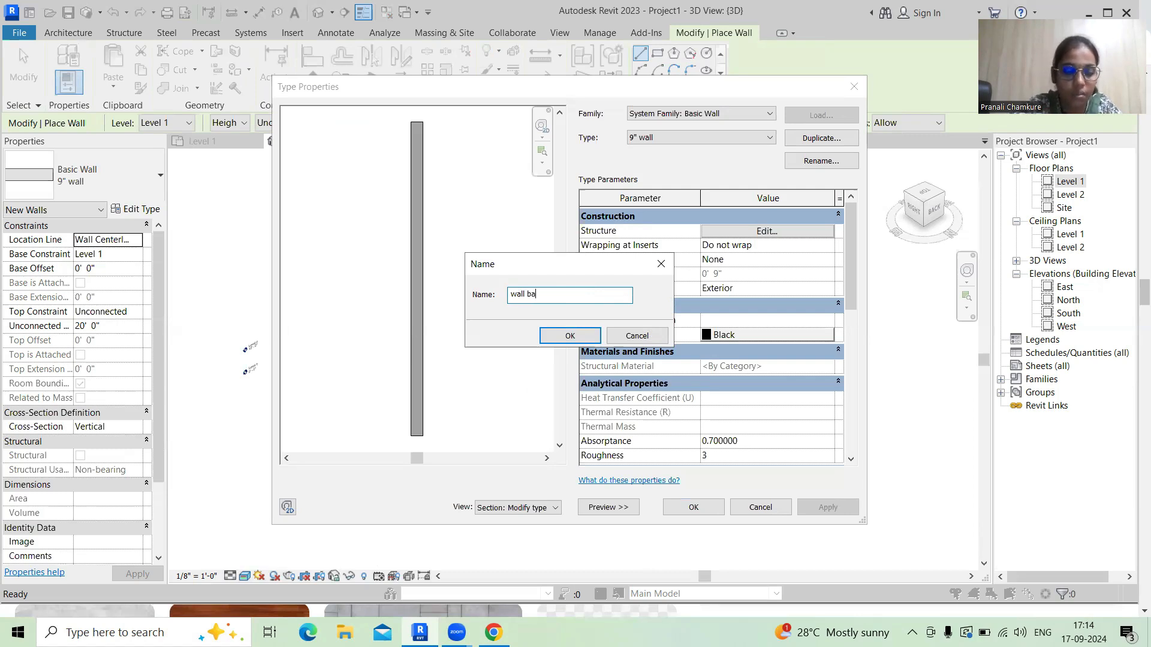
left_click(570, 336)
- Set the thickness of the wall base type's structure layer to 0' 10"
left_click(790, 232)
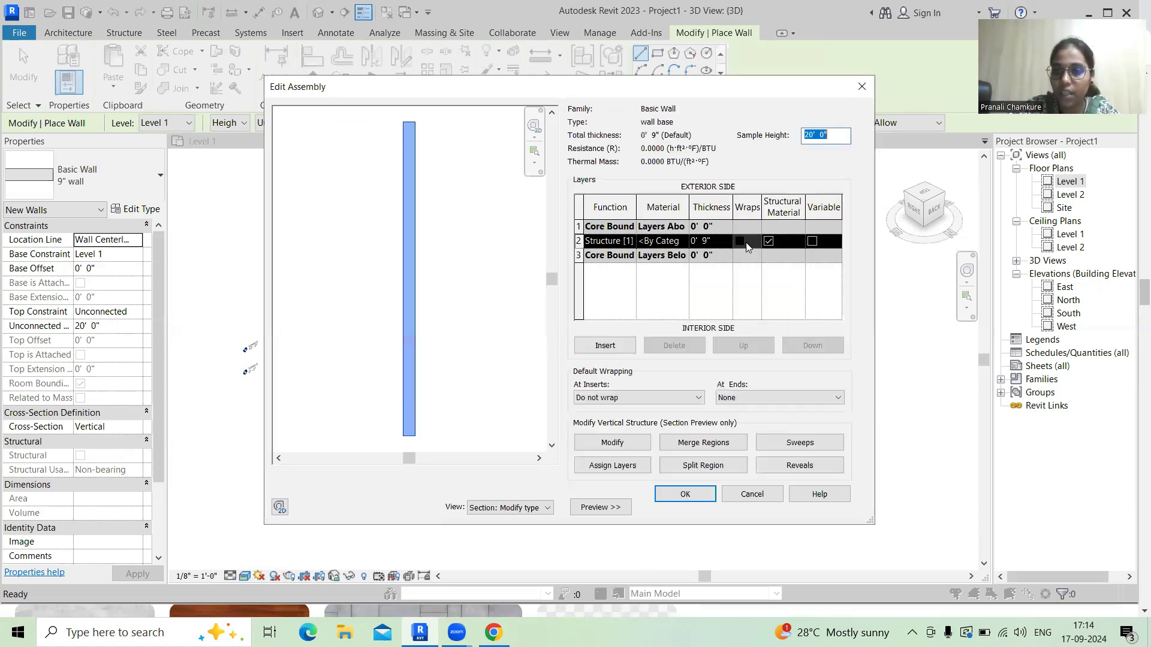
left_click(706, 241)
double_click(703, 242)
left_click_drag(703, 242, 692, 242)
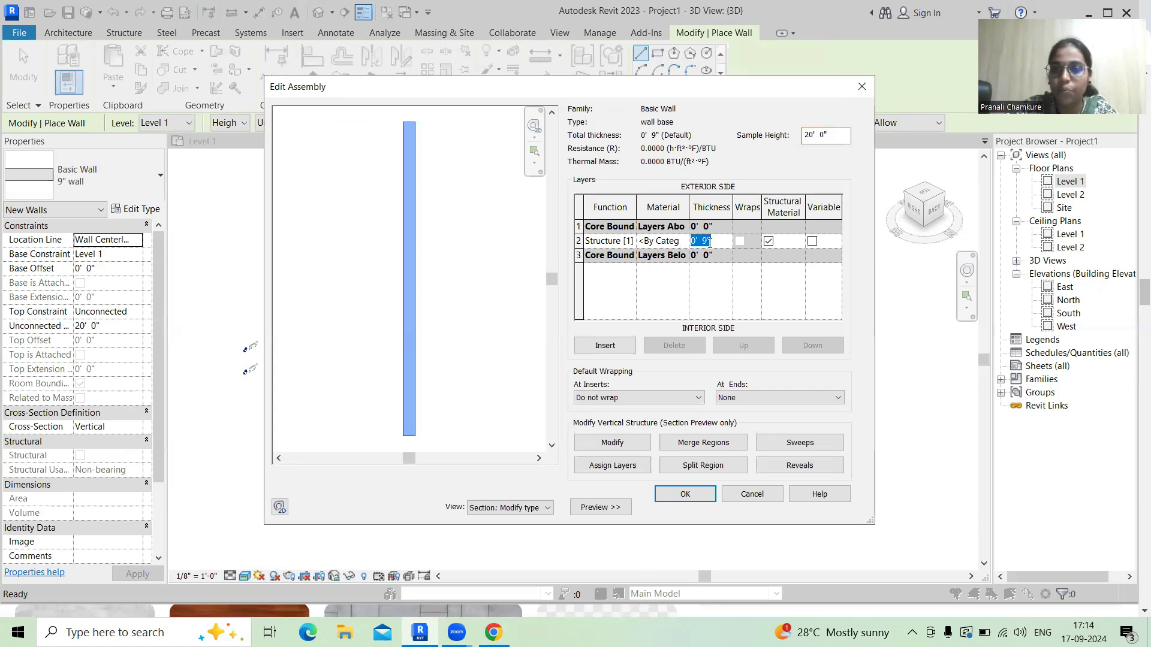
type("10")
key("Tab")
- Assign Concrete, Cast-in-Place gray as the material of the wall base type's structure layer
left_click(663, 241)
left_click(683, 240)
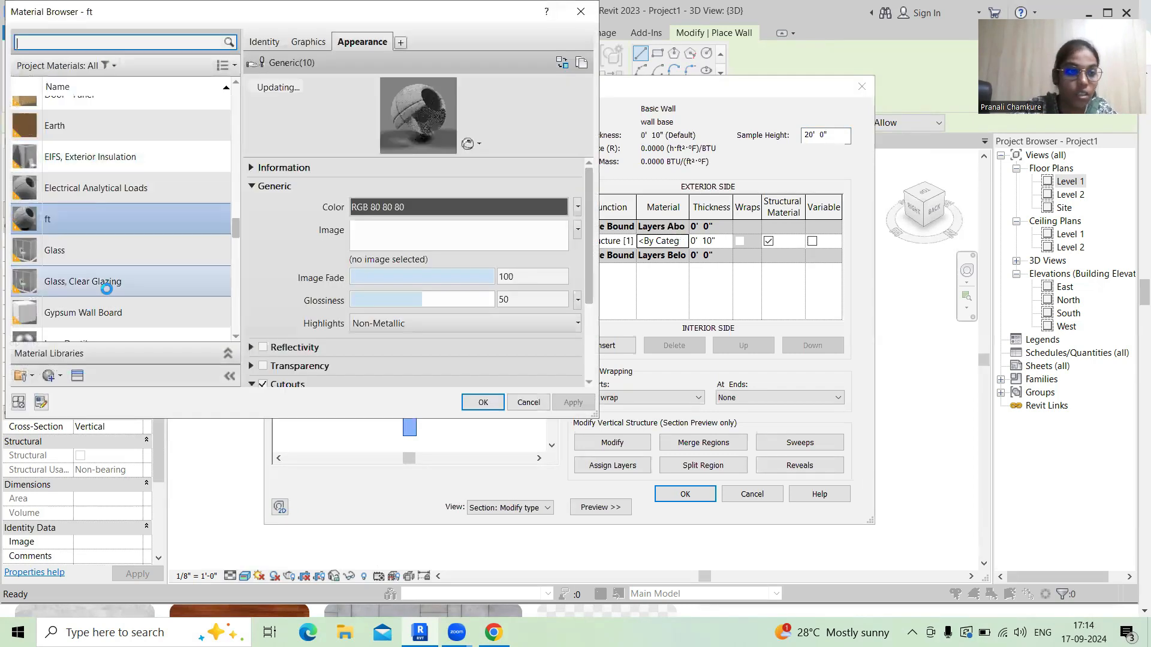
scroll(99, 286, "down", 8)
scroll(97, 289, "down", 6)
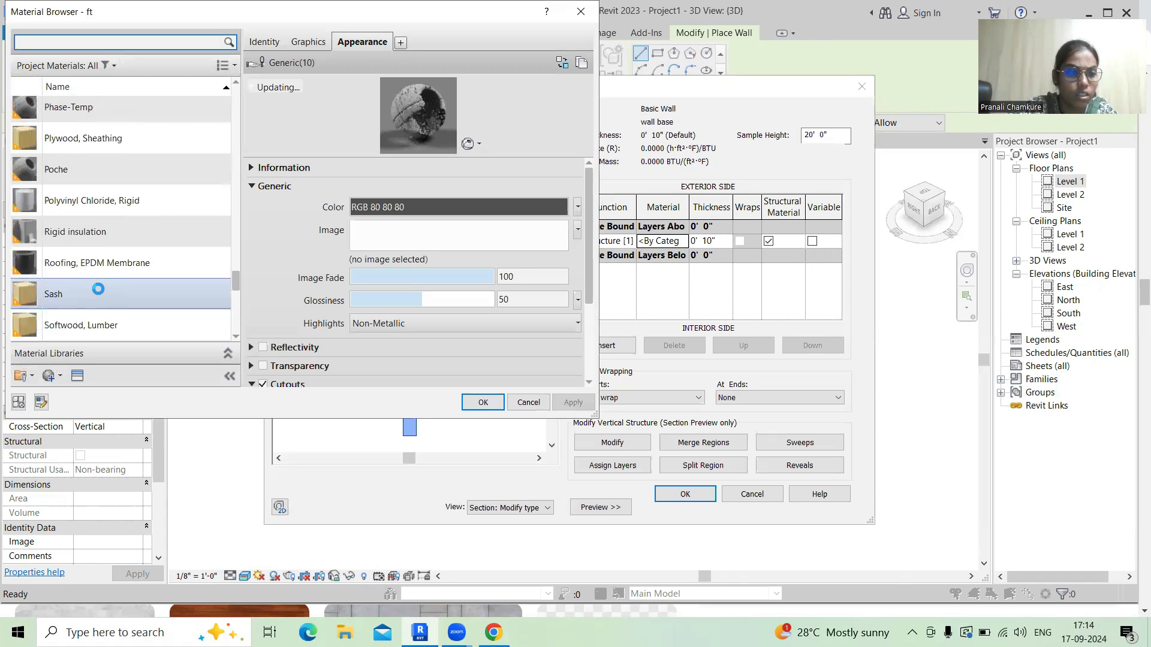
scroll(98, 288, "up", 15)
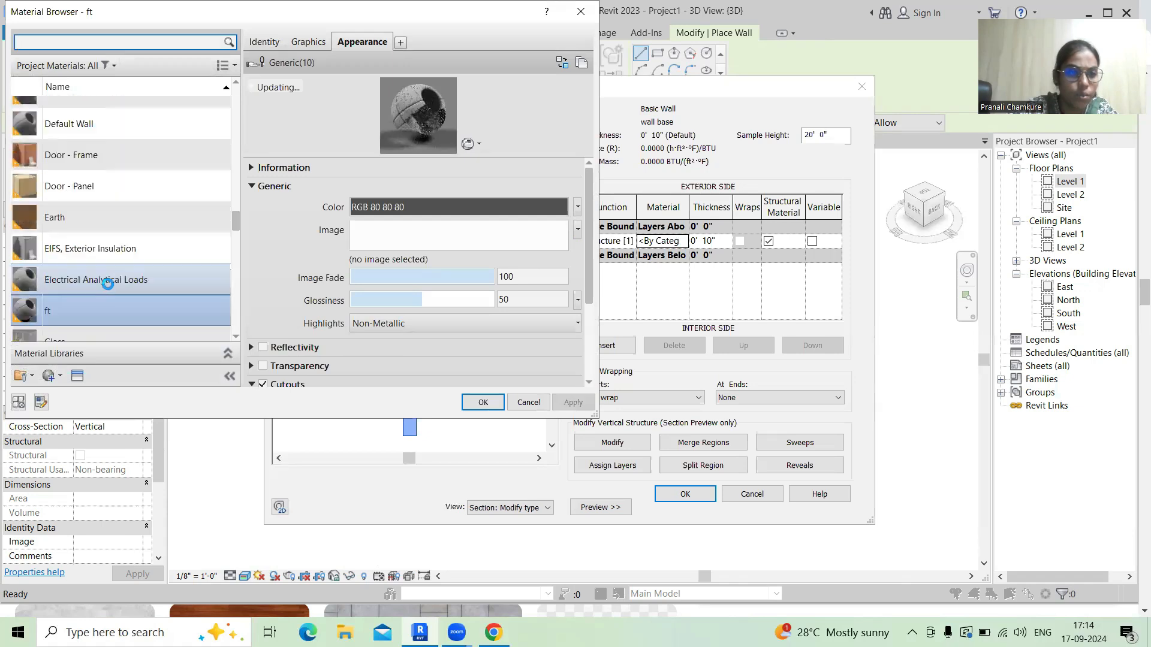
scroll(108, 284, "up", 5)
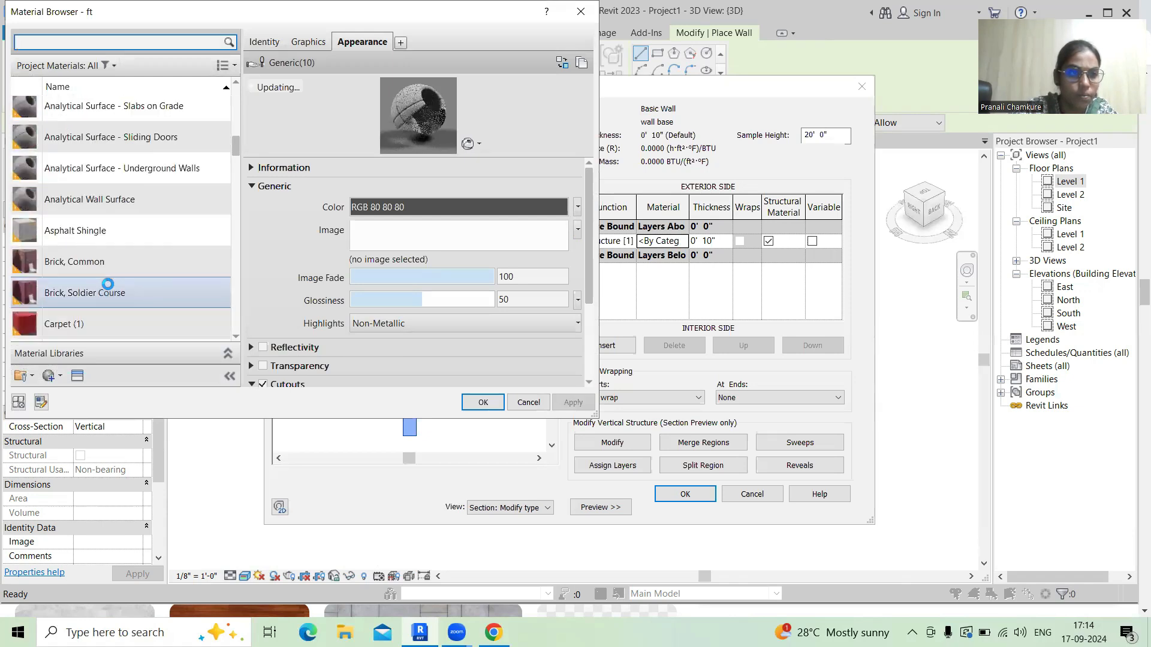
scroll(108, 284, "up", 4)
scroll(110, 283, "down", 4)
scroll(111, 283, "down", 3)
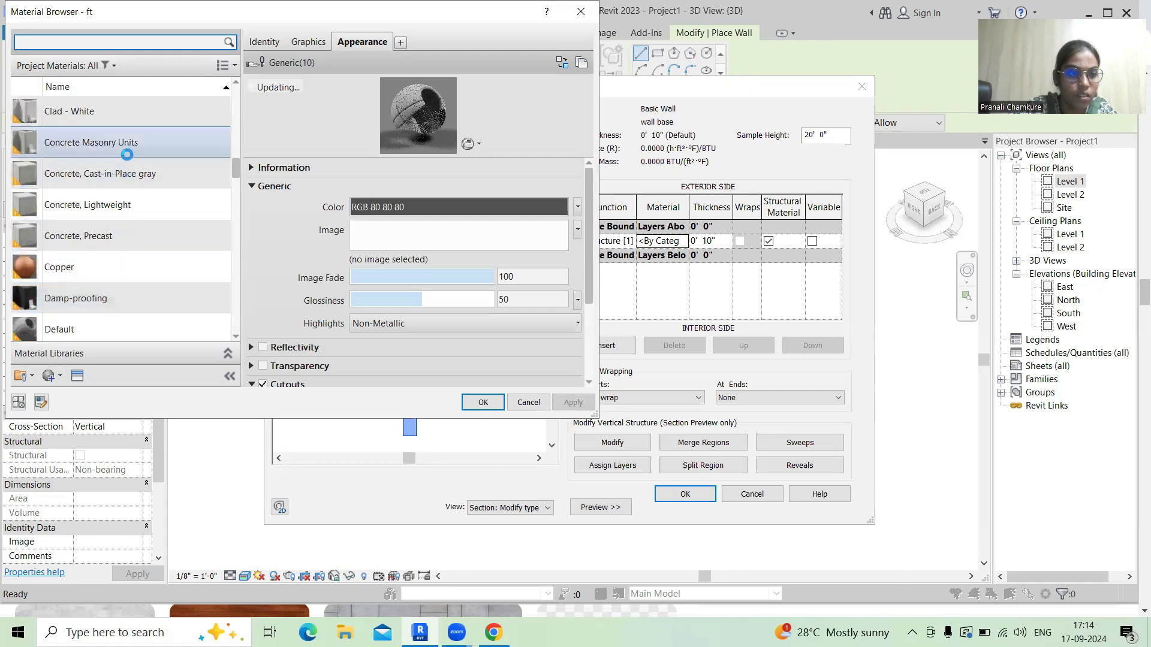
left_click(123, 173)
key("Return")
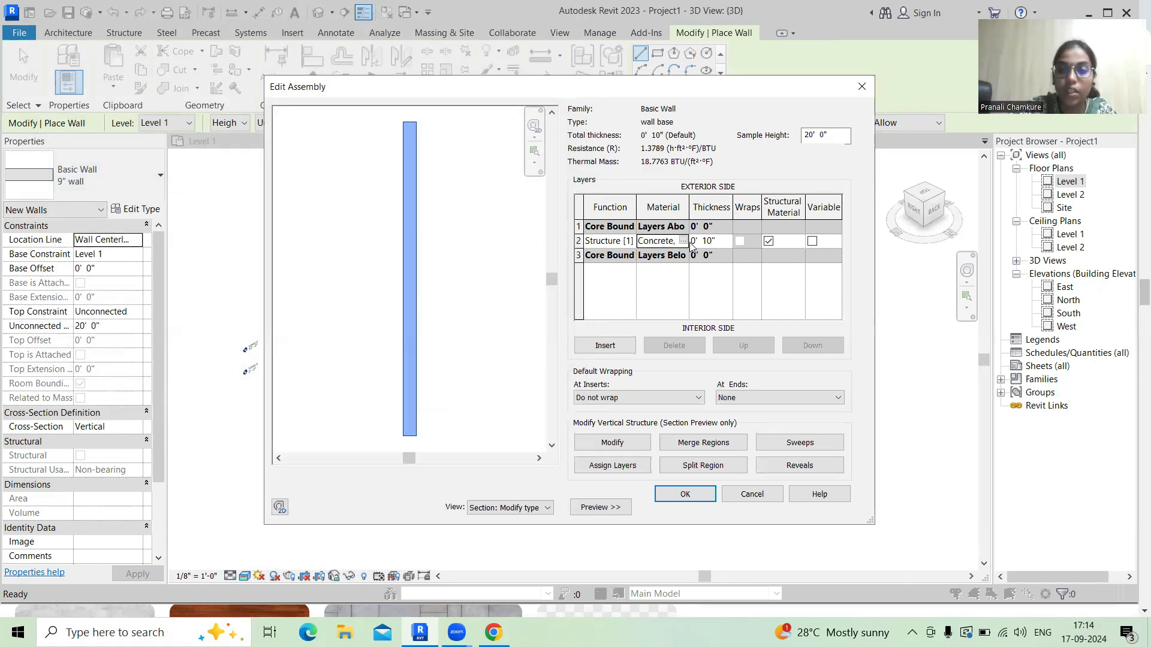
- Change the wall base structure layer's material to Concrete Masonry Units and accept the assembly
left_click(683, 241)
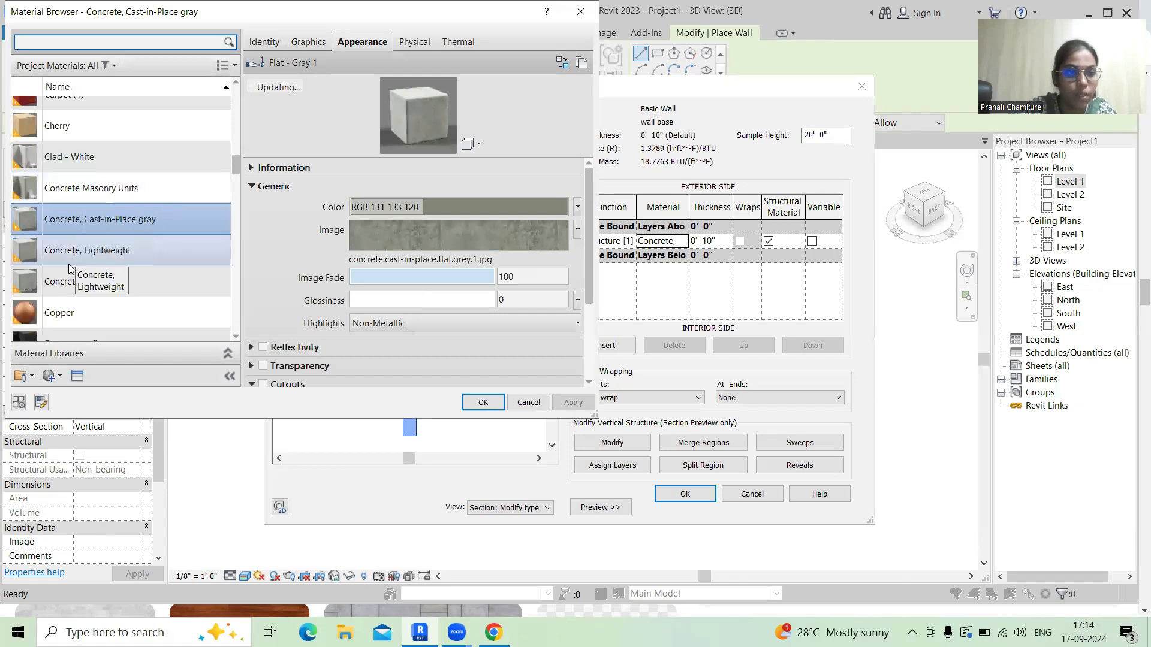
scroll(68, 268, "down", 4)
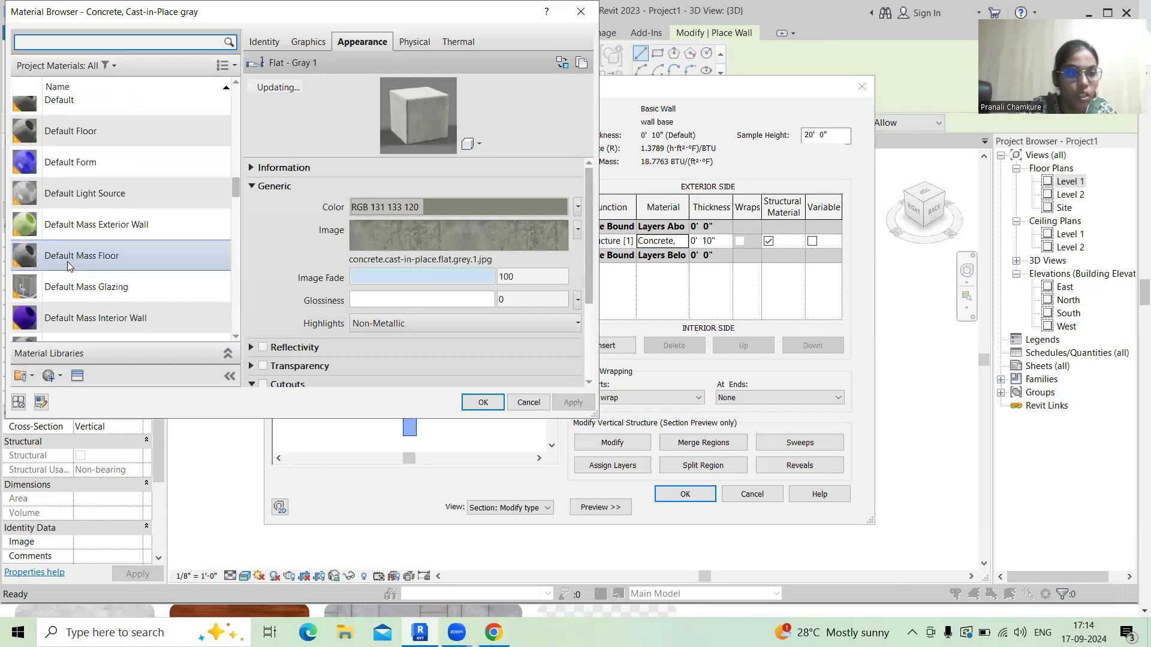
scroll(68, 266, "down", 2)
scroll(68, 266, "up", 6)
scroll(67, 261, "down", 2)
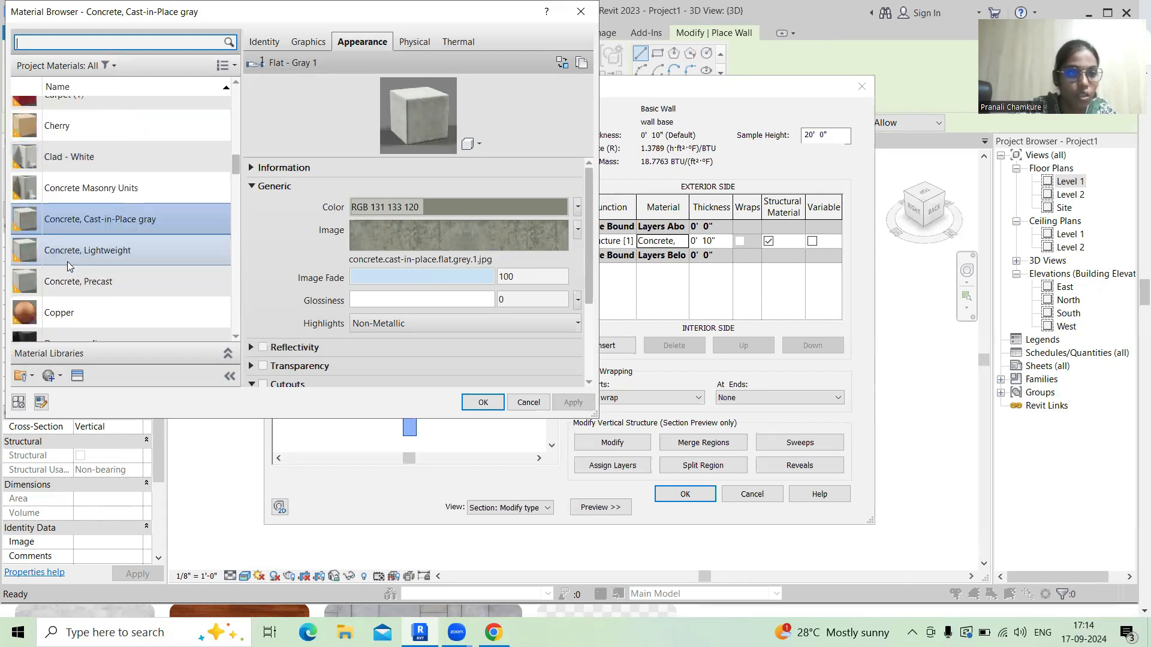
left_click(70, 161)
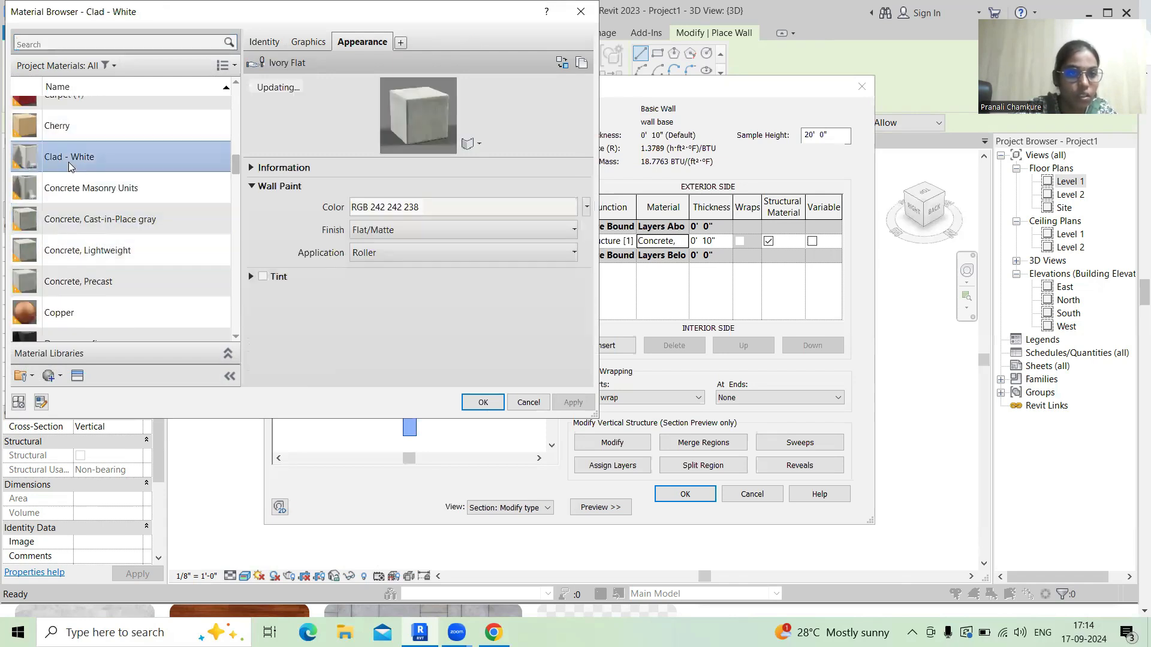
left_click(79, 192)
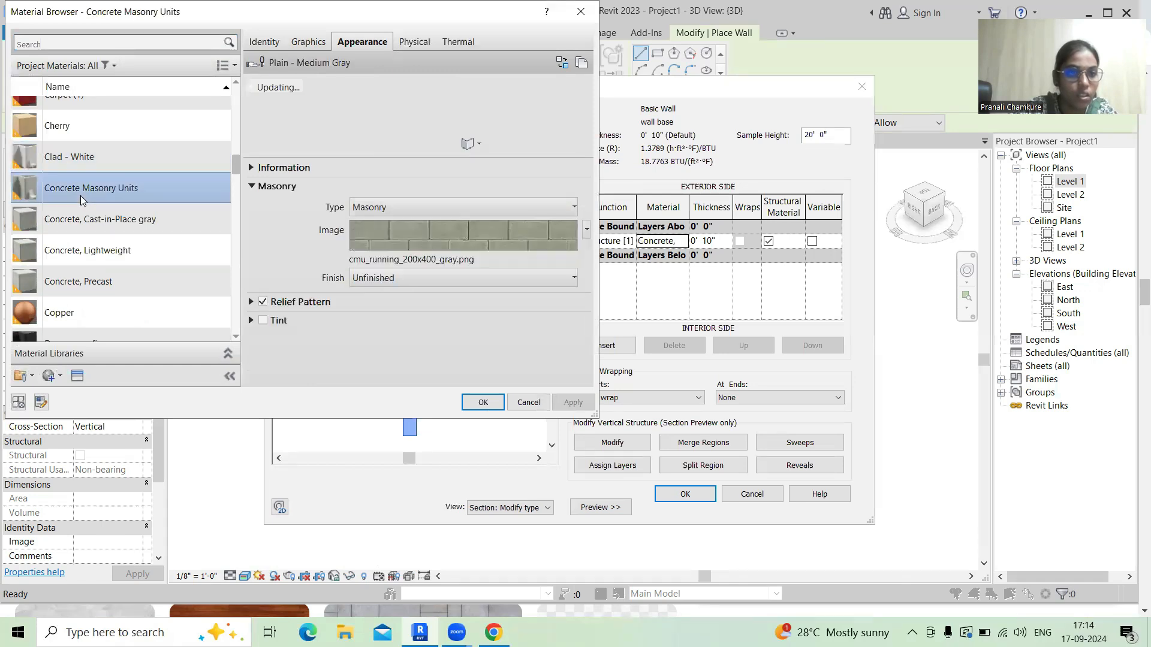
left_click(483, 402)
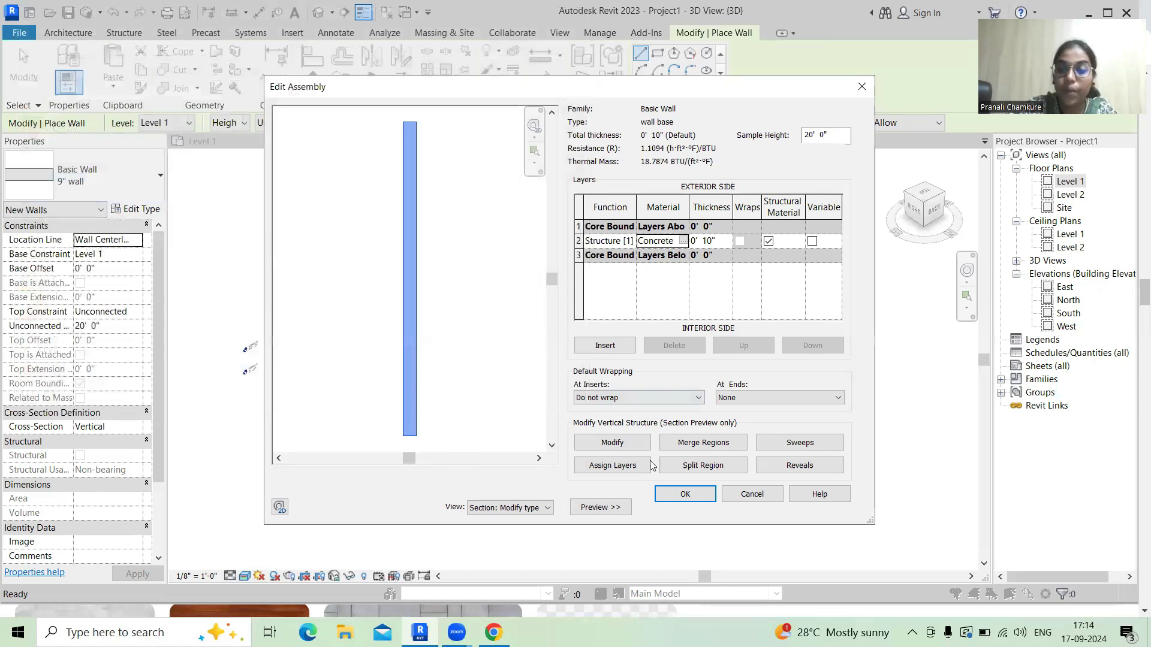
left_click(683, 495)
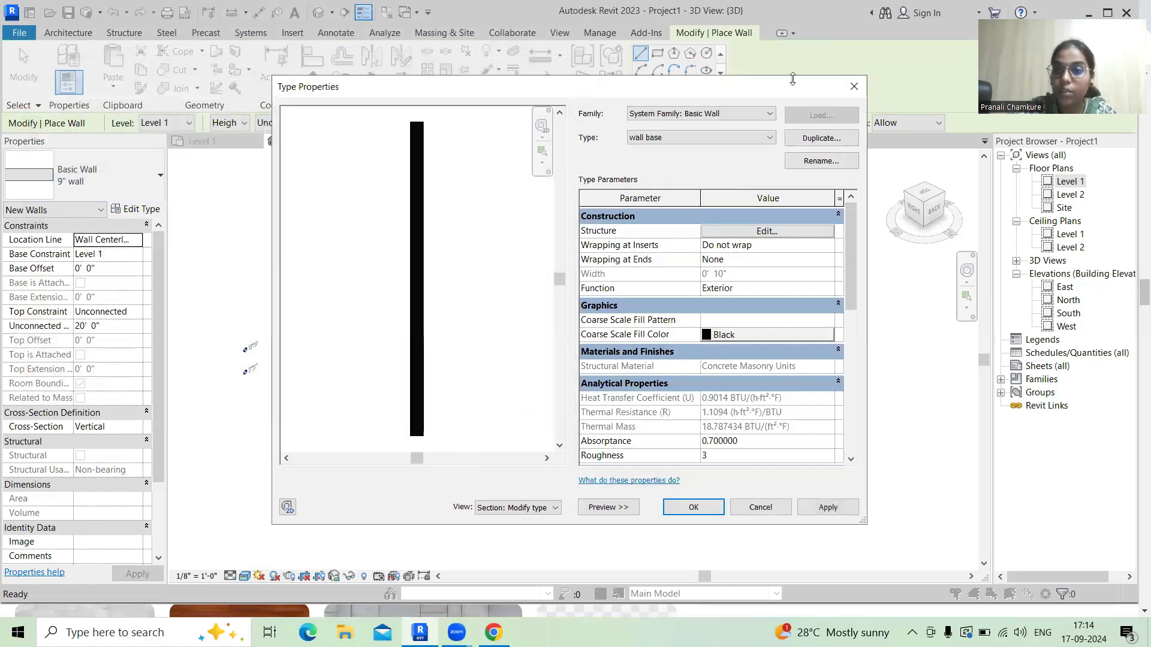
- Duplicate the wall base type as "wall base 2" and set its structure layer thickness to 0' 6"
left_click(821, 138)
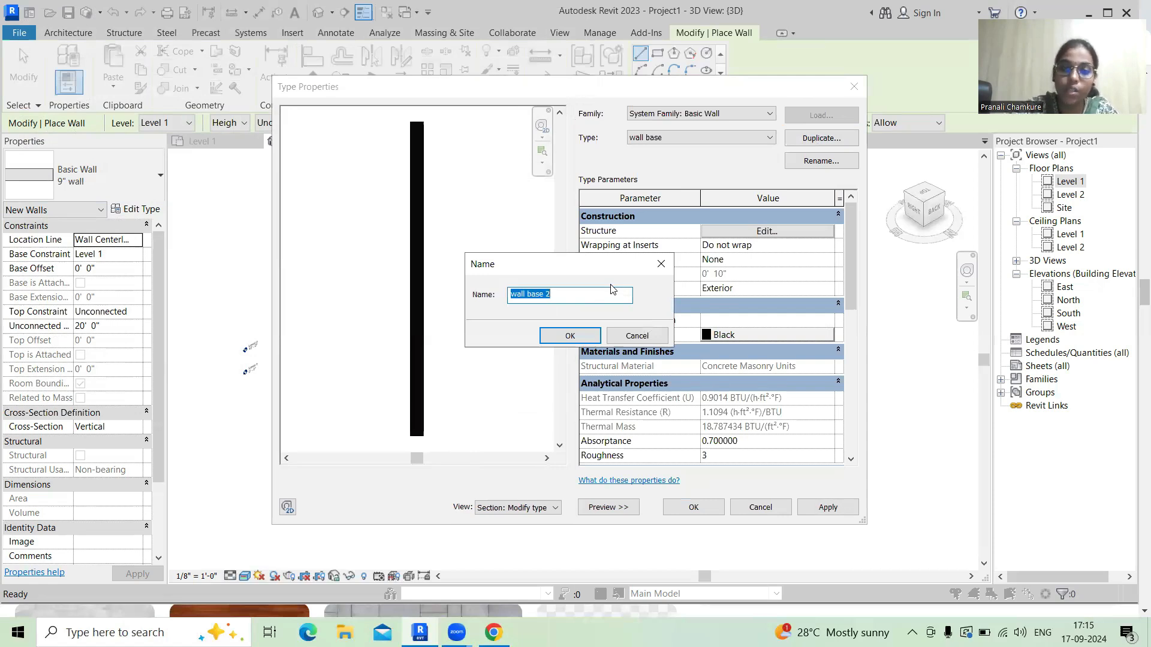
left_click(570, 336)
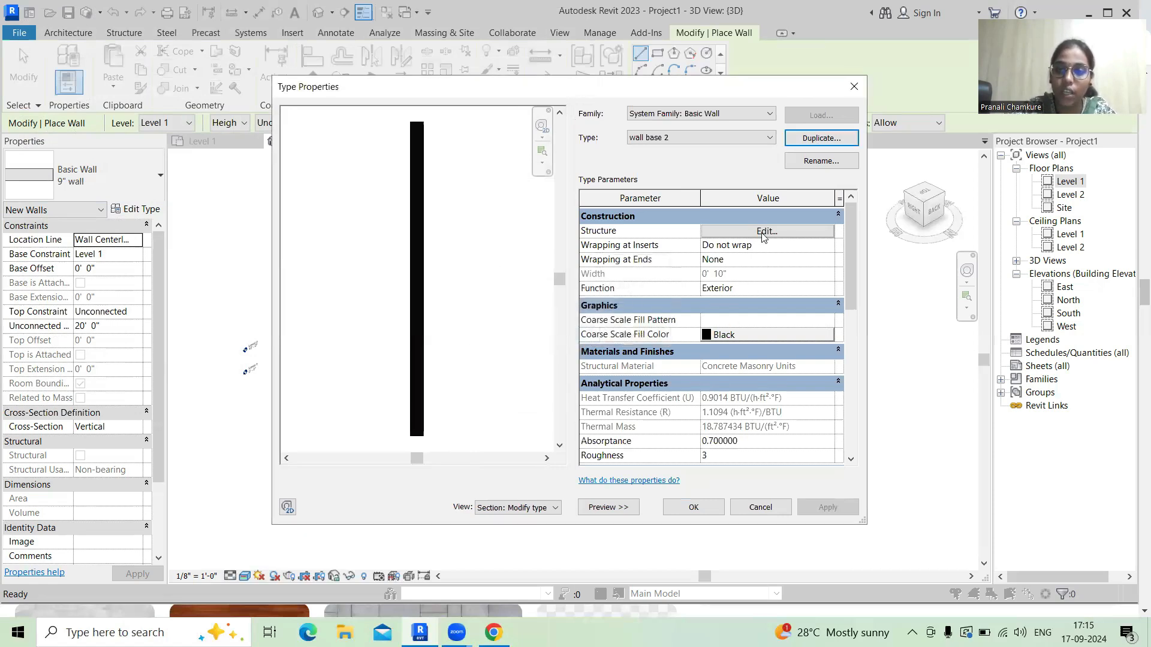
left_click(766, 231)
left_click(712, 240)
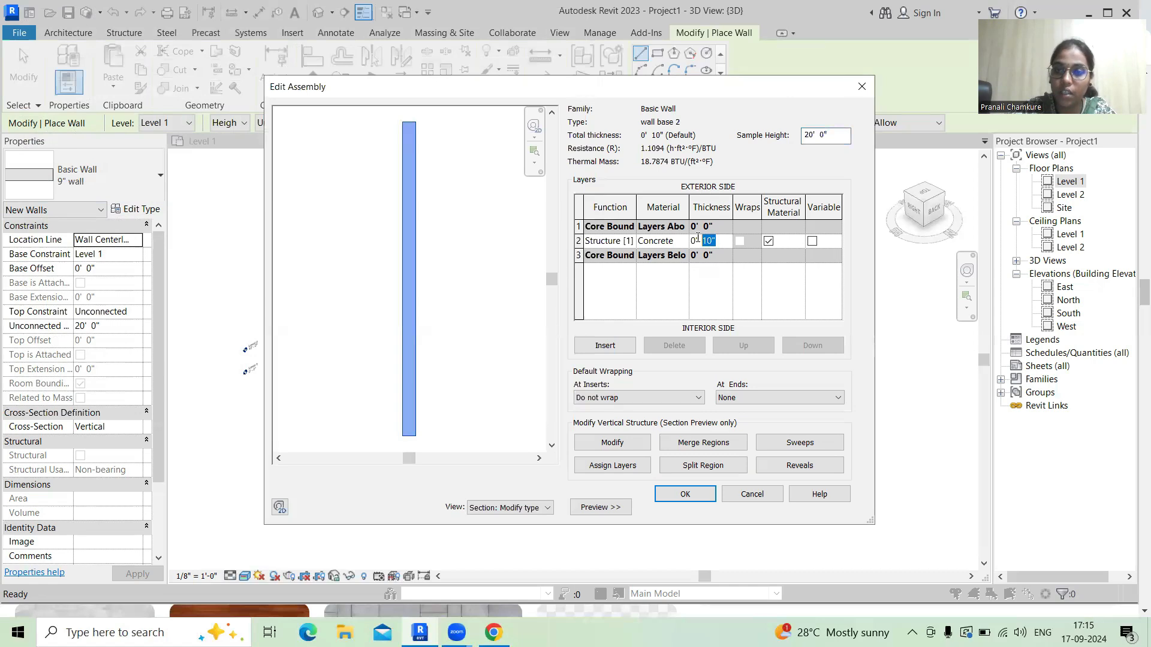
type("6\"")
key("Tab")
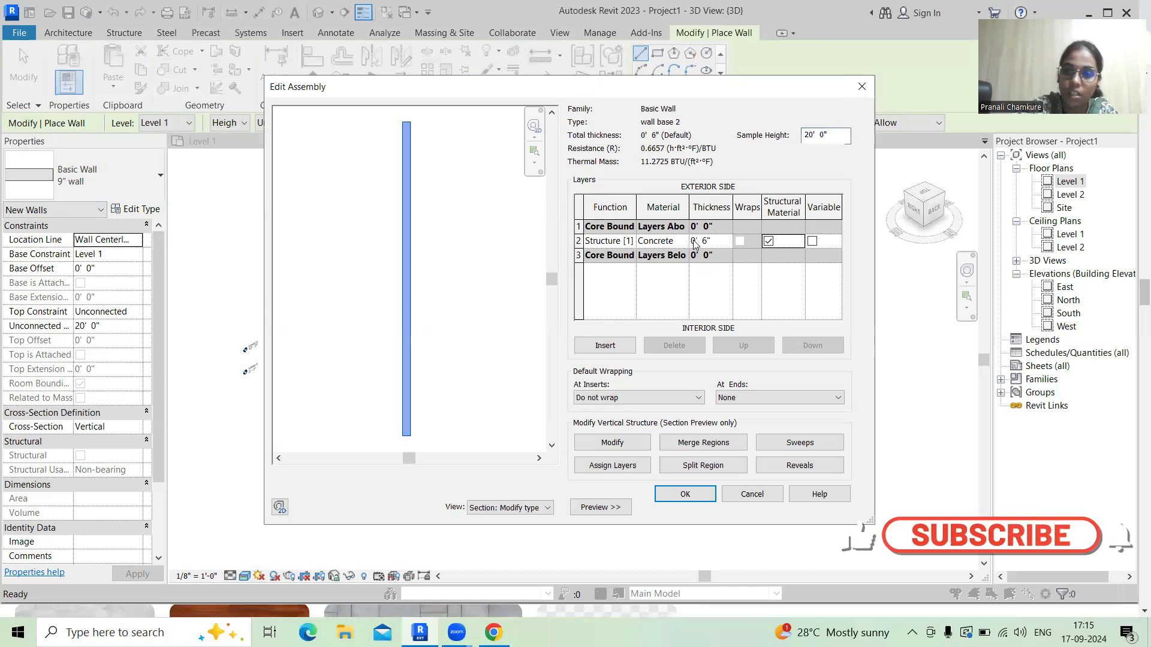
- Assign Brick, Common to the wall base 2 structure layer, accept the type and end wall placement
left_click(678, 241)
left_click(684, 241)
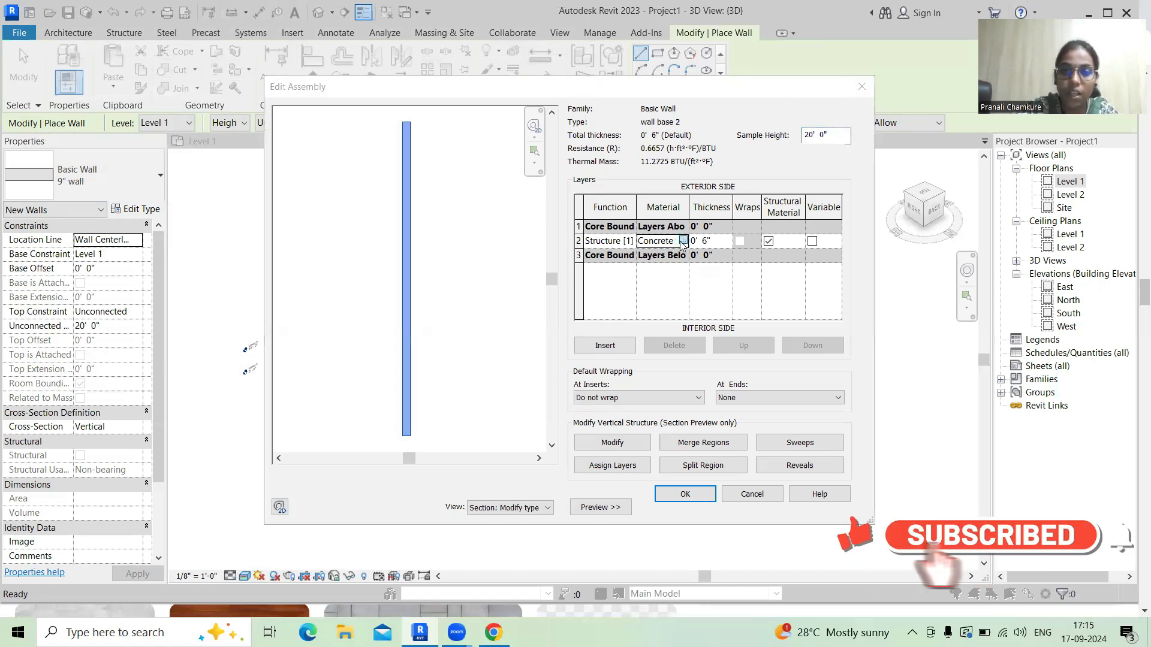
scroll(66, 157, "up", 2)
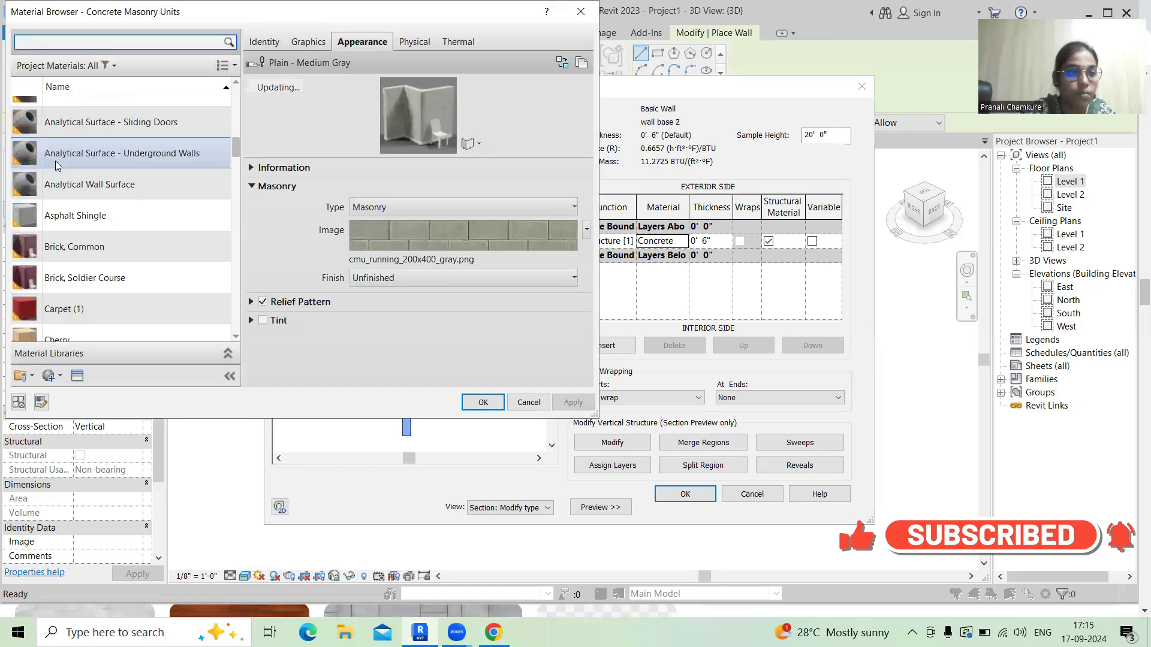
double_click(76, 248)
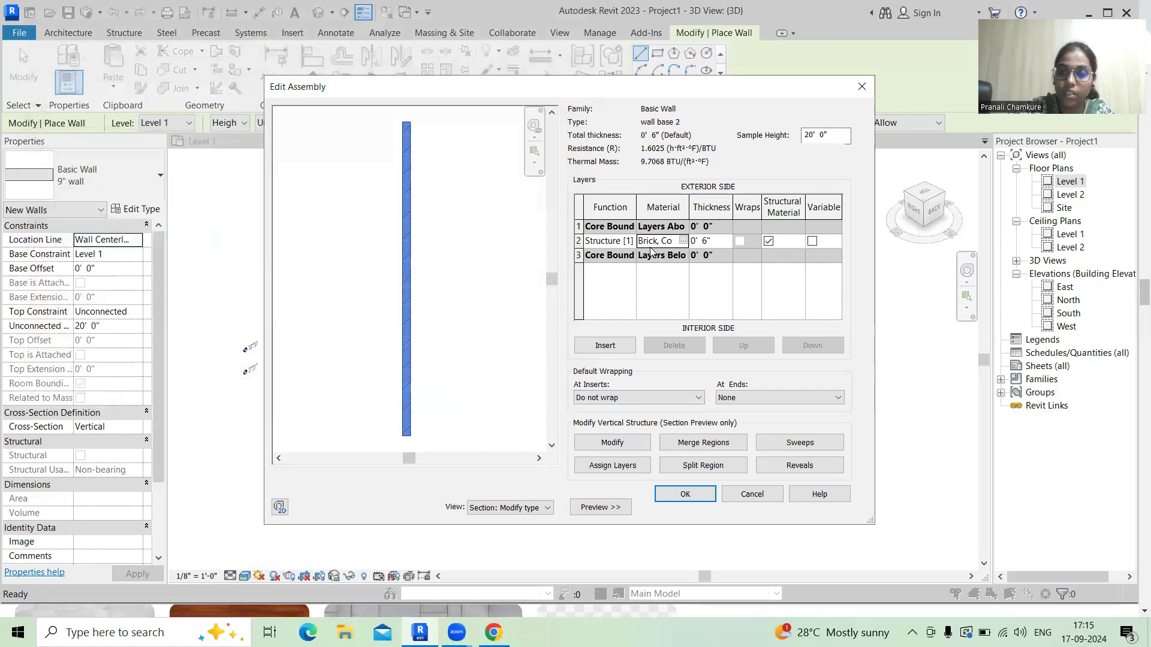
left_click(699, 496)
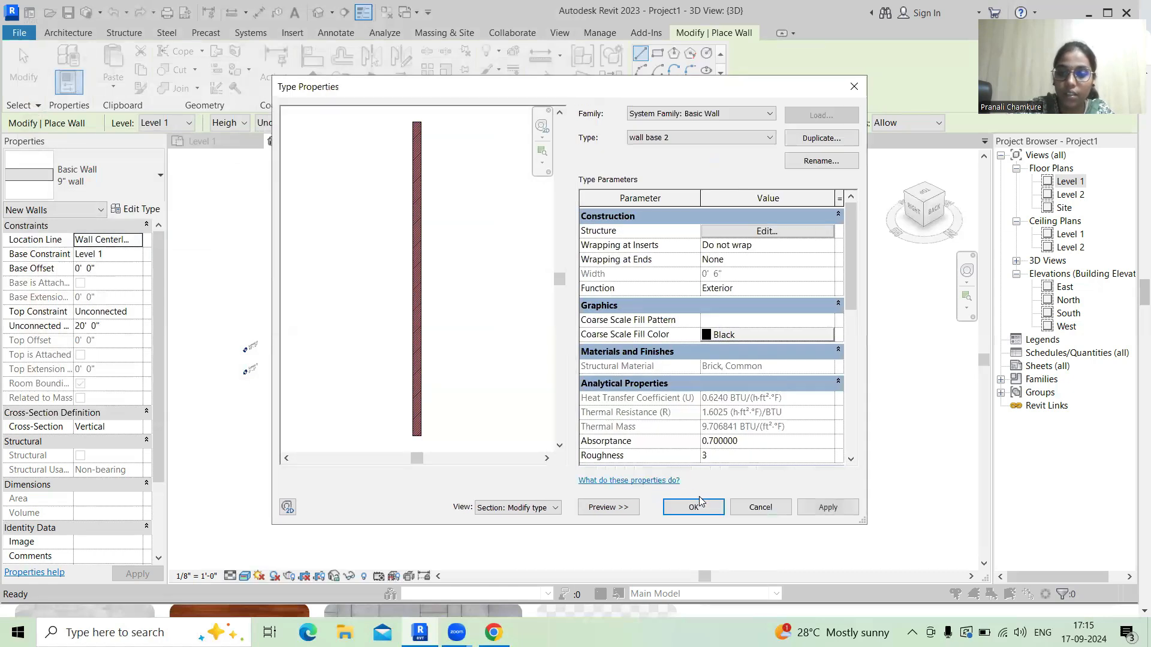
left_click(694, 509)
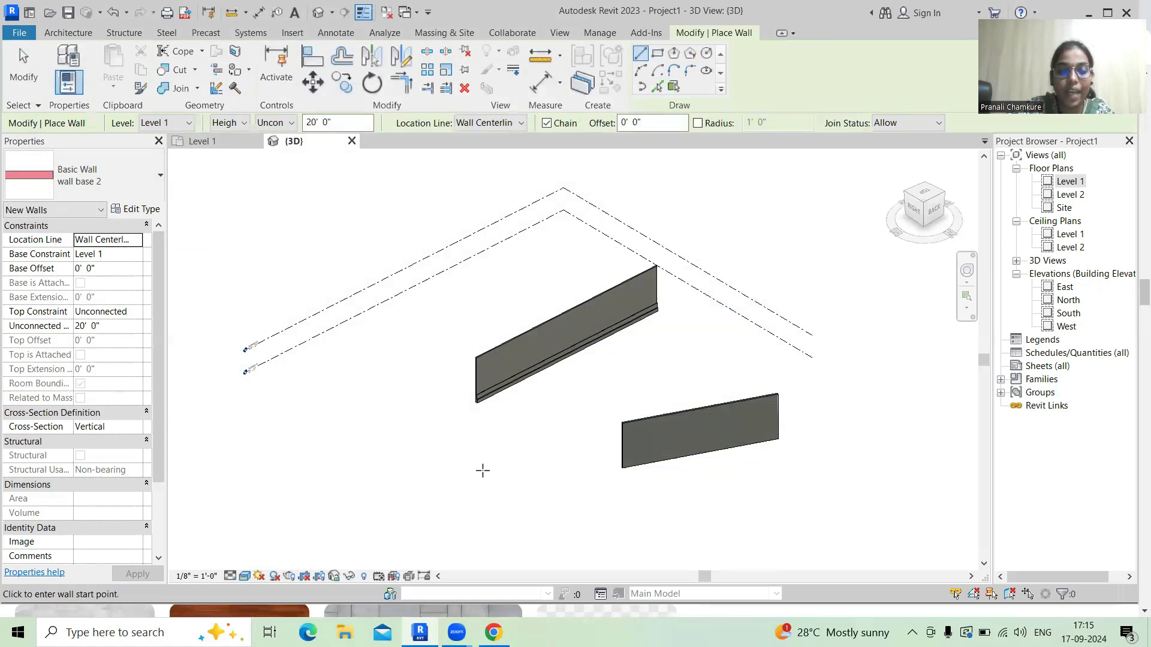
key("Escape")
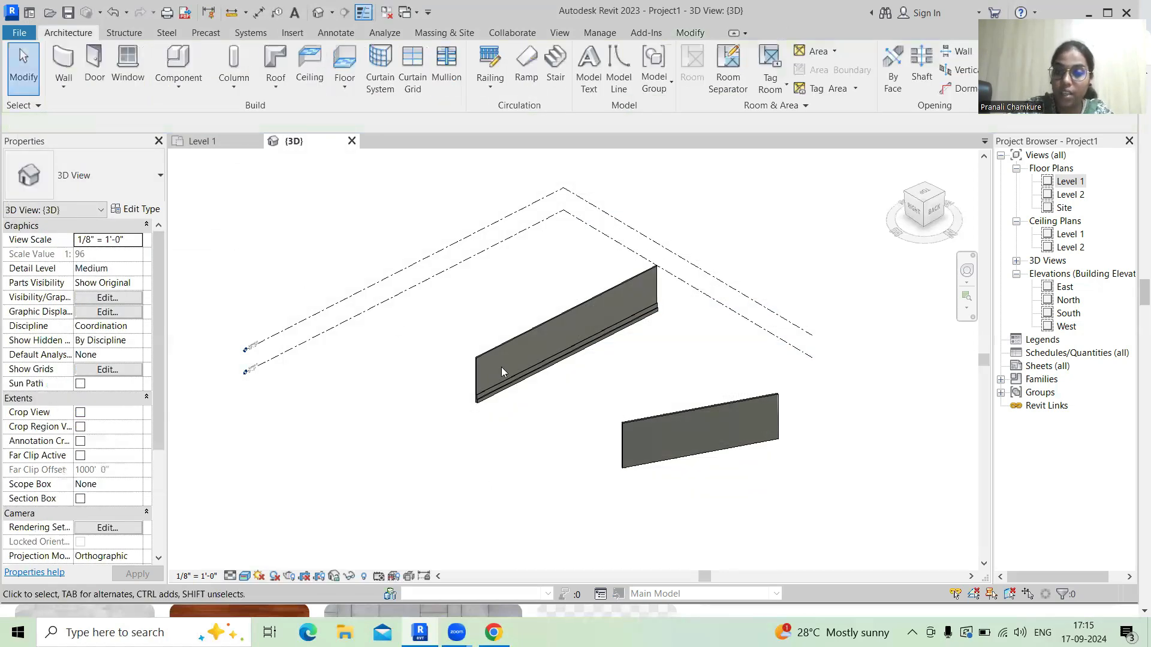
- Duplicate the existing stacked wall's type under the name "new stacked wall 2"
left_click(490, 394)
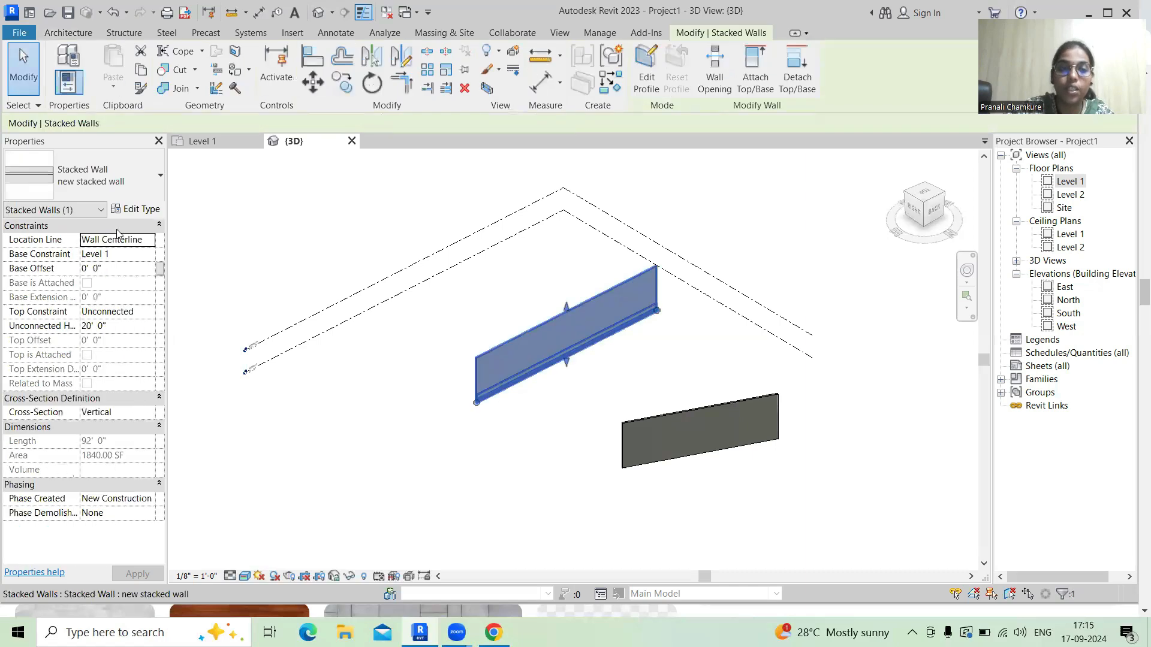
left_click(139, 211)
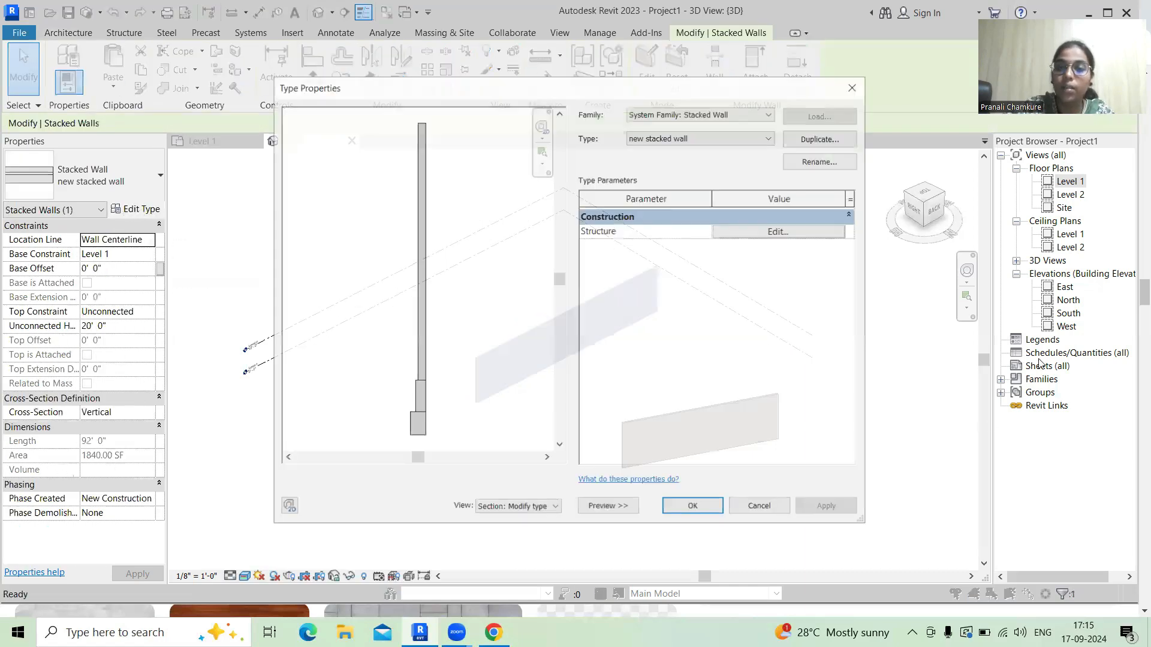
left_click(822, 138)
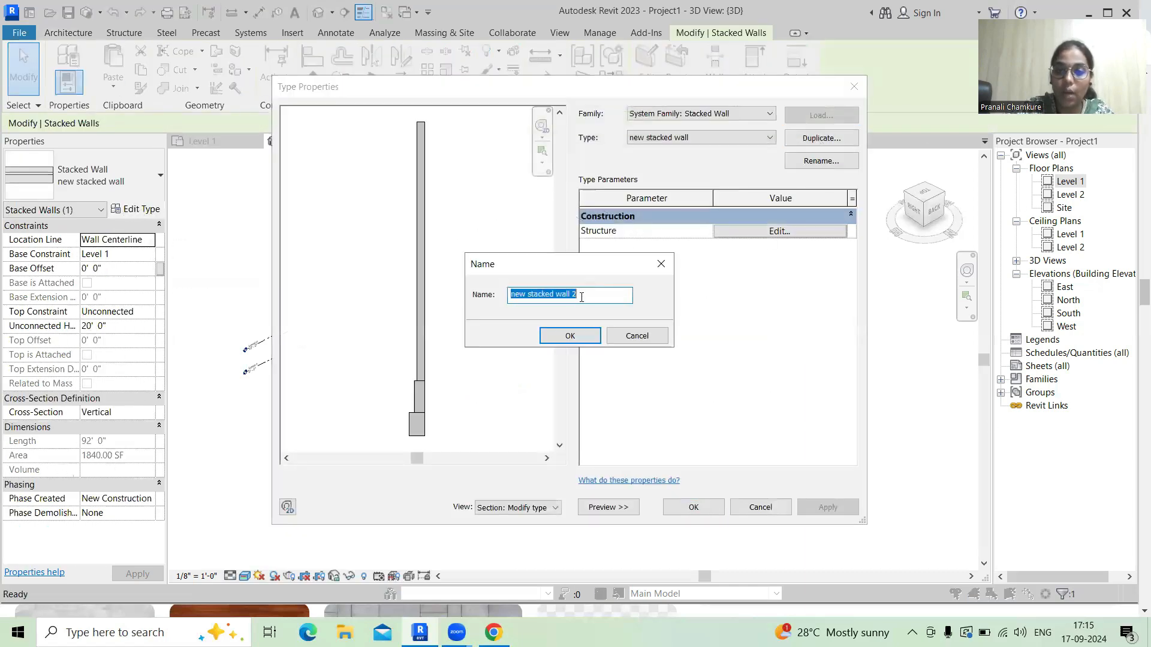
left_click(568, 336)
- In the new stacked wall 2 assembly, replace wall 3 with wall base 2 and wall2 with wall base
left_click(796, 235)
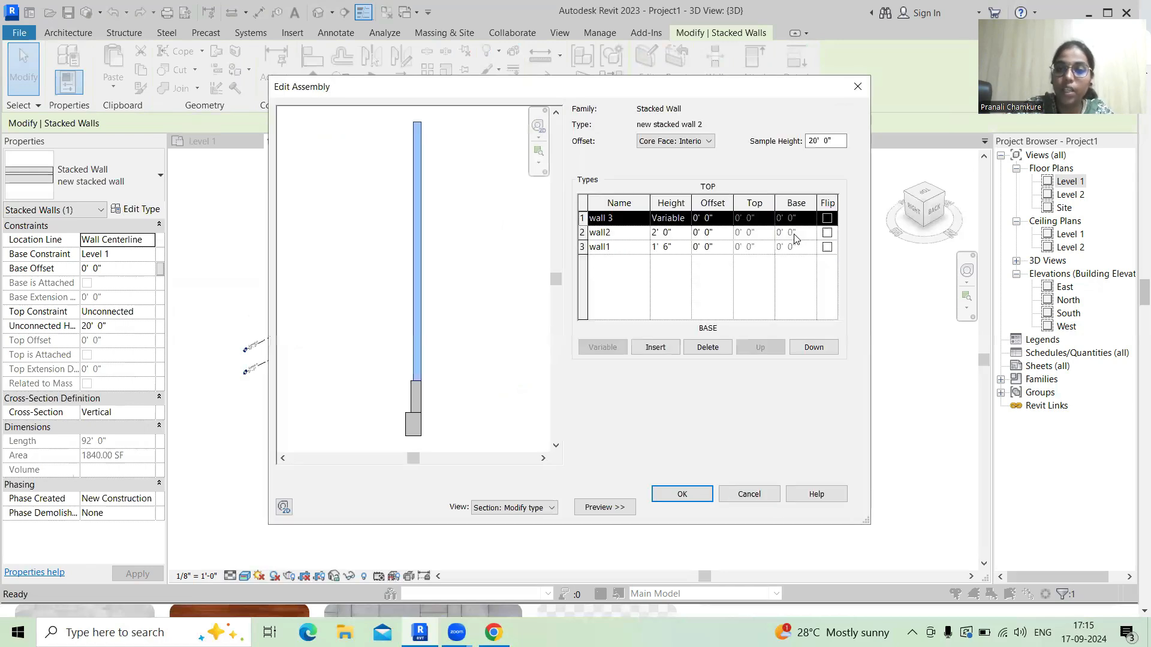
left_click(641, 220)
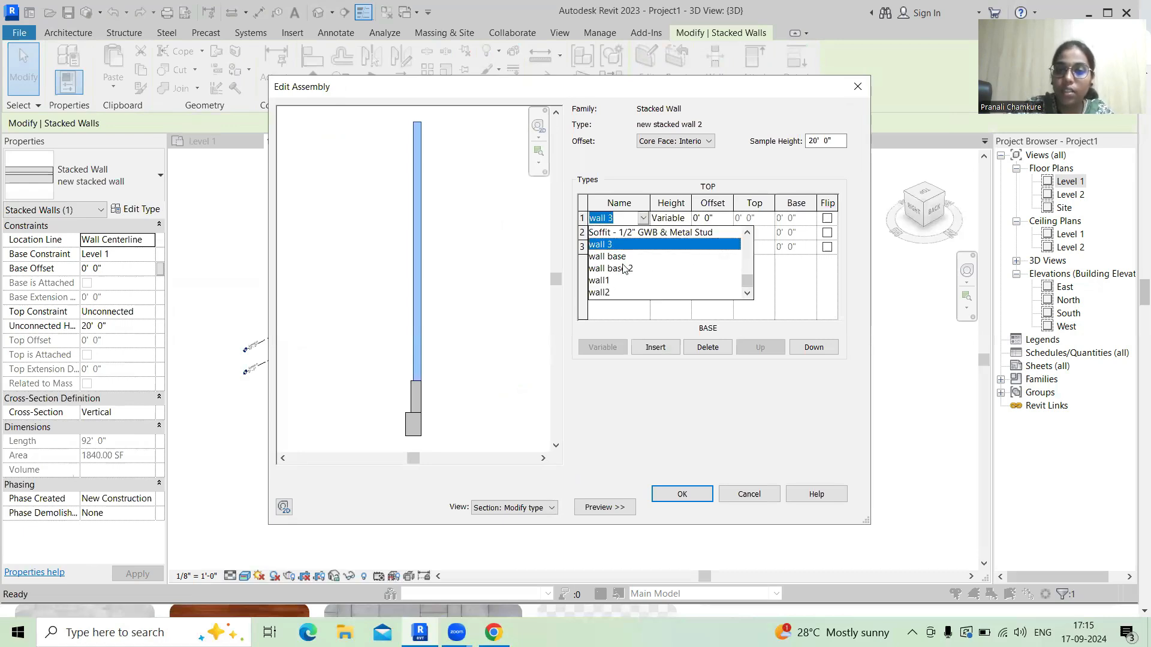
left_click(623, 269)
left_click(641, 235)
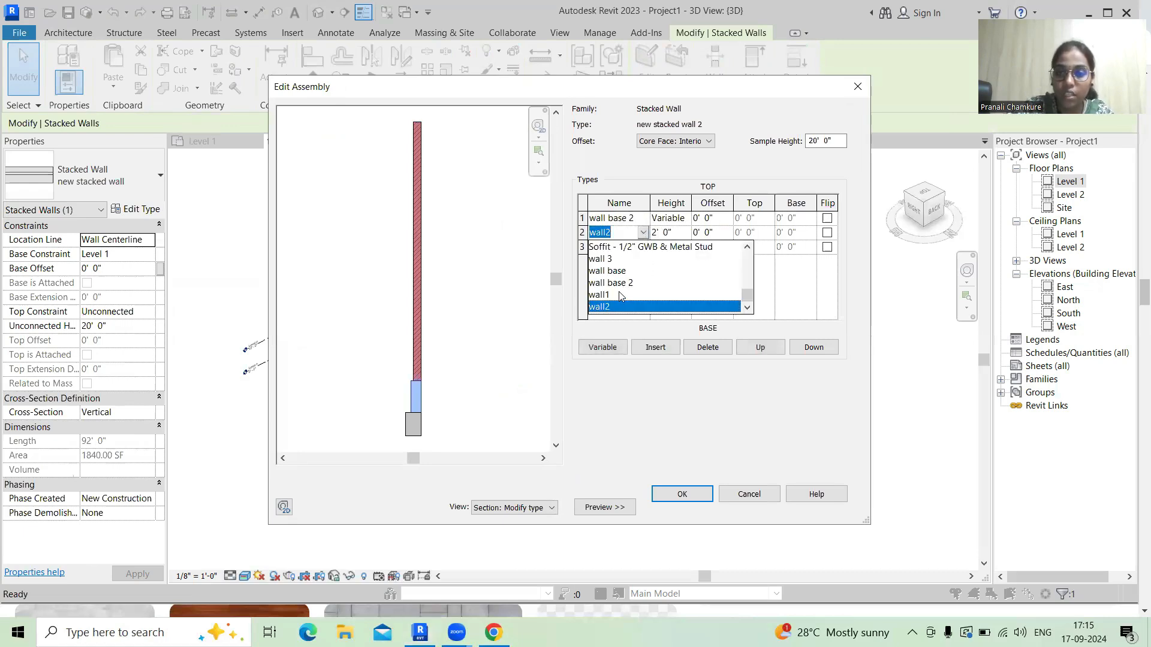
left_click(621, 271)
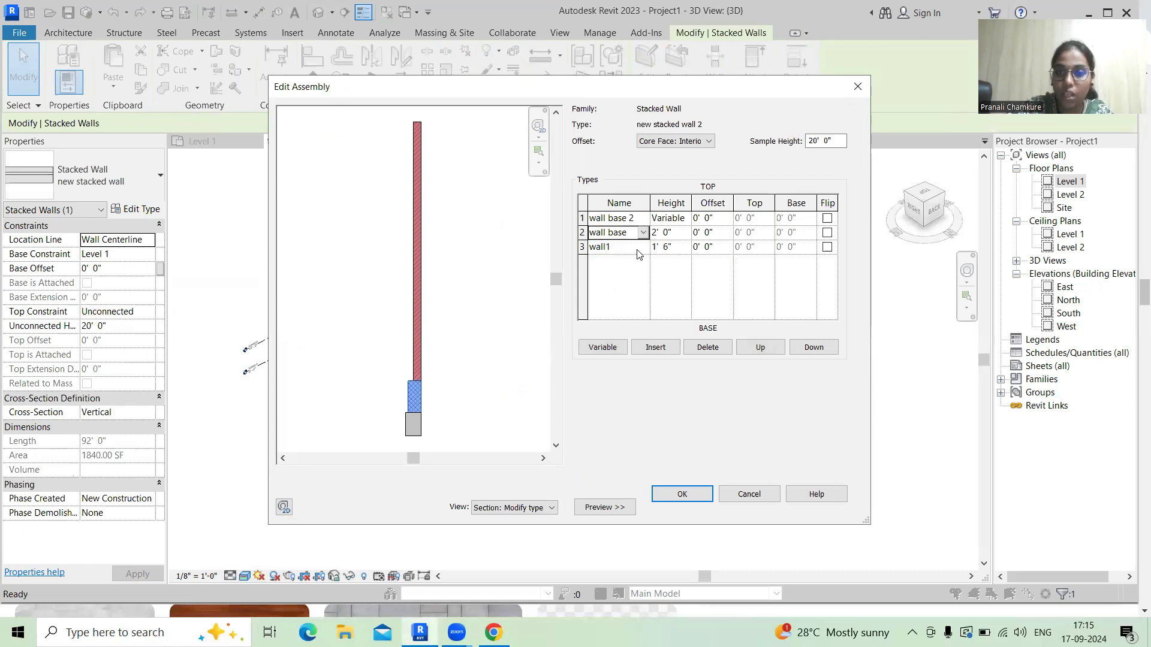
- Delete the wall1 row from the new stacked wall 2 assembly
left_click(639, 251)
left_click(713, 354)
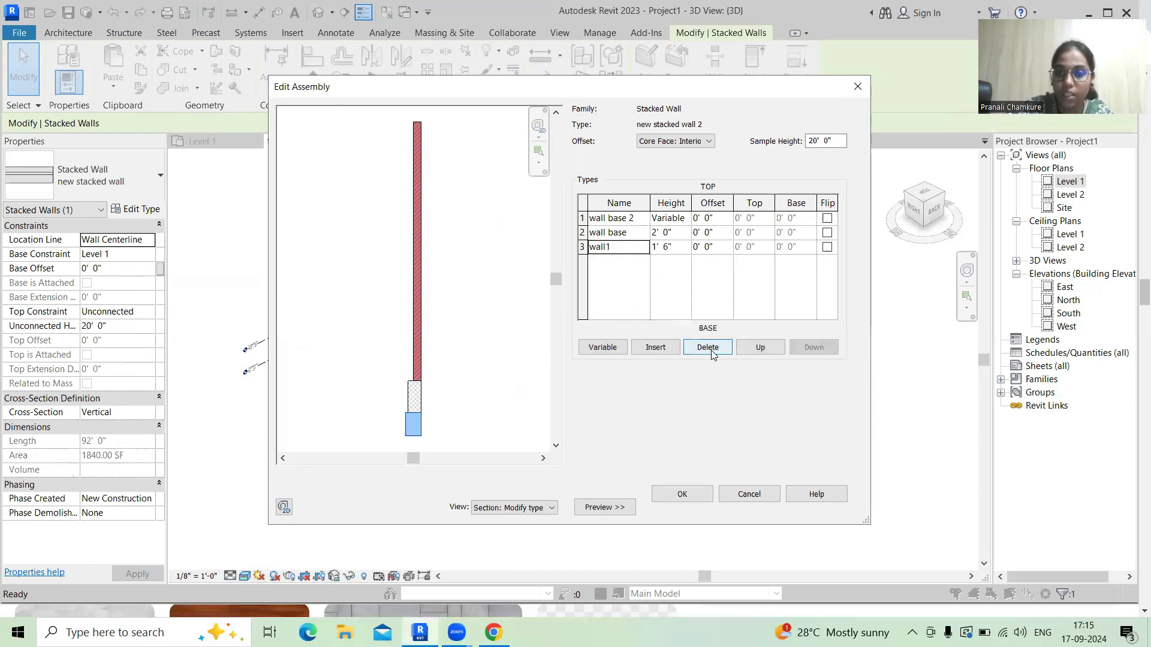
left_click(708, 348)
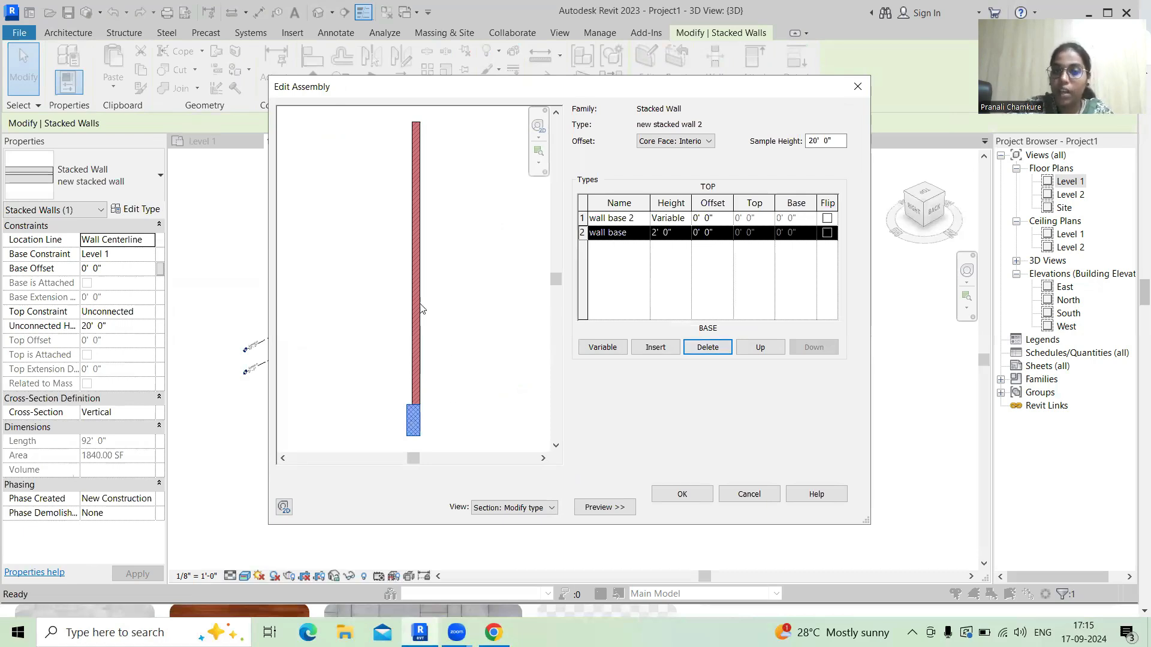
- Set the stacked assembly's offset to Finish Face: Exterior and the wall base segment's height to 3' 0"
left_click(705, 142)
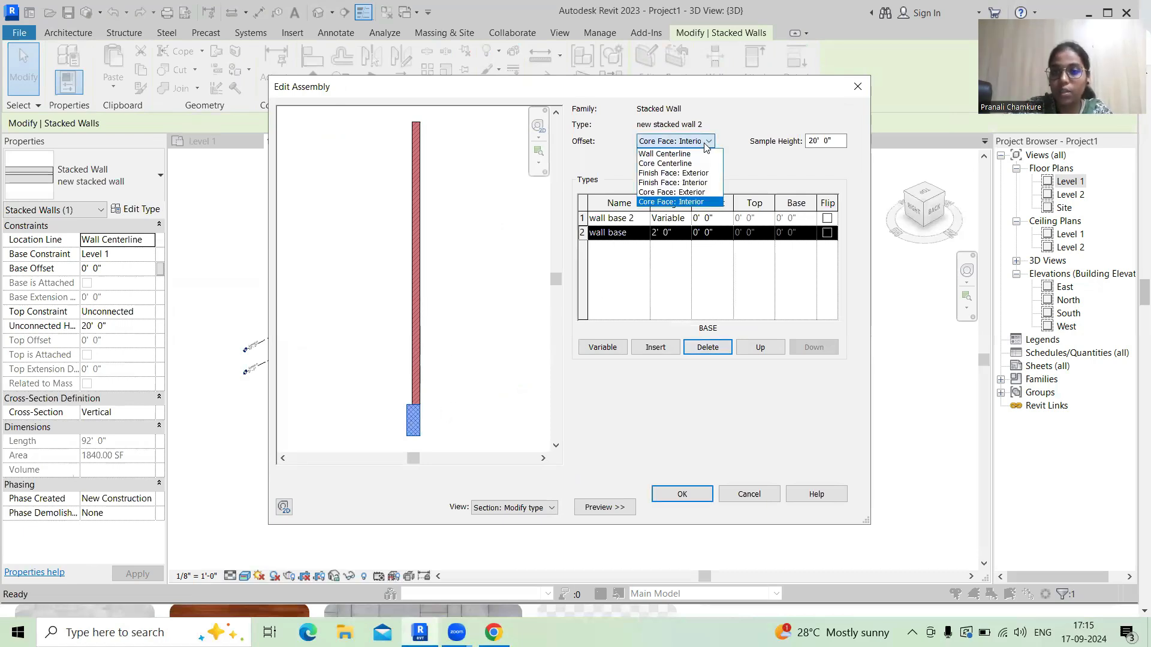
left_click(691, 174)
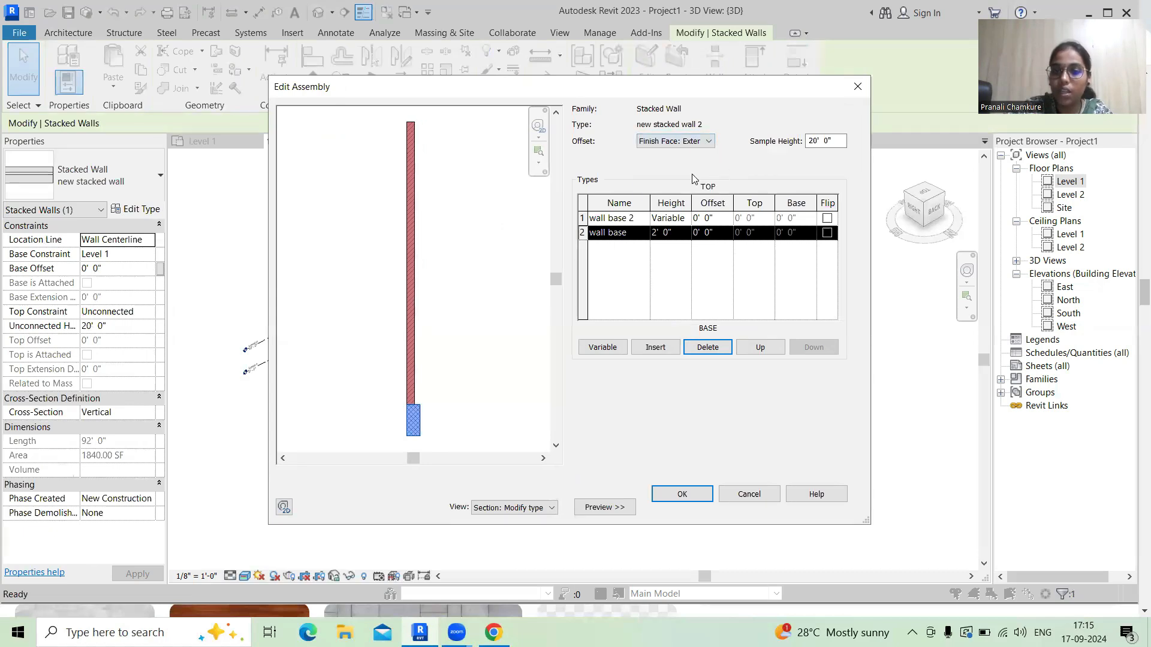
left_click(679, 232)
left_click_drag(679, 233, 647, 232)
type("3")
key("Tab")
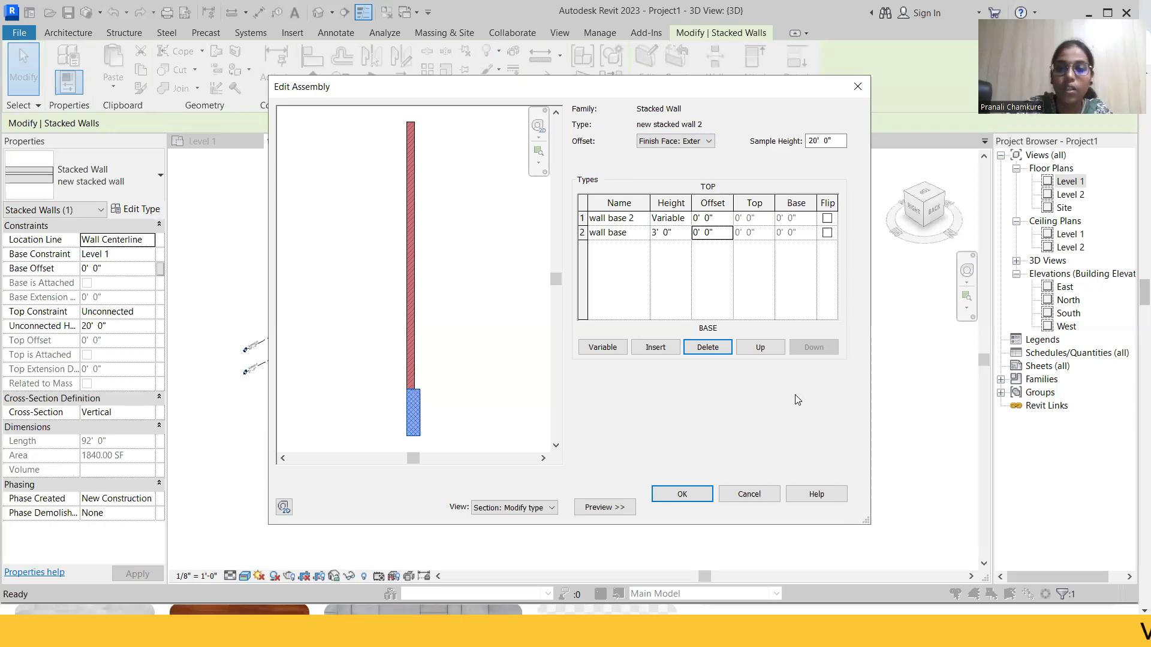
- Accept the new stacked wall 2 assembly and apply this type to the selected stacked wall
left_click(683, 494)
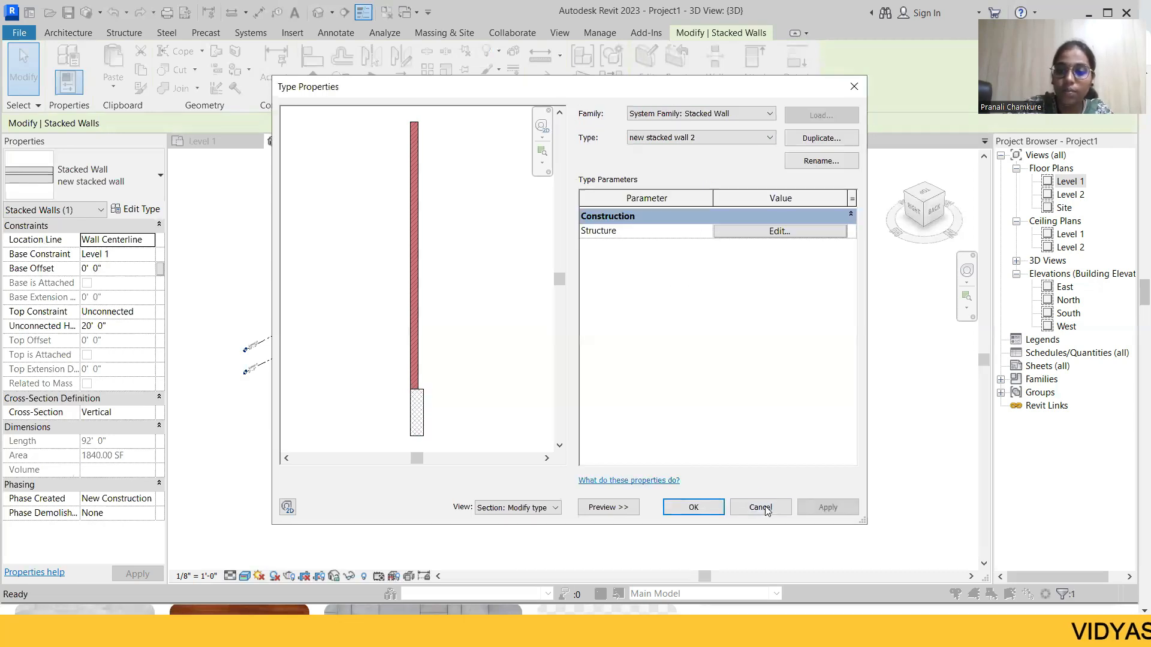
left_click(696, 509)
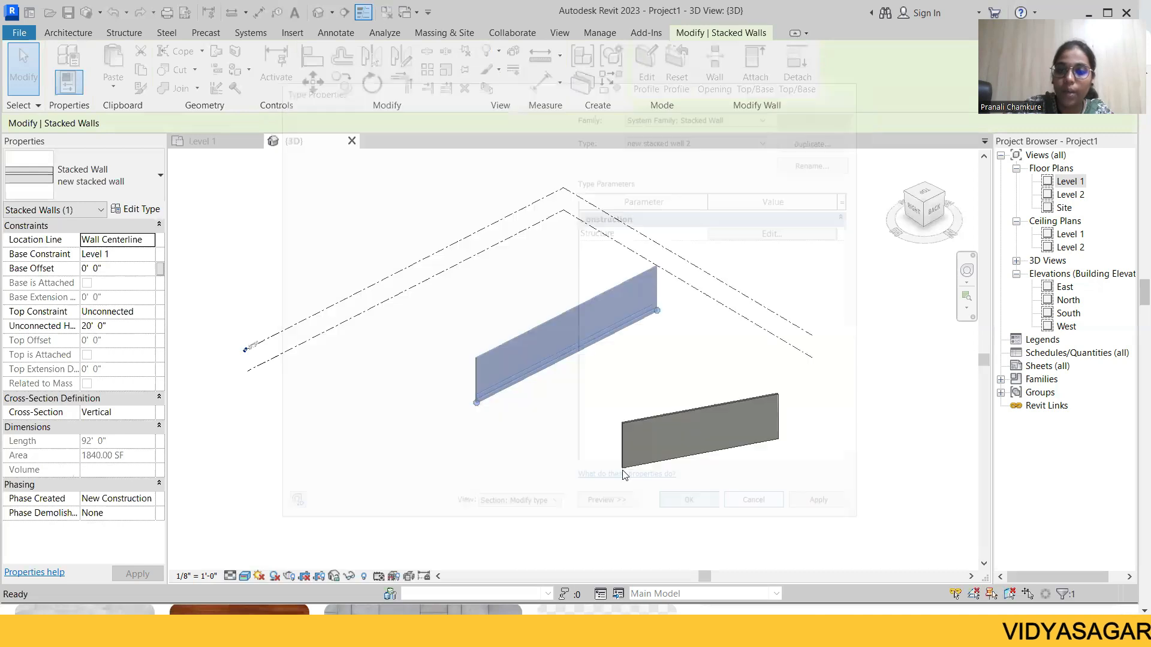
left_click(473, 445)
- Examine the stacked wall in 3D from both sides, checking how the brick upper part sits on the block base
scroll(463, 377, "up", 6)
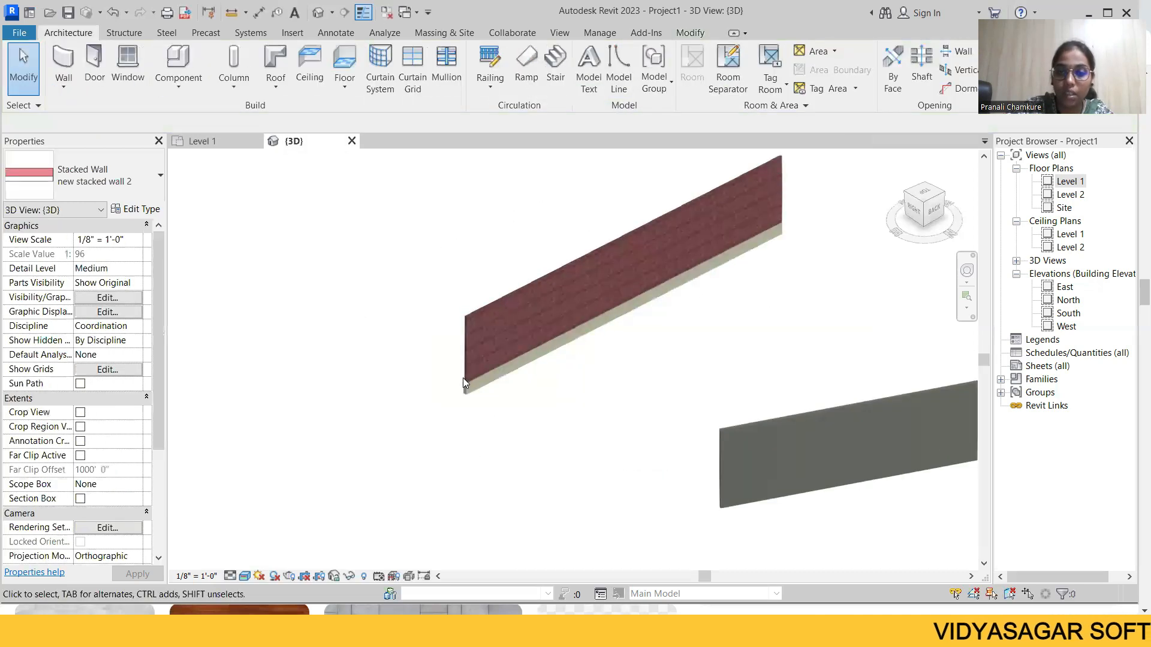
scroll(446, 317, "up", 3)
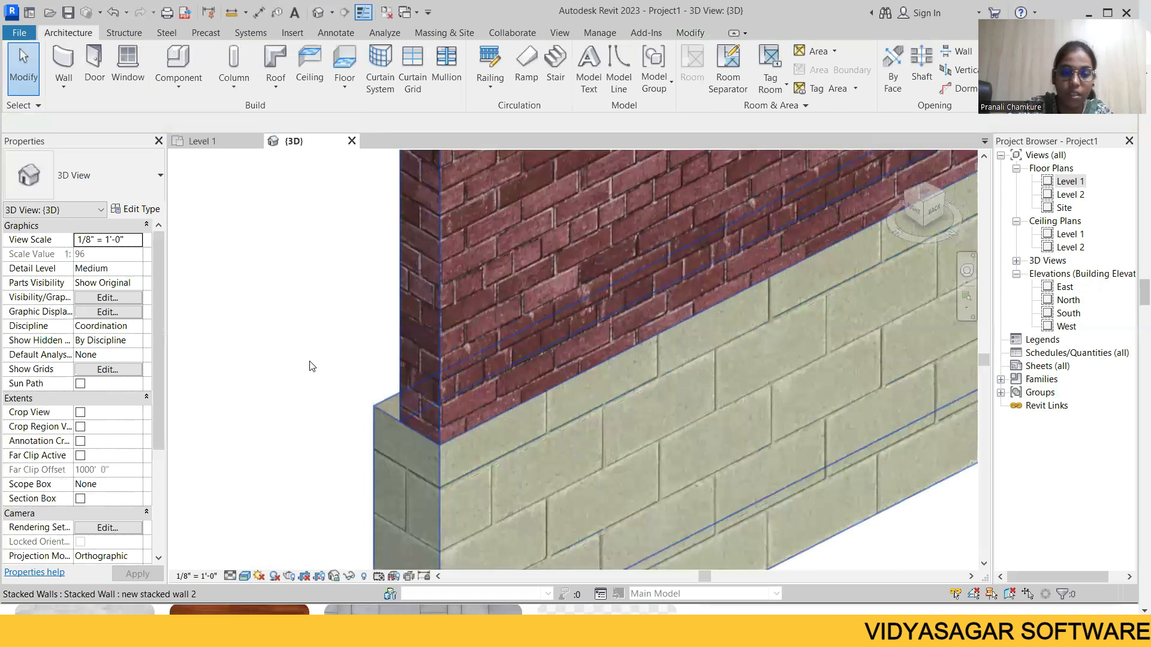
middle_click_drag(342, 369, 662, 340, "shift")
scroll(662, 339, "up", 3)
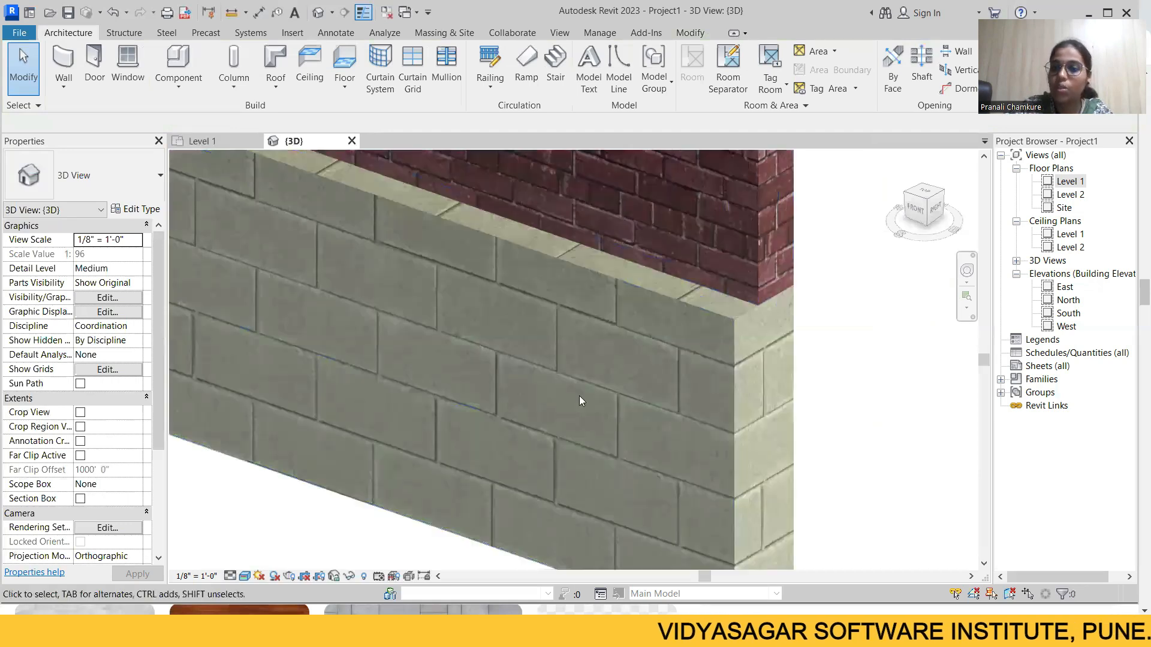
scroll(579, 396, "down", 3)
scroll(602, 396, "down", 2)
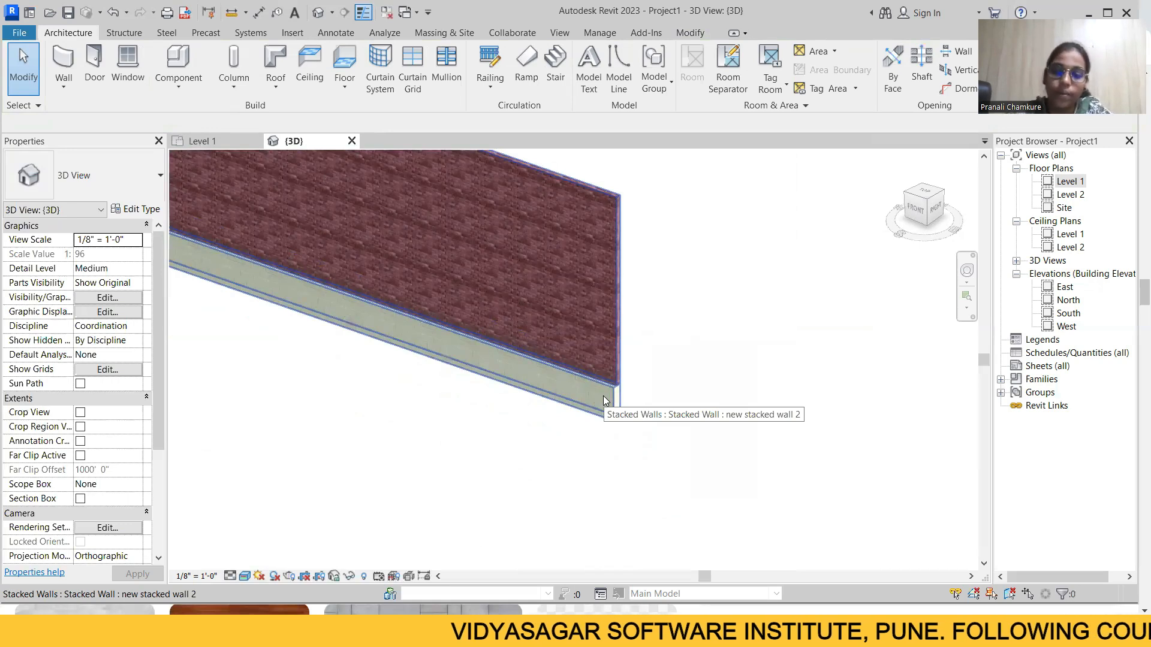
scroll(703, 411, "down", 3)
middle_click_drag(698, 420, 752, 440)
scroll(637, 388, "down", 3)
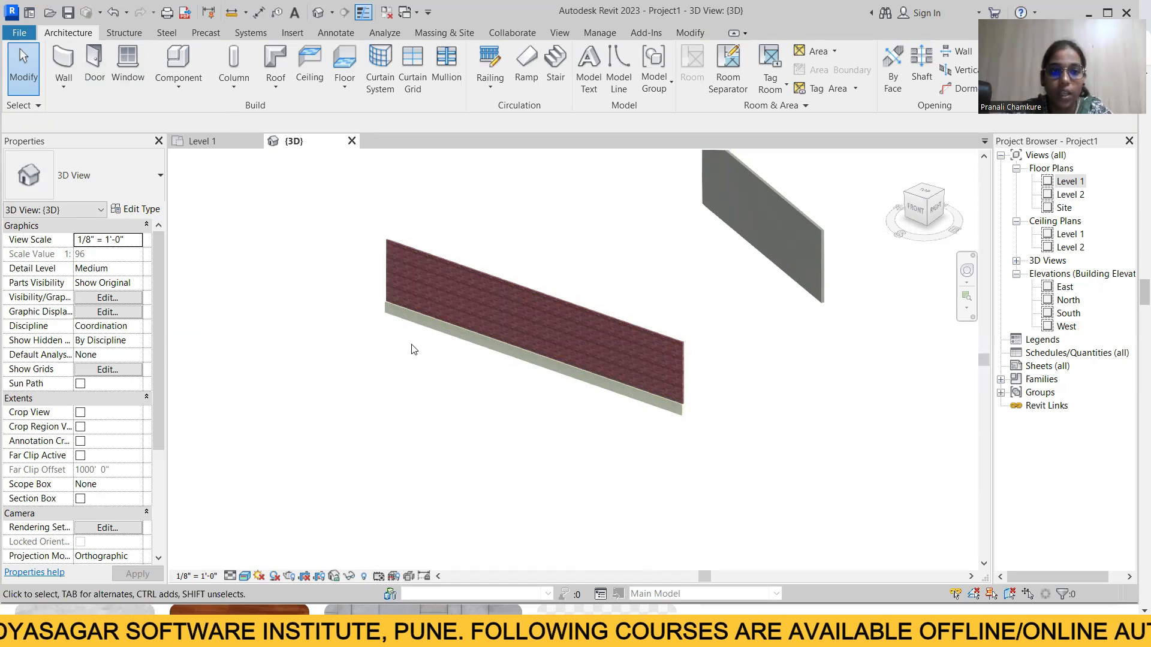
scroll(440, 358, "down", 4)
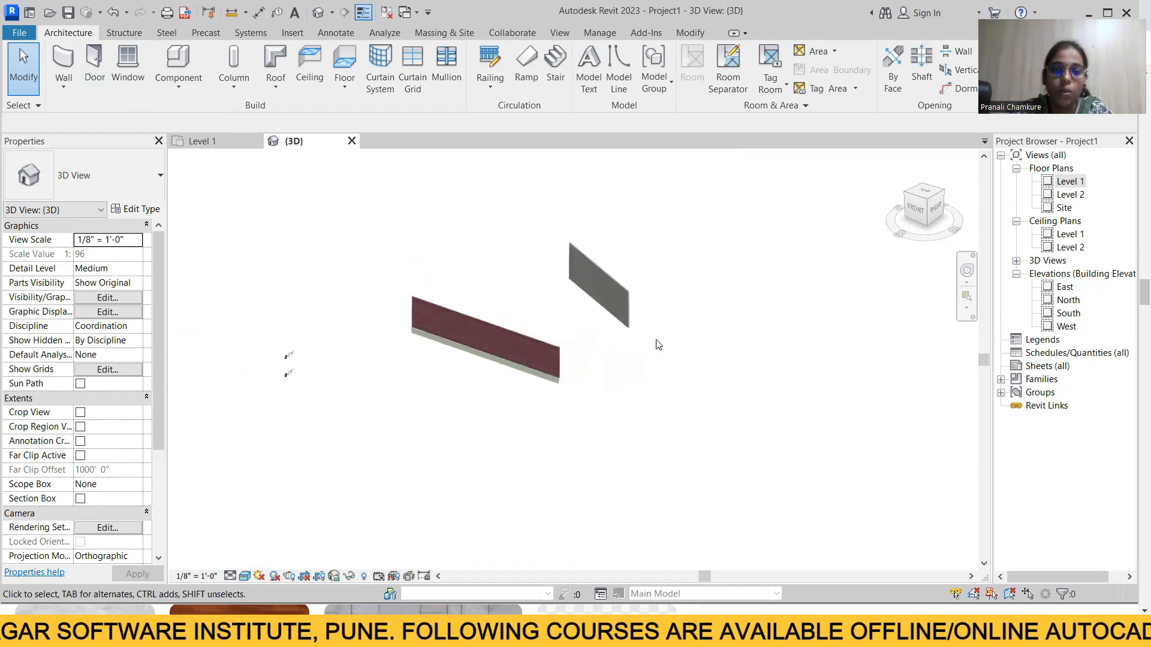
- Delete the 9" basic wall and the new stacked wall 2 wall from the model
left_click(628, 314)
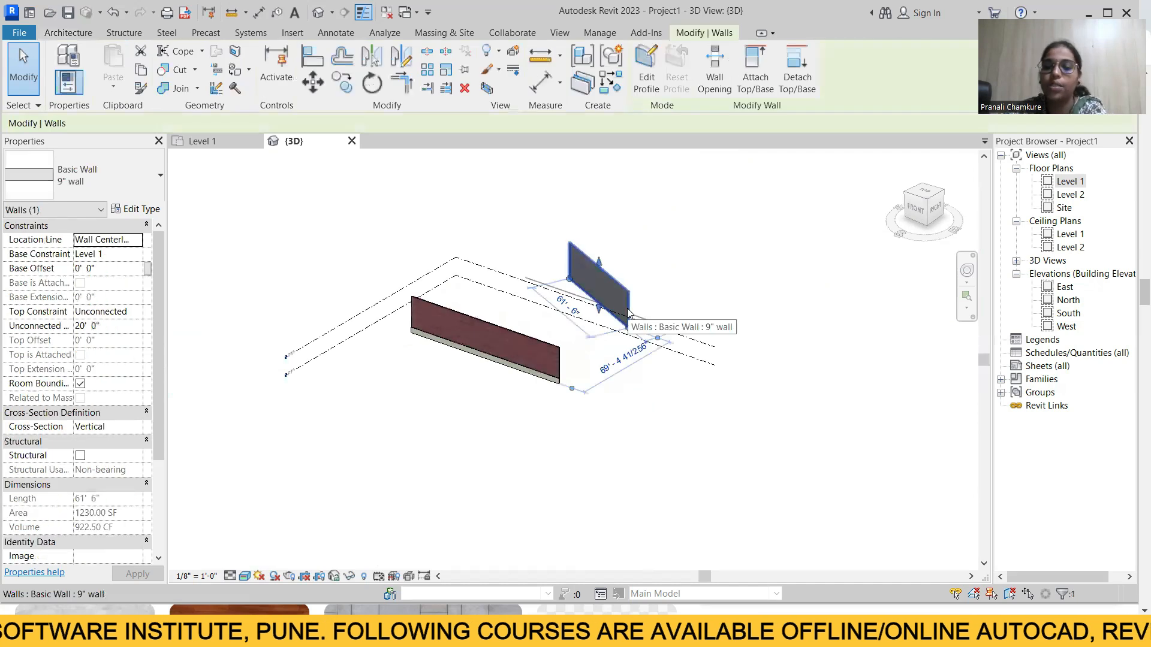
key("Delete")
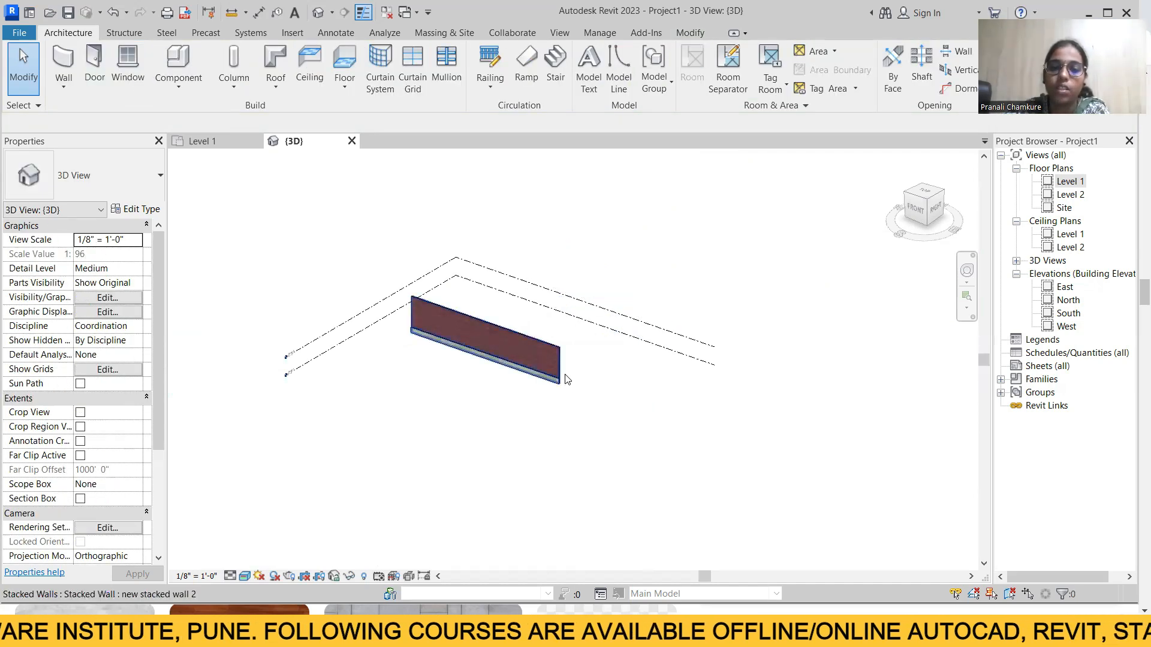
left_click(553, 382)
key("Delete")
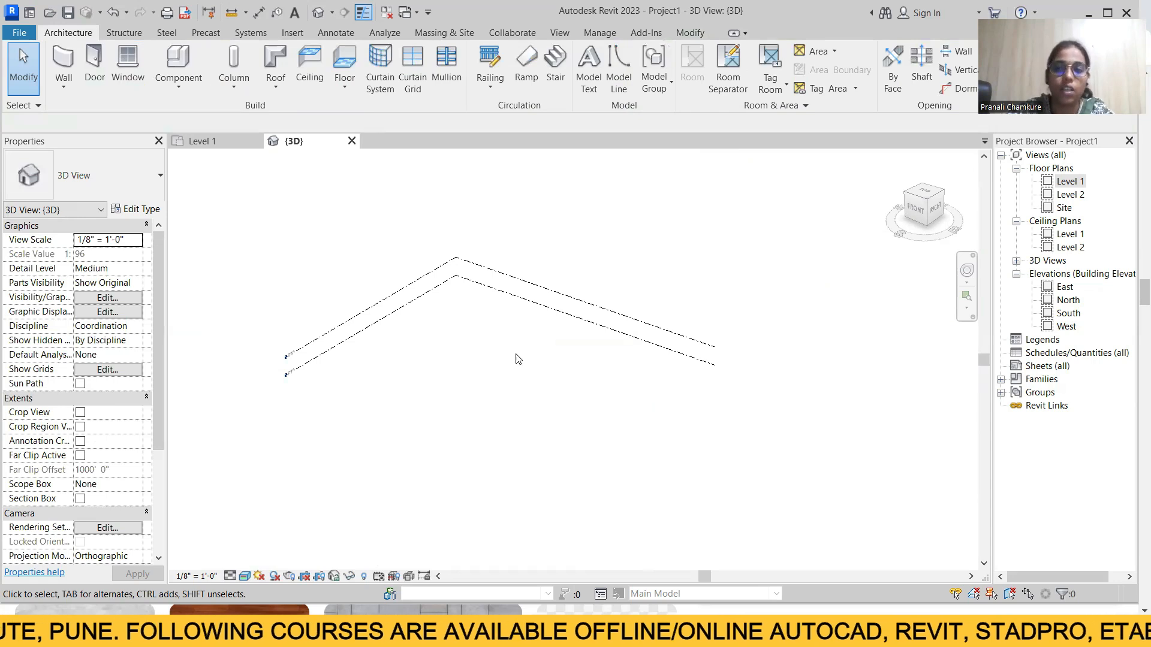
- In the Level 1 floor plan, draw a horizontal wall of type wall base 2 between the elevation markers
left_click(63, 87)
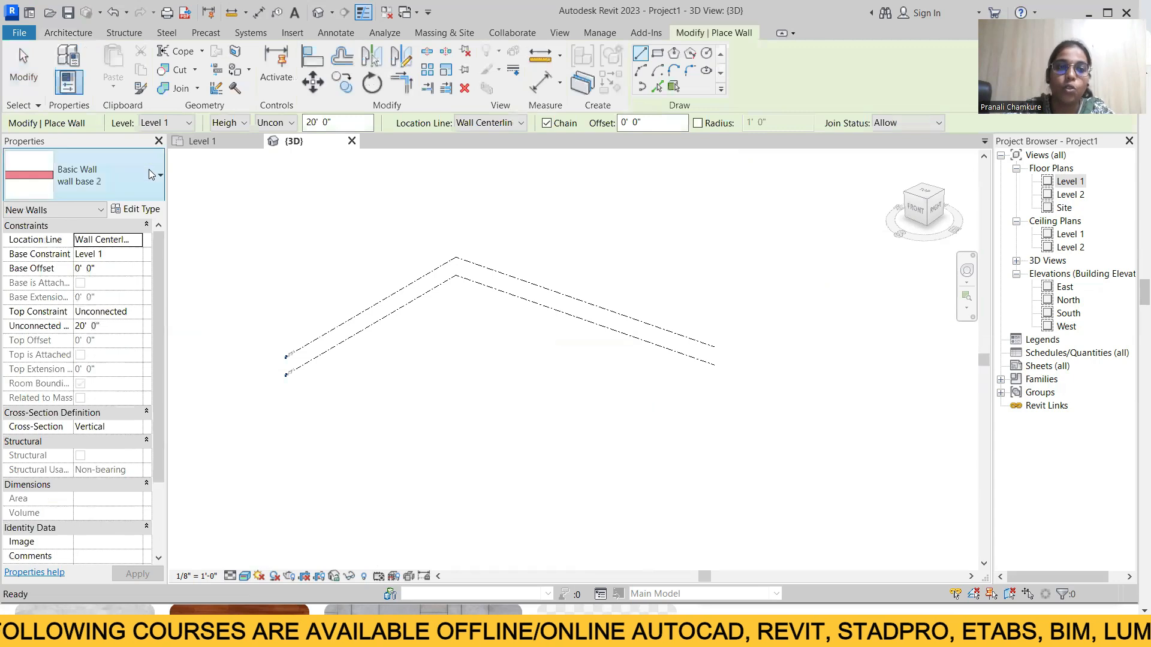
left_click(144, 193)
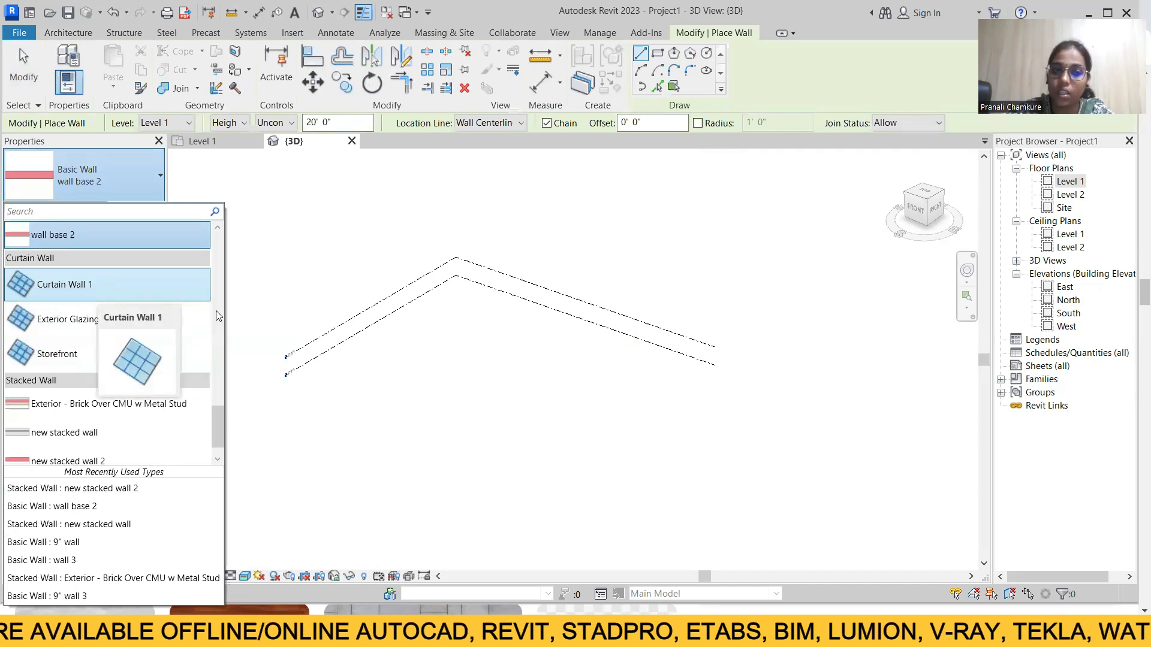
double_click(1071, 181)
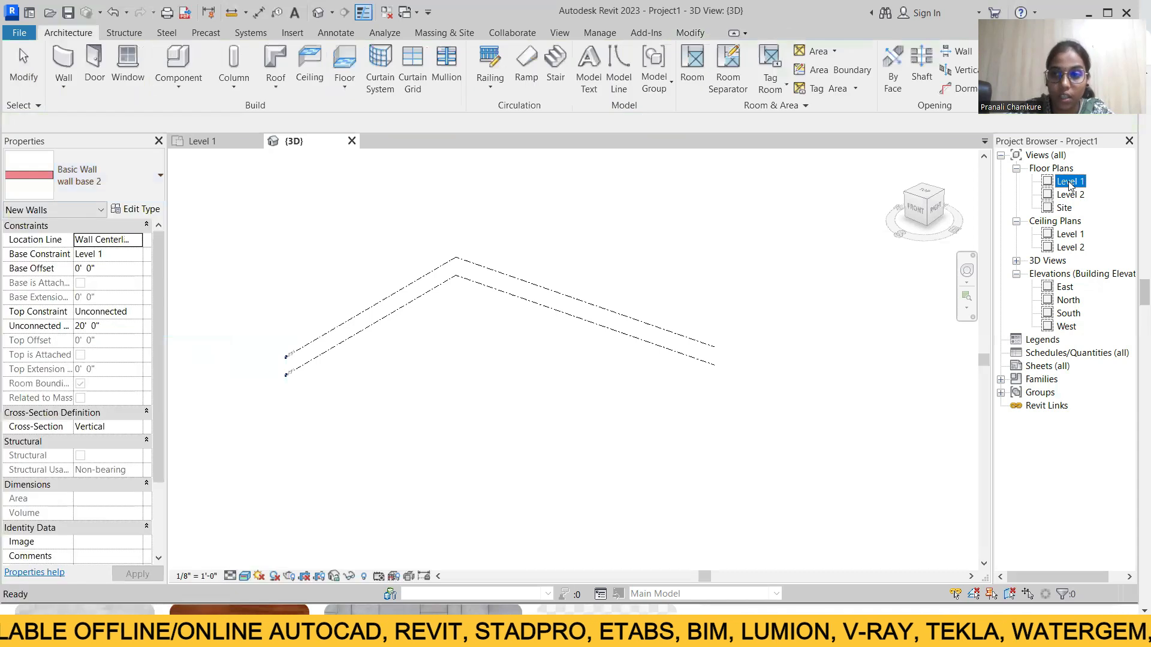
left_click(63, 63)
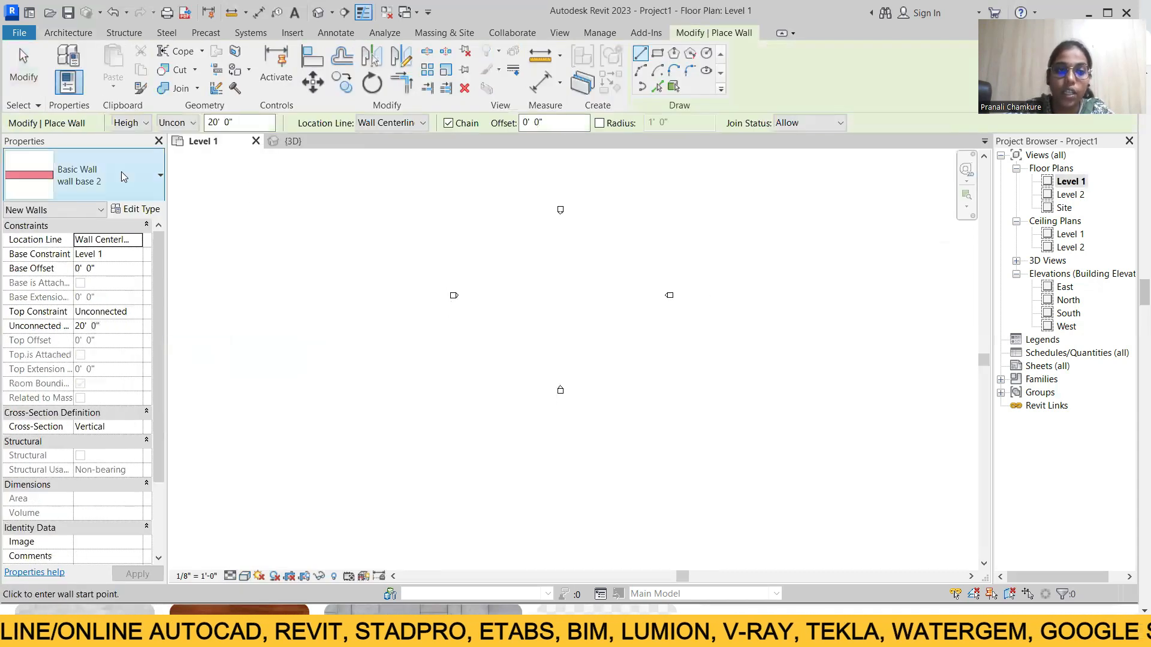
left_click(489, 303)
right_click(613, 310)
left_click(641, 322)
scroll(547, 319, "up", 4)
right_click(547, 319)
left_click(578, 328)
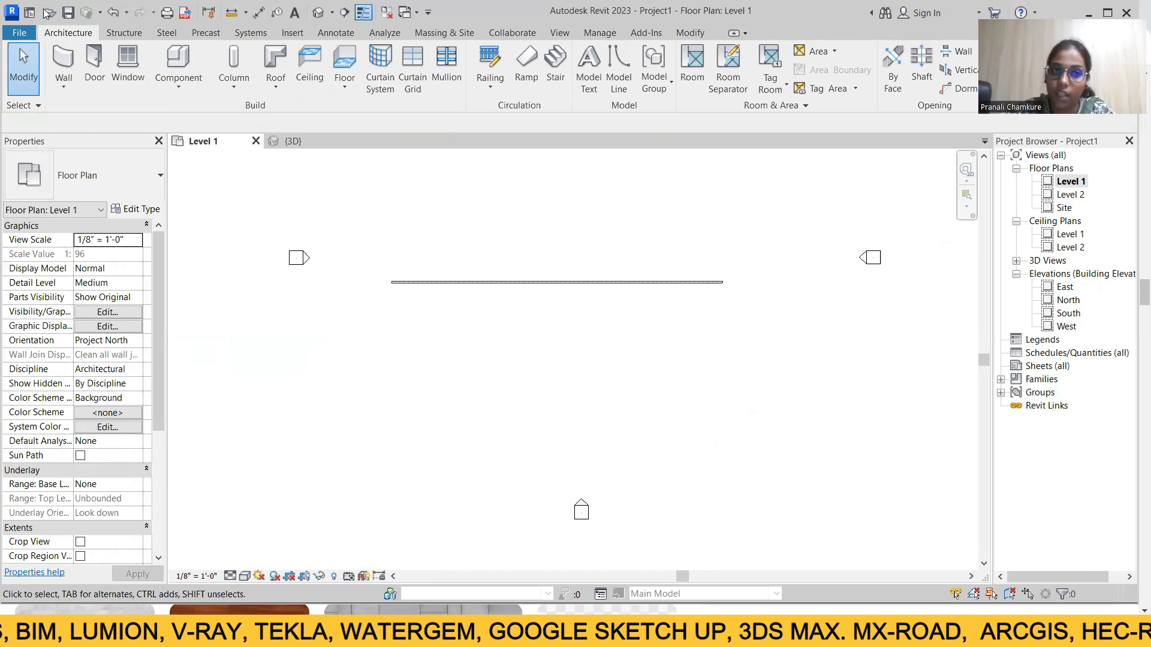
- Draw an architectural wall of type Curtain Wall 1, about 12' 6" long, along the centre of the wall base 2 wall
left_click(64, 87)
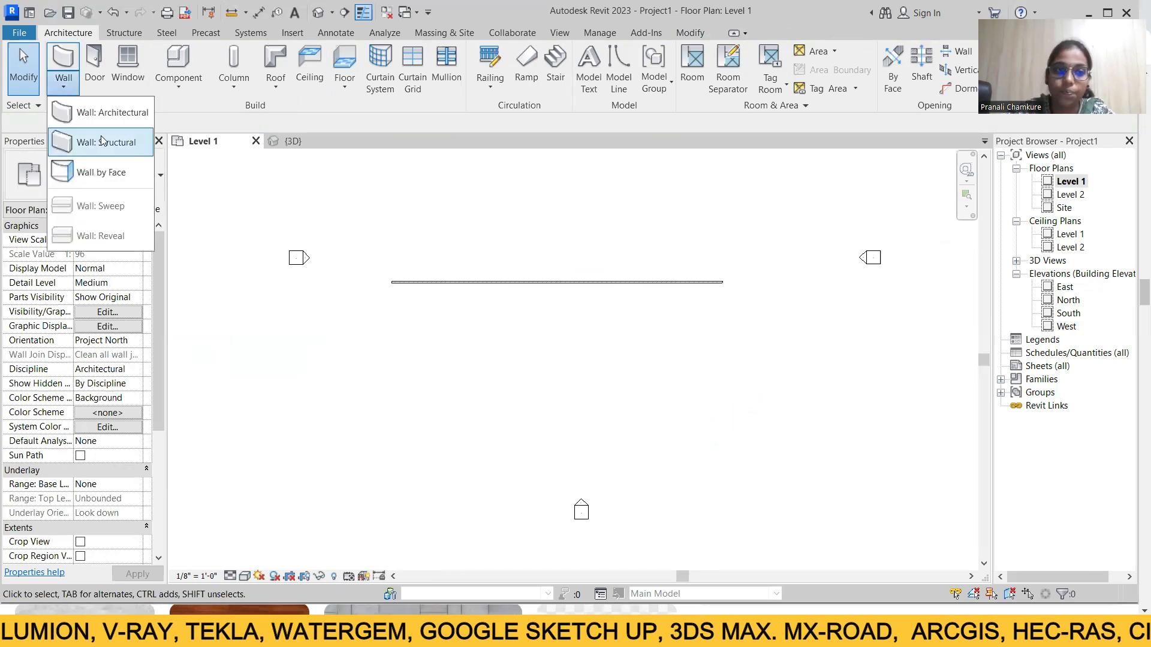
left_click(105, 115)
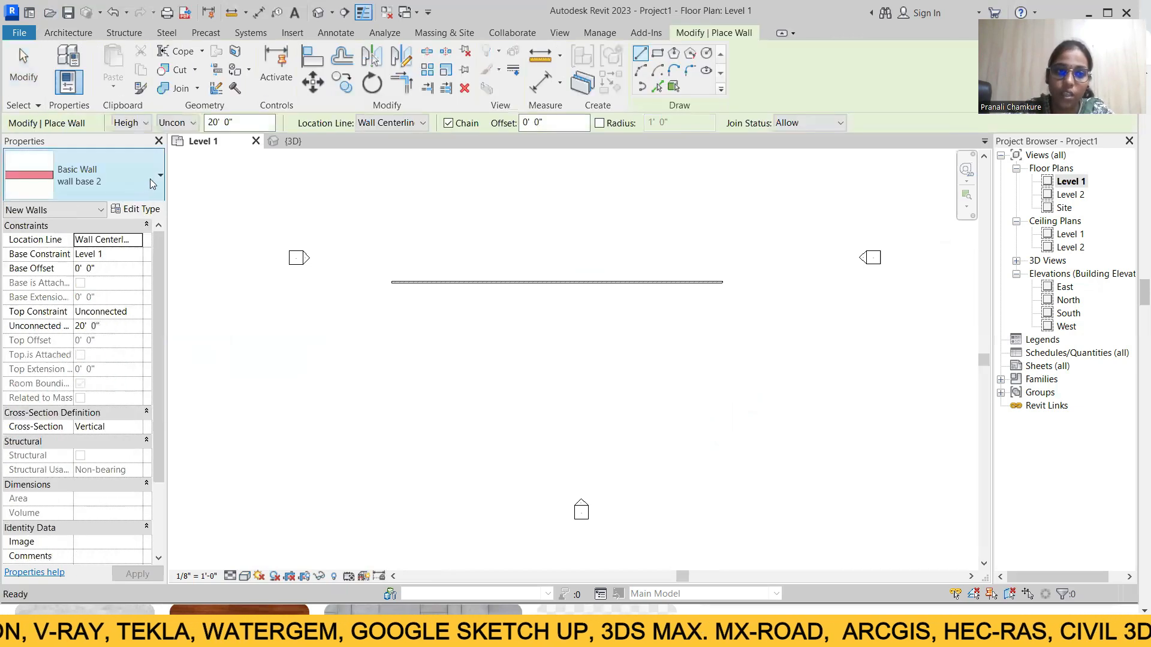
left_click(151, 183)
scroll(76, 282, "up", 3)
left_click(77, 282)
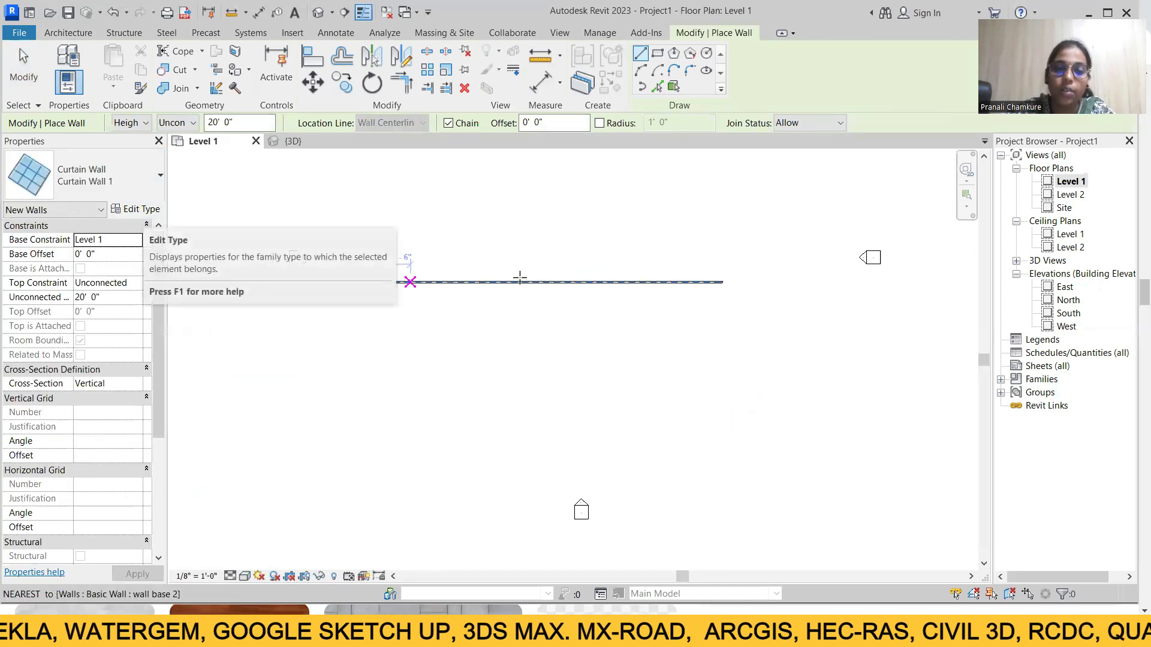
scroll(515, 278, "up", 3)
scroll(522, 280, "up", 2)
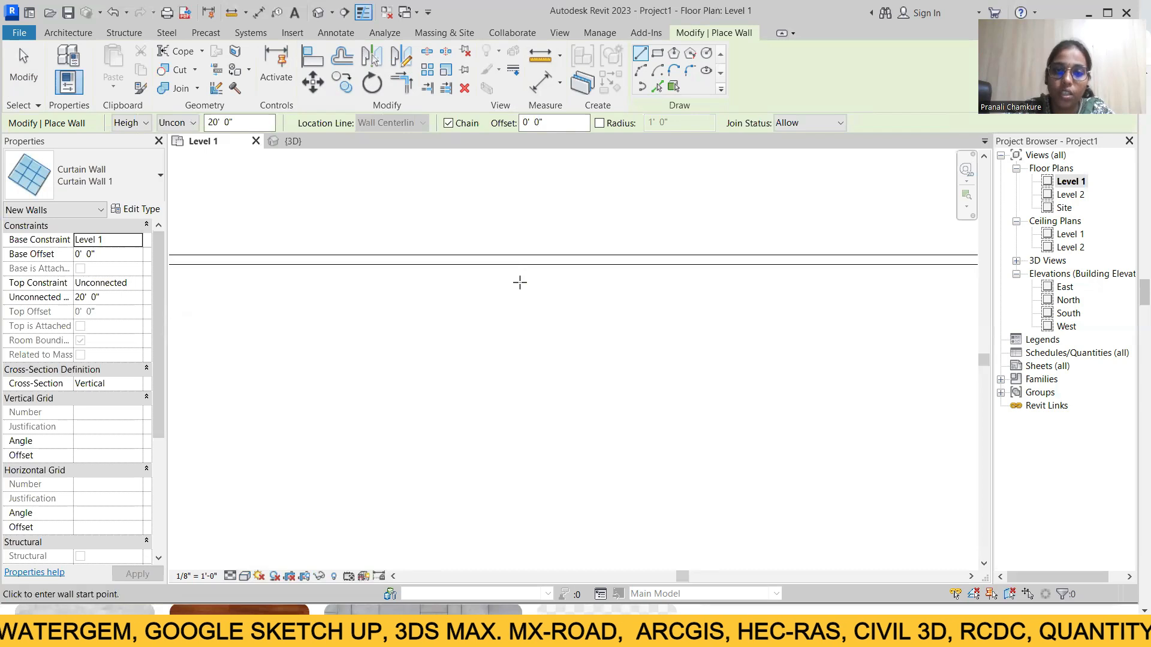
left_click(519, 260)
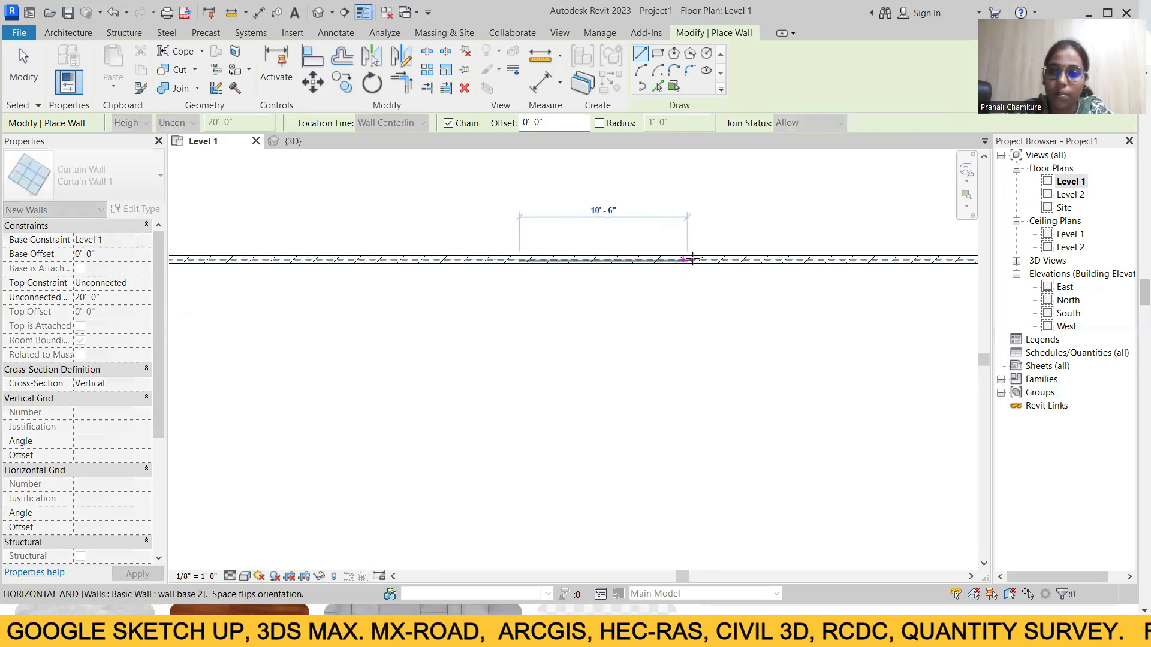
left_click(720, 260)
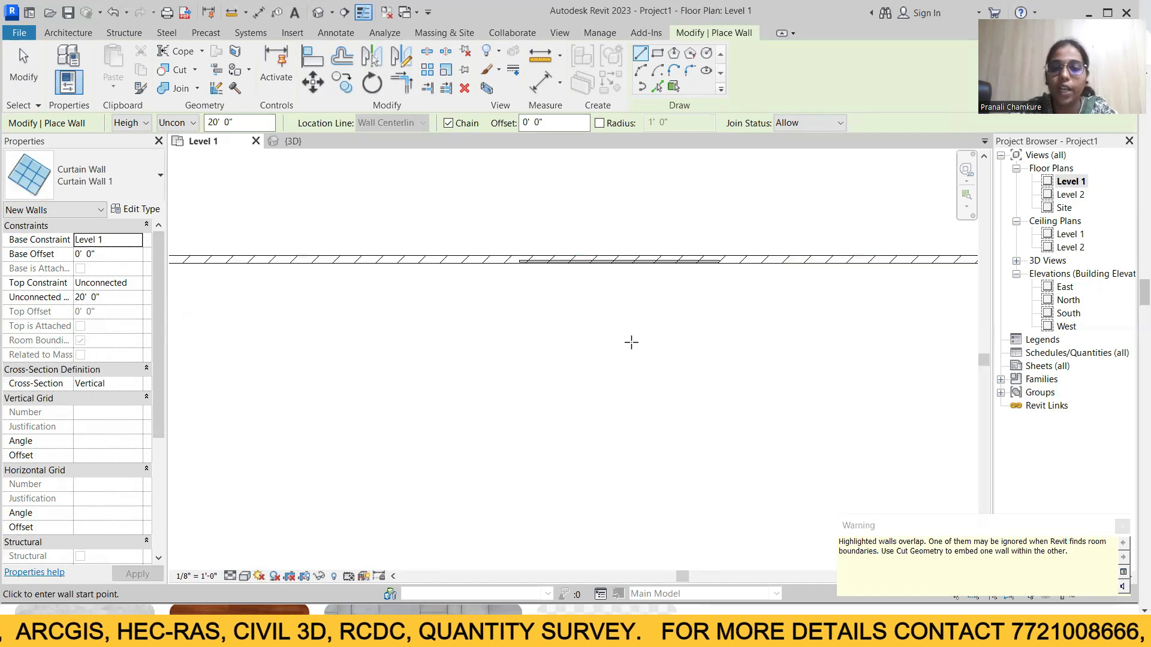
key("Escape")
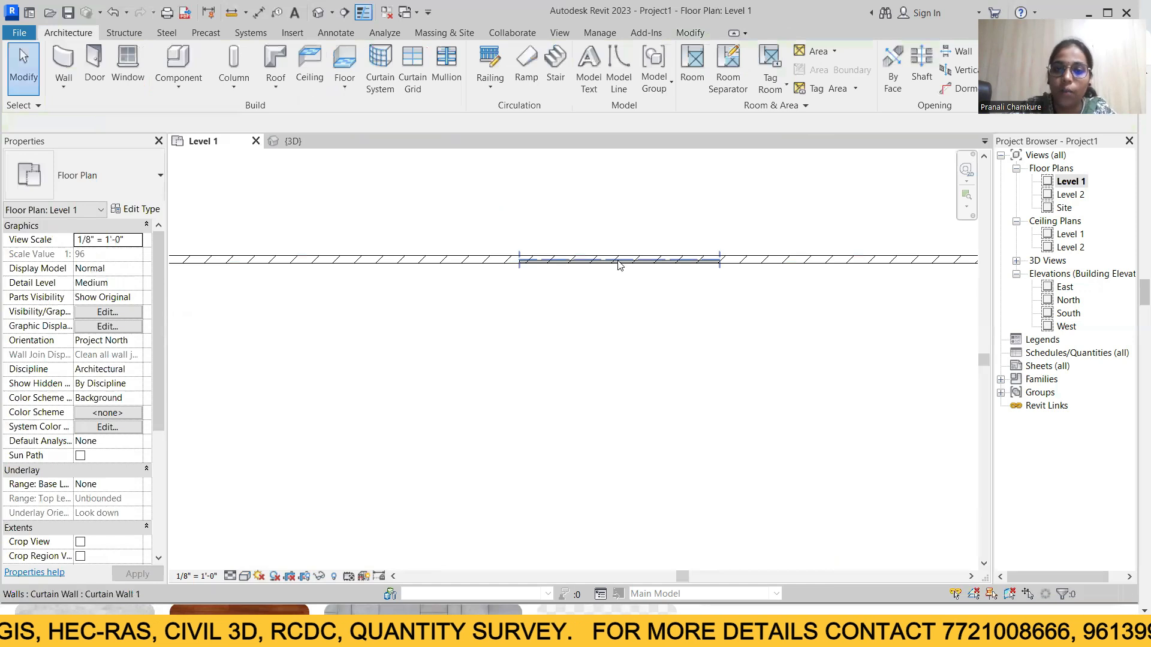
- Enable Automatically Embed in the Curtain Wall 1 type properties so the curtain wall cuts its host wall
left_click(618, 260)
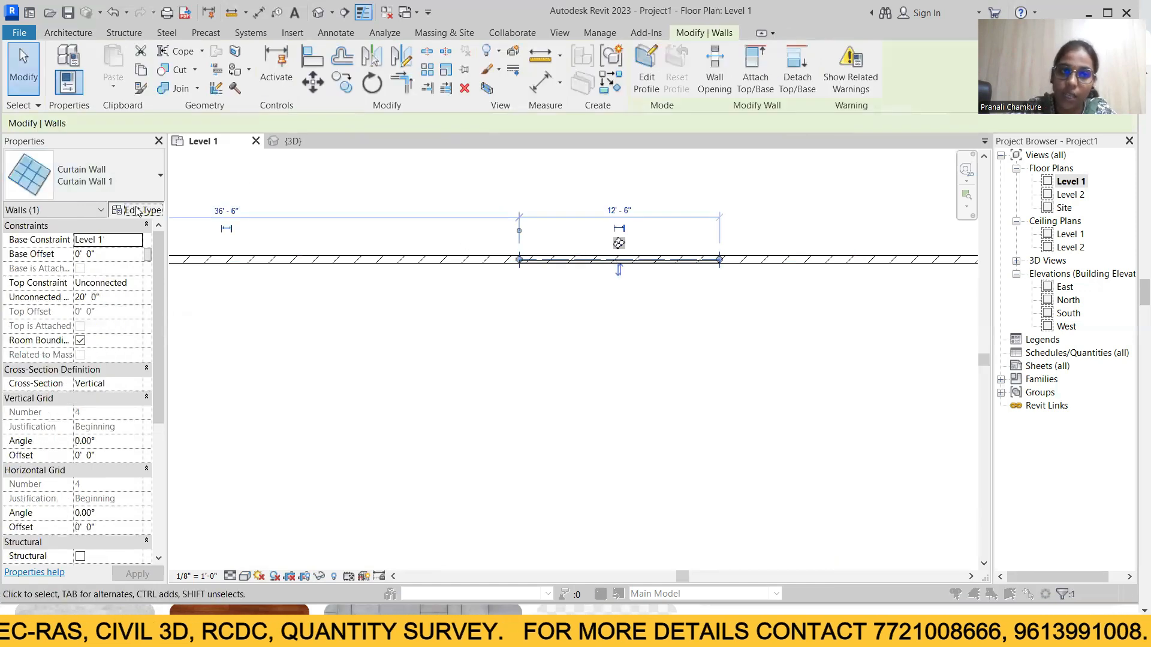
left_click(138, 210)
mouse_move(458, 254)
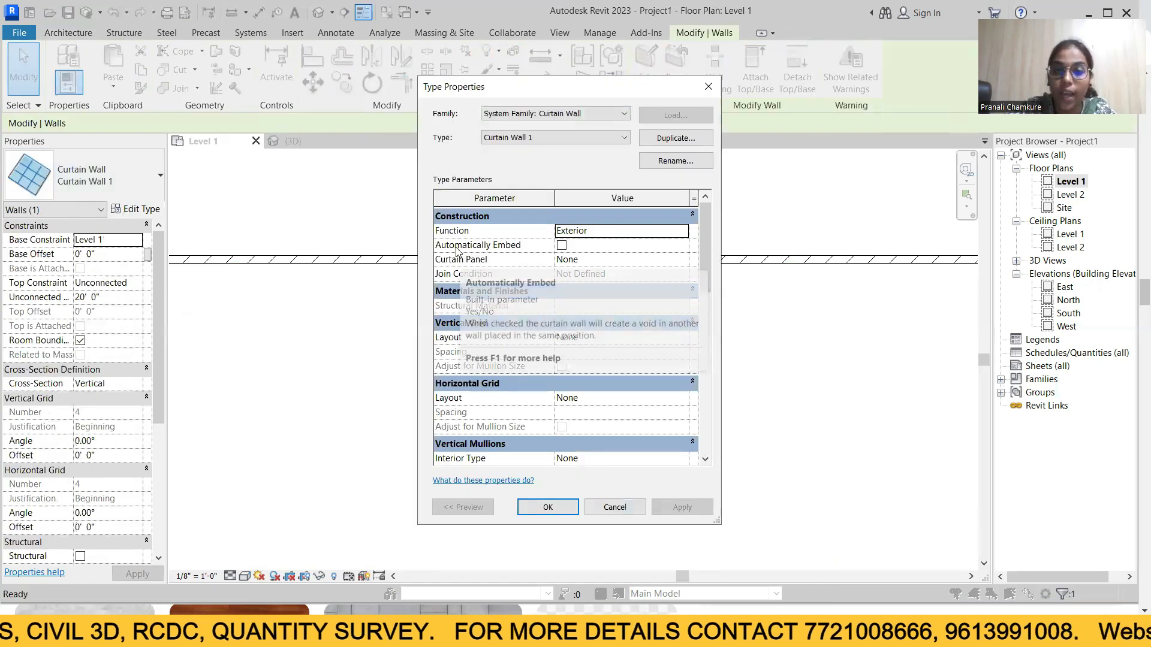
left_click(562, 246)
left_click(682, 508)
left_click(548, 507)
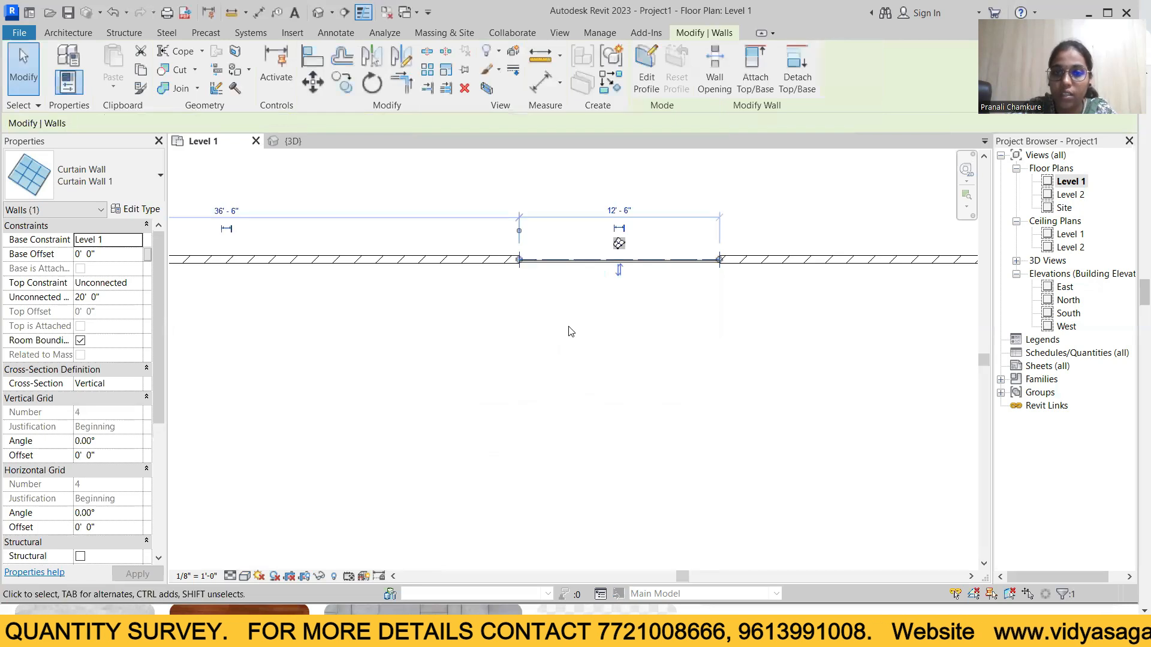
- In the 3D view, lower the curtain wall's top and raise its base to about 11' 1" high with about 4' 5" base offset
left_click(318, 13)
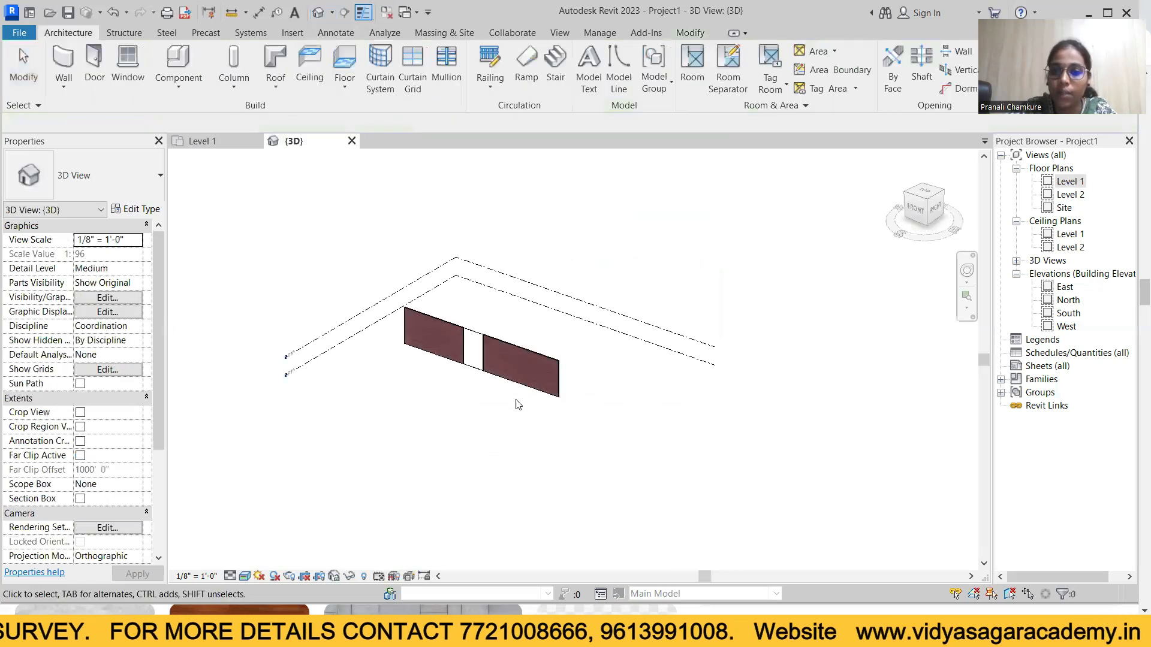
scroll(540, 404, "up", 5)
scroll(452, 279, "up", 2)
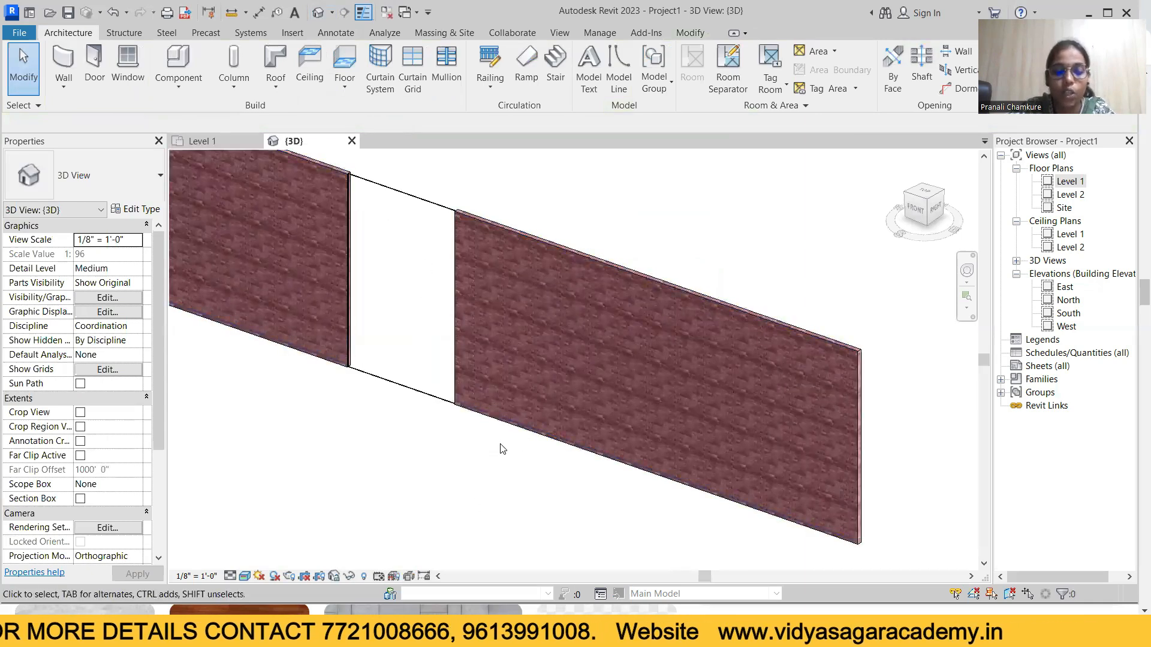
middle_click_drag(513, 452, 652, 414, "shift")
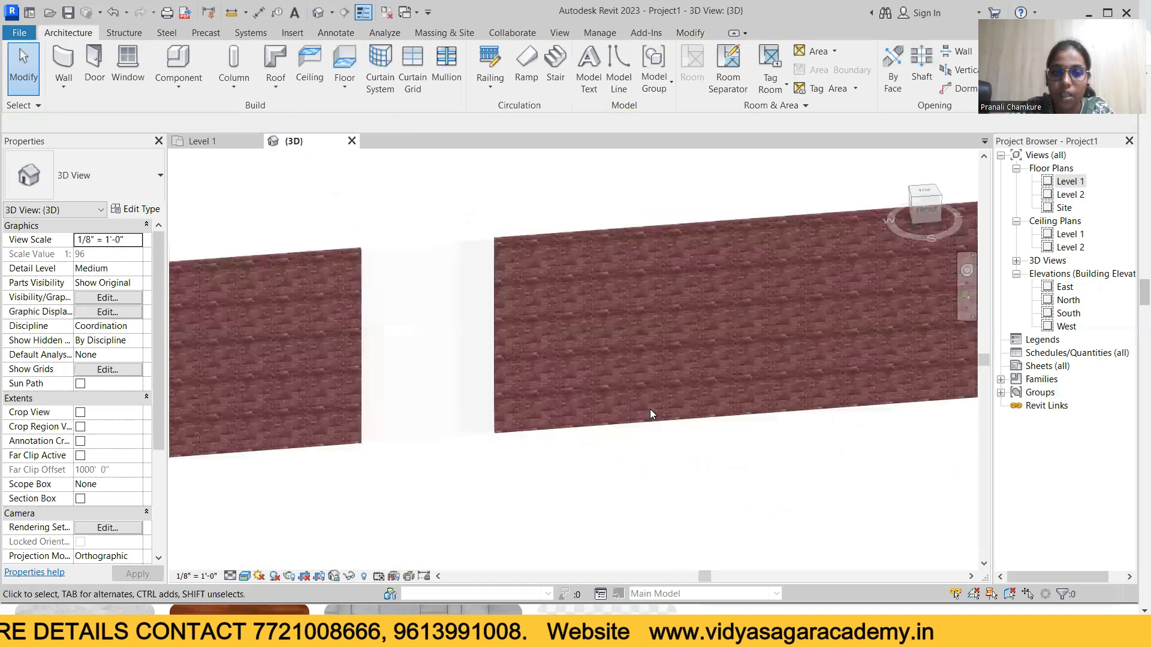
scroll(543, 327, "down", 1)
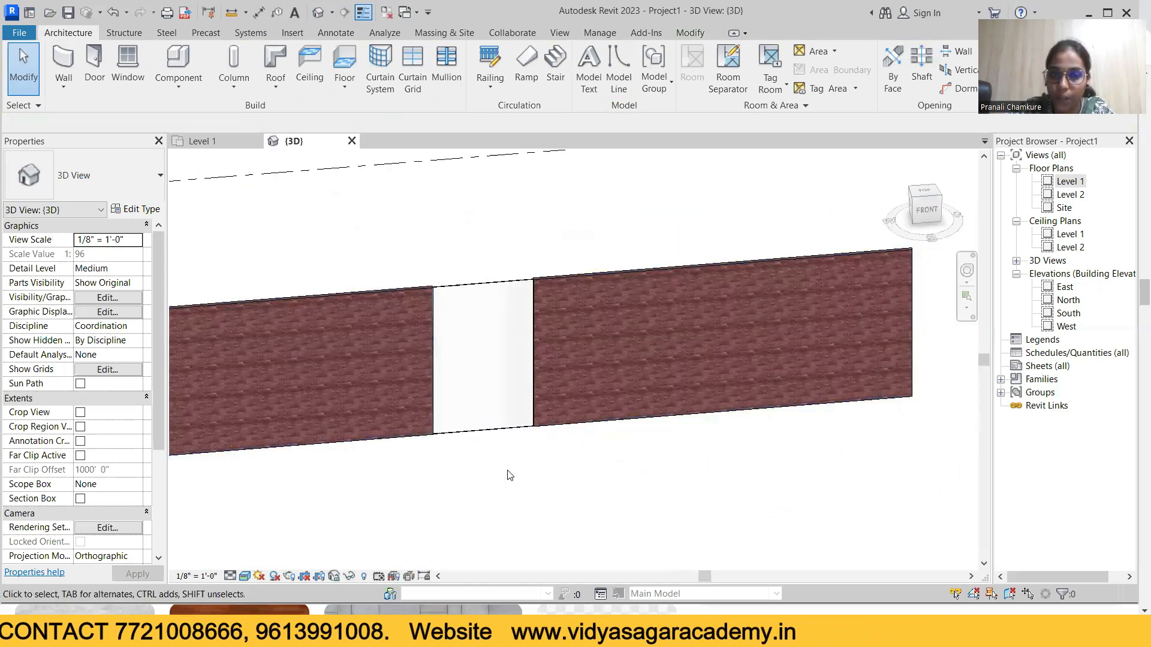
left_click(484, 297)
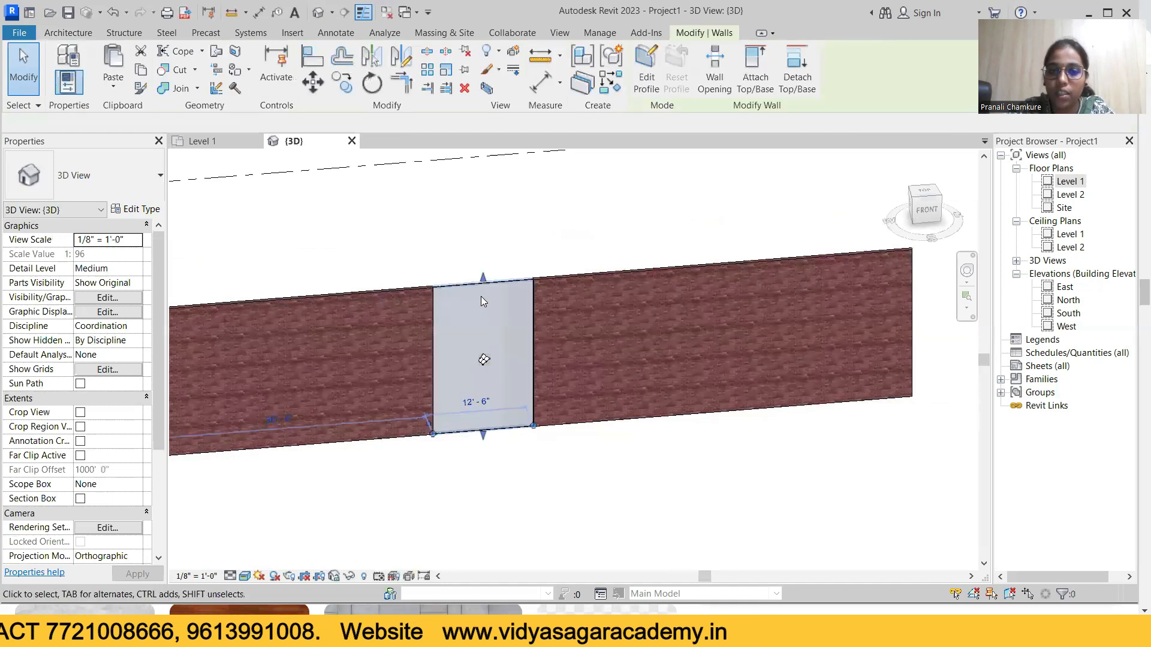
left_click_drag(484, 282, 485, 316)
left_click_drag(485, 438, 488, 399)
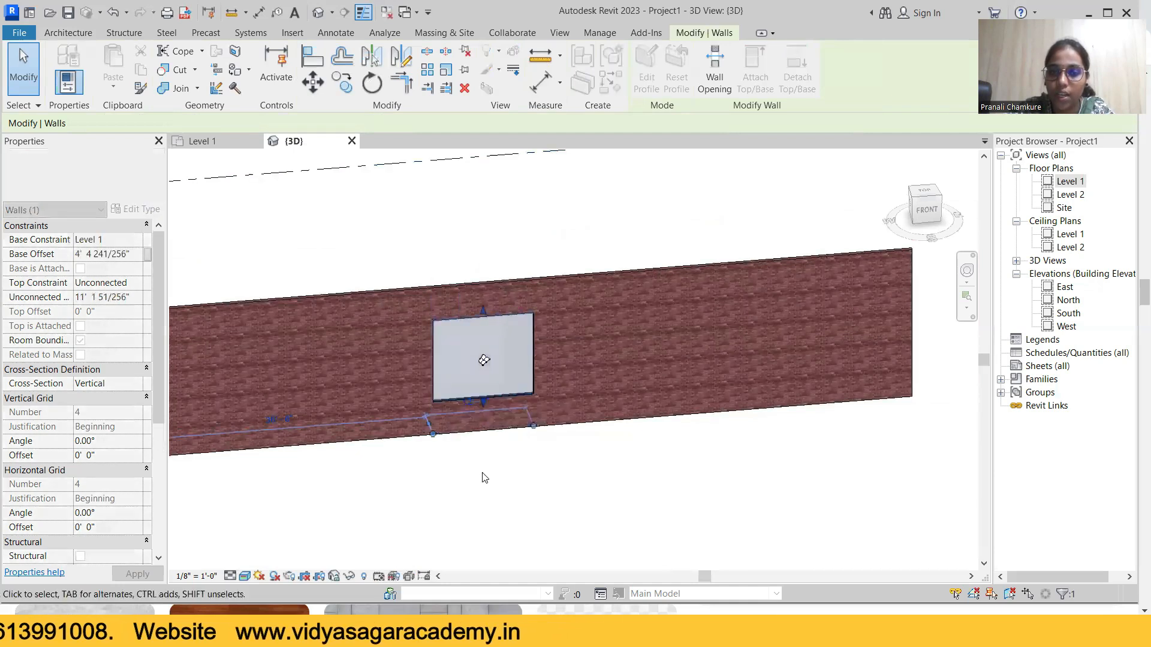
left_click(487, 493)
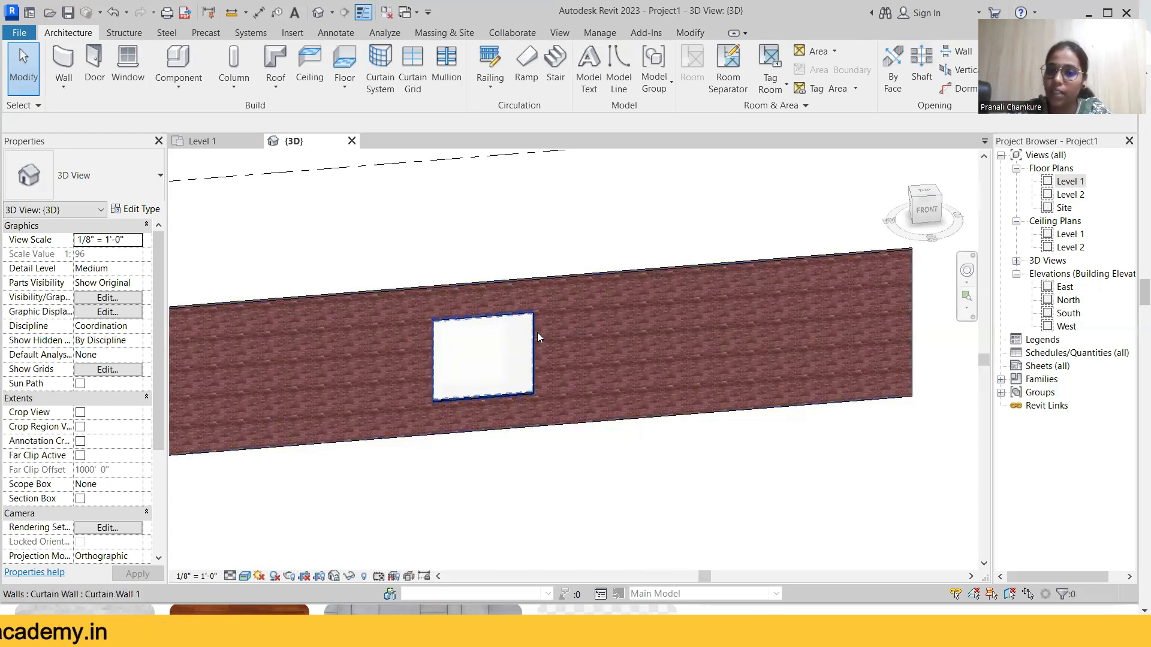
scroll(539, 332, "down", 2)
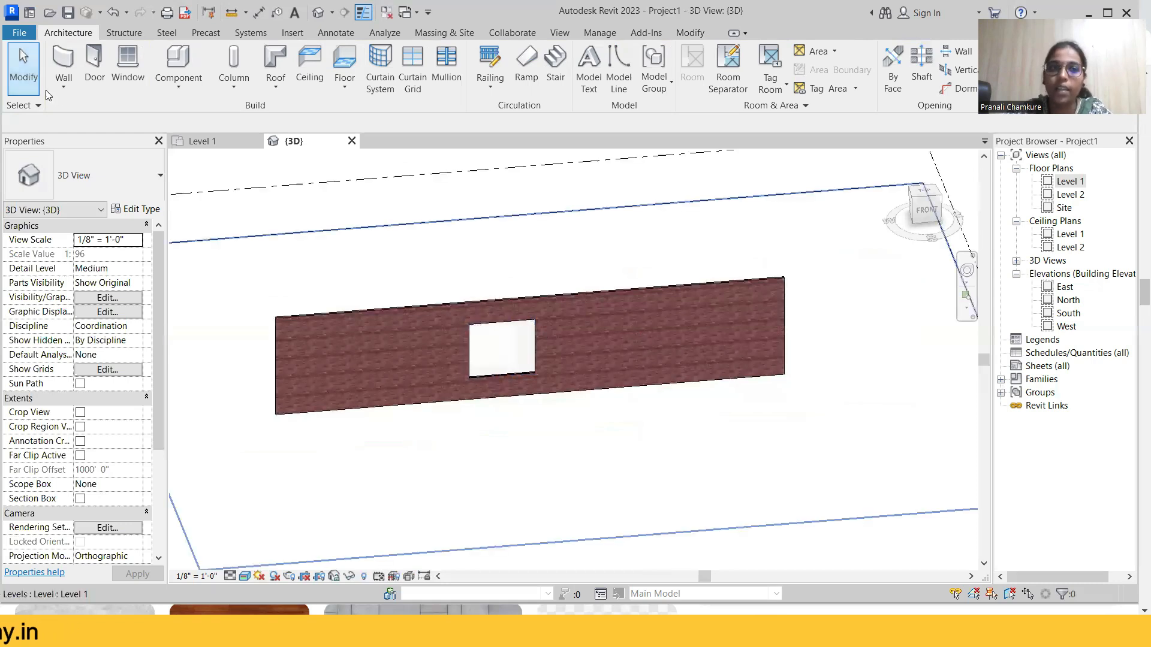
left_click(63, 88)
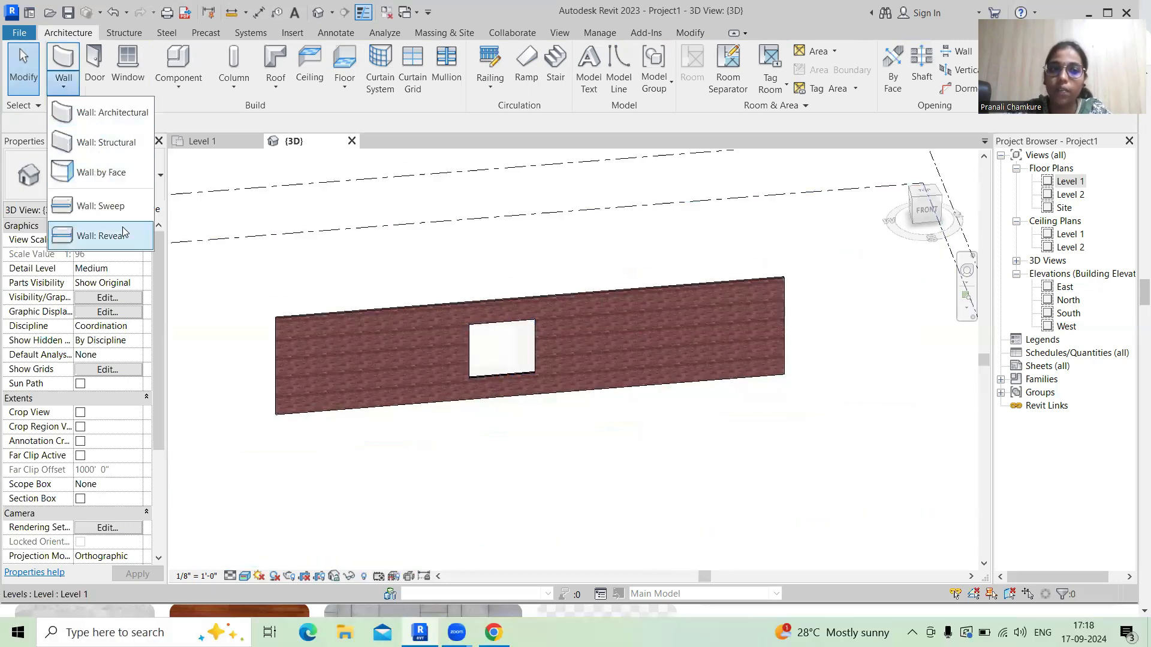
left_click(108, 115)
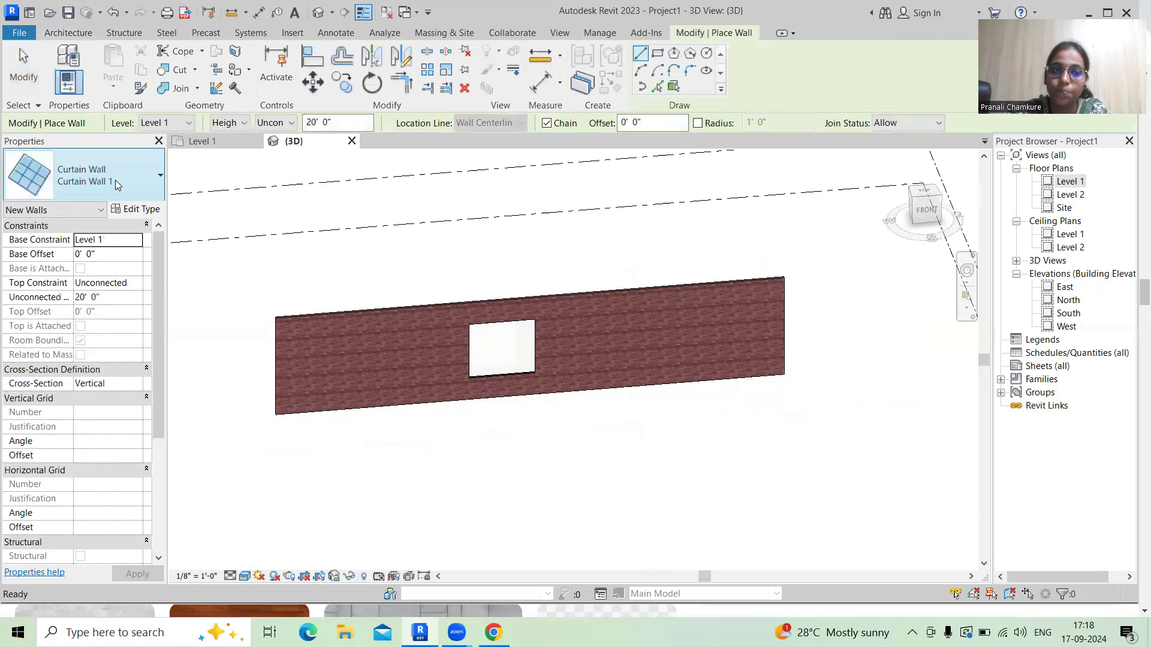
left_click(145, 177)
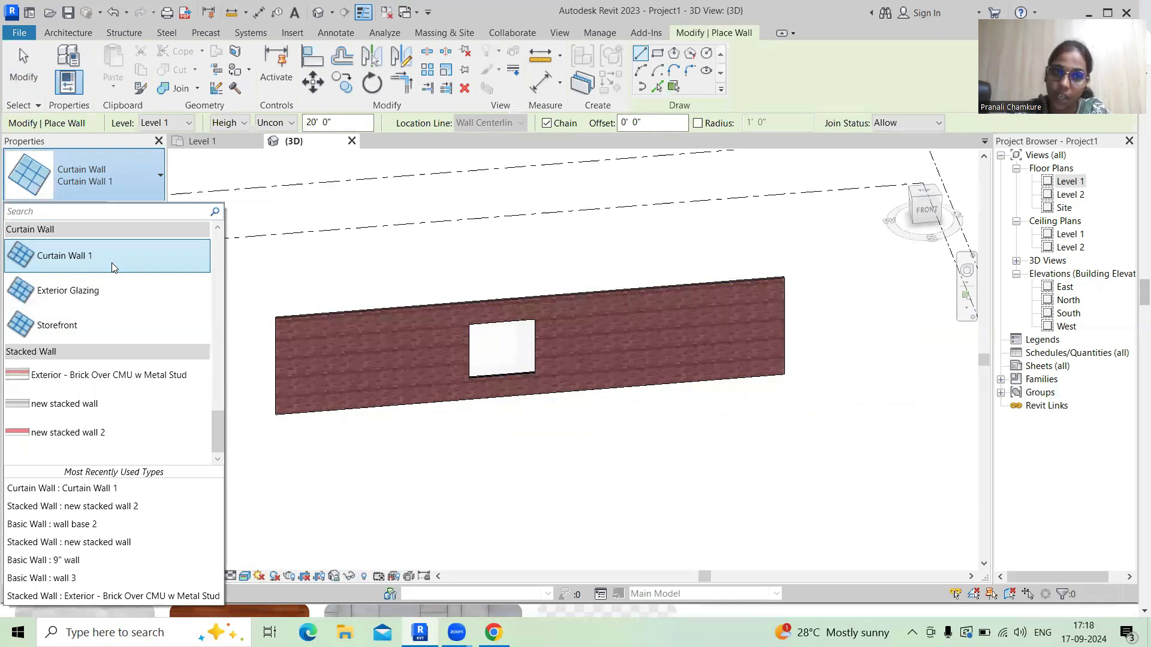
left_click(616, 476)
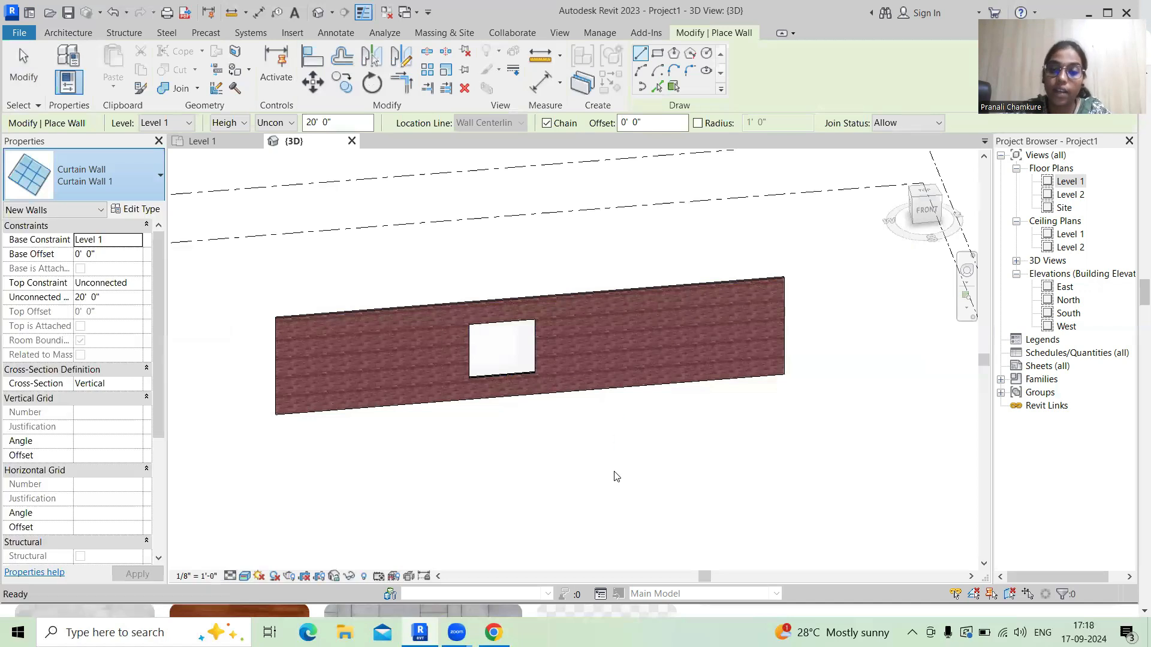
left_click(606, 478)
key("Escape")
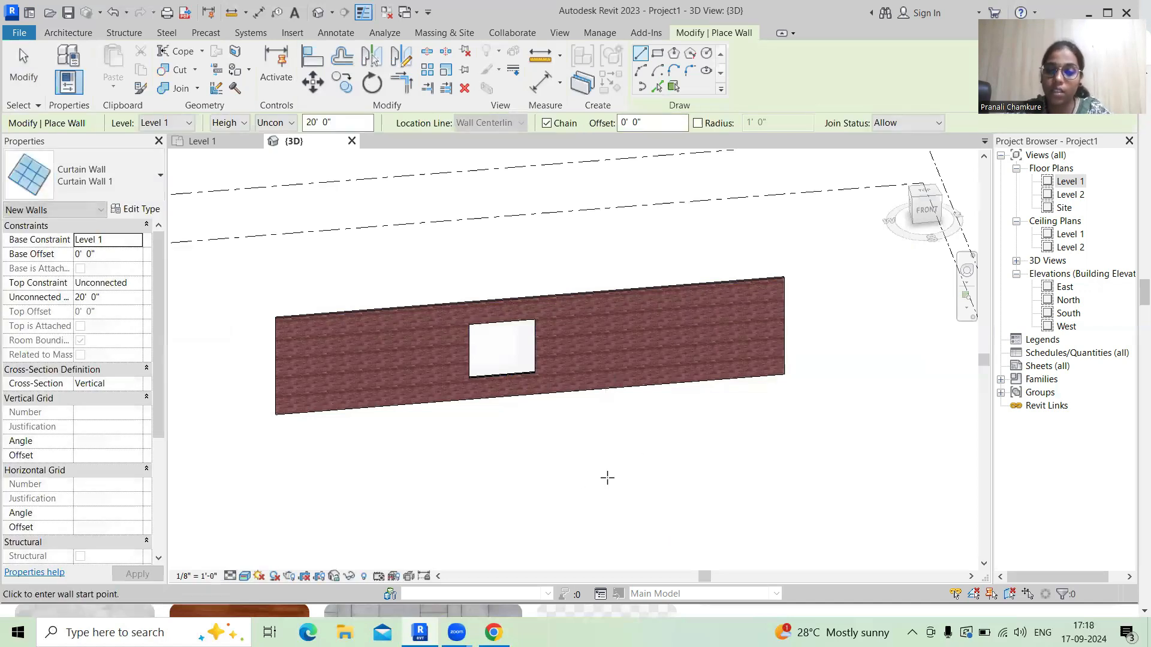
key("Escape")
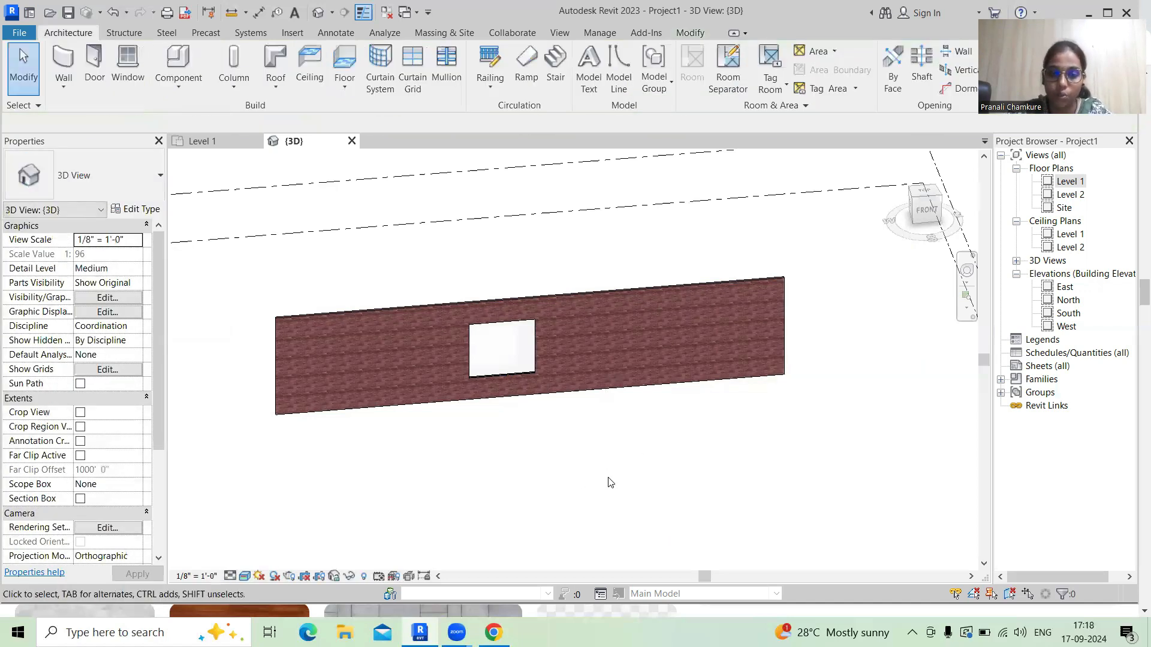